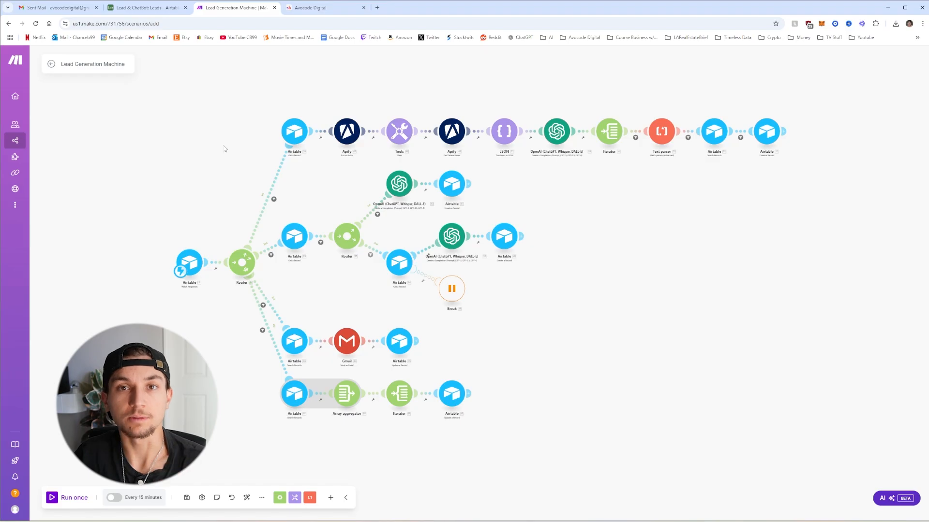
Page to older sent emails, open the 'A question for Property Solutions LLC' thread and highlight the guide request
{"action": "scroll", "coordinate": [877, 133], "scroll_direction": "down", "scroll_amount": 5}
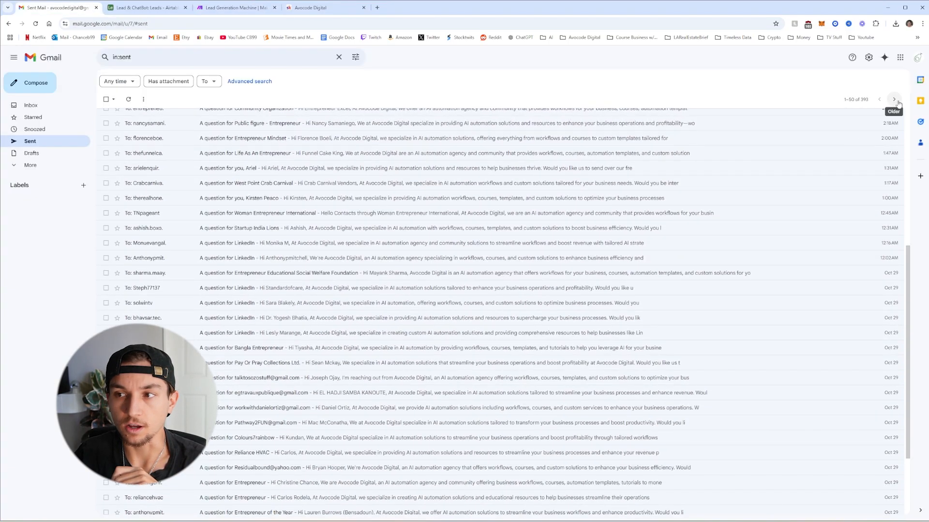
{"action": "left_click", "coordinate": [895, 99]}
{"action": "scroll", "coordinate": [789, 165], "scroll_direction": "down", "scroll_amount": 5}
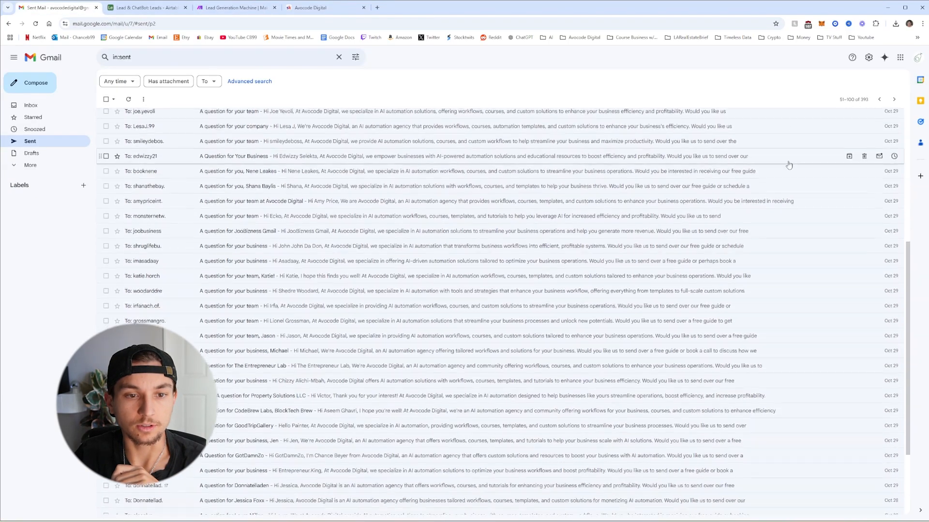
{"action": "left_click", "coordinate": [188, 174]}
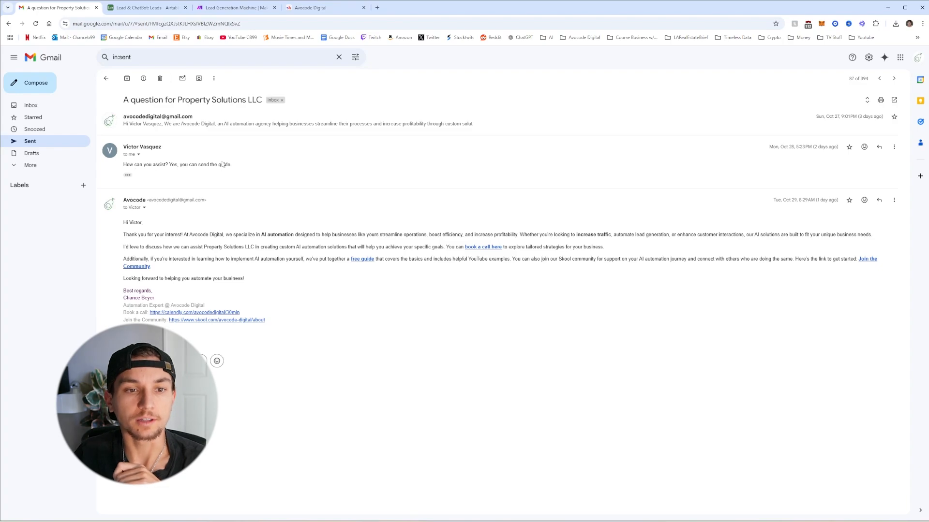
{"action": "left_click_drag", "start_coordinate": [237, 165], "coordinate": [155, 165]}
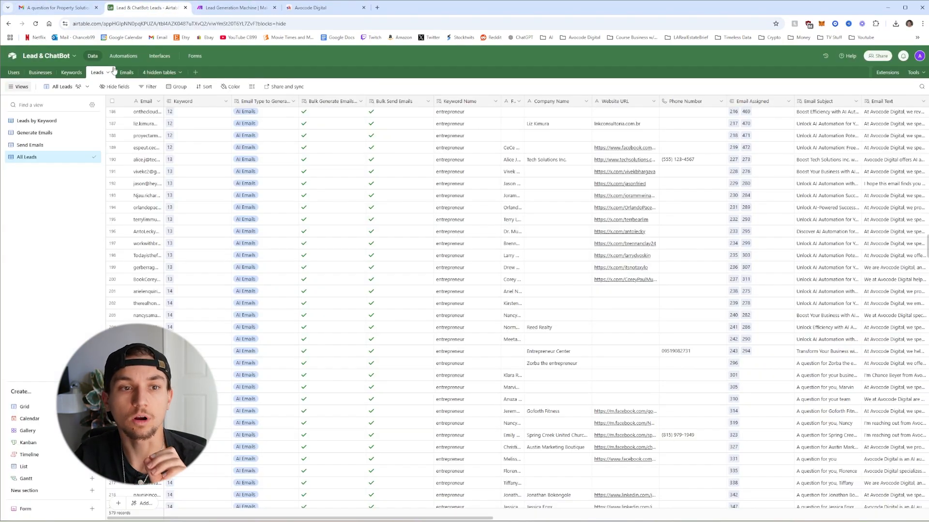
{"action": "left_click", "coordinate": [74, 73]}
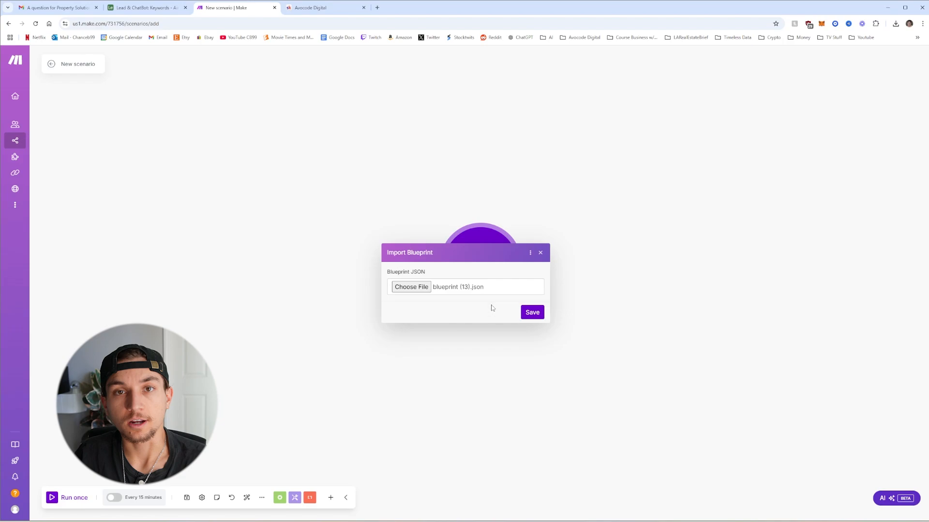
Import blueprint (13).json into the new Make scenario
{"action": "left_click", "coordinate": [528, 315]}
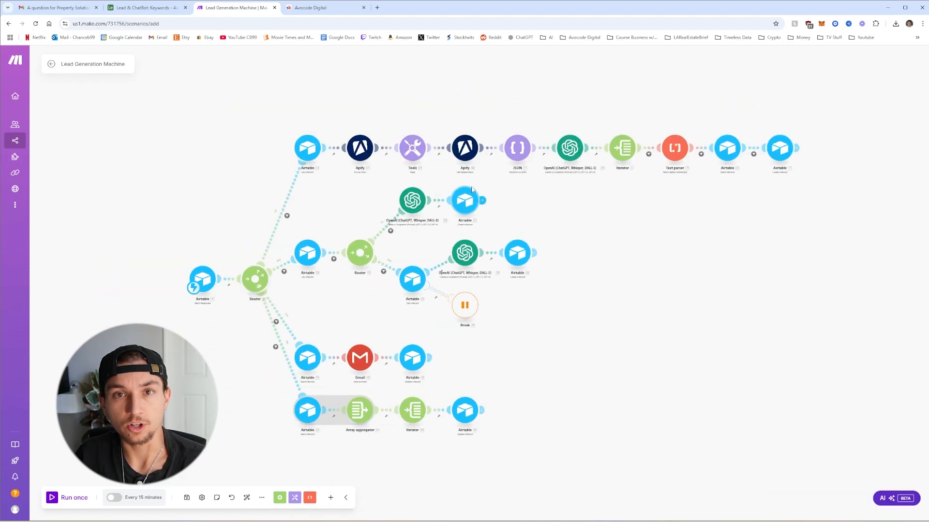
{"action": "left_click", "coordinate": [324, 8]}
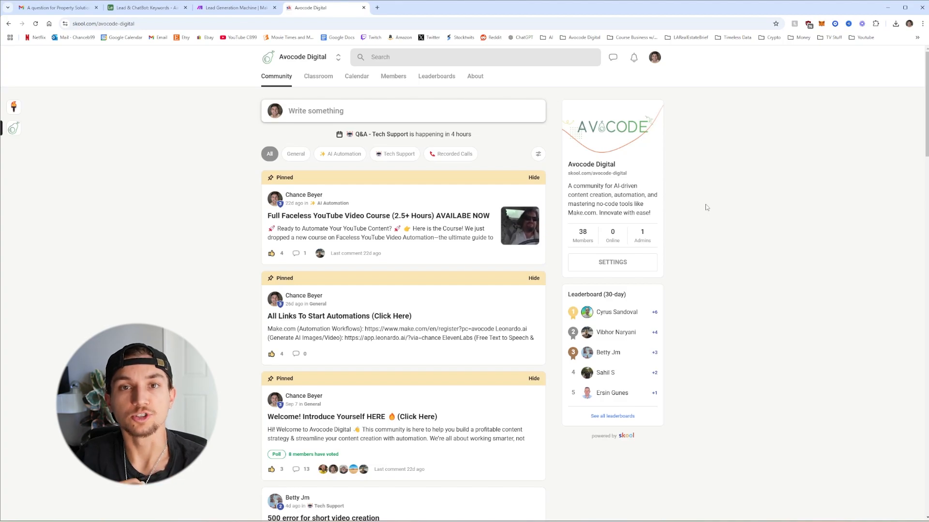
Go back to the Lead Generation Machine scenario tab
{"action": "left_click", "coordinate": [235, 8]}
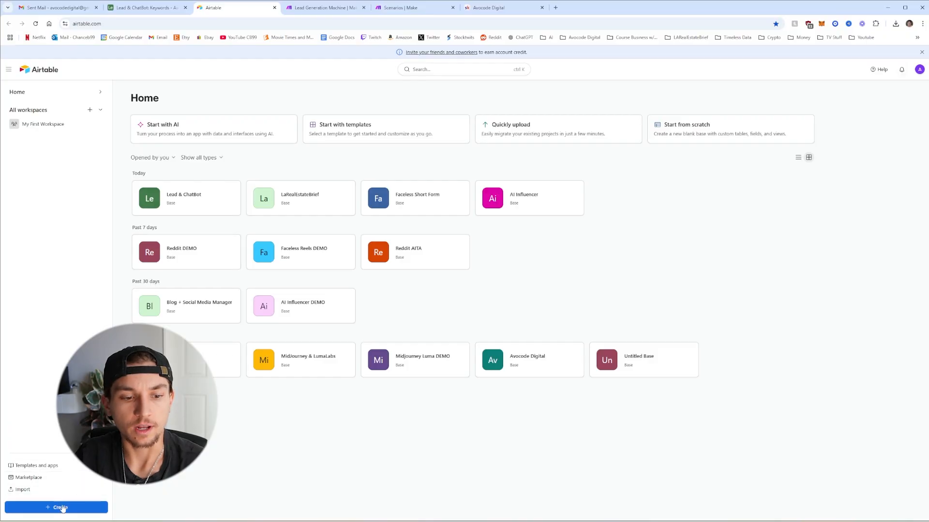
Create a blank base named 'Lead Generation' and start renaming its first table to Keywords
{"action": "left_click", "coordinate": [65, 508]}
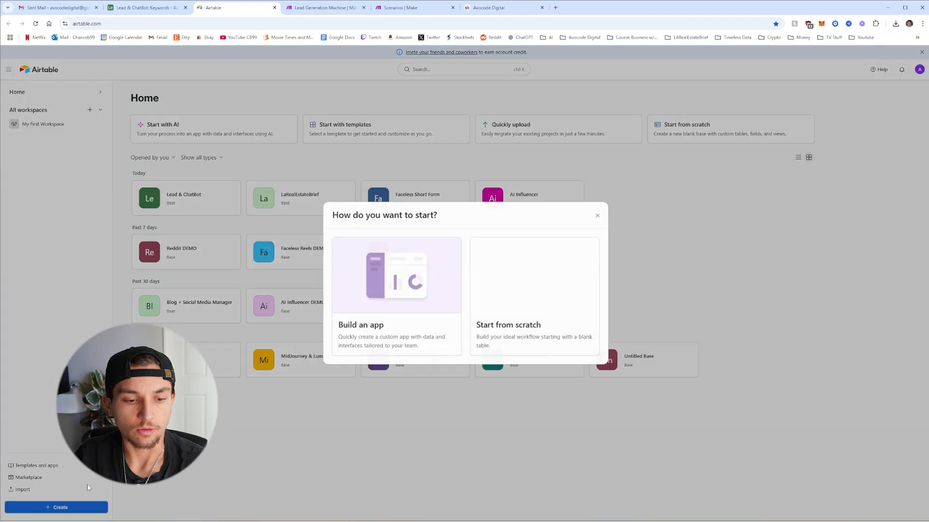
{"action": "left_click", "coordinate": [512, 325]}
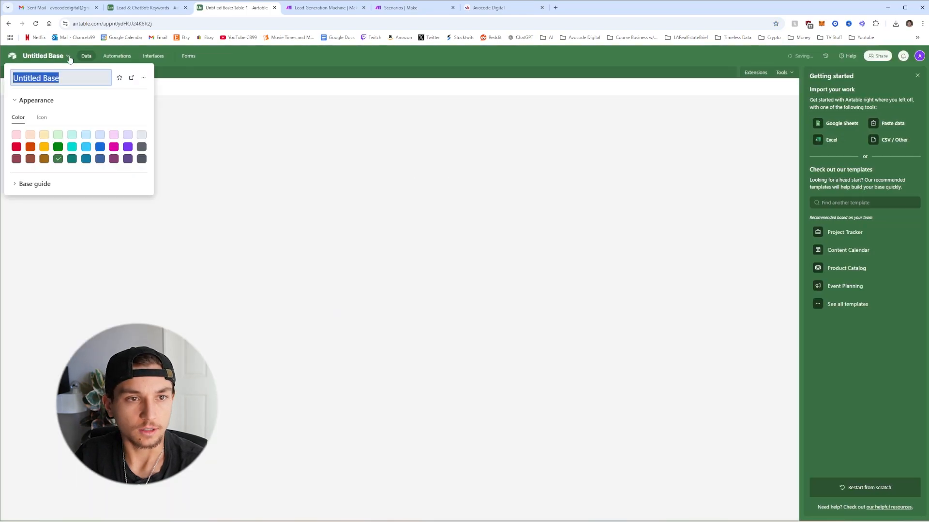
{"action": "type", "text": "Lead Generation"}
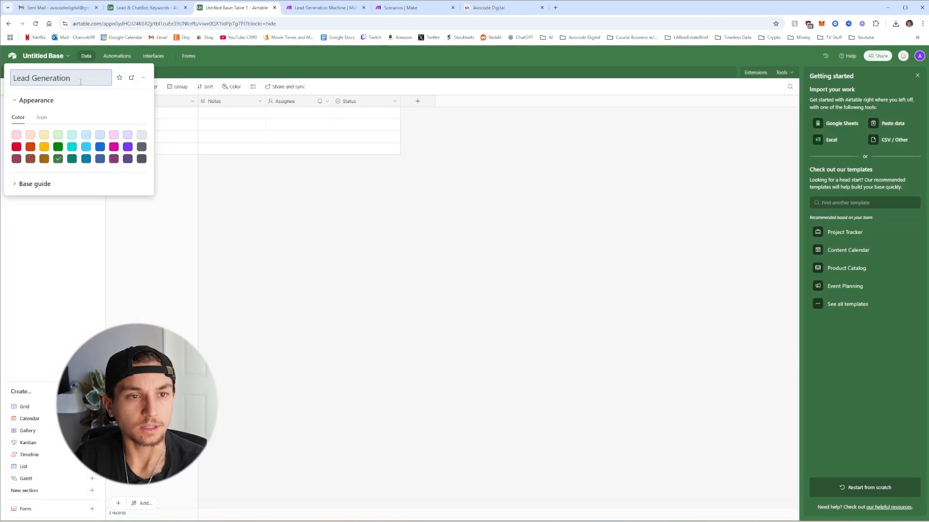
{"action": "key", "text": "Return"}
{"action": "left_click", "coordinate": [29, 72]}
{"action": "left_click", "coordinate": [40, 111]}
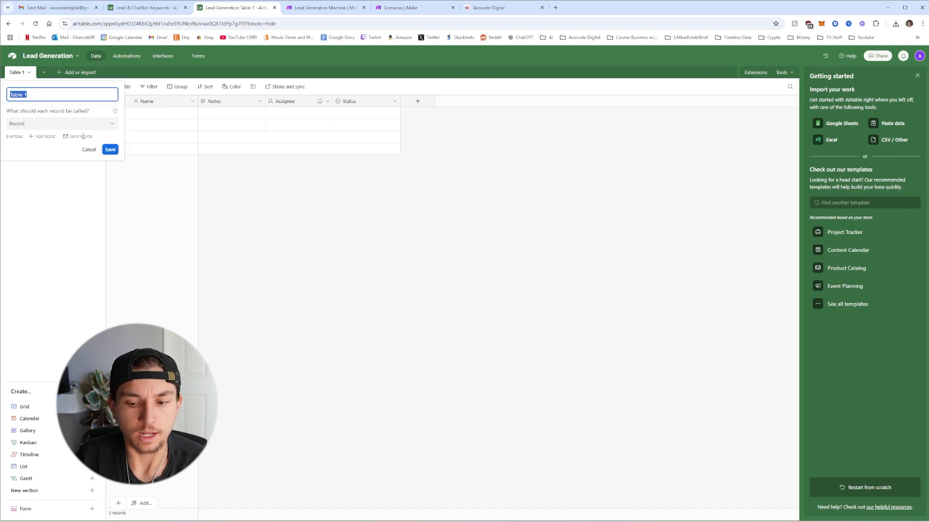
{"action": "type", "text": "Keywords"}
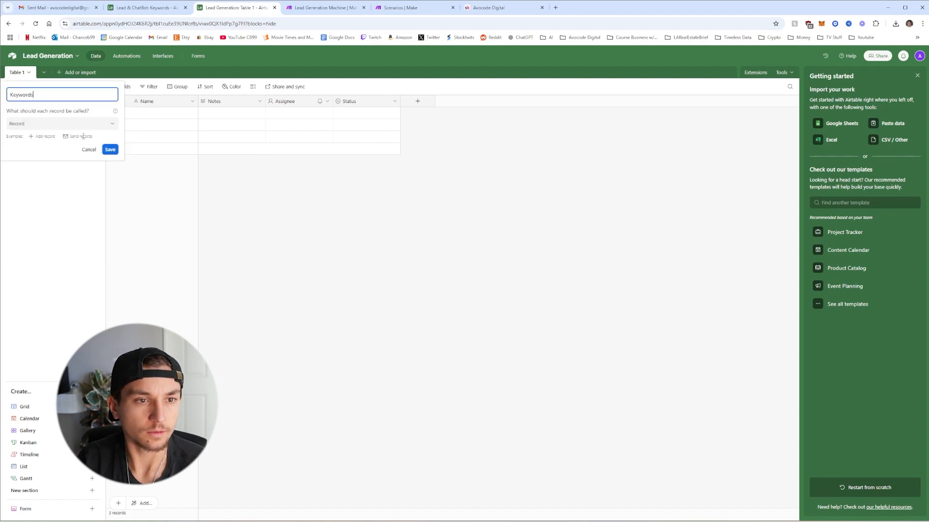
Confirm the Keywords table name and turn the Name field into an Autonumber field called ID
{"action": "key", "text": "Return"}
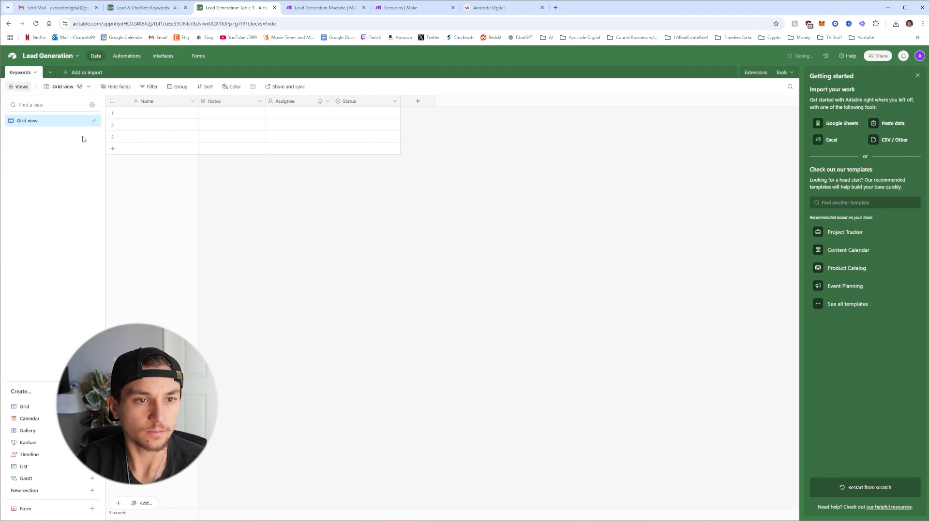
{"action": "left_click", "coordinate": [192, 101]}
{"action": "key", "text": "Return"}
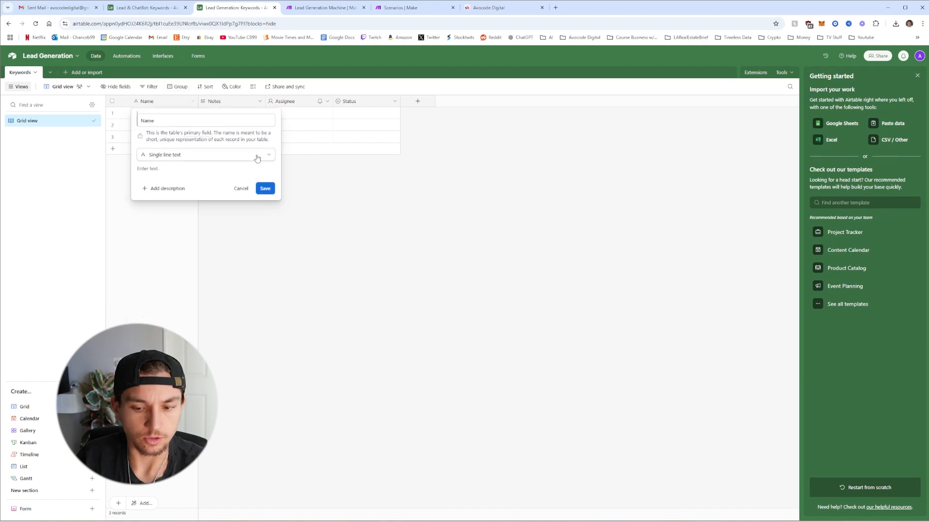
{"action": "left_click", "coordinate": [225, 117]}
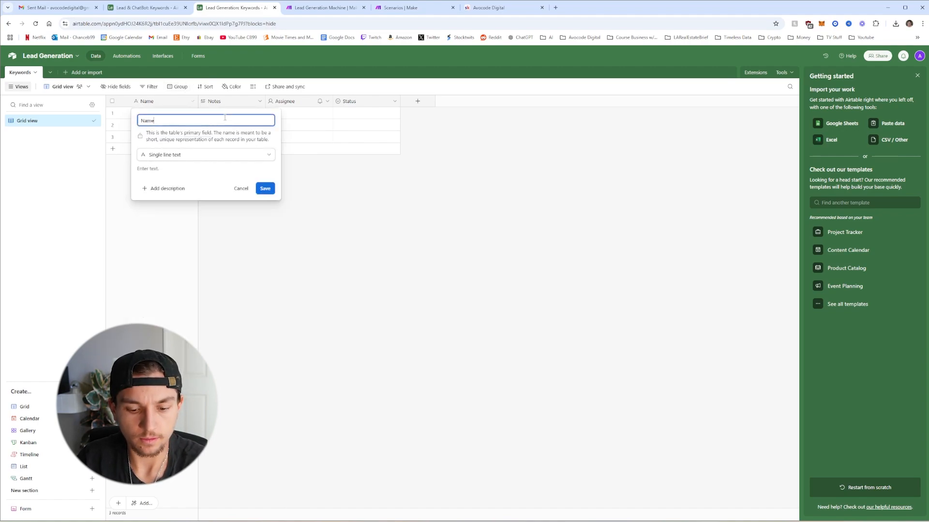
{"action": "key", "text": "ctrl+a"}
{"action": "type", "text": "ID"}
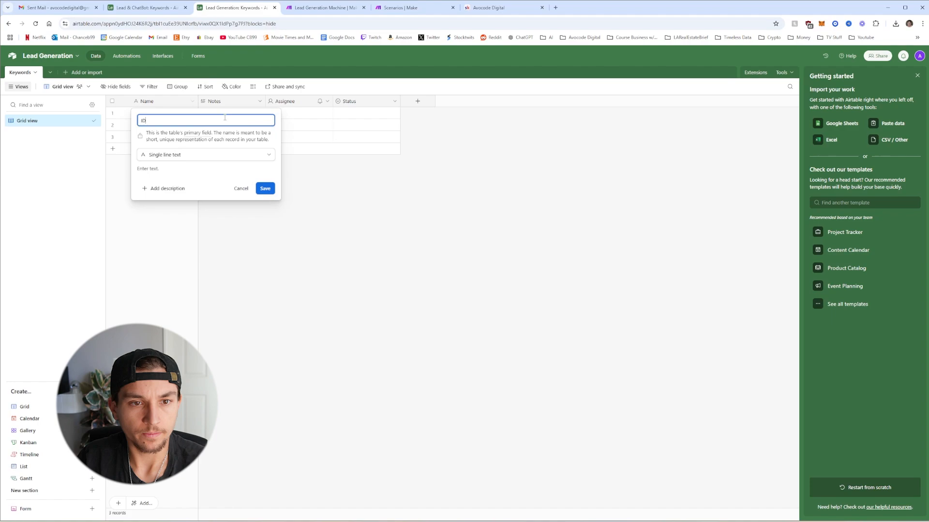
{"action": "left_click", "coordinate": [198, 154]}
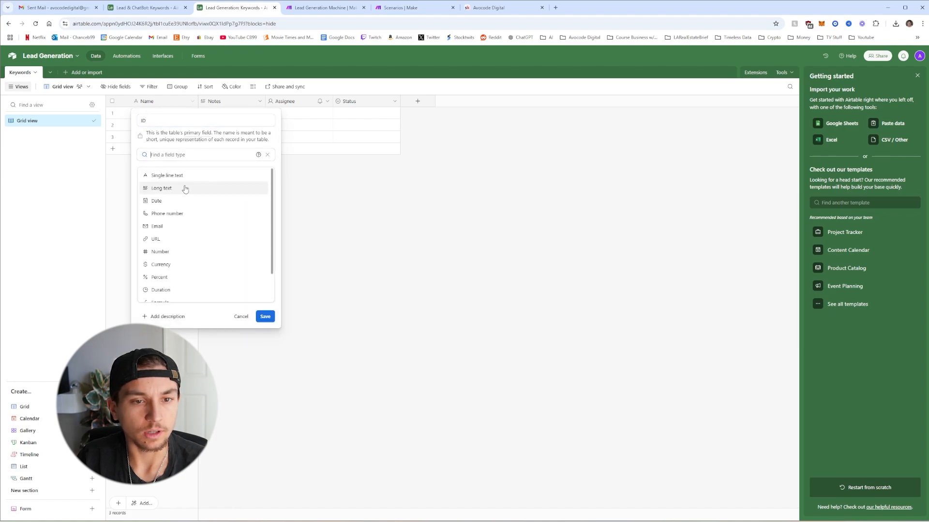
{"action": "scroll", "coordinate": [191, 242], "scroll_direction": "down", "scroll_amount": 2}
{"action": "left_click", "coordinate": [184, 283]}
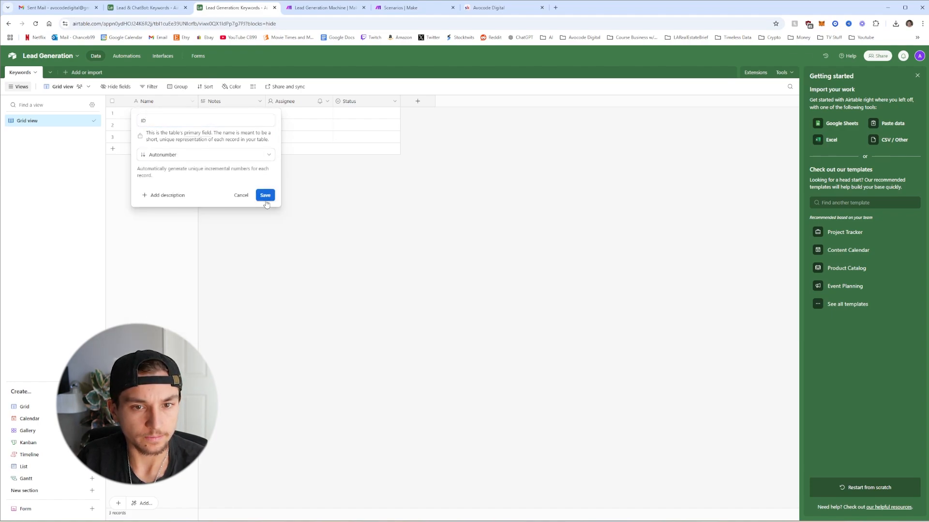
{"action": "left_click", "coordinate": [265, 195]}
Delete the Notes, Assignee and Status fields
{"action": "right_click", "coordinate": [228, 106]}
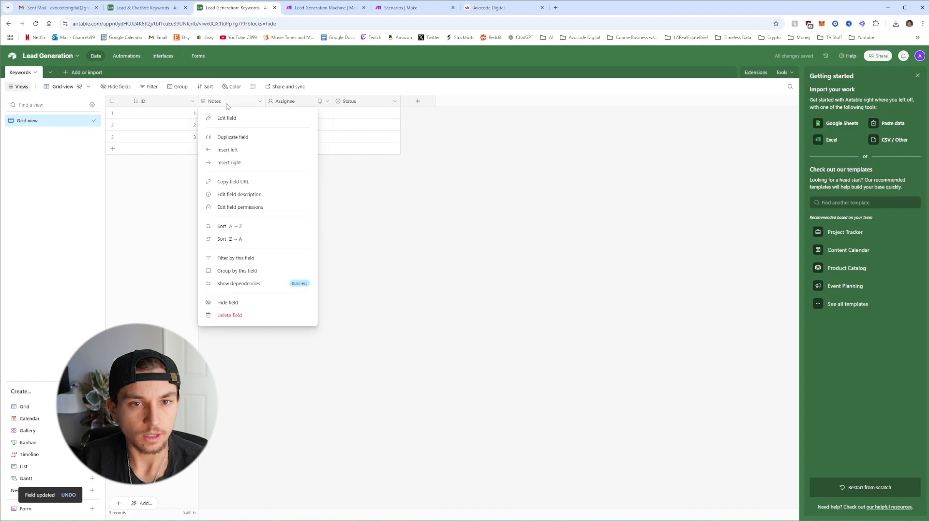
{"action": "left_click", "coordinate": [223, 315]}
{"action": "right_click", "coordinate": [243, 102]}
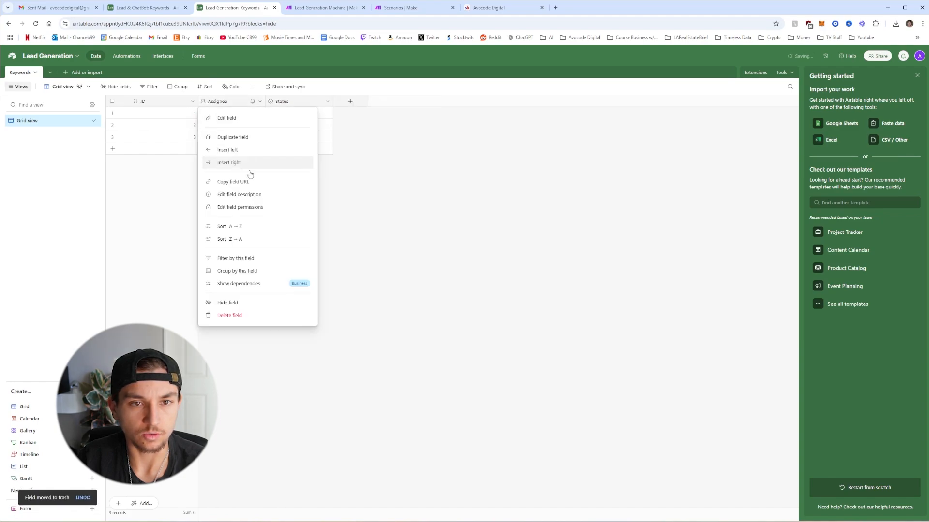
{"action": "left_click", "coordinate": [234, 315]}
{"action": "right_click", "coordinate": [234, 102]}
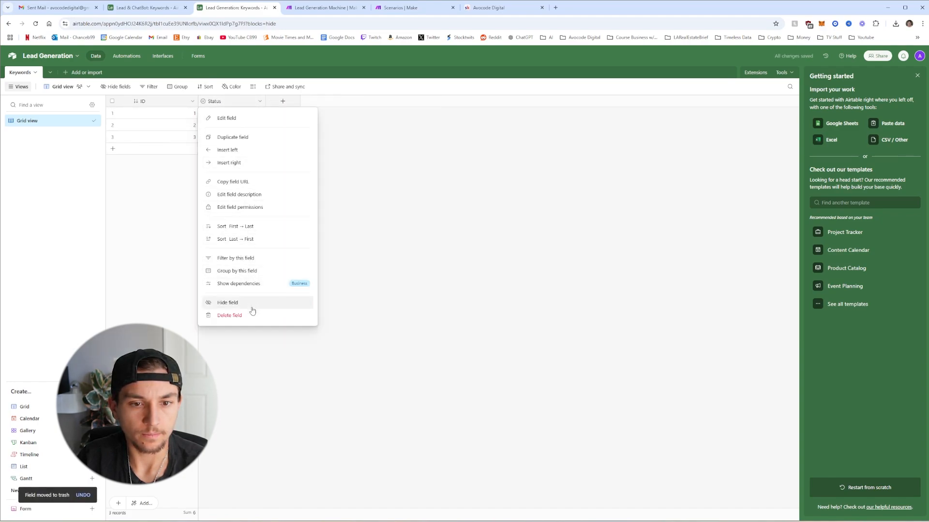
{"action": "left_click", "coordinate": [234, 315]}
Add a single line text field named Keyword
{"action": "left_click", "coordinate": [214, 103]}
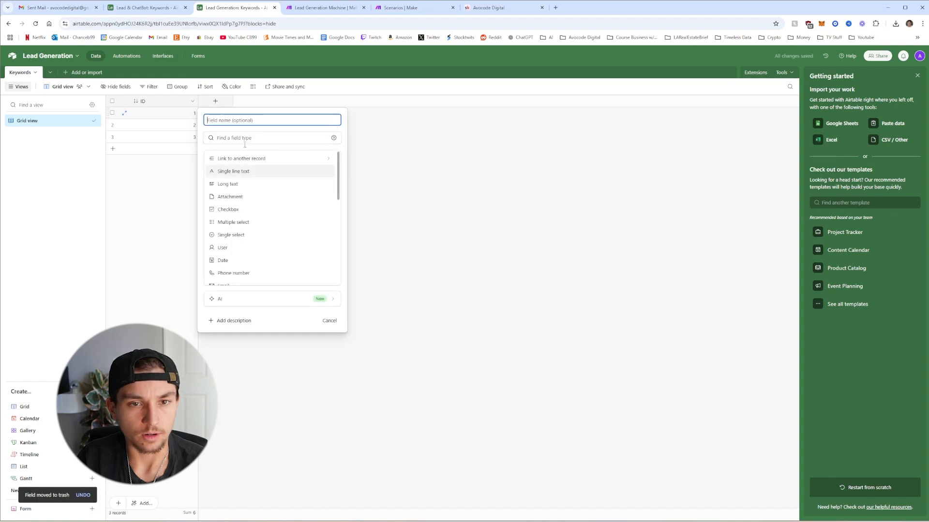
{"action": "type", "text": "Ke"}
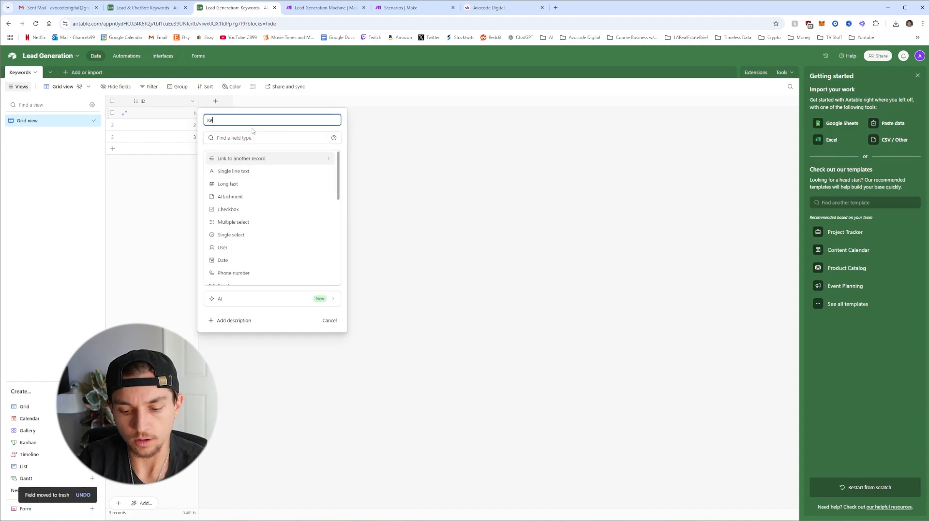
{"action": "type", "text": "yword"}
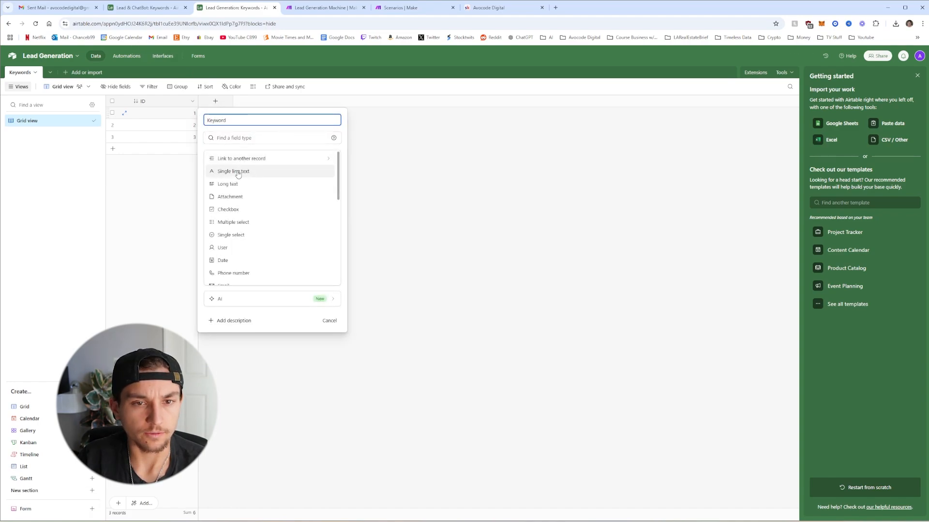
{"action": "left_click", "coordinate": [238, 172]}
{"action": "left_click", "coordinate": [321, 195]}
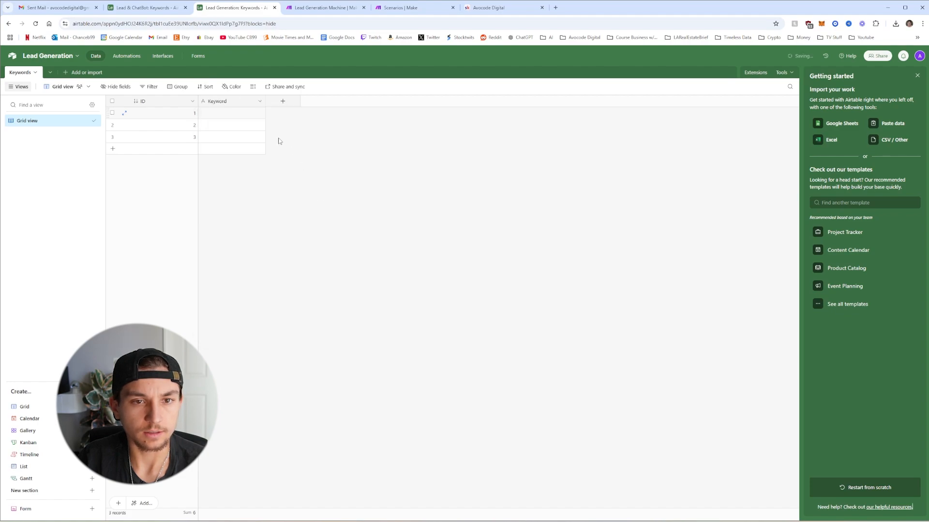
{"action": "left_click", "coordinate": [283, 102]}
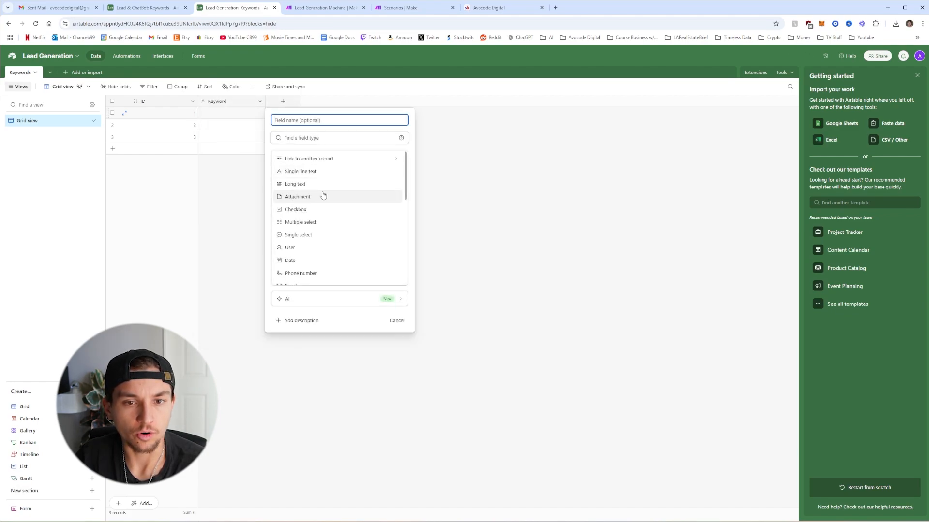
Create a Source Site single-select field with x.com, instagram.com, facebook.com and linkedin.com choices
{"action": "left_click", "coordinate": [298, 235]}
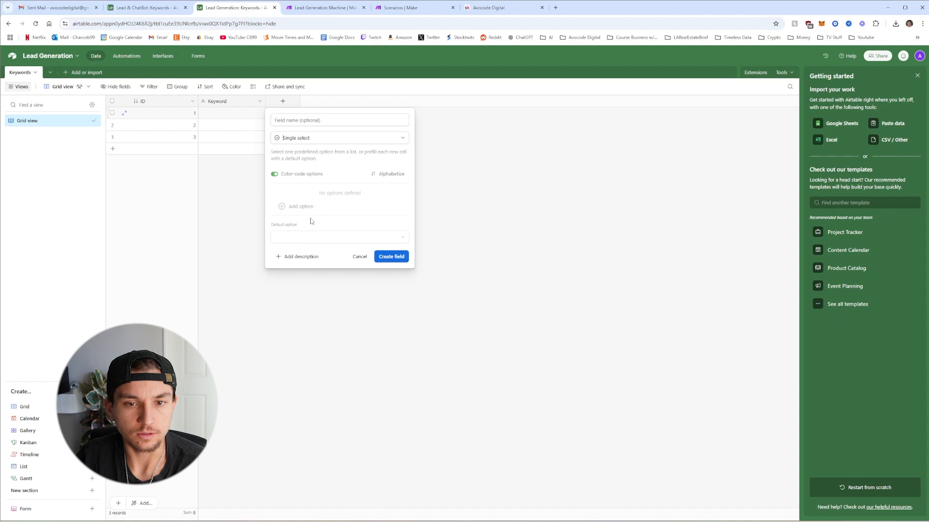
{"action": "left_click", "coordinate": [313, 121]}
{"action": "type", "text": "S"}
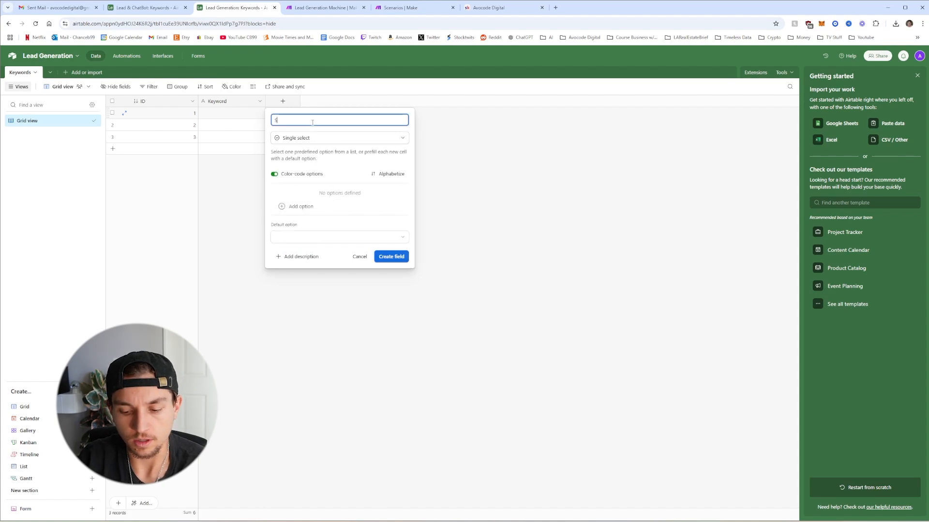
{"action": "type", "text": "oured"}
{"action": "key", "text": "BackSpace"}
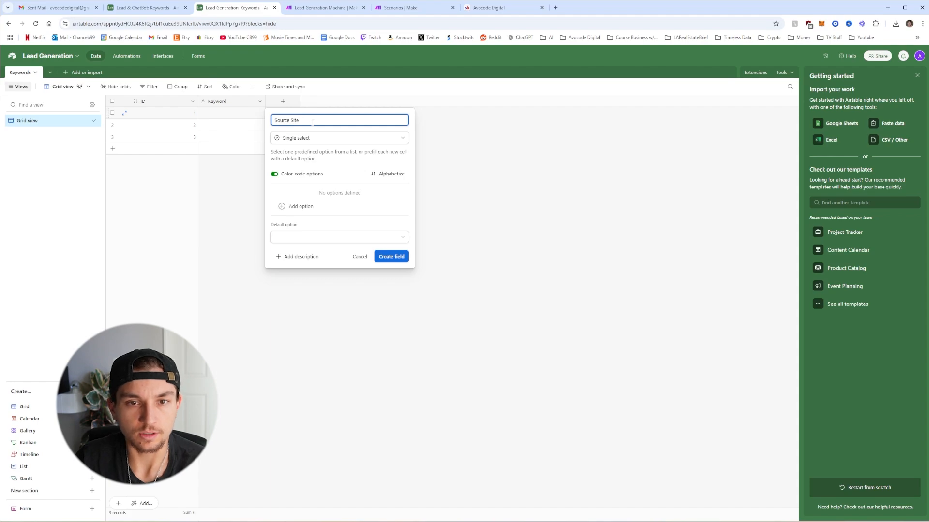
{"action": "left_click", "coordinate": [302, 207]}
{"action": "left_click", "coordinate": [315, 192]}
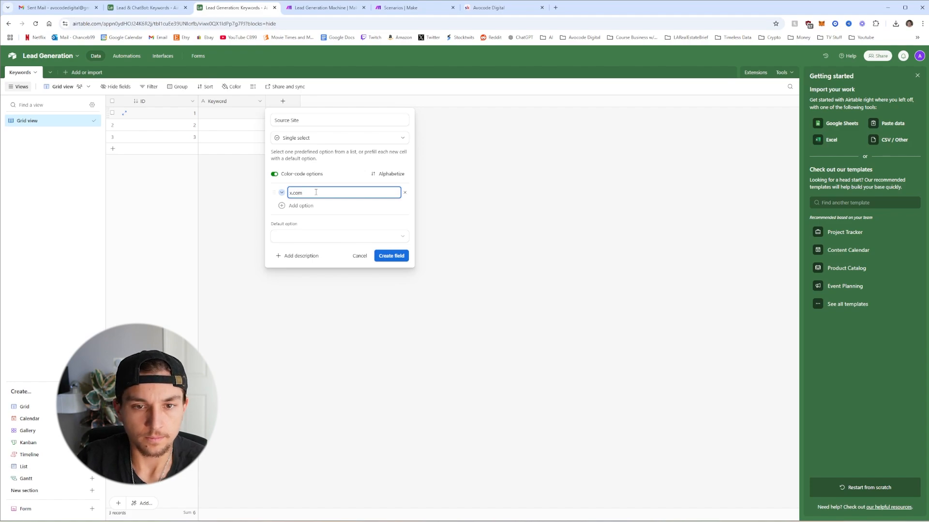
{"action": "type", "text": "x.com"}
{"action": "left_click", "coordinate": [315, 208]}
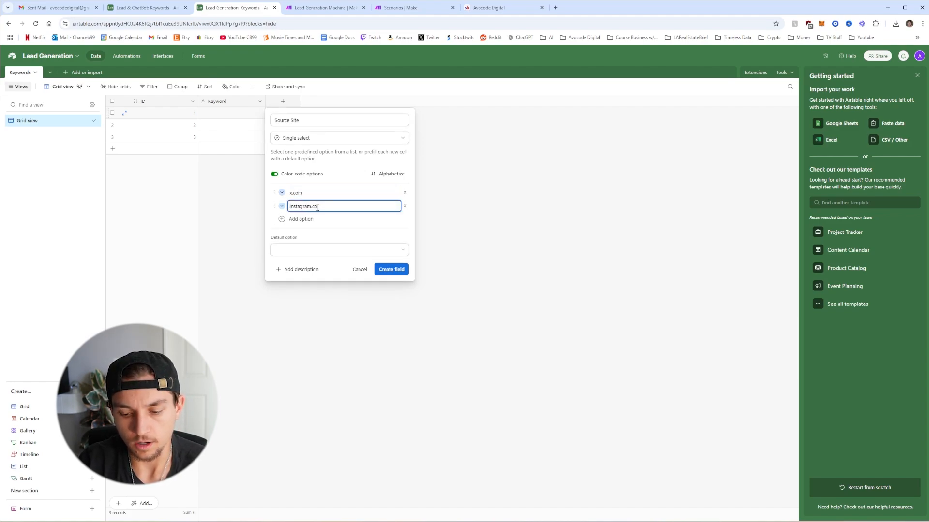
{"action": "left_click", "coordinate": [305, 219]}
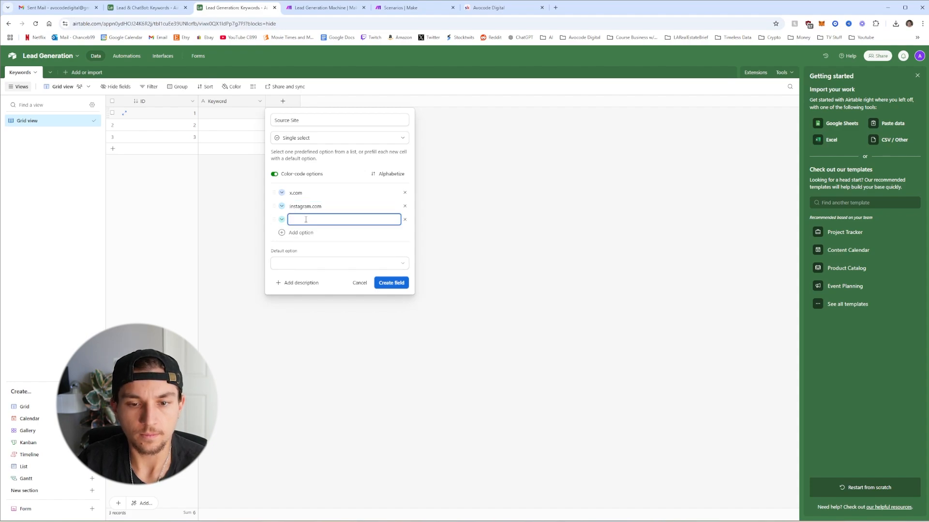
{"action": "type", "text": "ga"}
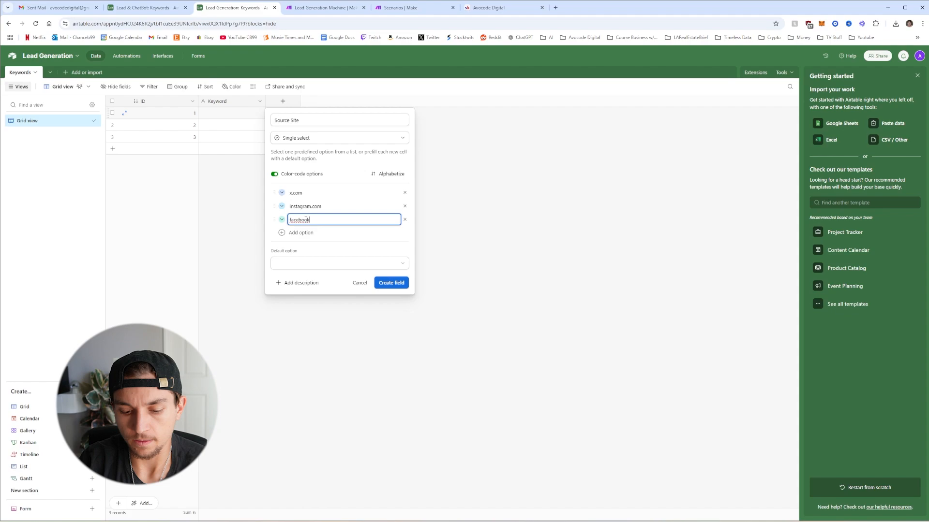
{"action": "left_click", "coordinate": [309, 232]}
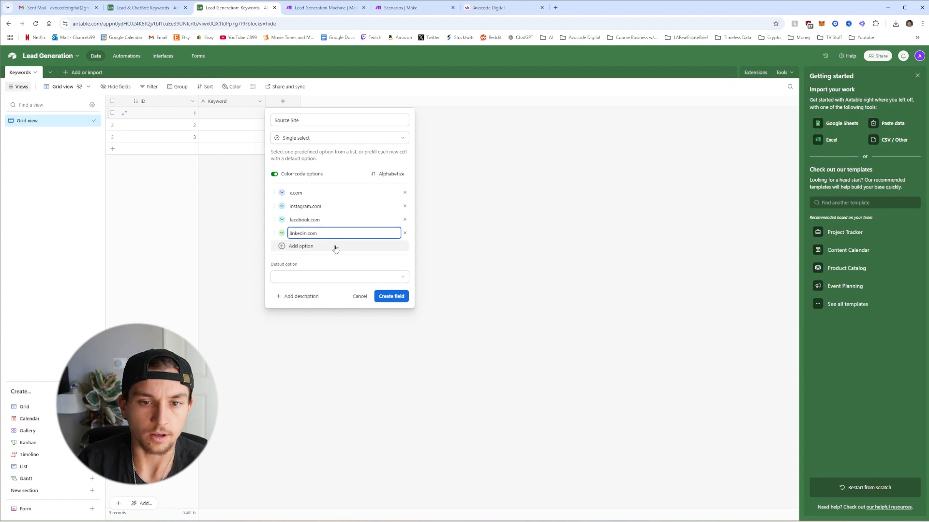
{"action": "left_click", "coordinate": [391, 298]}
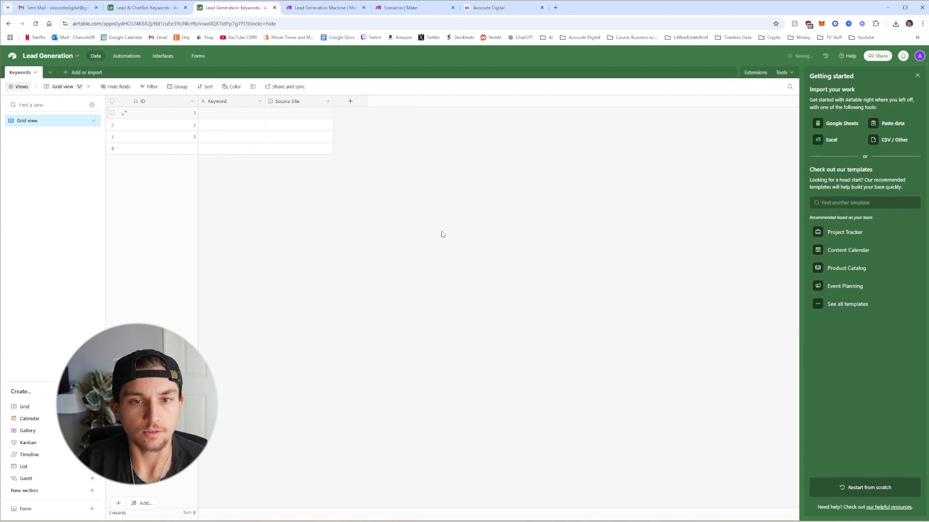
Set instagram.com as the default option of the Source Site field
{"action": "left_click", "coordinate": [317, 106]}
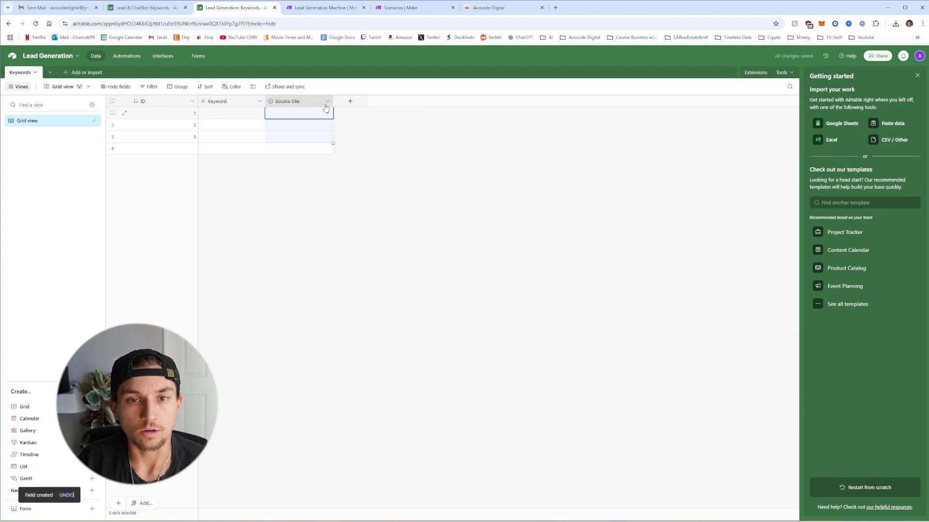
{"action": "right_click", "coordinate": [317, 103]}
{"action": "left_click", "coordinate": [314, 118]}
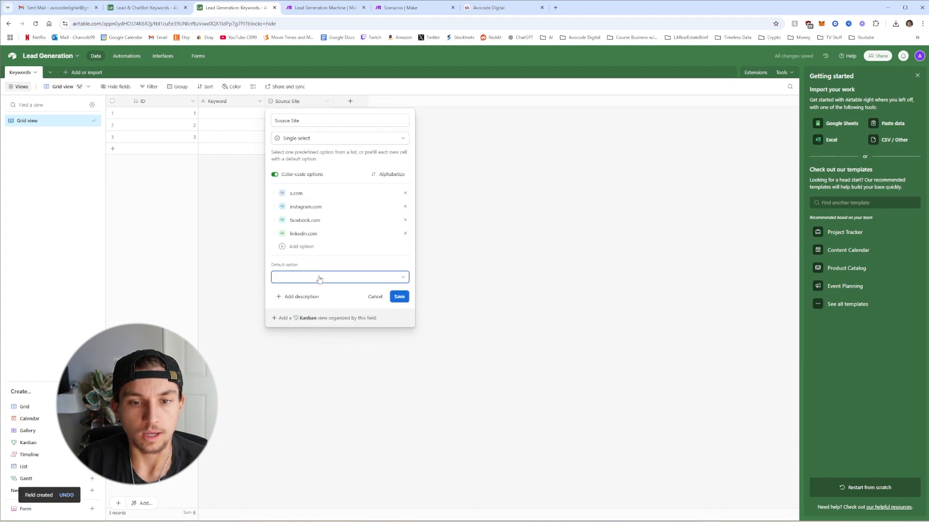
{"action": "left_click", "coordinate": [320, 278]}
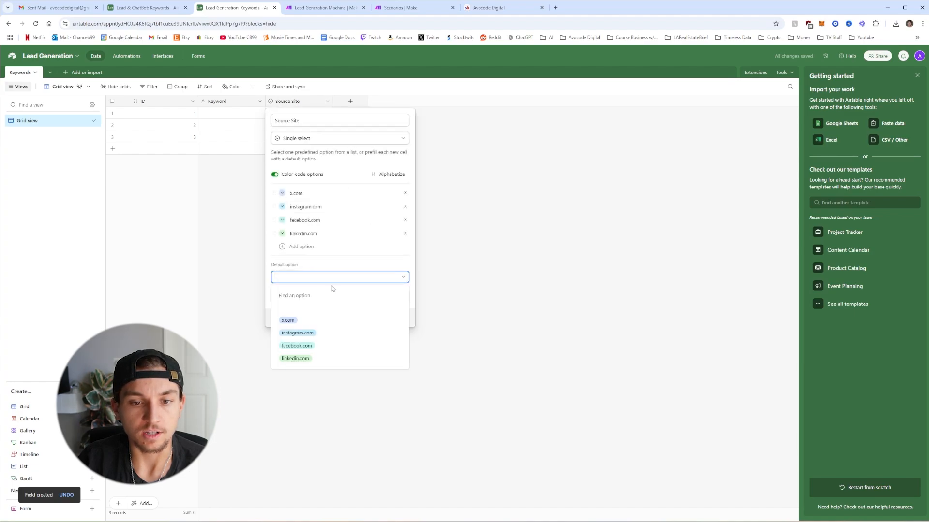
{"action": "left_click", "coordinate": [297, 333]}
{"action": "left_click", "coordinate": [400, 300]}
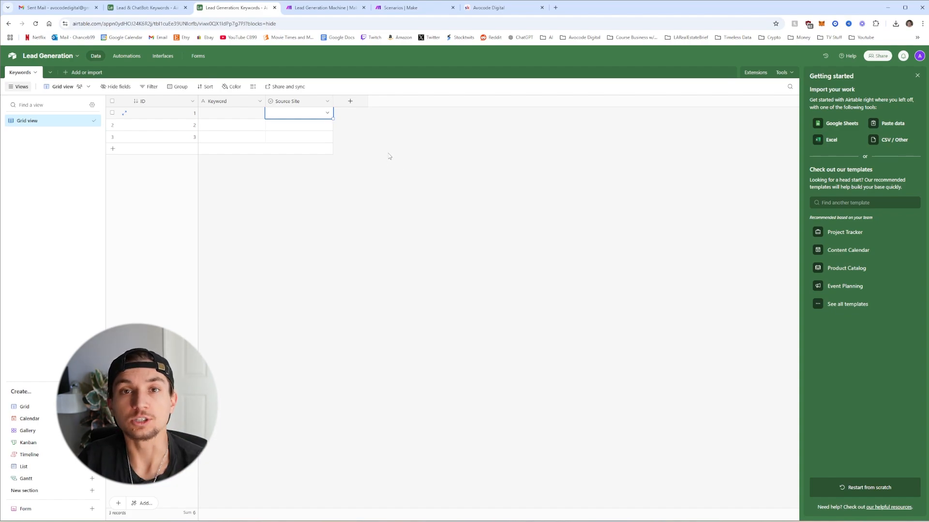
Add a checkbox field named Bulk Generate Leads
{"action": "left_click", "coordinate": [351, 101]}
{"action": "left_click", "coordinate": [374, 209]}
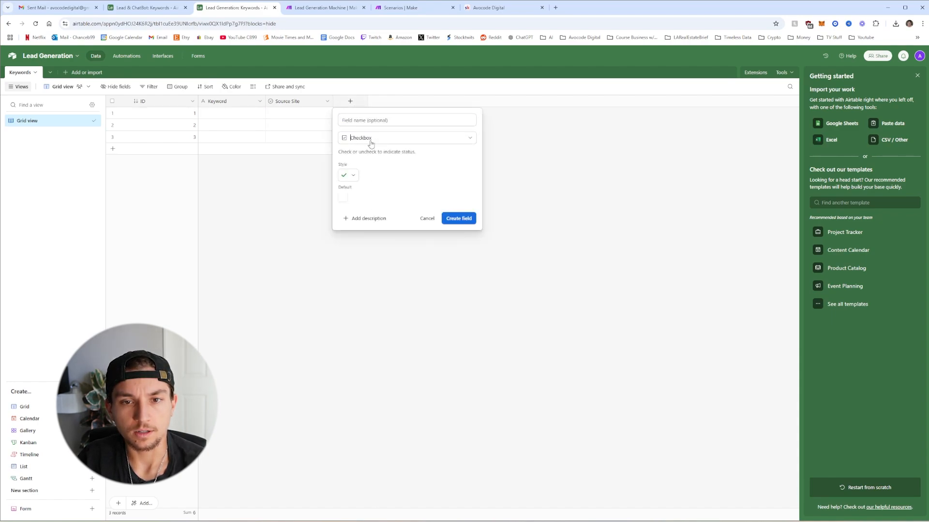
{"action": "type", "text": "Bu"}
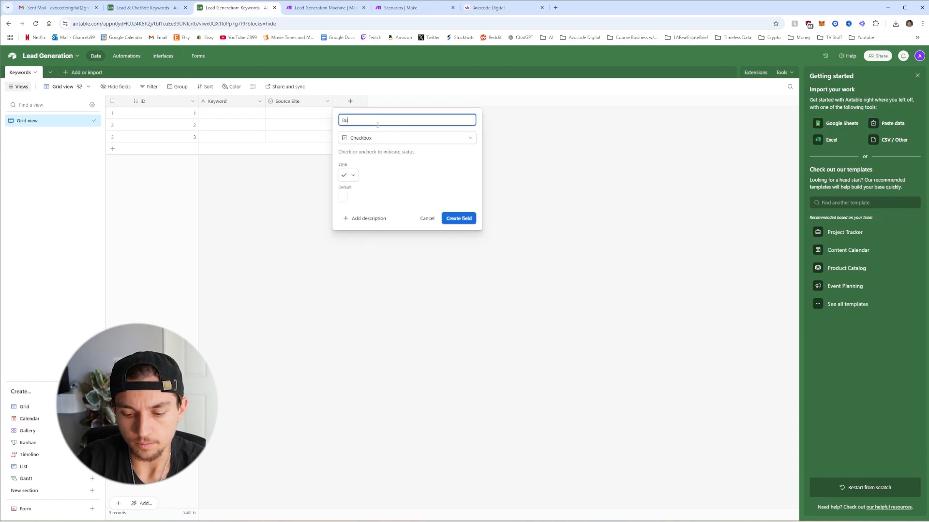
{"action": "type", "text": "lk Generate L"}
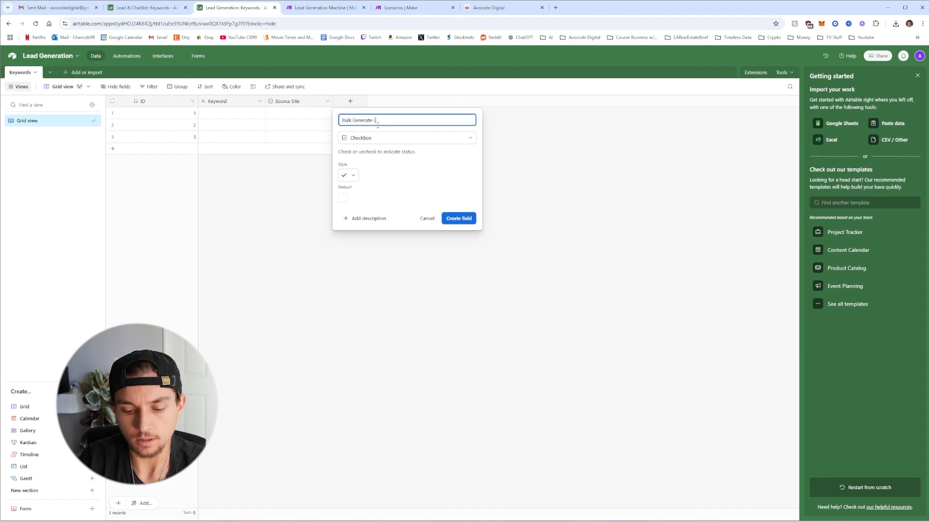
{"action": "type", "text": "eads"}
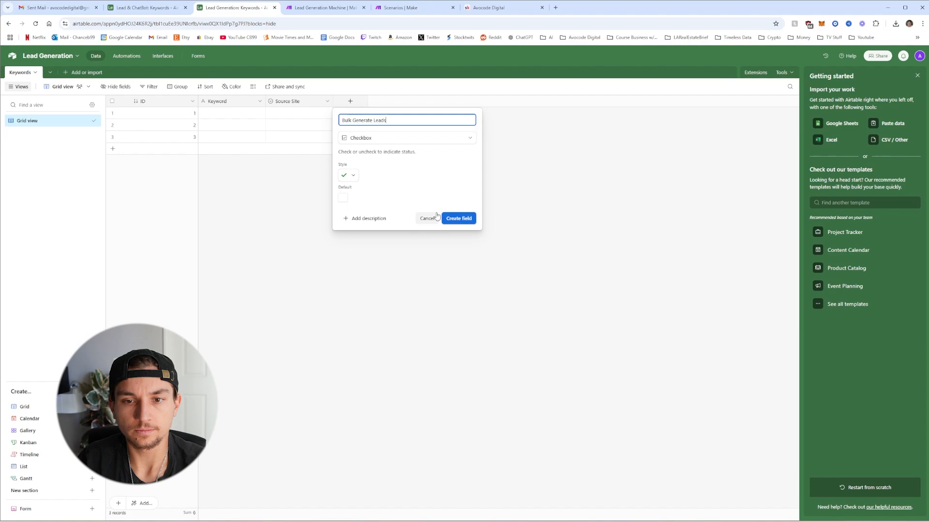
{"action": "left_click", "coordinate": [459, 218]}
Set up a single-select Email Type field with AI Email and Custom Email choices, default AI Email
{"action": "left_click", "coordinate": [418, 101]}
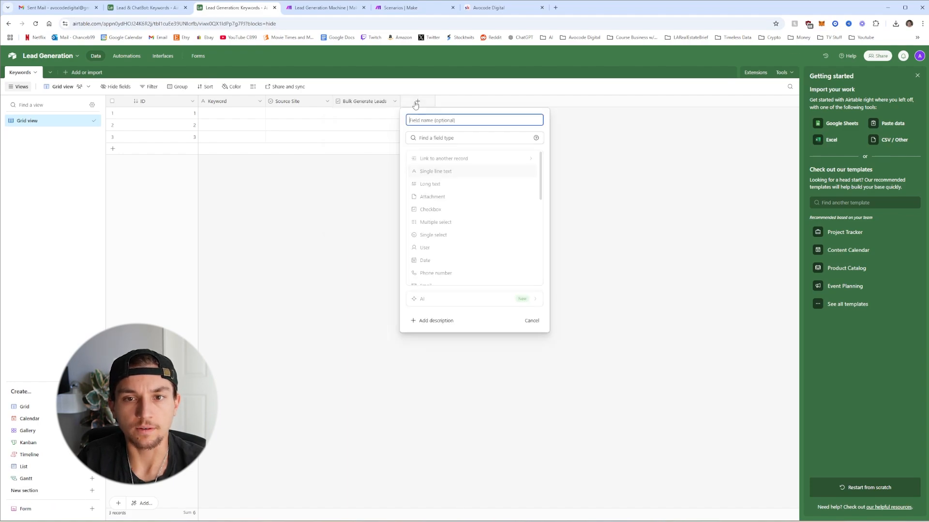
{"action": "left_click", "coordinate": [445, 236]}
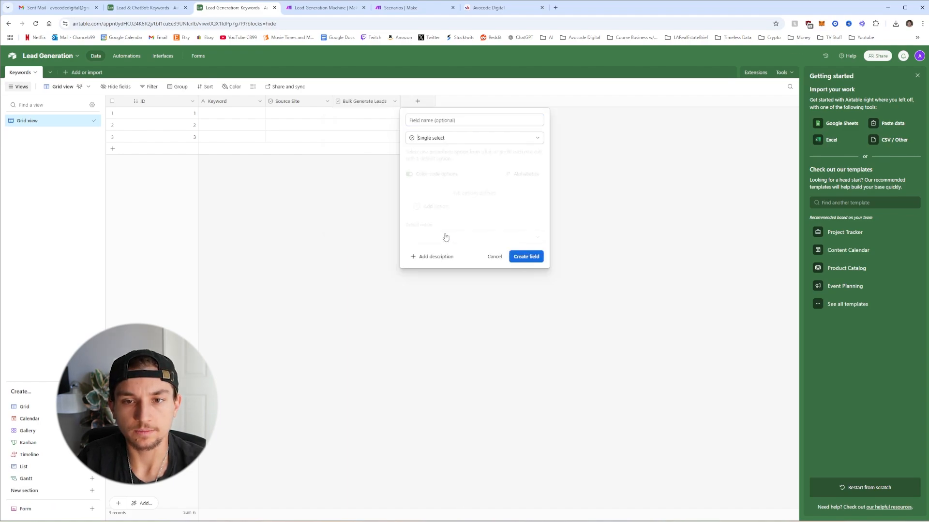
{"action": "left_click", "coordinate": [458, 121]}
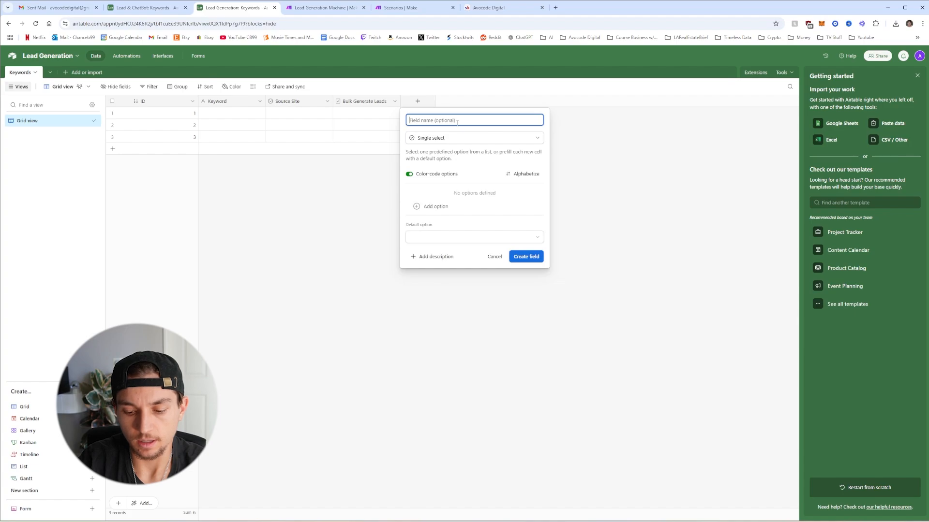
{"action": "type", "text": "Email Type"}
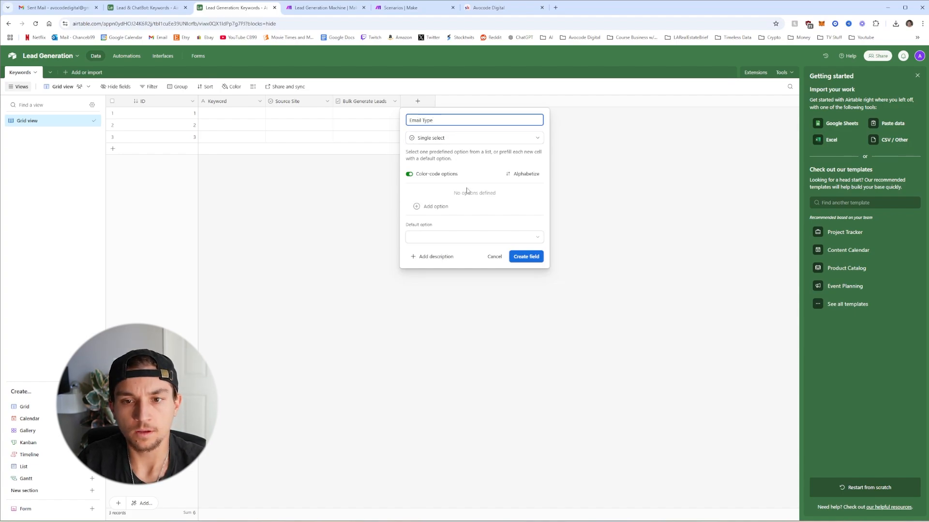
{"action": "left_click", "coordinate": [444, 206]}
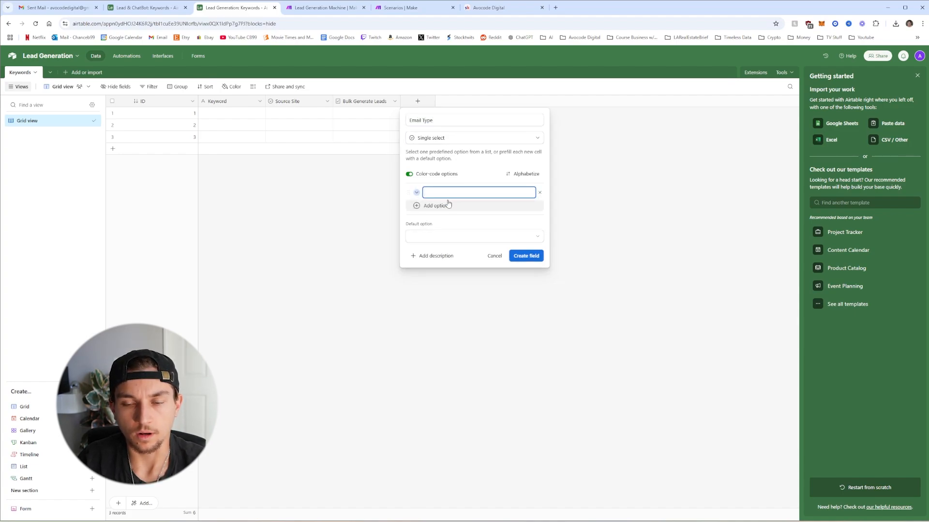
{"action": "type", "text": "AI"}
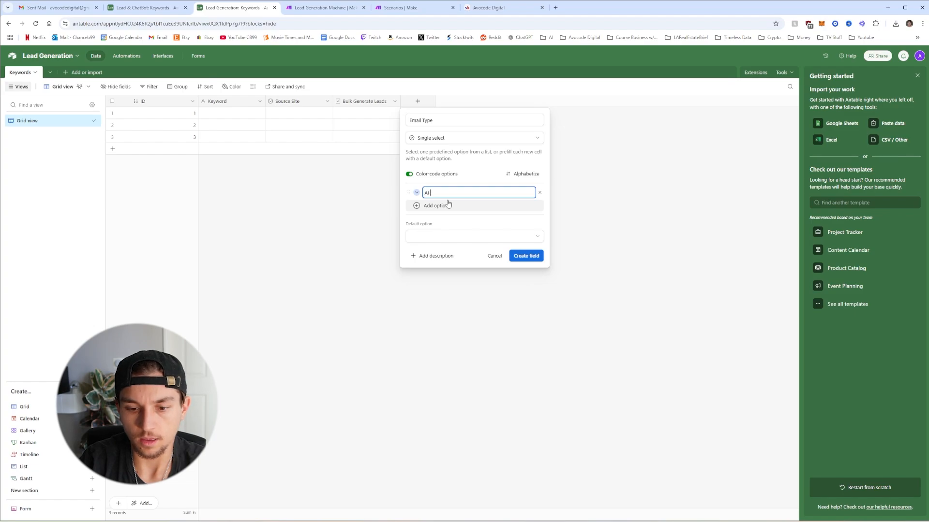
{"action": "type", "text": " Email"}
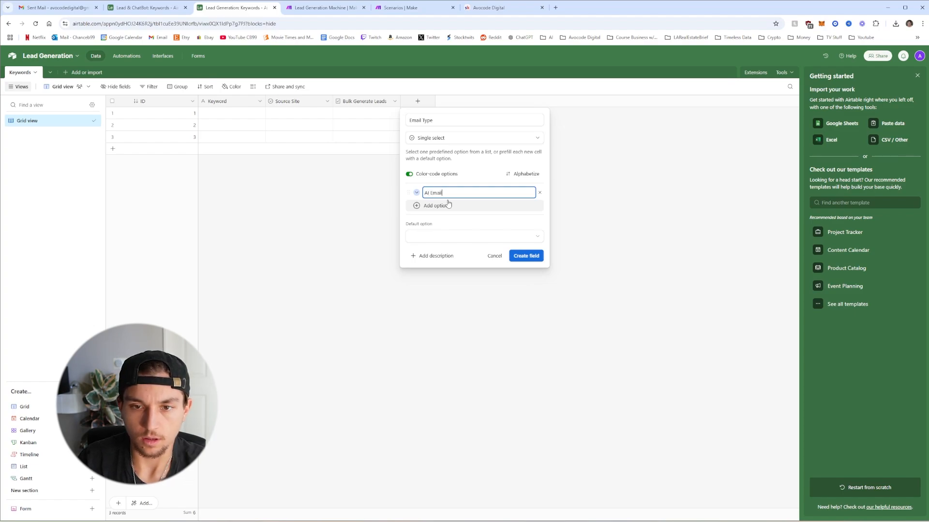
{"action": "left_click", "coordinate": [447, 205]}
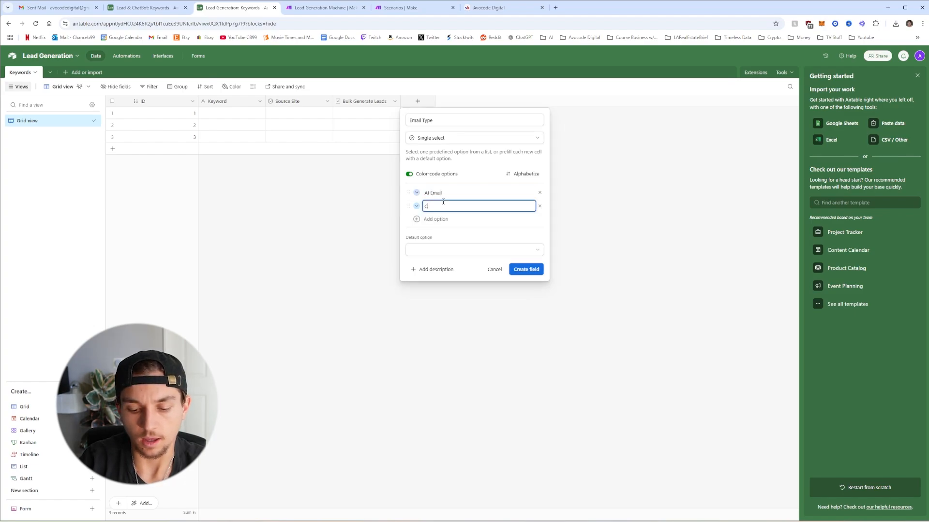
{"action": "type", "text": "Custom"}
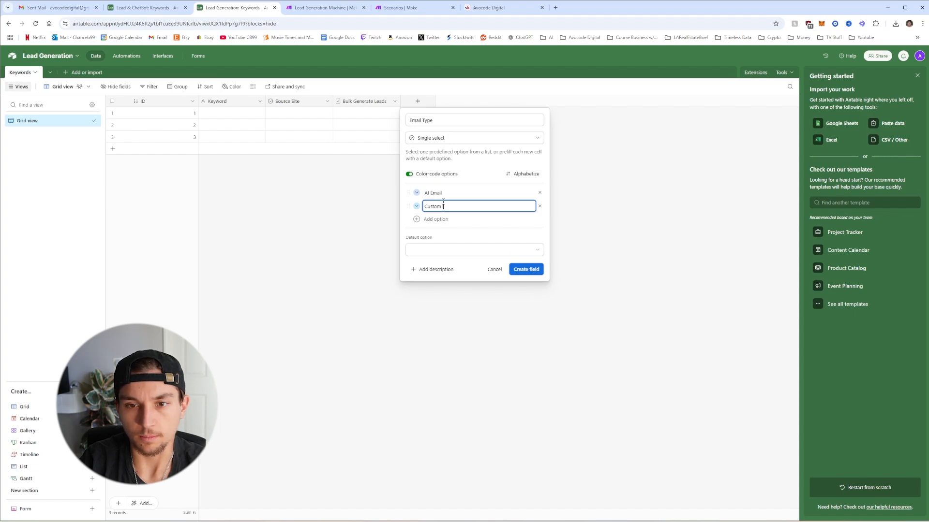
{"action": "type", "text": " em"}
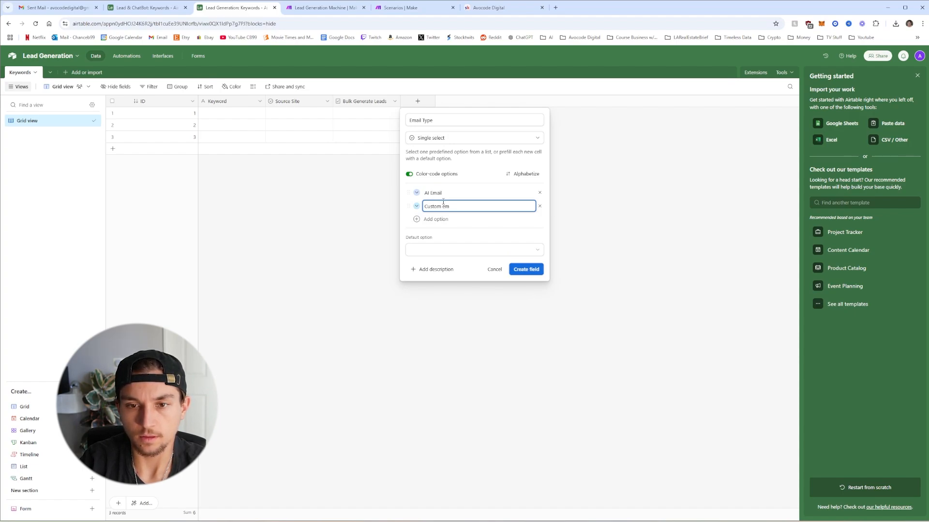
{"action": "key", "text": "BackSpace"}
{"action": "key", "text": "BackSpace"}
{"action": "type", "text": "Email"}
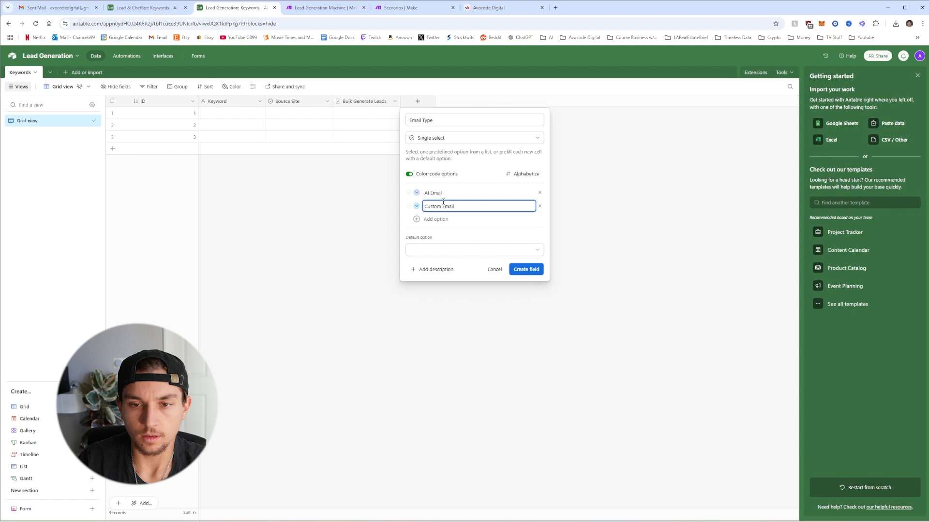
{"action": "left_click", "coordinate": [506, 250]}
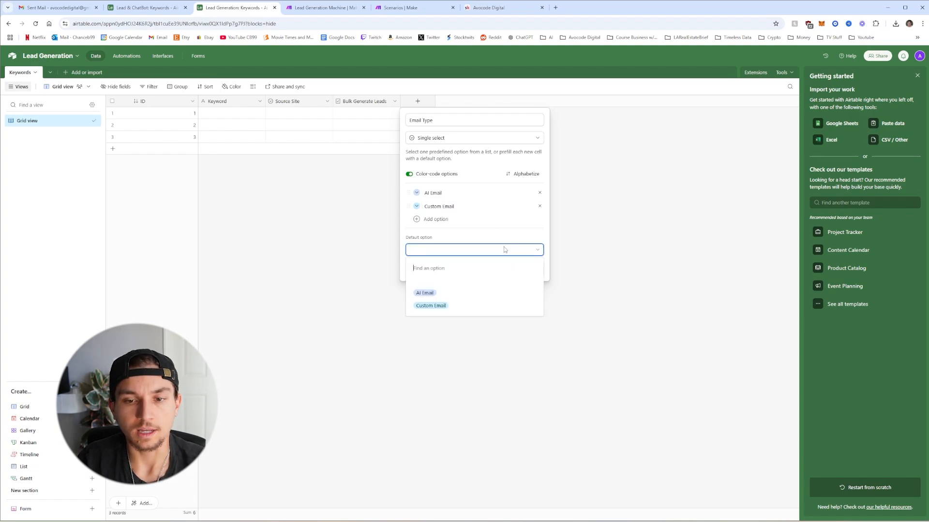
{"action": "left_click", "coordinate": [443, 294]}
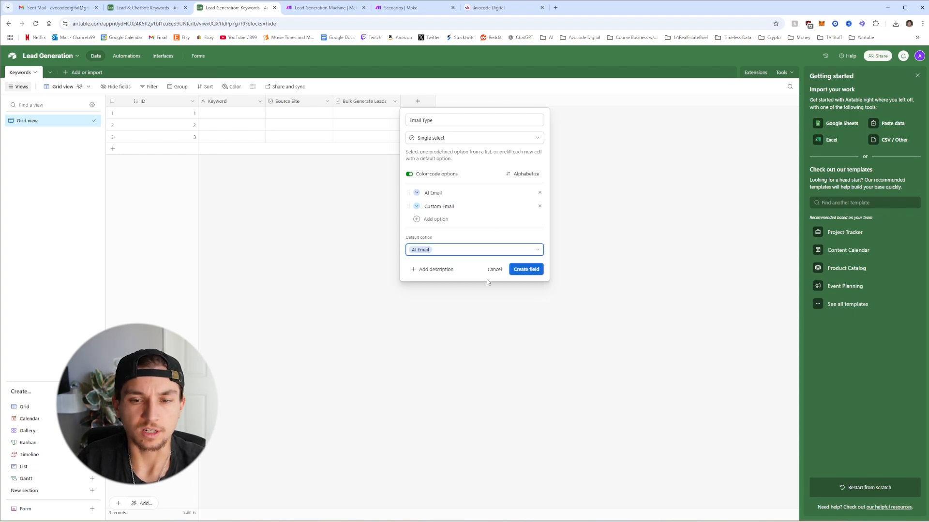
Save the Email Type field and add a Bulk Generate Email checkbox field
{"action": "left_click", "coordinate": [525, 271]}
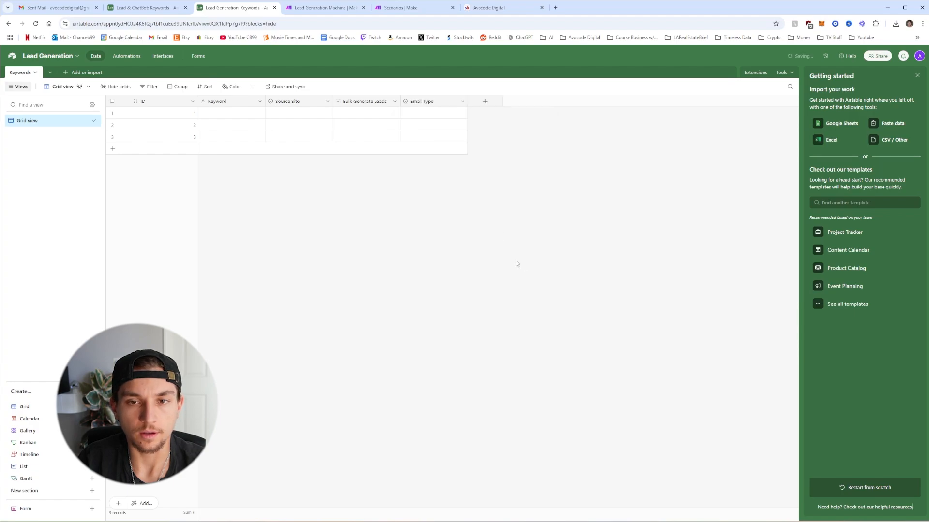
{"action": "left_click", "coordinate": [485, 101]}
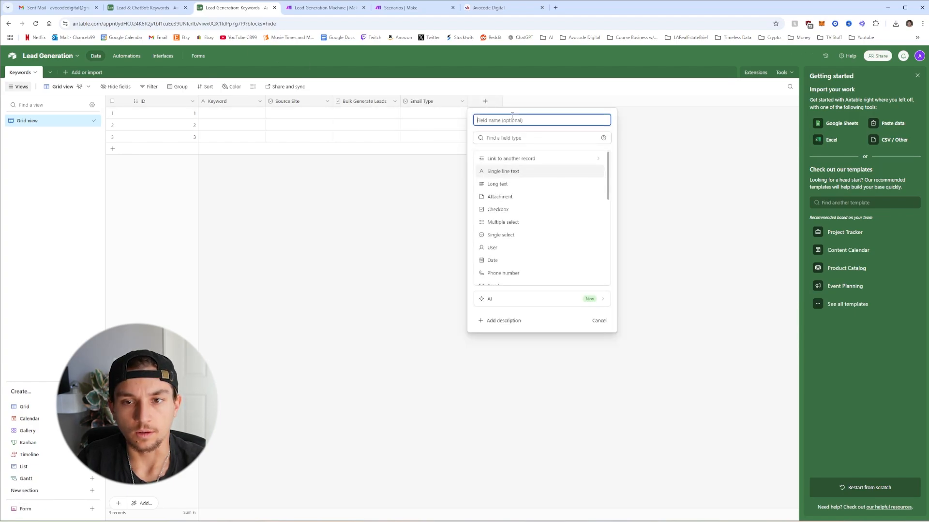
{"action": "left_click", "coordinate": [514, 214]}
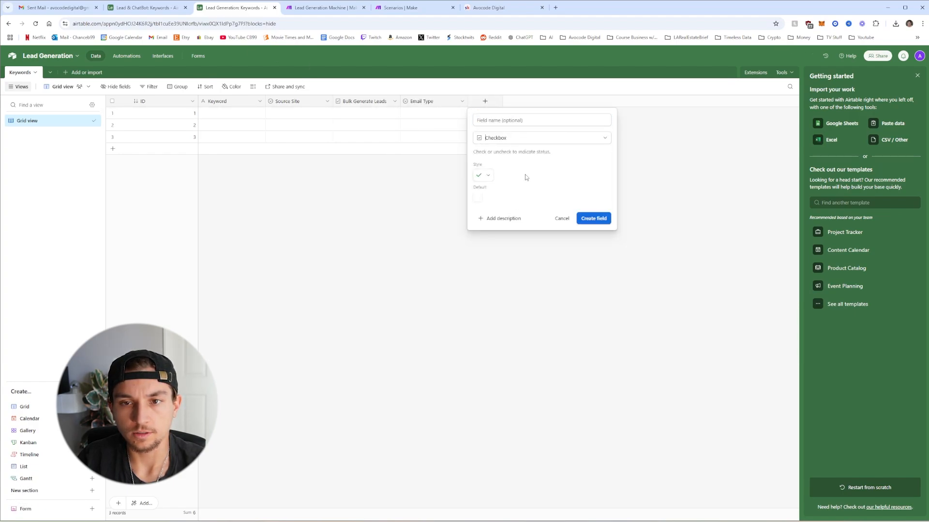
{"action": "left_click", "coordinate": [532, 125]}
{"action": "type", "text": "B"}
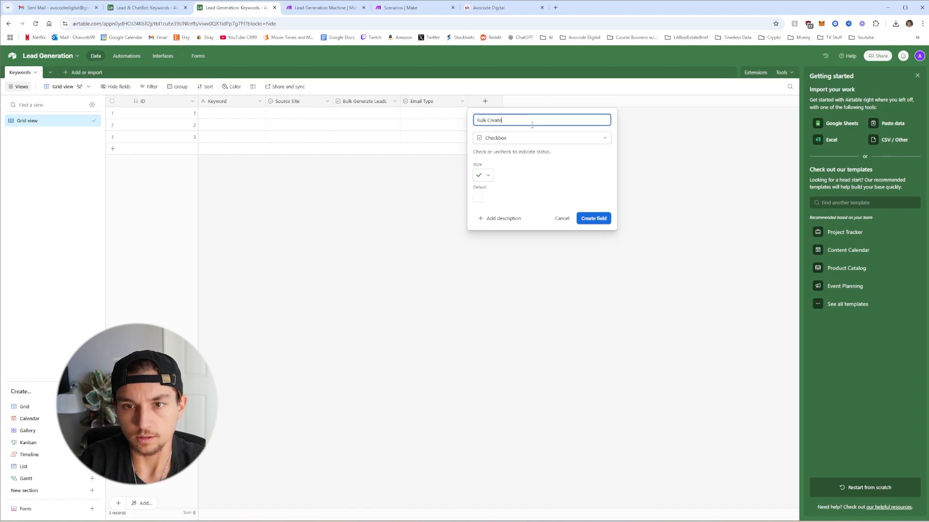
{"action": "type", "text": "ulk Generate Email"}
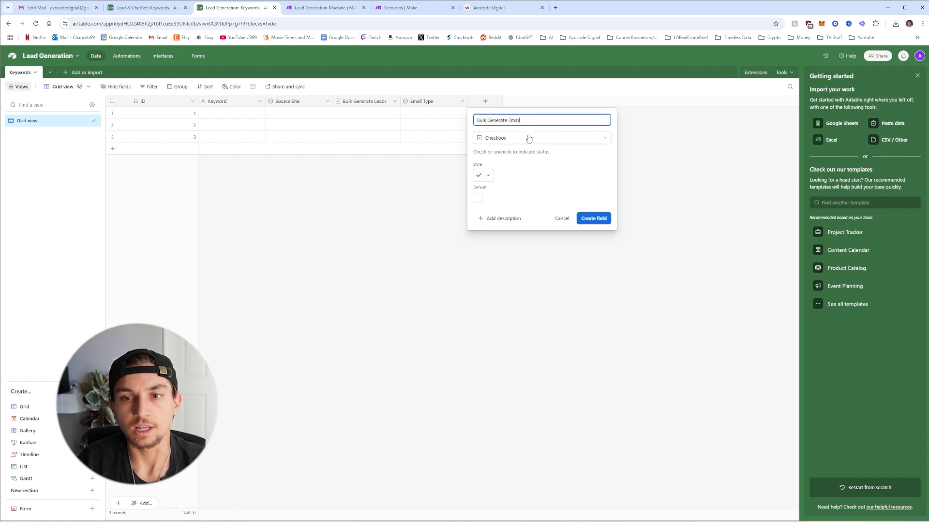
{"action": "left_click", "coordinate": [592, 218]}
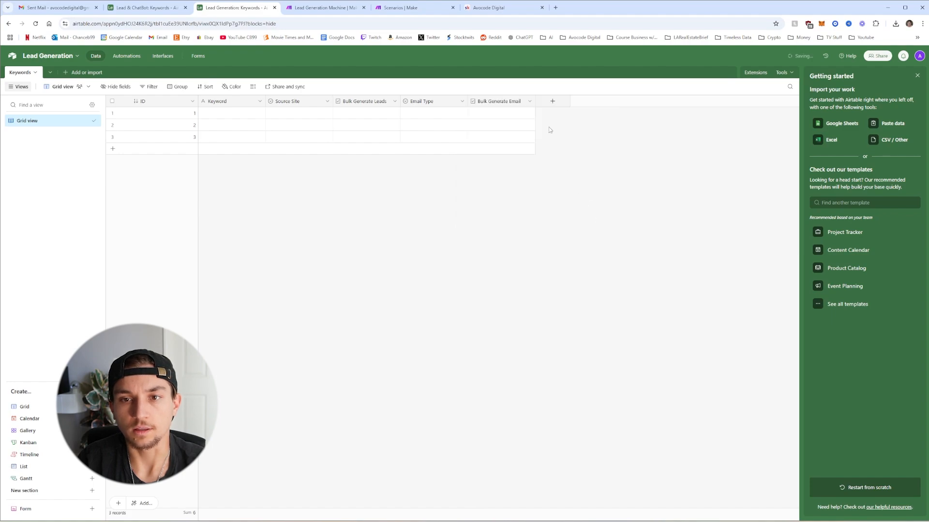
Add Bulk Send Emails and Auto Send Daily checkbox fields
{"action": "left_click", "coordinate": [553, 101]}
{"action": "left_click", "coordinate": [583, 210]}
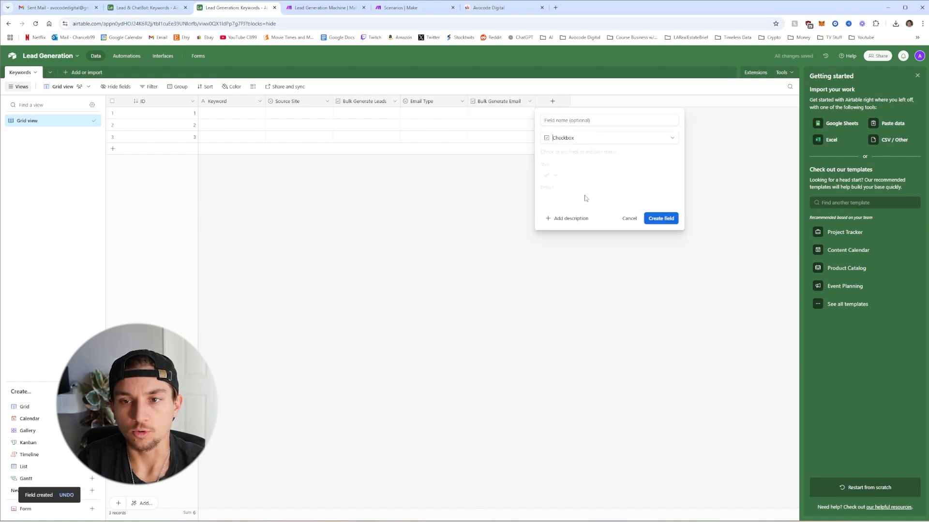
{"action": "type", "text": "Bulk Send Emails"}
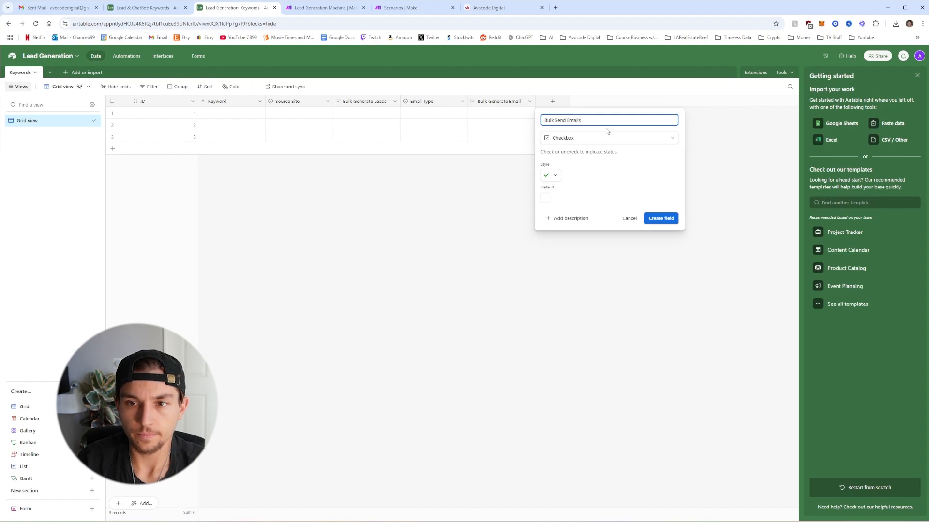
{"action": "left_click", "coordinate": [669, 218]}
{"action": "left_click", "coordinate": [619, 101]}
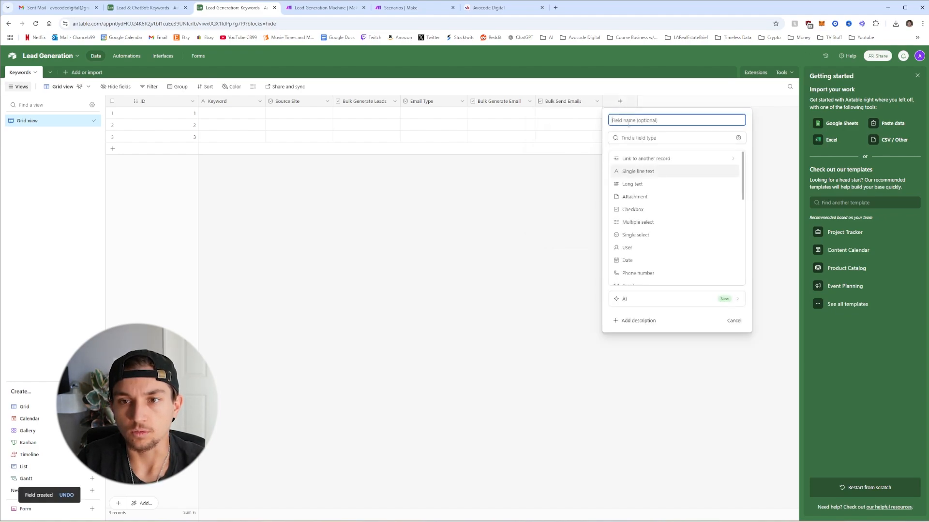
{"action": "left_click", "coordinate": [639, 209]}
{"action": "type", "text": "A"}
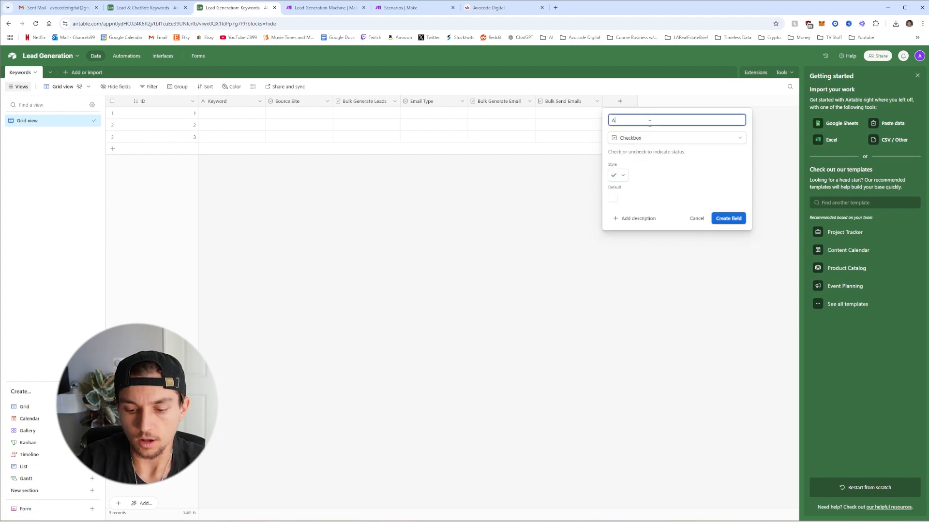
{"action": "type", "text": "uto Send Dail"}
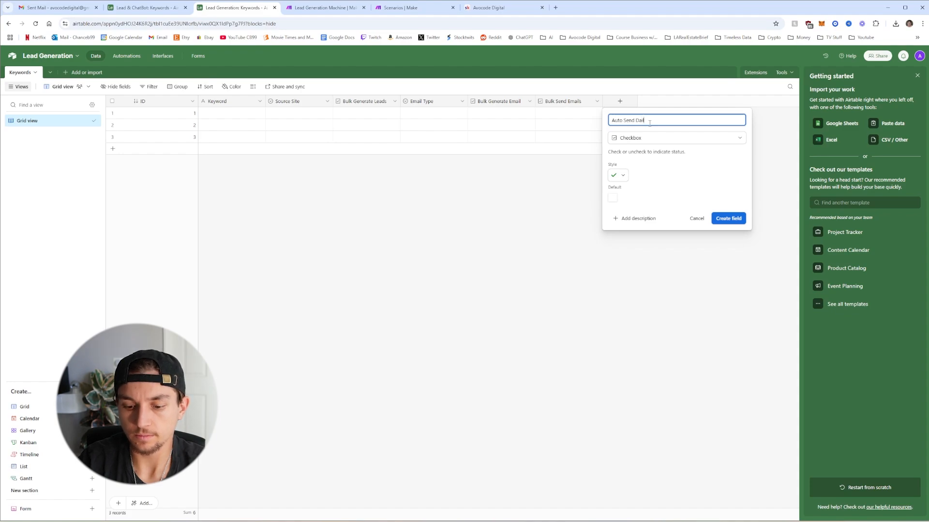
{"action": "type", "text": "y"}
{"action": "left_click", "coordinate": [728, 218]}
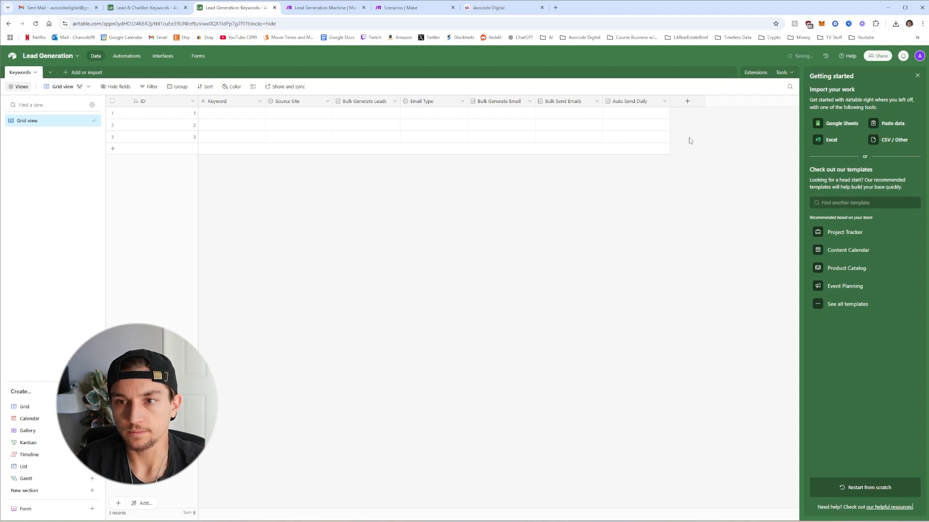
Add a link field that creates a new linked table named Leads
{"action": "left_click", "coordinate": [687, 101]}
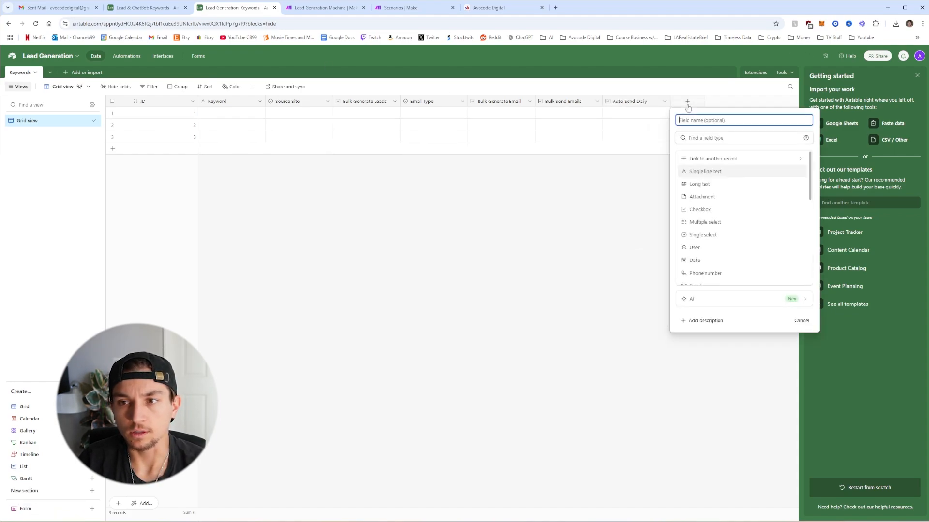
{"action": "left_click", "coordinate": [714, 159]}
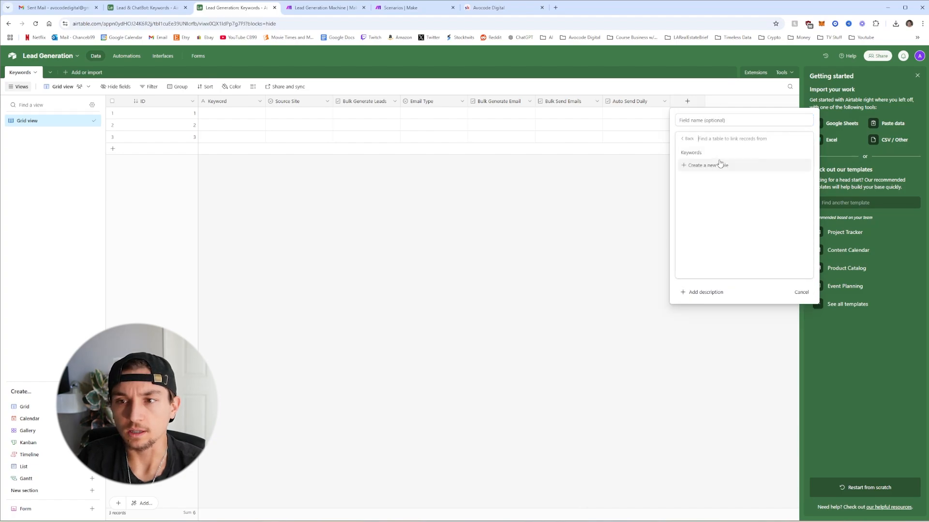
{"action": "left_click", "coordinate": [710, 165]}
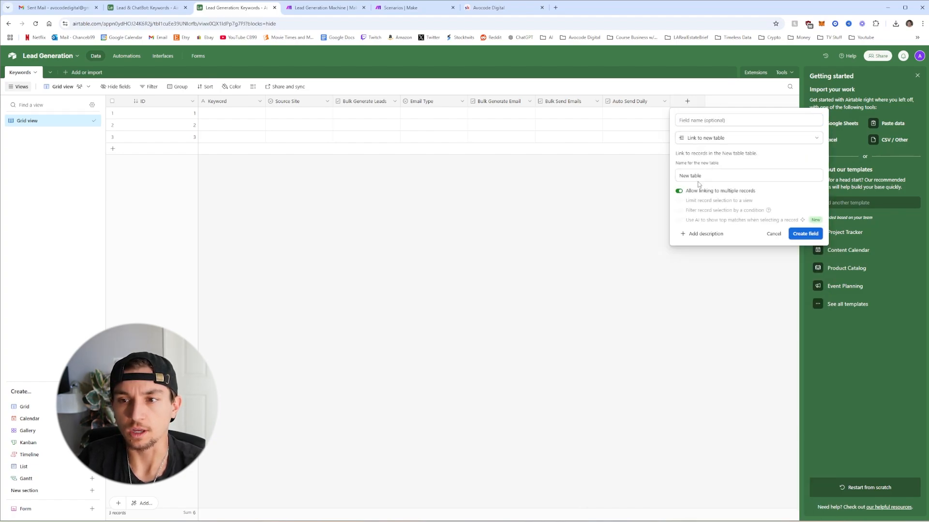
{"action": "triple_click", "coordinate": [708, 175]}
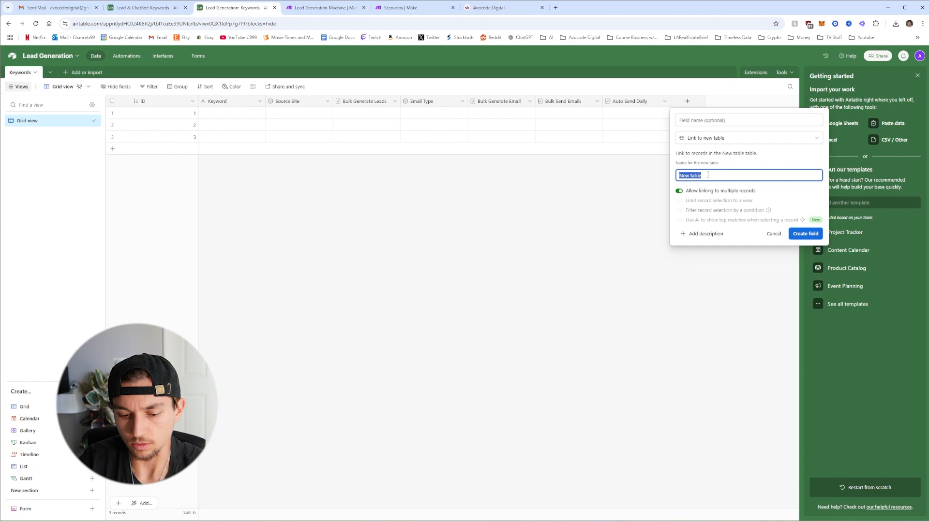
{"action": "type", "text": "Leads"}
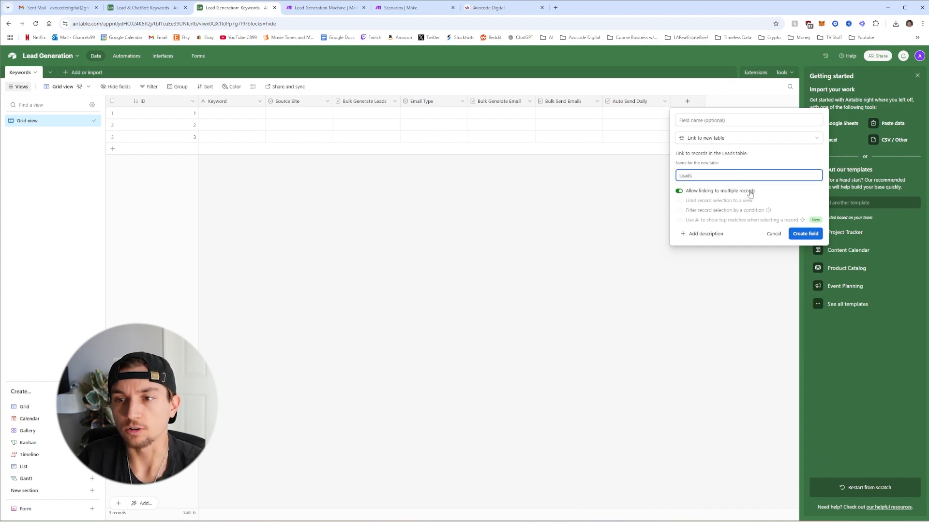
{"action": "left_click", "coordinate": [806, 234]}
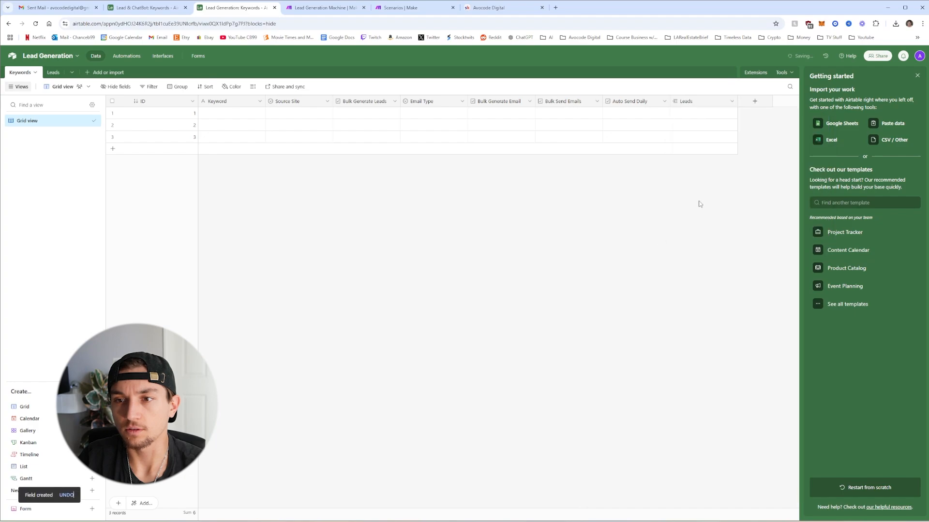
Add a Custom Email link field to a new Emails table, allowing only one linked record
{"action": "left_click", "coordinate": [753, 102]}
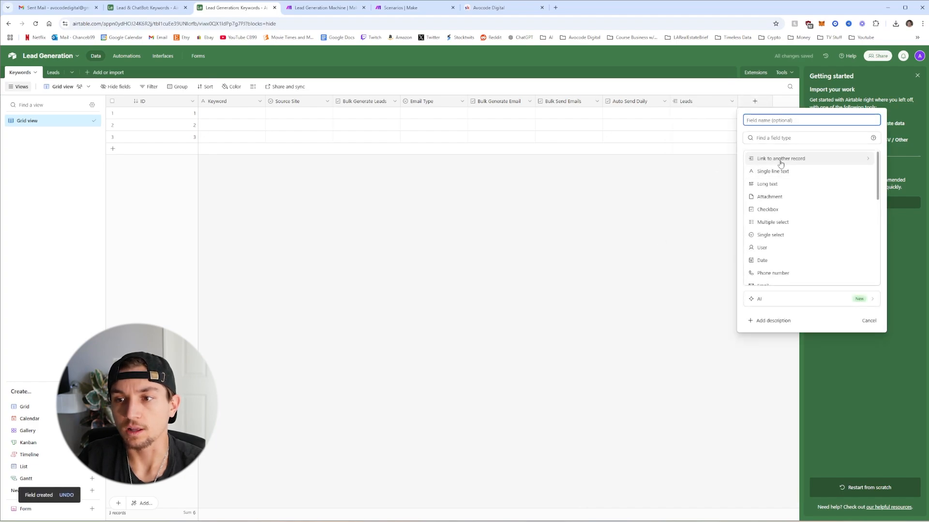
{"action": "left_click", "coordinate": [780, 159]}
{"action": "left_click", "coordinate": [756, 139]}
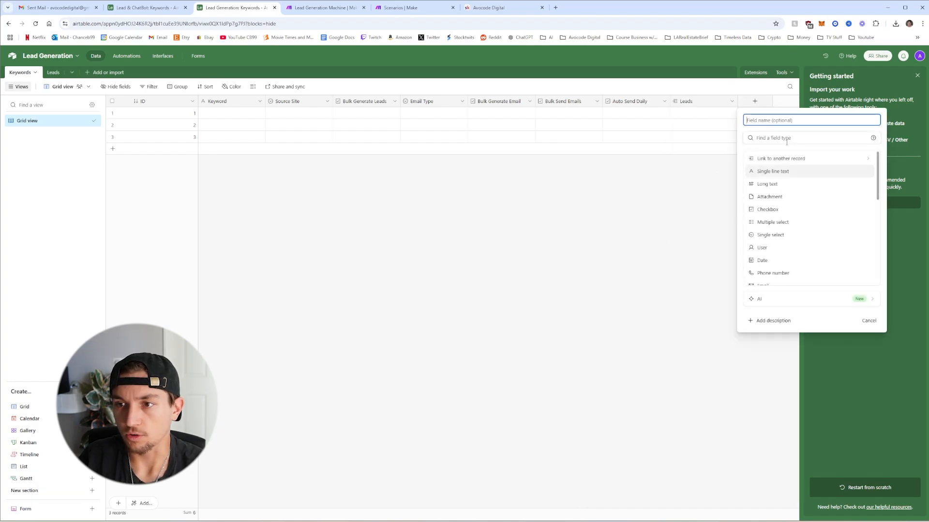
{"action": "left_click", "coordinate": [785, 161]}
{"action": "left_click", "coordinate": [780, 178]}
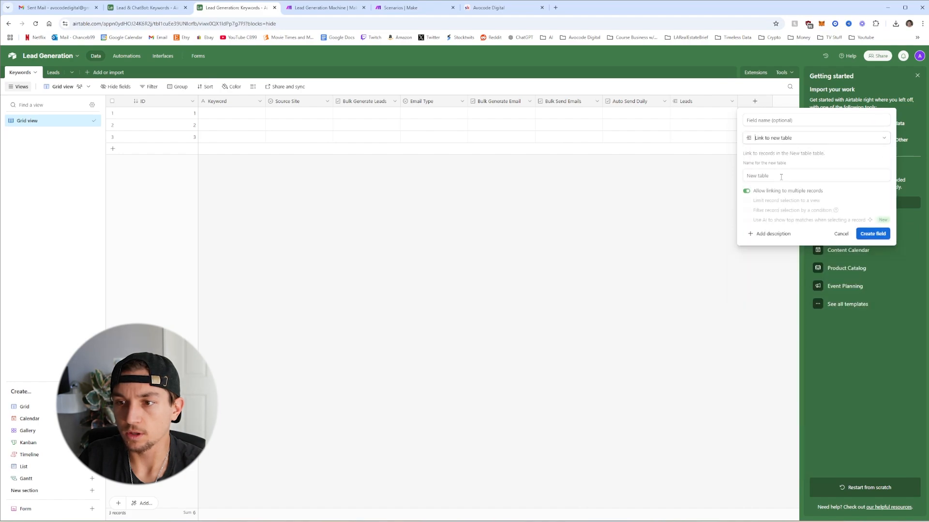
{"action": "left_click", "coordinate": [788, 122]}
{"action": "type", "text": "Cu"}
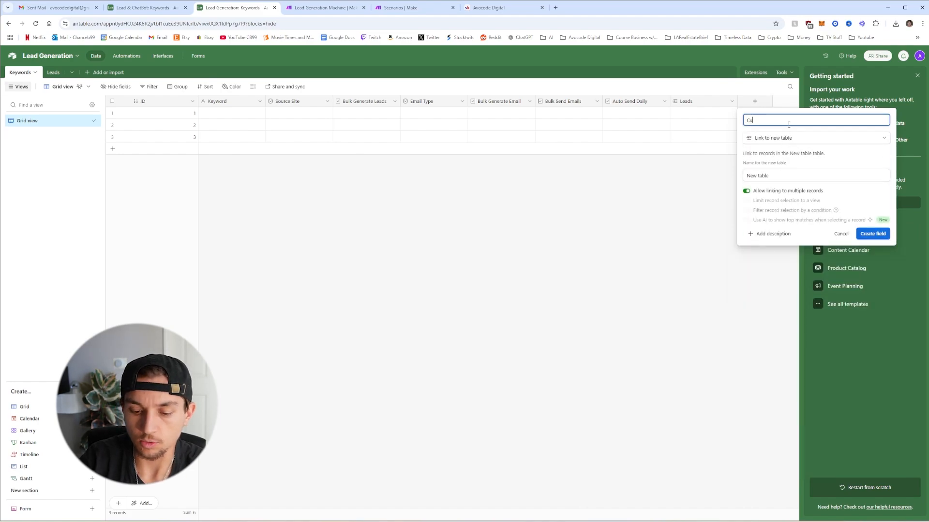
{"action": "type", "text": "stom Email"}
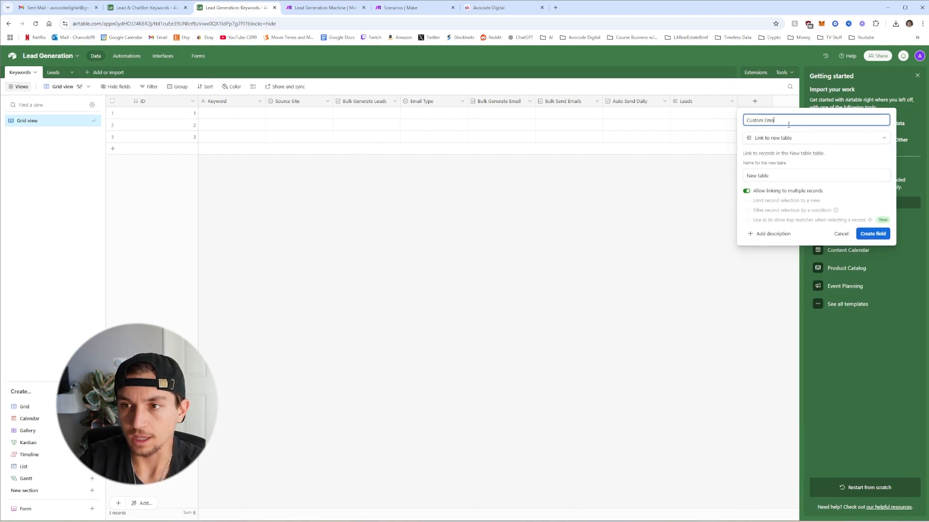
{"action": "triple_click", "coordinate": [783, 176]}
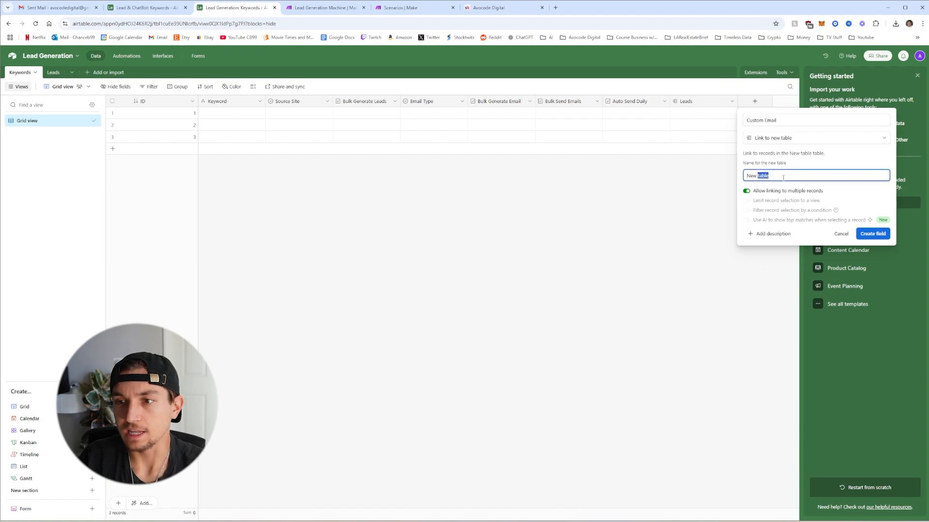
{"action": "type", "text": "Emails"}
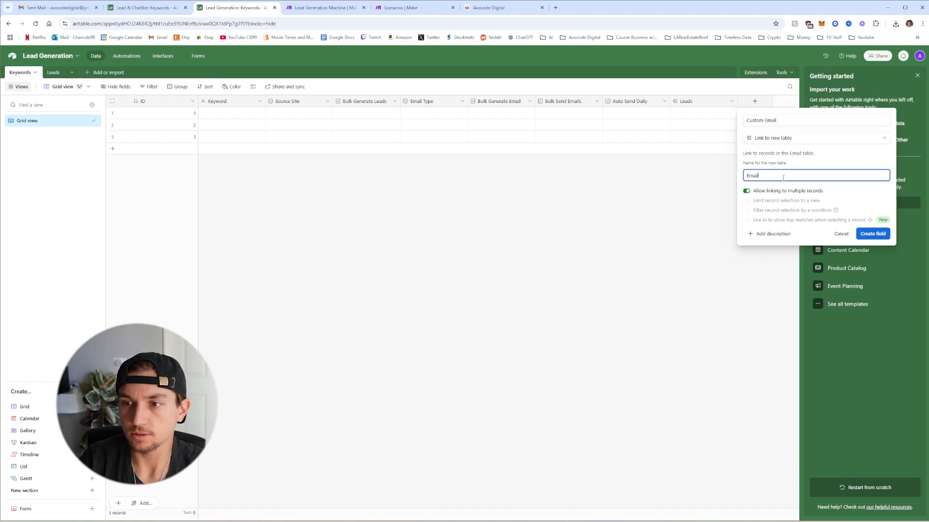
{"action": "left_click", "coordinate": [759, 191]}
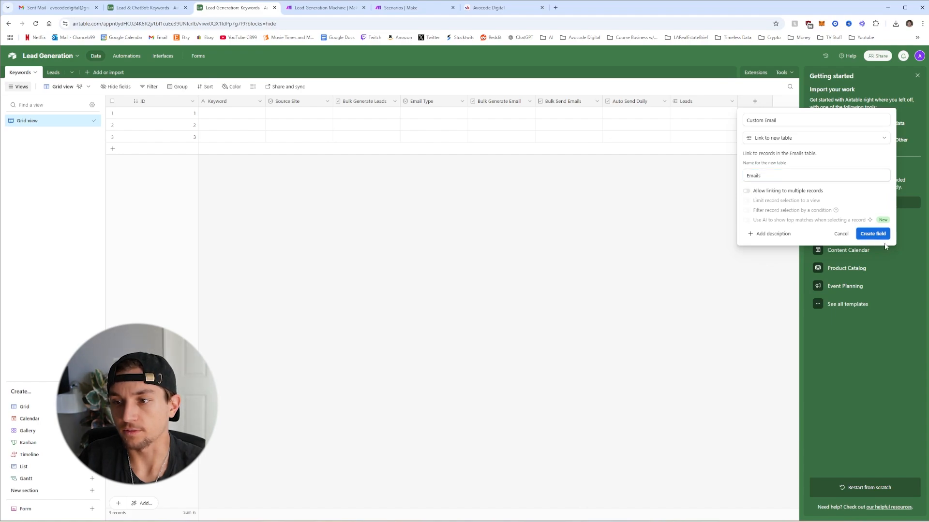
{"action": "left_click", "coordinate": [868, 235]}
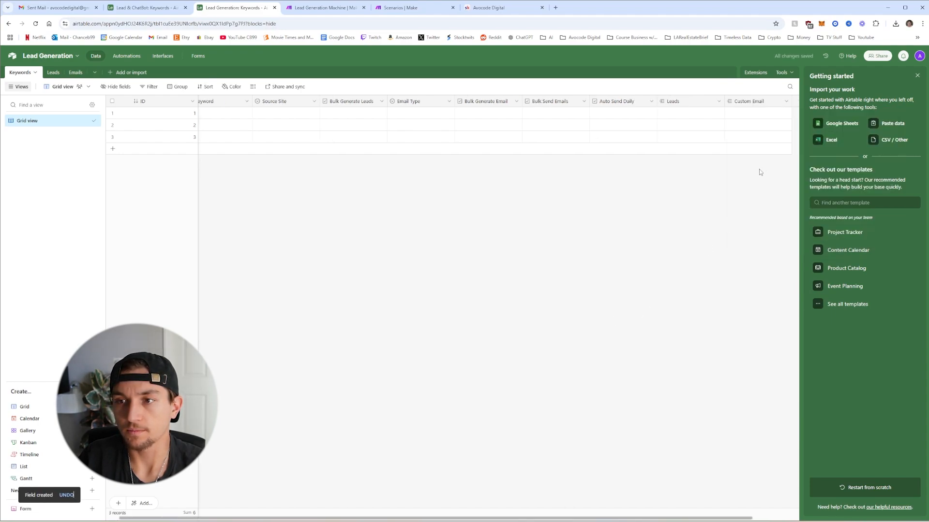
Add a User link field that creates a new User table
{"action": "left_click", "coordinate": [917, 76]}
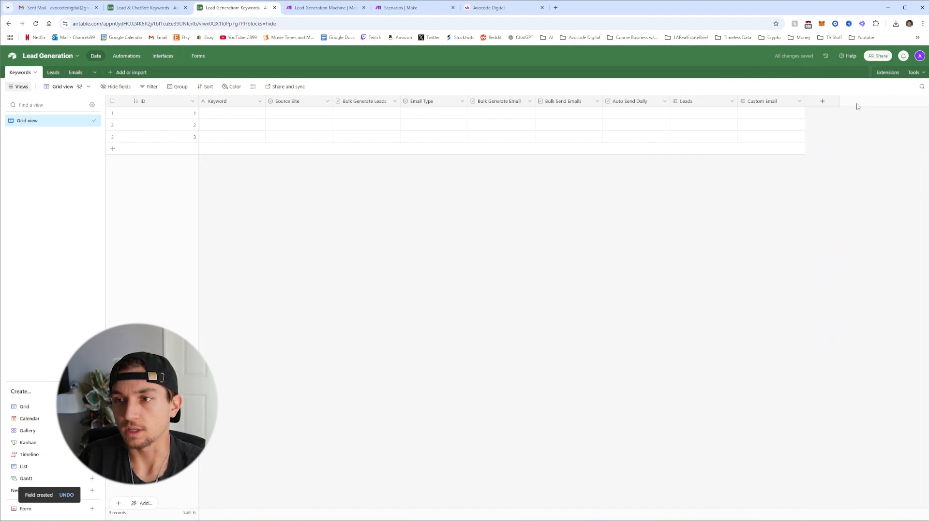
{"action": "left_click", "coordinate": [822, 102]}
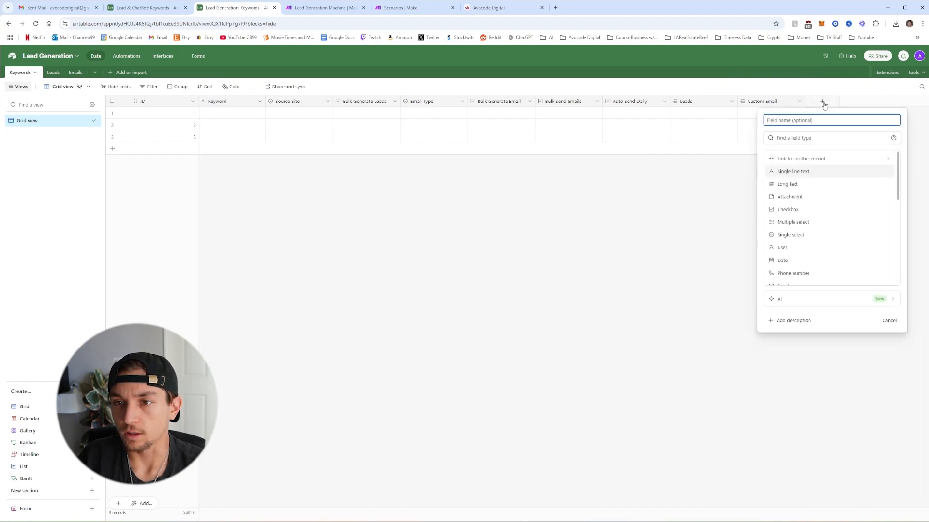
{"action": "left_click", "coordinate": [798, 156]}
{"action": "left_click", "coordinate": [814, 191]}
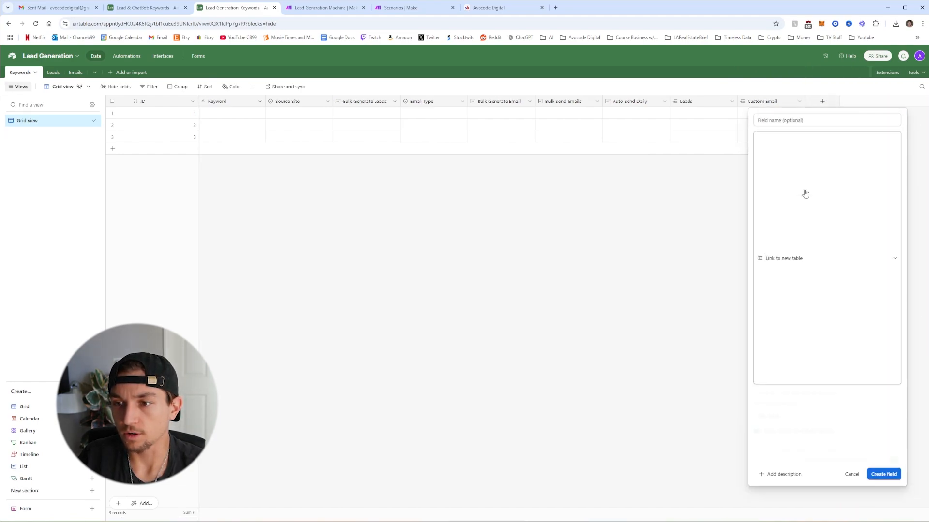
{"action": "triple_click", "coordinate": [798, 176]}
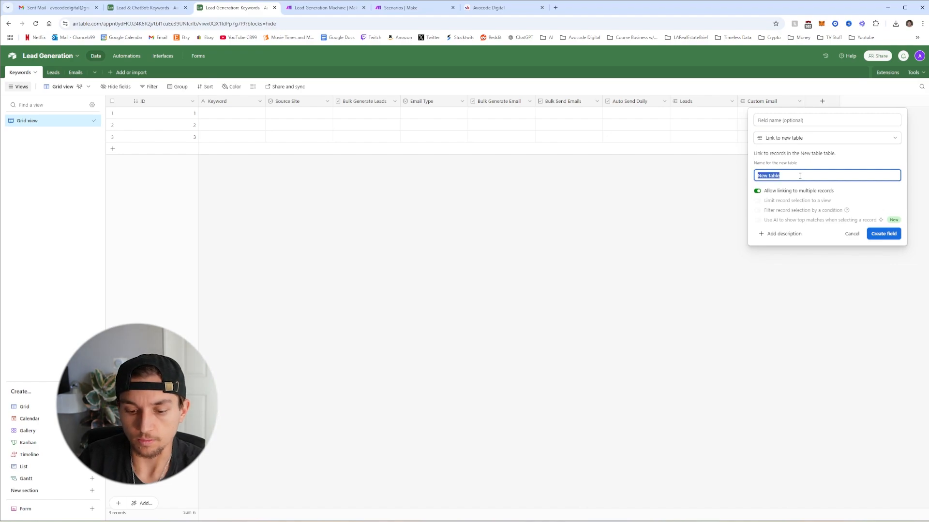
{"action": "type", "text": "Us"}
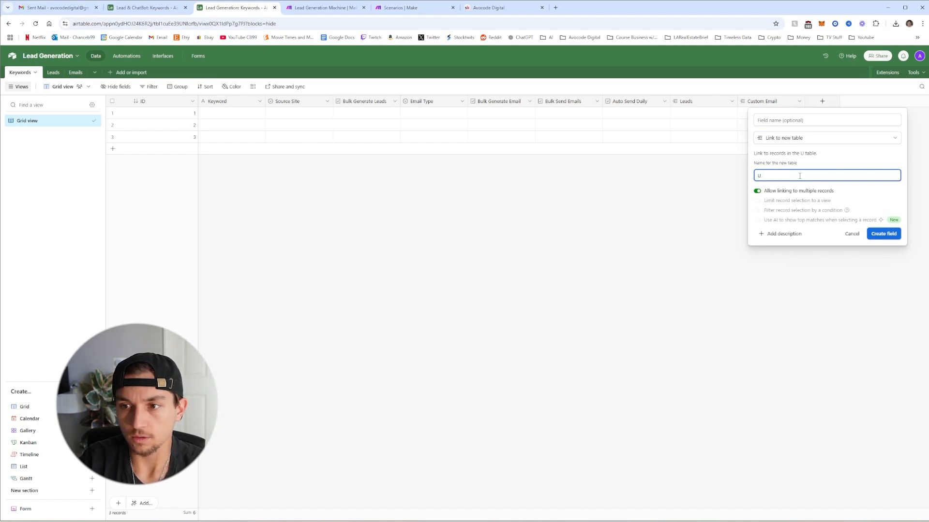
{"action": "key", "text": "BackSpace"}
{"action": "type", "text": "User"}
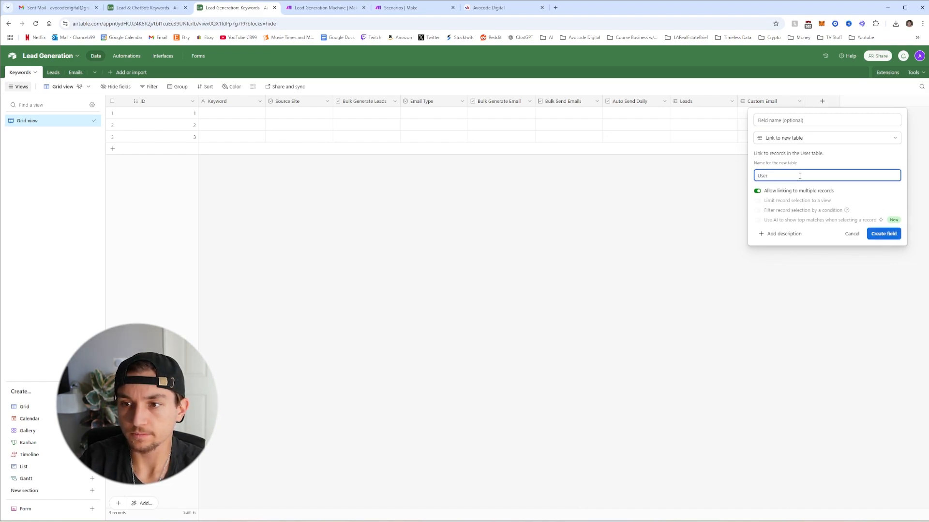
{"action": "key", "text": "Return"}
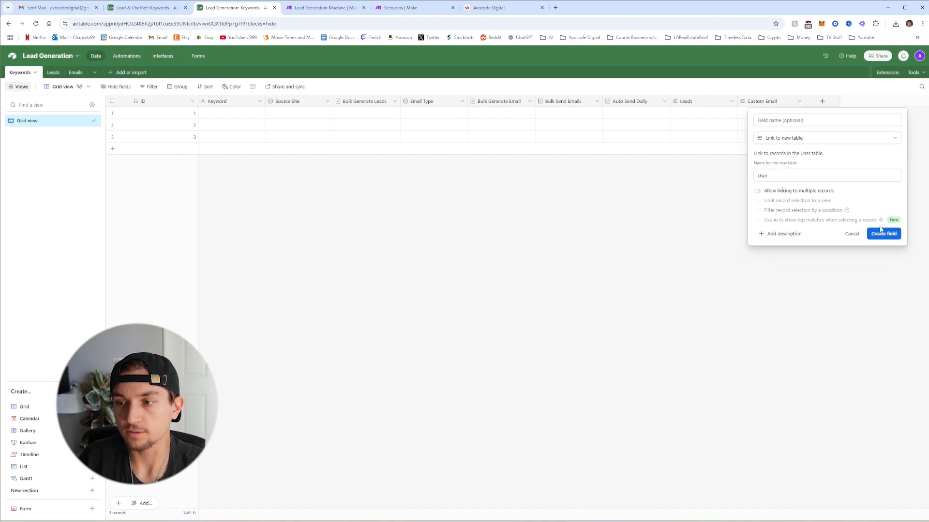
Add a Business link field to a new Business table, with multiple records disabled
{"action": "left_click", "coordinate": [895, 103]}
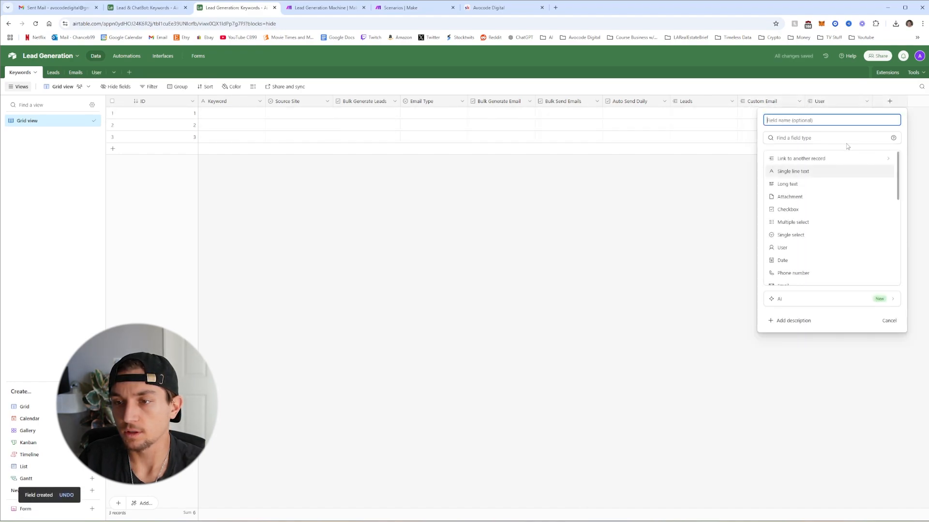
{"action": "left_click", "coordinate": [821, 159]}
{"action": "left_click", "coordinate": [793, 203]}
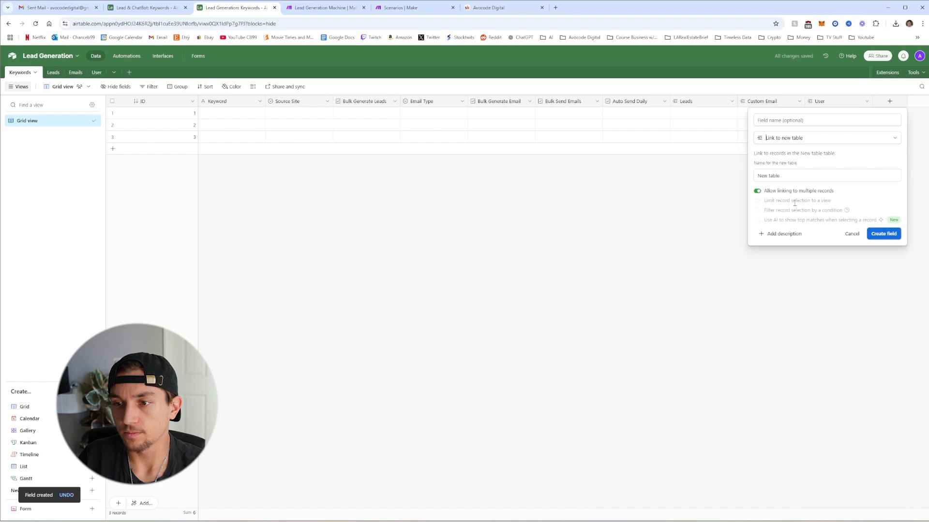
{"action": "triple_click", "coordinate": [793, 171]}
{"action": "type", "text": "Bu"}
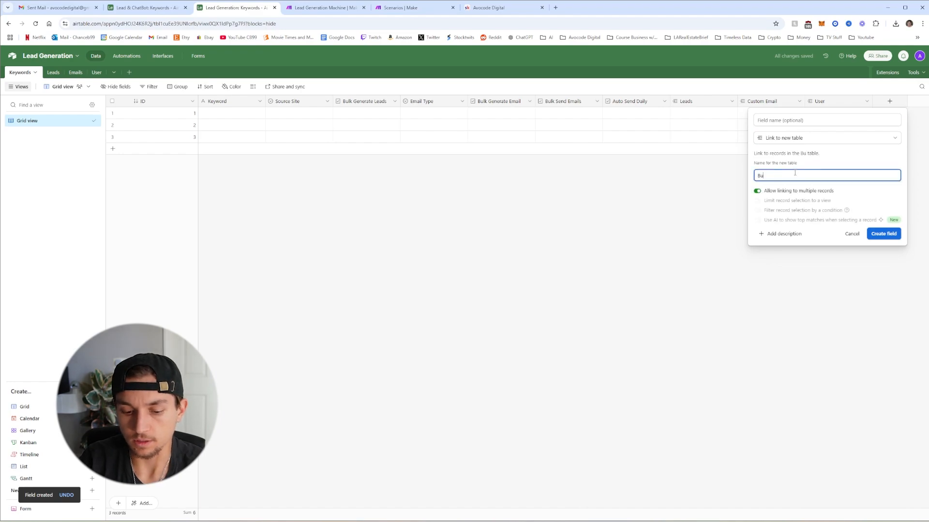
{"action": "type", "text": "siness"}
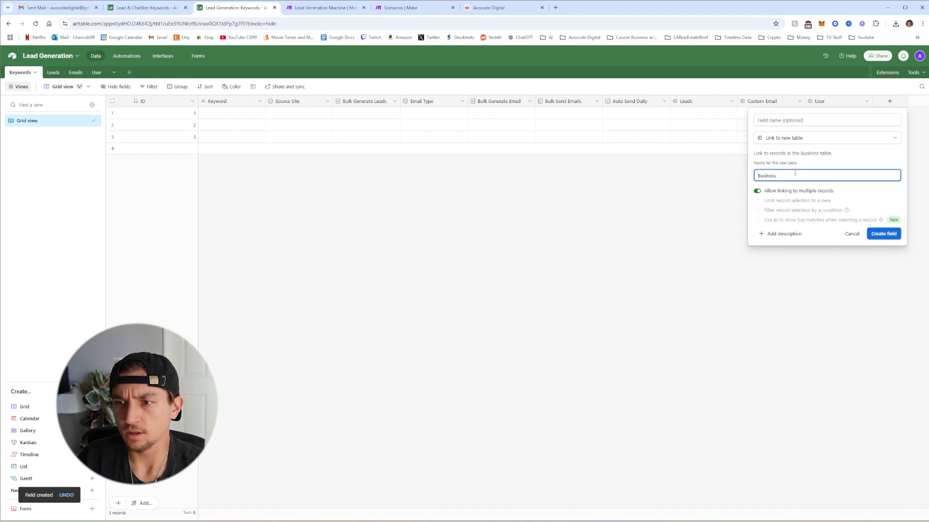
{"action": "left_click", "coordinate": [780, 192]}
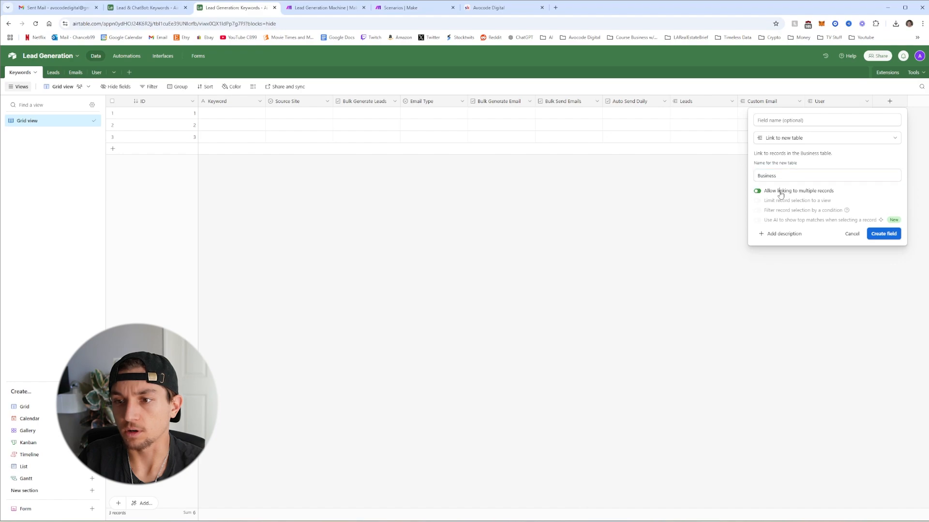
{"action": "left_click", "coordinate": [883, 234]}
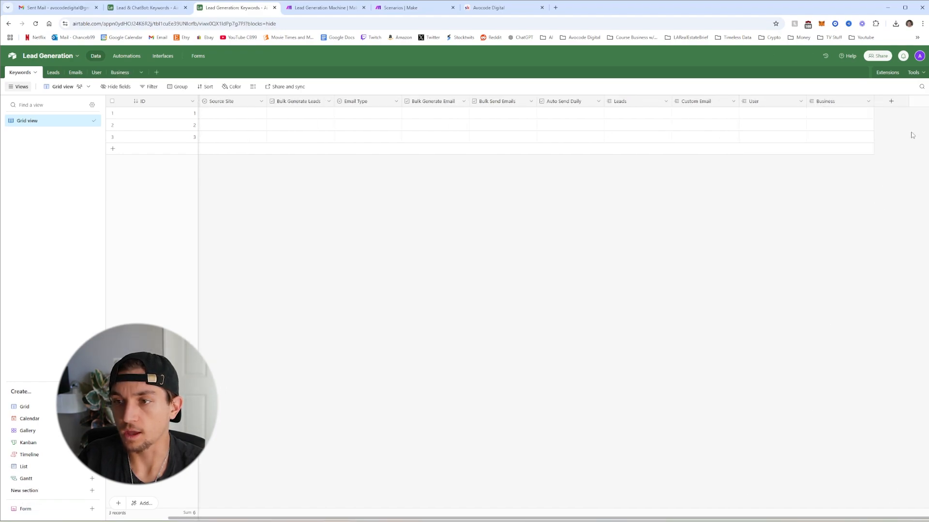
Add a Formula field to Keywords using RECORD_ID()
{"action": "left_click", "coordinate": [891, 102]}
{"action": "scroll", "coordinate": [801, 242], "scroll_direction": "down", "scroll_amount": 5}
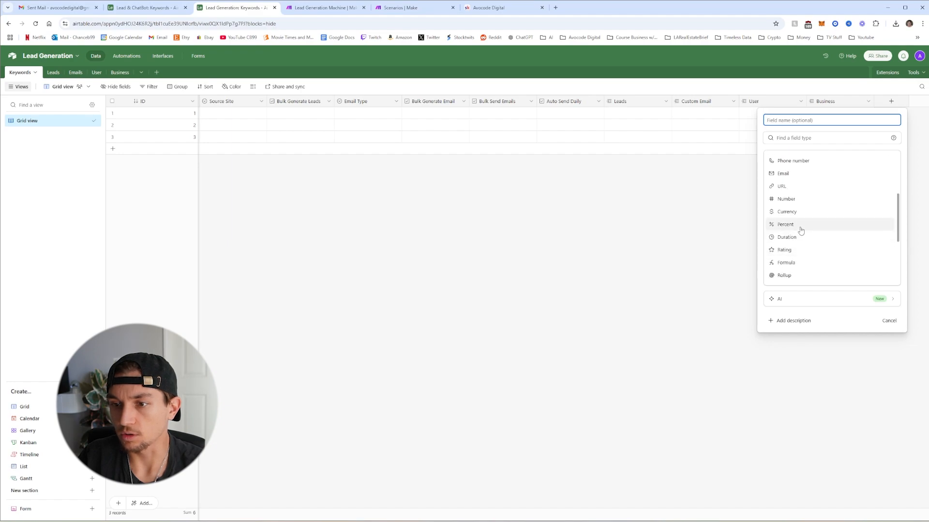
{"action": "left_click", "coordinate": [798, 226]}
{"action": "left_click", "coordinate": [811, 177]}
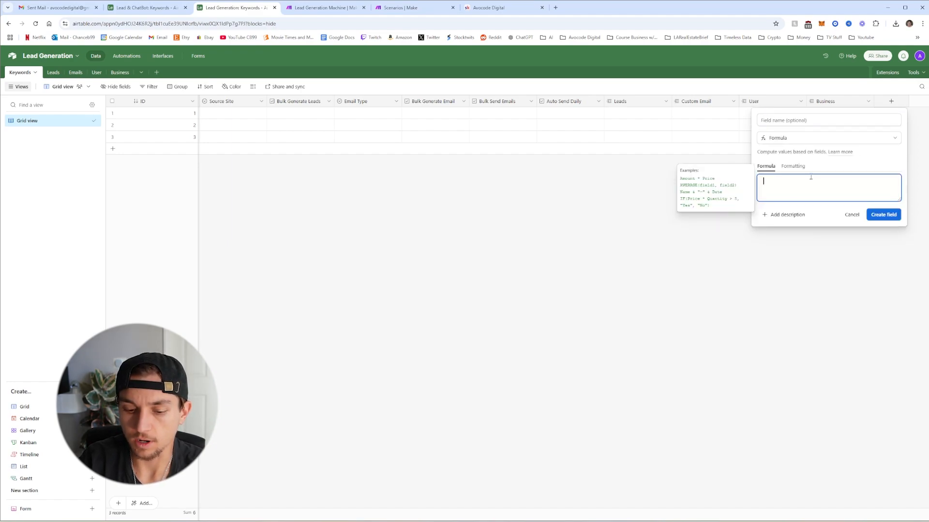
{"action": "type", "text": "reco"}
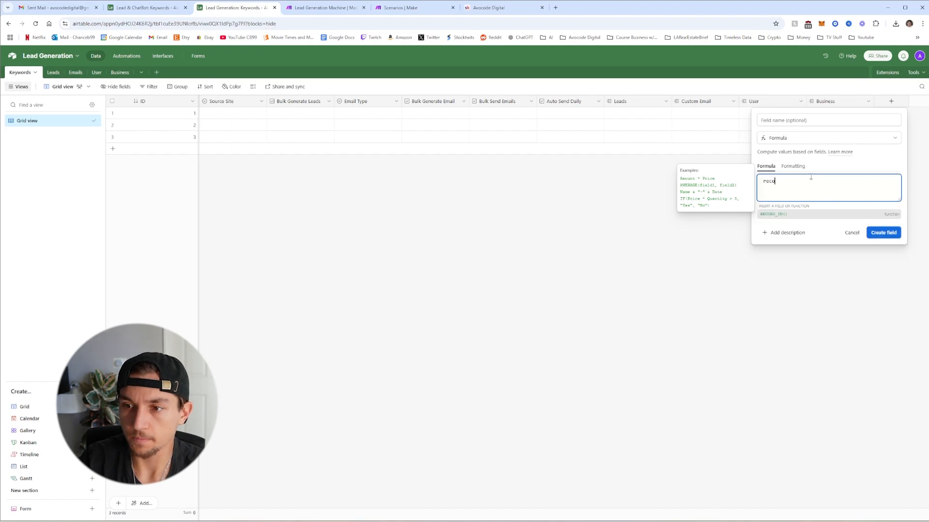
{"action": "type", "text": "rd_ID()"}
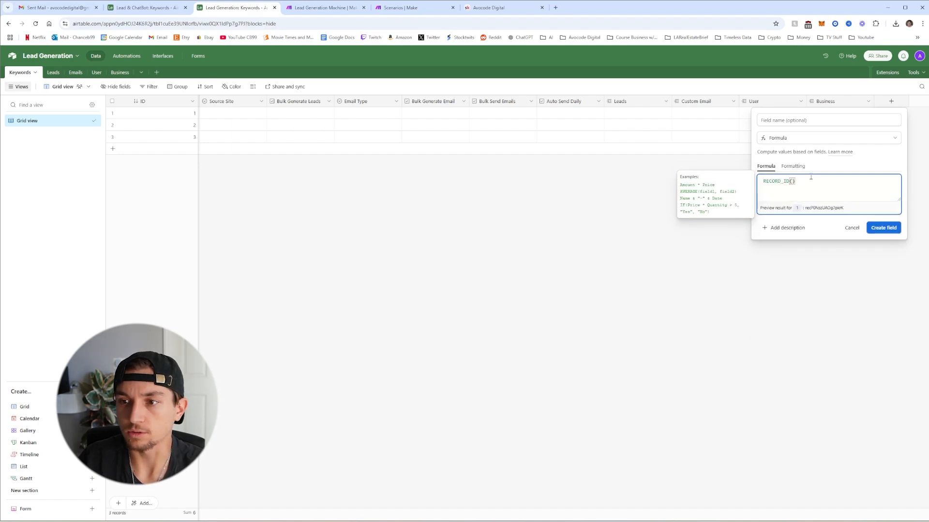
{"action": "left_click", "coordinate": [879, 228]}
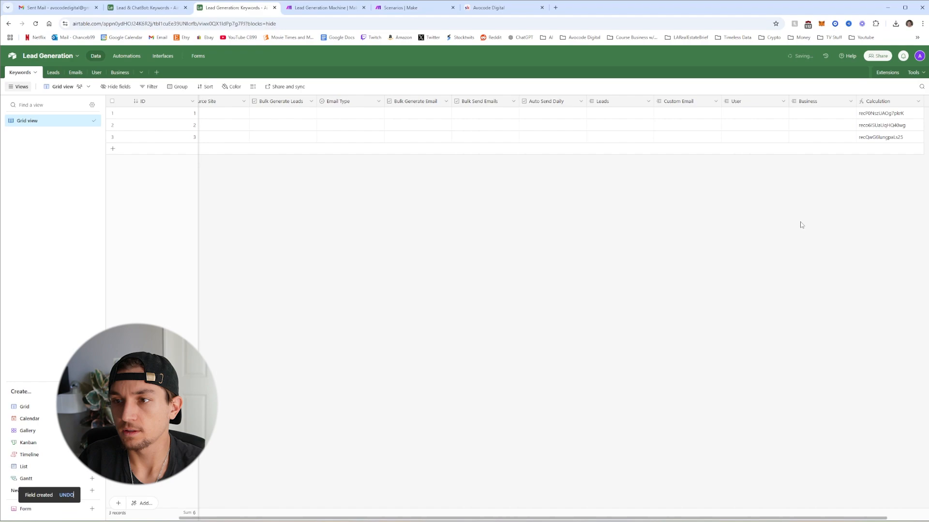
Rename the new Calculation formula field to RecordId
{"action": "right_click", "coordinate": [879, 104]}
{"action": "left_click", "coordinate": [846, 121]}
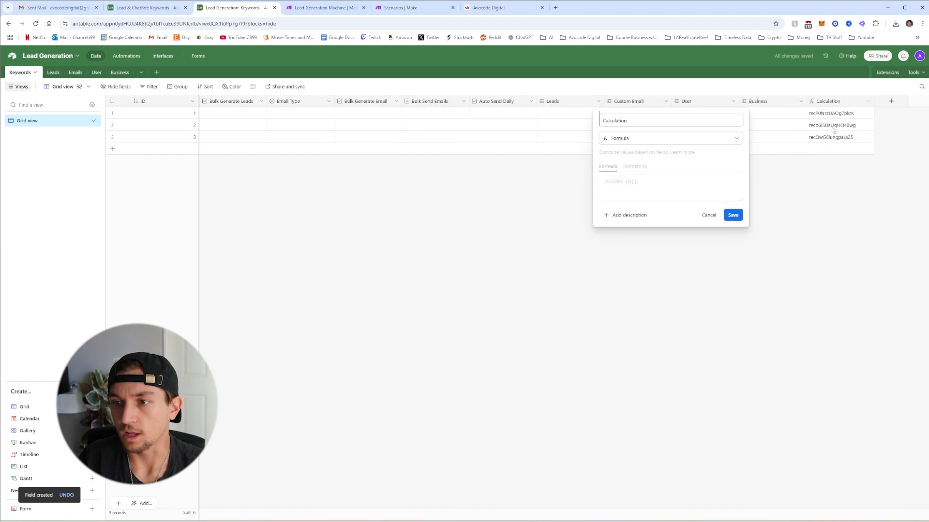
{"action": "double_click", "coordinate": [649, 121]}
{"action": "type", "text": "Reco"}
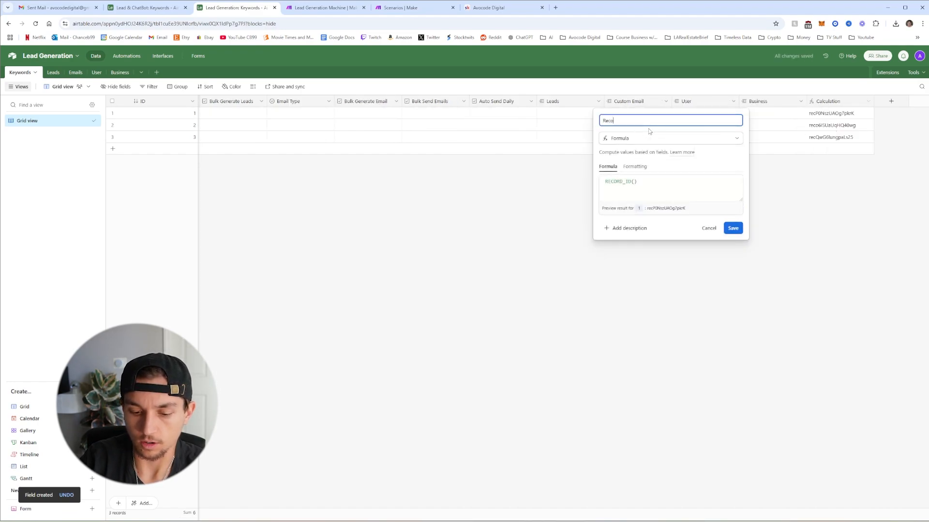
{"action": "type", "text": "rdI"}
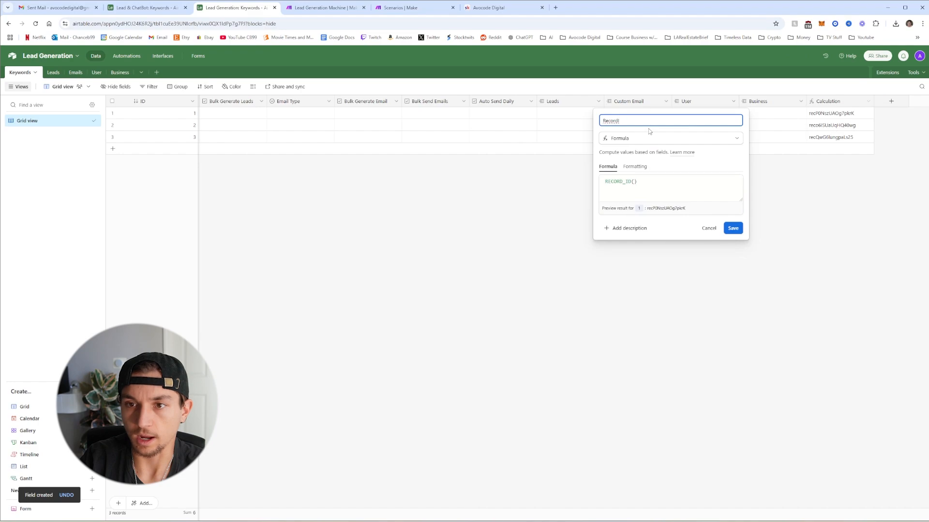
{"action": "type", "text": "d"}
{"action": "left_click", "coordinate": [733, 228]}
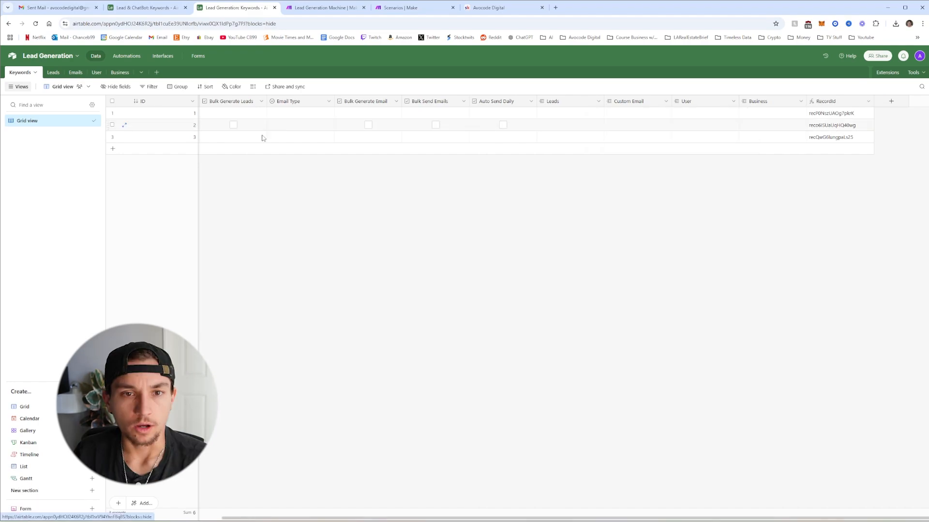
Rename the User table to Users
{"action": "left_click", "coordinate": [96, 74]}
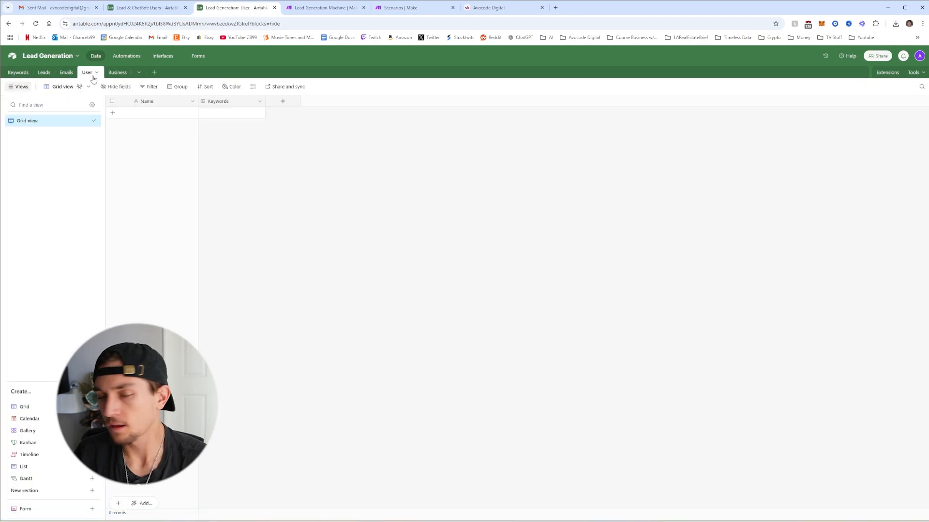
{"action": "left_click", "coordinate": [94, 77]}
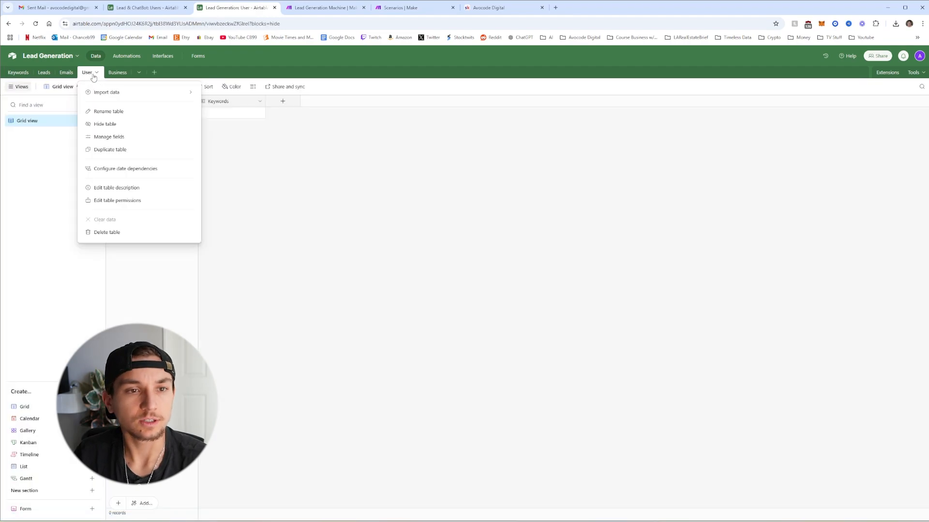
{"action": "left_click", "coordinate": [118, 111]}
{"action": "type", "text": "Users"}
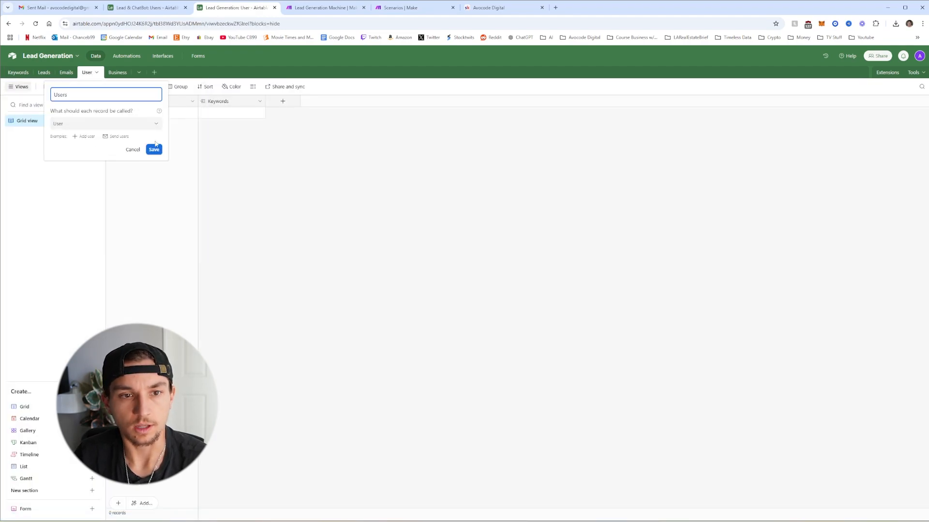
{"action": "left_click", "coordinate": [154, 149]}
Rename the Business table to Businesses, then return to the Users table
{"action": "left_click", "coordinate": [120, 73]}
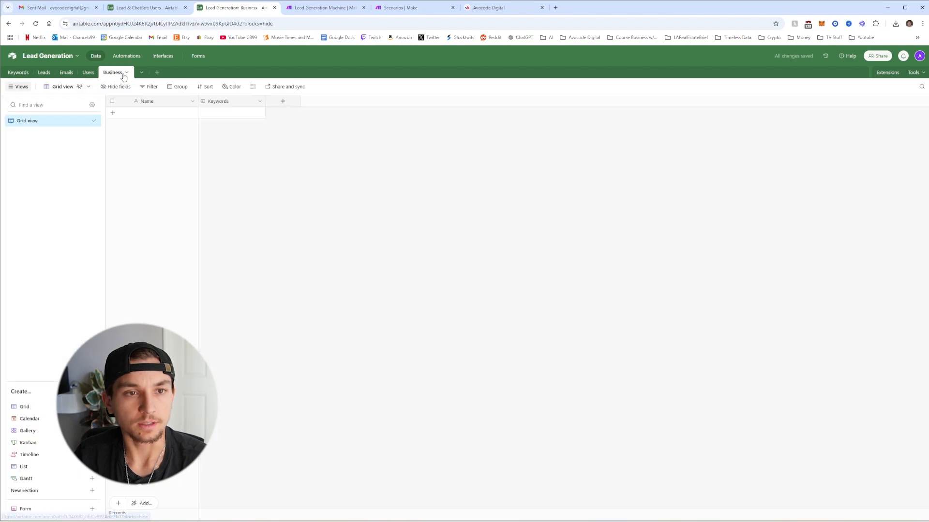
{"action": "left_click", "coordinate": [126, 72]}
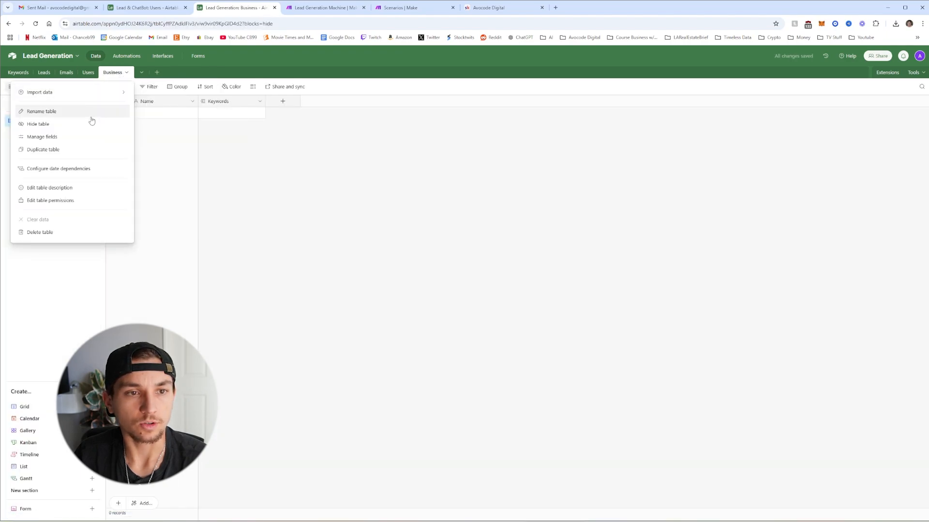
{"action": "left_click", "coordinate": [90, 112]}
{"action": "left_click", "coordinate": [116, 95]}
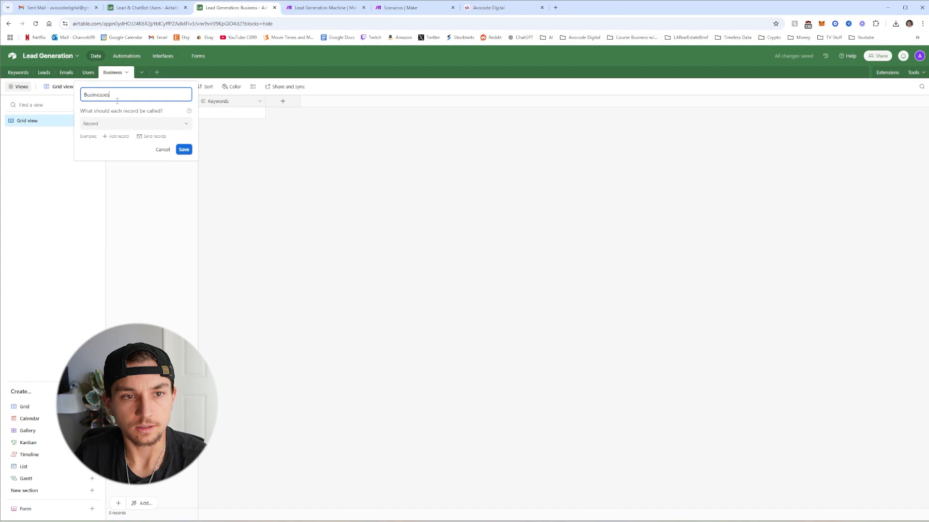
{"action": "left_click", "coordinate": [184, 150]}
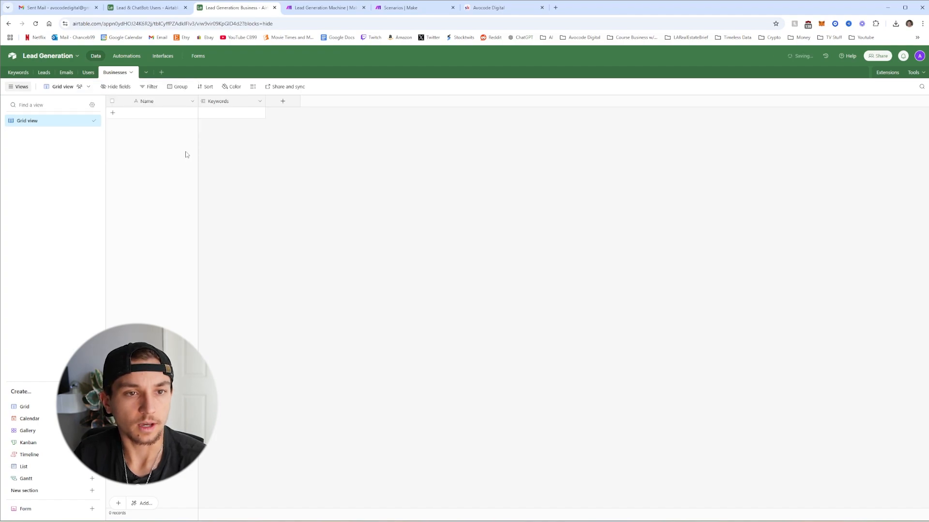
{"action": "left_click", "coordinate": [95, 76]}
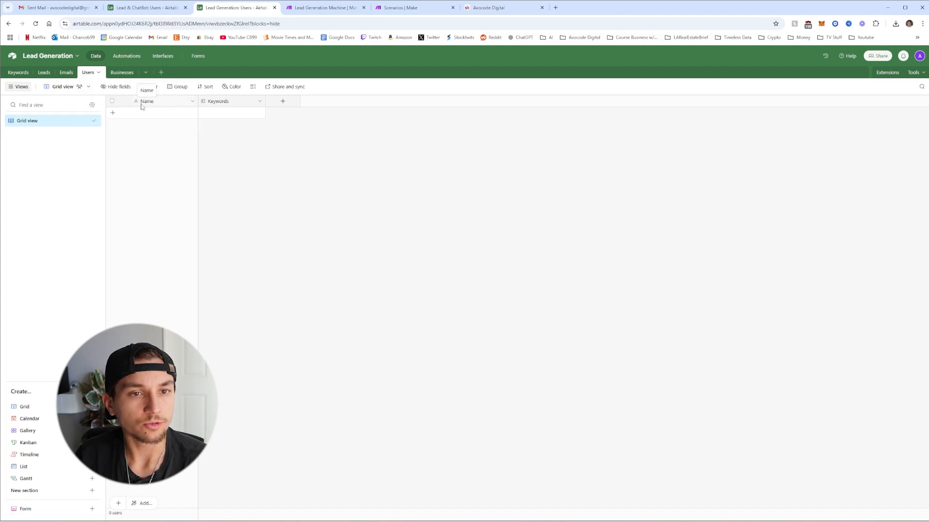
Turn the Users primary Name field into an Autonumber field named ID
{"action": "right_click", "coordinate": [144, 101]}
{"action": "left_click", "coordinate": [162, 120]}
{"action": "left_click", "coordinate": [169, 123]}
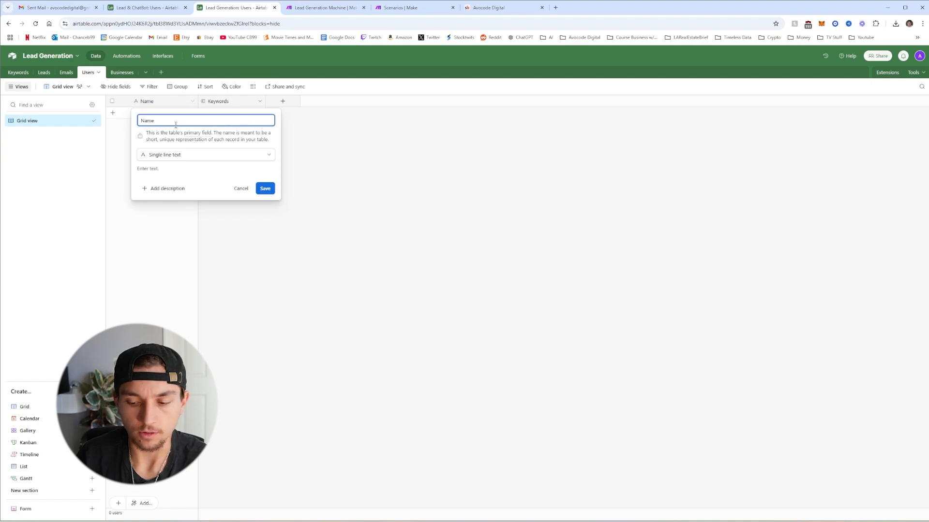
{"action": "key", "text": "ctrl+a"}
{"action": "type", "text": "ID"}
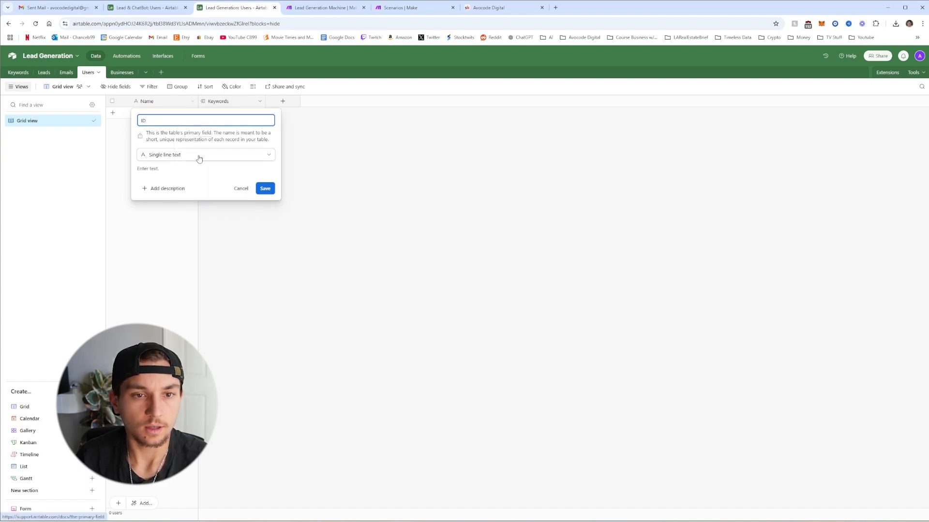
{"action": "left_click", "coordinate": [199, 155]}
{"action": "scroll", "coordinate": [193, 239], "scroll_direction": "down", "scroll_amount": 3}
{"action": "left_click", "coordinate": [184, 289]}
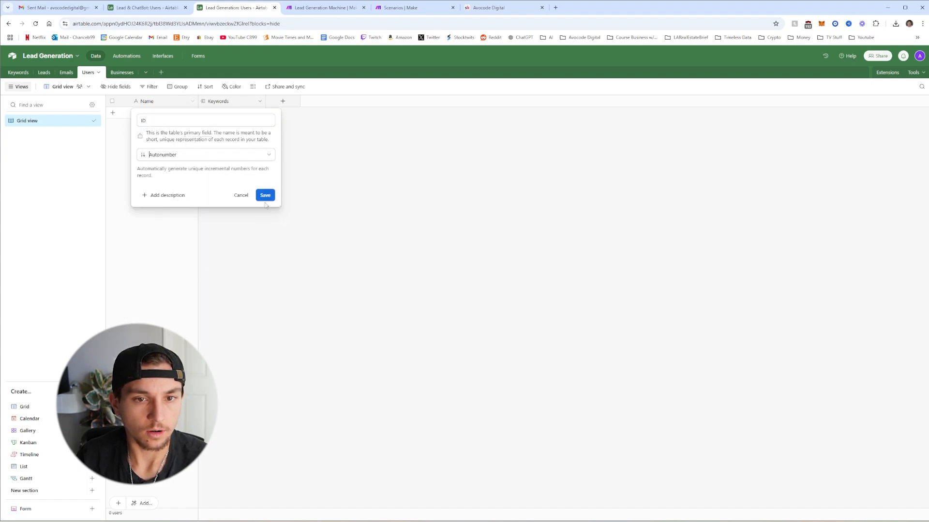
{"action": "left_click", "coordinate": [265, 195]}
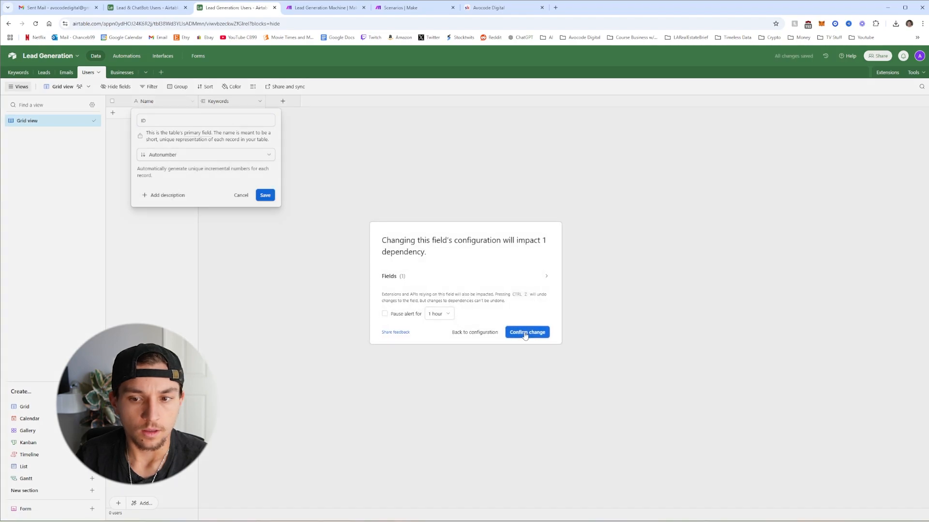
{"action": "left_click", "coordinate": [525, 333]}
Insert a Full Name single line text field to the right of ID
{"action": "right_click", "coordinate": [173, 102]}
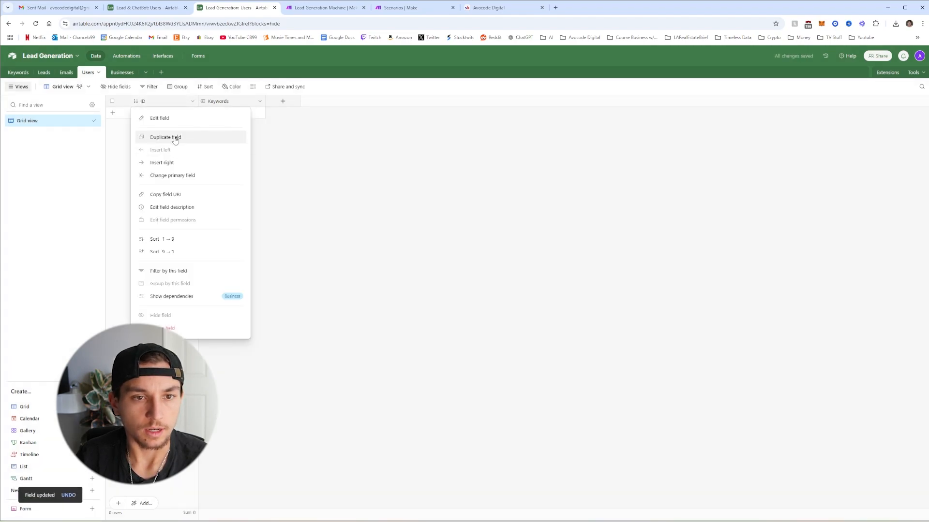
{"action": "left_click", "coordinate": [172, 163]}
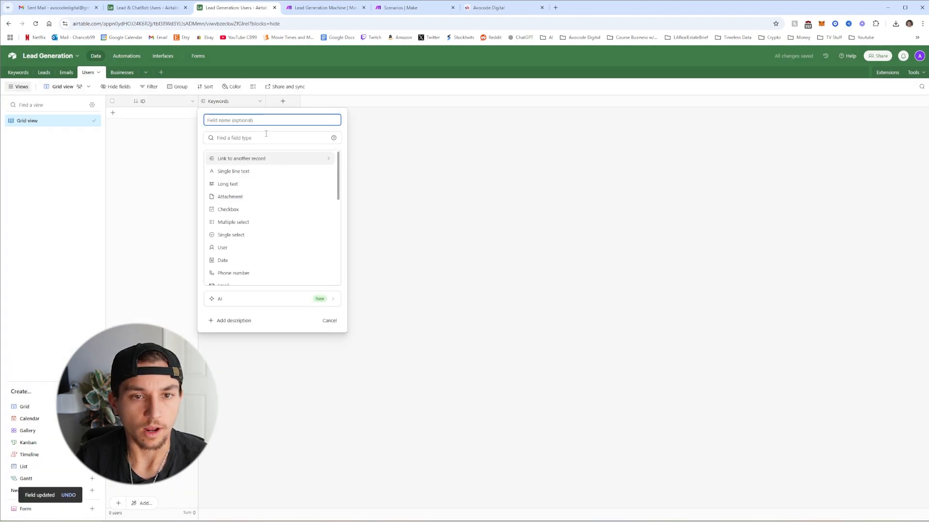
{"action": "type", "text": "Full Name"}
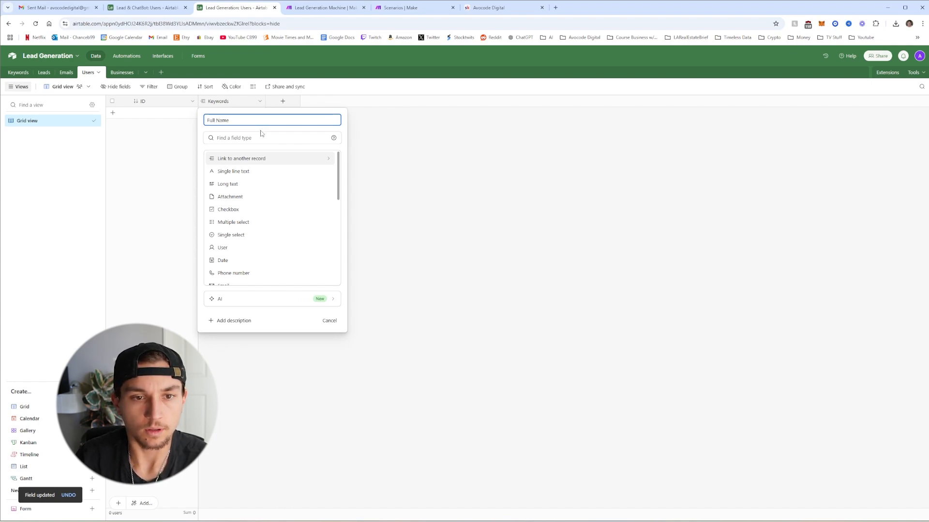
{"action": "left_click", "coordinate": [242, 171]}
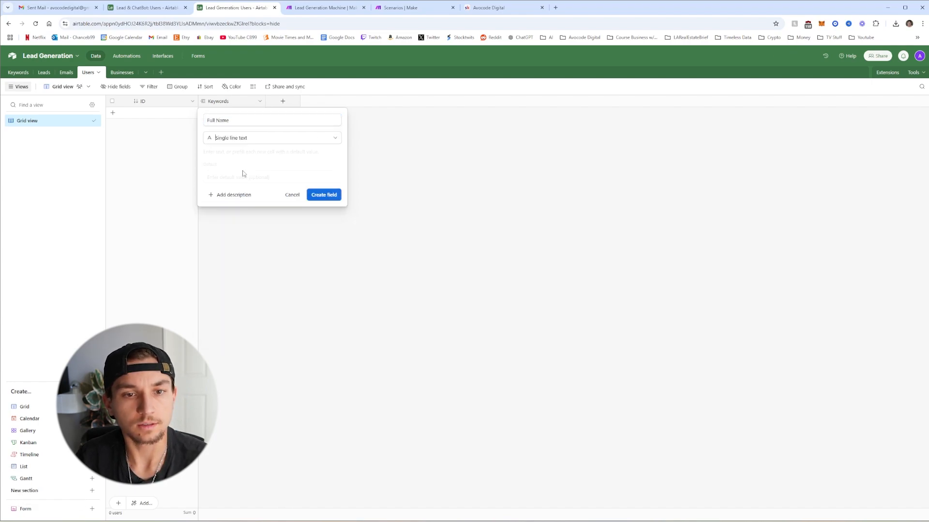
{"action": "left_click", "coordinate": [323, 195]}
Add a link-to-another-record field pointing to the Businesses table
{"action": "left_click", "coordinate": [350, 102]}
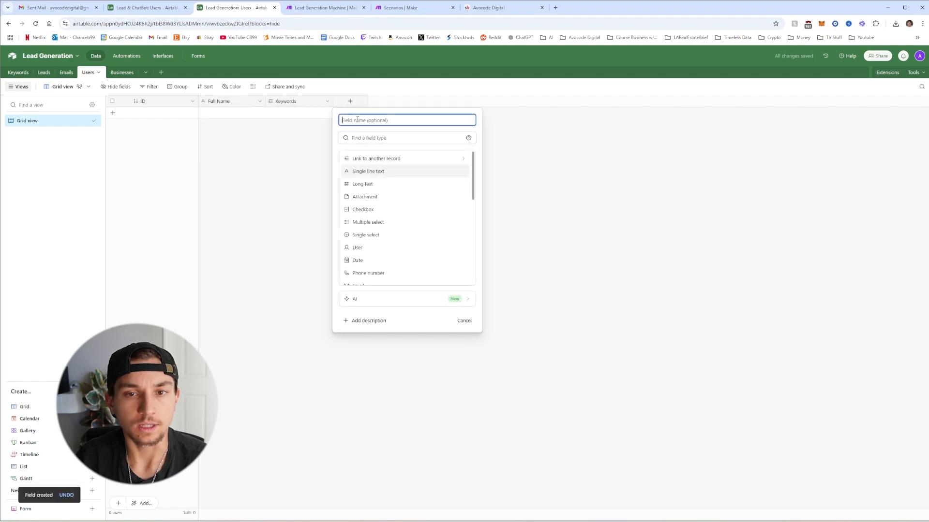
{"action": "left_click", "coordinate": [386, 161]}
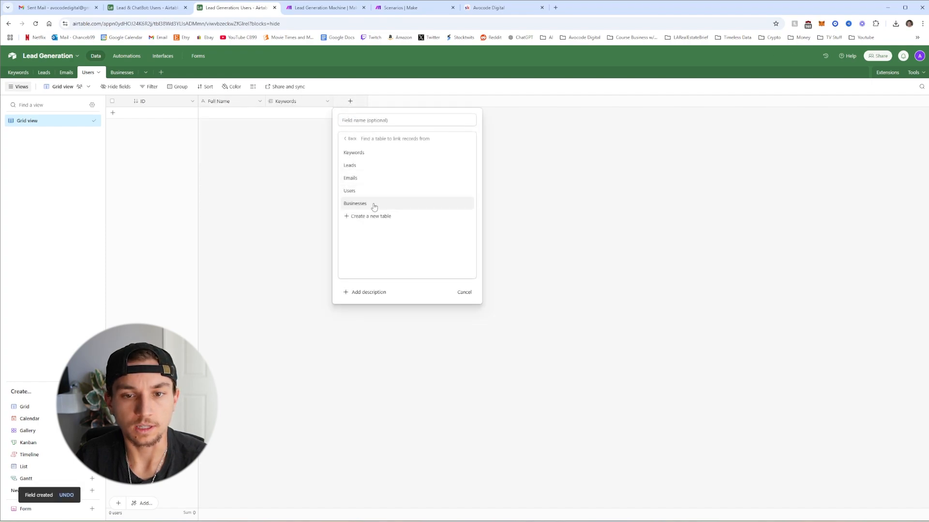
{"action": "left_click", "coordinate": [388, 203]}
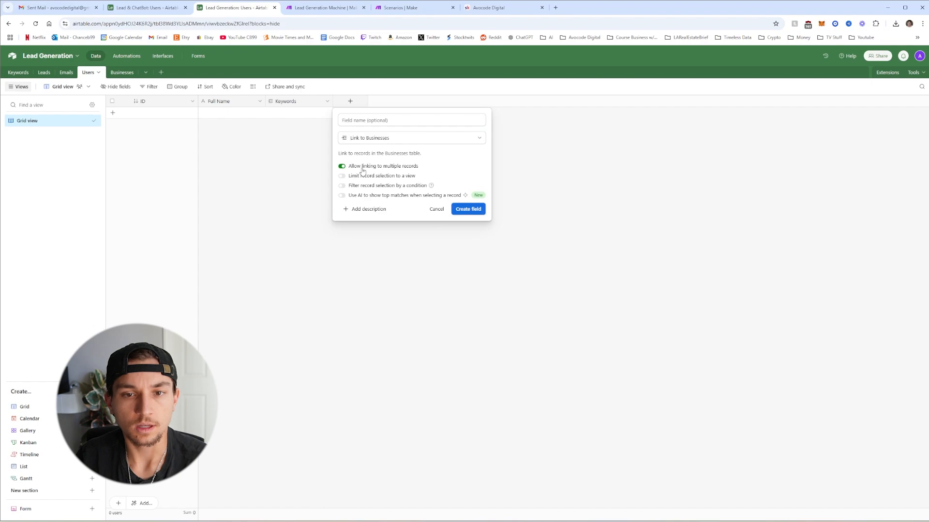
{"action": "left_click", "coordinate": [468, 209]}
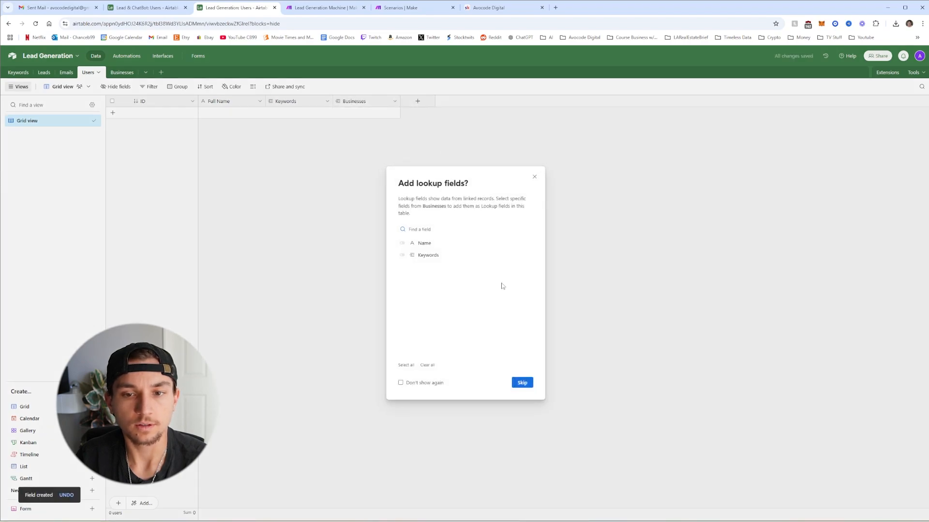
Skip the lookup fields prompt and add a Users record with the user's full name
{"action": "left_click", "coordinate": [522, 385]}
{"action": "left_click", "coordinate": [166, 8]}
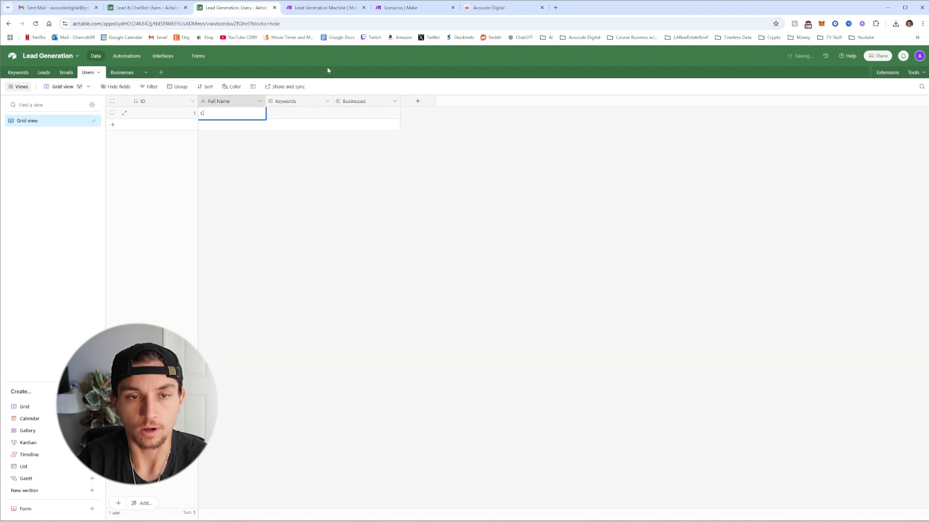
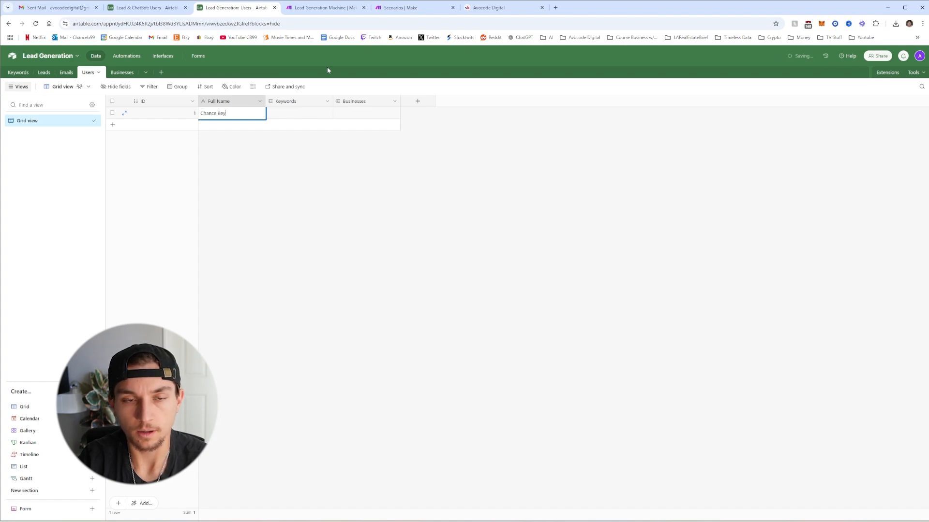
{"action": "left_click", "coordinate": [278, 175]}
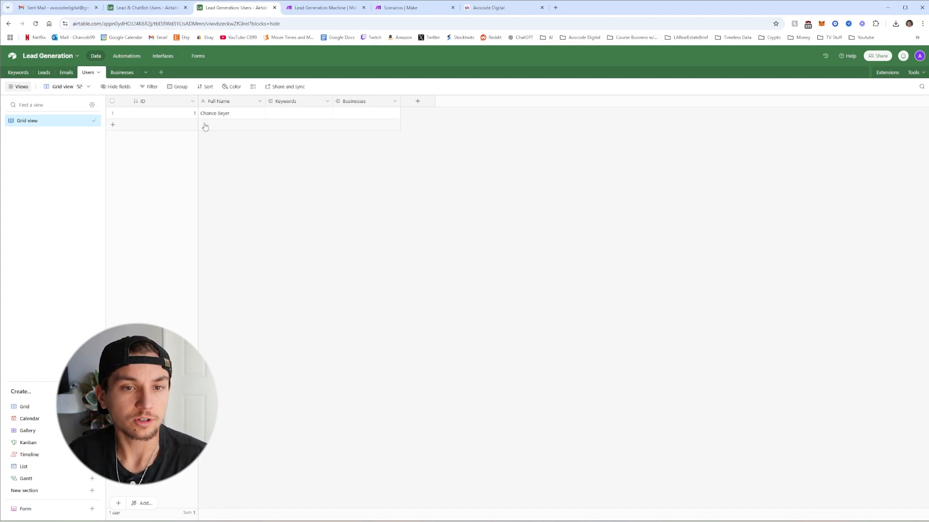
Convert the Businesses Name field into an Autonumber field named ID
{"action": "left_click", "coordinate": [127, 73]}
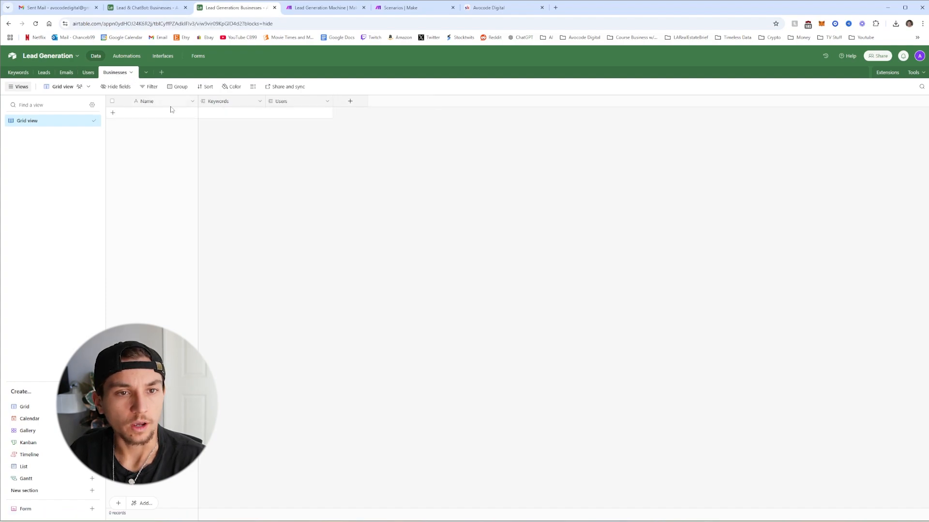
{"action": "right_click", "coordinate": [166, 105]}
{"action": "left_click", "coordinate": [170, 119]}
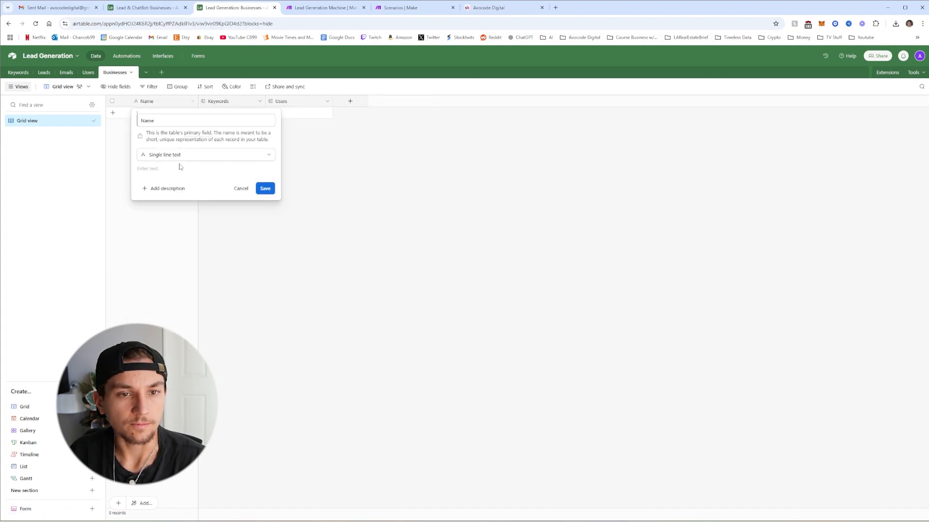
{"action": "type", "text": "ID"}
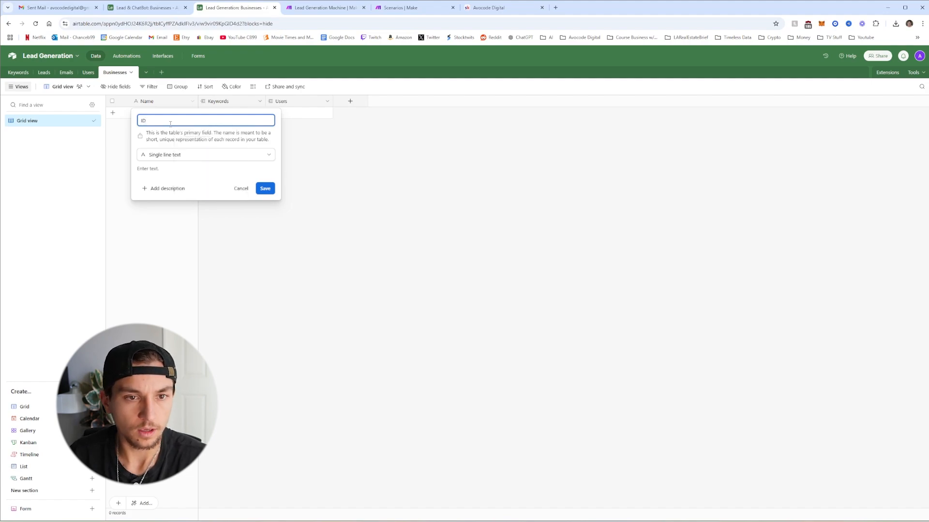
{"action": "left_click", "coordinate": [181, 156]}
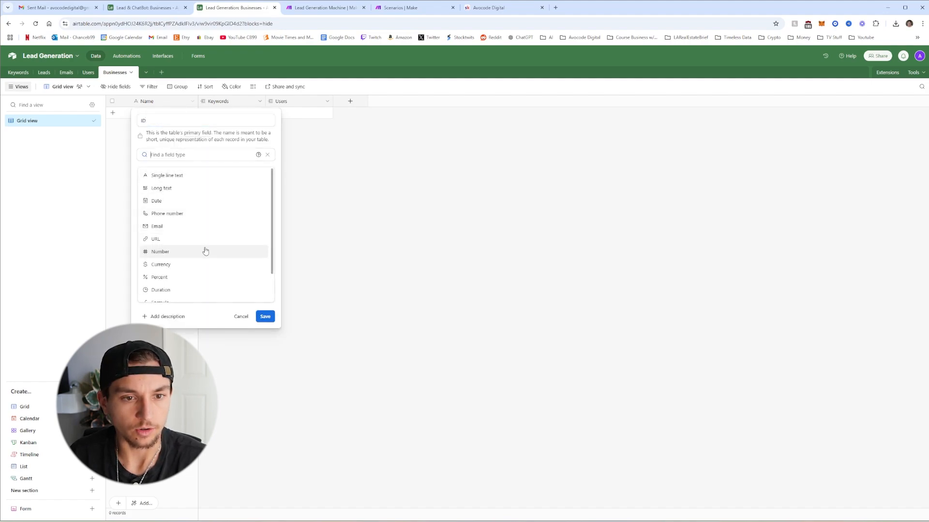
{"action": "scroll", "coordinate": [198, 244], "scroll_direction": "down", "scroll_amount": 3}
{"action": "left_click", "coordinate": [164, 281]}
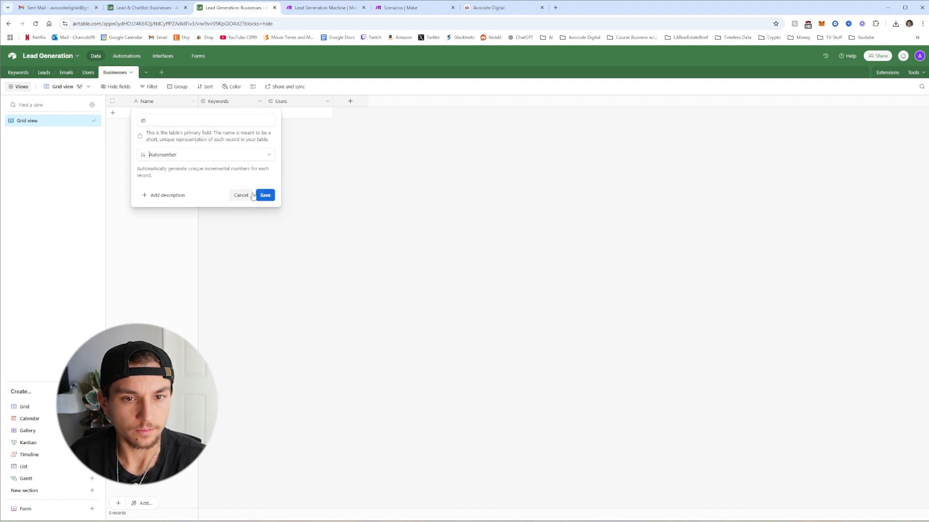
{"action": "left_click", "coordinate": [264, 196]}
{"action": "left_click", "coordinate": [536, 330]}
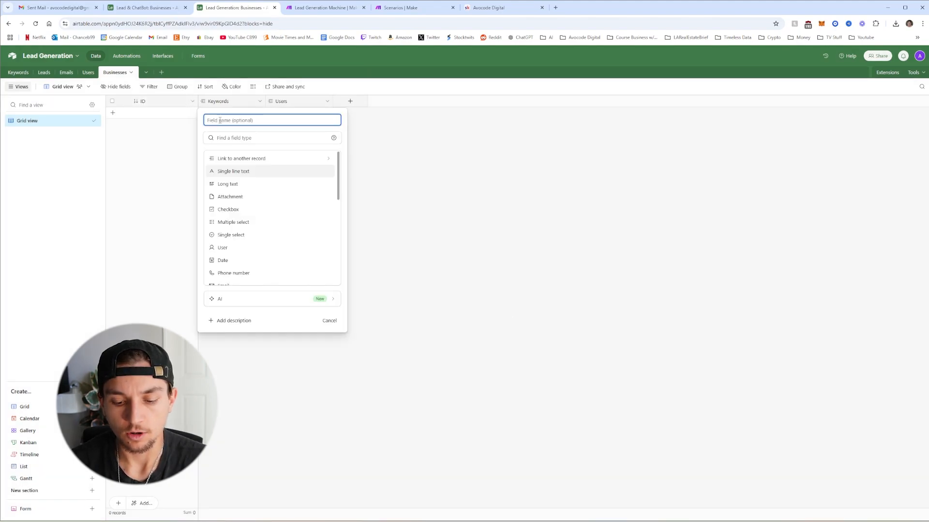
Add a Business Name single line text field and a Description long text field
{"action": "type", "text": "Business Name"}
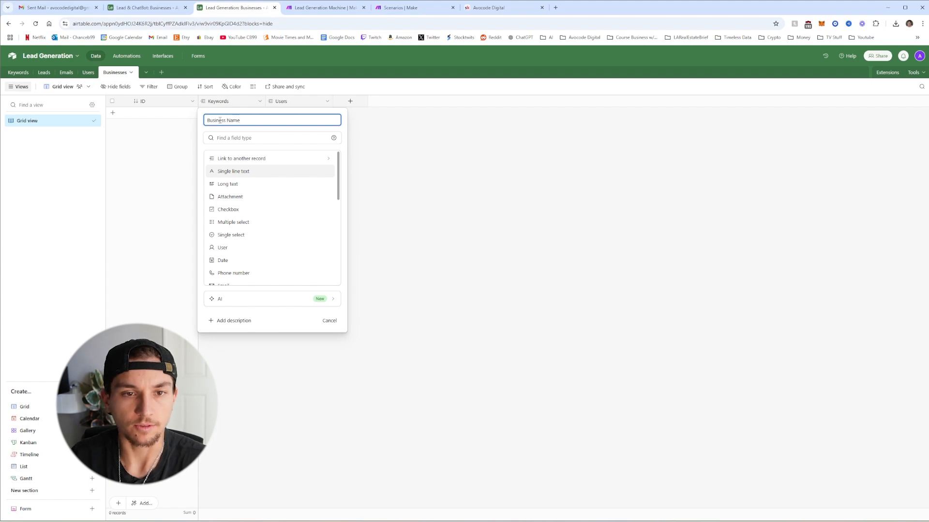
{"action": "left_click", "coordinate": [237, 172]}
{"action": "left_click", "coordinate": [322, 192]}
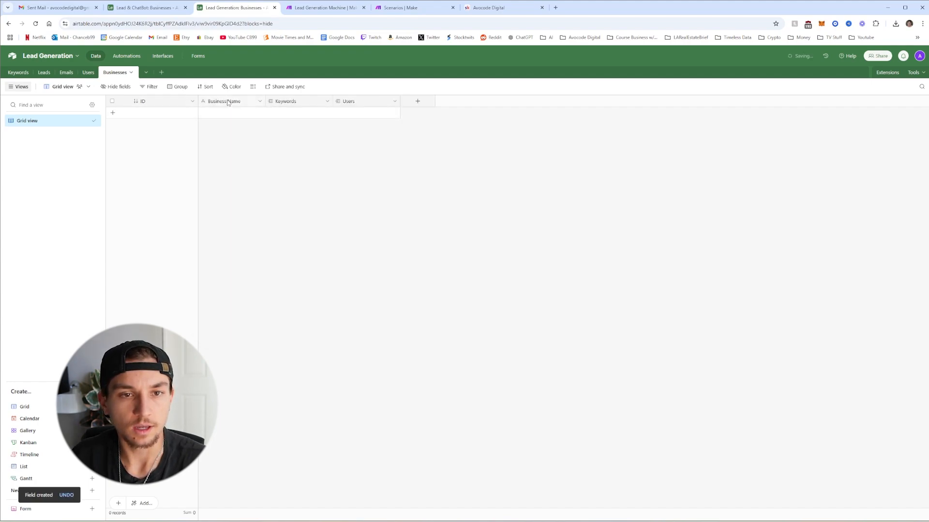
{"action": "left_click", "coordinate": [260, 102]}
{"action": "left_click", "coordinate": [242, 160]}
{"action": "type", "text": "Description"}
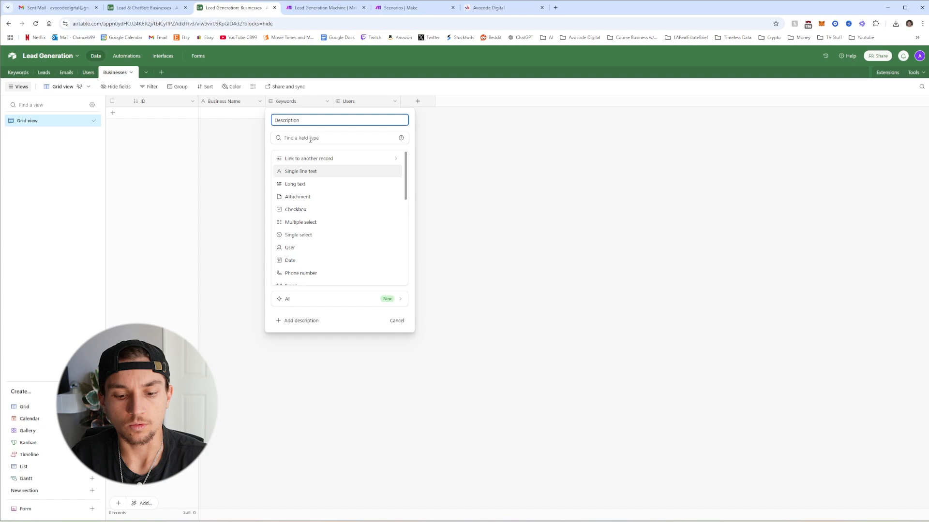
{"action": "left_click", "coordinate": [304, 185]}
{"action": "key", "text": "Return"}
Enter 'Avocode Digital' as record 1's Business Name and paste its AI-automation-agency description
{"action": "left_click", "coordinate": [215, 117]}
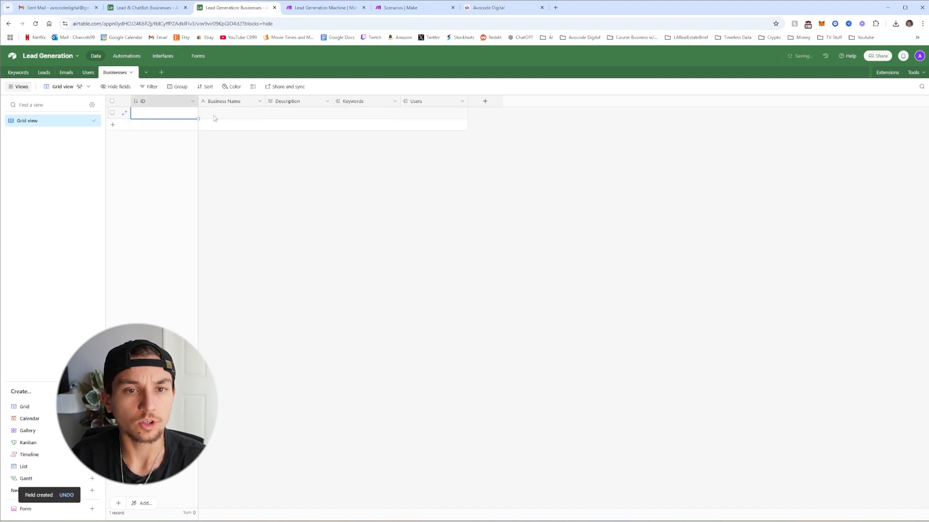
{"action": "left_click", "coordinate": [226, 115]}
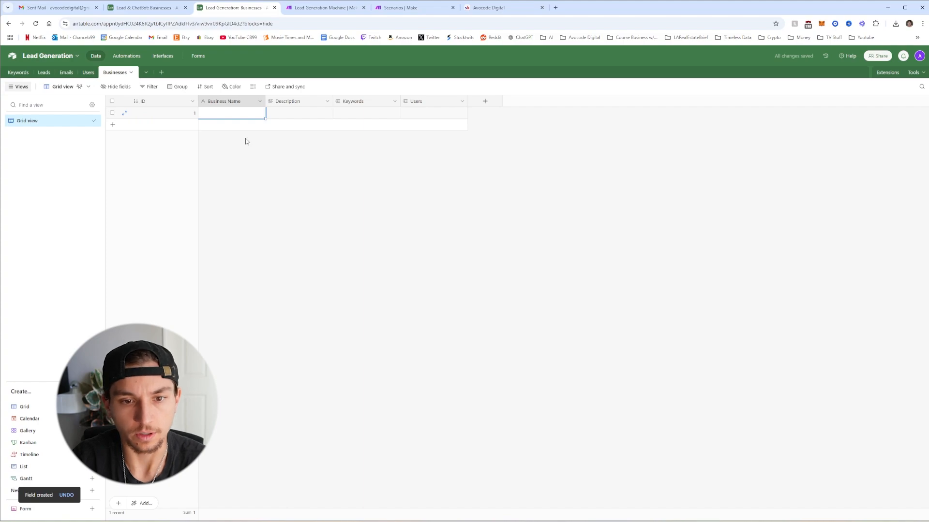
{"action": "type", "text": "Av"}
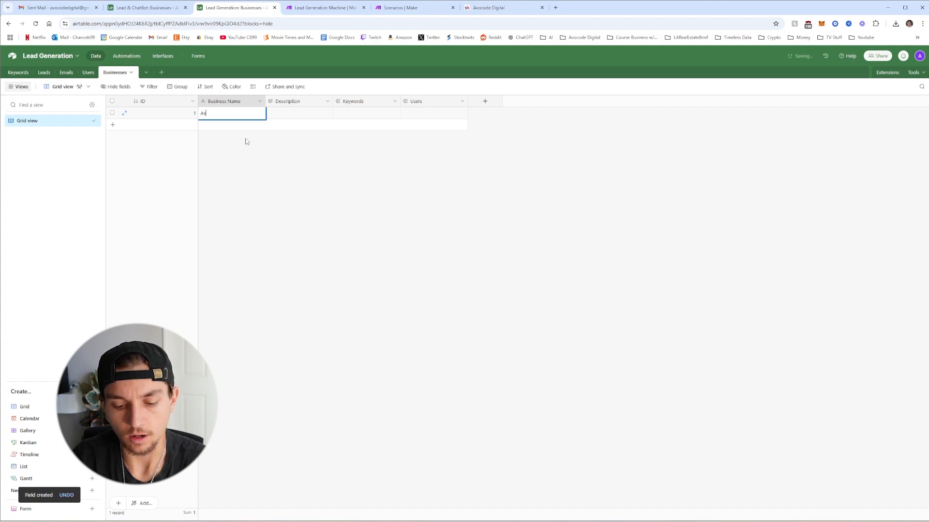
{"action": "type", "text": "code Digital"}
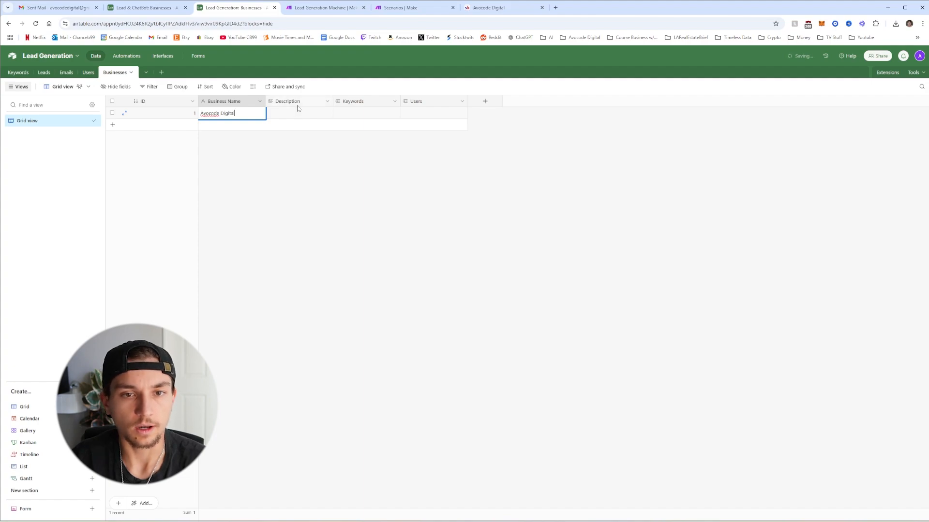
{"action": "left_click", "coordinate": [297, 110]}
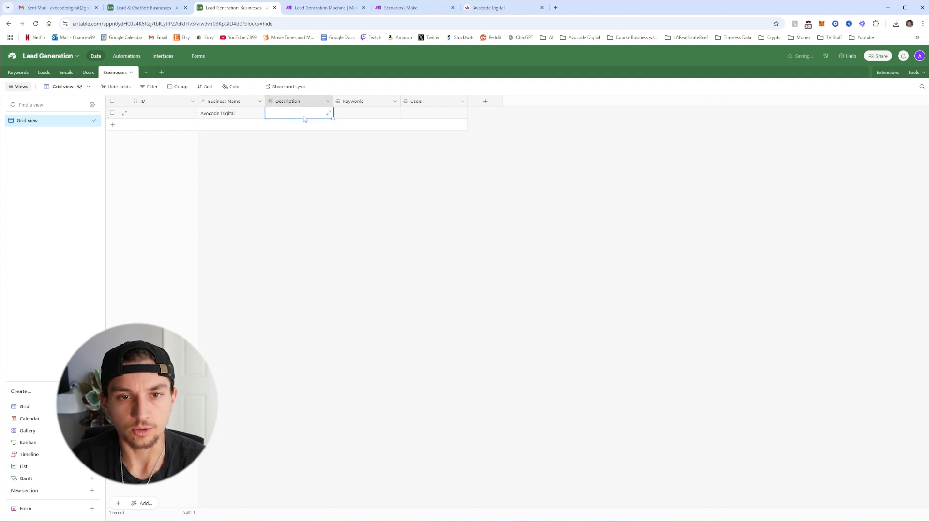
{"action": "key", "text": "ctrl+v"}
{"action": "scroll", "coordinate": [303, 136], "scroll_direction": "down", "scroll_amount": 3}
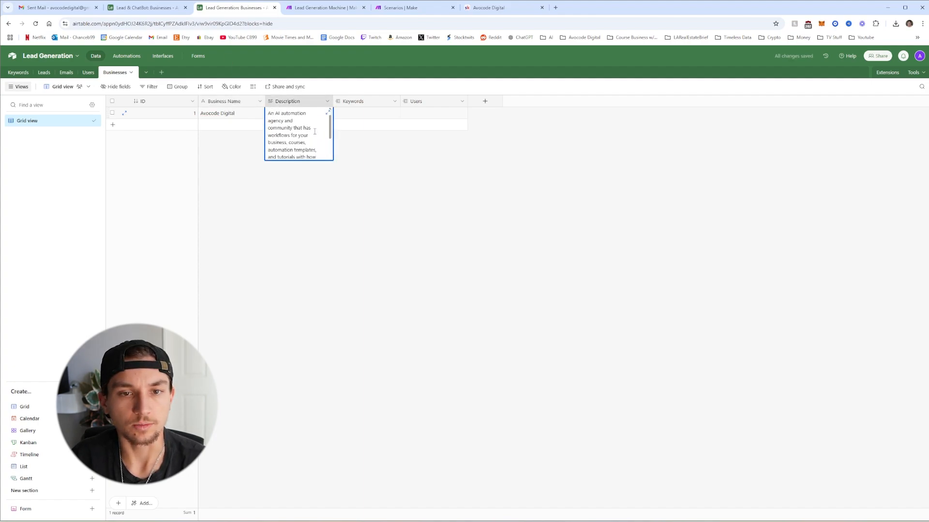
{"action": "left_click", "coordinate": [342, 152]}
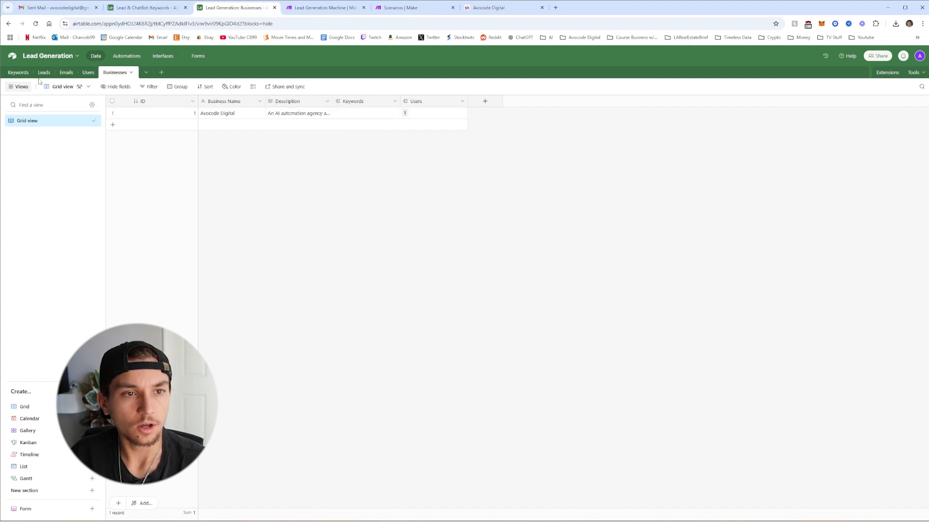
In Keywords, add a Full Name lookup from User and rename it Full Name
{"action": "left_click", "coordinate": [19, 73]}
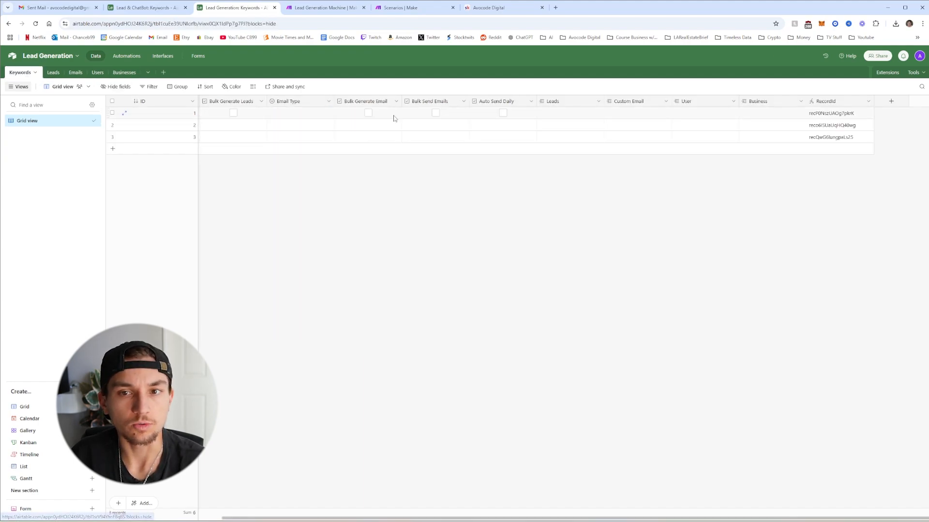
{"action": "left_click", "coordinate": [734, 102]}
{"action": "left_click", "coordinate": [717, 130]}
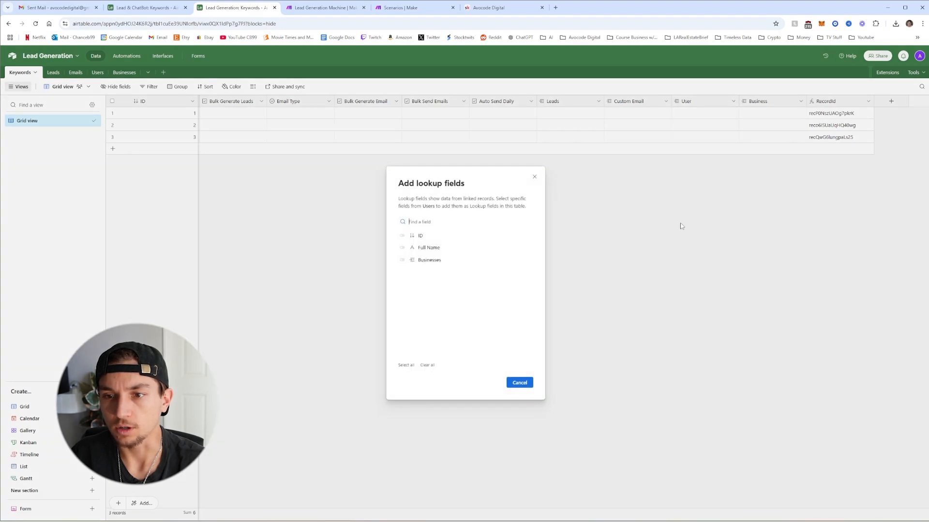
{"action": "left_click", "coordinate": [402, 249]}
{"action": "left_click", "coordinate": [516, 382]}
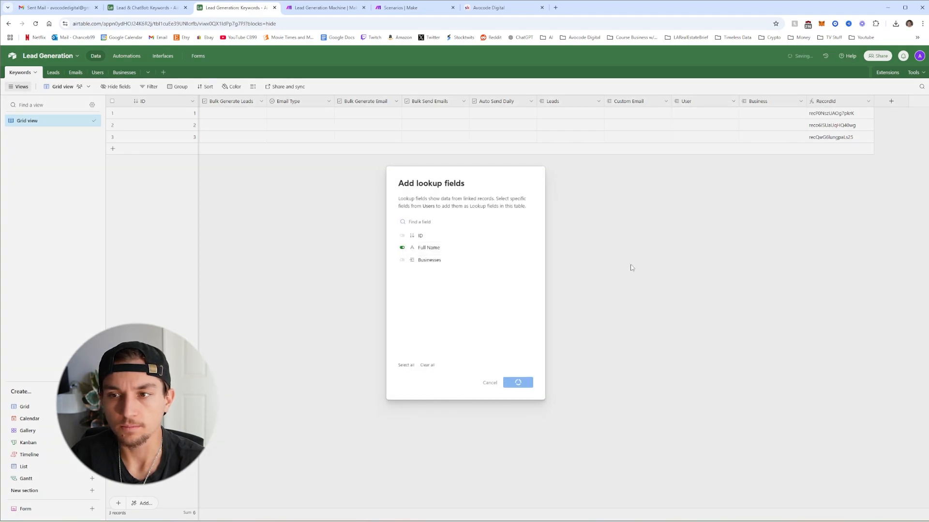
{"action": "right_click", "coordinate": [770, 104]}
{"action": "left_click", "coordinate": [767, 118]}
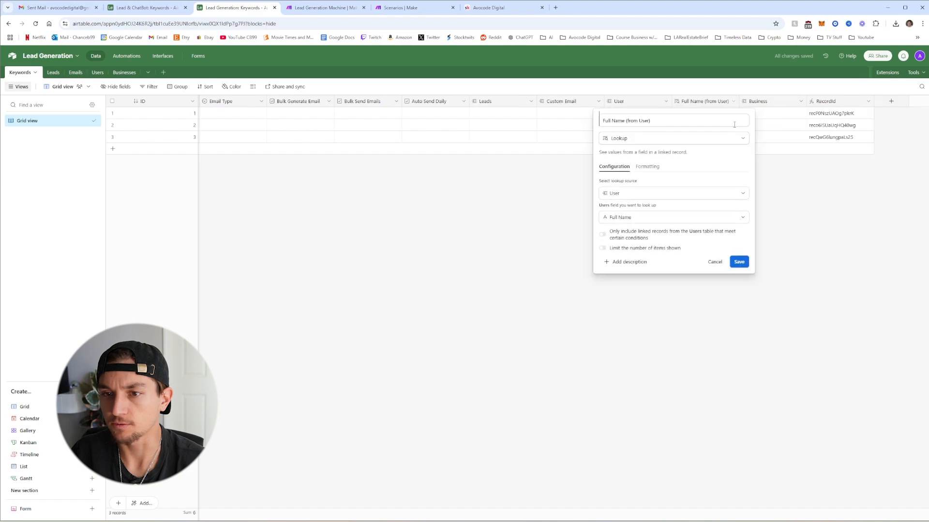
{"action": "left_click_drag", "start_coordinate": [651, 121], "coordinate": [623, 121]}
{"action": "key", "text": "BackSpace"}
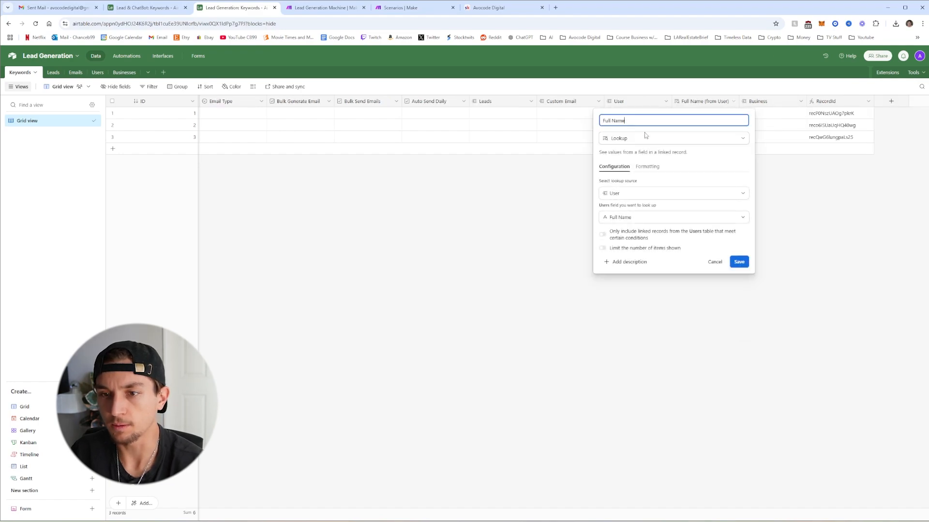
{"action": "key", "text": "Return"}
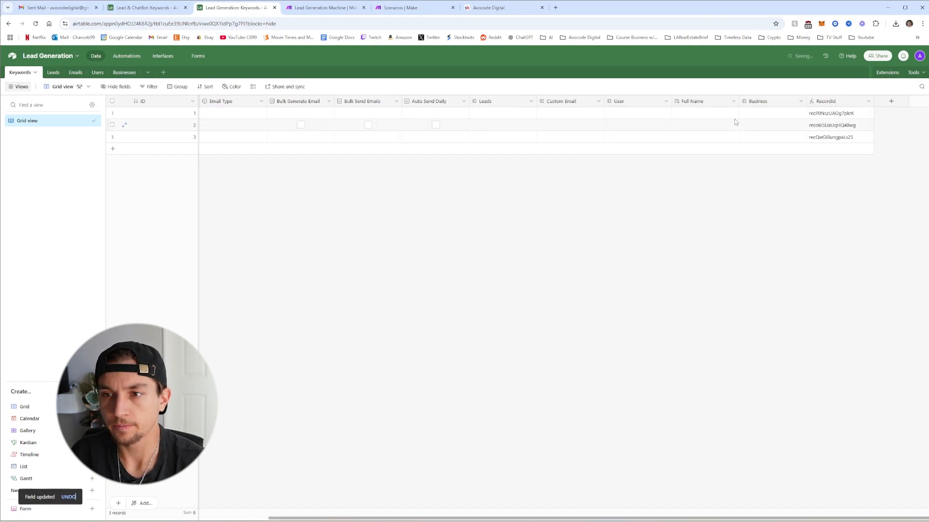
Add Business Name and Description lookup fields from the linked Business
{"action": "right_click", "coordinate": [769, 104]}
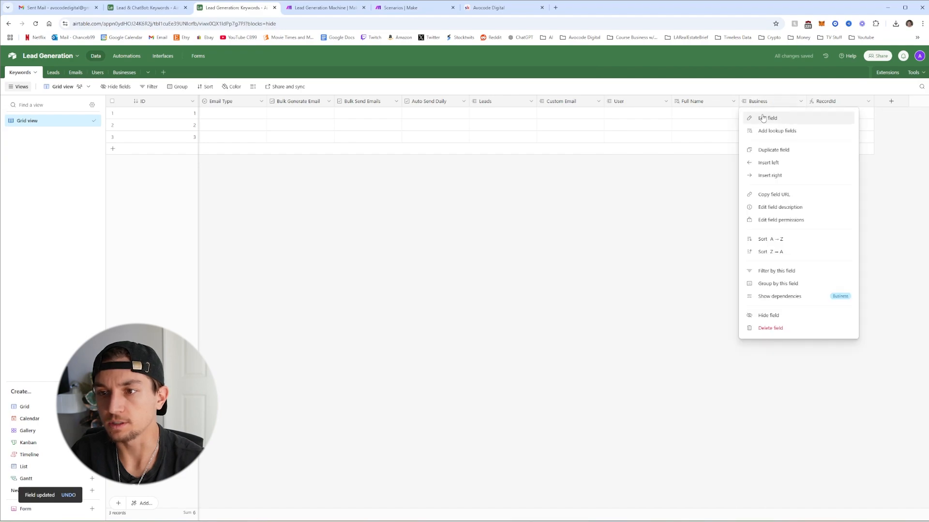
{"action": "left_click", "coordinate": [776, 132]}
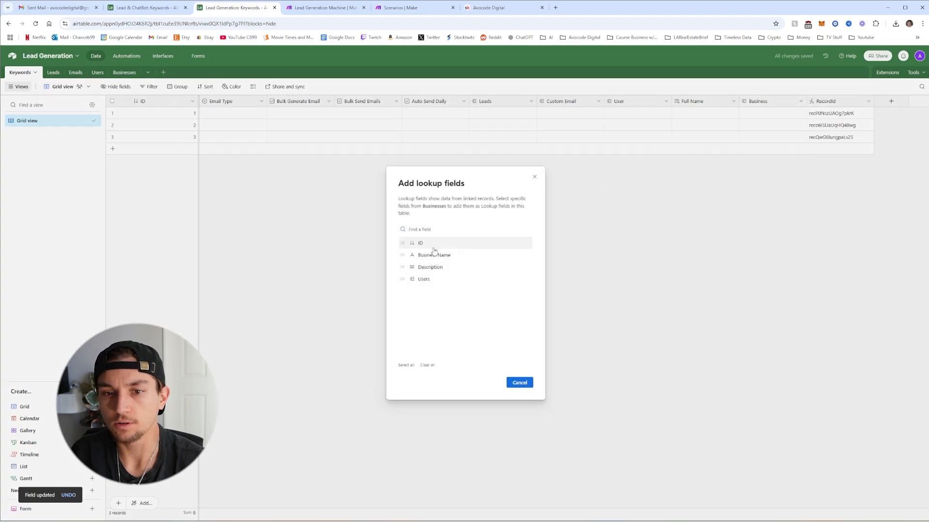
{"action": "left_click", "coordinate": [403, 255]}
{"action": "left_click", "coordinate": [403, 267]}
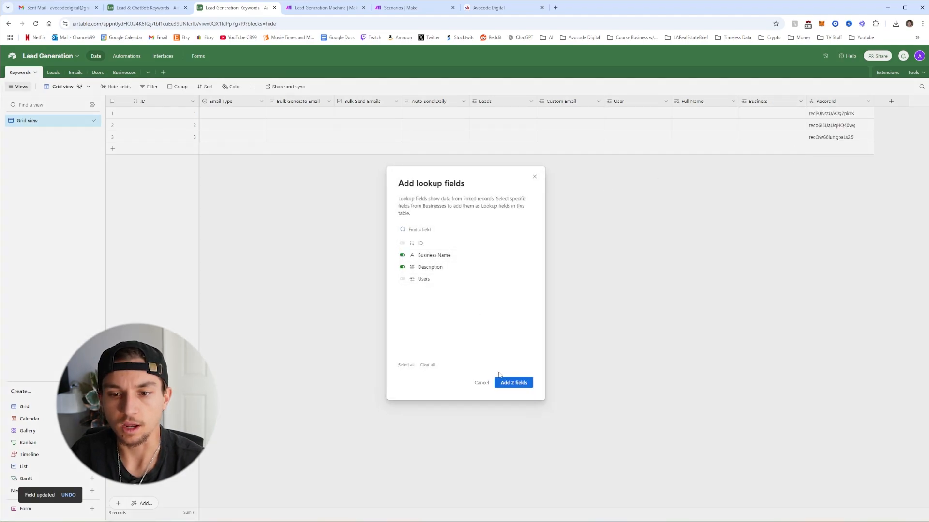
{"action": "left_click", "coordinate": [505, 382]}
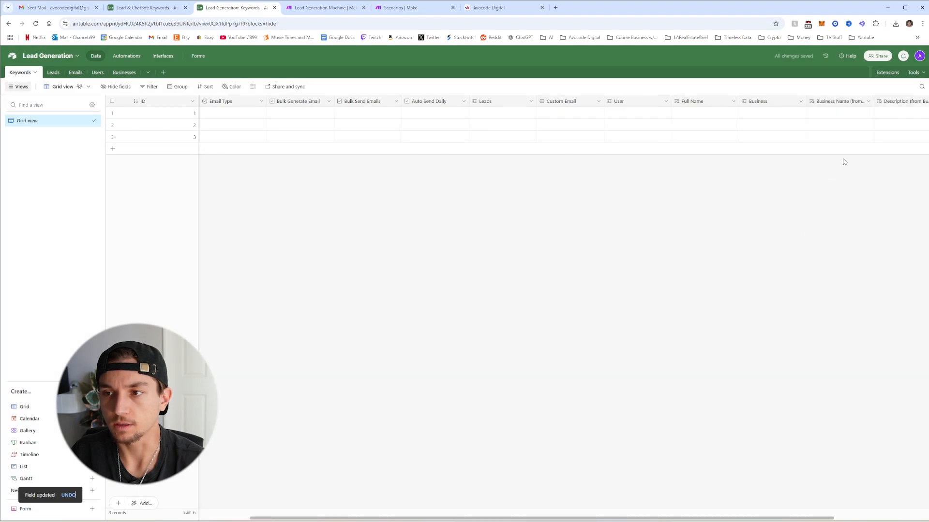
Remove '(from Business)' so the lookups read Business Name and Description
{"action": "left_click", "coordinate": [869, 101]}
{"action": "left_click", "coordinate": [835, 118]}
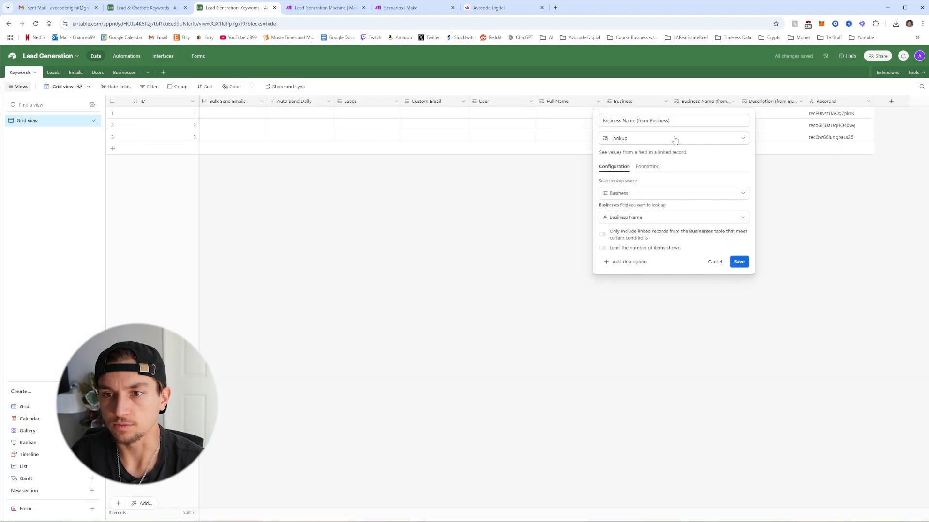
{"action": "left_click_drag", "start_coordinate": [670, 121], "coordinate": [635, 121]}
{"action": "key", "text": "BackSpace"}
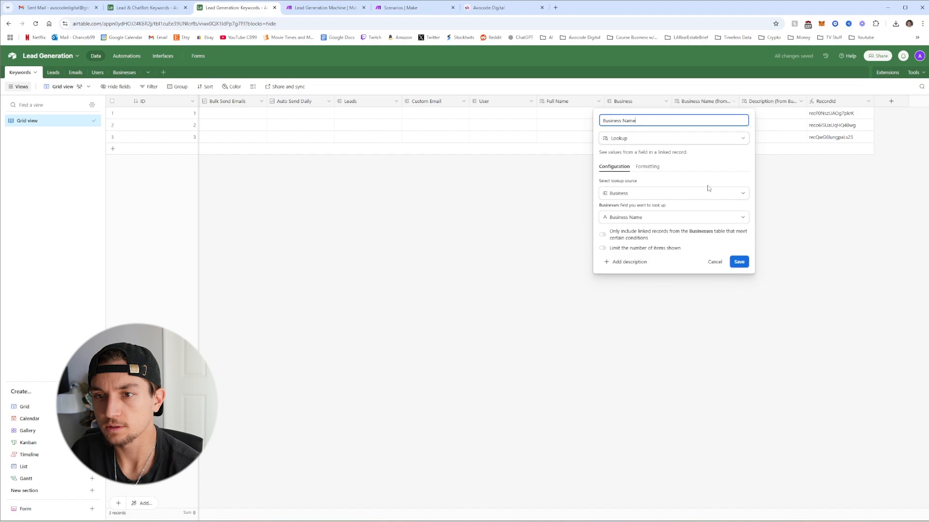
{"action": "key", "text": "Return"}
{"action": "left_click", "coordinate": [801, 101]}
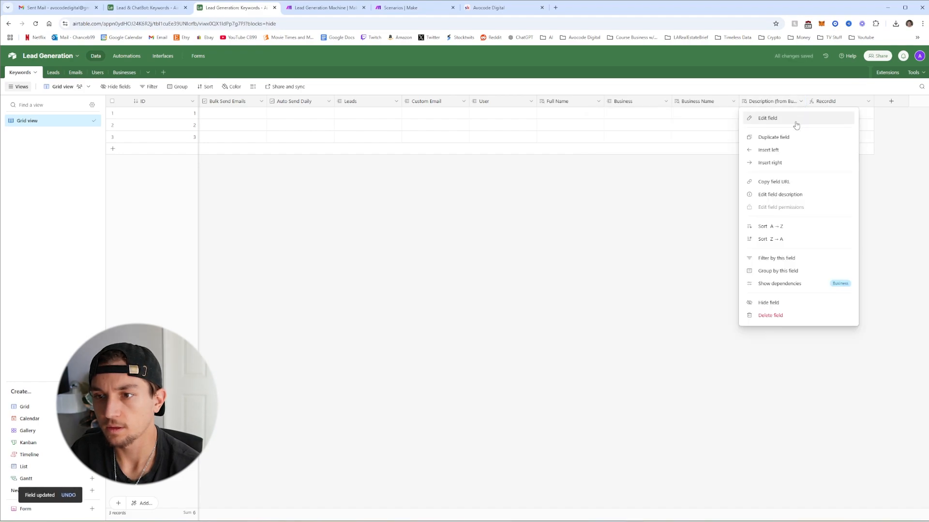
{"action": "left_click", "coordinate": [774, 118]}
{"action": "left_click_drag", "start_coordinate": [662, 121], "coordinate": [627, 121]}
{"action": "key", "text": "BackSpace"}
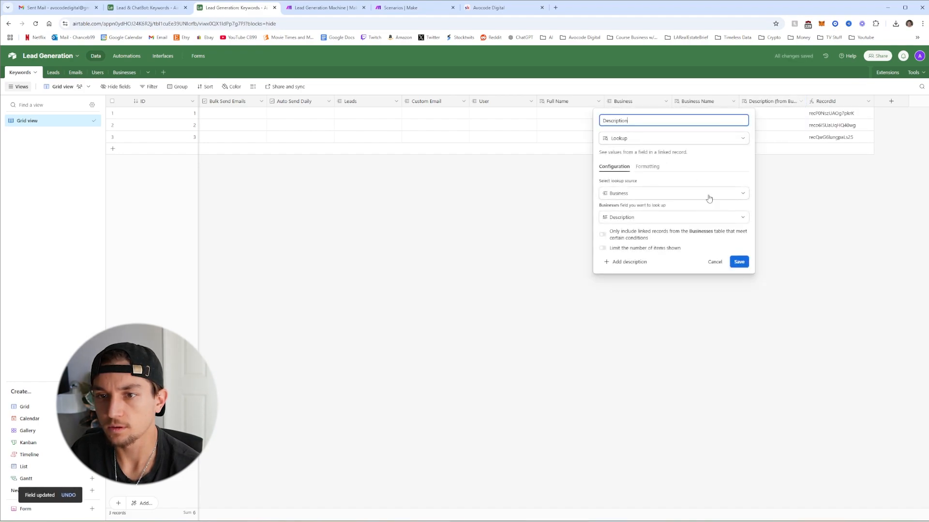
{"action": "left_click", "coordinate": [739, 262]}
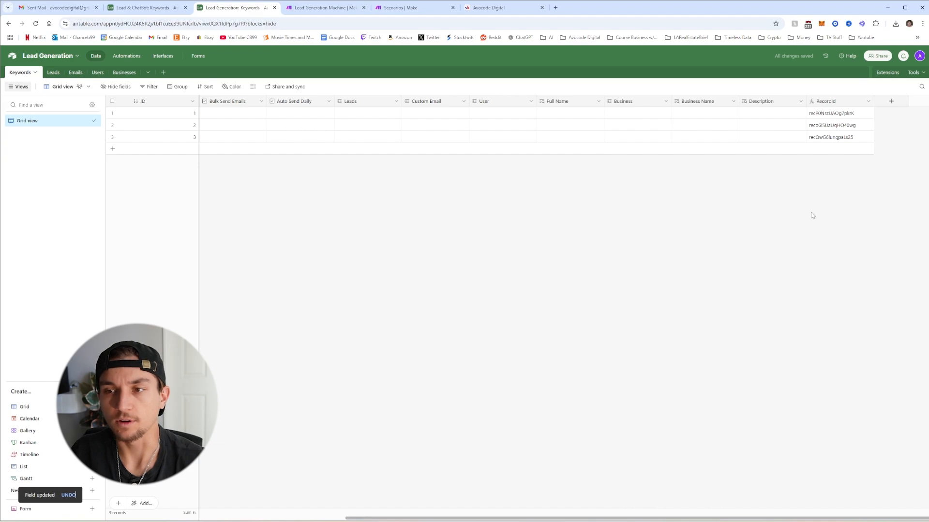
Rename the Keywords table's Grid view to 'All Keywords'
{"action": "left_click", "coordinate": [63, 77]}
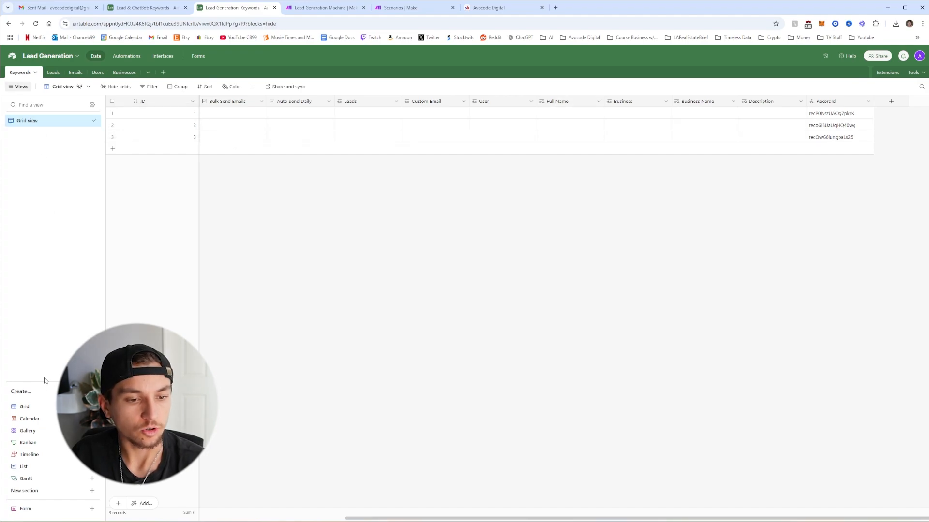
{"action": "right_click", "coordinate": [74, 122]}
{"action": "left_click", "coordinate": [131, 145]}
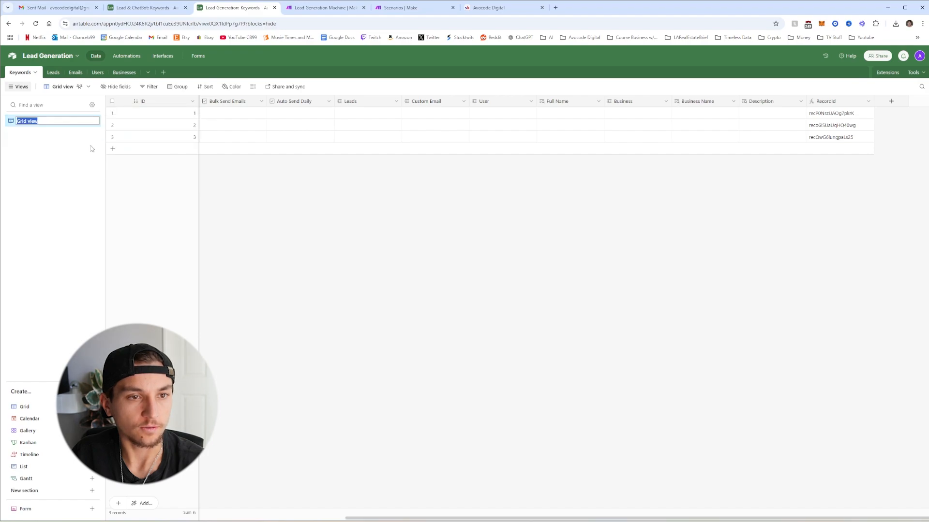
{"action": "type", "text": "All"}
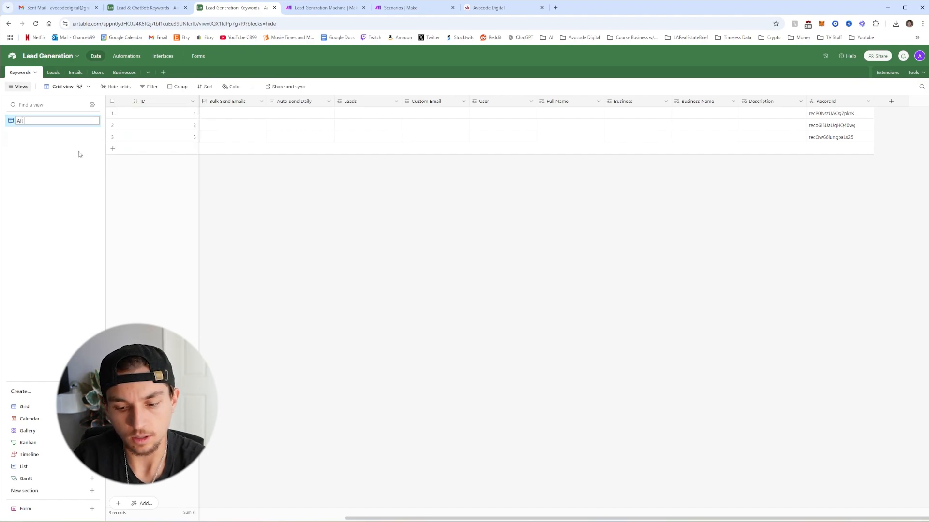
{"action": "type", "text": " Keywords"}
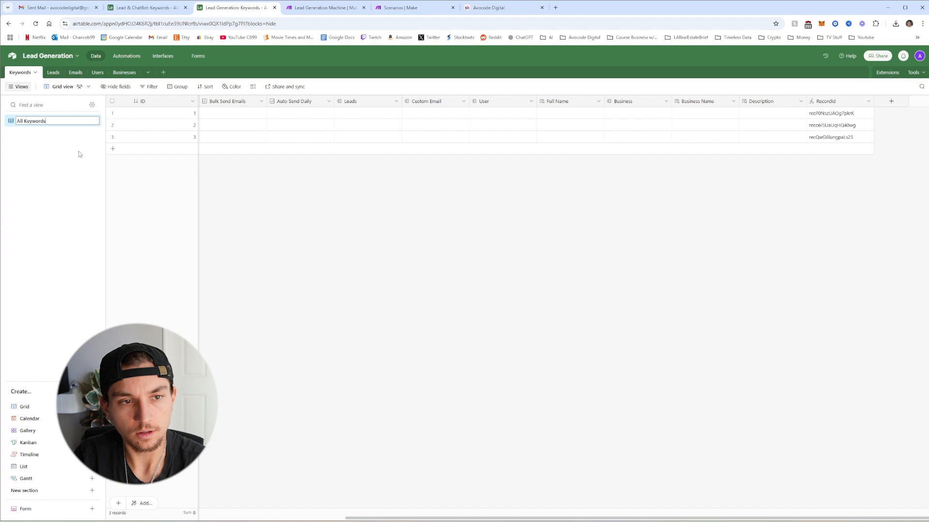
{"action": "key", "text": "Return"}
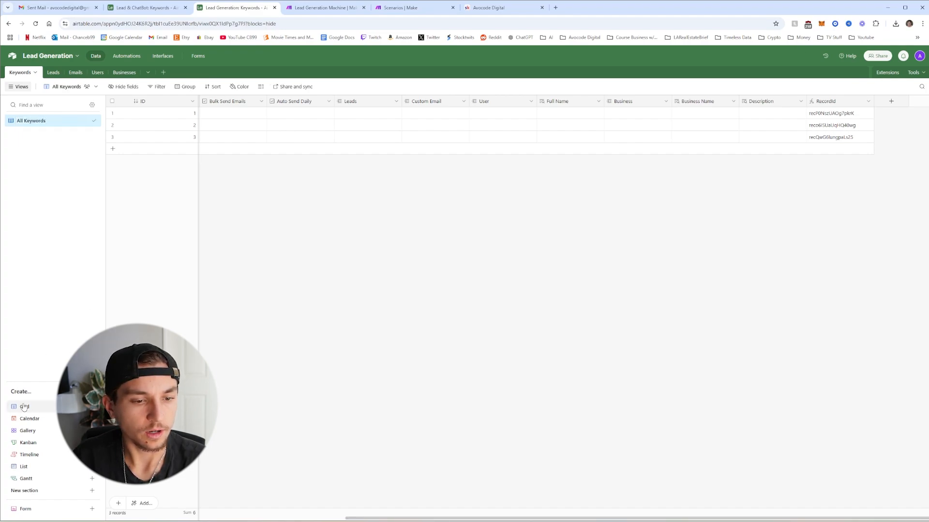
Create two grid views named Generate Leads and Auto Send Daily
{"action": "left_click", "coordinate": [48, 408]}
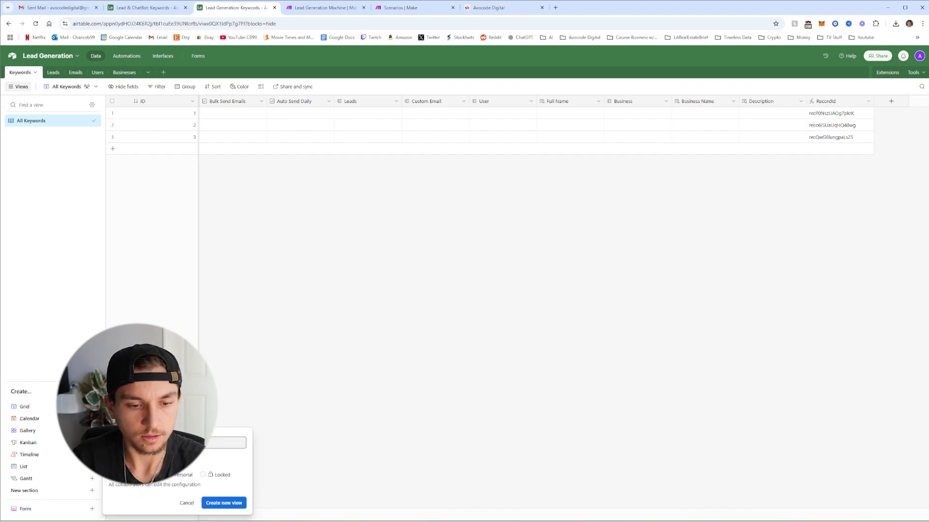
{"action": "left_click", "coordinate": [220, 503]}
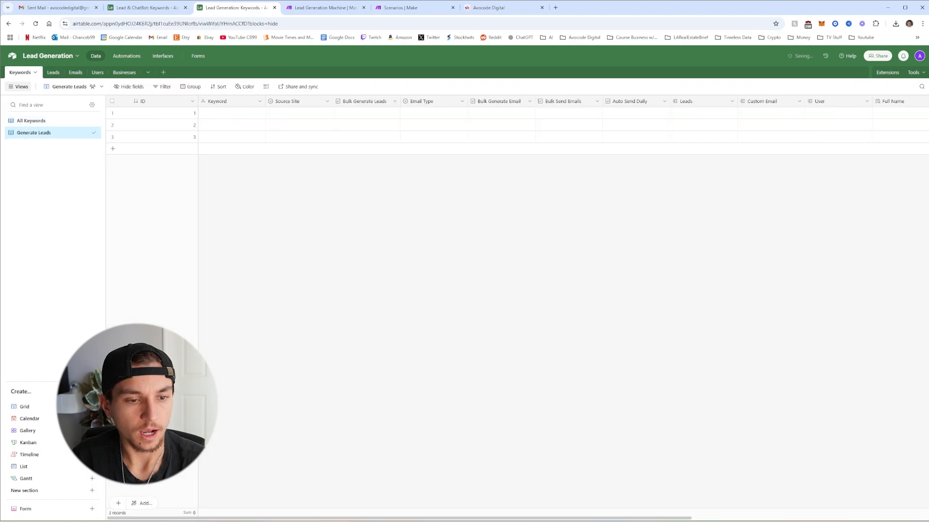
{"action": "left_click", "coordinate": [73, 407]}
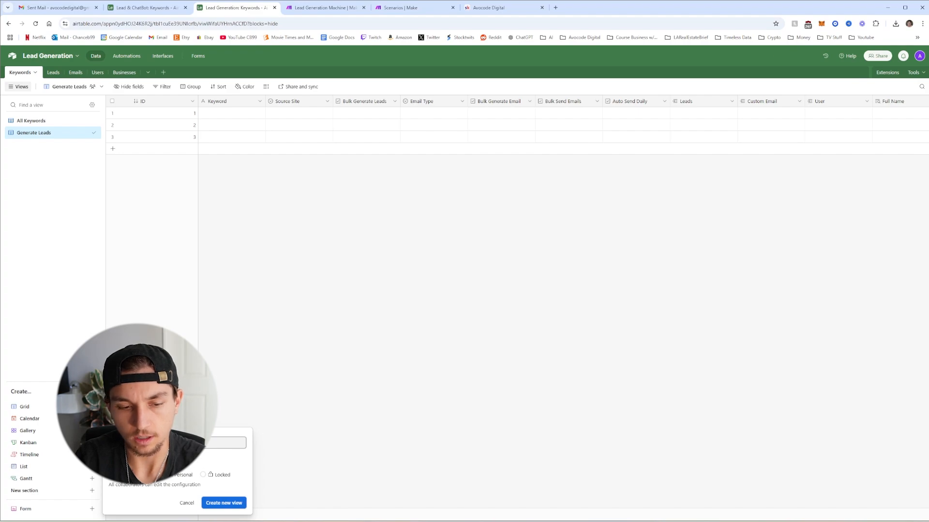
{"action": "key", "text": "Return"}
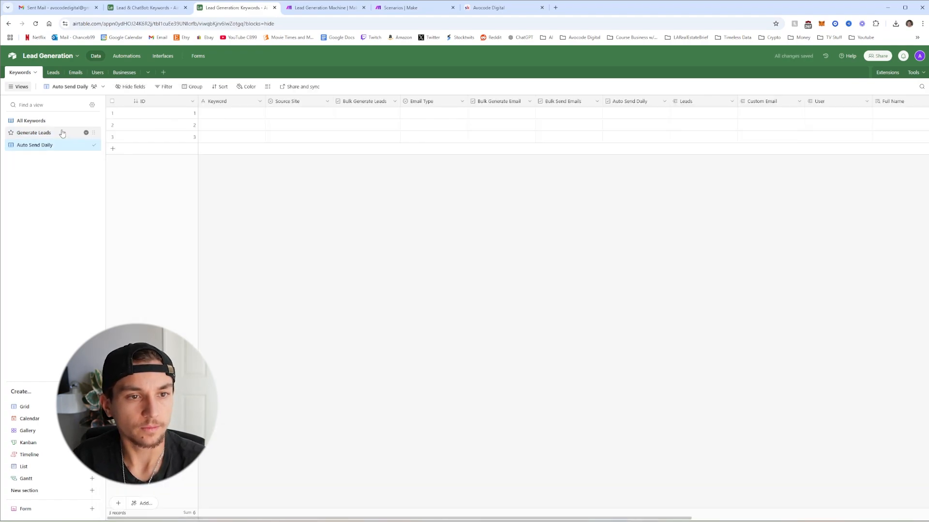
Filter the Generate Leads view to Keyword is not empty and Source Site is not empty
{"action": "left_click", "coordinate": [60, 137]}
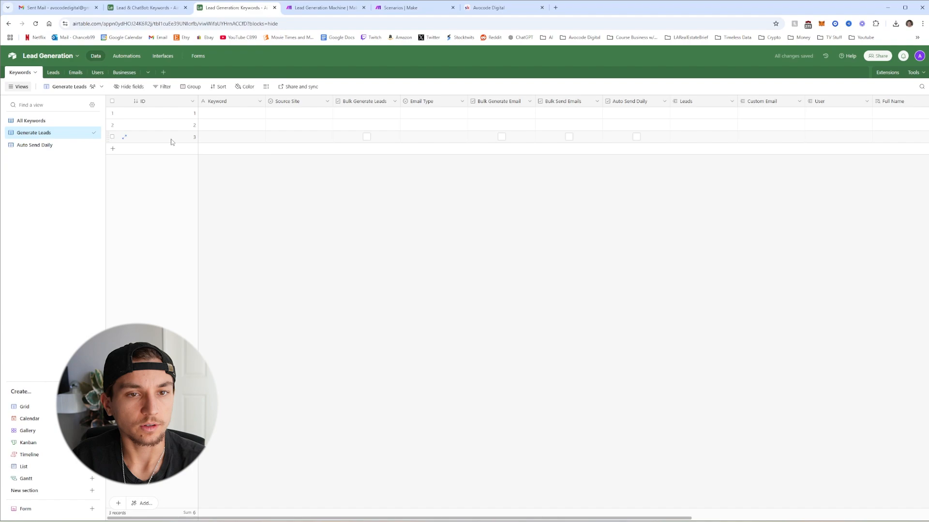
{"action": "left_click", "coordinate": [163, 87]}
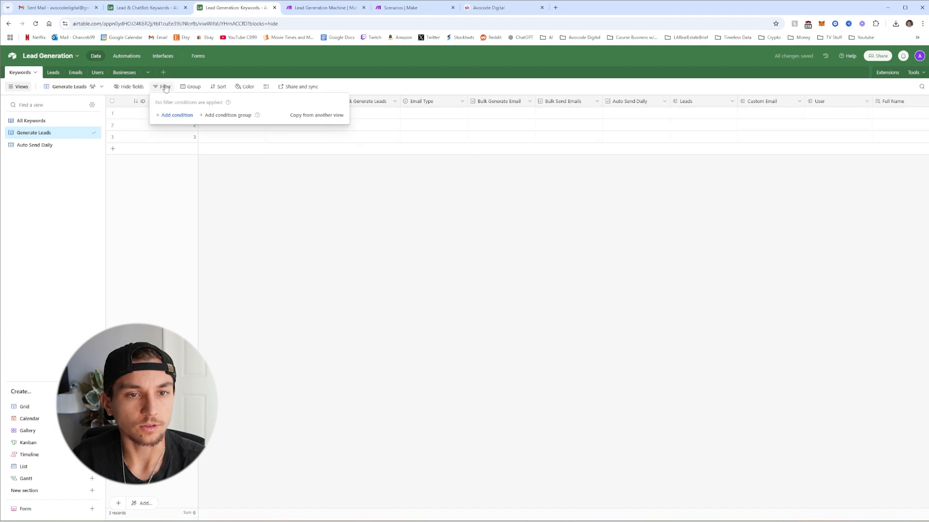
{"action": "left_click", "coordinate": [182, 115]}
{"action": "left_click", "coordinate": [205, 114]}
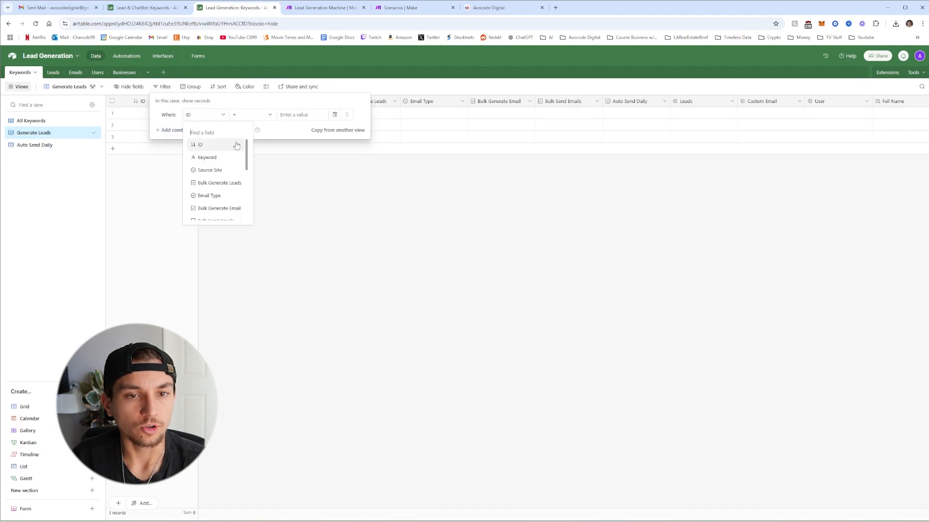
{"action": "left_click", "coordinate": [218, 162]}
{"action": "left_click", "coordinate": [251, 115]}
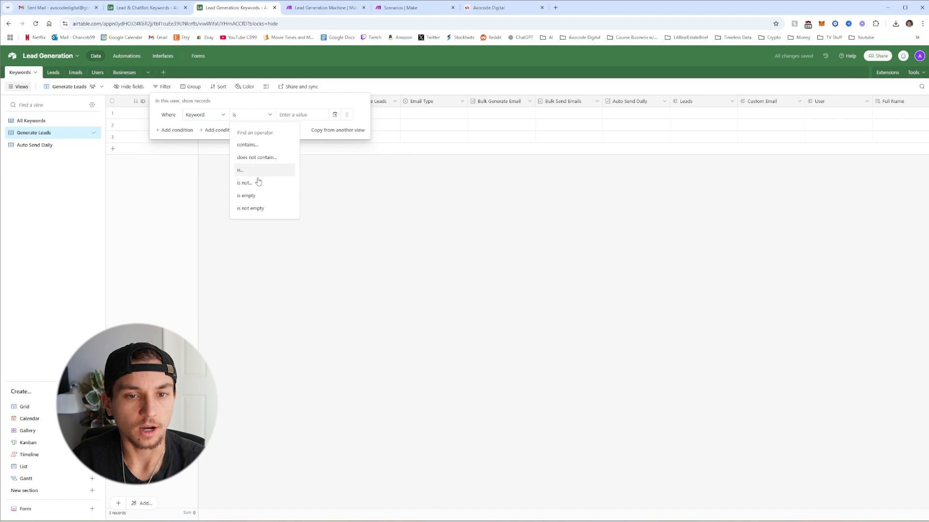
{"action": "left_click", "coordinate": [255, 207]}
{"action": "left_click", "coordinate": [187, 131]}
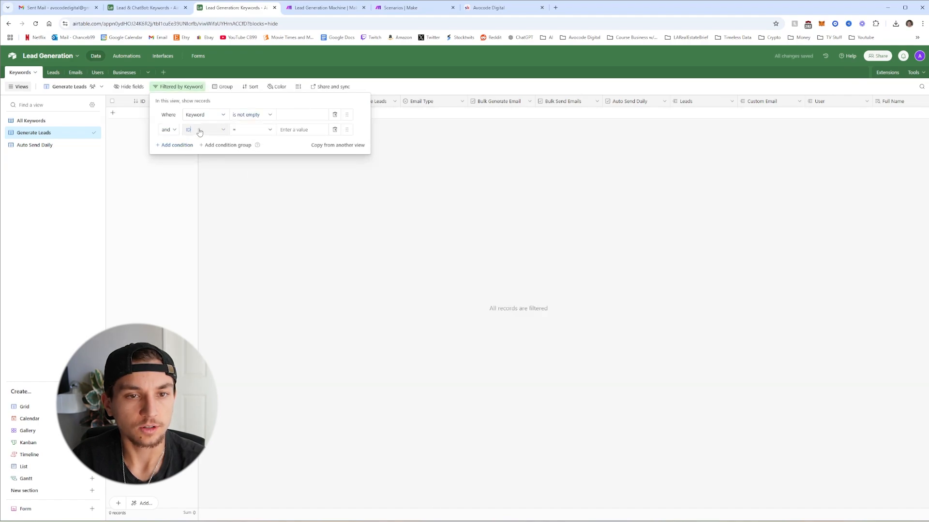
{"action": "left_click", "coordinate": [199, 132]}
{"action": "left_click", "coordinate": [220, 182]}
{"action": "left_click", "coordinate": [240, 130]}
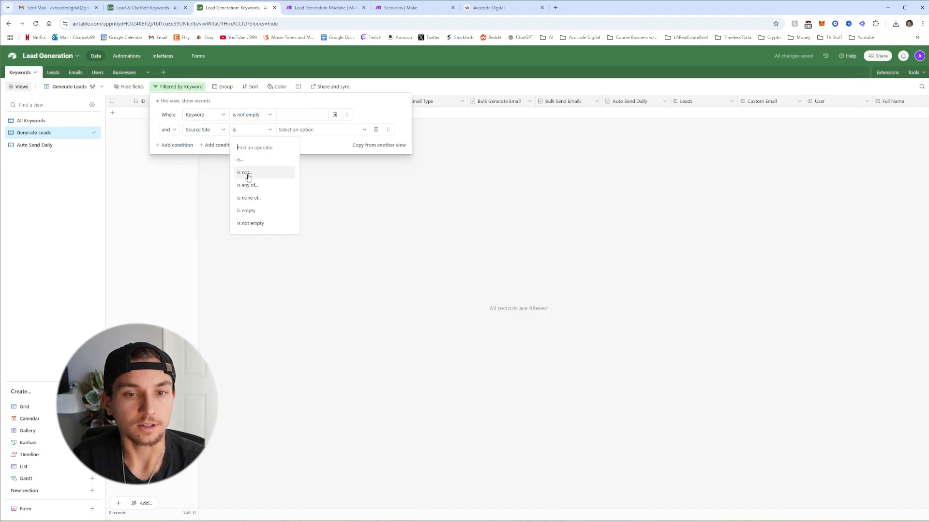
{"action": "left_click", "coordinate": [251, 223]}
Add a third Generate Leads filter on the Bulk Generate Leads checkbox
{"action": "left_click", "coordinate": [179, 146]}
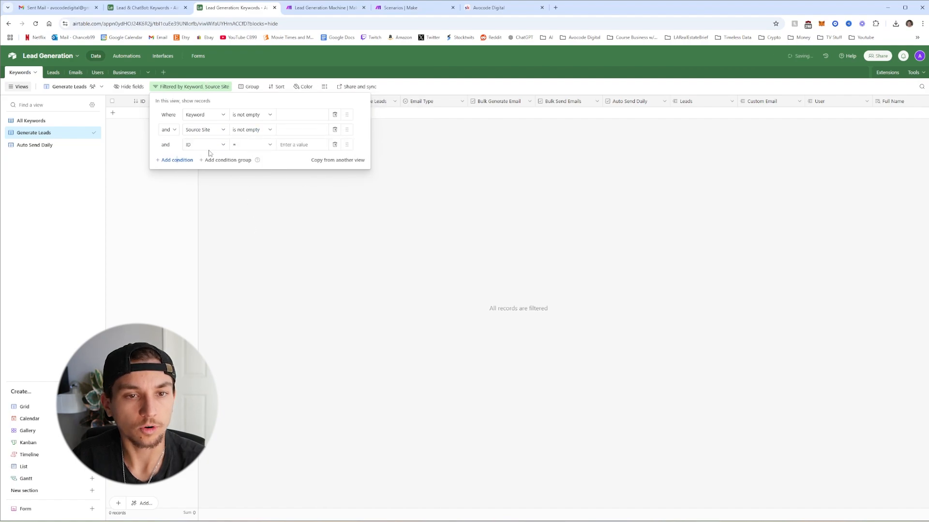
{"action": "left_click", "coordinate": [208, 146]}
{"action": "left_click", "coordinate": [230, 214]}
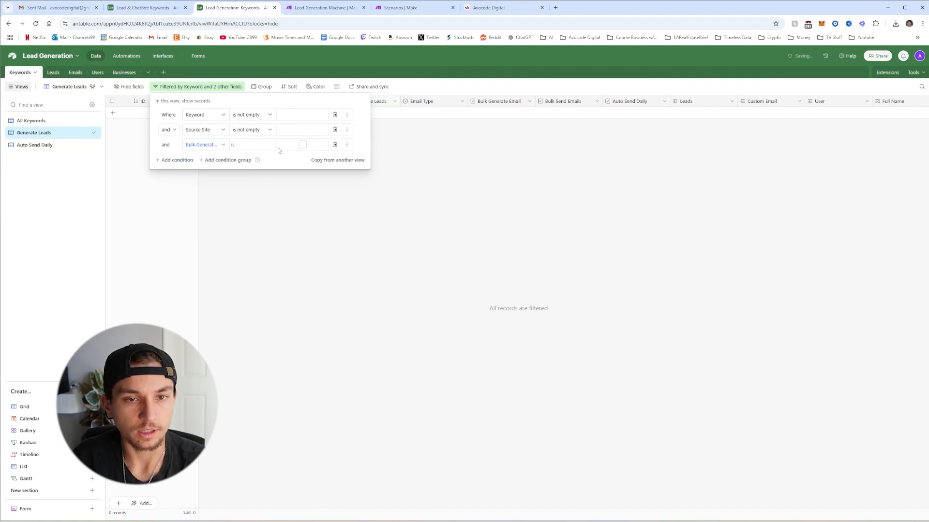
{"action": "left_click", "coordinate": [277, 177]}
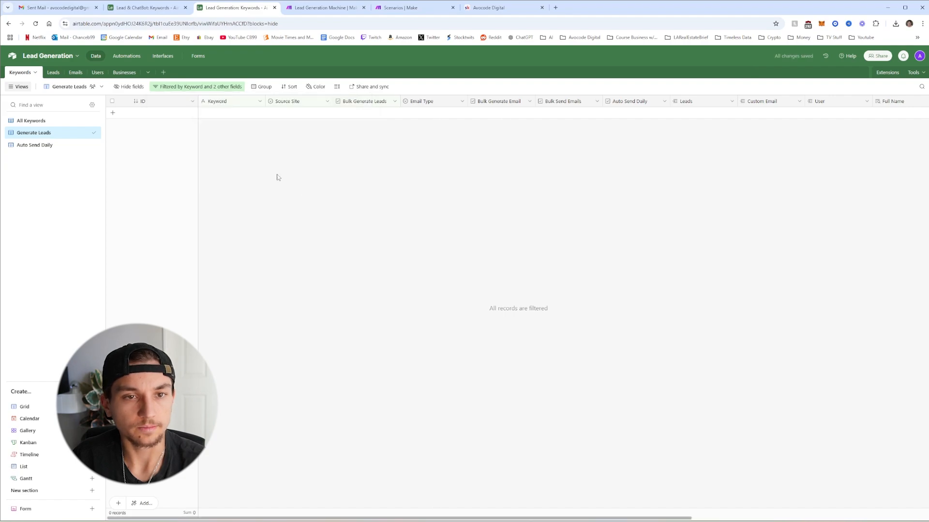
In the Auto Send Daily view, add filters requiring User and Business to be not empty
{"action": "left_click", "coordinate": [42, 146]}
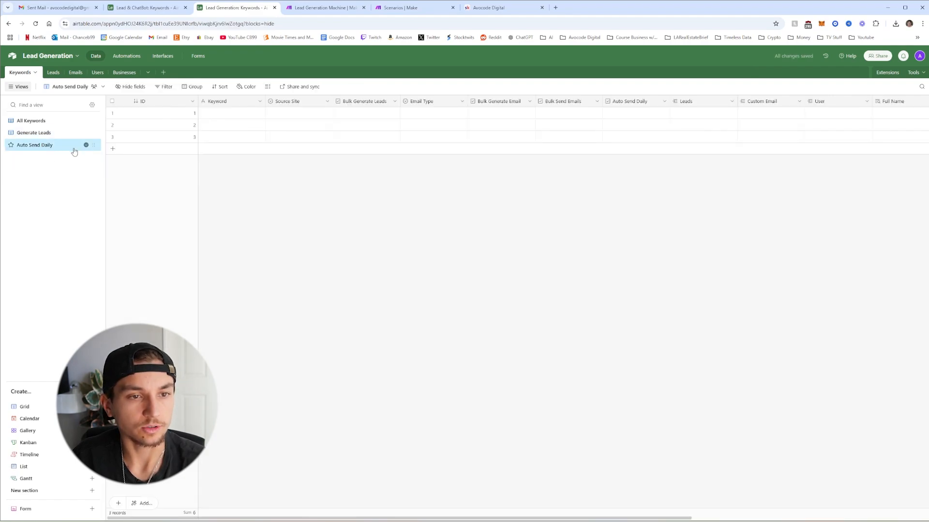
{"action": "left_click", "coordinate": [160, 89]}
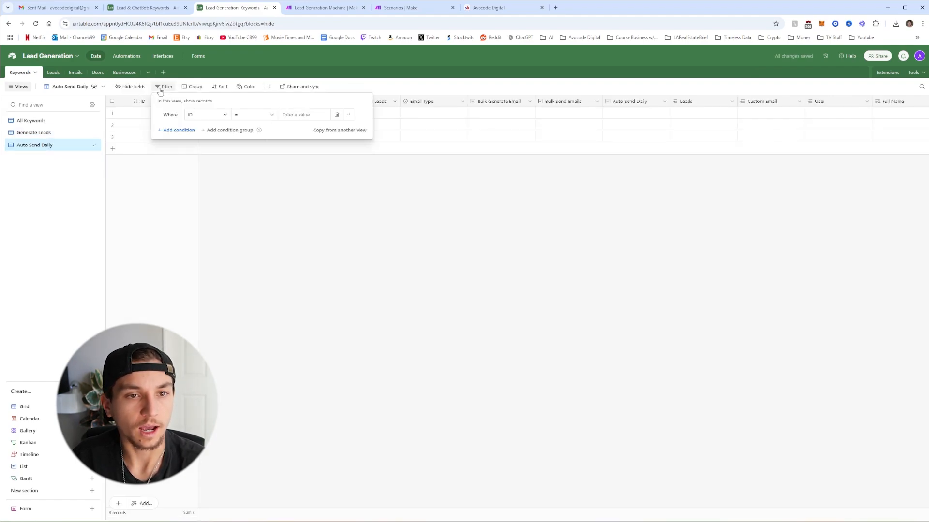
{"action": "left_click", "coordinate": [204, 116]}
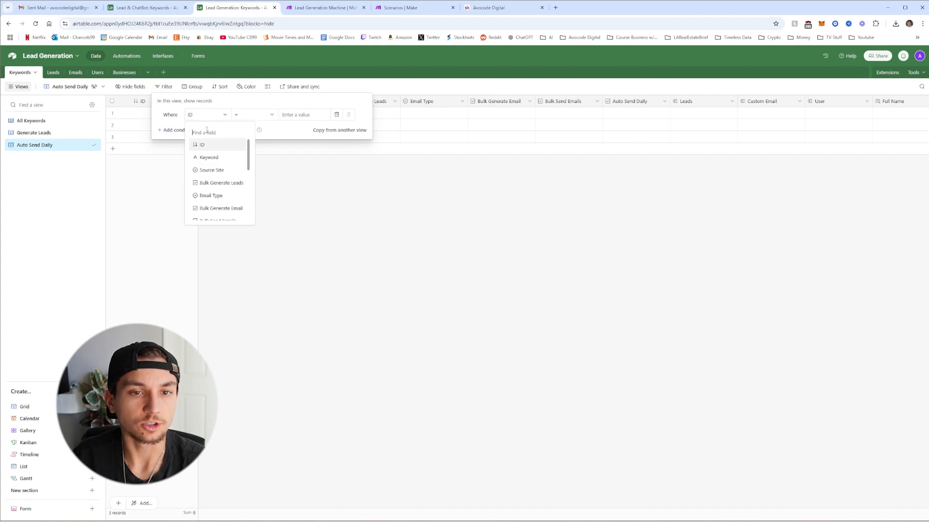
{"action": "scroll", "coordinate": [218, 166], "scroll_direction": "down", "scroll_amount": 5}
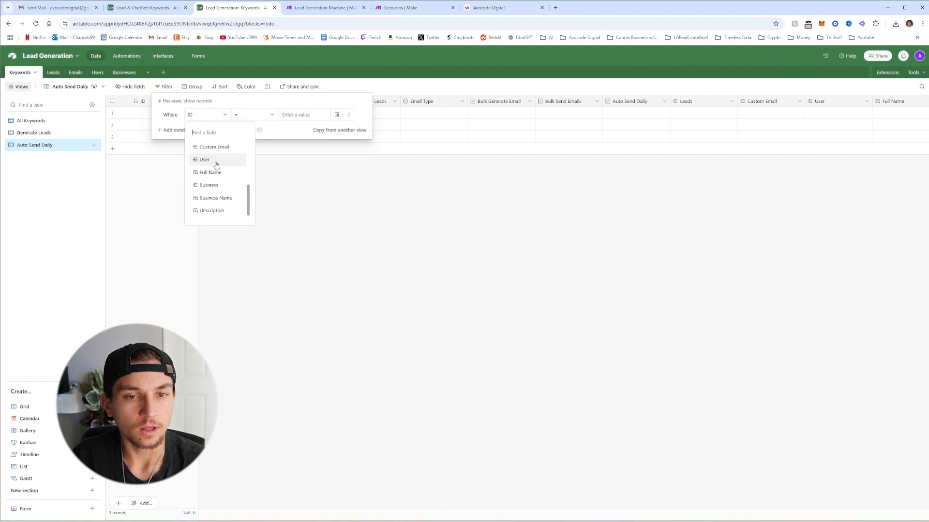
{"action": "left_click", "coordinate": [216, 160]}
{"action": "left_click", "coordinate": [249, 115]}
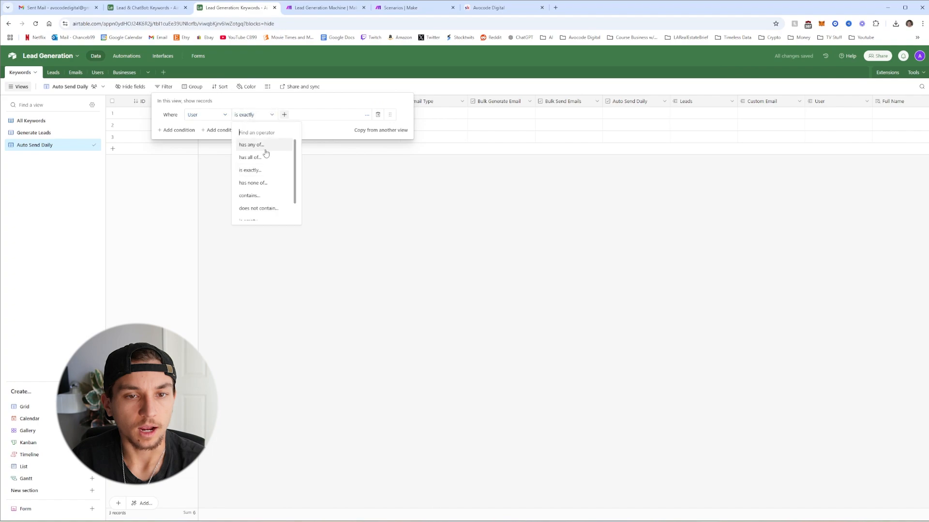
{"action": "scroll", "coordinate": [264, 192], "scroll_direction": "down", "scroll_amount": 1}
{"action": "left_click", "coordinate": [261, 214]}
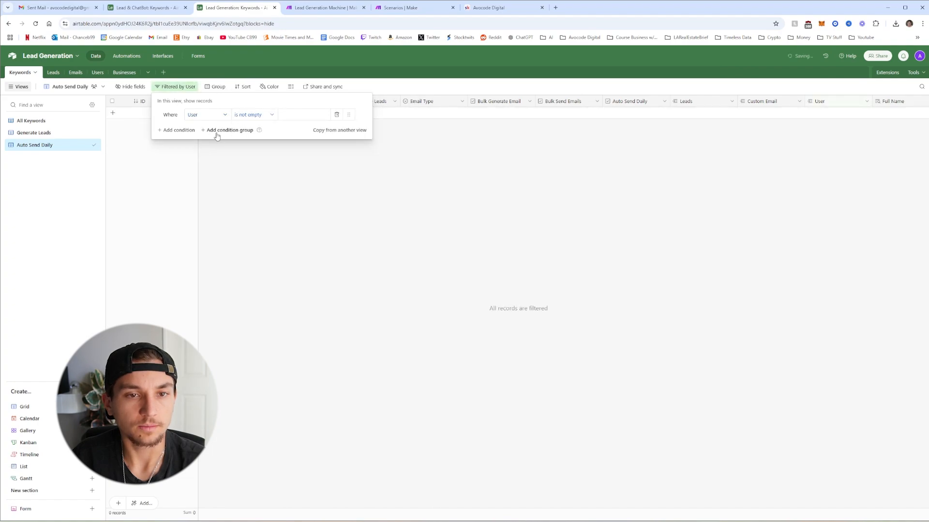
{"action": "left_click", "coordinate": [189, 131]}
{"action": "left_click", "coordinate": [203, 134]}
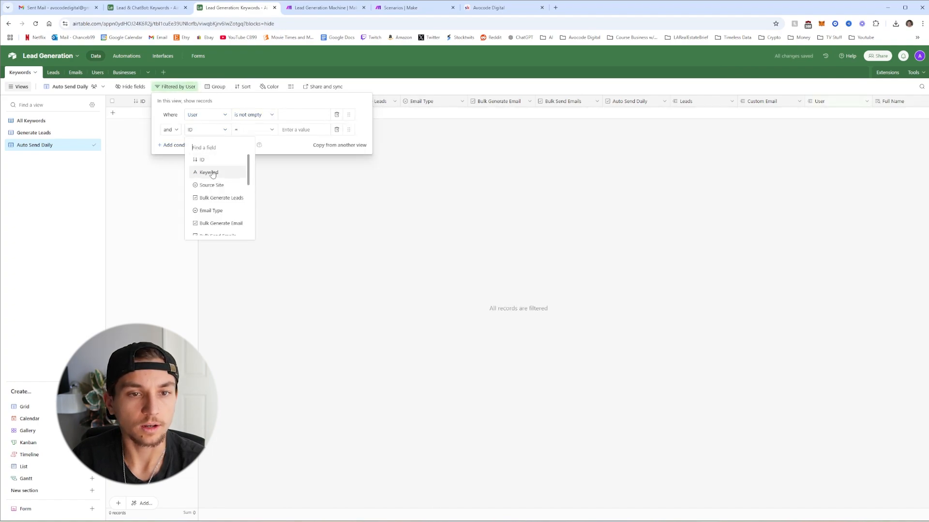
{"action": "scroll", "coordinate": [225, 196], "scroll_direction": "down", "scroll_amount": 5}
{"action": "scroll", "coordinate": [228, 208], "scroll_direction": "down", "scroll_amount": 2}
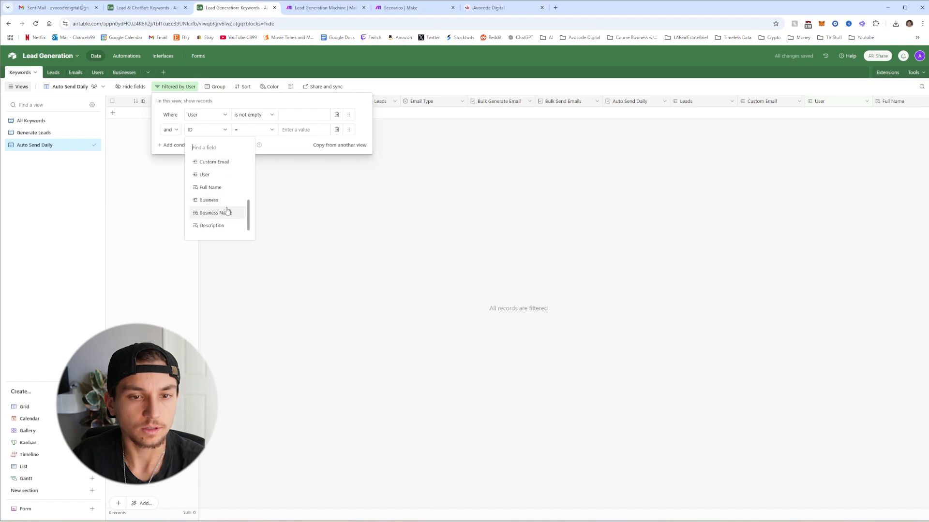
{"action": "left_click", "coordinate": [224, 203]}
{"action": "left_click", "coordinate": [254, 130]}
{"action": "scroll", "coordinate": [263, 222], "scroll_direction": "down", "scroll_amount": 1}
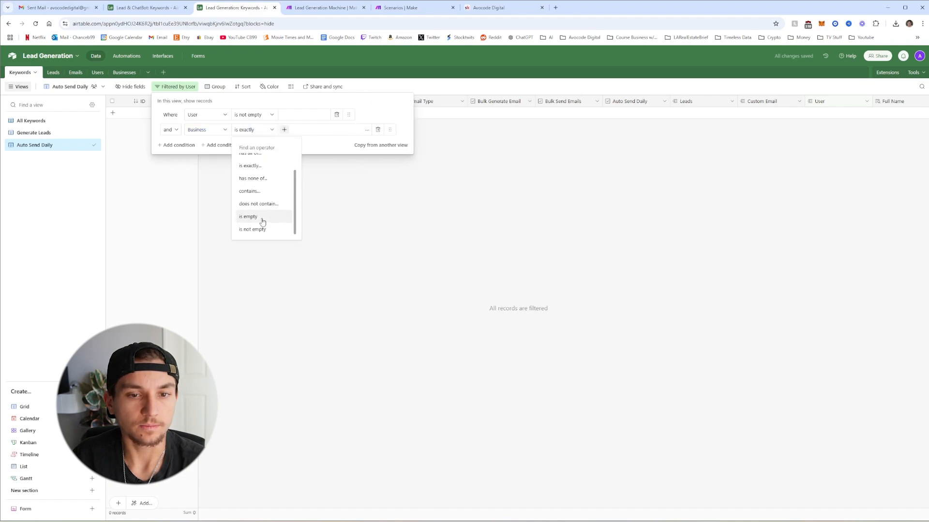
{"action": "left_click", "coordinate": [262, 223]}
Add filters requiring Keyword and Source Site to be not empty
{"action": "left_click", "coordinate": [187, 146]}
{"action": "left_click", "coordinate": [220, 160]}
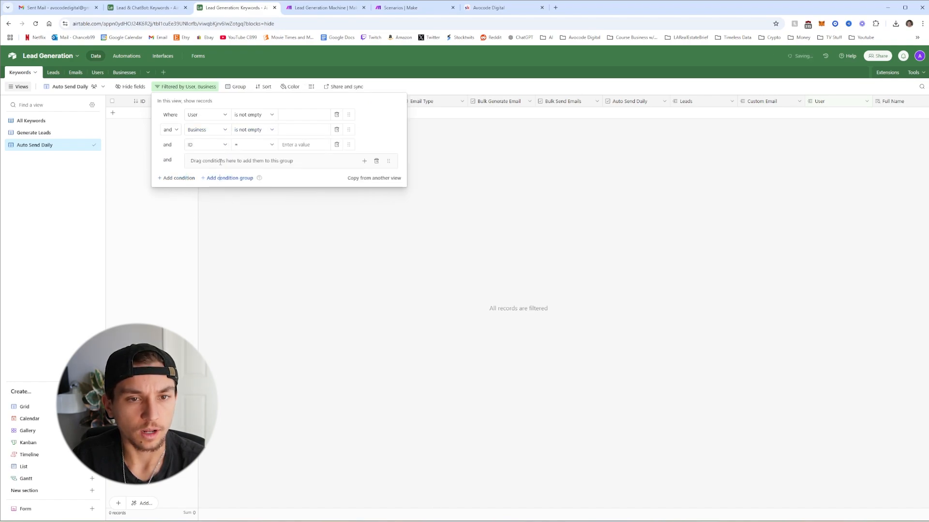
{"action": "left_click", "coordinate": [376, 161]}
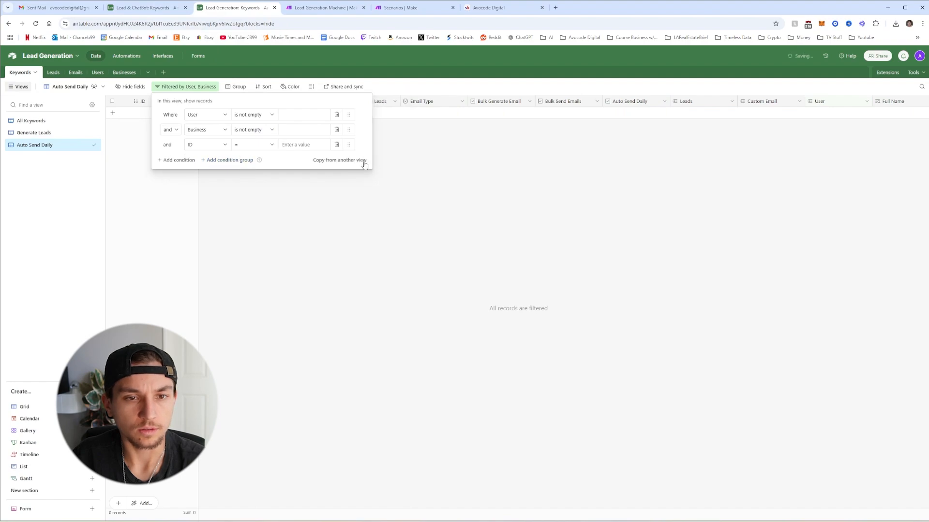
{"action": "left_click", "coordinate": [213, 145]}
{"action": "left_click", "coordinate": [221, 192]}
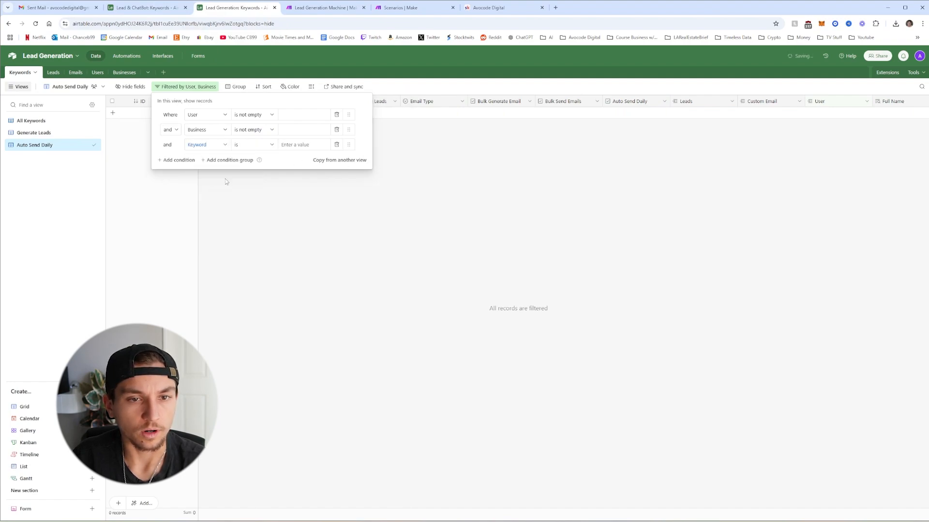
{"action": "left_click", "coordinate": [257, 145]}
{"action": "left_click", "coordinate": [254, 239]}
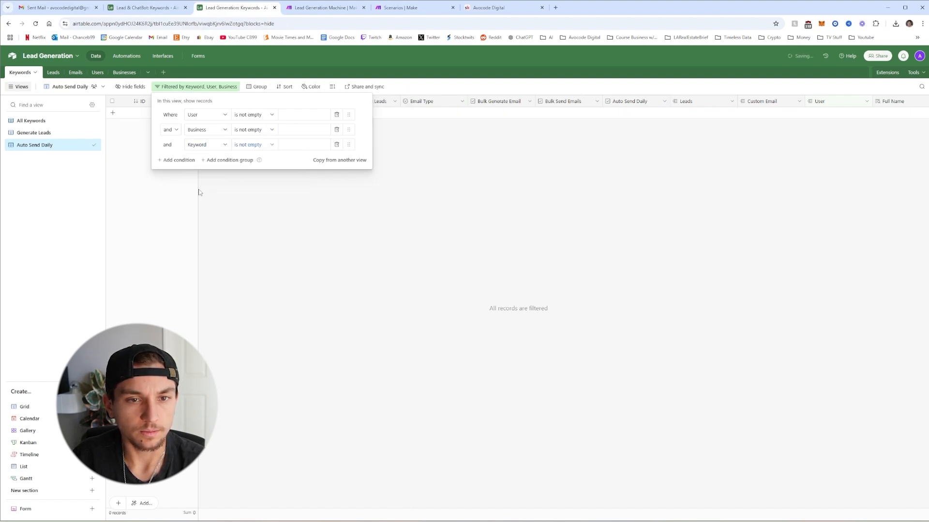
{"action": "left_click", "coordinate": [179, 160]}
{"action": "left_click", "coordinate": [202, 160]}
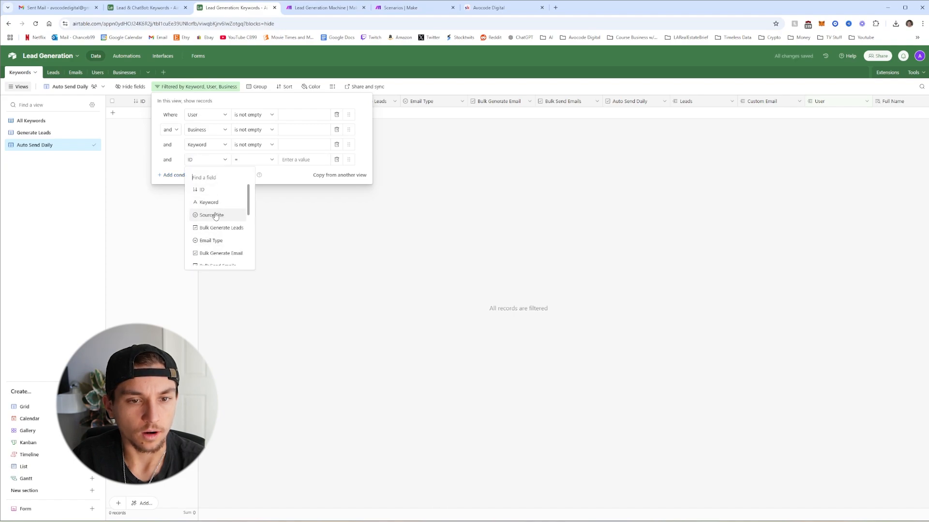
{"action": "left_click", "coordinate": [213, 216]}
{"action": "left_click", "coordinate": [254, 160]}
{"action": "left_click", "coordinate": [257, 253]}
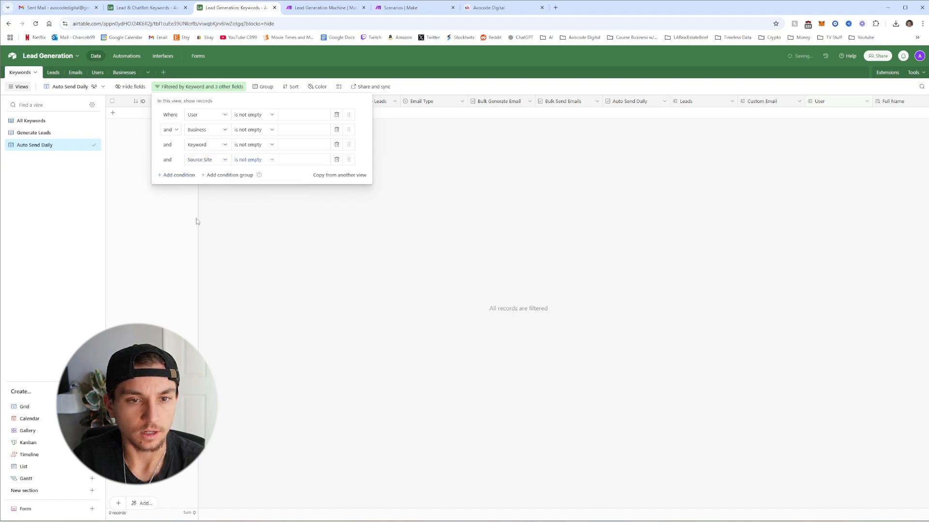
Add an Email Type 'is not empty' filter and an Auto Send Daily checkbox filter
{"action": "left_click", "coordinate": [178, 177]}
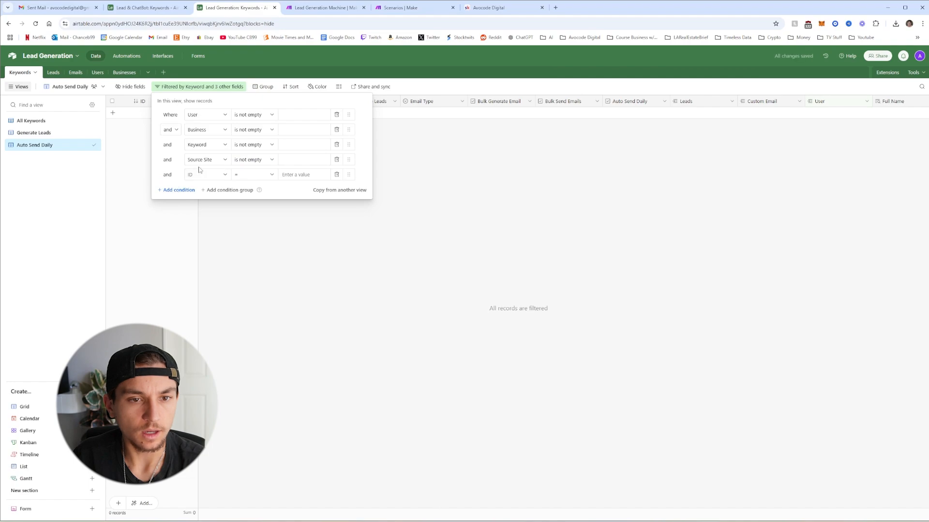
{"action": "left_click", "coordinate": [203, 175]}
{"action": "left_click", "coordinate": [205, 175]}
{"action": "left_click", "coordinate": [206, 176]}
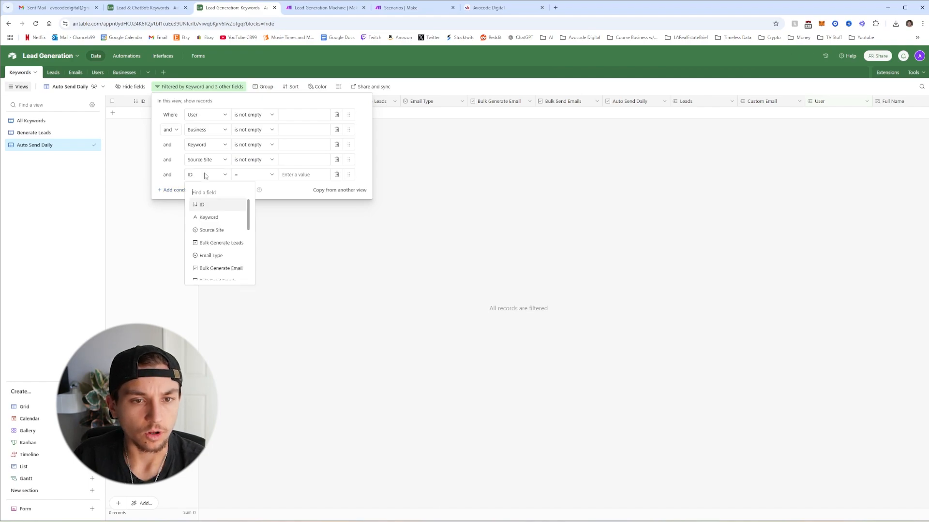
{"action": "scroll", "coordinate": [220, 222], "scroll_direction": "down", "scroll_amount": 1}
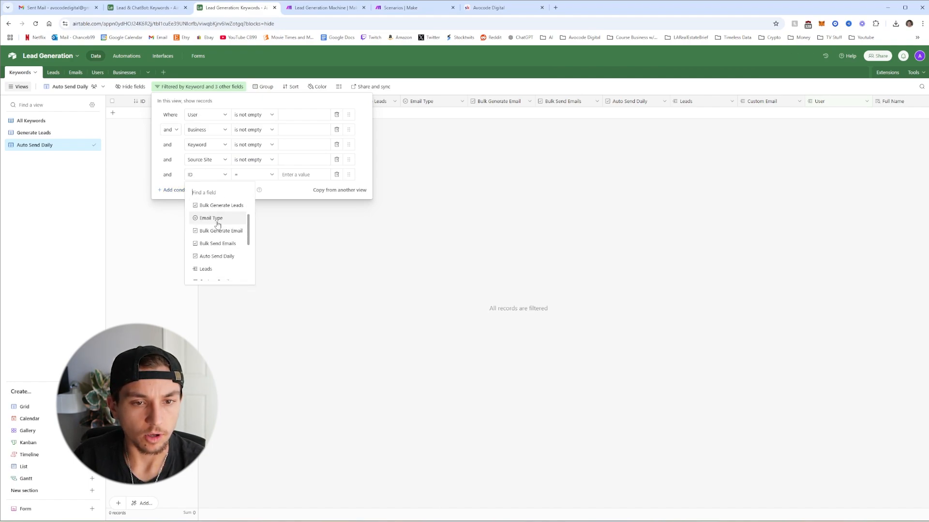
{"action": "left_click", "coordinate": [218, 224]}
{"action": "left_click", "coordinate": [254, 176]}
{"action": "left_click", "coordinate": [248, 266]}
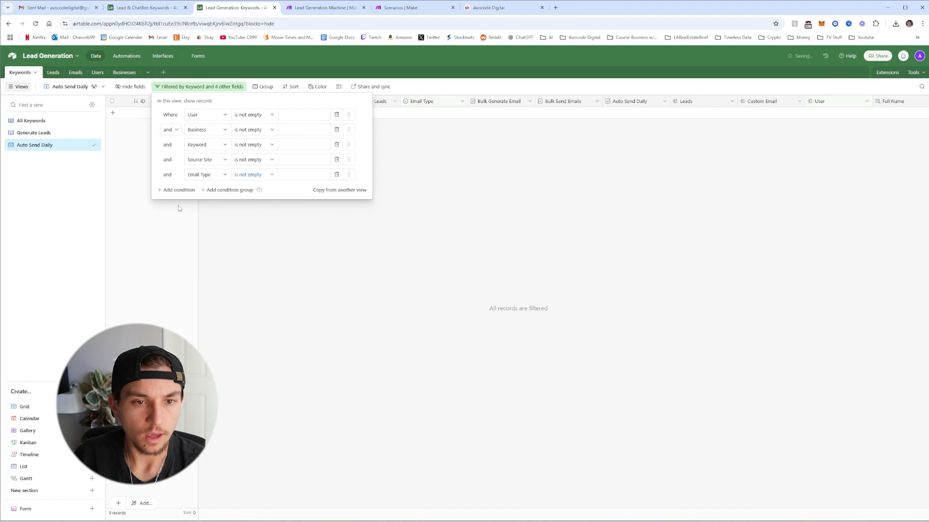
{"action": "left_click", "coordinate": [173, 192]}
{"action": "left_click", "coordinate": [208, 190]}
{"action": "scroll", "coordinate": [223, 242], "scroll_direction": "down", "scroll_amount": 3}
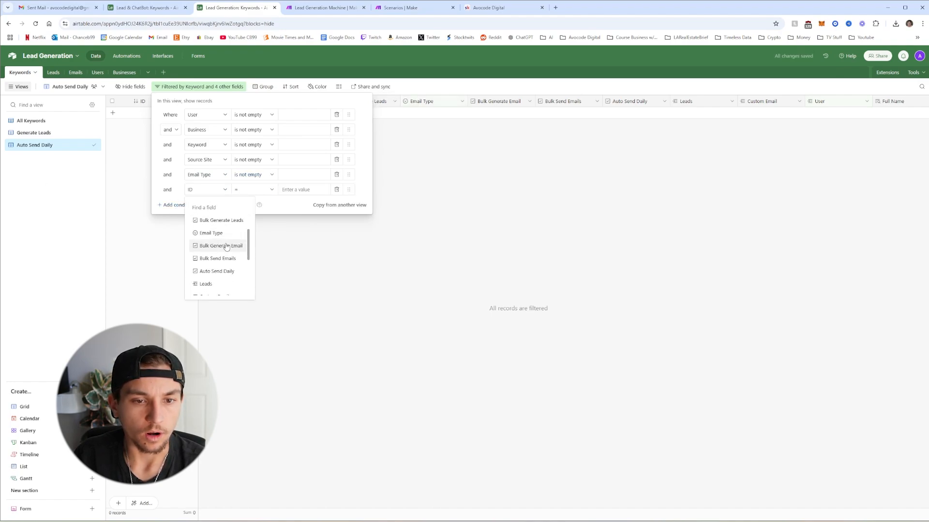
{"action": "left_click", "coordinate": [221, 235]}
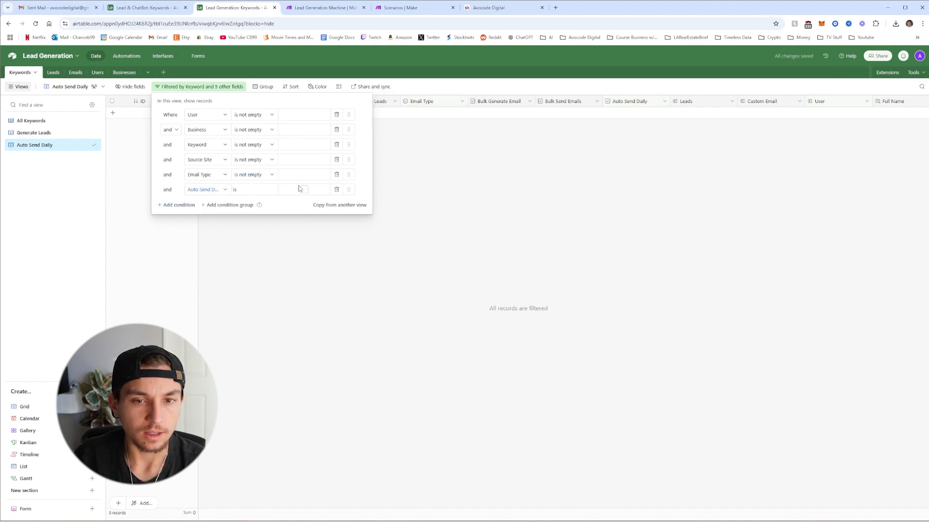
{"action": "left_click", "coordinate": [355, 257]}
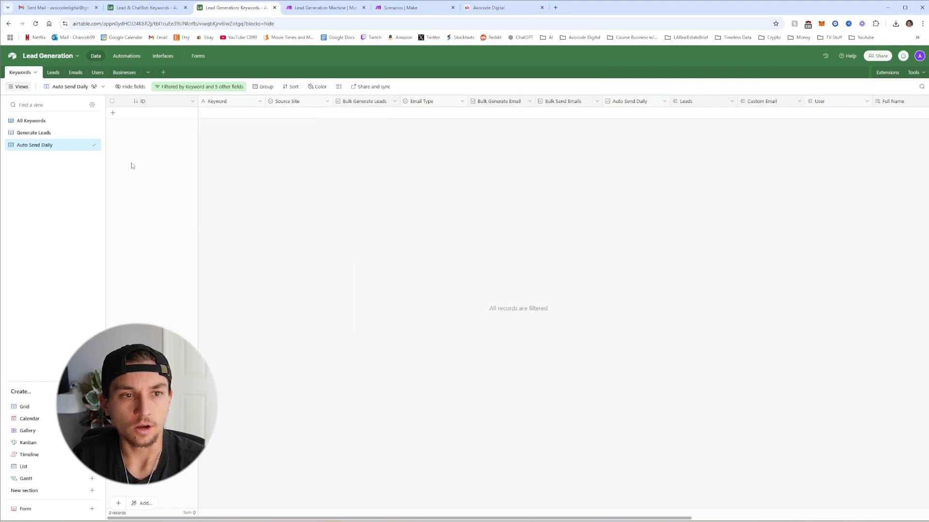
Rename the Leads table's primary Name field to 'Email' and change its type to Email, confirming the change
{"action": "left_click", "coordinate": [54, 72]}
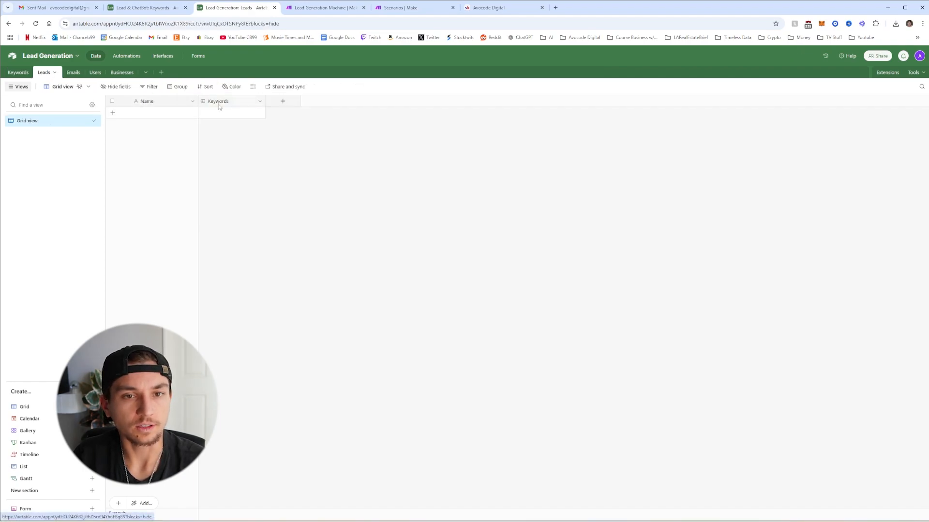
{"action": "right_click", "coordinate": [157, 104]}
{"action": "left_click", "coordinate": [184, 120]}
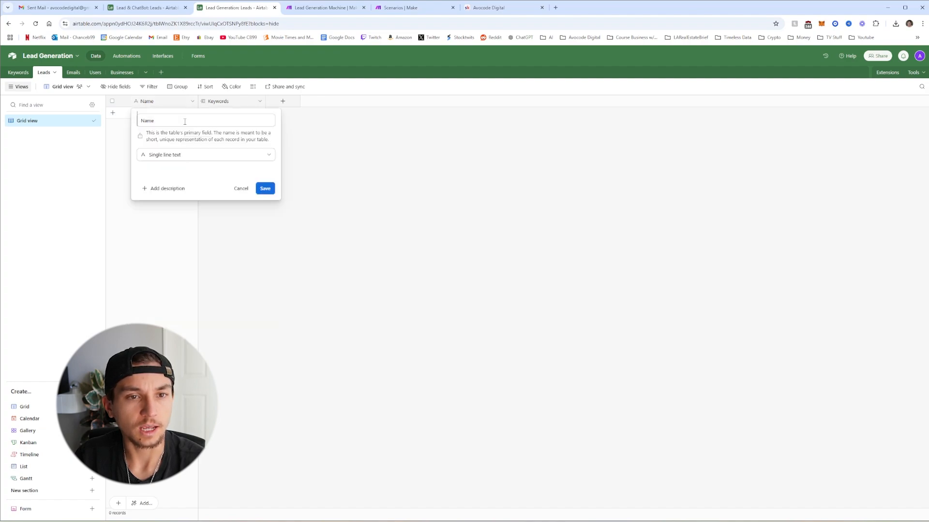
{"action": "type", "text": "Ema"}
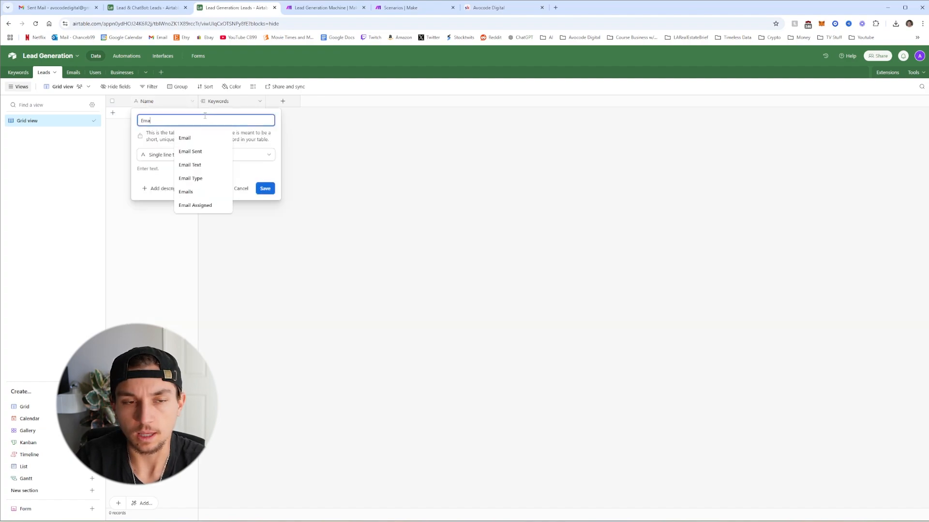
{"action": "type", "text": "il"}
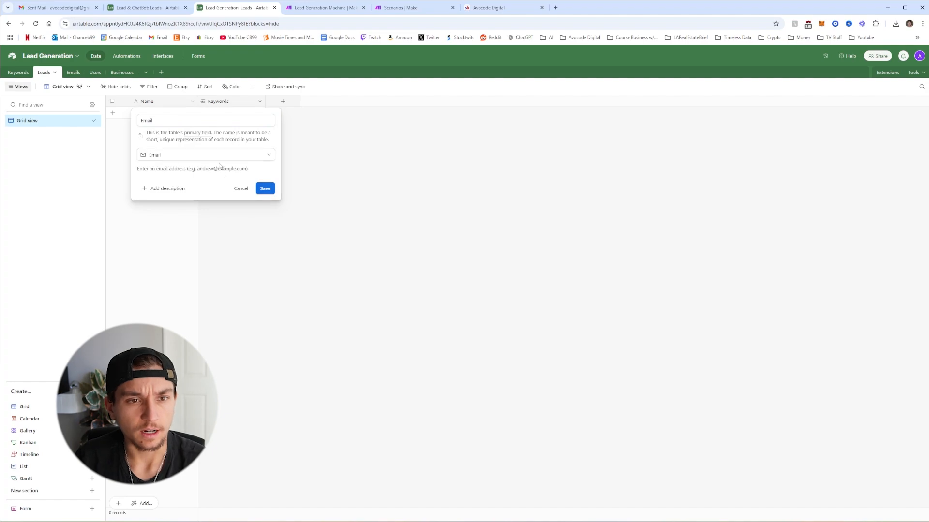
{"action": "left_click", "coordinate": [203, 155]}
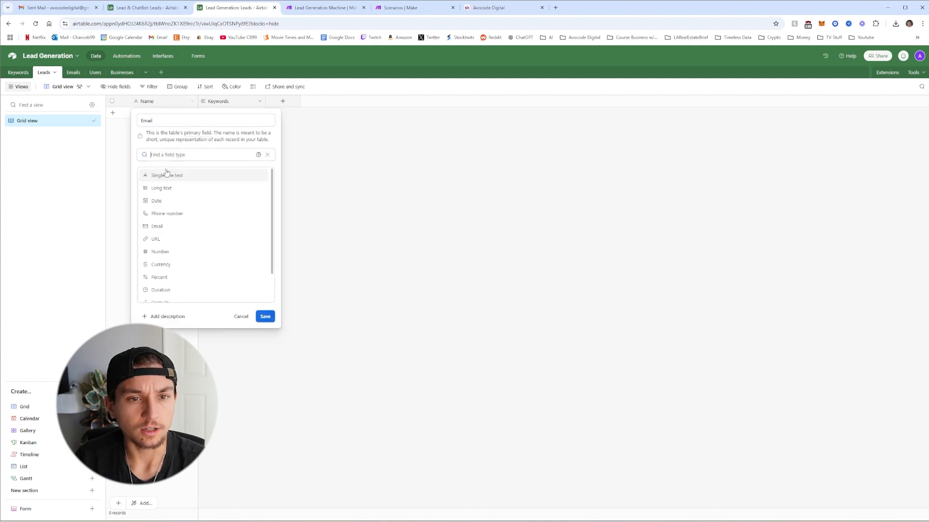
{"action": "left_click", "coordinate": [167, 226]}
{"action": "left_click", "coordinate": [265, 189]}
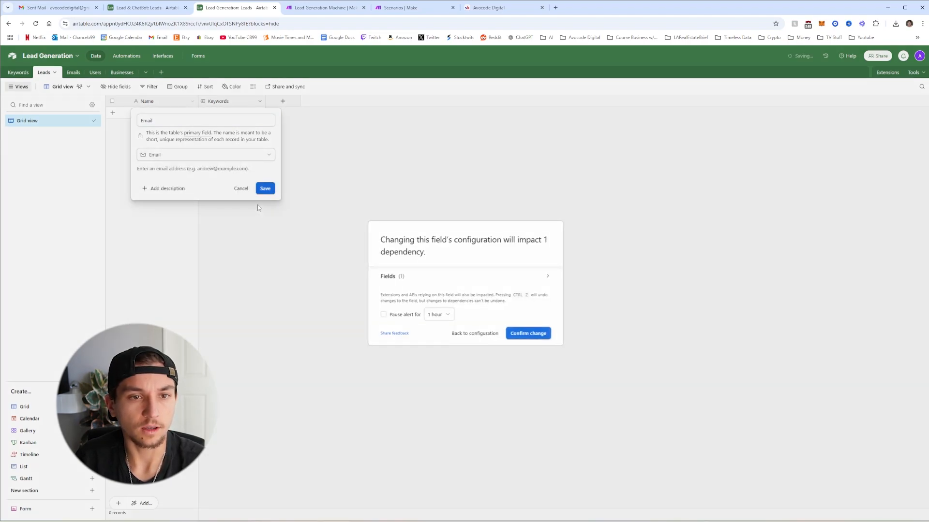
{"action": "left_click", "coordinate": [527, 333]}
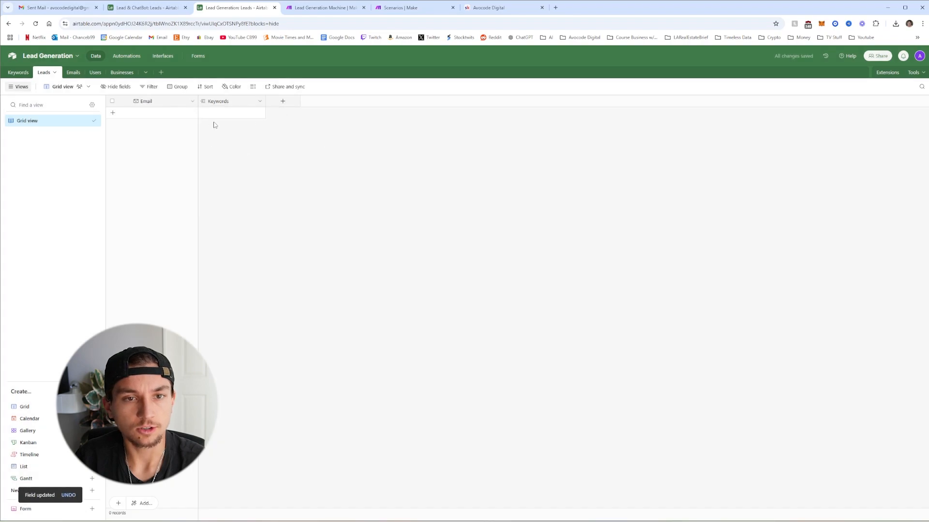
Rename the Keywords link field to 'Keyword' and turn off linking to multiple records
{"action": "left_click", "coordinate": [260, 102]}
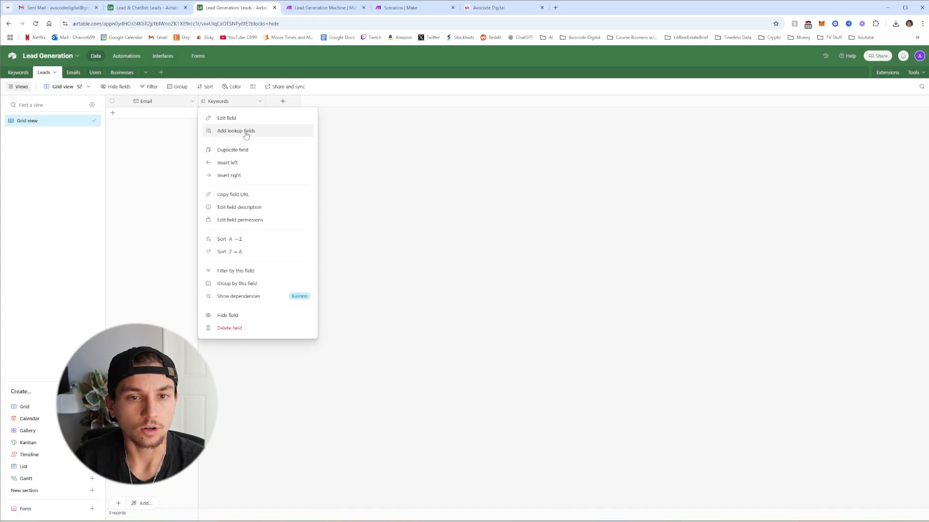
{"action": "left_click", "coordinate": [246, 119]}
{"action": "left_click", "coordinate": [246, 123]}
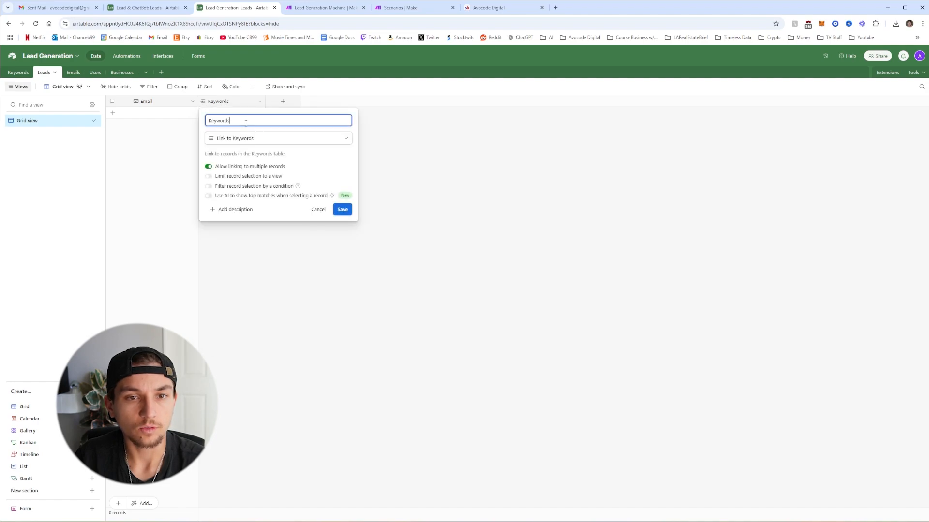
{"action": "key", "text": "BackSpace"}
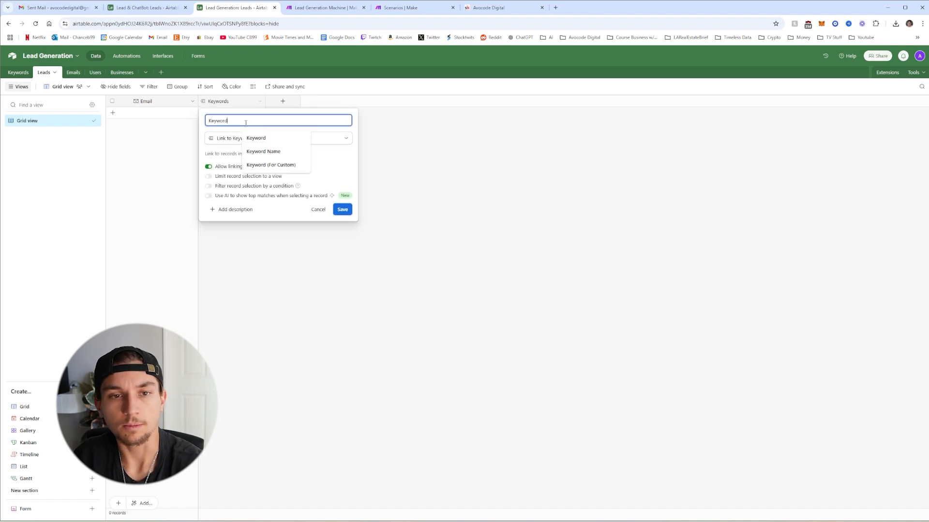
{"action": "left_click", "coordinate": [209, 168]}
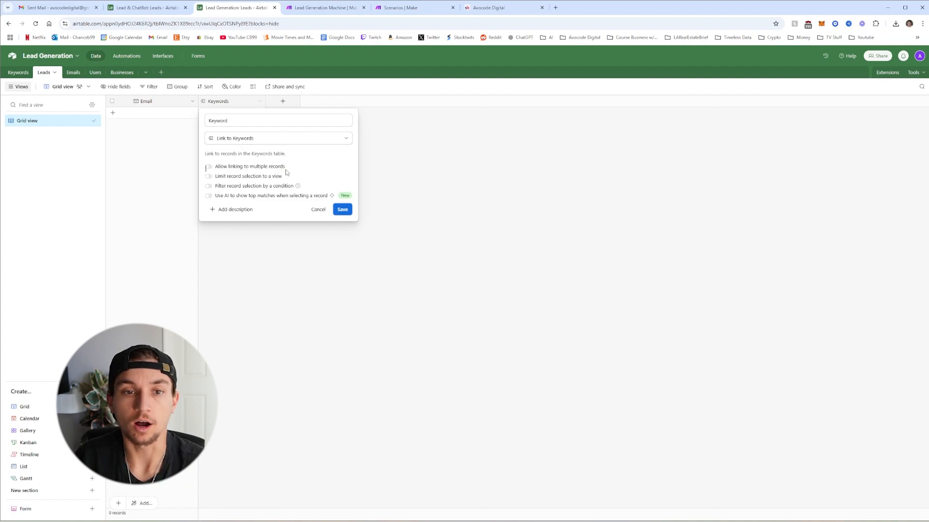
{"action": "left_click", "coordinate": [342, 209]}
{"action": "left_click", "coordinate": [528, 334]}
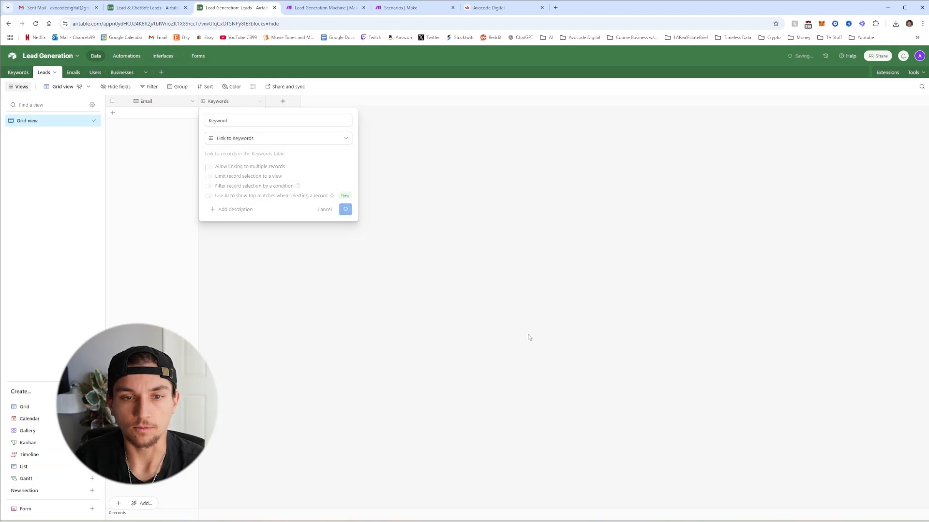
Add nine Keyword lookup fields, including Email Type, Full Name, Business Name, Description, RecordId and Custom Email
{"action": "left_click", "coordinate": [260, 101]}
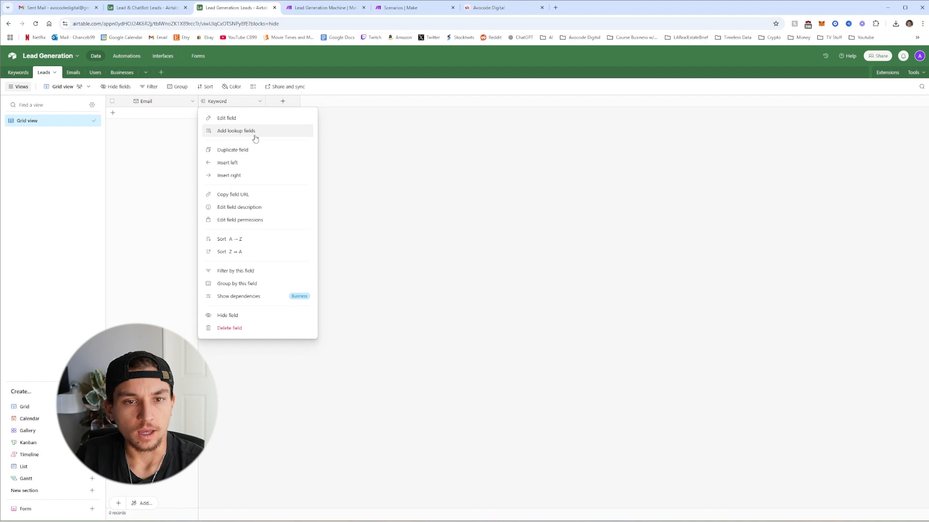
{"action": "left_click", "coordinate": [230, 132]}
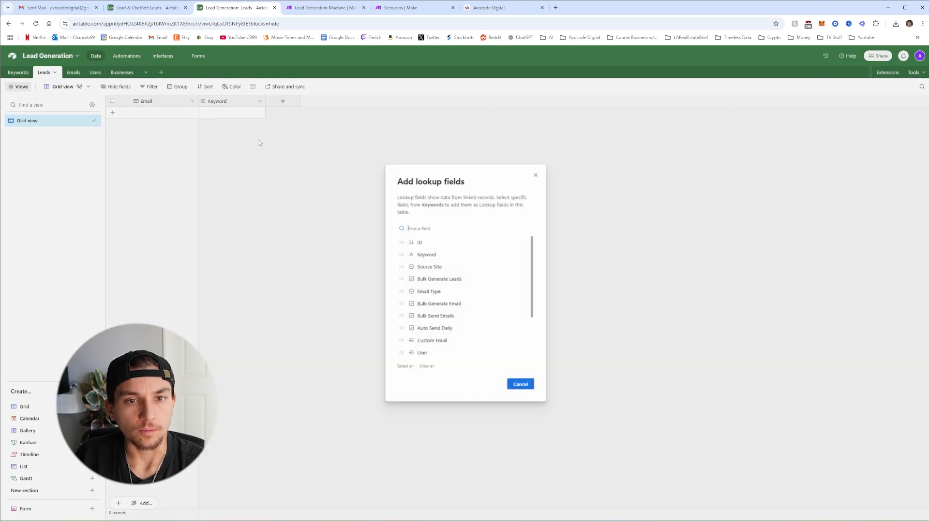
{"action": "left_click", "coordinate": [401, 255]}
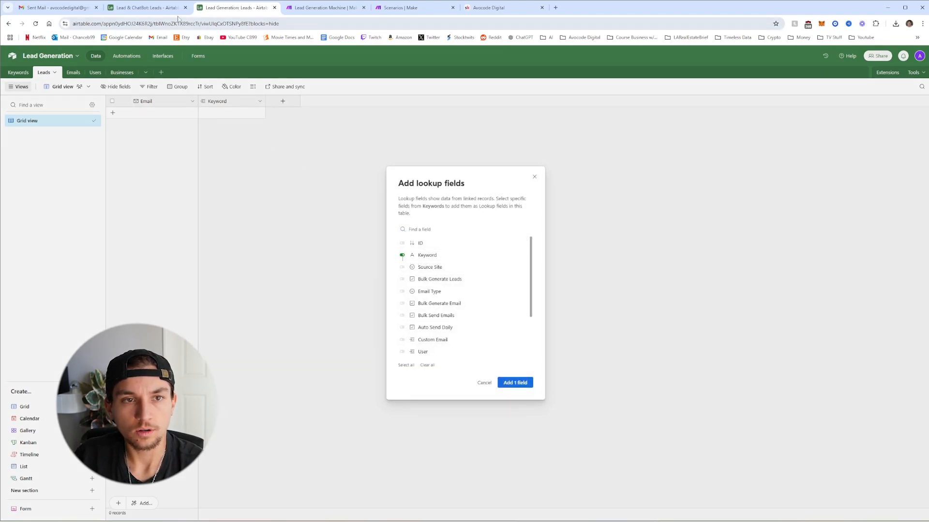
{"action": "left_click", "coordinate": [402, 292]}
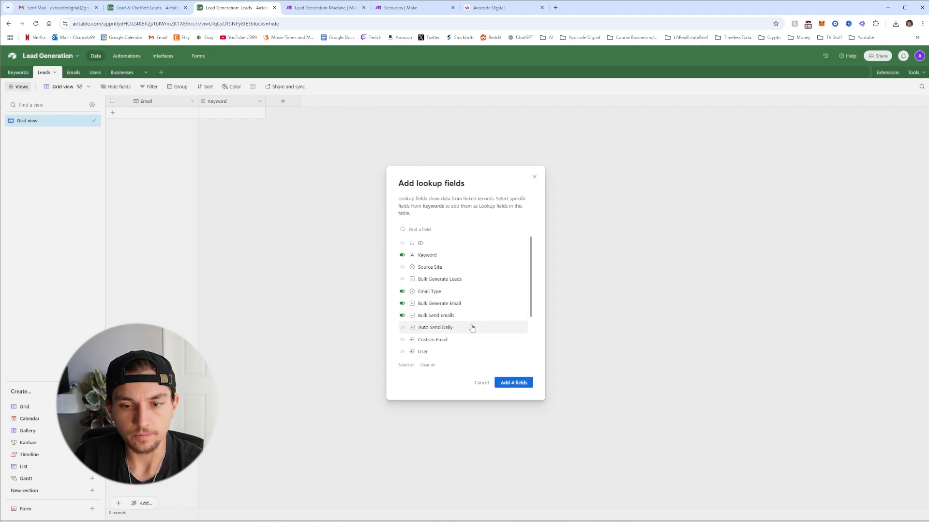
{"action": "scroll", "coordinate": [472, 323], "scroll_direction": "down", "scroll_amount": 2}
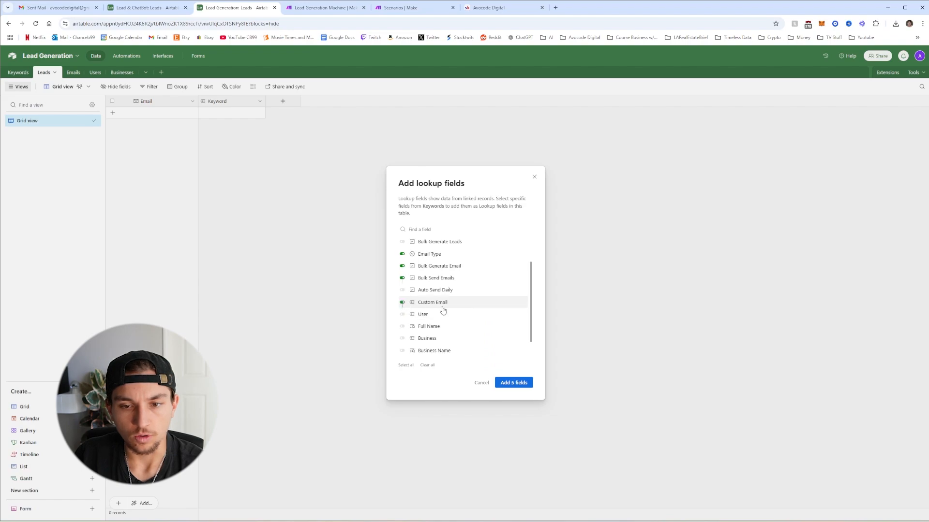
{"action": "scroll", "coordinate": [445, 307], "scroll_direction": "down", "scroll_amount": 1}
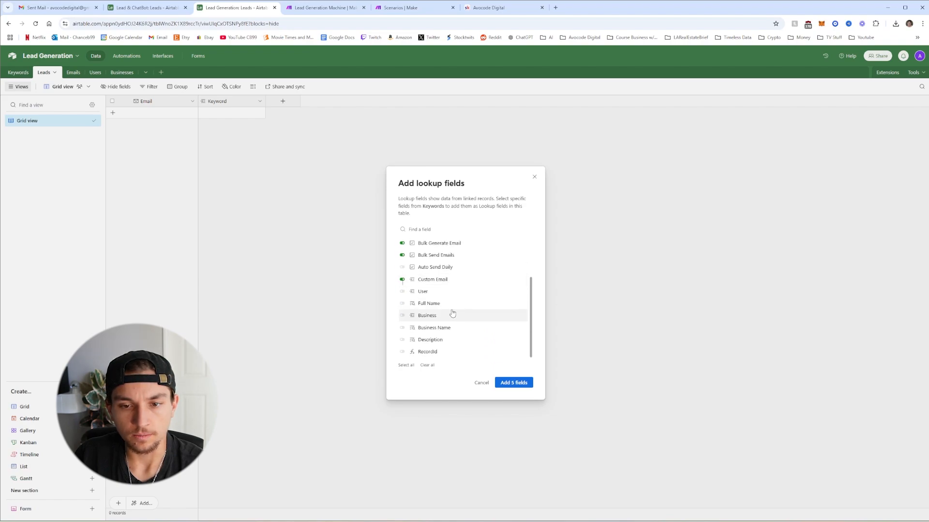
{"action": "left_click", "coordinate": [403, 303]}
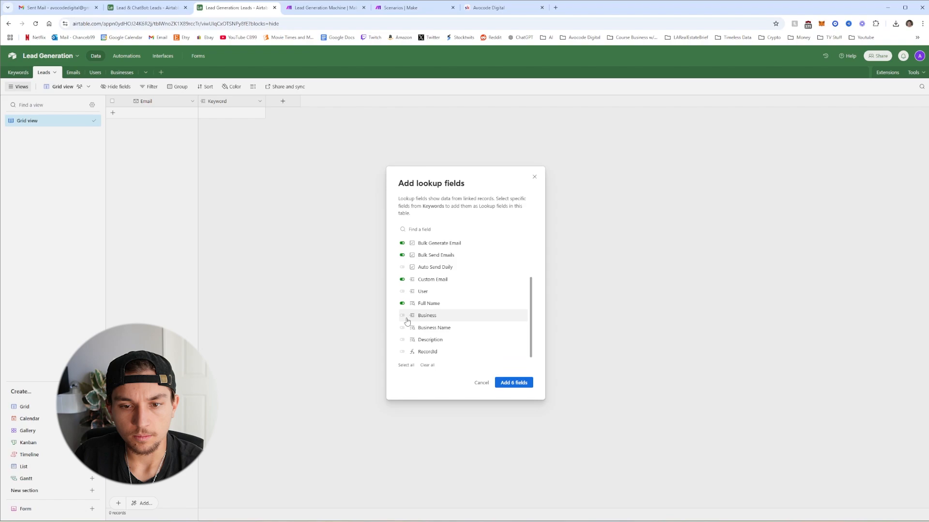
{"action": "left_click", "coordinate": [402, 329]}
{"action": "left_click", "coordinate": [402, 340]}
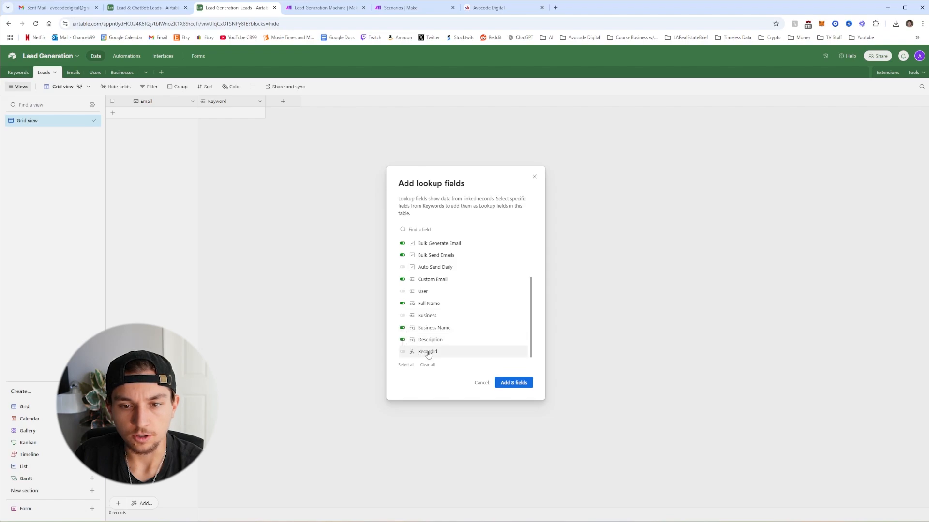
{"action": "left_click", "coordinate": [403, 352]}
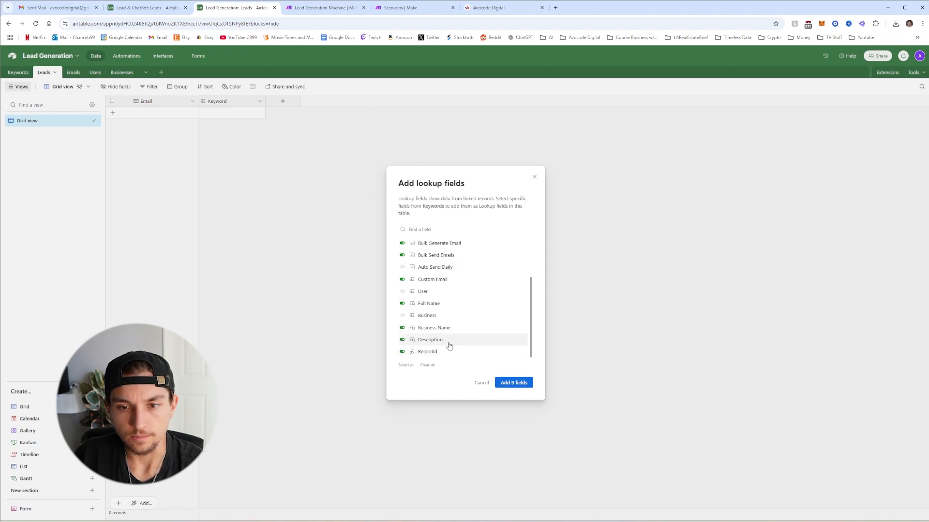
{"action": "scroll", "coordinate": [458, 327], "scroll_direction": "up", "scroll_amount": 2}
{"action": "scroll", "coordinate": [458, 329], "scroll_direction": "down", "scroll_amount": 2}
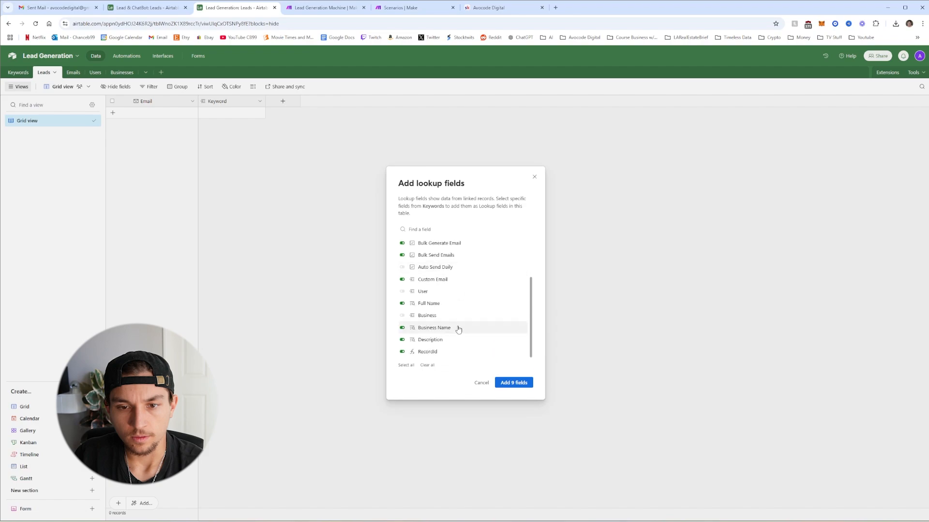
{"action": "scroll", "coordinate": [465, 336], "scroll_direction": "up", "scroll_amount": 3}
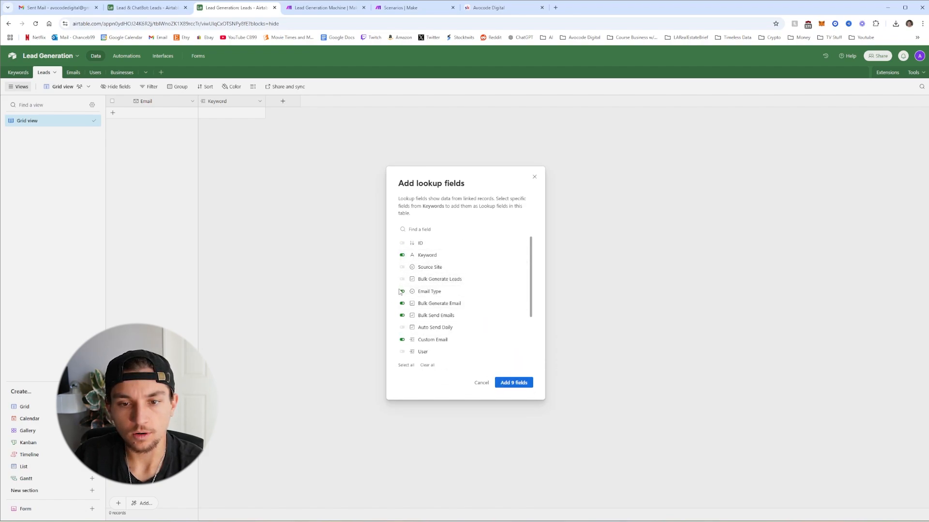
{"action": "scroll", "coordinate": [419, 285], "scroll_direction": "down", "scroll_amount": 2}
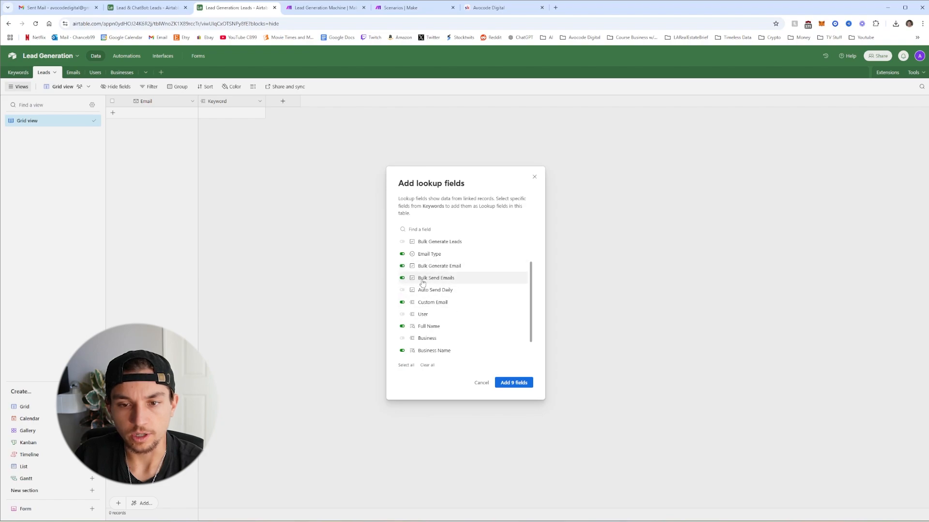
{"action": "scroll", "coordinate": [445, 292], "scroll_direction": "down", "scroll_amount": 1}
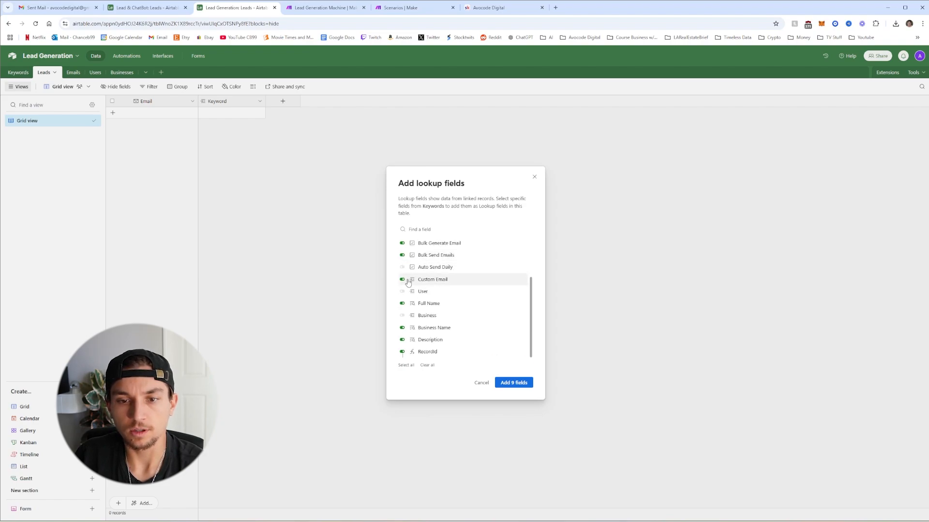
{"action": "left_click", "coordinate": [435, 280]}
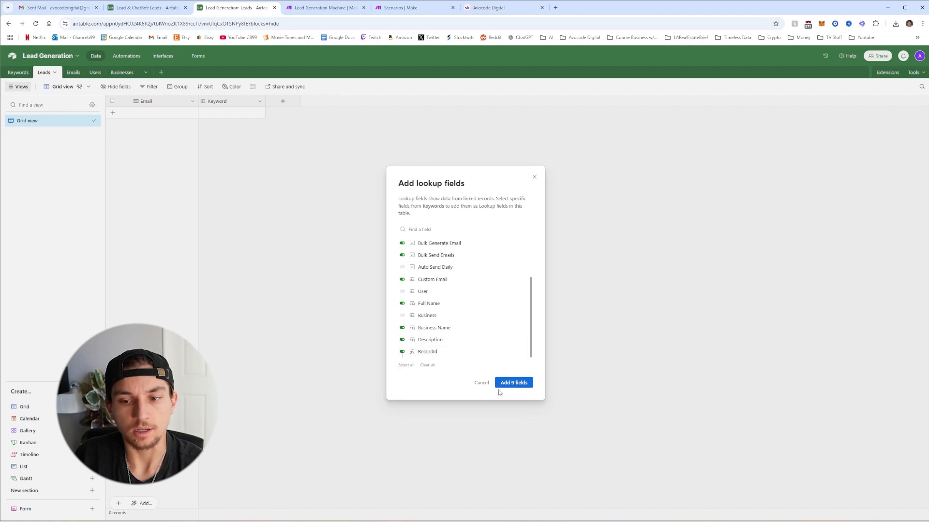
{"action": "left_click", "coordinate": [514, 383]}
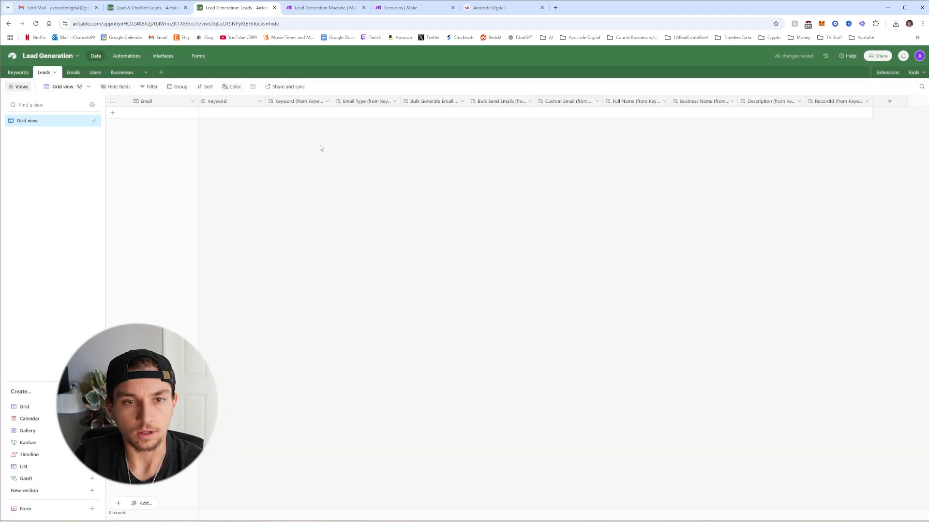
Rename the Keyword lookup to 'Keyword Name' and strip '(from Keyword)' from Email Type
{"action": "left_click", "coordinate": [326, 101]}
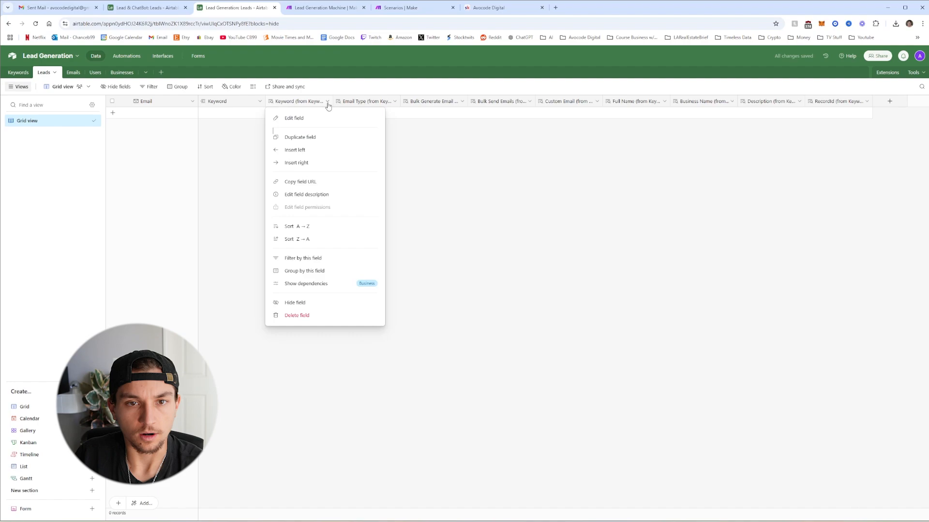
{"action": "left_click", "coordinate": [308, 121]}
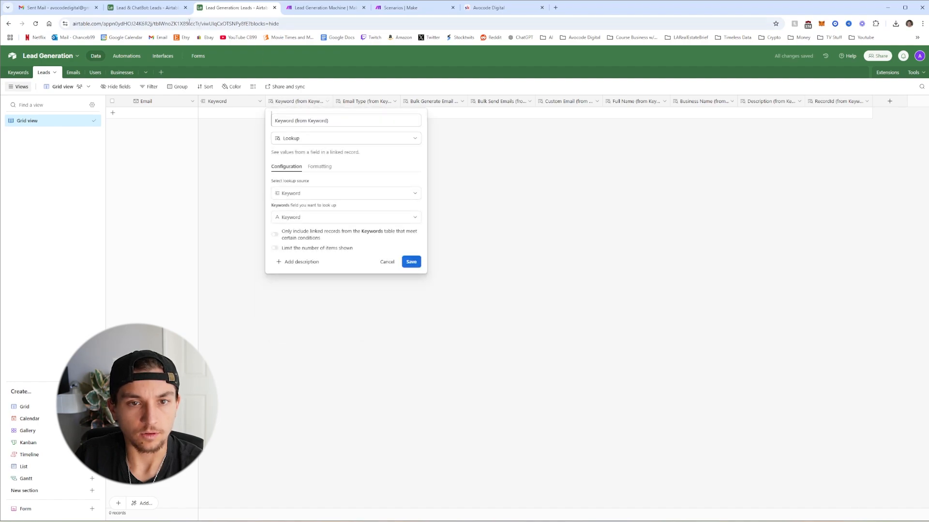
{"action": "left_click_drag", "start_coordinate": [329, 120], "coordinate": [296, 122]}
{"action": "type", "text": "Name"}
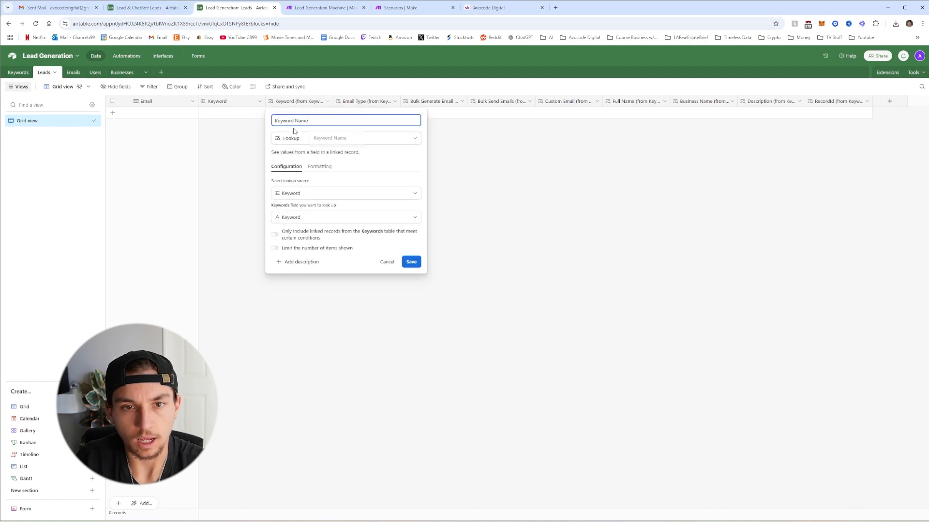
{"action": "key", "text": "Return"}
{"action": "left_click_drag", "start_coordinate": [400, 121], "coordinate": [367, 127]}
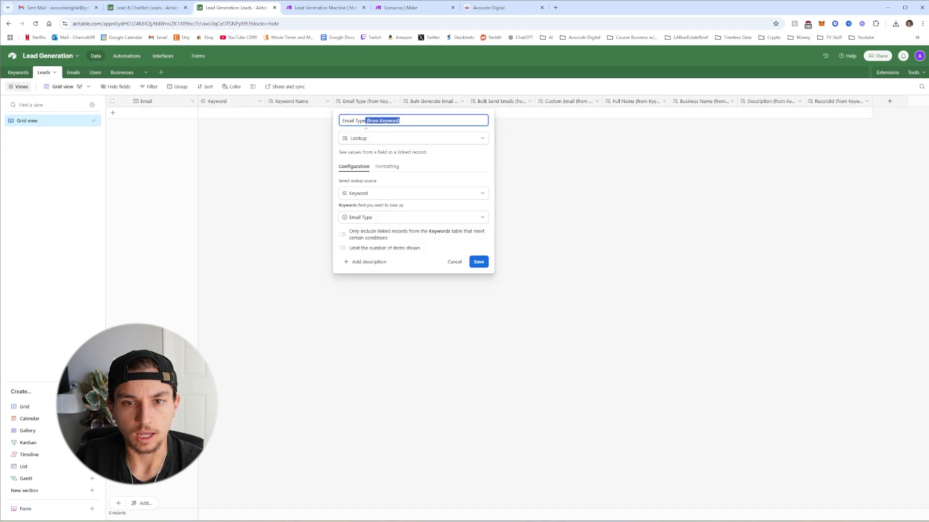
{"action": "key", "text": "BackSpace"}
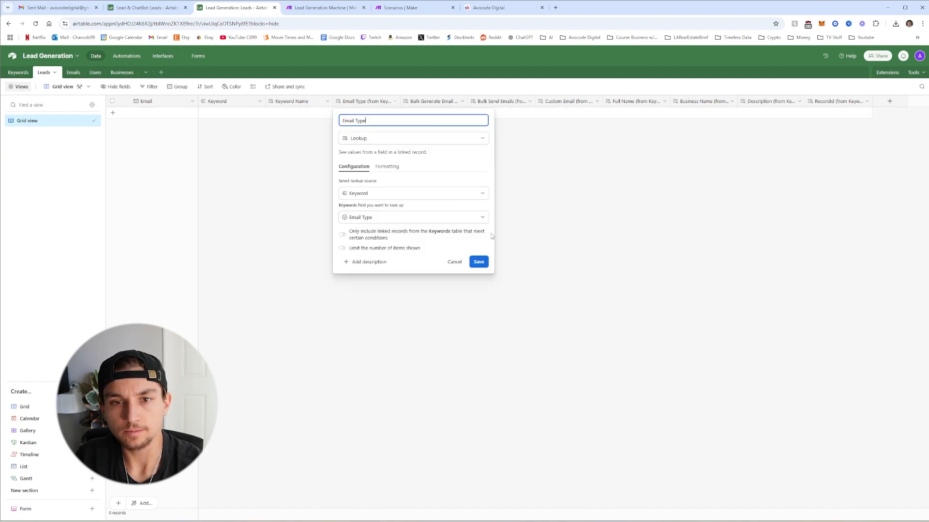
{"action": "left_click", "coordinate": [479, 262]}
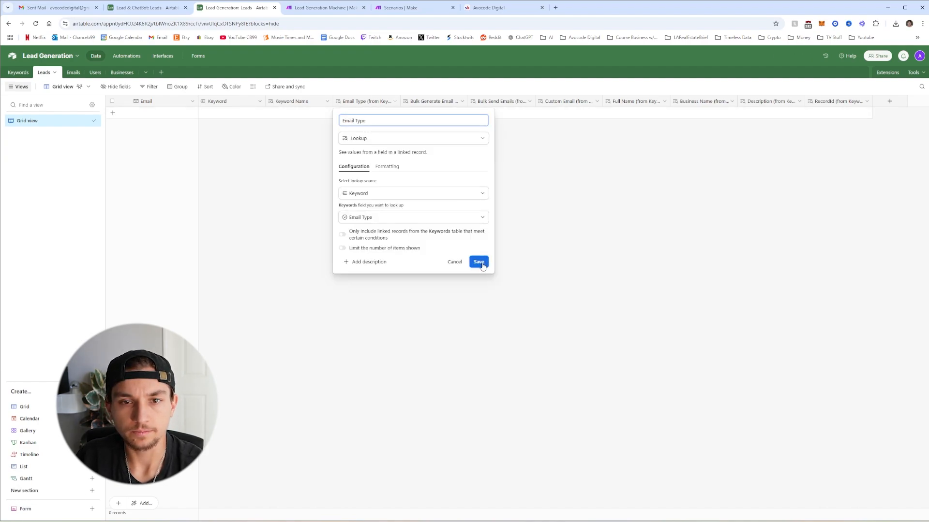
Remove the '(from Keyword)' suffix from Bulk Generate Email and Bulk Send Emails
{"action": "left_click", "coordinate": [459, 105]}
{"action": "left_click", "coordinate": [456, 118]}
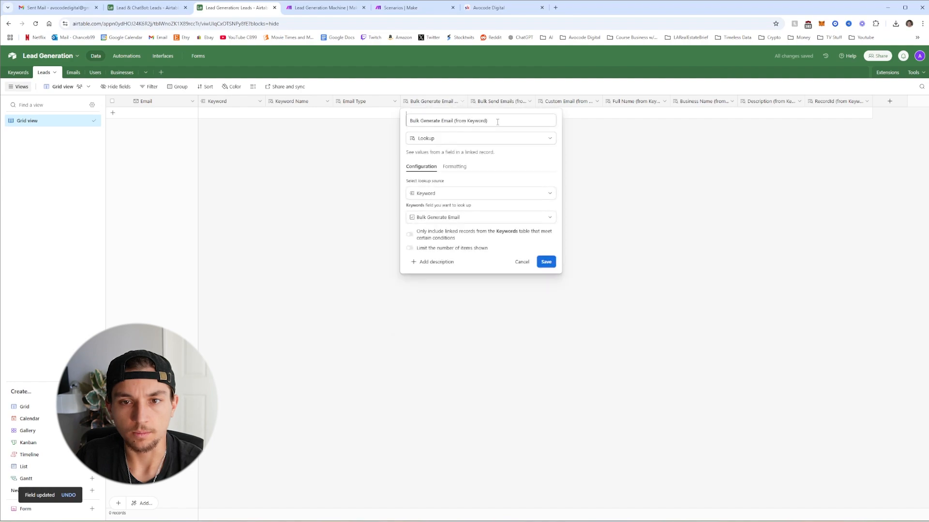
{"action": "left_click_drag", "start_coordinate": [489, 121], "coordinate": [457, 121]}
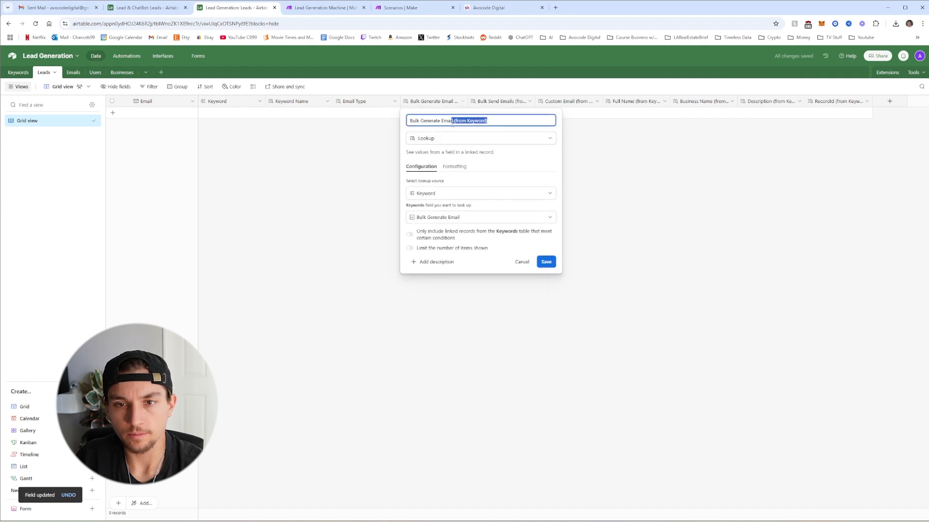
{"action": "key", "text": "BackSpace"}
{"action": "left_click", "coordinate": [546, 262]}
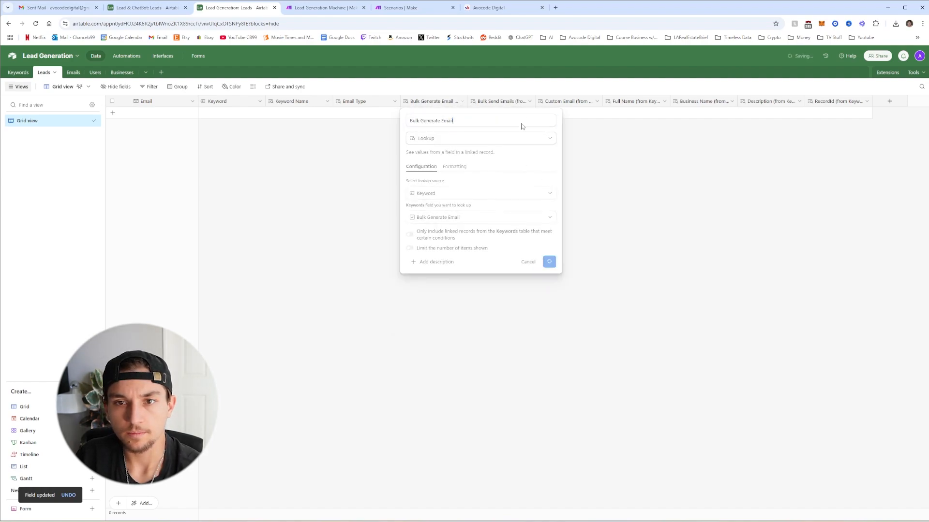
{"action": "left_click", "coordinate": [529, 101]}
{"action": "left_click", "coordinate": [532, 119]}
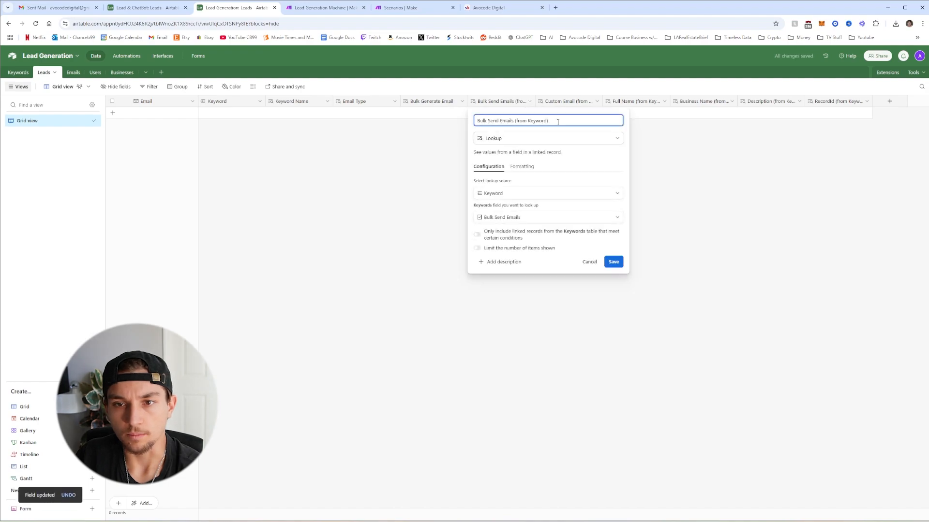
{"action": "left_click_drag", "start_coordinate": [548, 121], "coordinate": [514, 121]}
{"action": "key", "text": "BackSpace"}
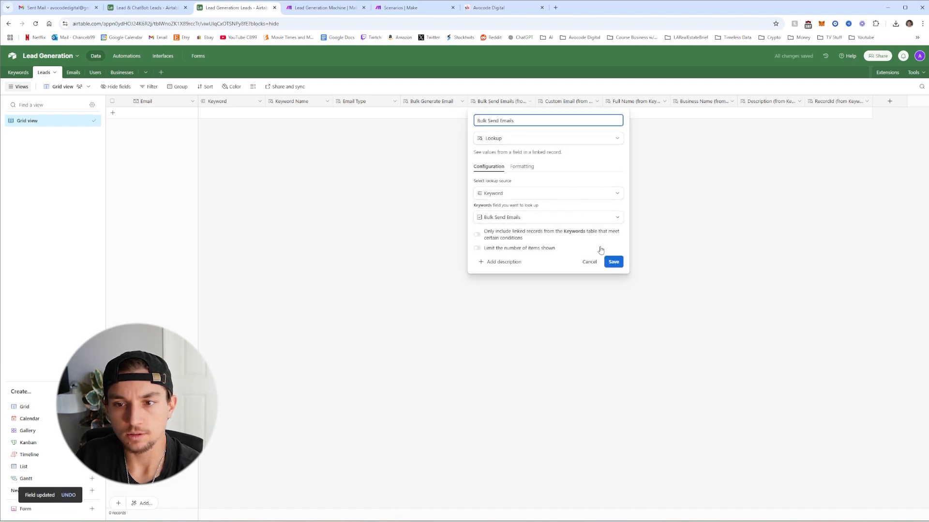
{"action": "left_click", "coordinate": [614, 261]}
Remove the '(from Keyword)' suffix from the Custom Email lookup name
{"action": "left_click", "coordinate": [596, 101]}
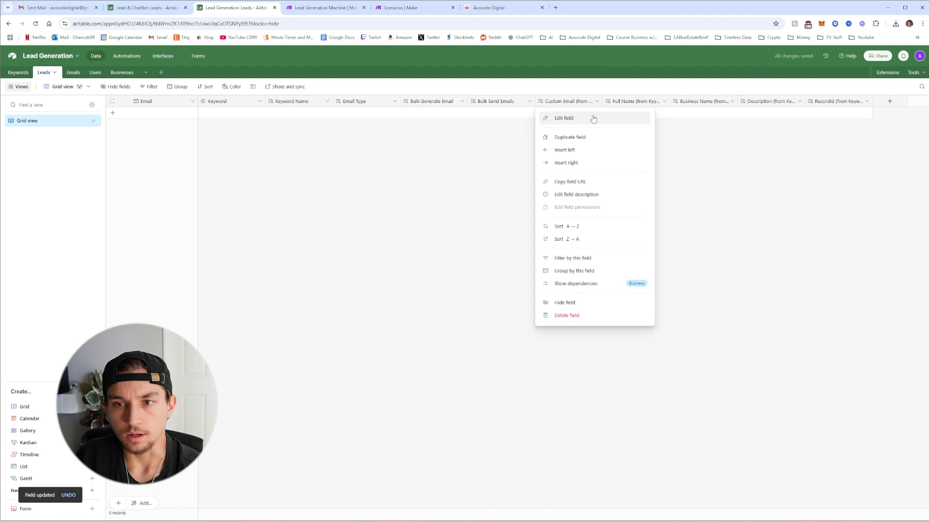
{"action": "left_click", "coordinate": [595, 120]}
{"action": "left_click_drag", "start_coordinate": [609, 121], "coordinate": [577, 122]}
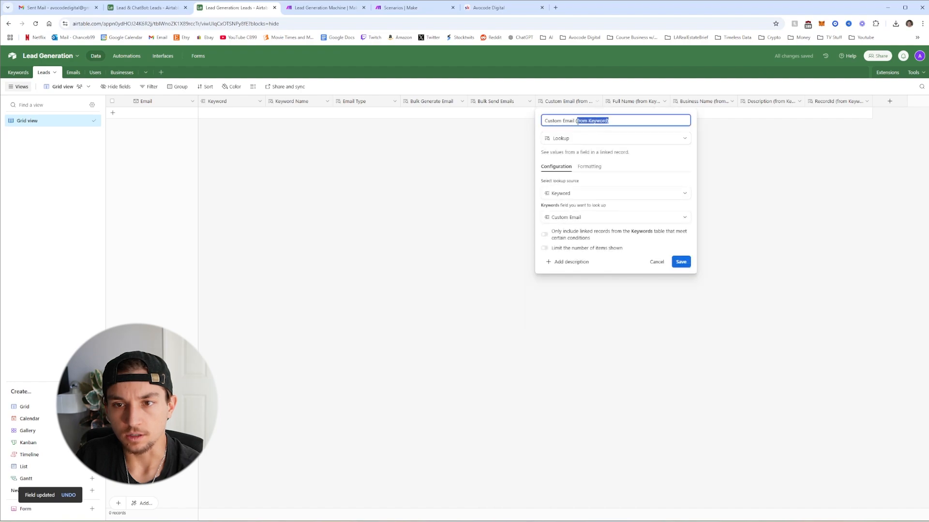
{"action": "key", "text": "BackSpace"}
{"action": "left_click", "coordinate": [681, 262]}
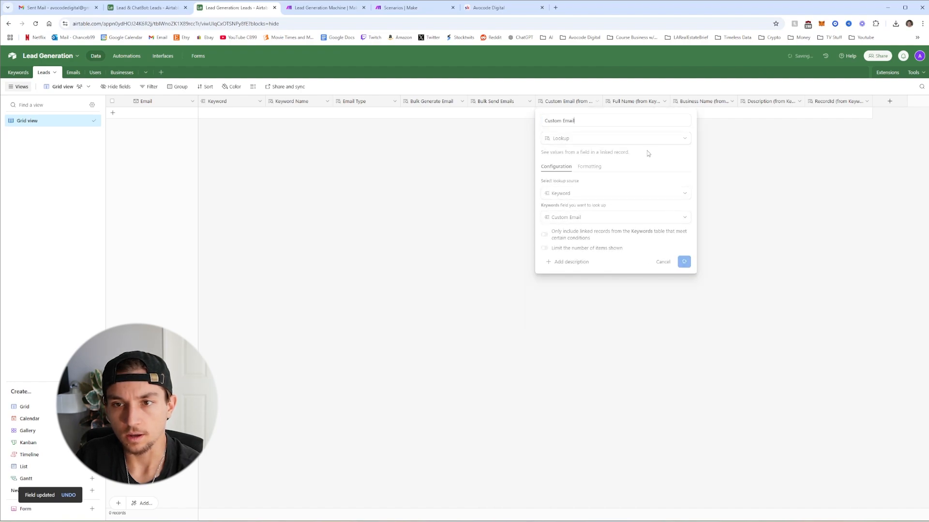
{"action": "left_click", "coordinate": [664, 102]}
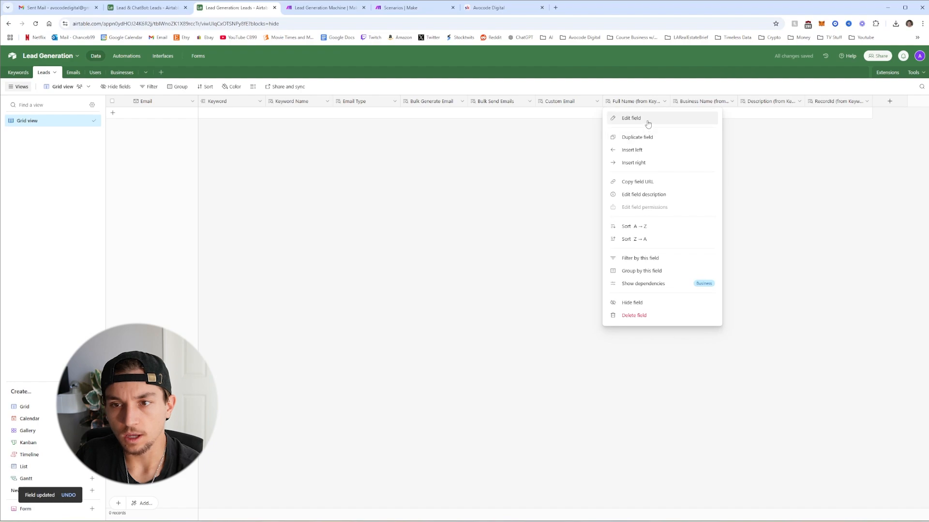
Rename the Full Name and Business Name lookups to 'Sender Full Name' and 'Sender Business Name'
{"action": "left_click", "coordinate": [647, 120]}
{"action": "left_click_drag", "start_coordinate": [659, 121], "coordinate": [603, 121]}
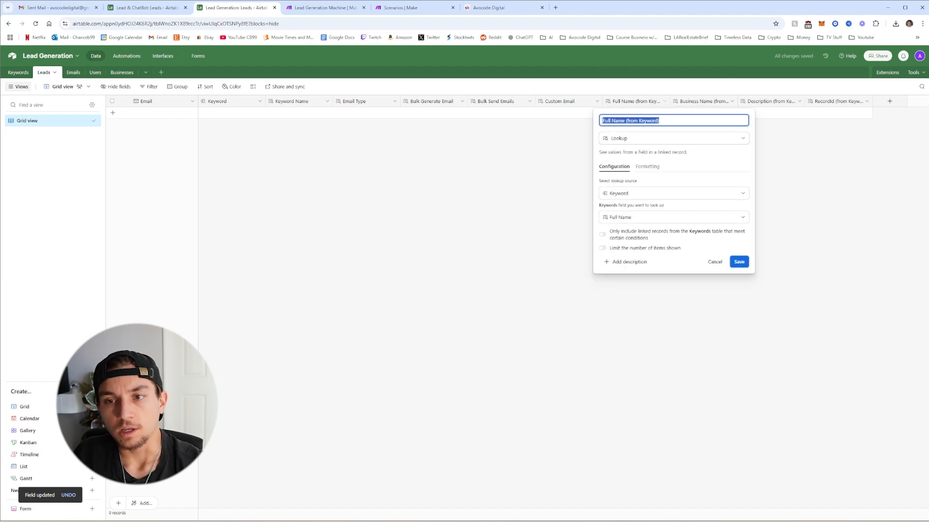
{"action": "type", "text": "Sender"}
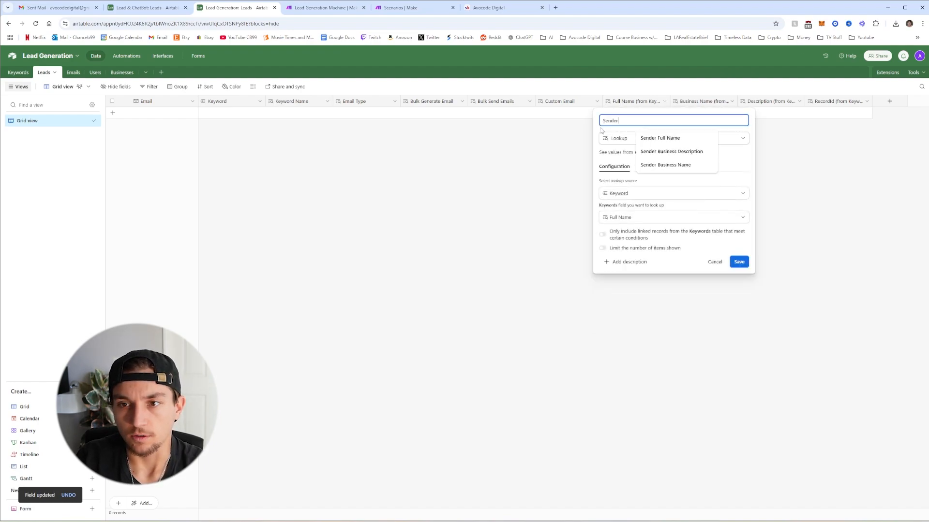
{"action": "type", "text": " Full N"}
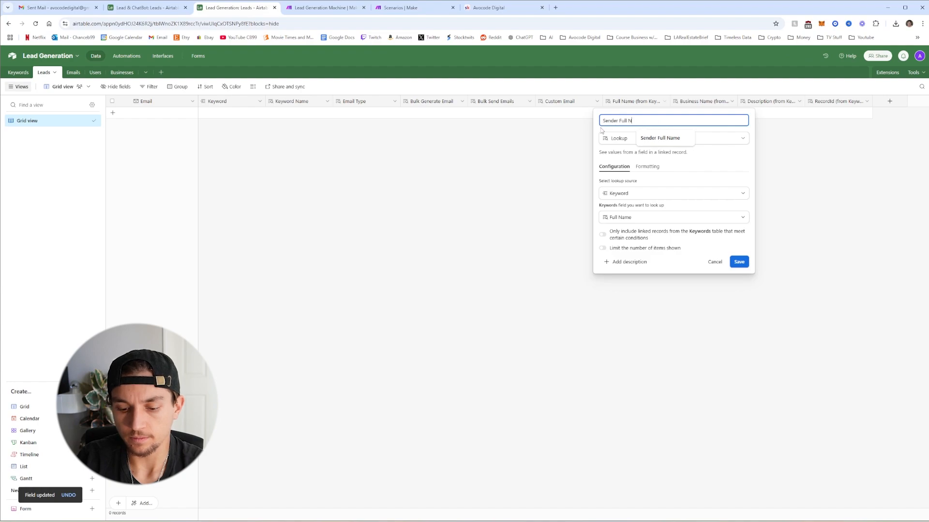
{"action": "type", "text": "ame"}
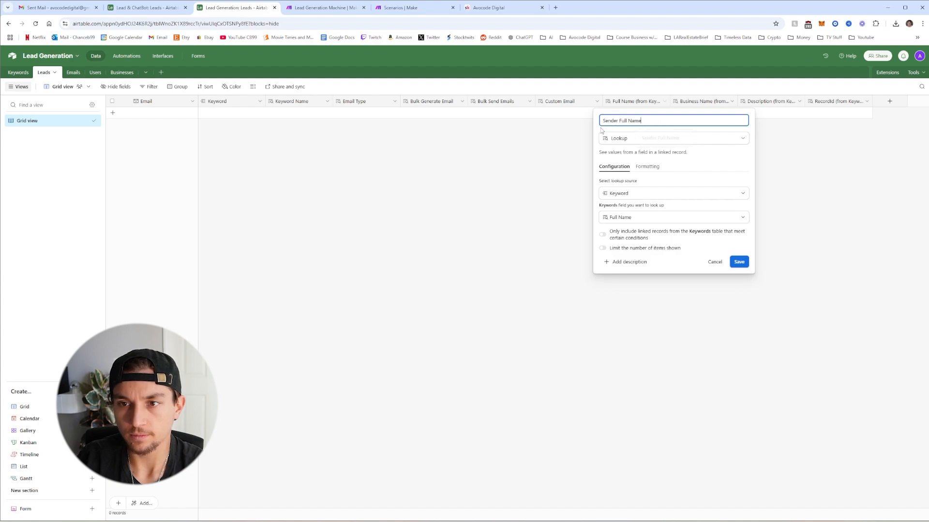
{"action": "left_click", "coordinate": [737, 261]}
{"action": "left_click", "coordinate": [732, 102]}
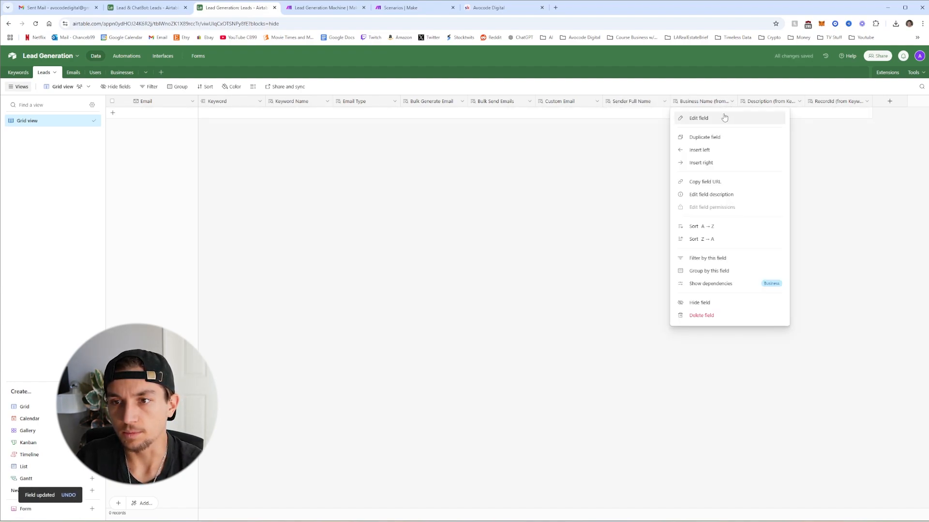
{"action": "left_click", "coordinate": [724, 118]}
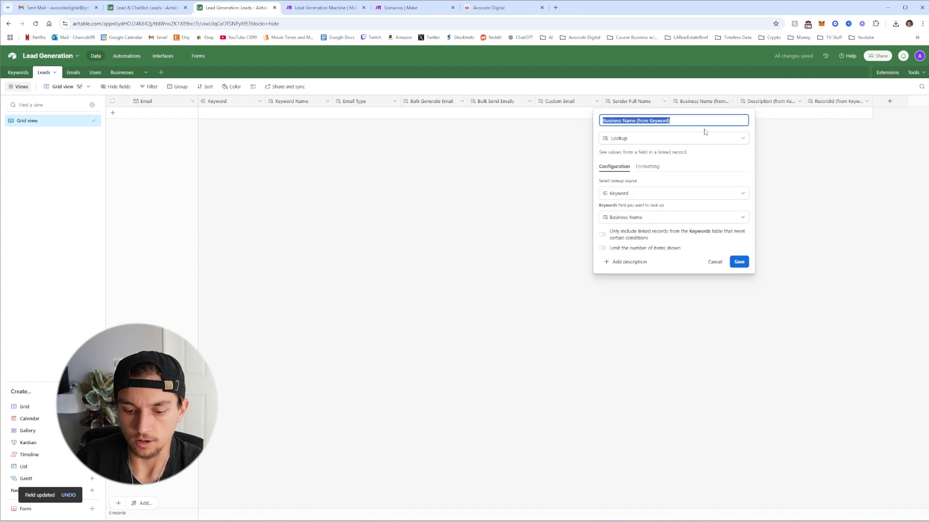
{"action": "key", "text": "Right"}
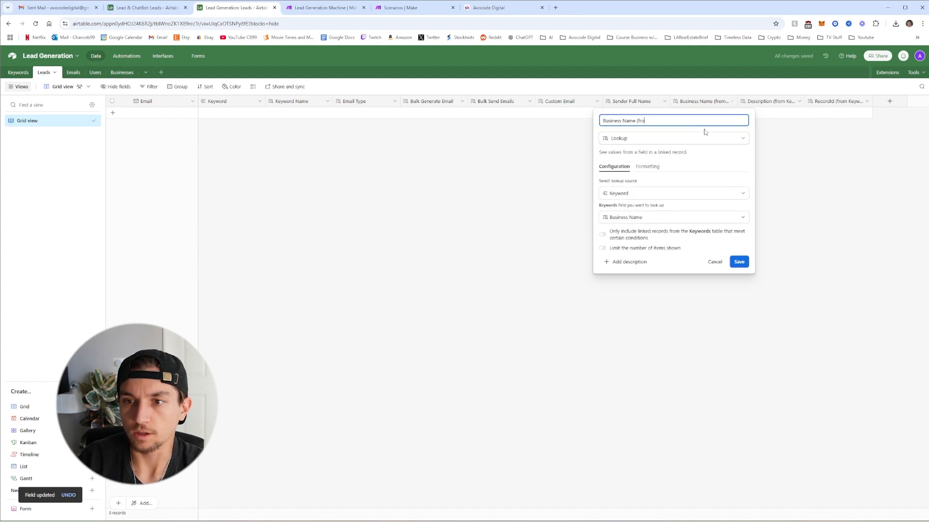
{"action": "key", "text": "BackSpace"}
{"action": "key", "text": "BackSpace"}
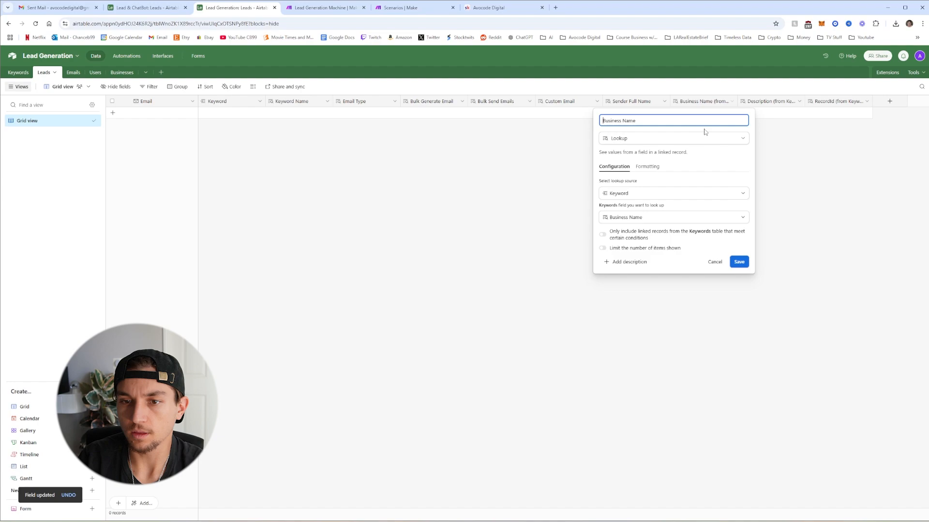
{"action": "type", "text": "Sender"}
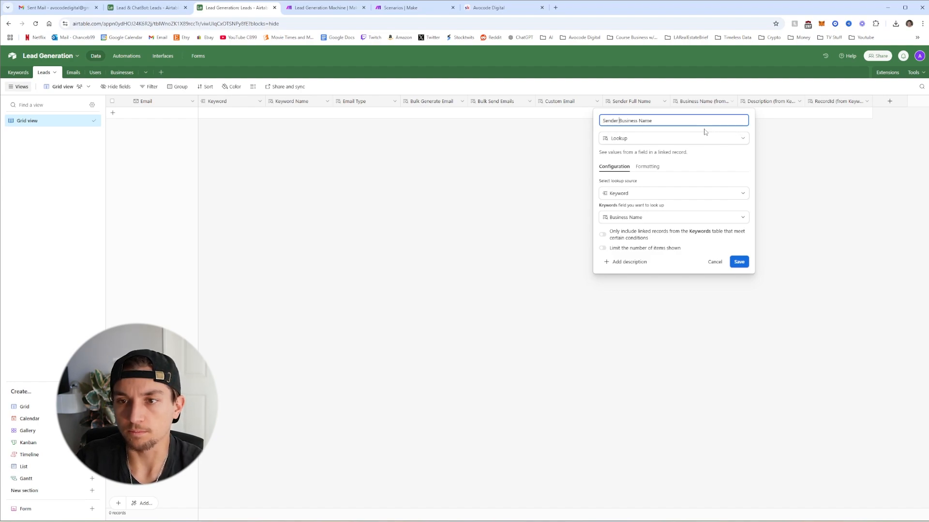
{"action": "left_click", "coordinate": [739, 262]}
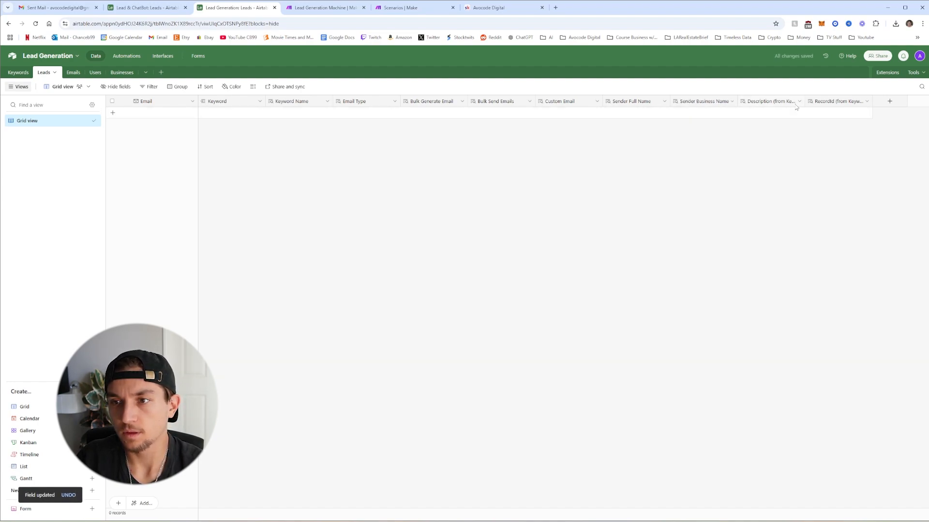
Rename the Description lookup to 'Sender Business Description'
{"action": "left_click", "coordinate": [799, 102]}
{"action": "left_click", "coordinate": [776, 119]}
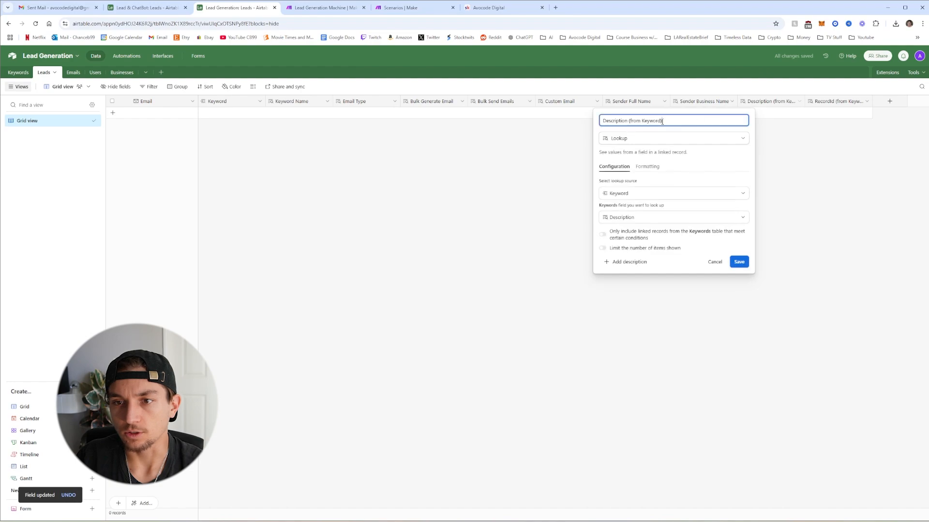
{"action": "left_click_drag", "start_coordinate": [662, 121], "coordinate": [628, 122]}
{"action": "key", "text": "BackSpace"}
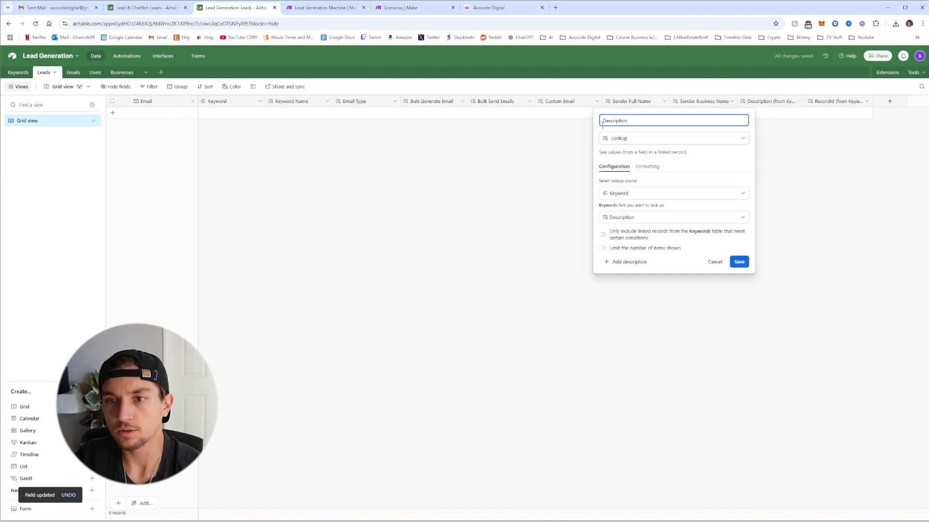
{"action": "left_click", "coordinate": [602, 124]}
{"action": "type", "text": "Sende"}
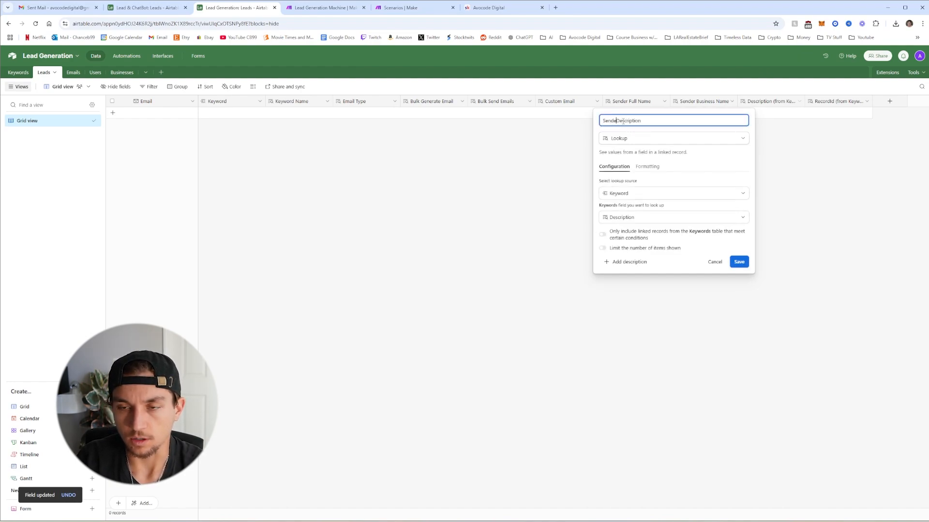
{"action": "type", "text": "r "}
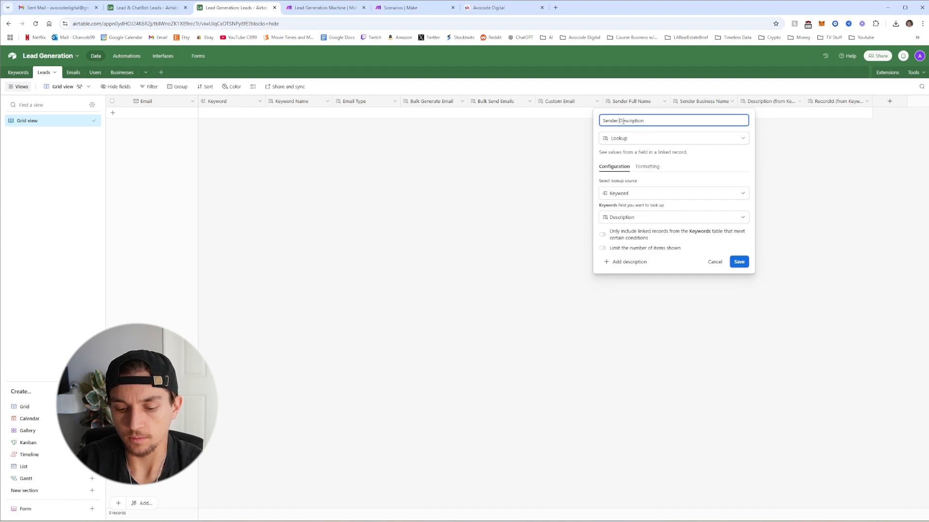
{"action": "type", "text": "Business"}
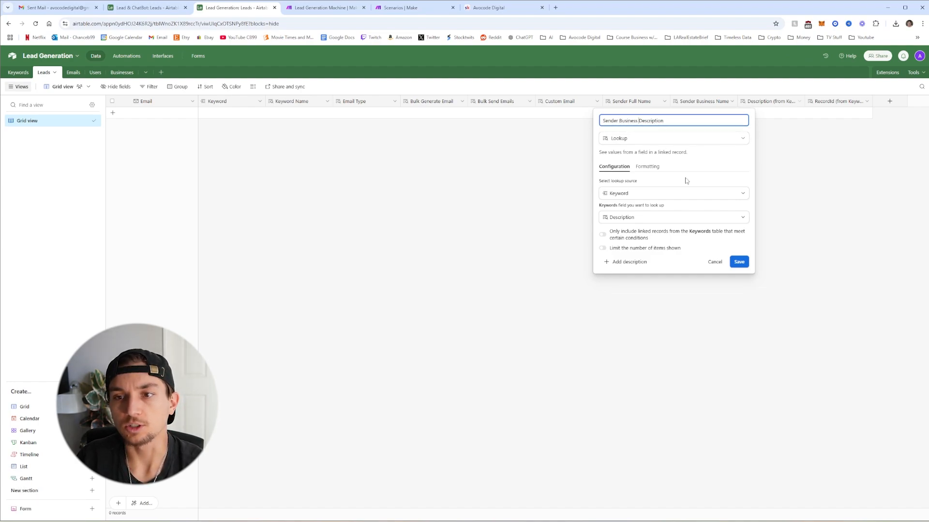
{"action": "left_click", "coordinate": [738, 262]}
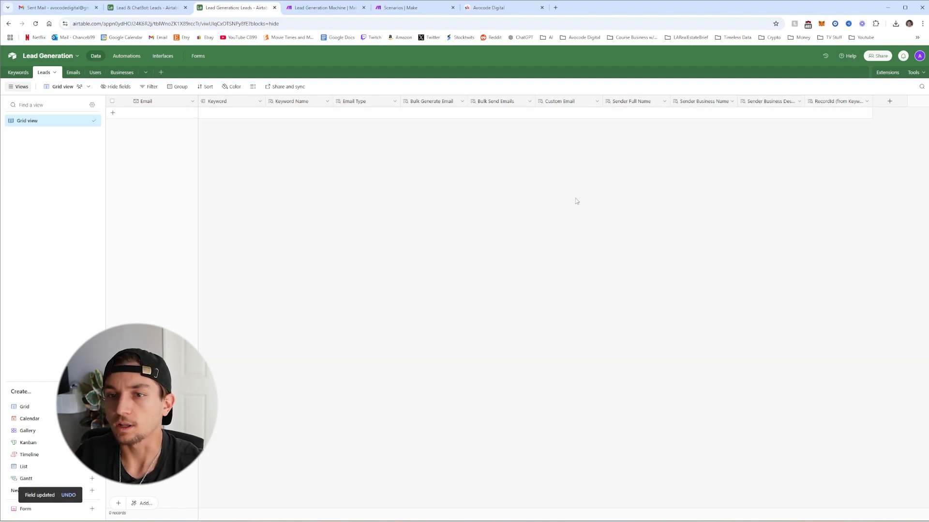
{"action": "right_click", "coordinate": [364, 105]}
Hide Email Type, Bulk Generate Email, Bulk Send Emails, Custom Email and RecordId, leaving five hidden fields
{"action": "left_click", "coordinate": [381, 307]}
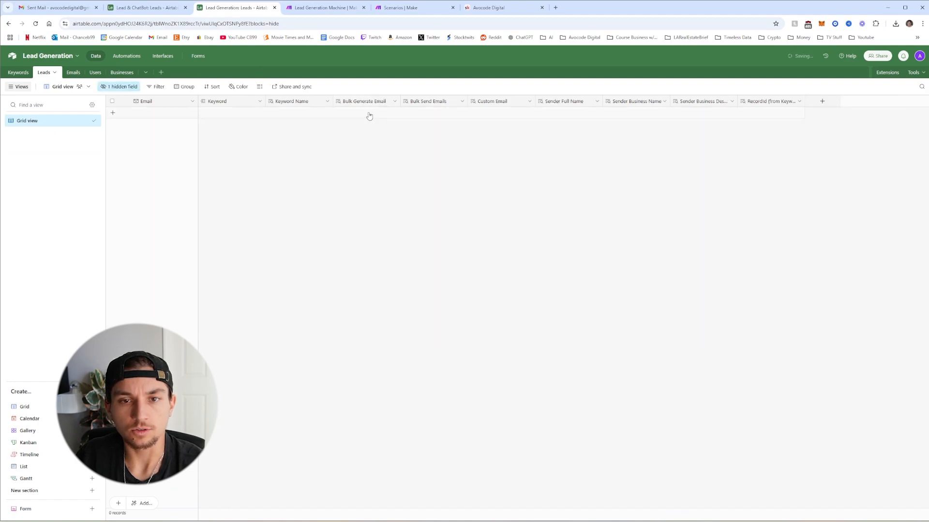
{"action": "right_click", "coordinate": [369, 103]}
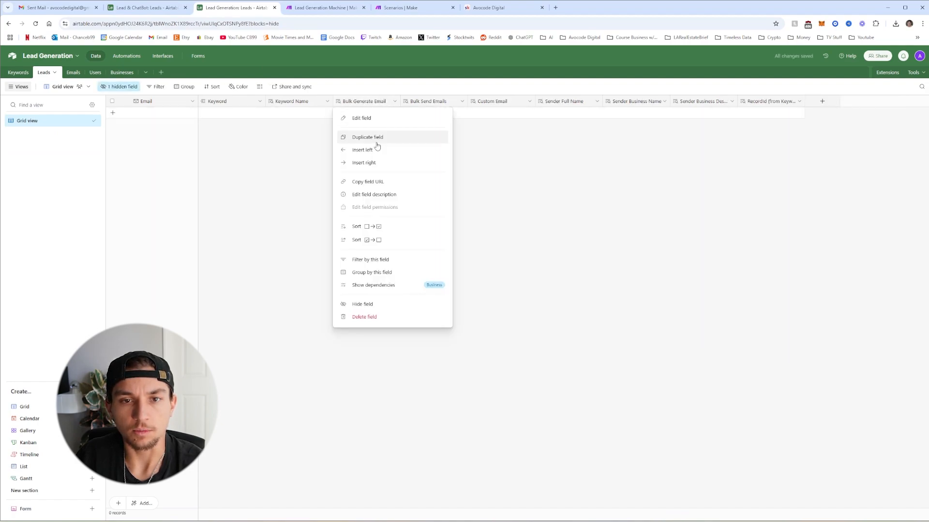
{"action": "left_click", "coordinate": [372, 305]}
{"action": "right_click", "coordinate": [348, 101]}
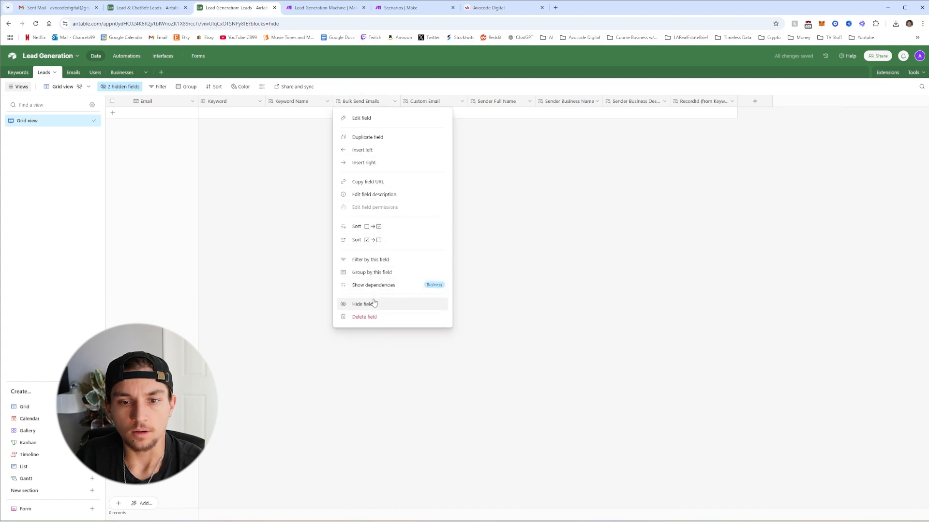
{"action": "left_click", "coordinate": [372, 305]}
{"action": "right_click", "coordinate": [371, 105]}
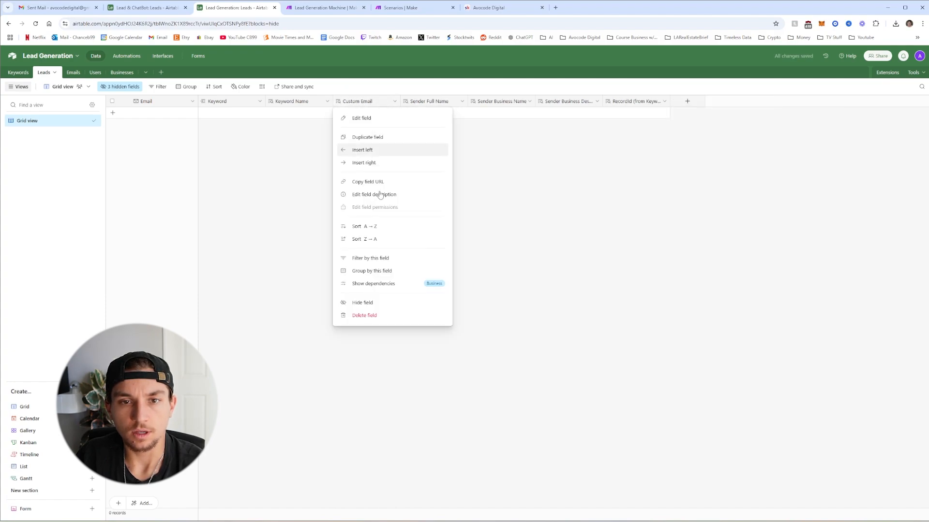
{"action": "left_click", "coordinate": [382, 305]}
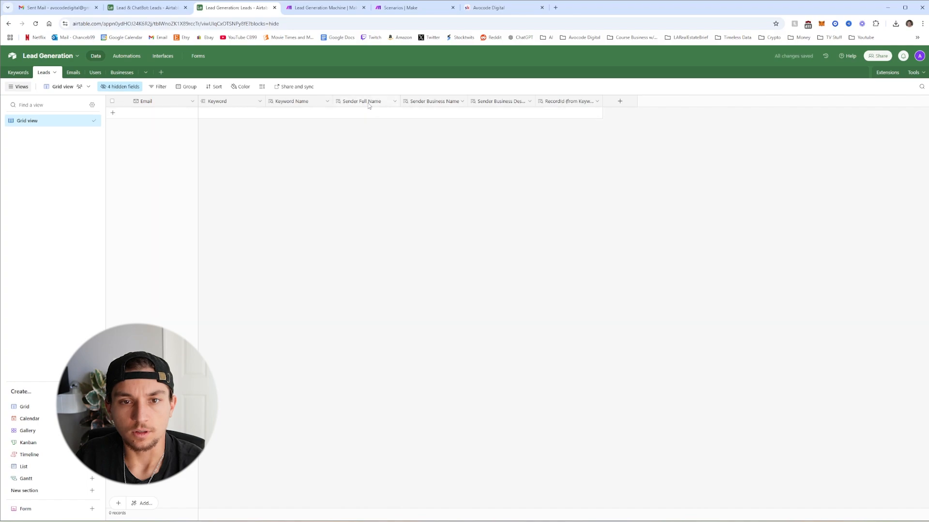
{"action": "right_click", "coordinate": [563, 104]}
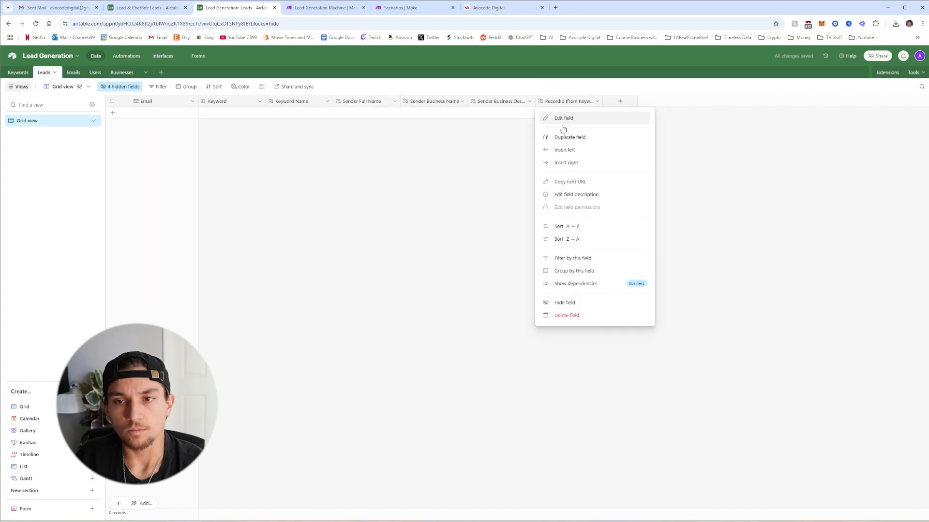
{"action": "left_click", "coordinate": [569, 302]}
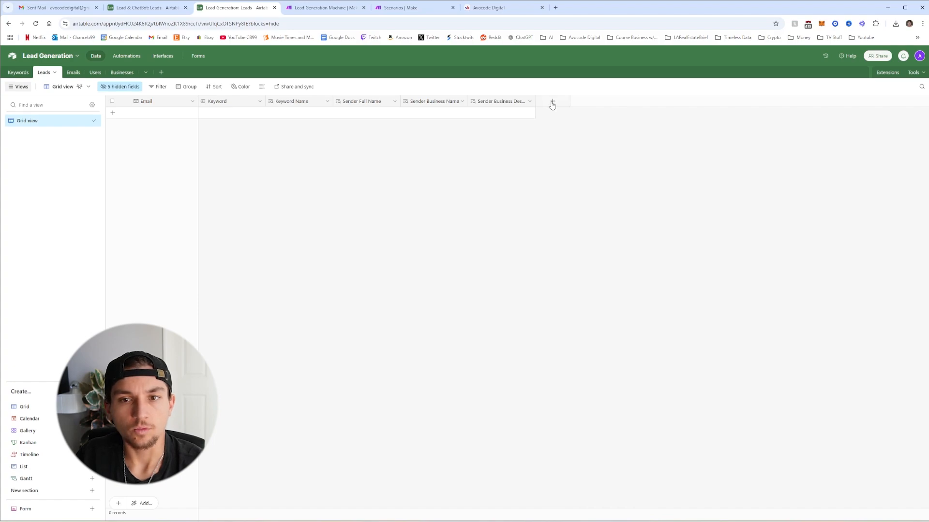
Add a single line text field named 'Lead Full Name' to the Leads table
{"action": "left_click", "coordinate": [552, 102]}
{"action": "left_click", "coordinate": [580, 168]}
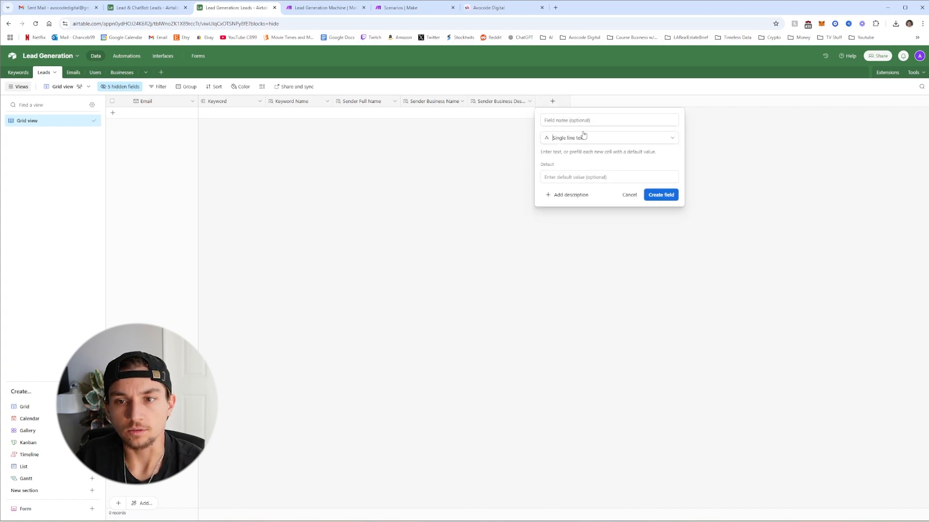
{"action": "left_click", "coordinate": [581, 121]}
{"action": "type", "text": "Lead"}
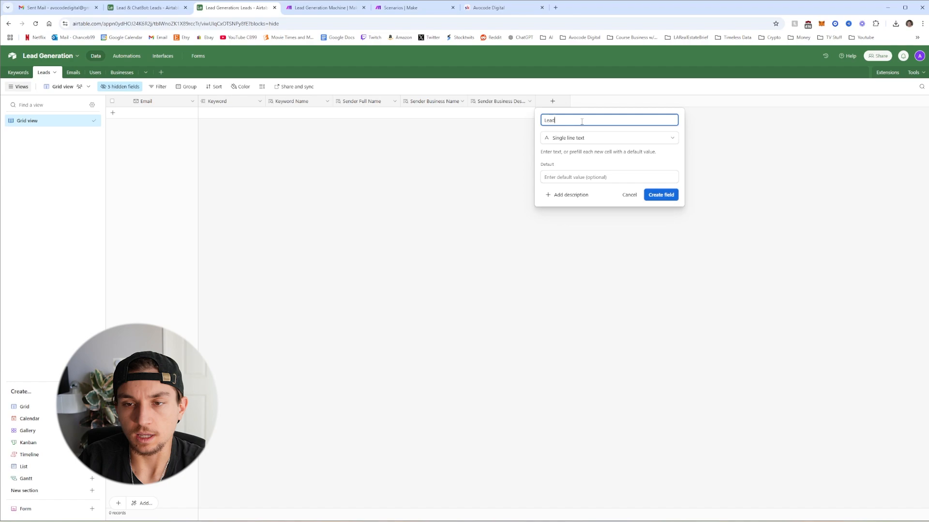
{"action": "type", "text": " Full Name"}
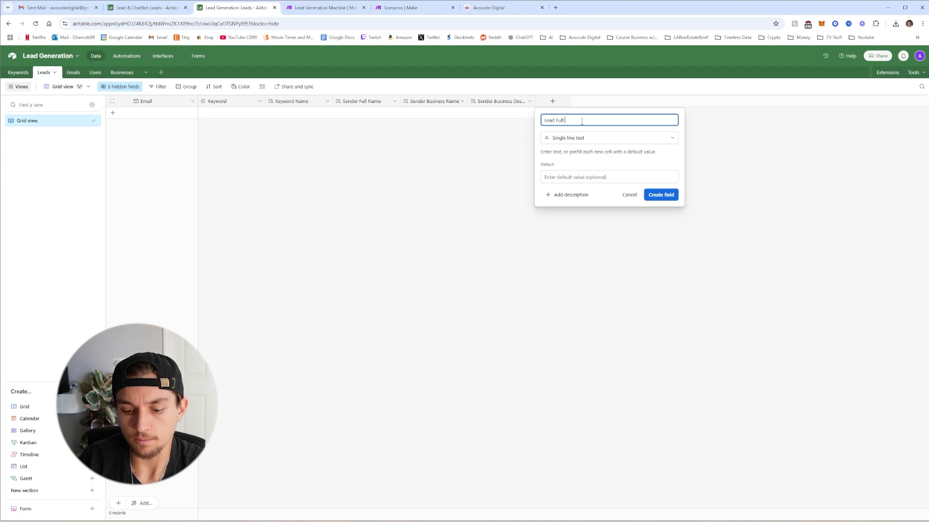
{"action": "left_click", "coordinate": [674, 195]}
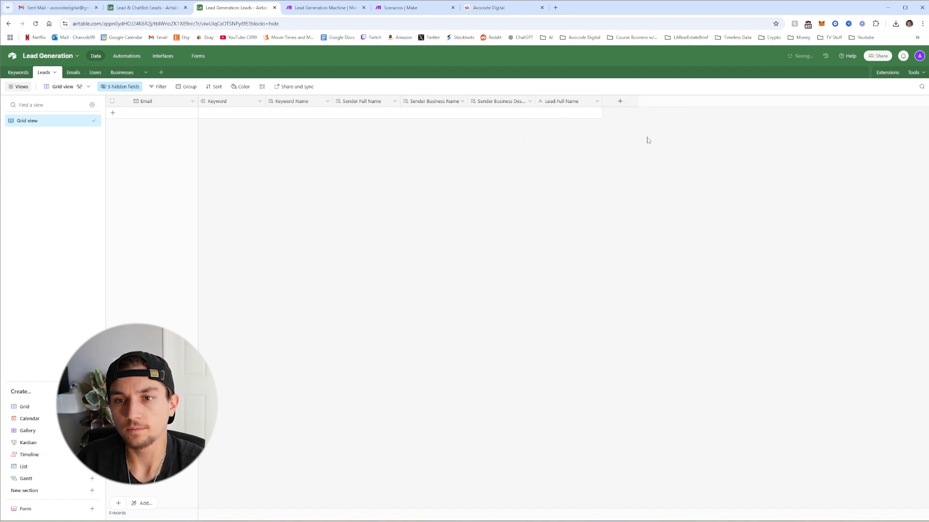
Add a single line text field named 'Lead Company Name'
{"action": "left_click", "coordinate": [625, 105]}
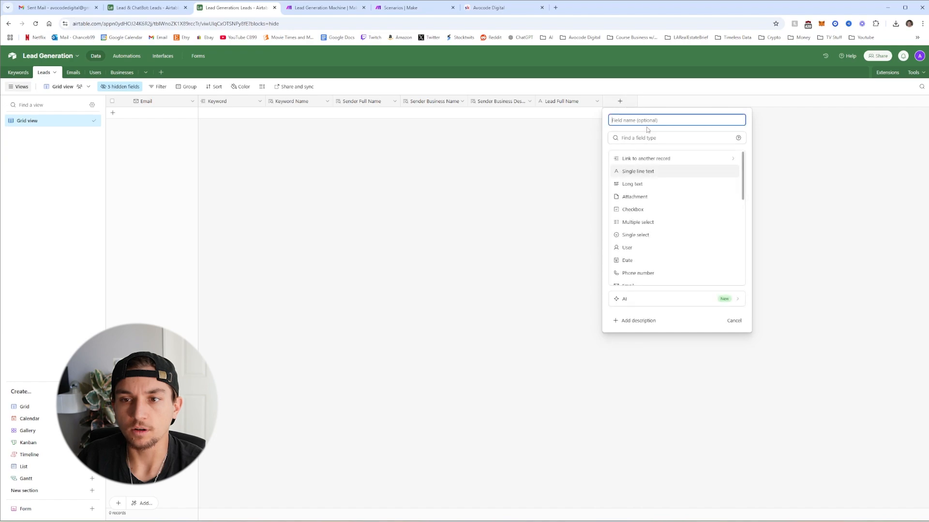
{"action": "type", "text": "Le"}
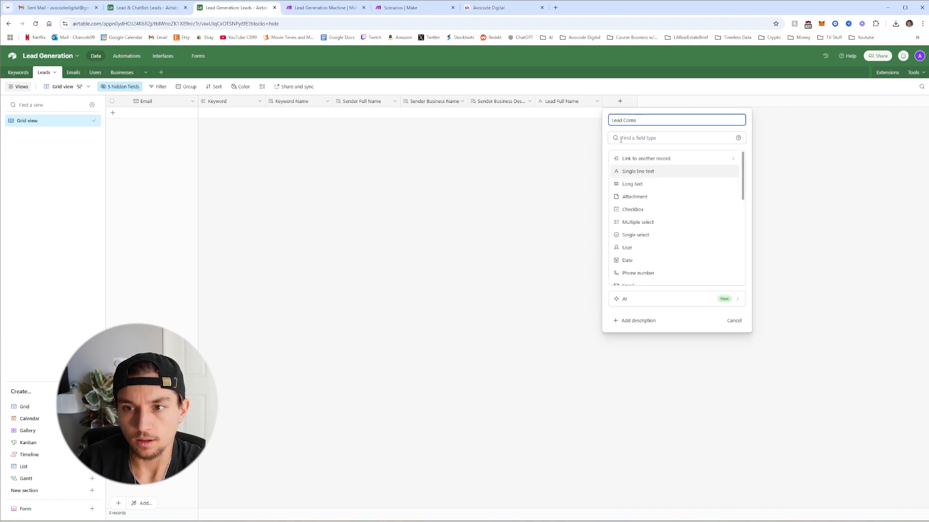
{"action": "type", "text": "ad Company Name"}
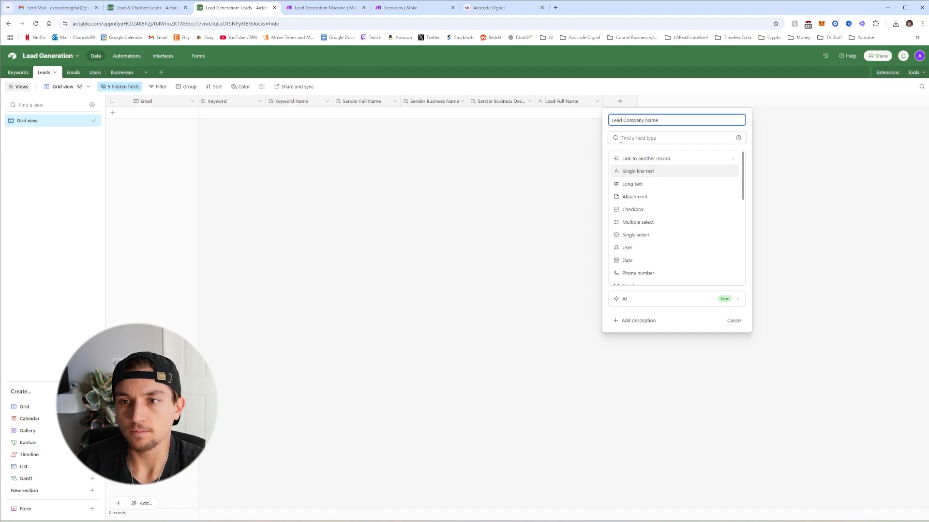
{"action": "left_click", "coordinate": [643, 171]}
{"action": "left_click", "coordinate": [722, 199]}
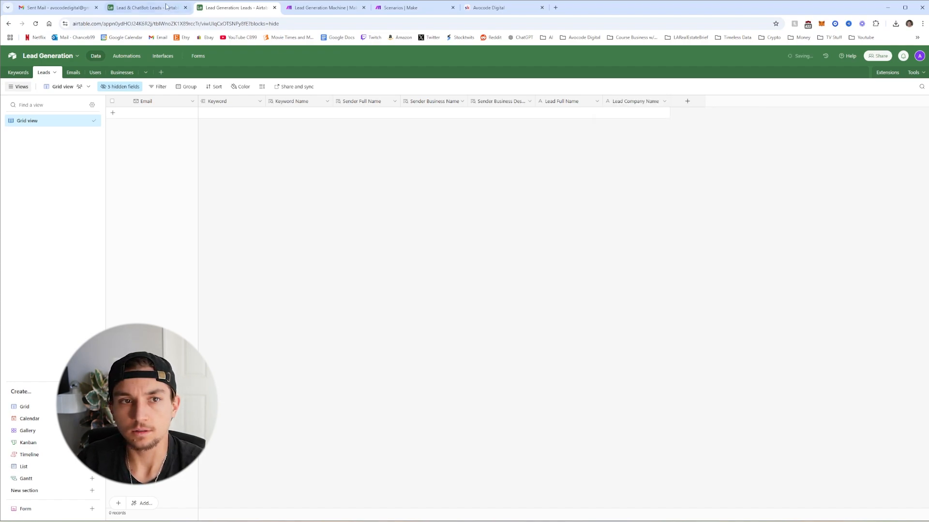
Back in the Lead Generation base, add a single line text field 'Lead Website'
{"action": "left_click", "coordinate": [145, 8]}
{"action": "left_click", "coordinate": [213, 8]}
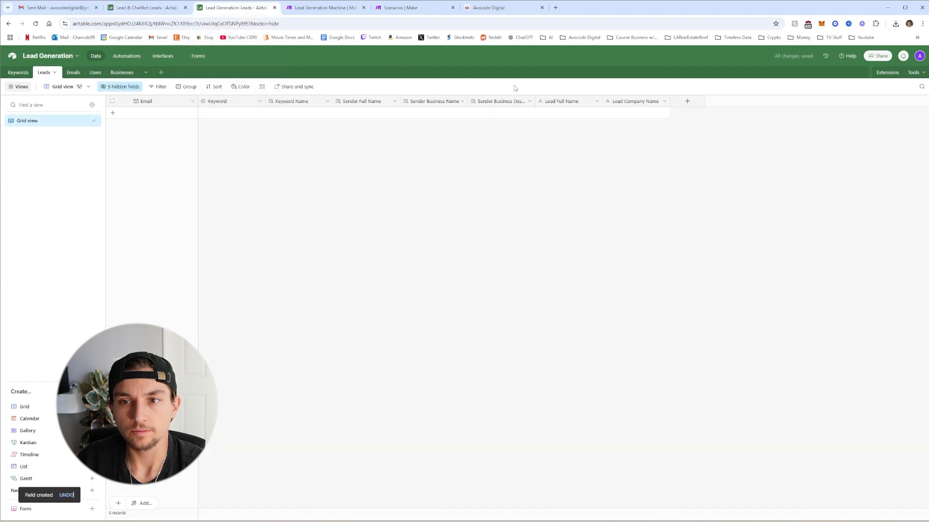
{"action": "left_click", "coordinate": [687, 101]}
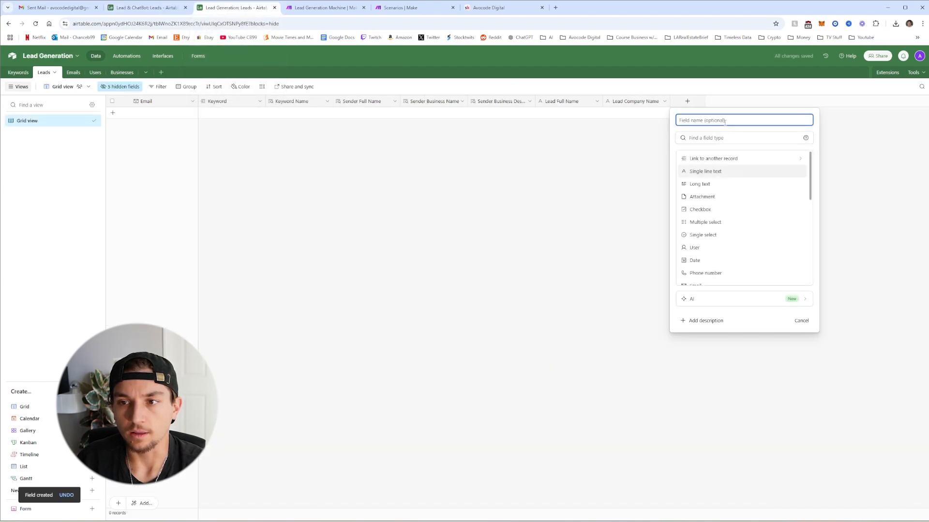
{"action": "type", "text": "Lead"}
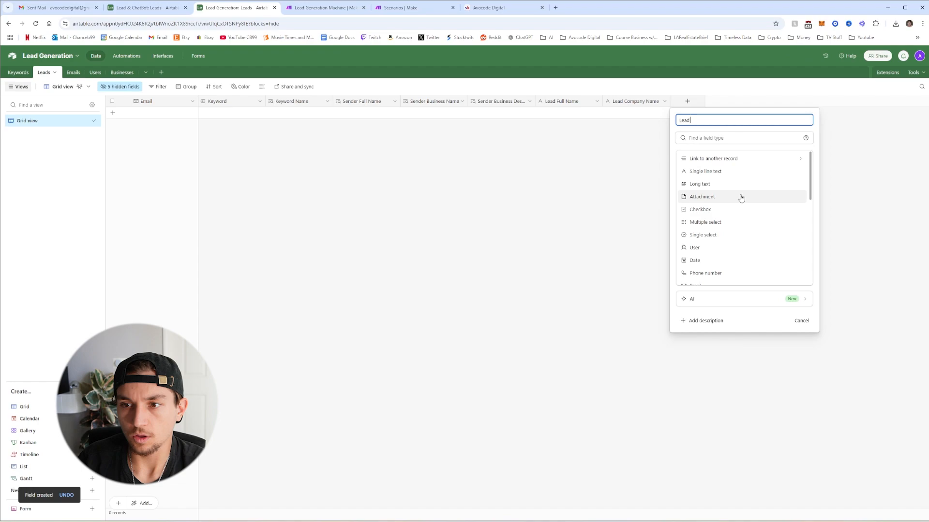
{"action": "type", "text": " Website"}
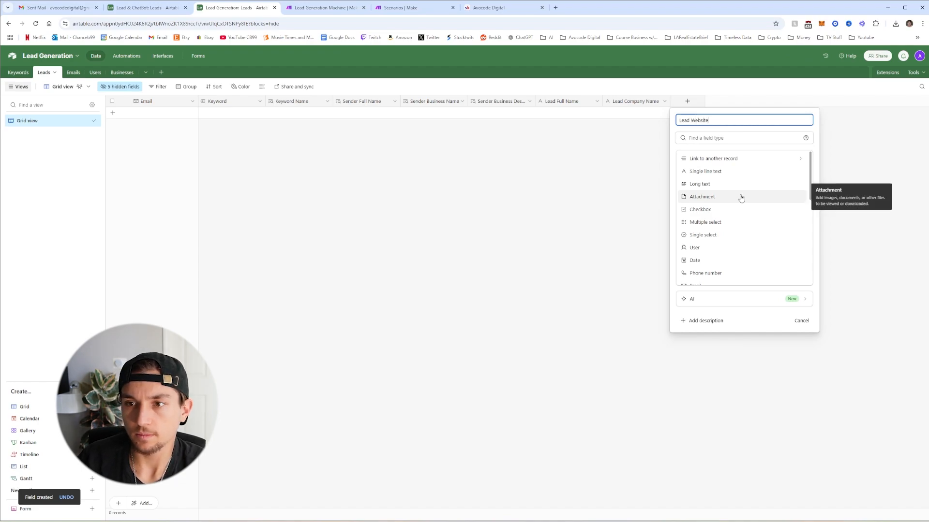
{"action": "left_click", "coordinate": [699, 172]}
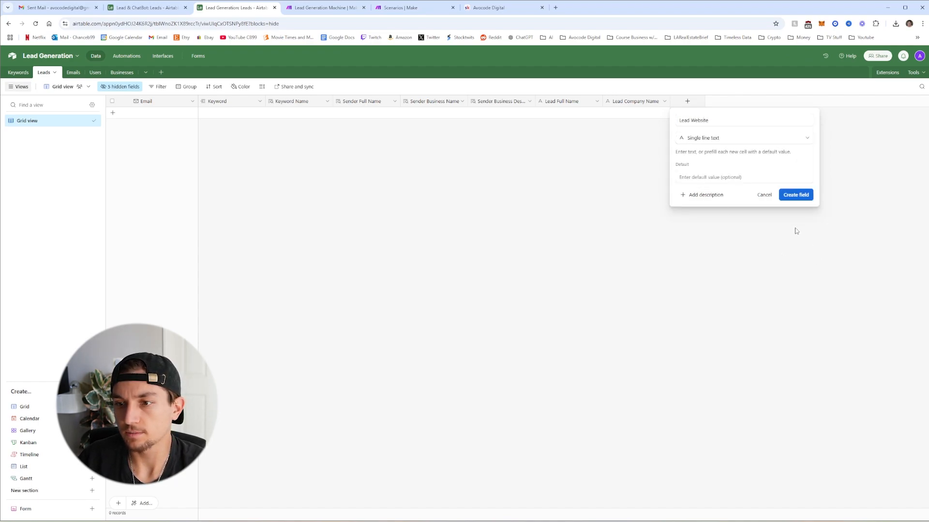
{"action": "left_click", "coordinate": [790, 195]}
Add a 'Lead Phone Number' field of type Phone number
{"action": "left_click", "coordinate": [756, 102]}
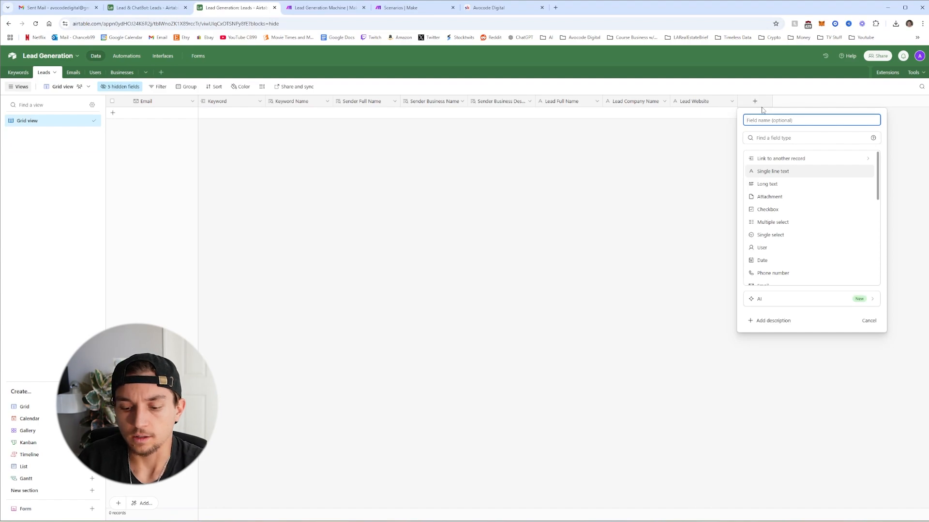
{"action": "type", "text": "Lead P"}
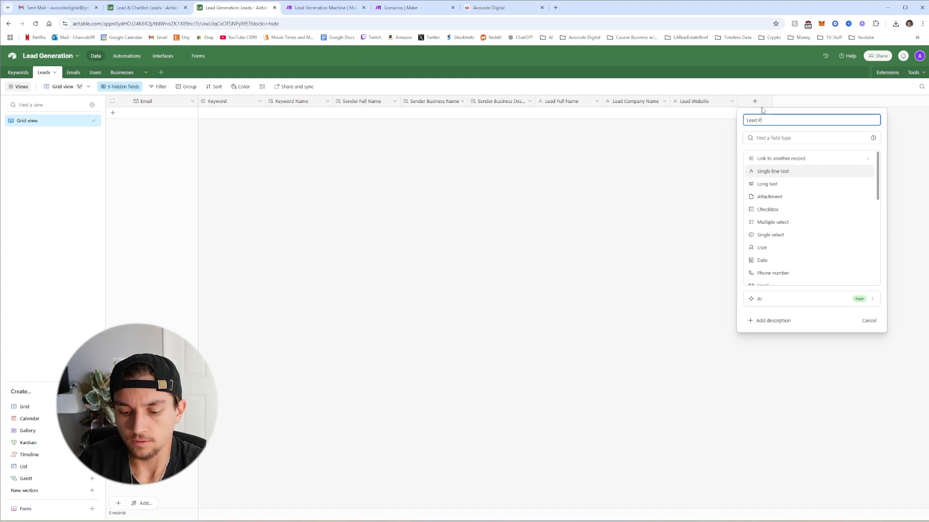
{"action": "type", "text": "hone Numb"}
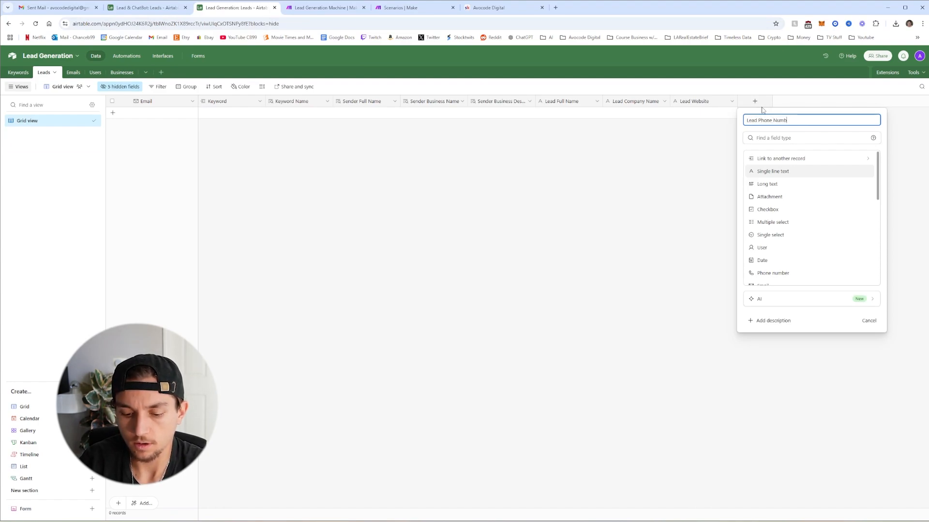
{"action": "type", "text": "er"}
{"action": "scroll", "coordinate": [767, 238], "scroll_direction": "down", "scroll_amount": 1}
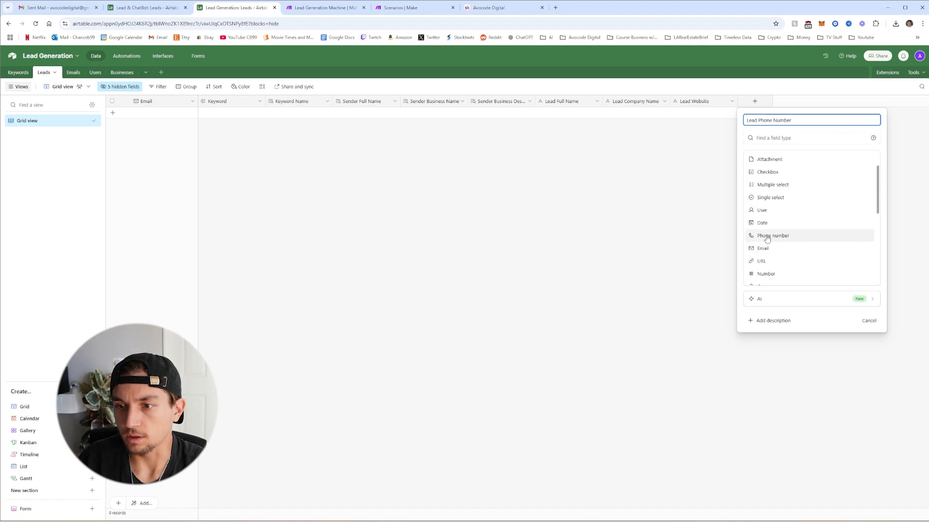
{"action": "left_click", "coordinate": [767, 238]}
{"action": "left_click", "coordinate": [863, 172]}
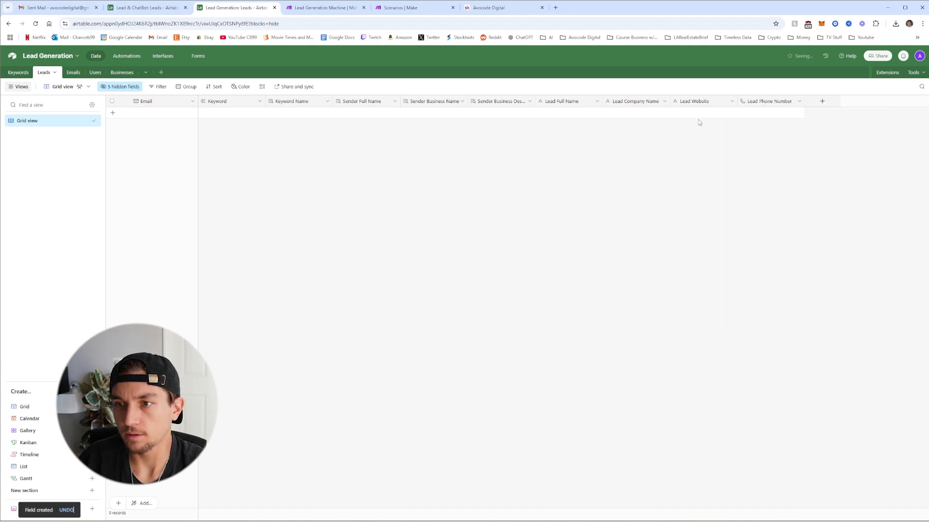
Add an 'Email Assigned' field linking to one Emails record, with multiple records disallowed
{"action": "left_click", "coordinate": [821, 103]}
{"action": "left_click", "coordinate": [802, 156]}
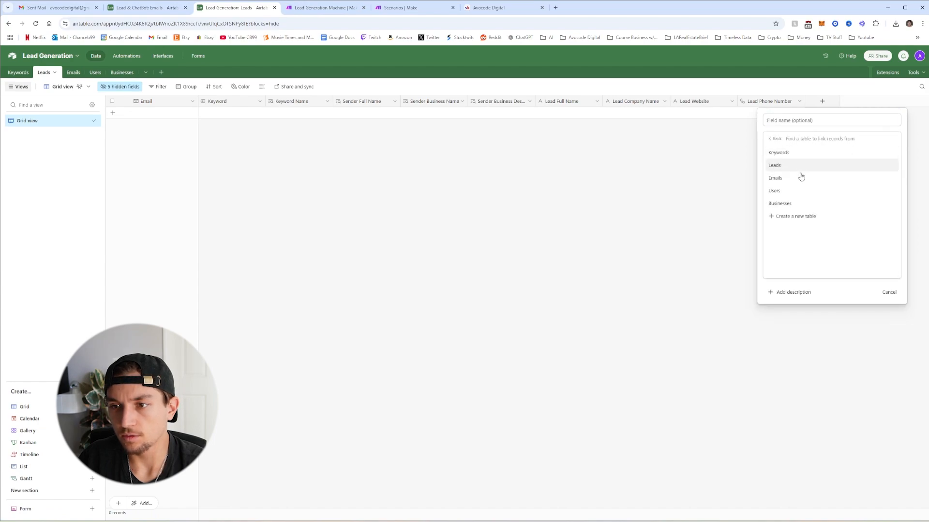
{"action": "left_click", "coordinate": [782, 178]}
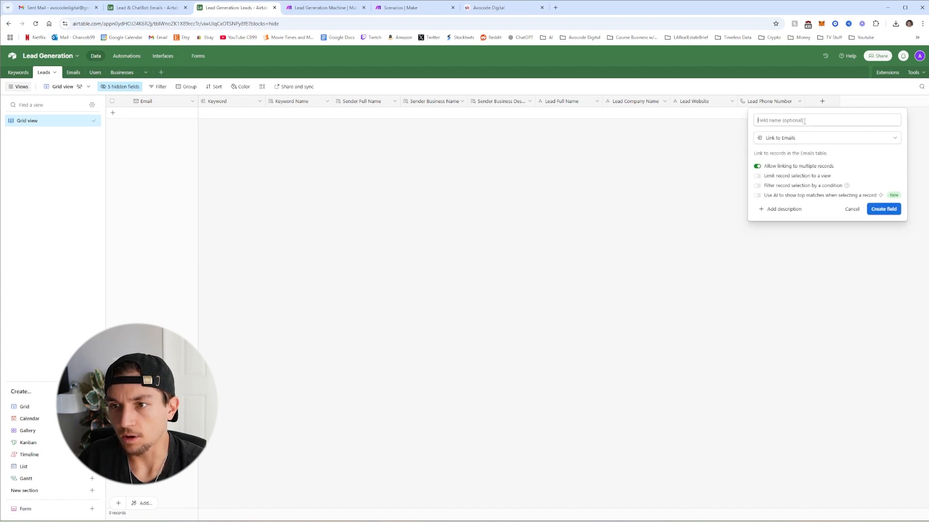
{"action": "left_click", "coordinate": [757, 167]}
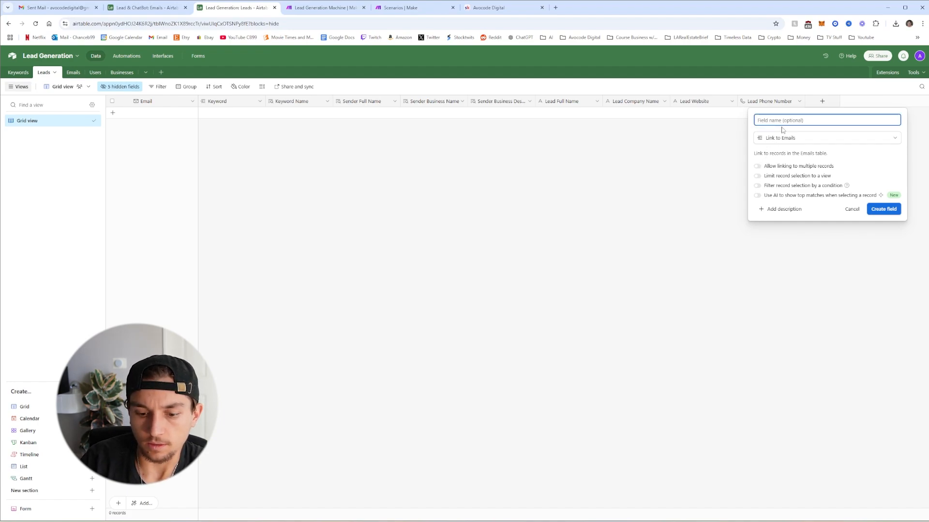
{"action": "type", "text": "Email Assigned"}
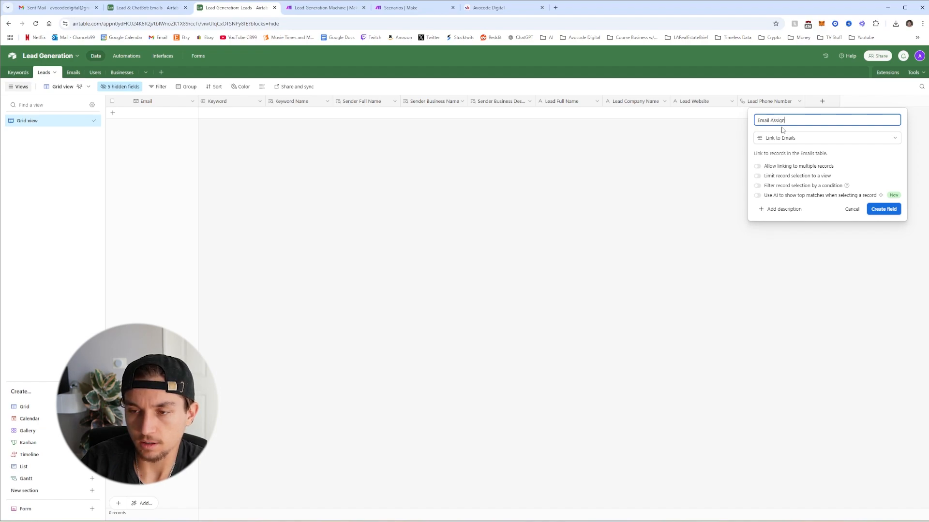
{"action": "left_click", "coordinate": [883, 209]}
Add an 'Email Sent' checkbox field to the Leads table
{"action": "left_click", "coordinate": [890, 102]}
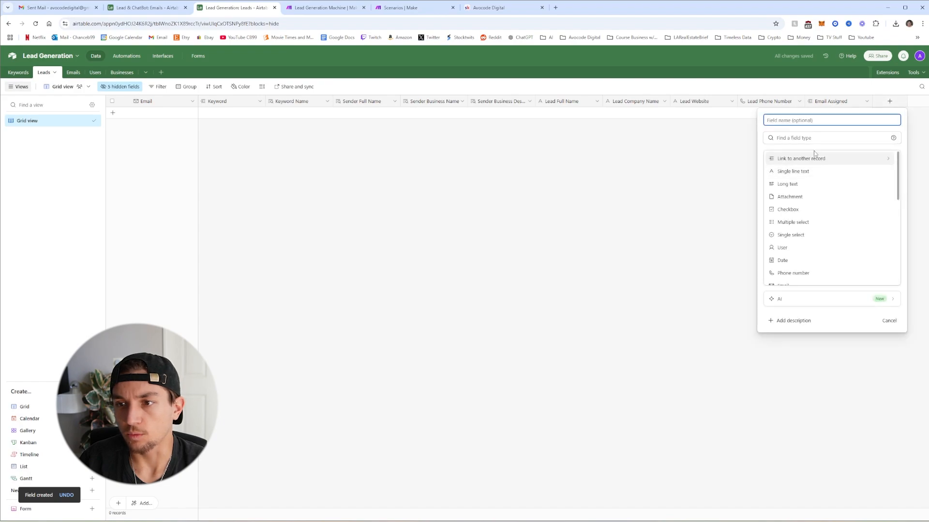
{"action": "left_click", "coordinate": [792, 211]}
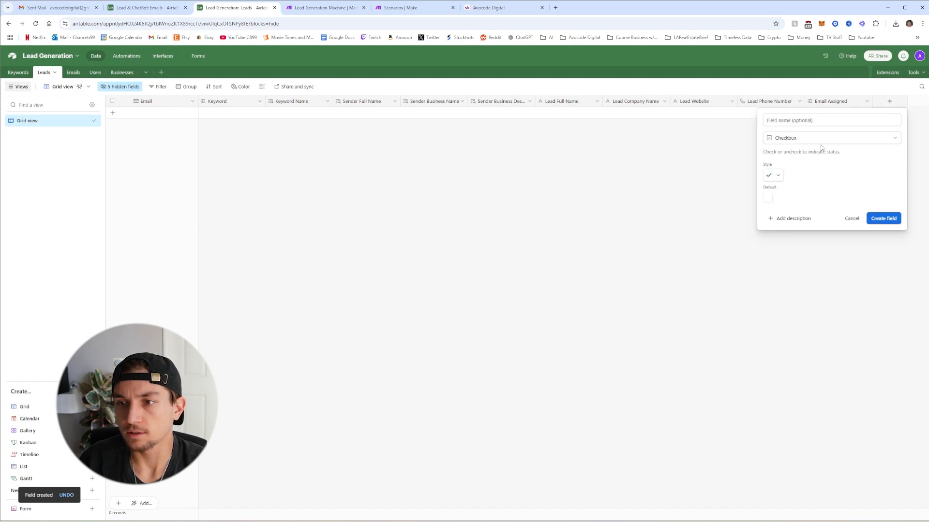
{"action": "left_click", "coordinate": [819, 121]}
{"action": "type", "text": "Email"}
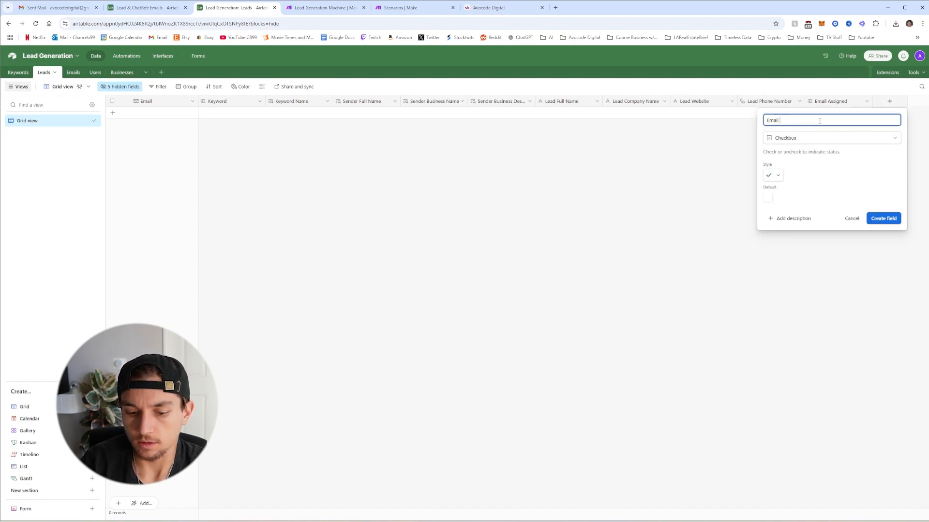
{"action": "type", "text": " Sent"}
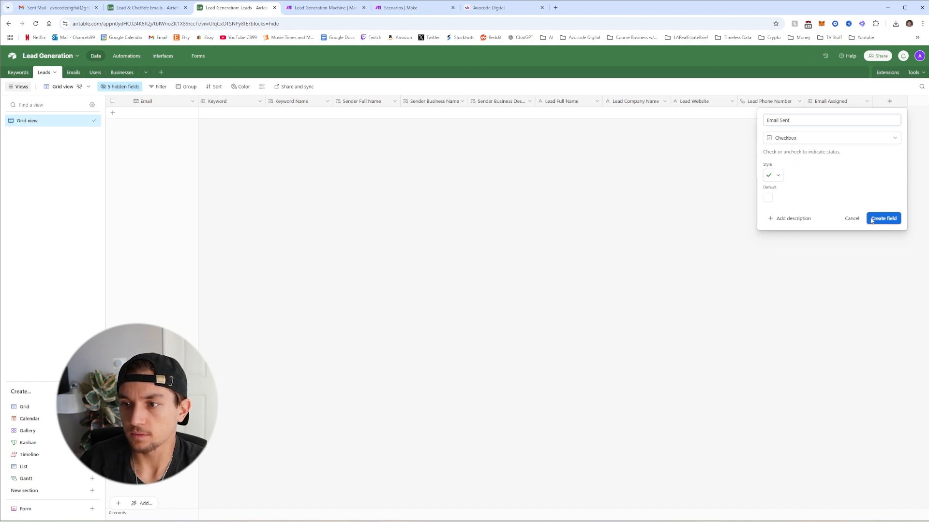
{"action": "left_click", "coordinate": [881, 218]}
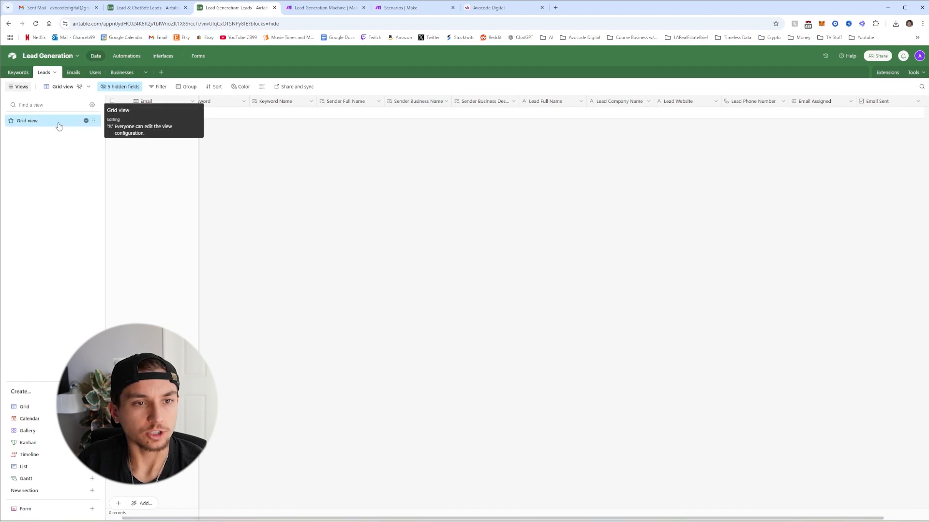
Rename the Leads grid view to 'All Leads' and start a new grid view
{"action": "left_click", "coordinate": [86, 120]}
{"action": "left_click", "coordinate": [152, 144]}
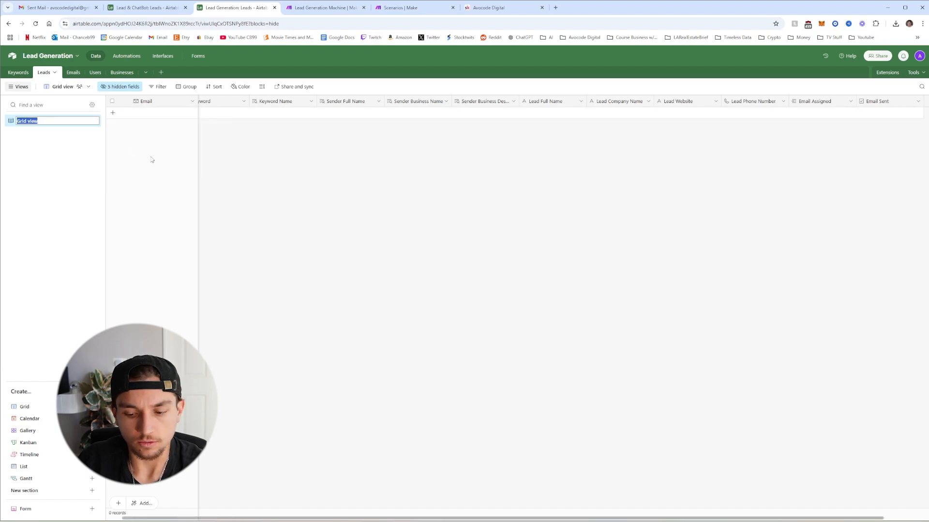
{"action": "type", "text": "All"}
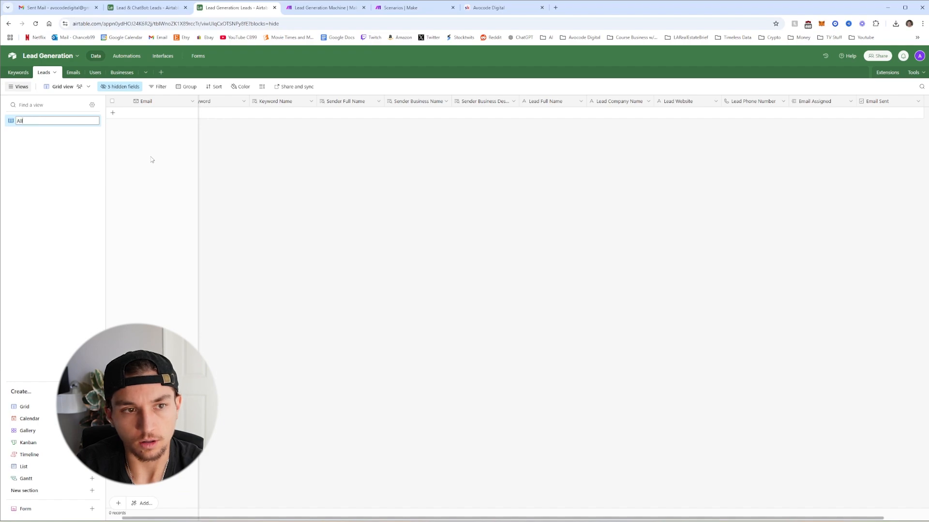
{"action": "type", "text": " Leads"}
{"action": "key", "text": "Return"}
{"action": "left_click", "coordinate": [24, 407]}
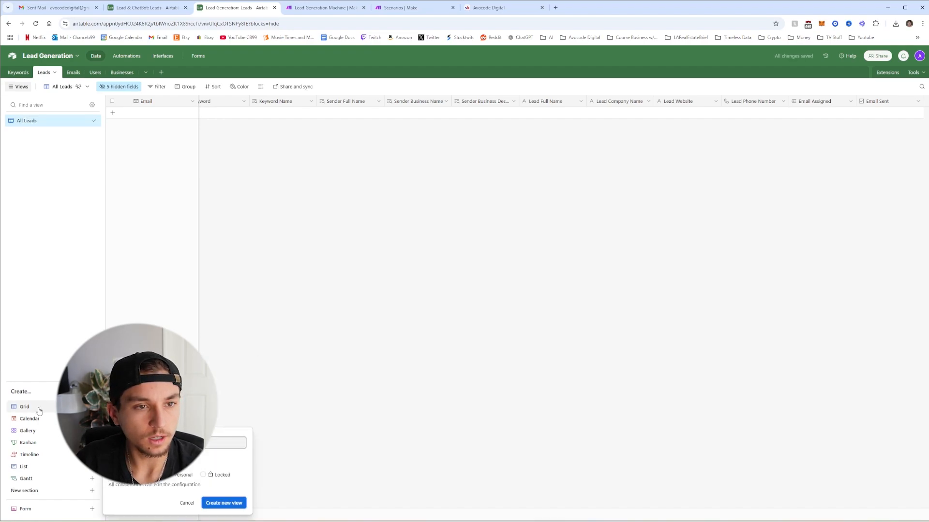
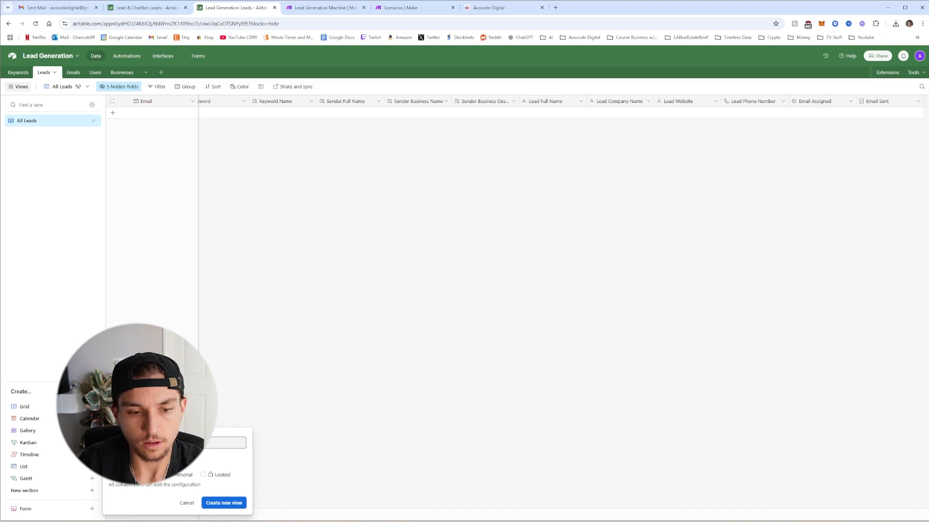
Create the 'Leads by Keyword' grid view and group its records by Keyword
{"action": "key", "text": "Return"}
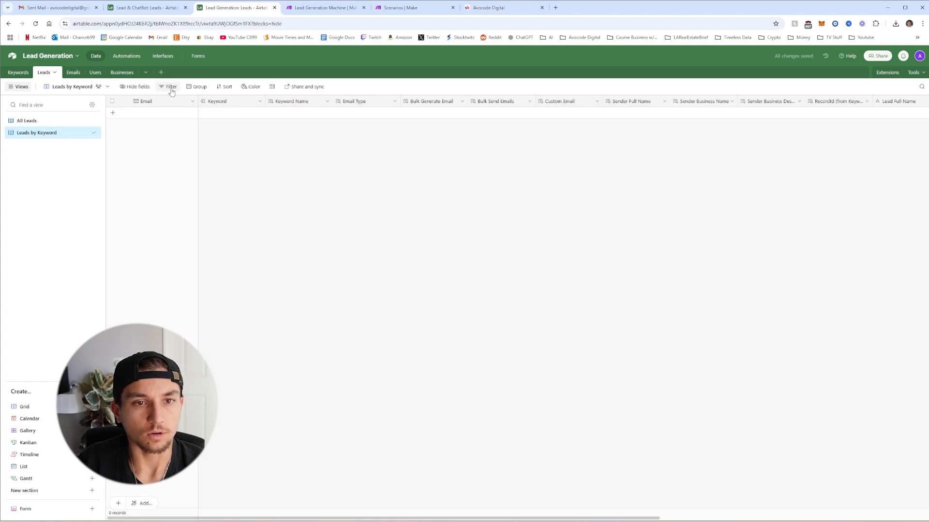
{"action": "left_click", "coordinate": [196, 86]}
{"action": "left_click", "coordinate": [208, 124]}
{"action": "left_click", "coordinate": [126, 188]}
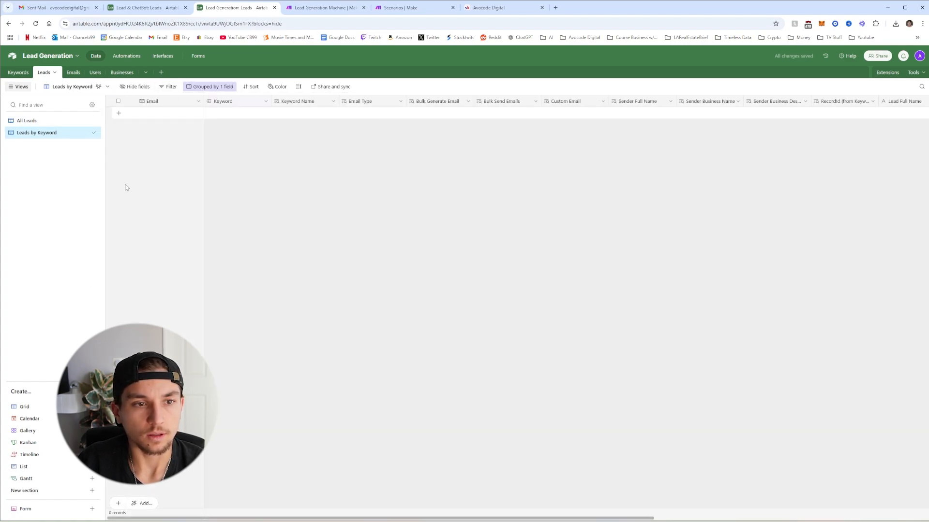
{"action": "left_click", "coordinate": [25, 406]}
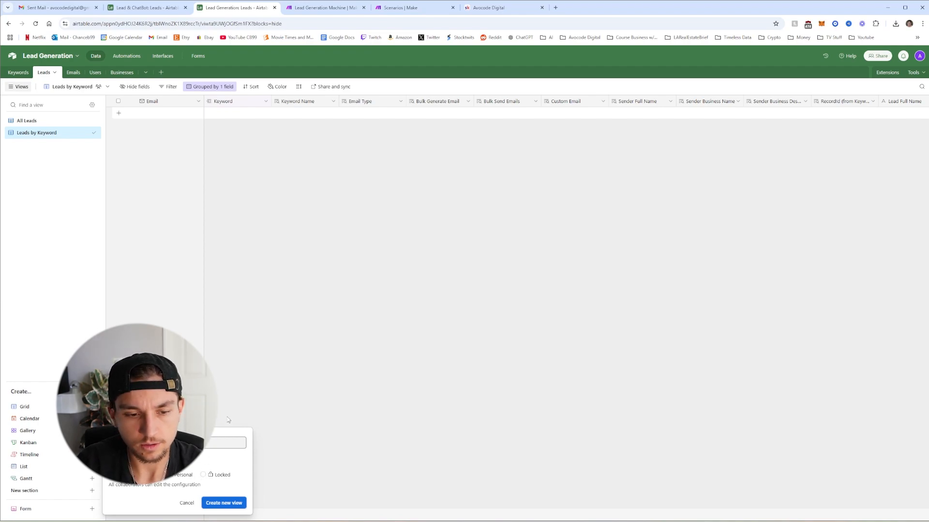
Create the 'Generate Emails' view, filtered to leads with Bulk Generate Email checked
{"action": "left_click", "coordinate": [237, 504]}
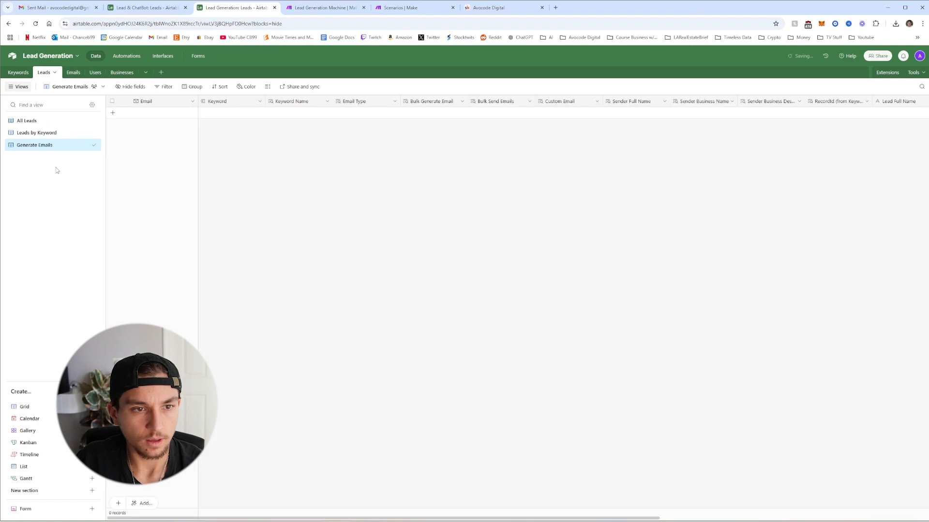
{"action": "left_click", "coordinate": [167, 87]}
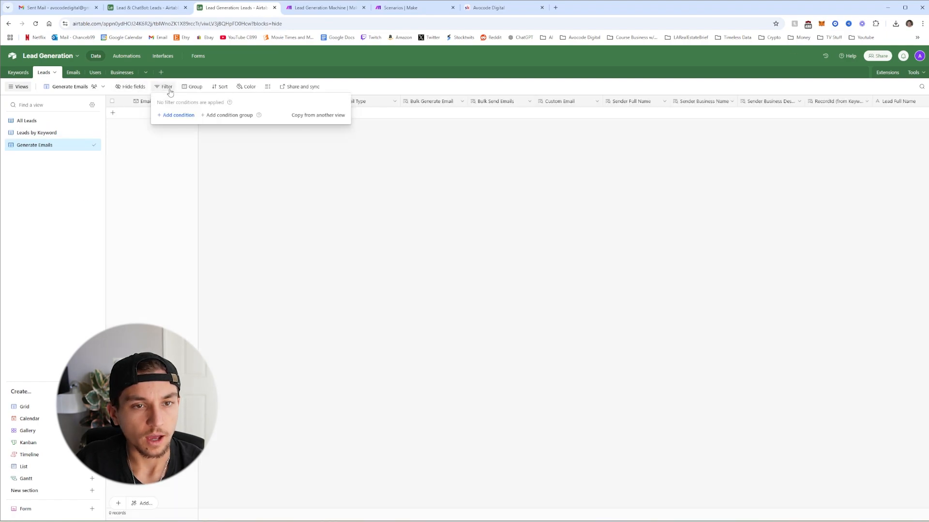
{"action": "left_click", "coordinate": [179, 117]}
{"action": "left_click", "coordinate": [196, 116]}
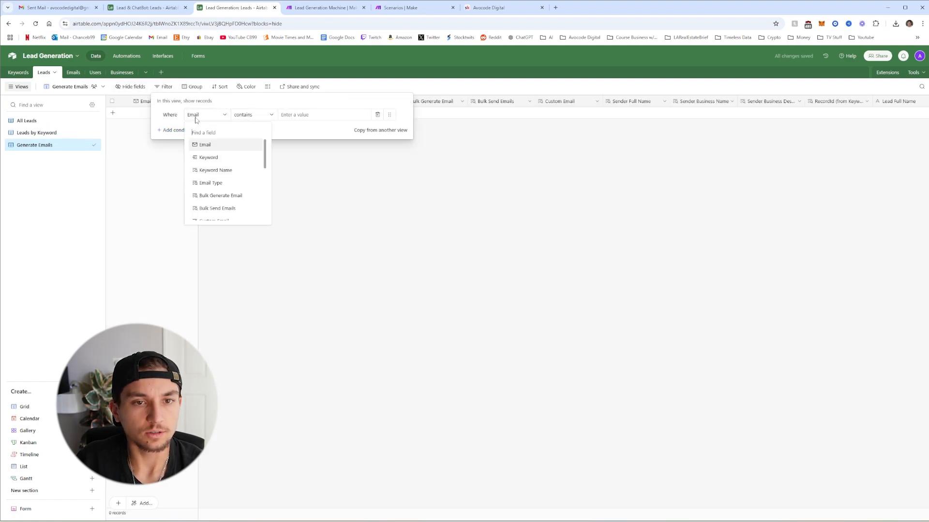
{"action": "left_click", "coordinate": [223, 159]}
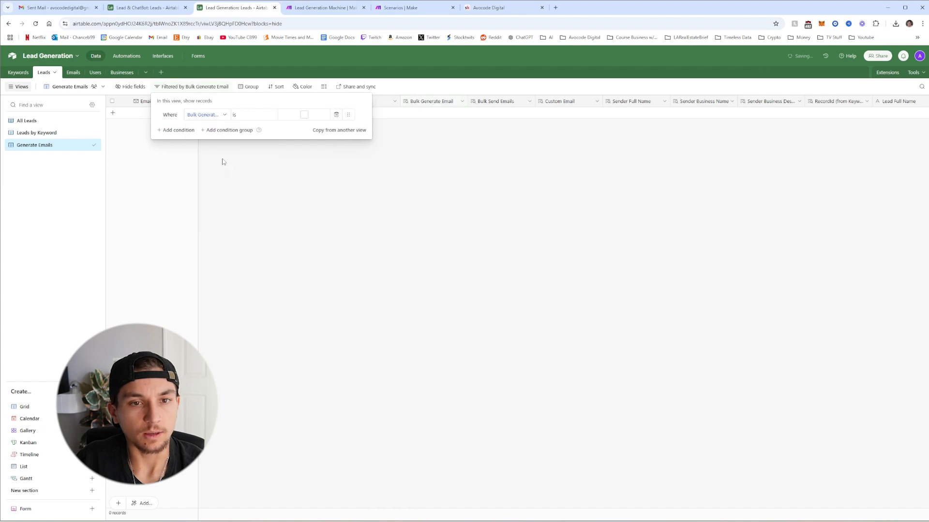
{"action": "left_click", "coordinate": [179, 131]}
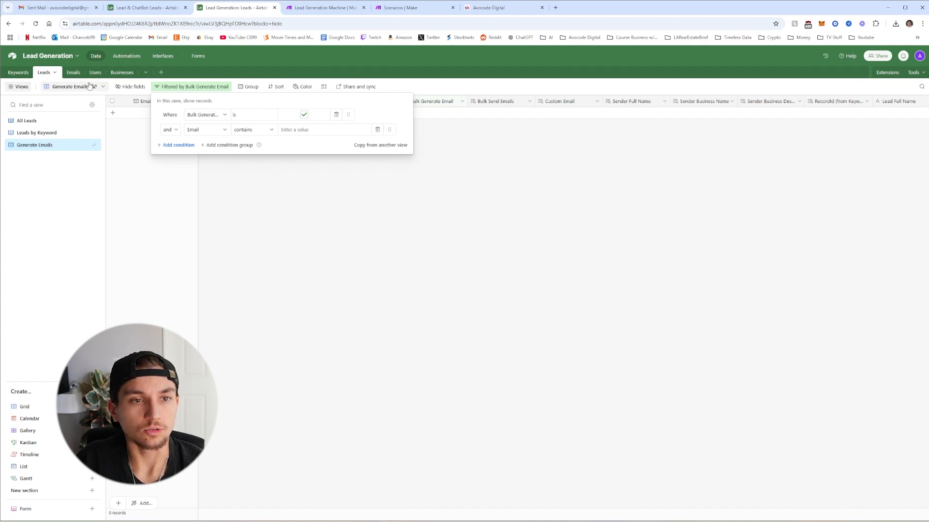
{"action": "left_click", "coordinate": [73, 72]}
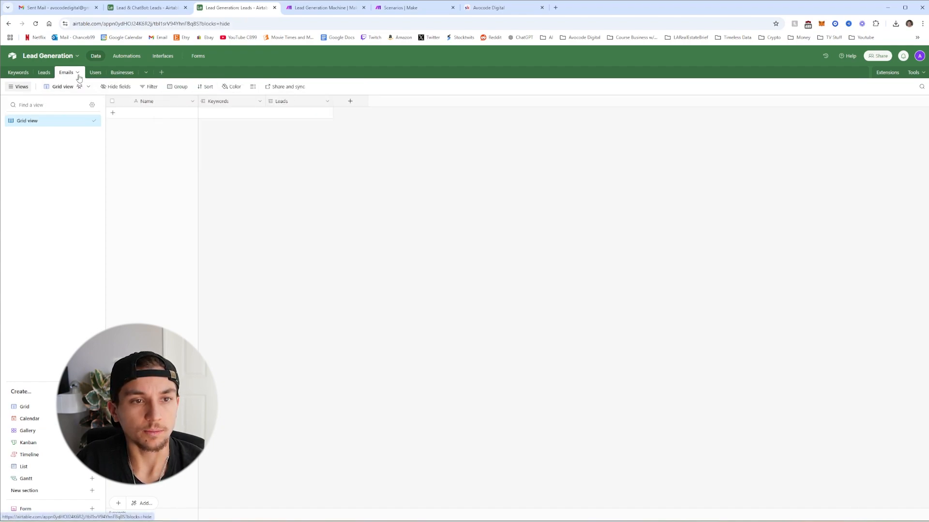
In the Emails table, rename the Leads link field to 'Lead' and allow only one record
{"action": "left_click", "coordinate": [44, 72]}
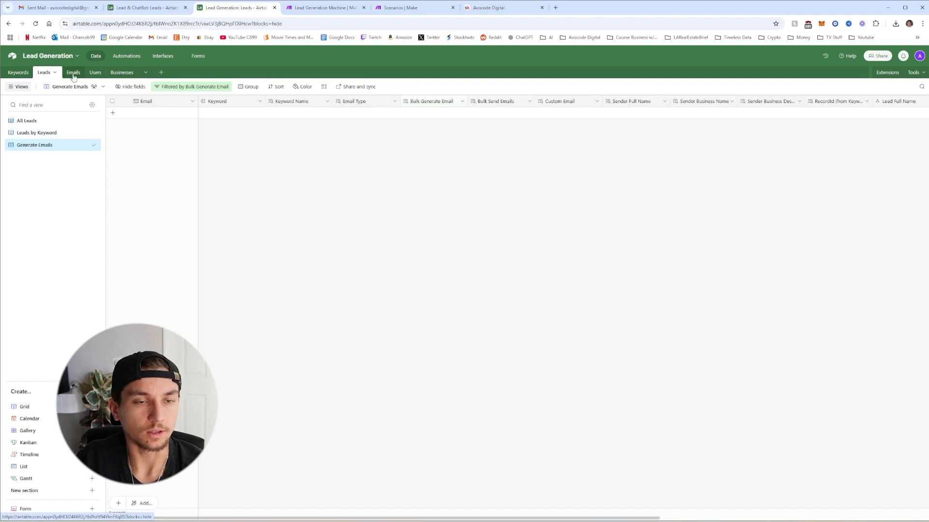
{"action": "left_click", "coordinate": [74, 73]}
{"action": "left_click", "coordinate": [327, 101]}
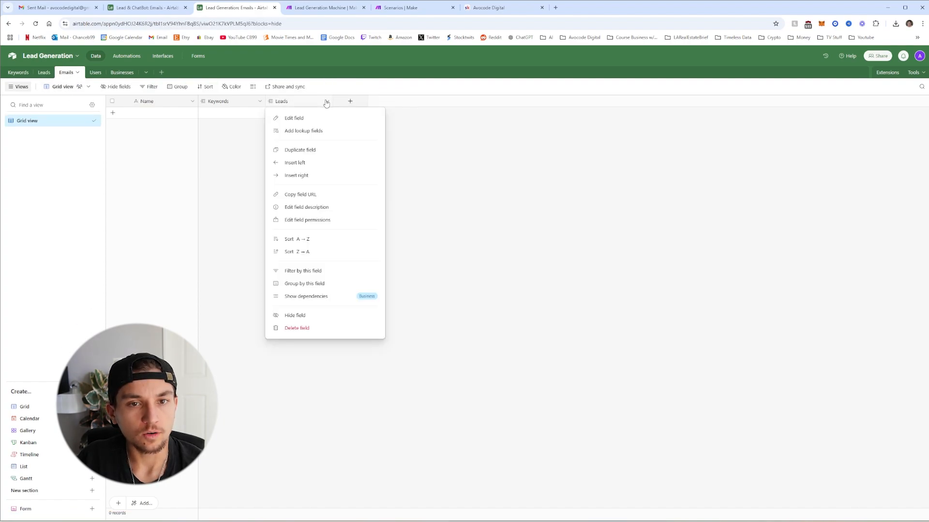
{"action": "left_click", "coordinate": [307, 119]}
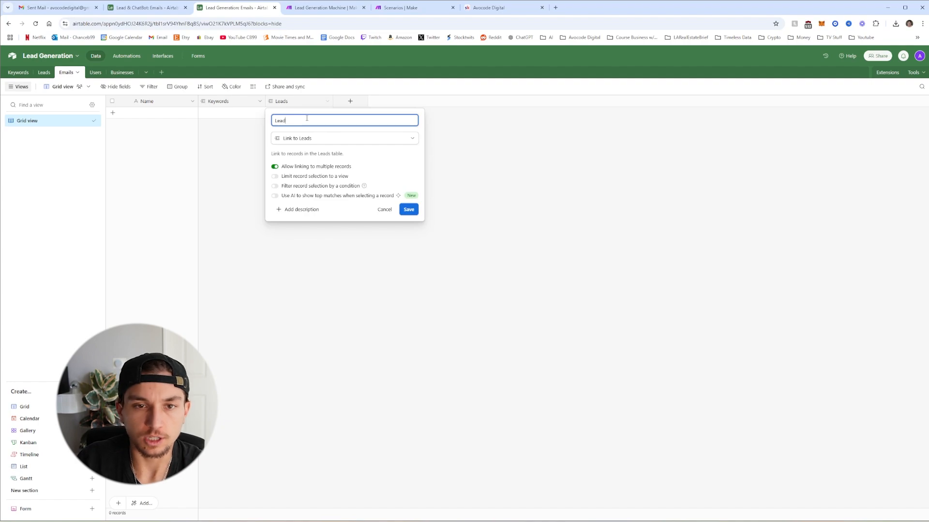
{"action": "left_click", "coordinate": [275, 167]}
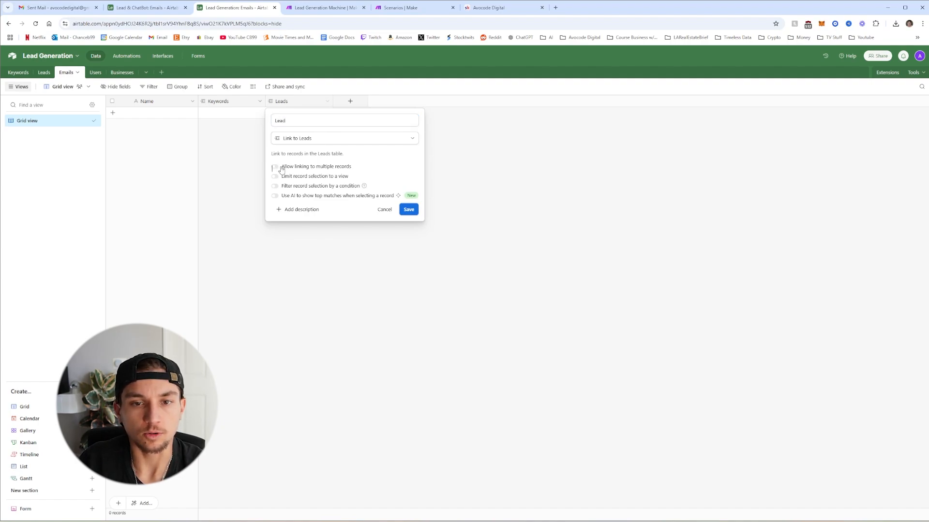
{"action": "left_click", "coordinate": [402, 215]}
Add a '(For Custom Email)' suffix to the Keywords link field and disallow multiple records
{"action": "left_click", "coordinate": [259, 103]}
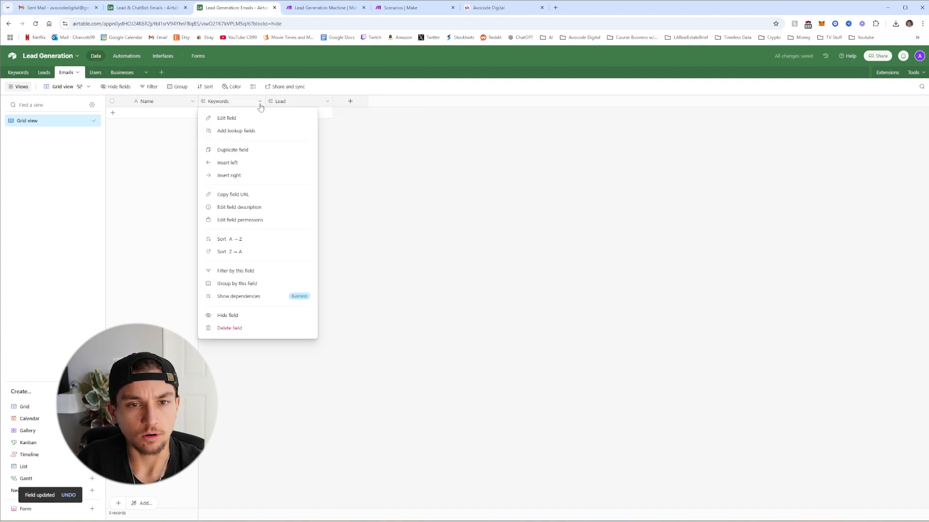
{"action": "left_click", "coordinate": [249, 129]}
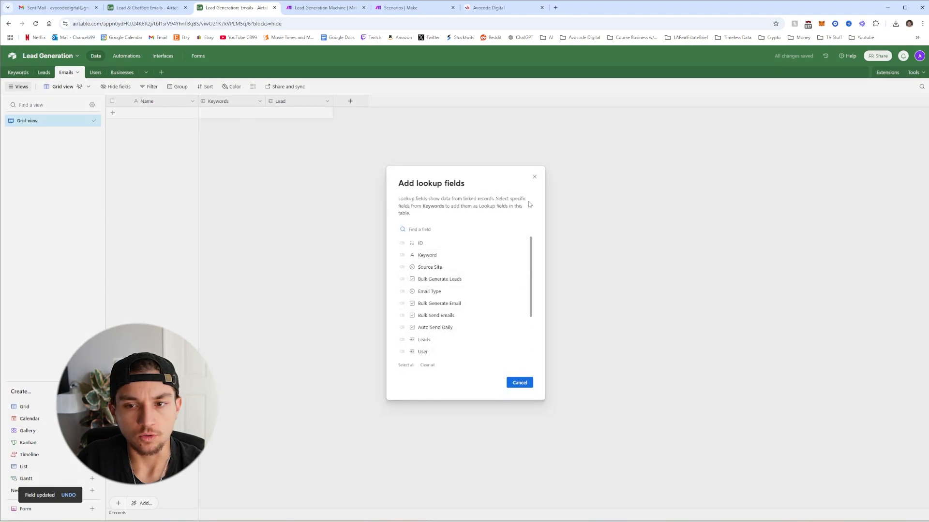
{"action": "left_click", "coordinate": [534, 179]}
{"action": "left_click", "coordinate": [262, 102]}
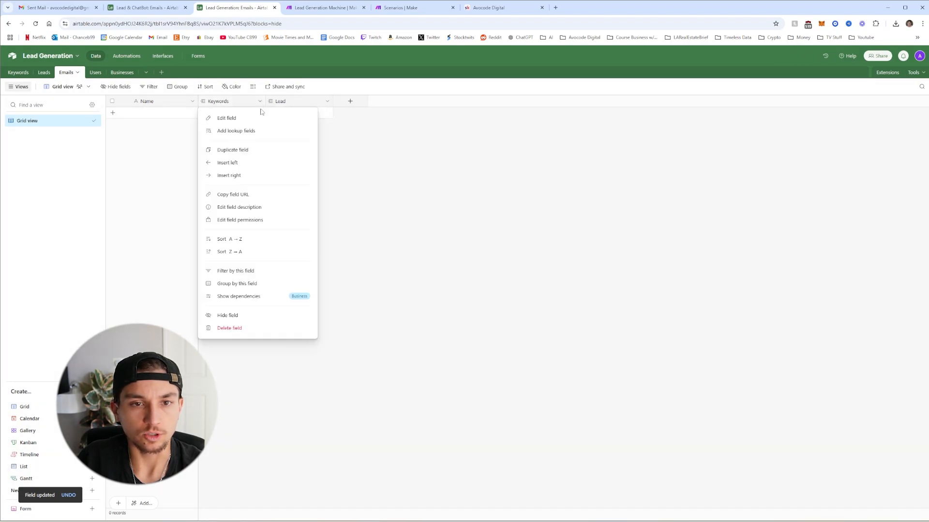
{"action": "left_click", "coordinate": [259, 116]}
{"action": "key", "text": "BackSpace"}
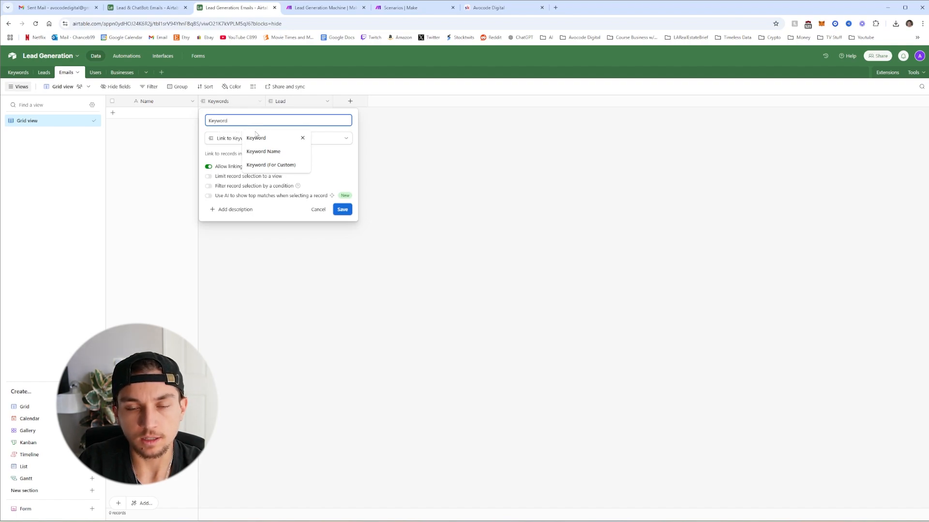
{"action": "type", "text": "(For Cus"}
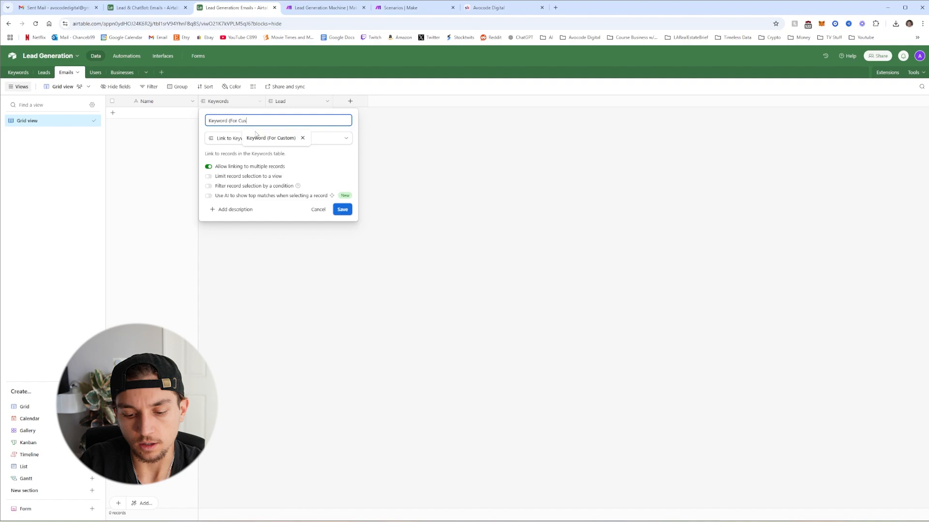
{"action": "type", "text": "tom Email"}
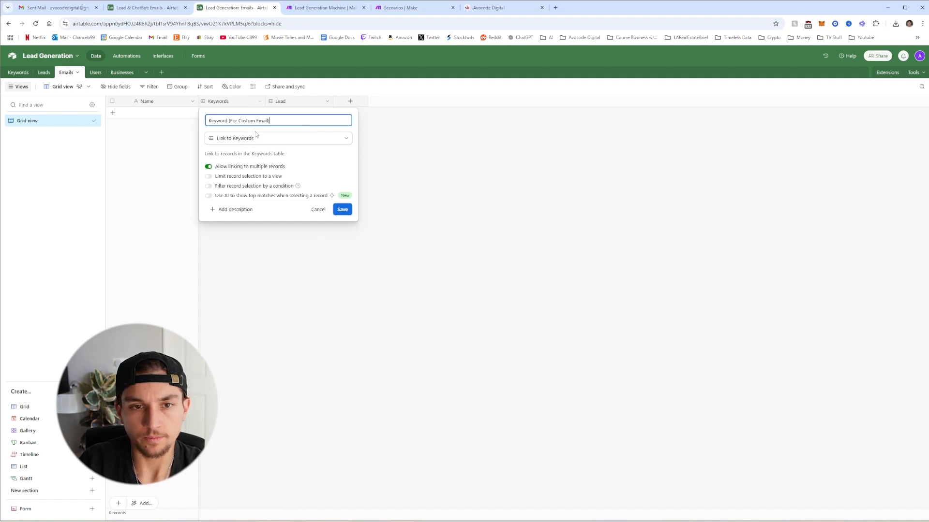
{"action": "left_click", "coordinate": [208, 168]}
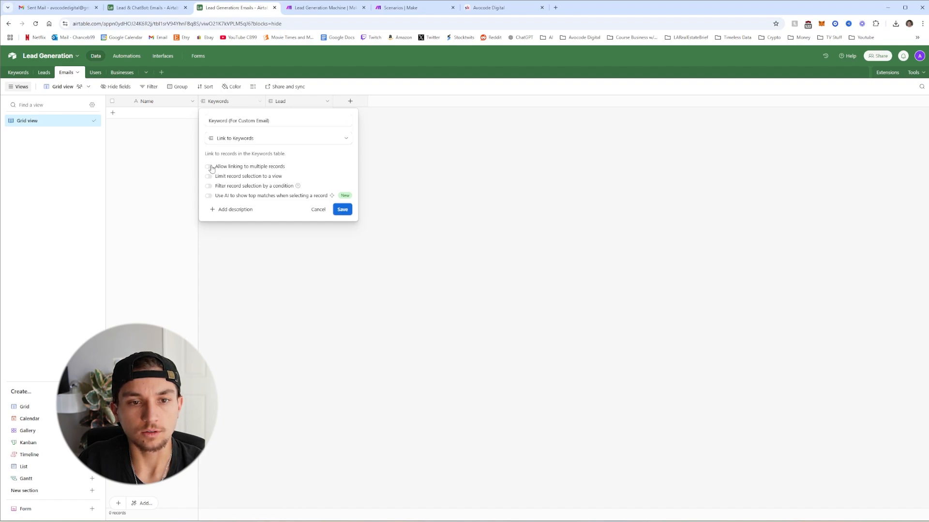
{"action": "left_click", "coordinate": [343, 210]}
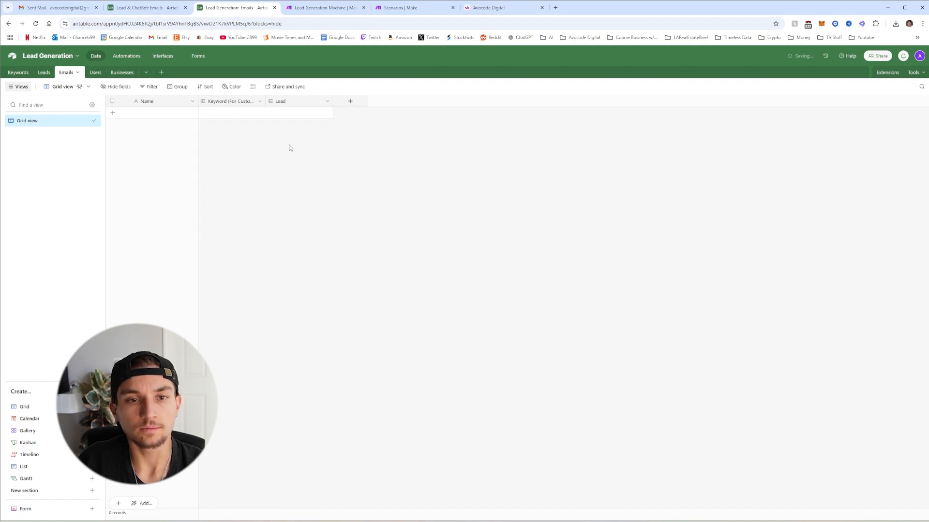
Correct the keyword link field's name to 'Keywords (For Custom Email)'
{"action": "left_click", "coordinate": [260, 101]}
{"action": "left_click", "coordinate": [227, 118]}
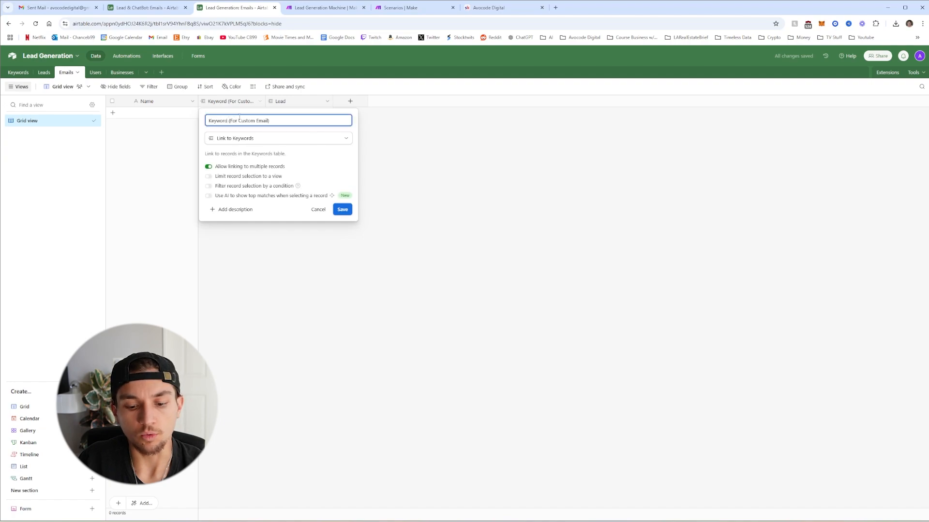
{"action": "type", "text": "s"}
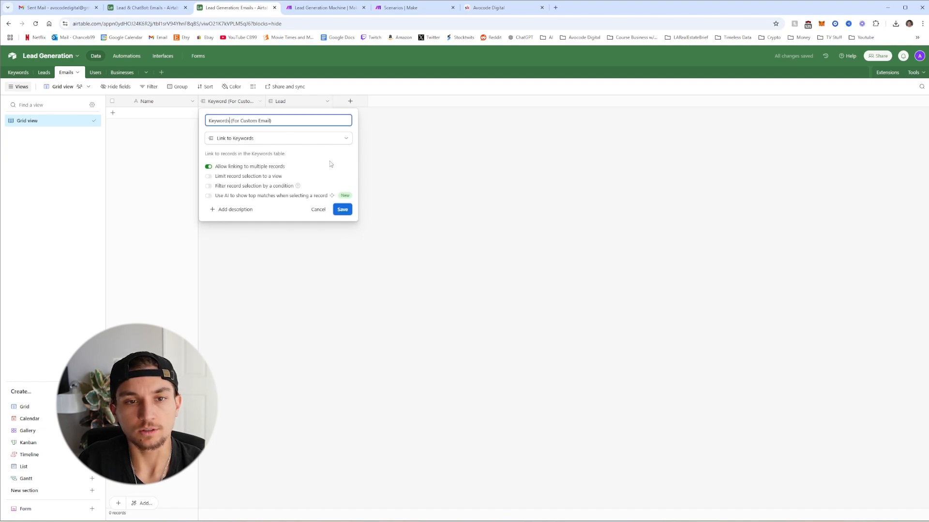
{"action": "left_click", "coordinate": [342, 210]}
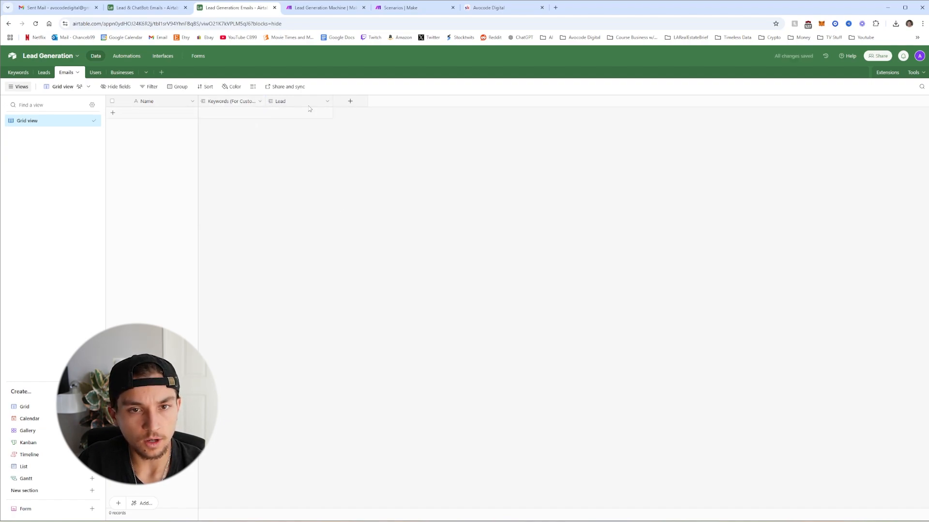
Add Email and Email Sent lookup fields from the linked Lead record
{"action": "left_click", "coordinate": [327, 103]}
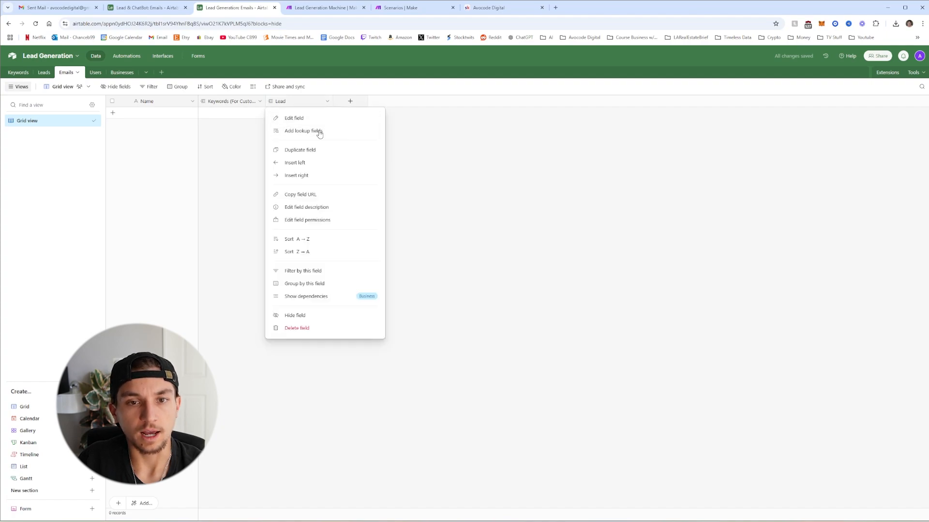
{"action": "left_click", "coordinate": [318, 130]}
{"action": "left_click", "coordinate": [408, 239]}
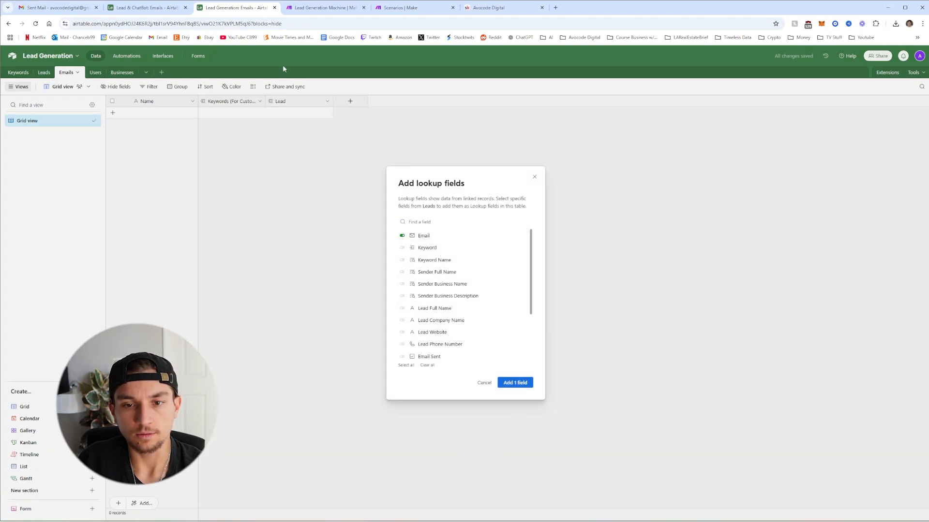
{"action": "scroll", "coordinate": [455, 291], "scroll_direction": "down", "scroll_amount": 2}
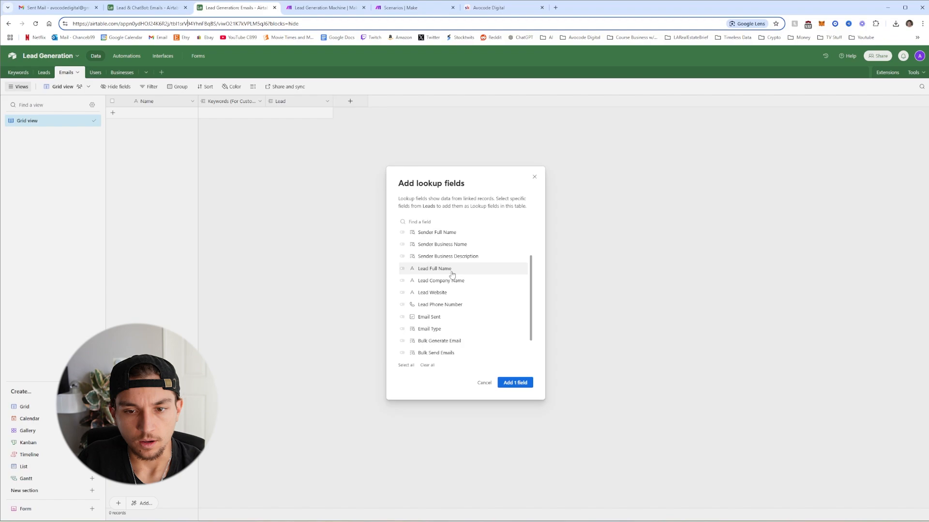
{"action": "left_click", "coordinate": [409, 293]}
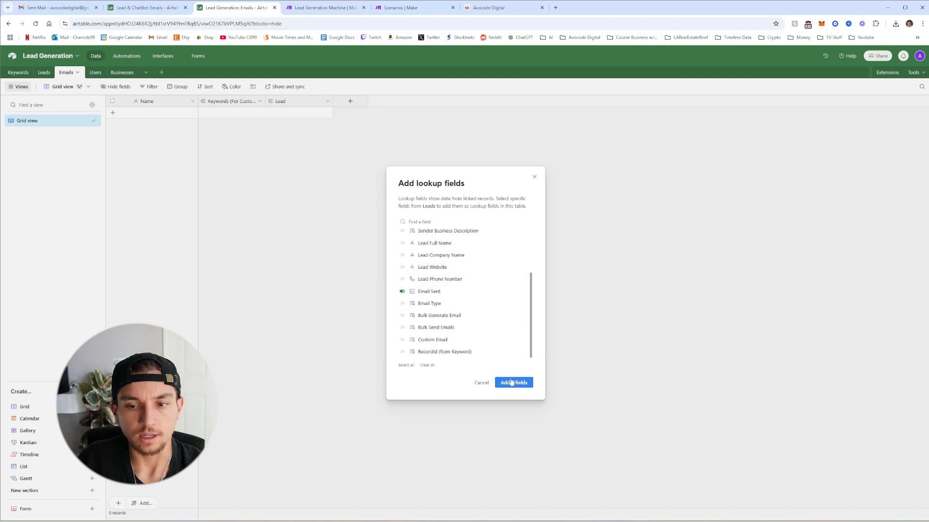
{"action": "left_click", "coordinate": [514, 383]}
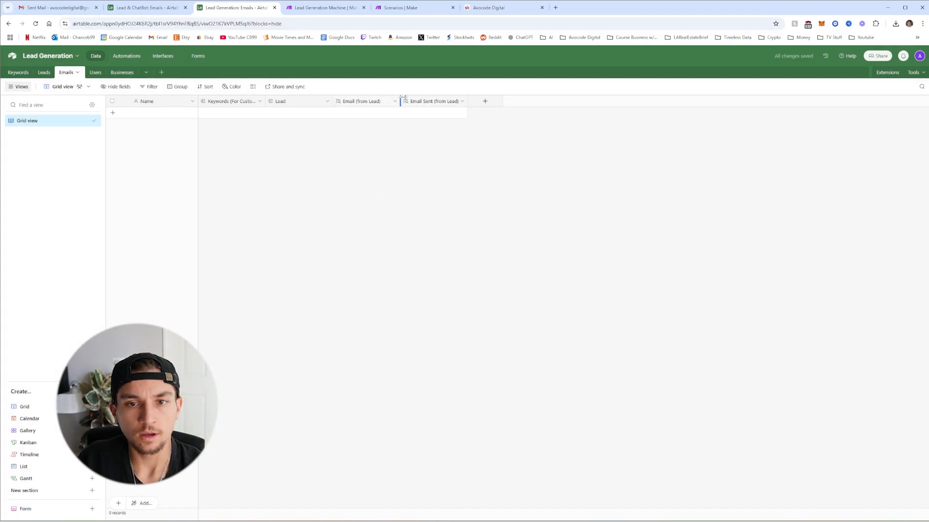
Remove '(from Lead)' from both lookup names, leaving 'Email' and 'Email Sent'
{"action": "left_click", "coordinate": [393, 103]}
{"action": "left_click", "coordinate": [379, 119]}
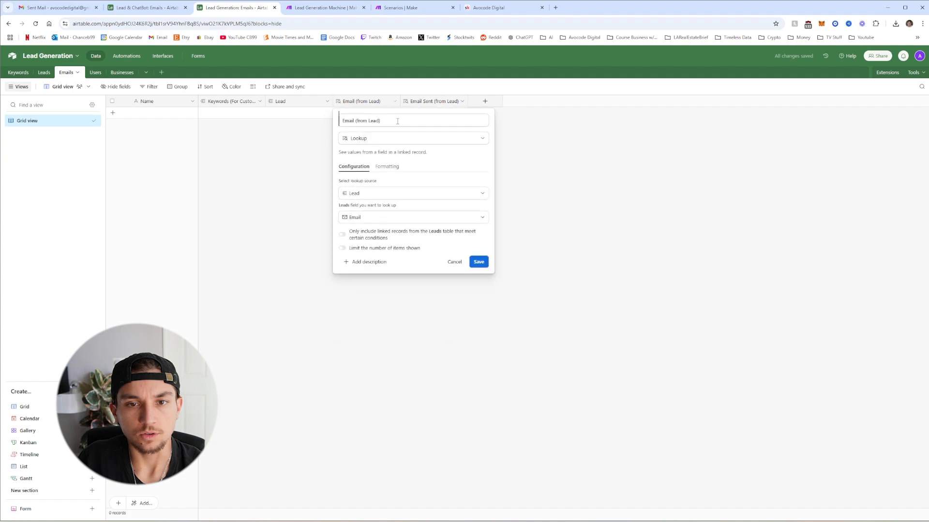
{"action": "left_click_drag", "start_coordinate": [380, 121], "coordinate": [356, 122]}
{"action": "key", "text": "BackSpace"}
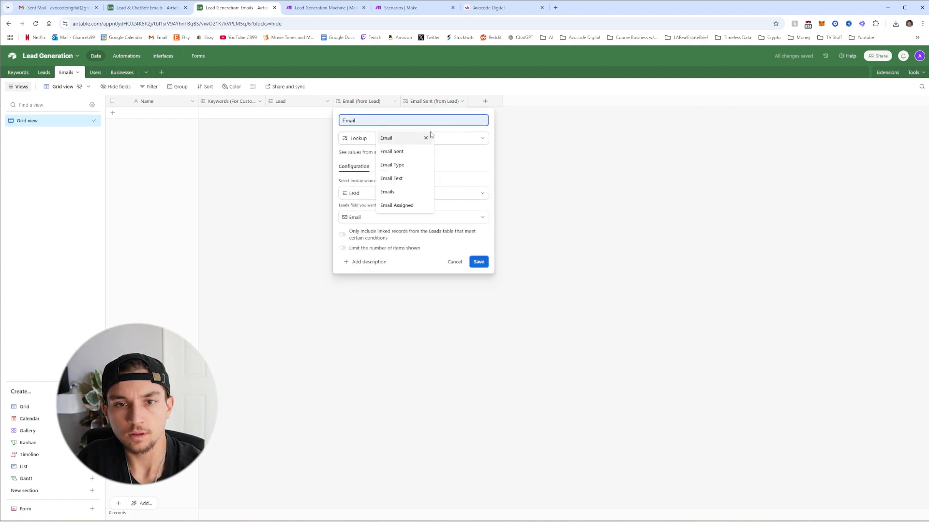
{"action": "left_click", "coordinate": [483, 261]}
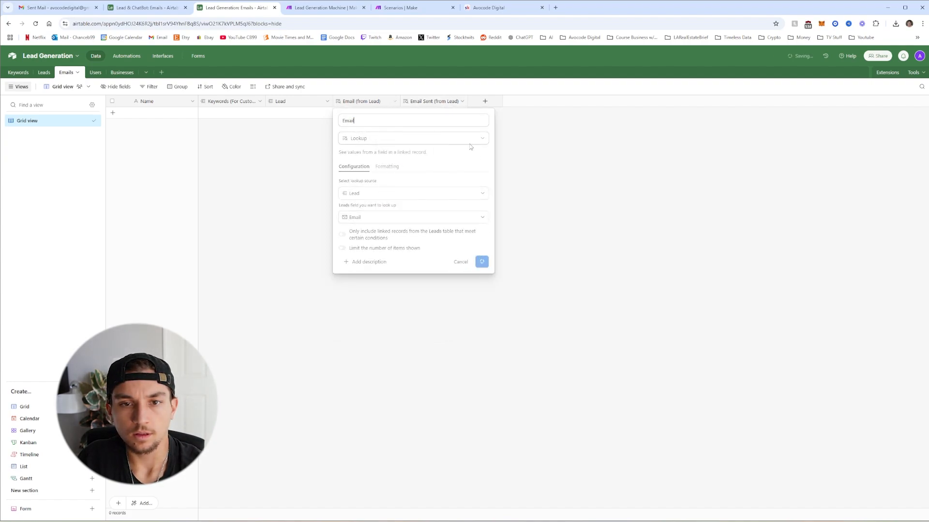
{"action": "left_click", "coordinate": [461, 101]}
{"action": "left_click", "coordinate": [457, 119]}
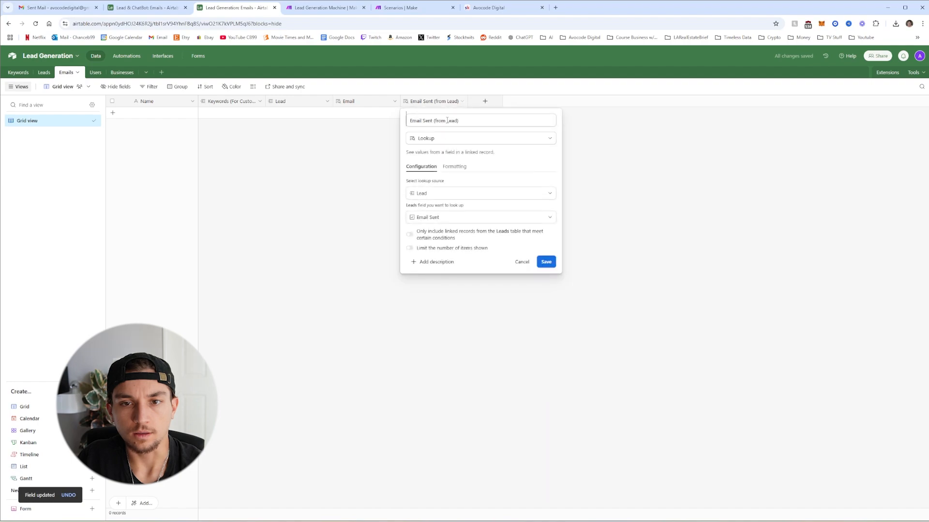
{"action": "left_click_drag", "start_coordinate": [458, 120], "coordinate": [439, 121]}
{"action": "key", "text": "BackSpace"}
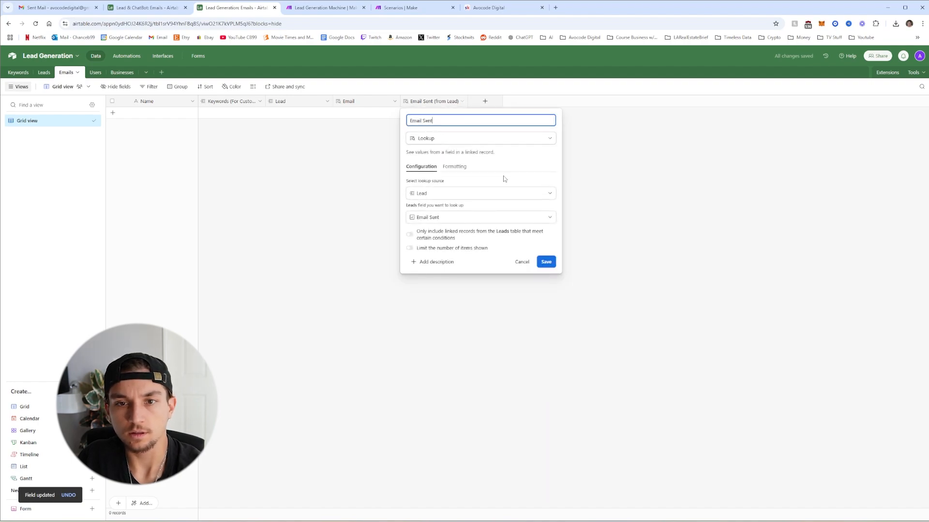
{"action": "left_click", "coordinate": [546, 265]}
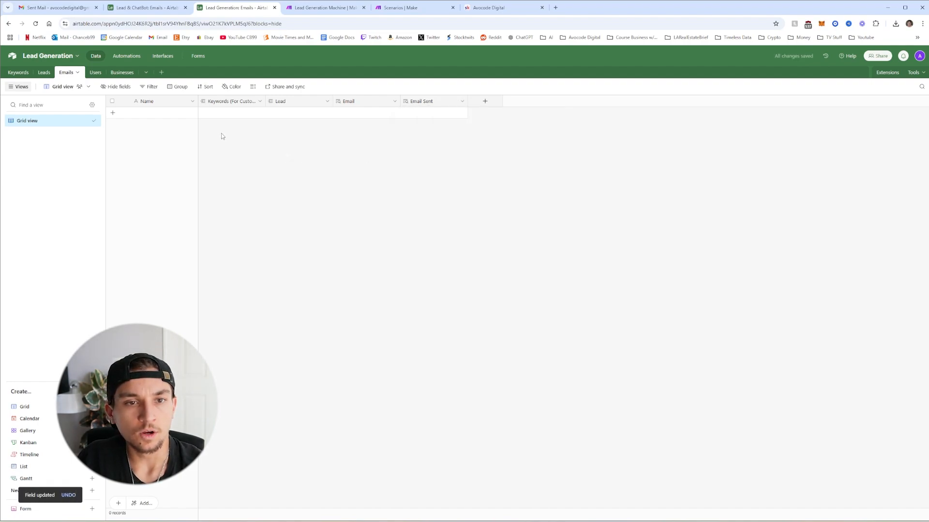
Add single line text fields 'Email Subject' and 'Email Greeting' to the Emails table
{"action": "left_click", "coordinate": [484, 102]}
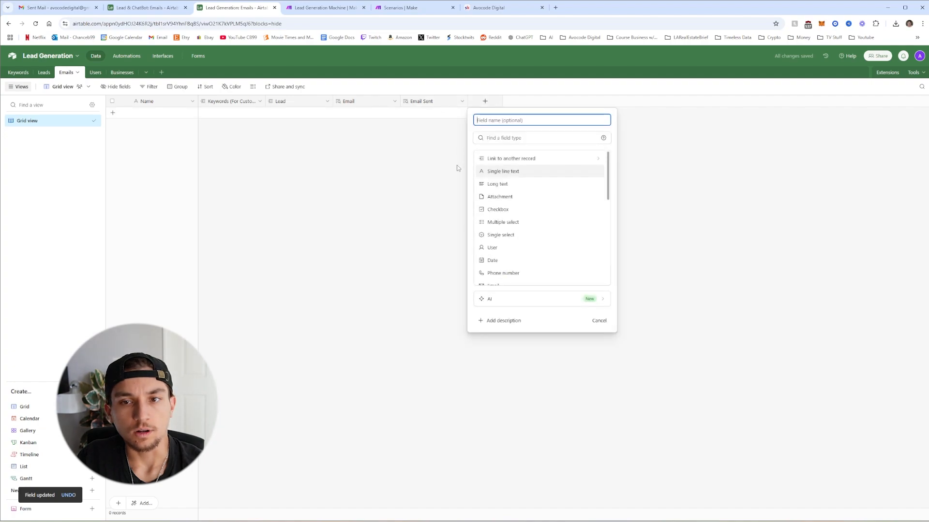
{"action": "left_click", "coordinate": [503, 173]}
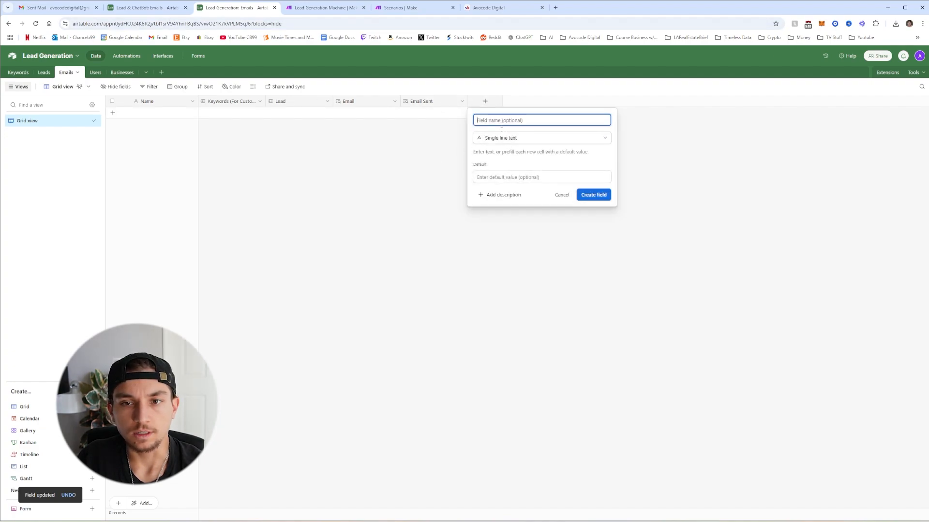
{"action": "type", "text": "Email S"}
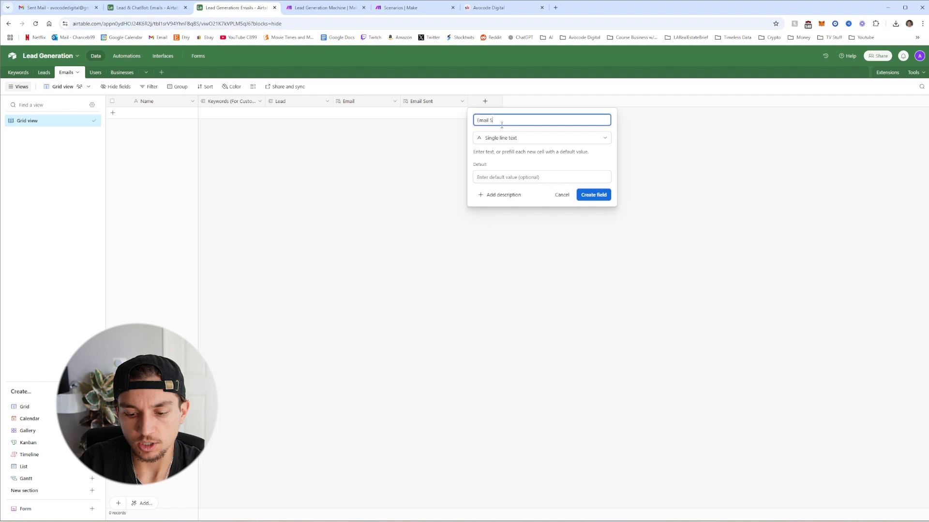
{"action": "type", "text": "ubject"}
{"action": "key", "text": "Return"}
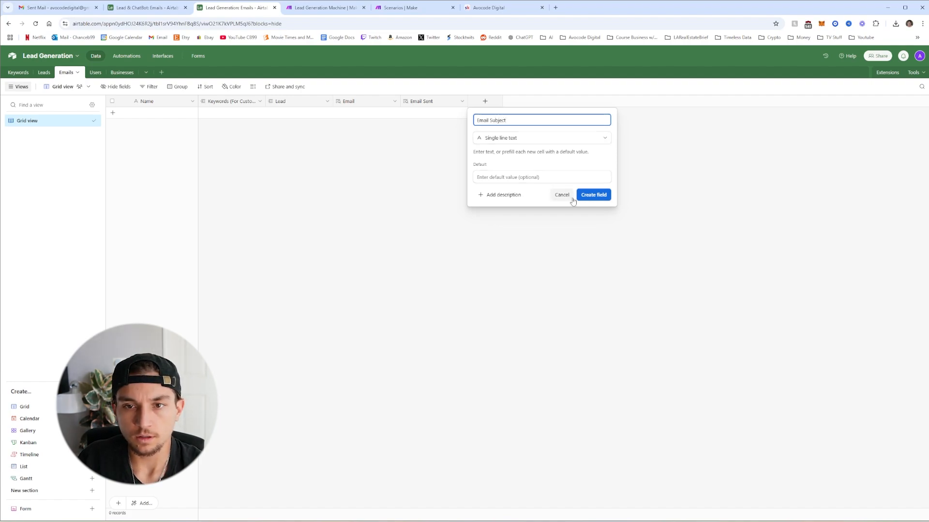
{"action": "left_click", "coordinate": [549, 102]}
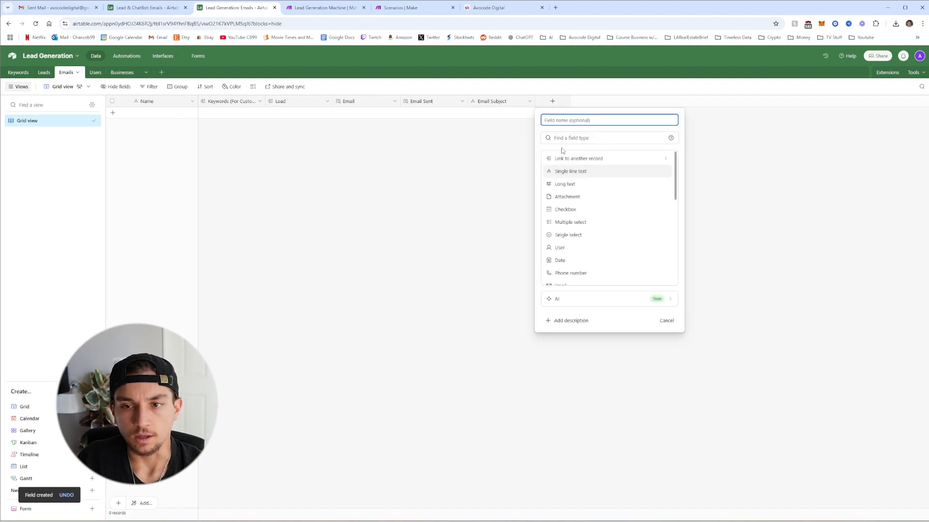
{"action": "left_click", "coordinate": [572, 171]}
{"action": "type", "text": "E"}
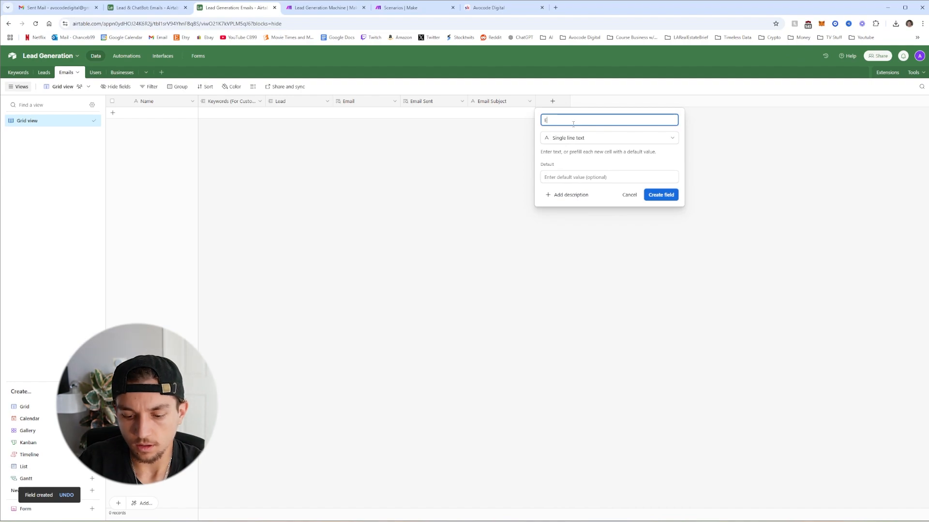
{"action": "type", "text": "mail Greeting"}
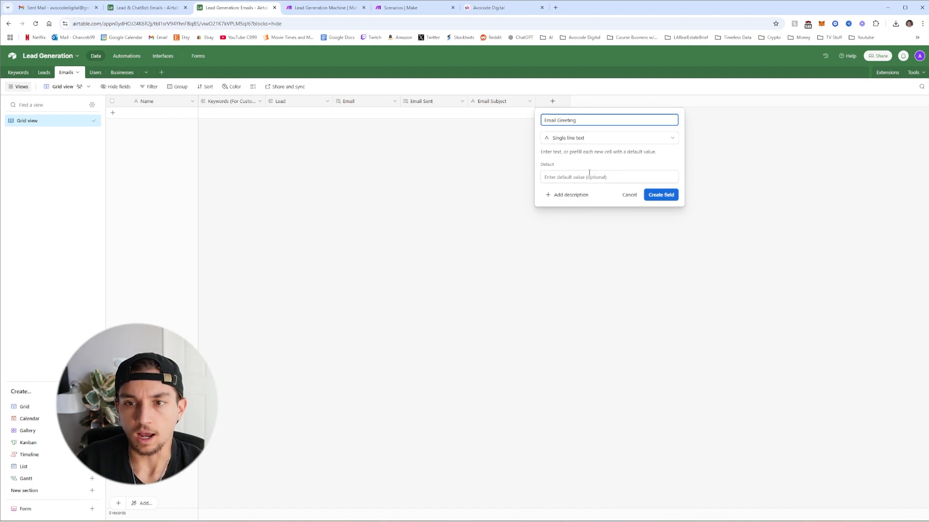
{"action": "left_click", "coordinate": [661, 195]}
Add a long text field 'Email Text' and a single line text field 'Email Signature'
{"action": "left_click", "coordinate": [620, 101]}
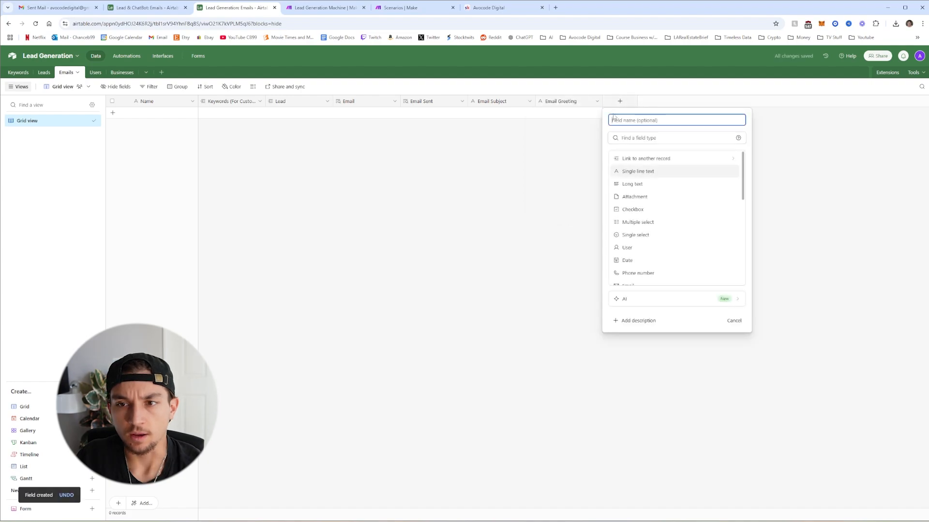
{"action": "left_click", "coordinate": [642, 182]}
{"action": "left_click", "coordinate": [638, 121]}
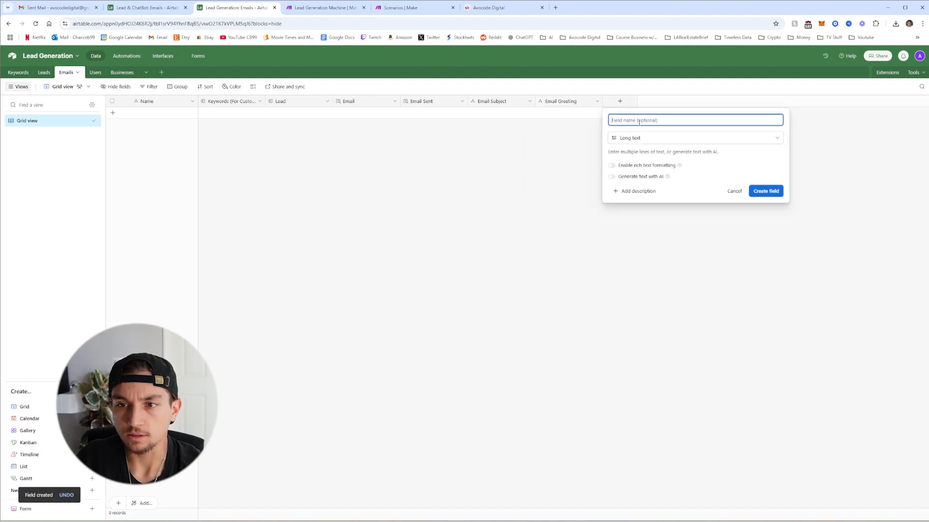
{"action": "type", "text": "Email "}
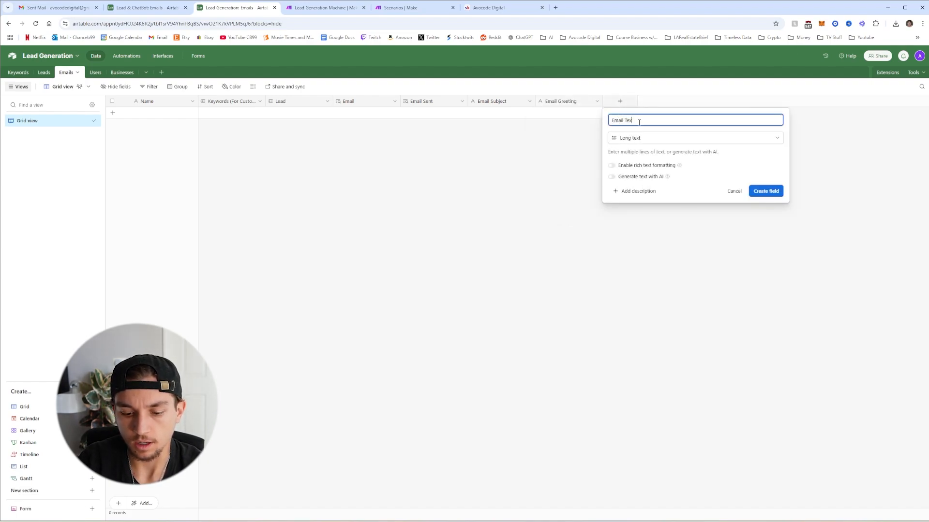
{"action": "type", "text": "Text"}
{"action": "key", "text": "Return"}
{"action": "left_click", "coordinate": [687, 101]}
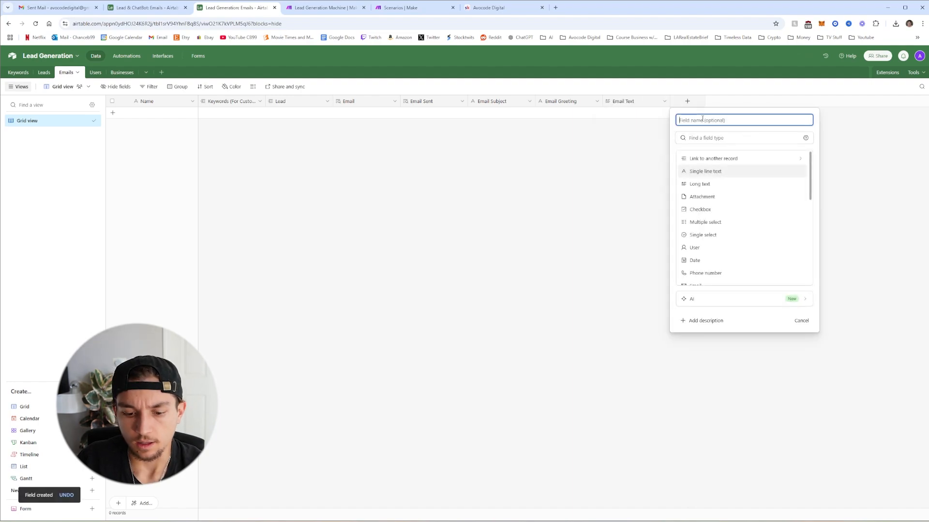
{"action": "left_click", "coordinate": [705, 175]}
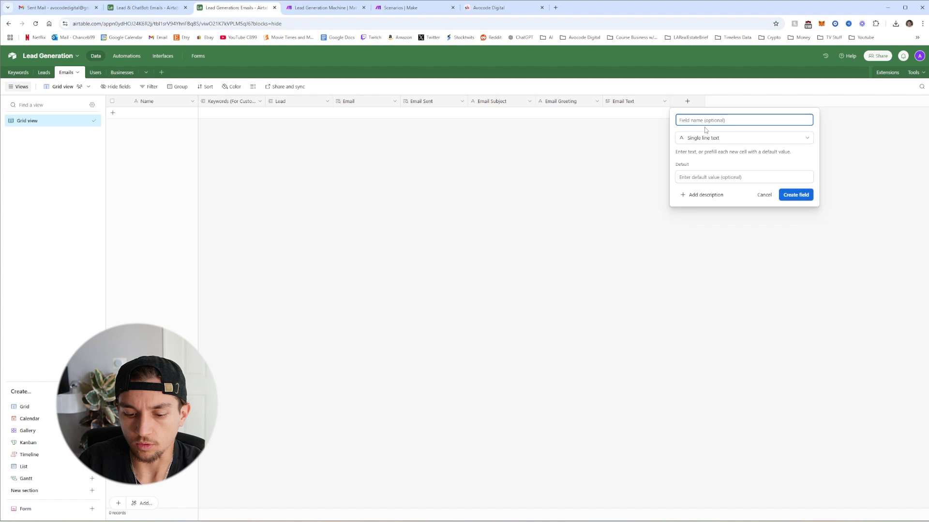
{"action": "type", "text": "Email Sig"}
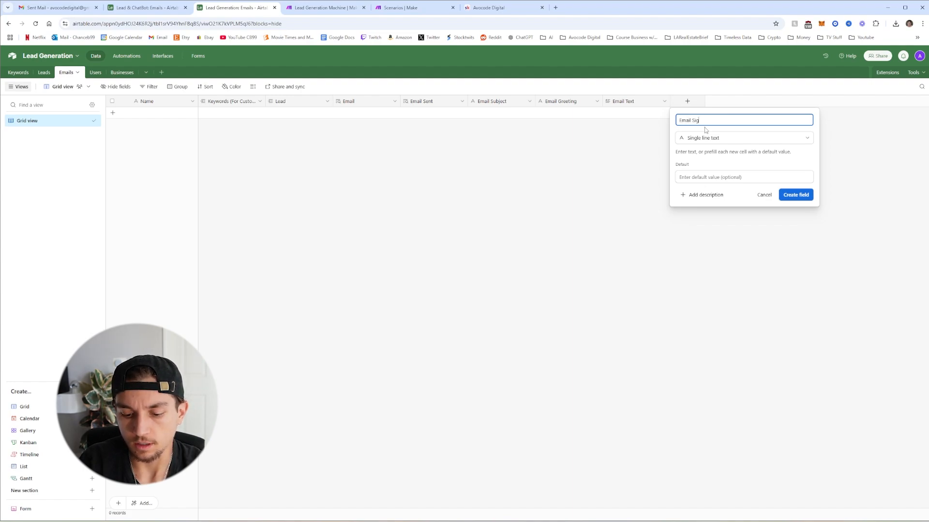
{"action": "type", "text": "nature"}
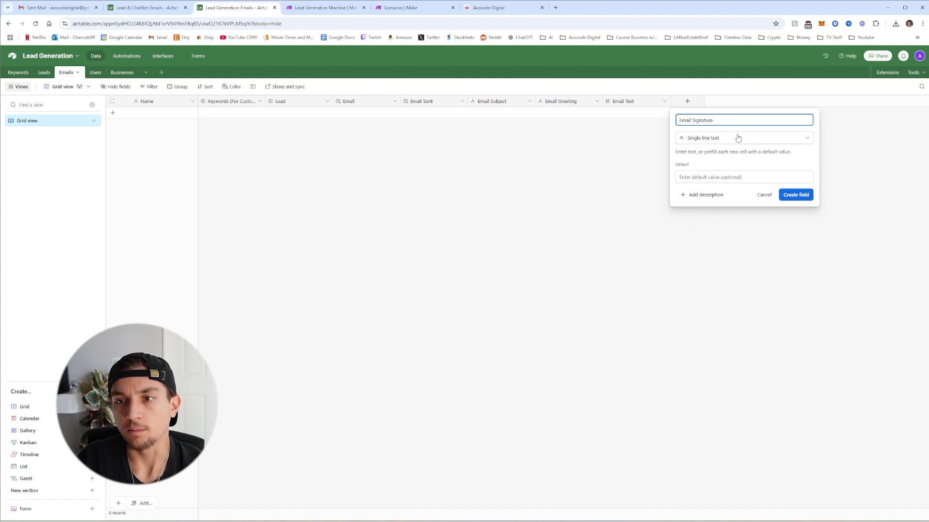
{"action": "left_click", "coordinate": [804, 200]}
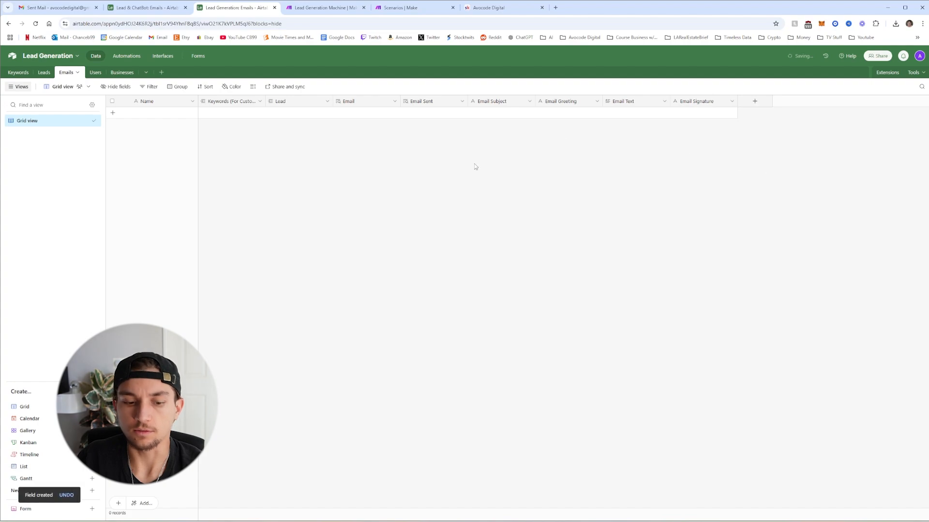
In Leads' All Leads view, add Email Subject, Greeting, Text and Signature lookups through Email Assigned
{"action": "left_click", "coordinate": [42, 73]}
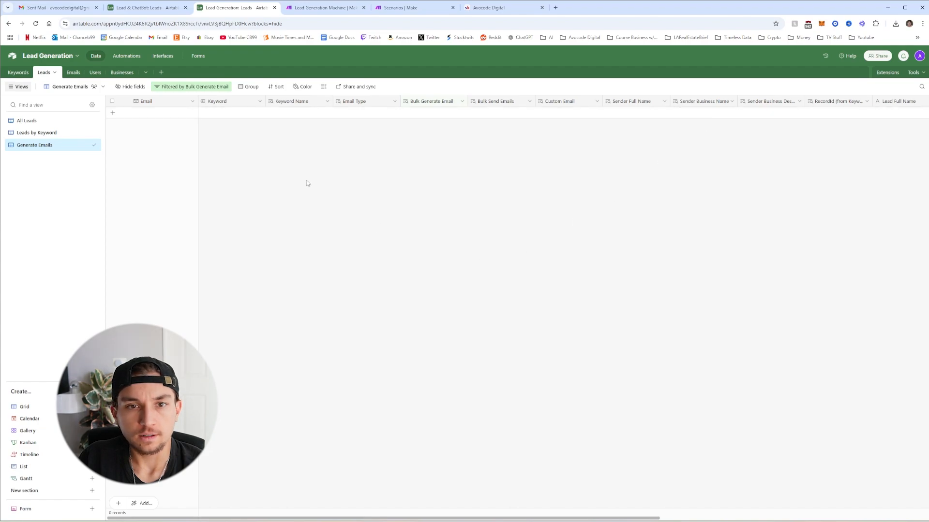
{"action": "left_click", "coordinate": [27, 121]}
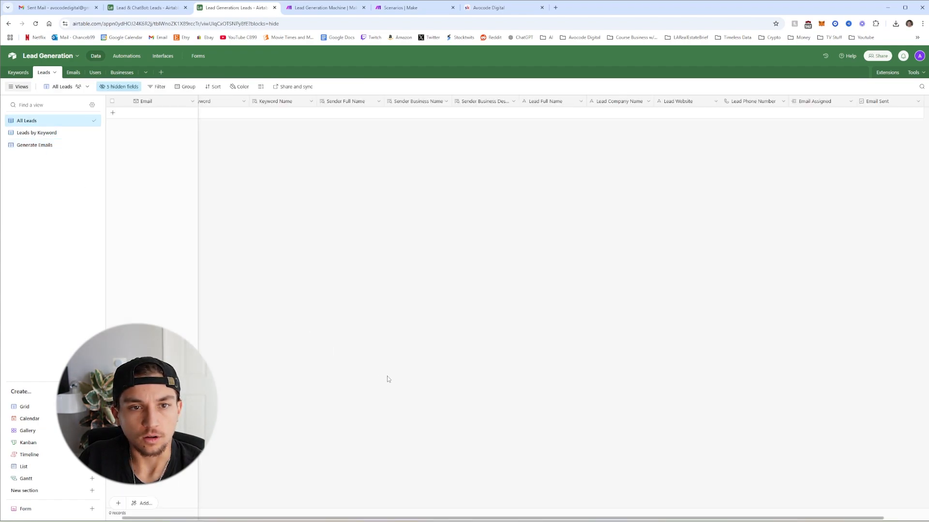
{"action": "scroll", "coordinate": [790, 211], "scroll_direction": "right", "scroll_amount": 2}
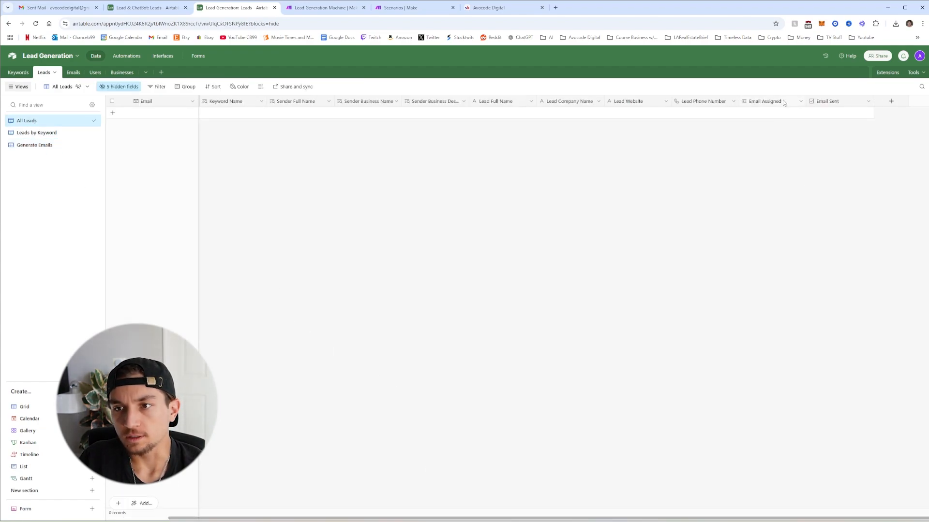
{"action": "left_click", "coordinate": [800, 102]}
{"action": "left_click", "coordinate": [786, 131]}
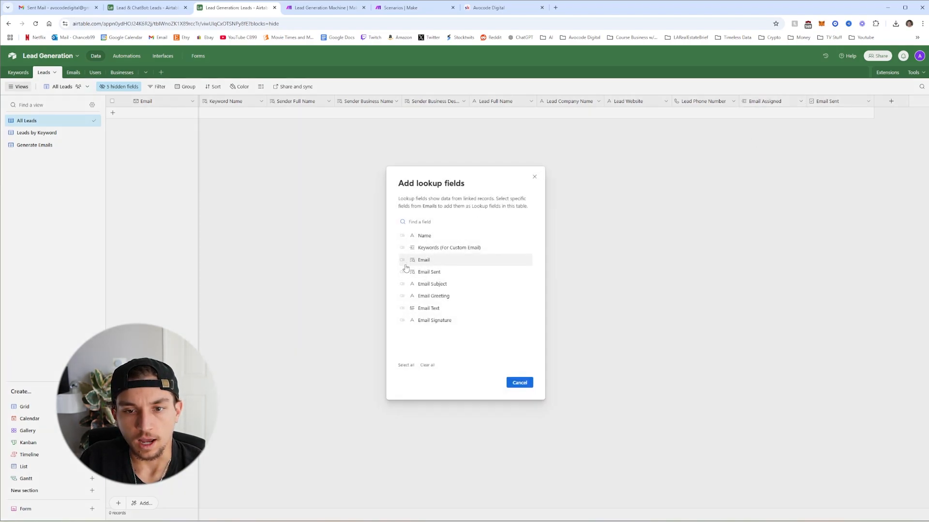
{"action": "left_click", "coordinate": [402, 284]}
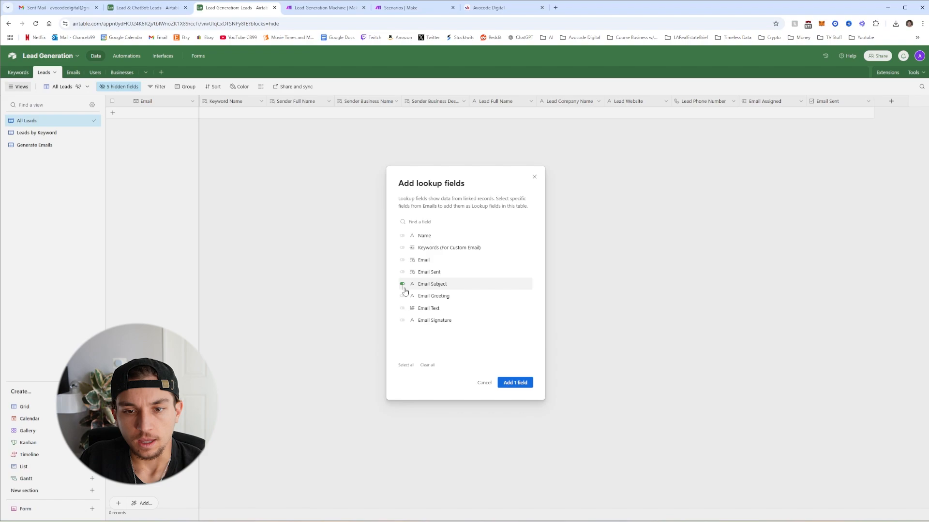
{"action": "left_click", "coordinate": [402, 296]}
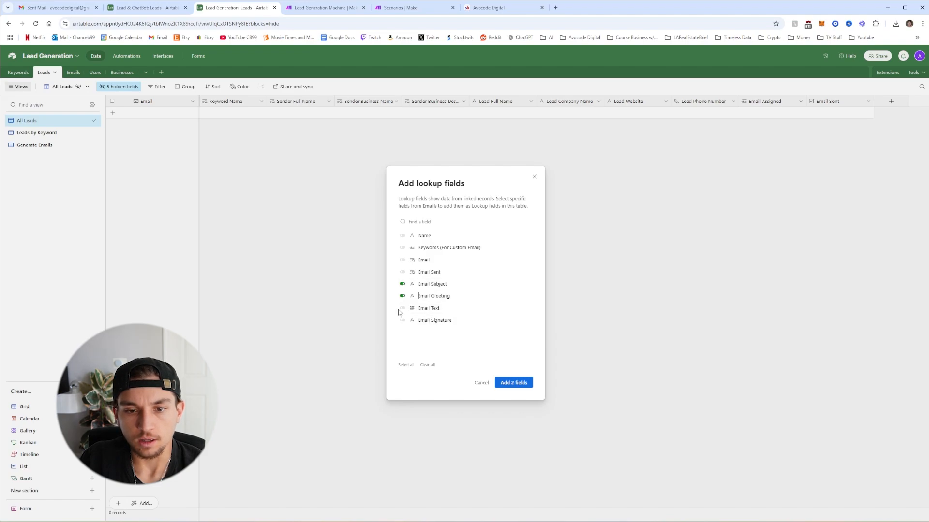
{"action": "left_click", "coordinate": [401, 308]}
{"action": "left_click", "coordinate": [402, 321]}
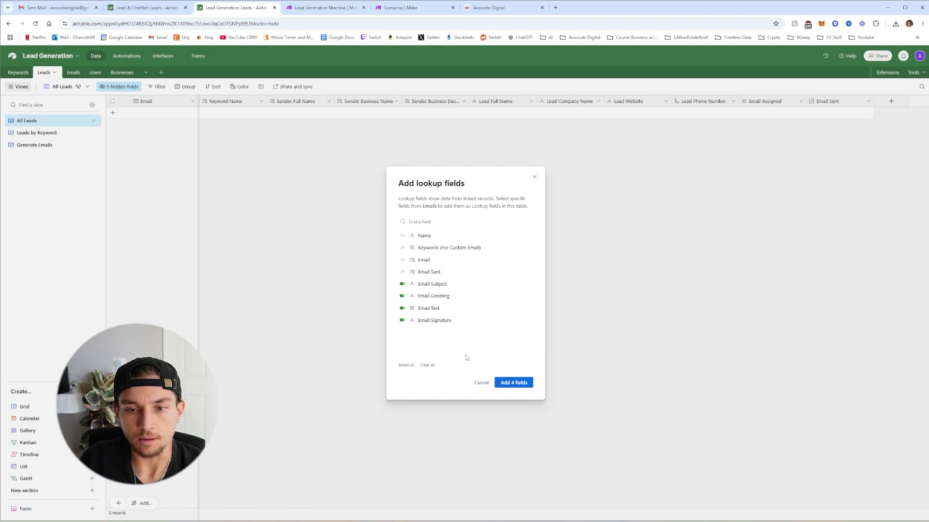
{"action": "left_click", "coordinate": [514, 388]}
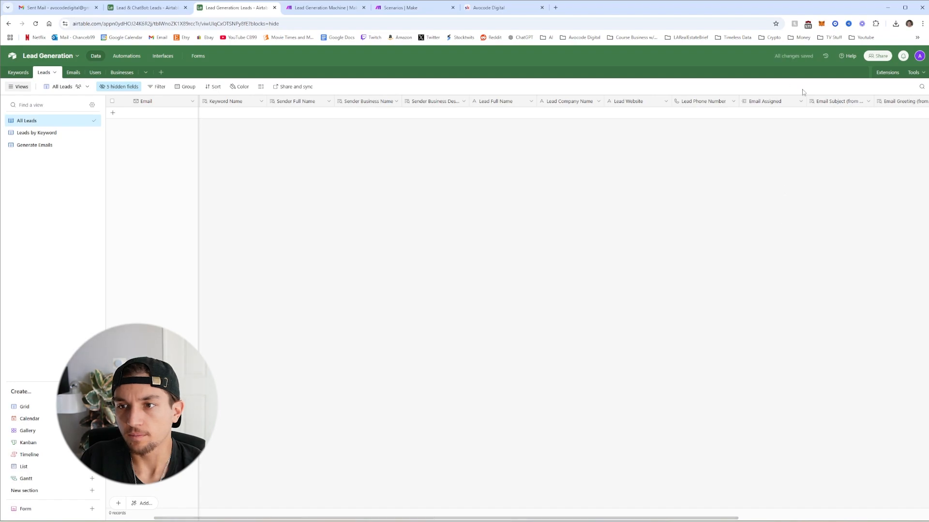
Remove '(from Email Assigned)' from the Email Subject and Email Greeting lookup names
{"action": "left_click", "coordinate": [867, 102]}
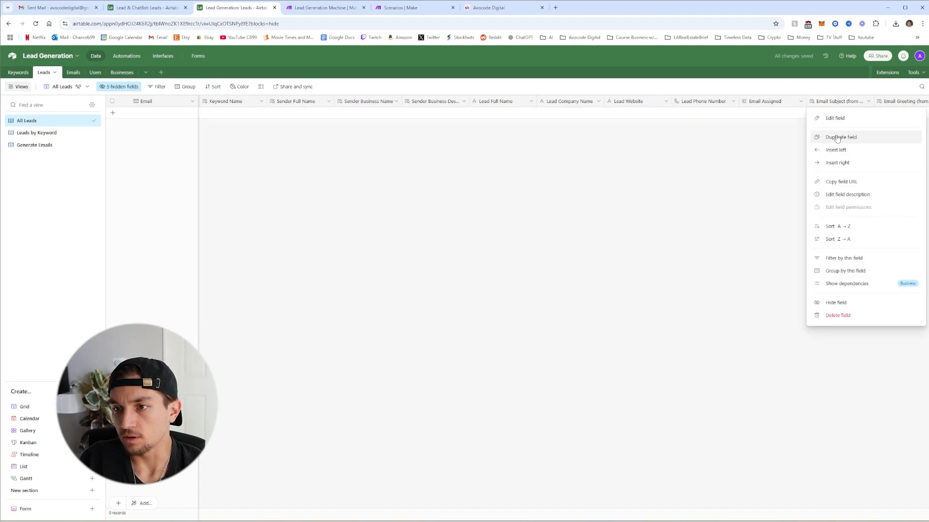
{"action": "left_click", "coordinate": [835, 118]}
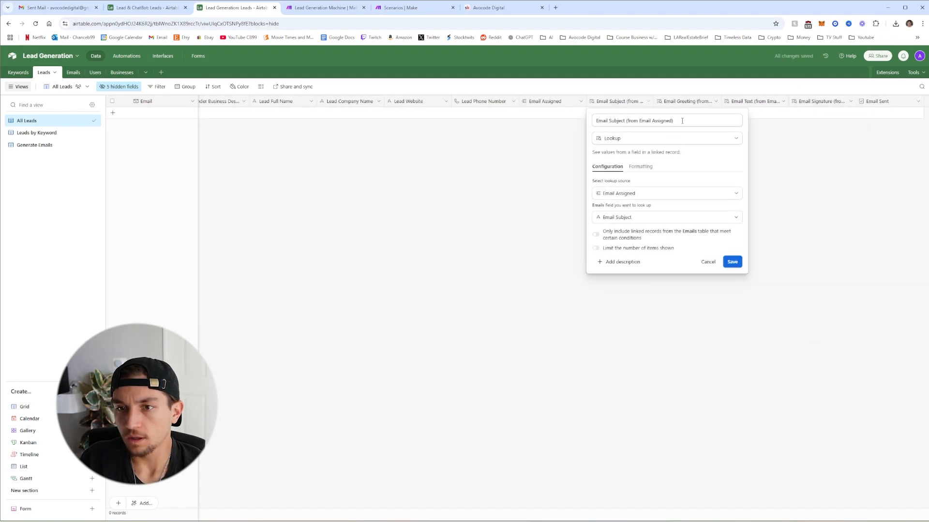
{"action": "left_click_drag", "start_coordinate": [682, 120], "coordinate": [626, 121]}
{"action": "key", "text": "BackSpace"}
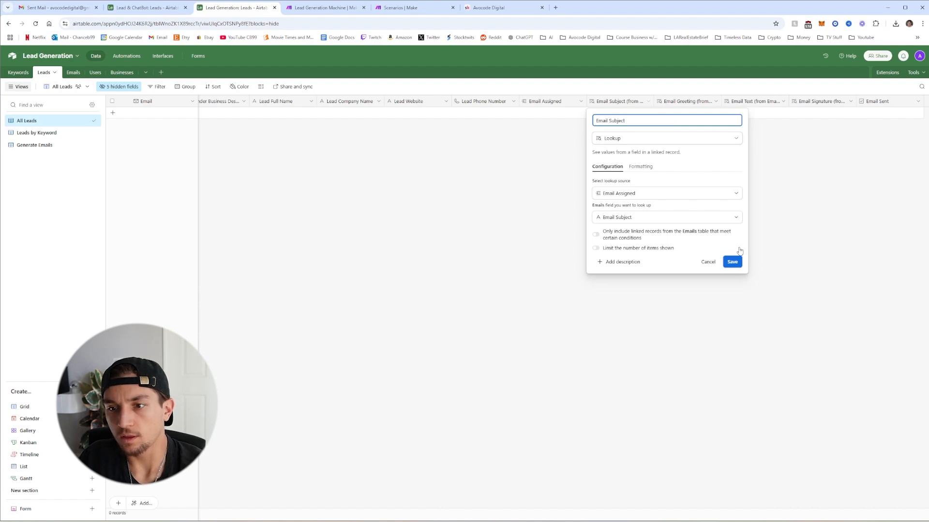
{"action": "left_click", "coordinate": [732, 261]}
{"action": "left_click", "coordinate": [716, 102]}
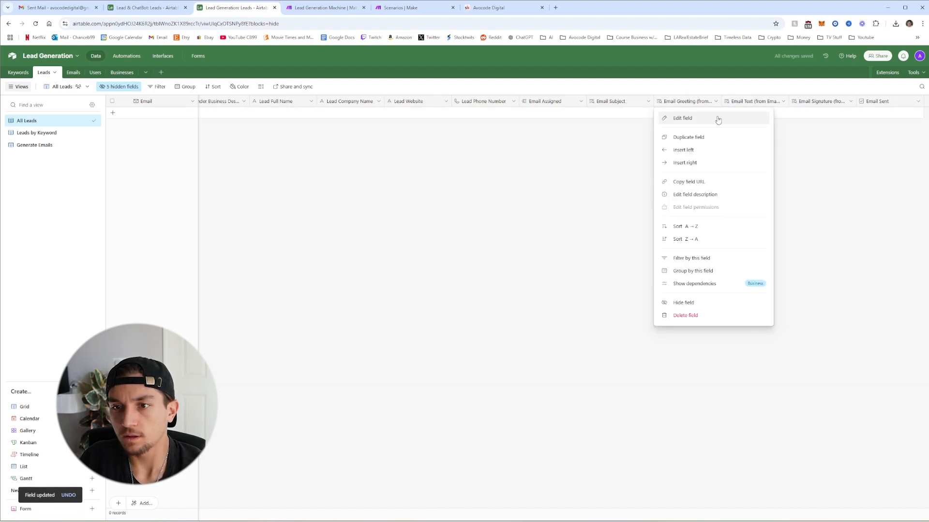
{"action": "left_click", "coordinate": [718, 120]}
{"action": "left_click_drag", "start_coordinate": [683, 121], "coordinate": [639, 125]}
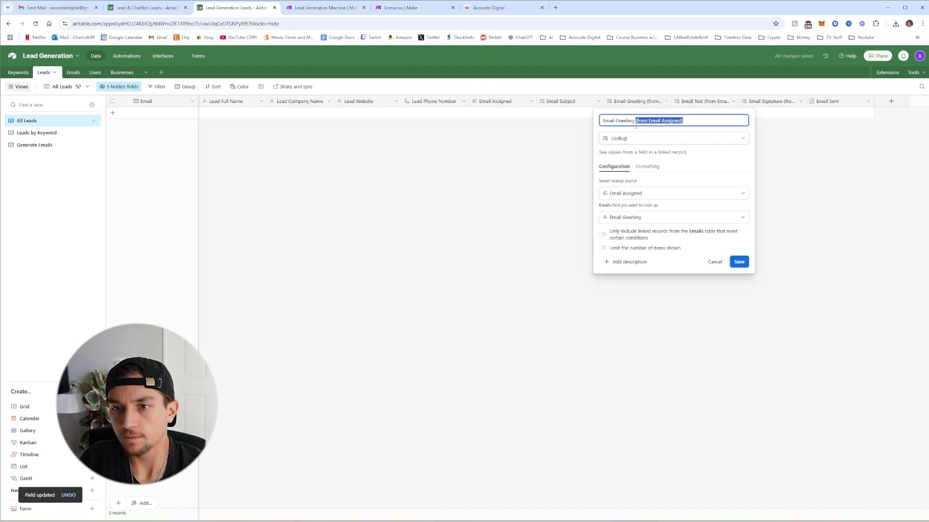
{"action": "key", "text": "BackSpace"}
{"action": "left_click", "coordinate": [739, 262]}
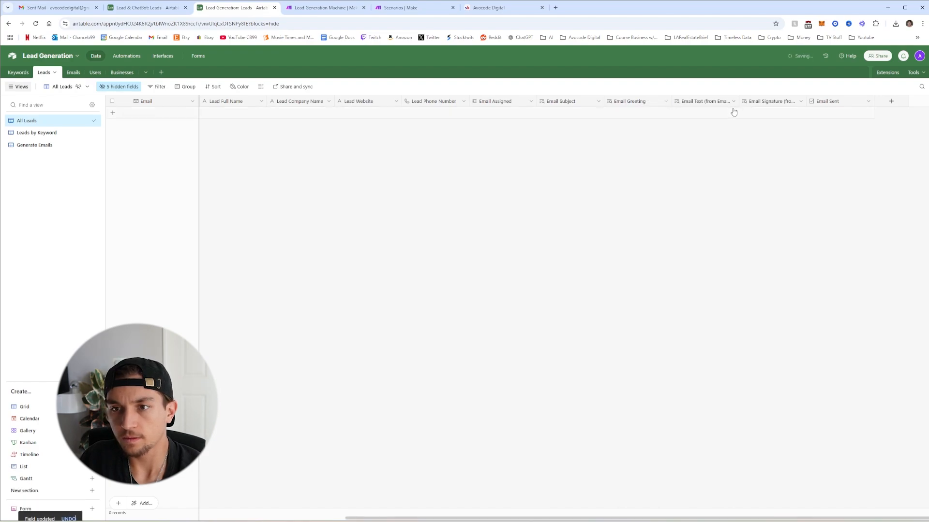
Remove the same suffix from Email Text and Email Signature, then go to Generate Emails
{"action": "left_click", "coordinate": [734, 102]}
{"action": "left_click", "coordinate": [703, 118]}
{"action": "left_click_drag", "start_coordinate": [674, 121], "coordinate": [634, 121]}
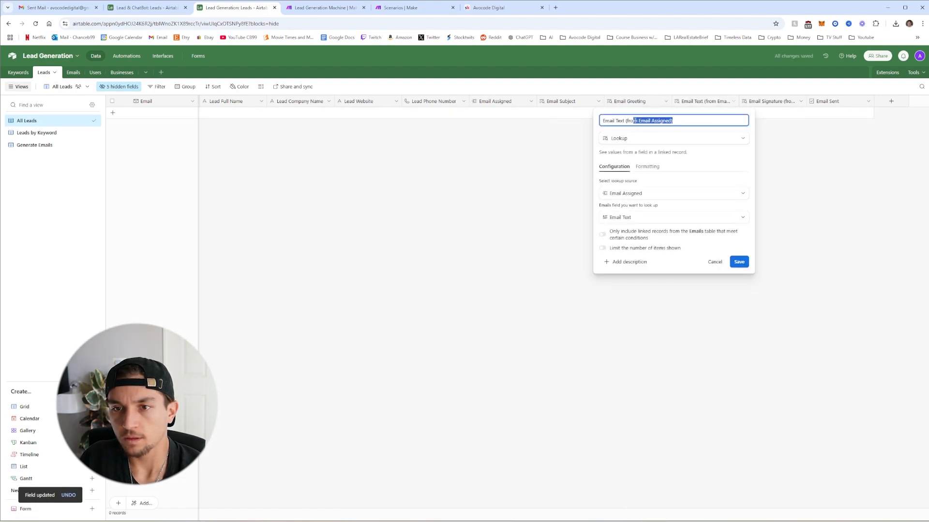
{"action": "key", "text": "BackSpace"}
{"action": "left_click", "coordinate": [739, 262]}
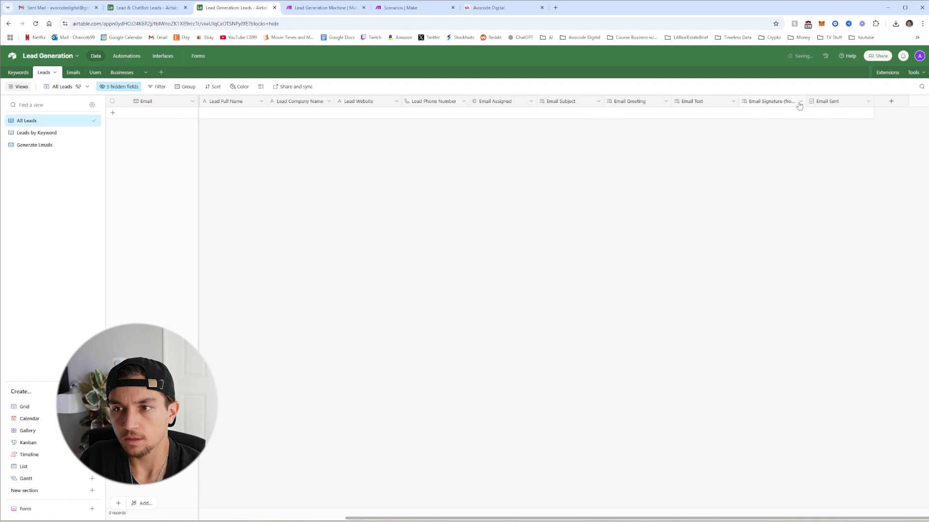
{"action": "left_click", "coordinate": [801, 102]}
{"action": "left_click", "coordinate": [767, 118]}
{"action": "left_click_drag", "start_coordinate": [686, 121], "coordinate": [636, 121]}
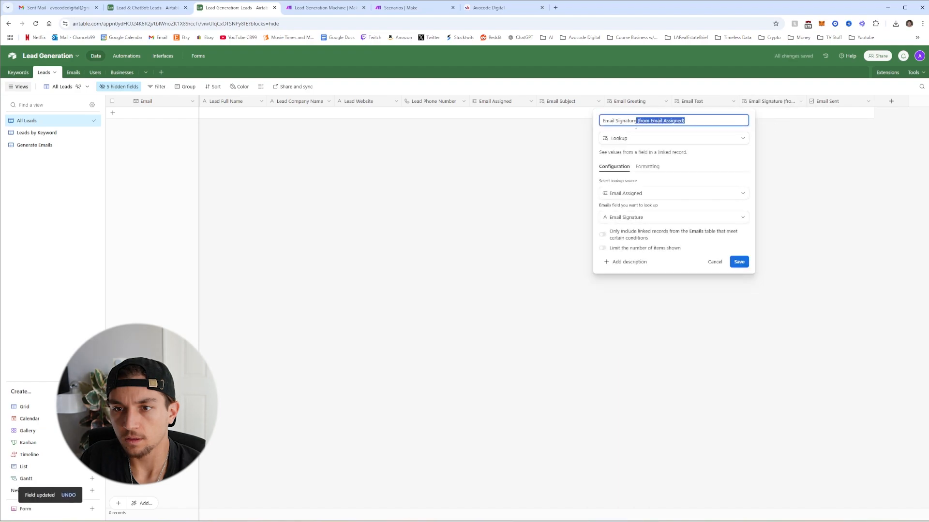
{"action": "key", "text": "BackSpace"}
{"action": "left_click", "coordinate": [738, 262]}
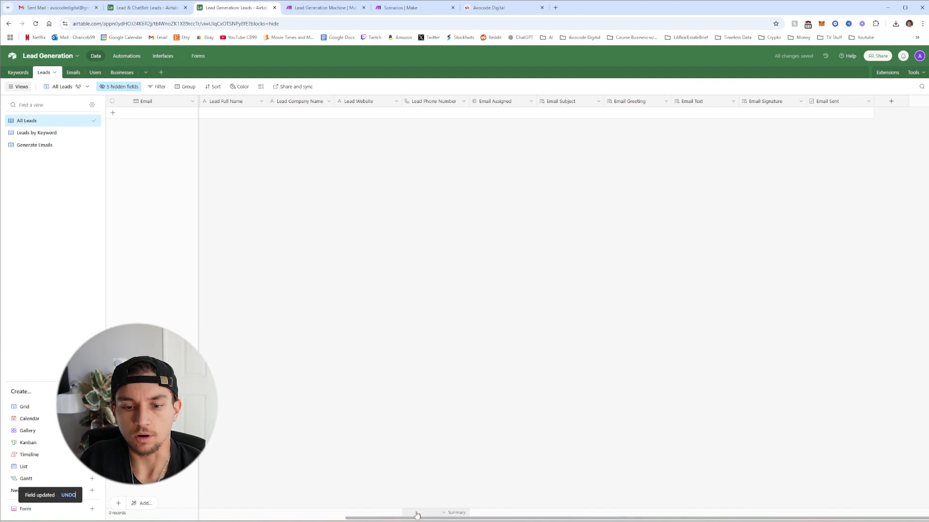
{"action": "left_click", "coordinate": [35, 145]}
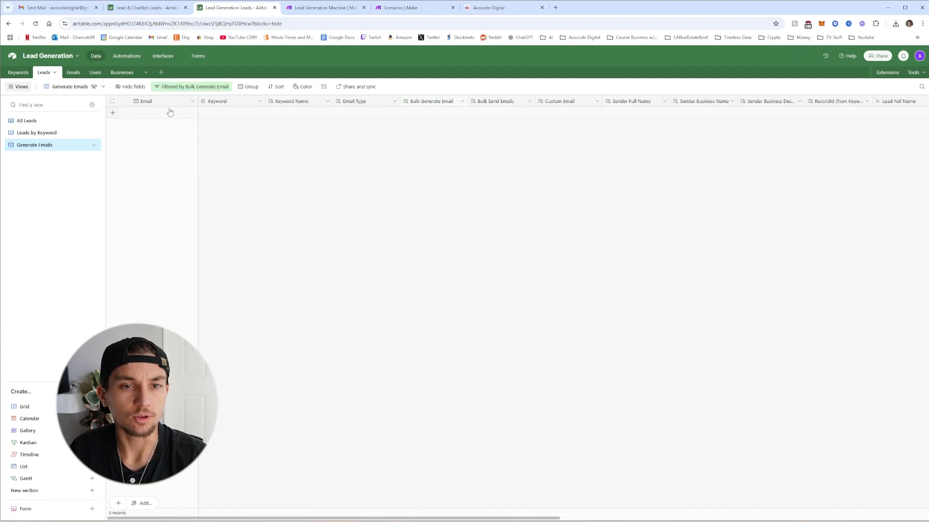
Add filter conditions: Email Assigned is not empty and Email Sent is unchecked
{"action": "left_click", "coordinate": [193, 86]}
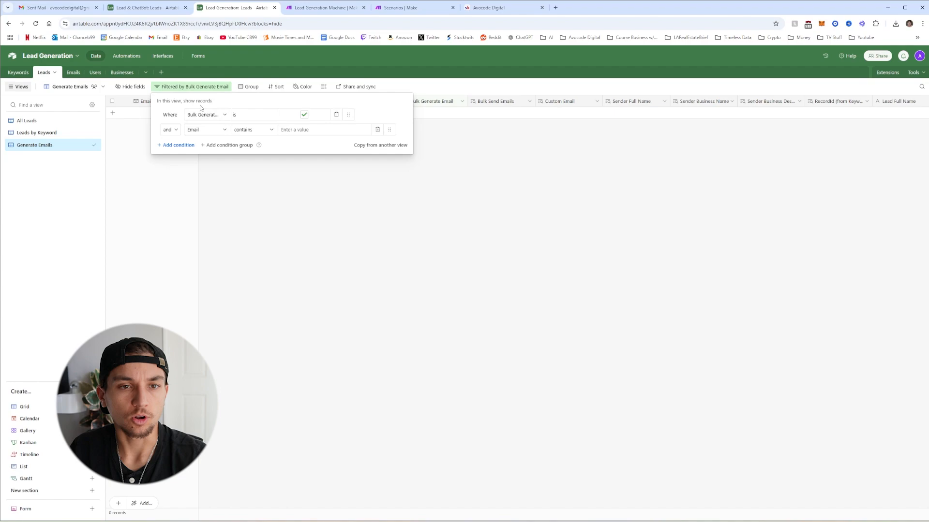
{"action": "left_click", "coordinate": [206, 131]}
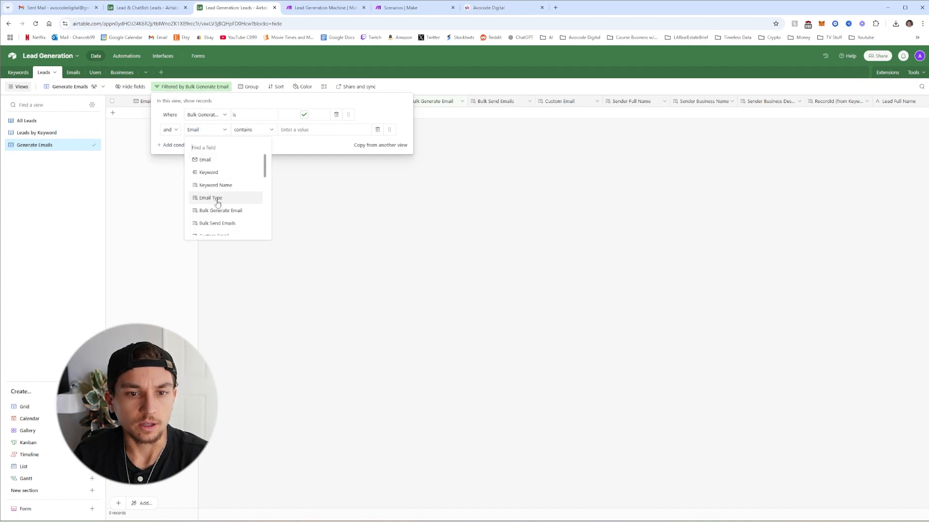
{"action": "scroll", "coordinate": [222, 200], "scroll_direction": "down", "scroll_amount": 5}
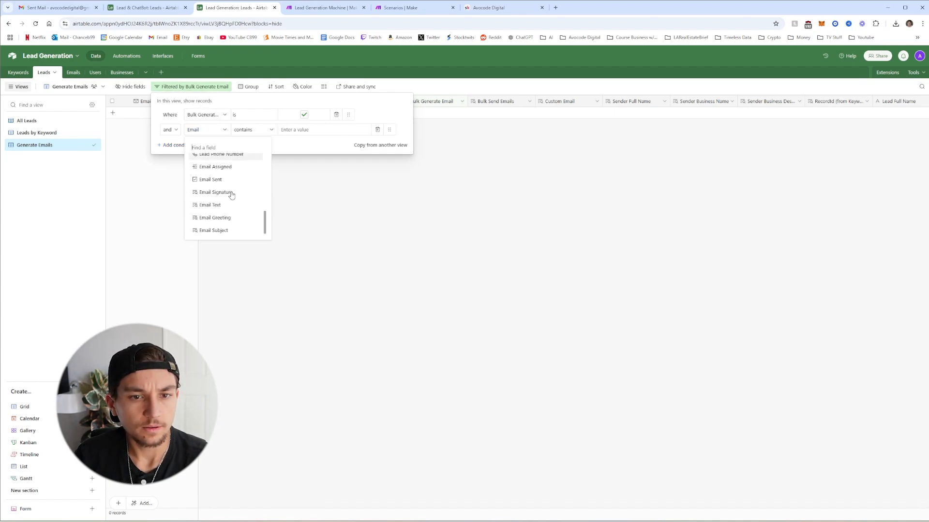
{"action": "left_click", "coordinate": [223, 167]}
{"action": "left_click", "coordinate": [252, 129]}
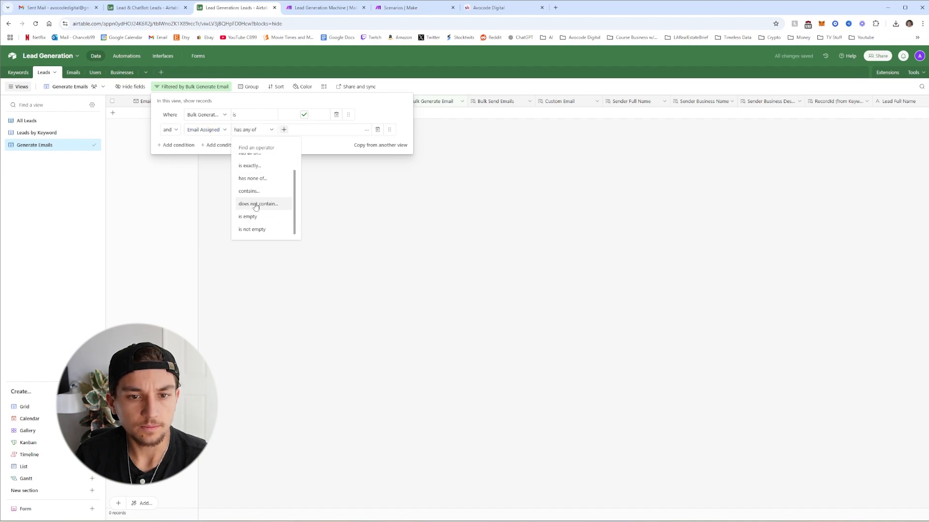
{"action": "left_click", "coordinate": [252, 229]}
{"action": "left_click", "coordinate": [178, 145]}
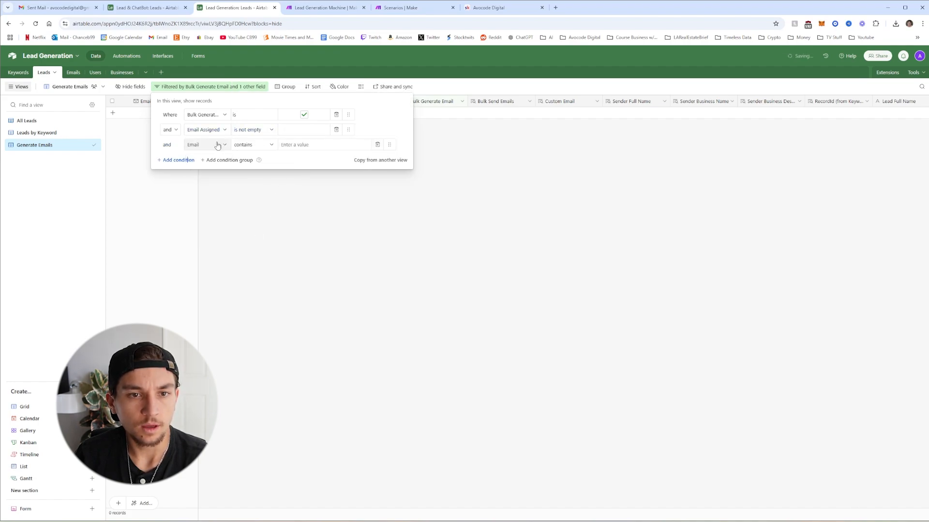
{"action": "left_click", "coordinate": [217, 145]}
{"action": "scroll", "coordinate": [225, 202], "scroll_direction": "down", "scroll_amount": 4}
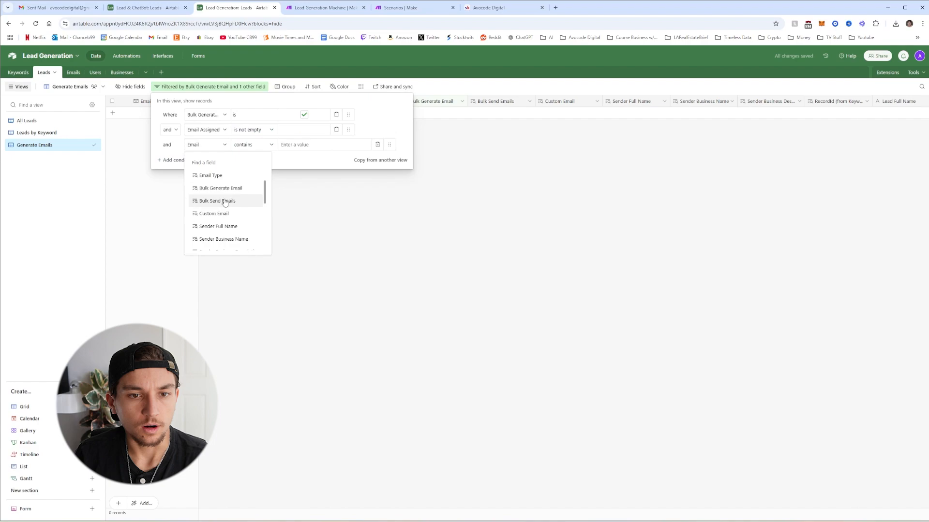
{"action": "scroll", "coordinate": [224, 202], "scroll_direction": "down", "scroll_amount": 10}
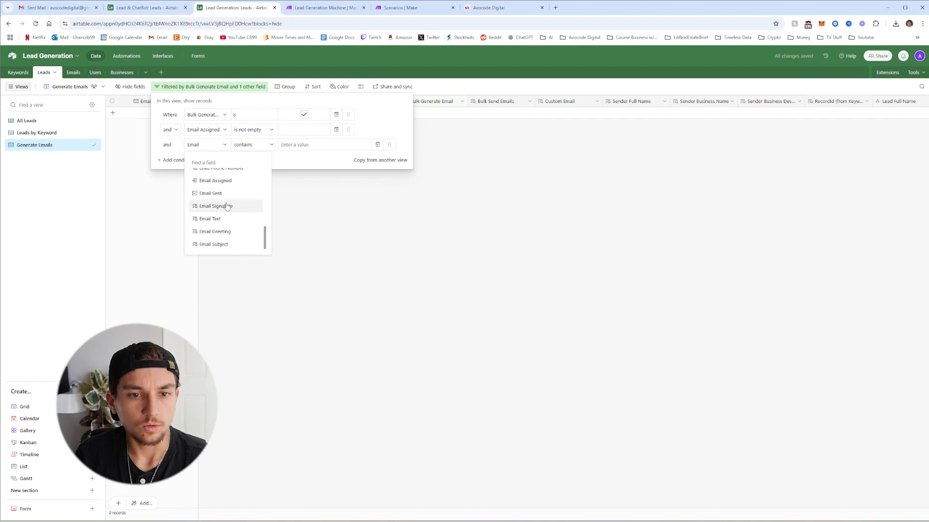
{"action": "left_click", "coordinate": [208, 194]}
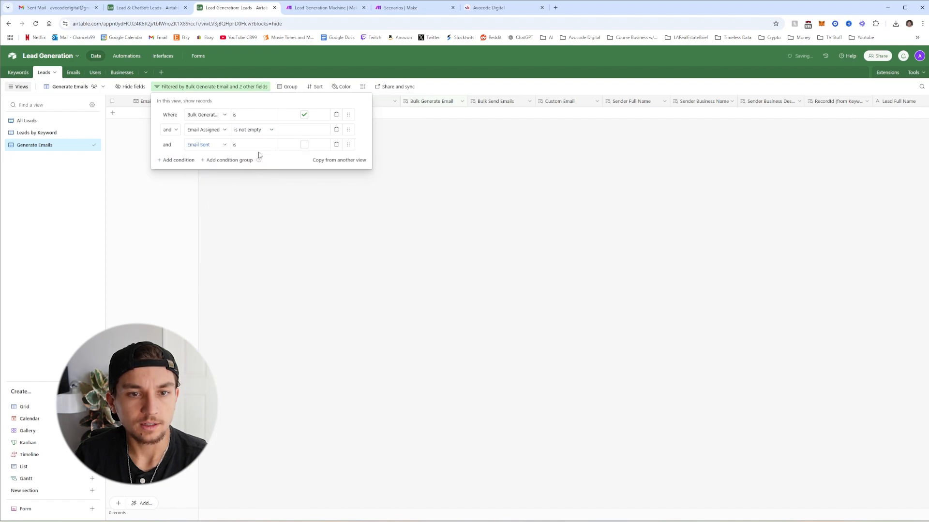
Add filter conditions requiring Sender Full Name and Sender Business Name to be not empty
{"action": "left_click", "coordinate": [178, 160]}
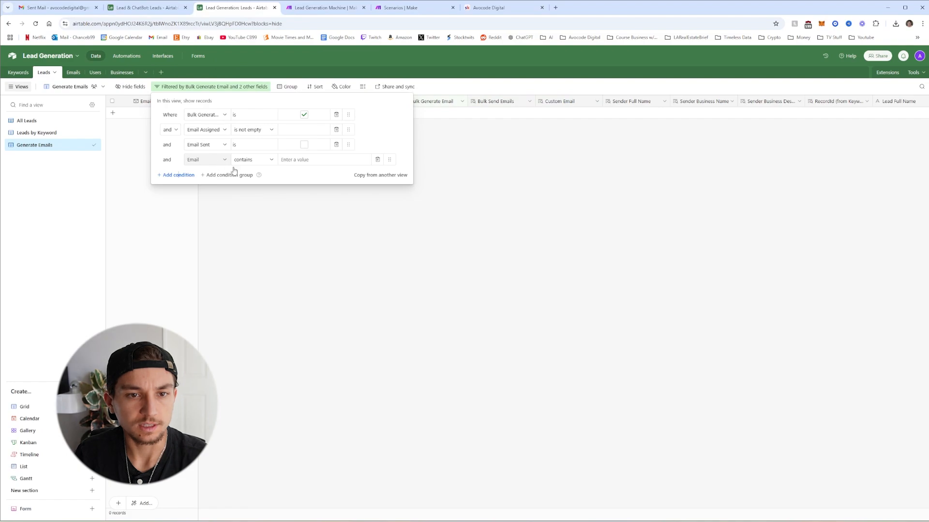
{"action": "left_click", "coordinate": [208, 162]}
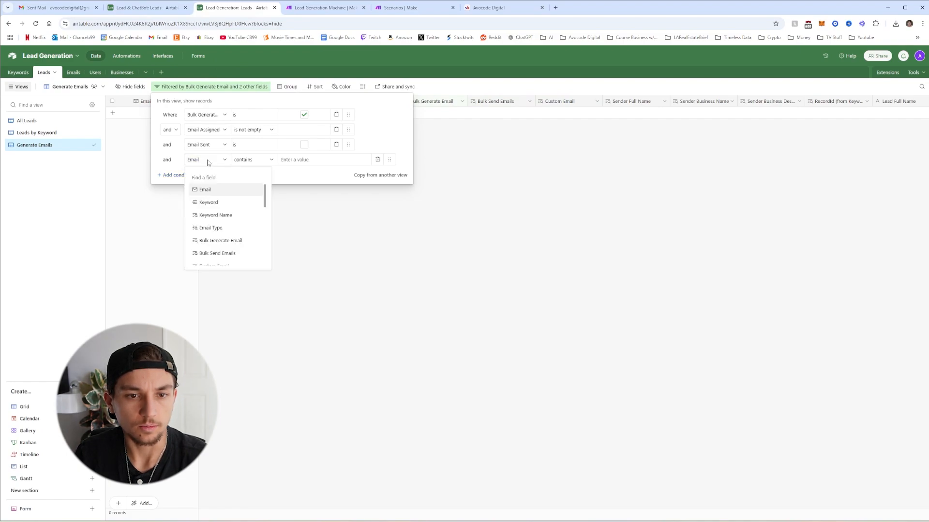
{"action": "scroll", "coordinate": [237, 224], "scroll_direction": "down", "scroll_amount": 3}
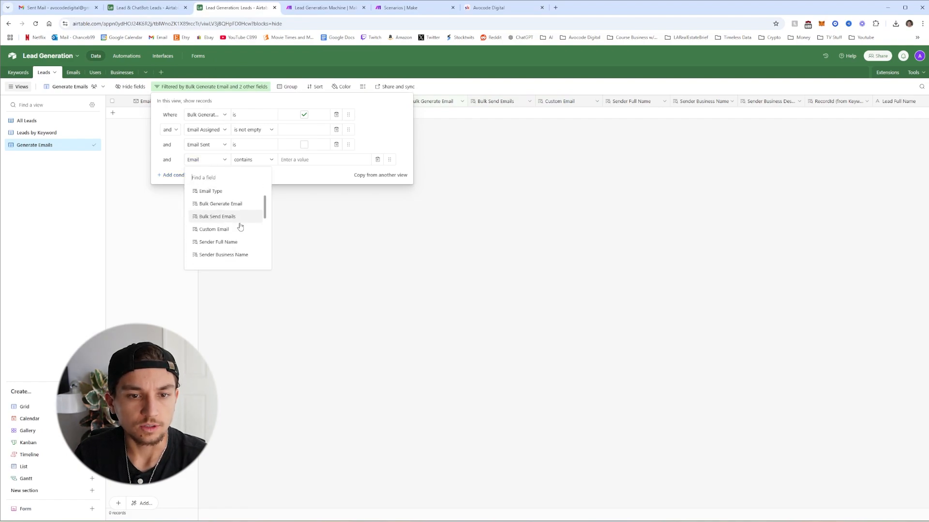
{"action": "left_click", "coordinate": [228, 203]}
{"action": "left_click", "coordinate": [248, 162]}
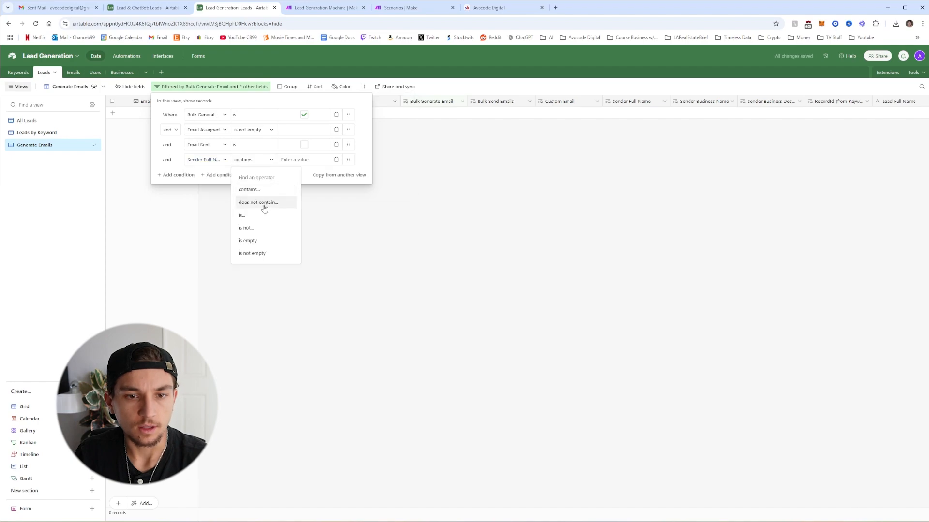
{"action": "left_click", "coordinate": [252, 253]}
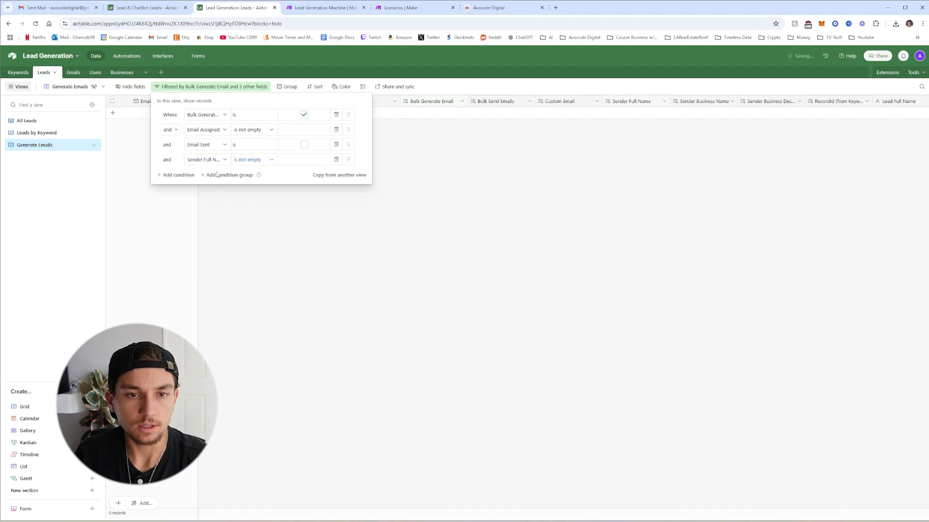
{"action": "left_click", "coordinate": [175, 174]}
{"action": "left_click", "coordinate": [206, 175]}
{"action": "scroll", "coordinate": [219, 221], "scroll_direction": "down", "scroll_amount": 3}
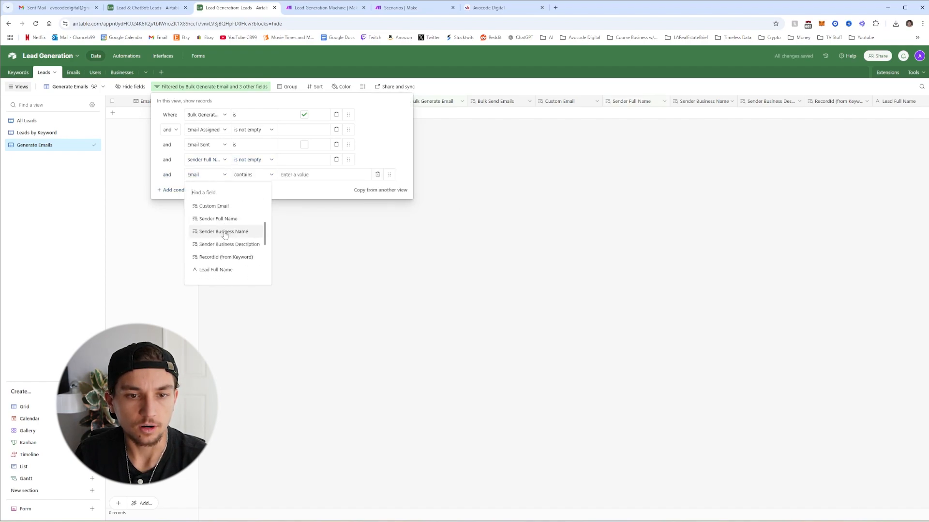
{"action": "left_click", "coordinate": [223, 237]}
{"action": "left_click", "coordinate": [253, 175]}
{"action": "left_click", "coordinate": [252, 268]}
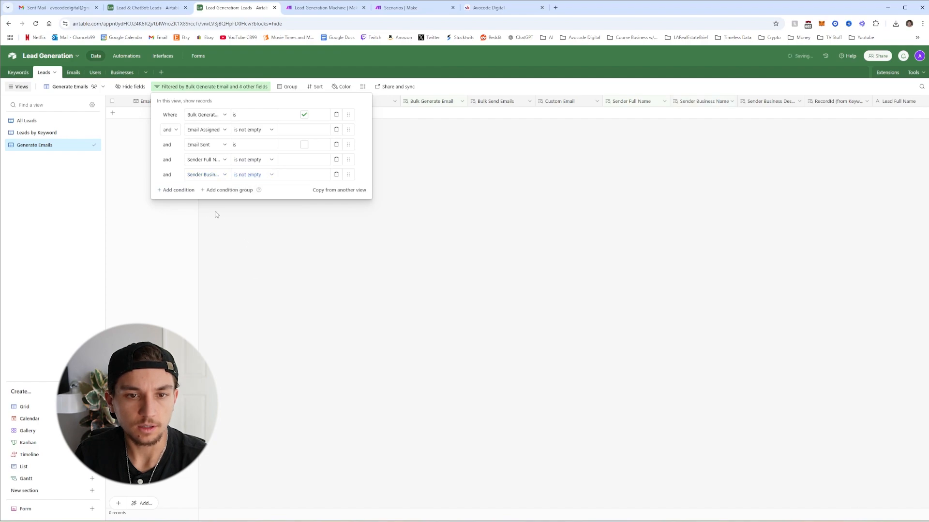
Add filter conditions requiring another sender business field and Email Type to be not empty
{"action": "left_click", "coordinate": [175, 190]}
{"action": "left_click", "coordinate": [205, 190]}
{"action": "scroll", "coordinate": [220, 231], "scroll_direction": "down", "scroll_amount": 3}
{"action": "scroll", "coordinate": [220, 231], "scroll_direction": "down", "scroll_amount": 3}
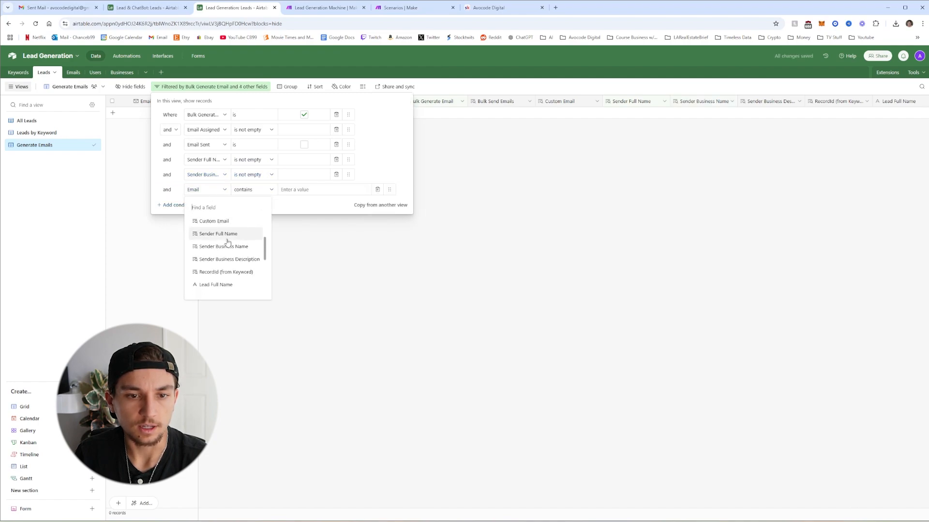
{"action": "left_click", "coordinate": [220, 259]}
{"action": "left_click", "coordinate": [255, 190]}
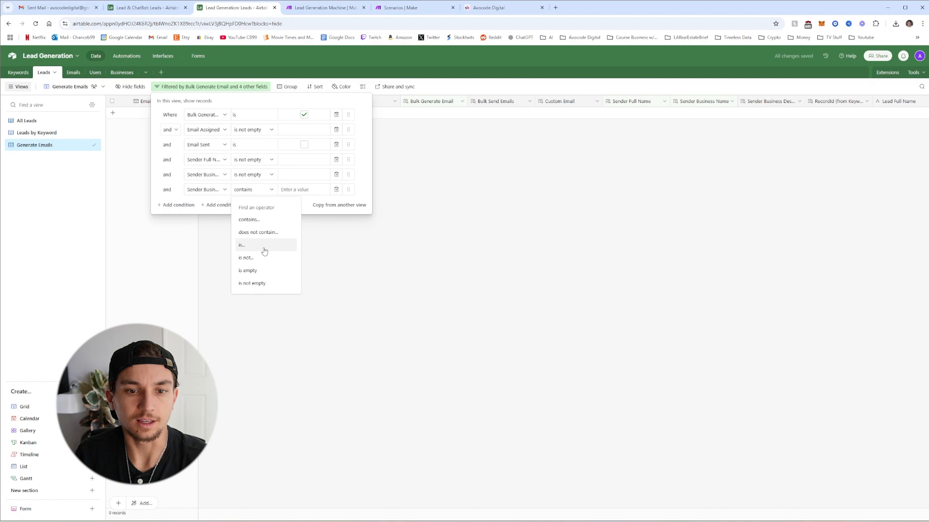
{"action": "left_click", "coordinate": [252, 283]}
{"action": "left_click", "coordinate": [176, 205]}
{"action": "left_click", "coordinate": [224, 205]}
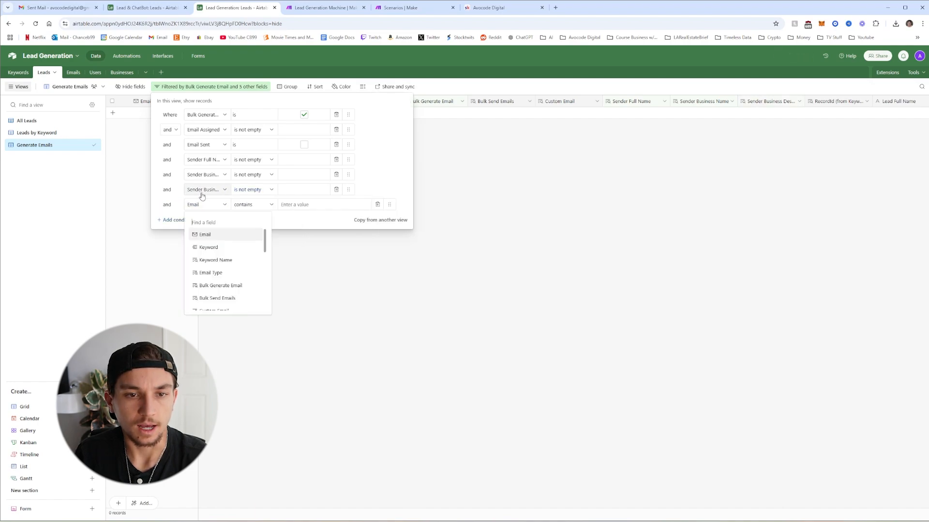
{"action": "scroll", "coordinate": [224, 275], "scroll_direction": "down", "scroll_amount": 3}
{"action": "scroll", "coordinate": [224, 275], "scroll_direction": "down", "scroll_amount": 3}
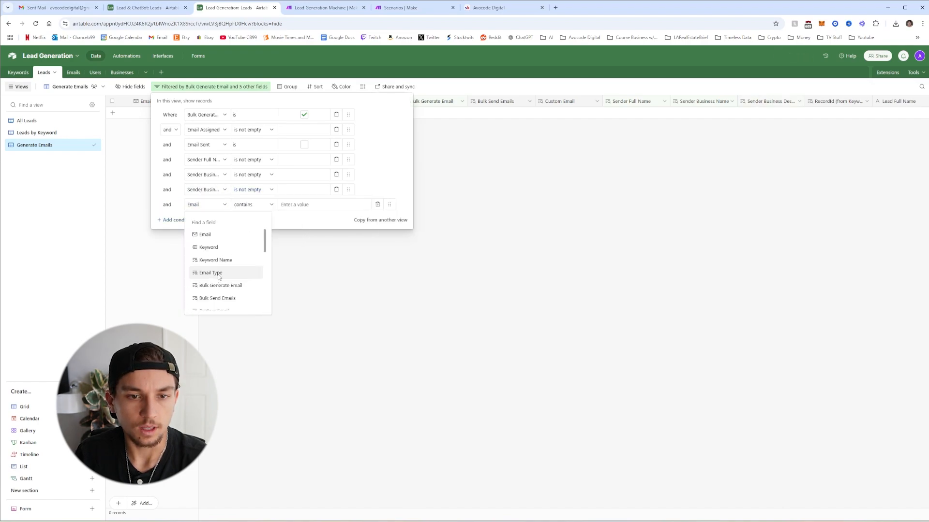
{"action": "left_click", "coordinate": [224, 271]}
{"action": "left_click", "coordinate": [253, 205]}
{"action": "left_click", "coordinate": [255, 299]}
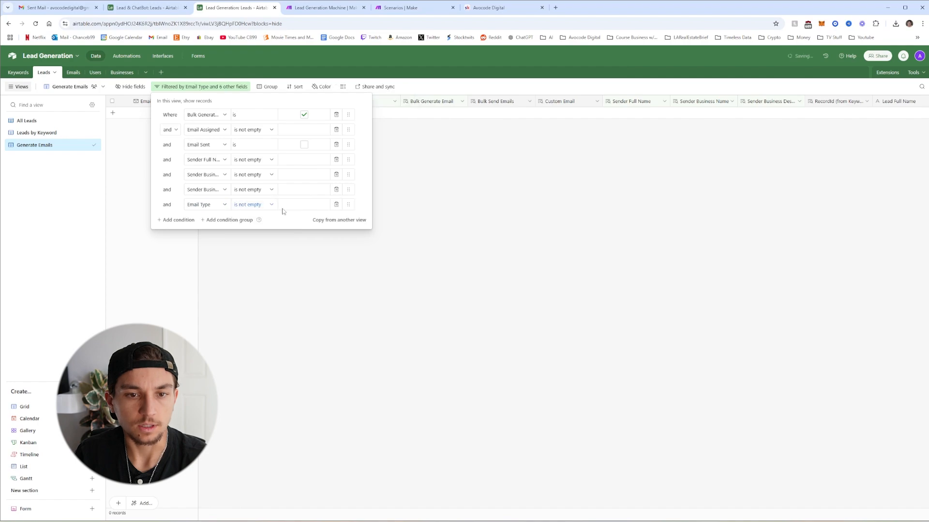
{"action": "key", "text": "Escape"}
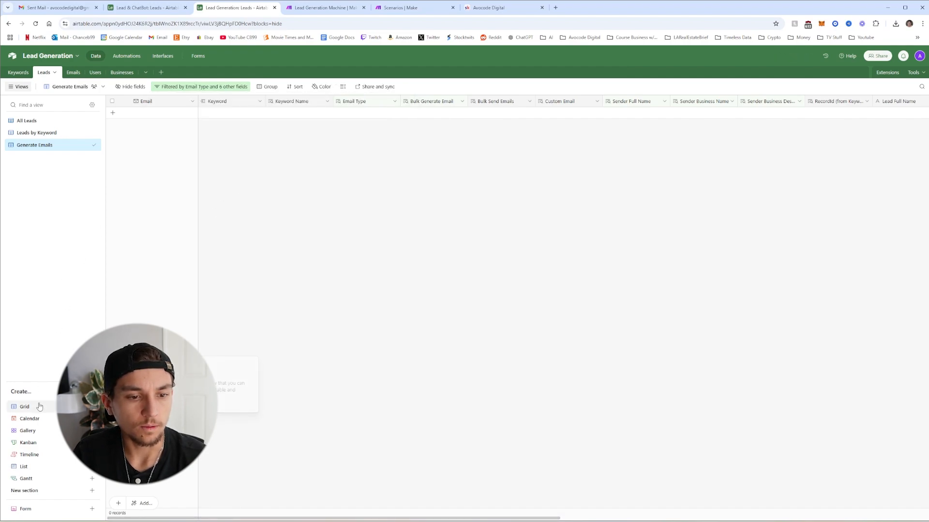
{"action": "left_click", "coordinate": [24, 407]}
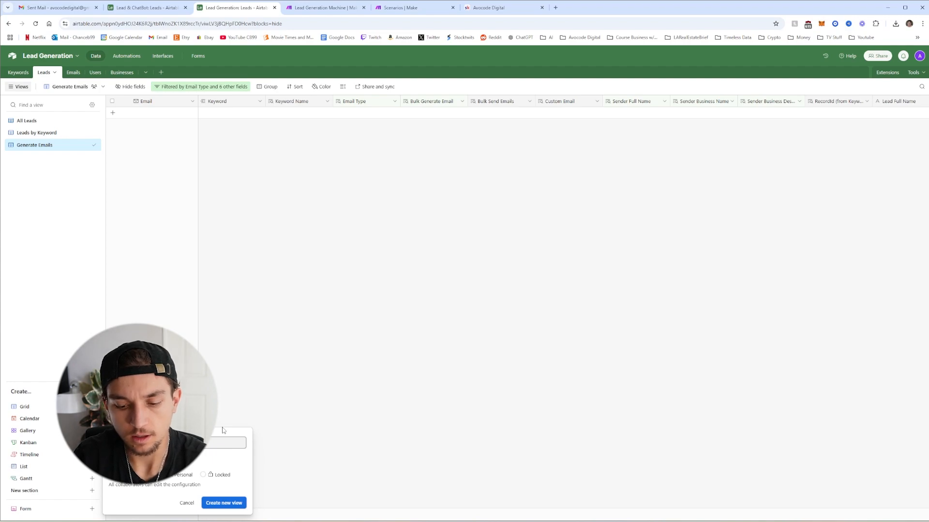
Create the Send Emails view and filter it to records with Bulk Send Emails checked
{"action": "left_click", "coordinate": [223, 503]}
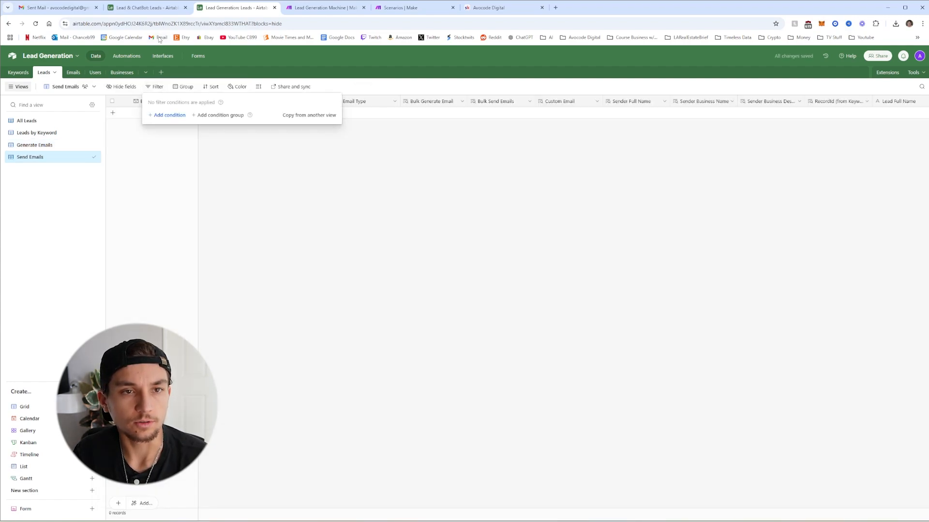
{"action": "left_click", "coordinate": [170, 116]}
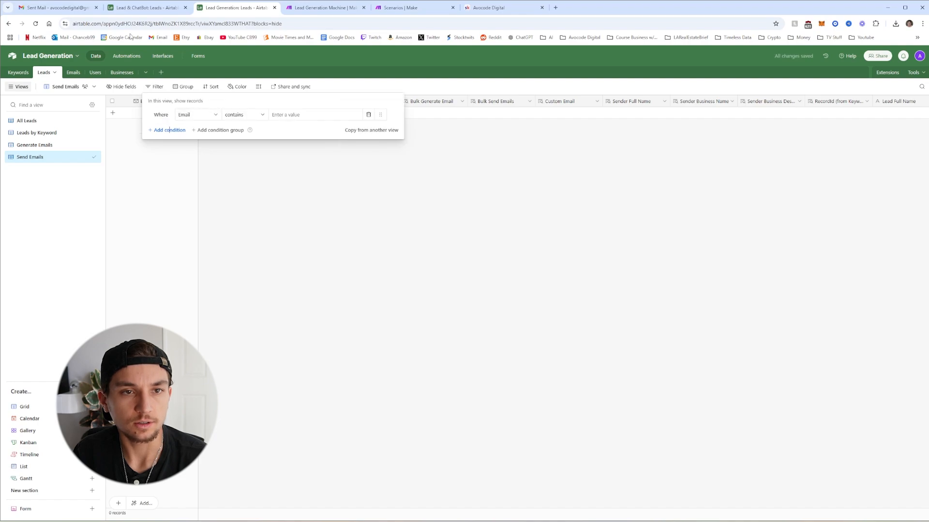
{"action": "left_click", "coordinate": [211, 117]}
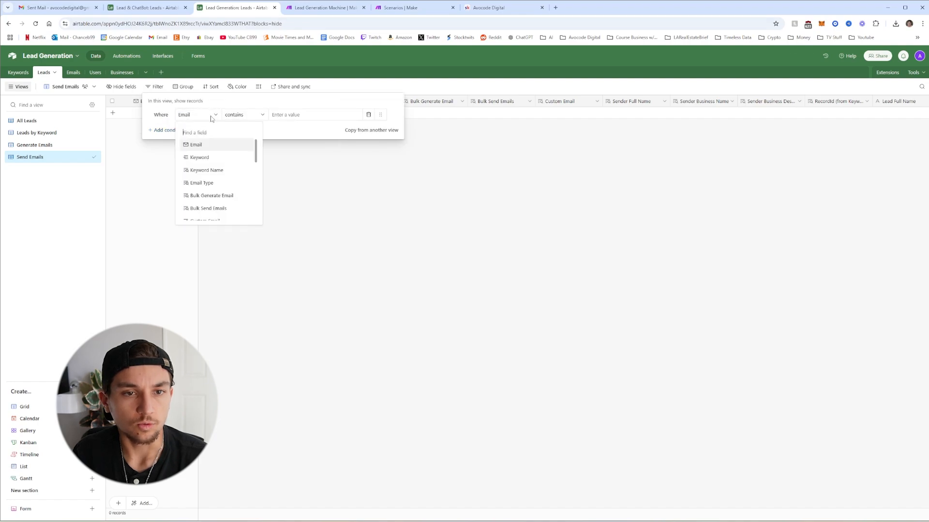
{"action": "left_click", "coordinate": [218, 208]}
{"action": "left_click", "coordinate": [295, 115]}
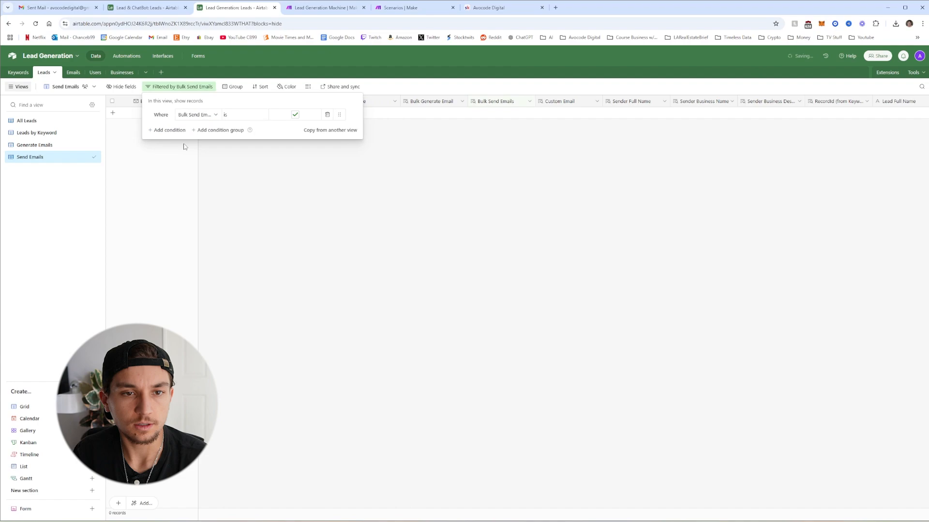
Add a second filter condition requiring Email Sent to be unchecked
{"action": "left_click", "coordinate": [167, 130]}
{"action": "left_click", "coordinate": [198, 132]}
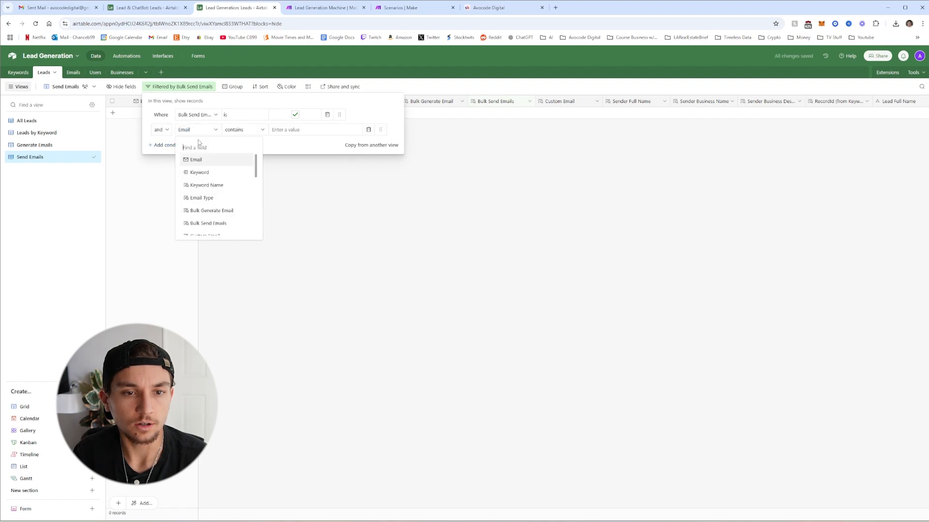
{"action": "scroll", "coordinate": [210, 191], "scroll_direction": "down", "scroll_amount": 3}
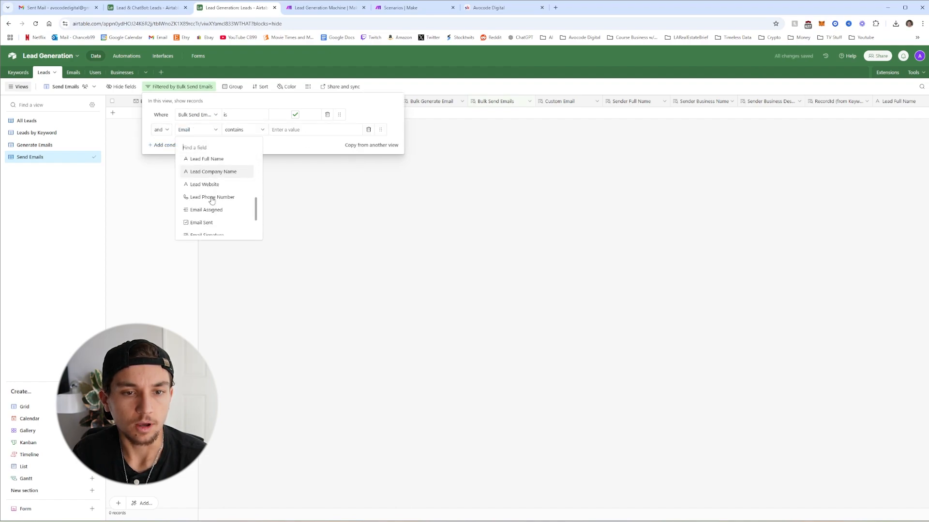
{"action": "scroll", "coordinate": [211, 201], "scroll_direction": "down", "scroll_amount": 2}
{"action": "left_click", "coordinate": [222, 174]}
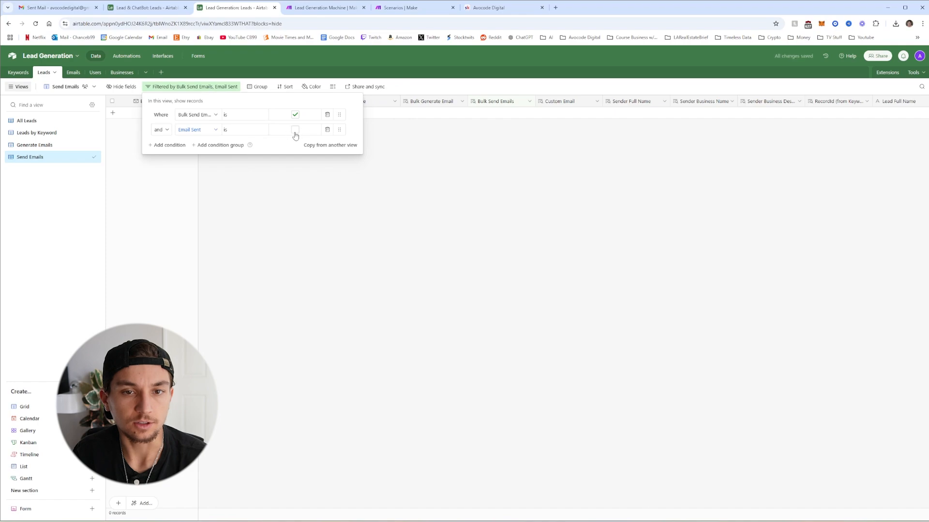
Require Email Assigned to be not empty, and add a blank fourth condition
{"action": "left_click", "coordinate": [166, 145]}
{"action": "left_click", "coordinate": [199, 146]}
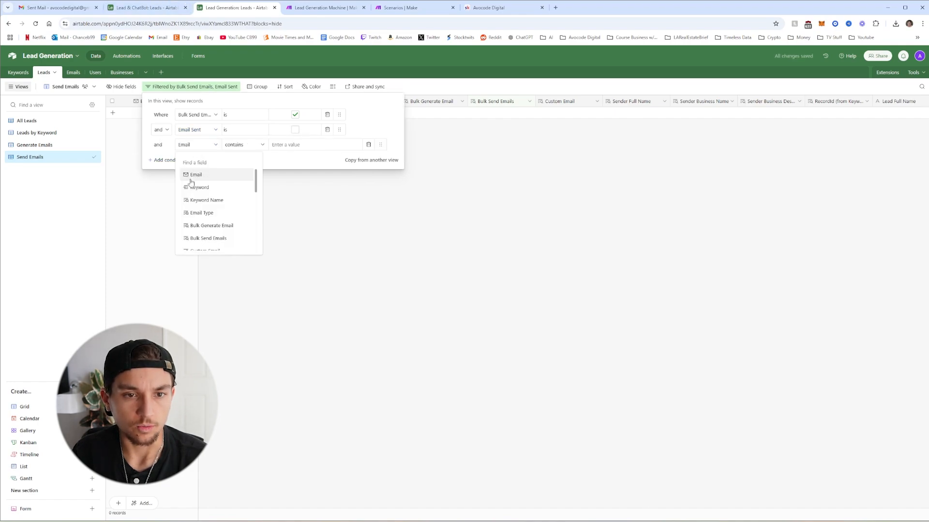
{"action": "scroll", "coordinate": [208, 201], "scroll_direction": "down", "scroll_amount": 5}
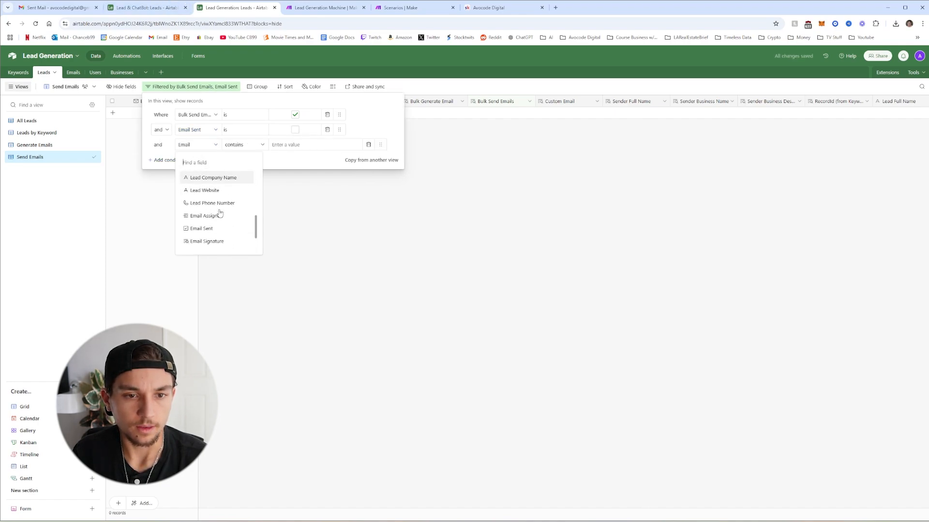
{"action": "left_click", "coordinate": [208, 215]}
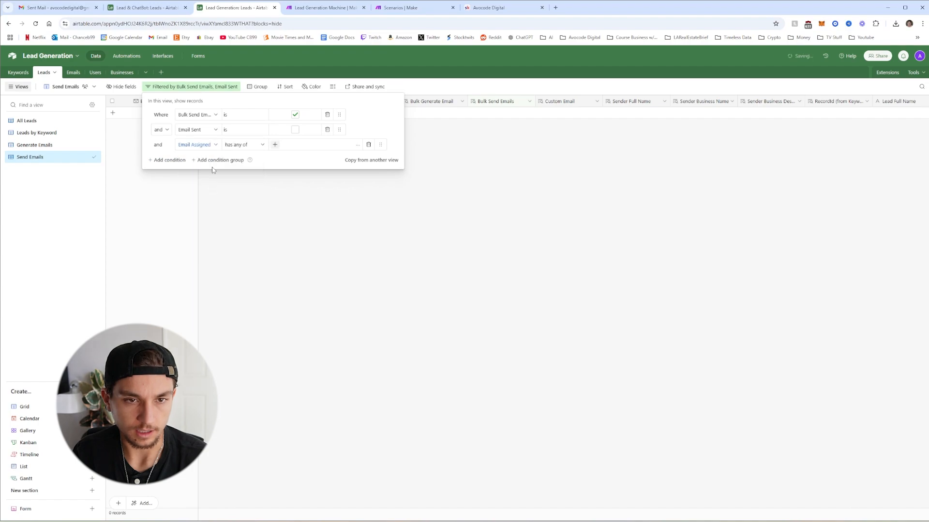
{"action": "left_click", "coordinate": [236, 144]}
{"action": "scroll", "coordinate": [254, 203], "scroll_direction": "down", "scroll_amount": 2}
{"action": "left_click", "coordinate": [242, 245]}
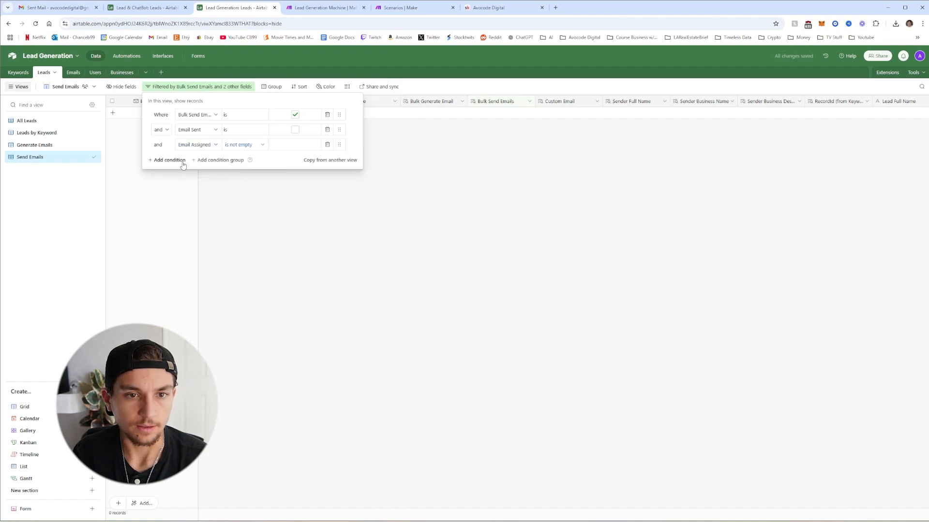
{"action": "left_click", "coordinate": [183, 164]}
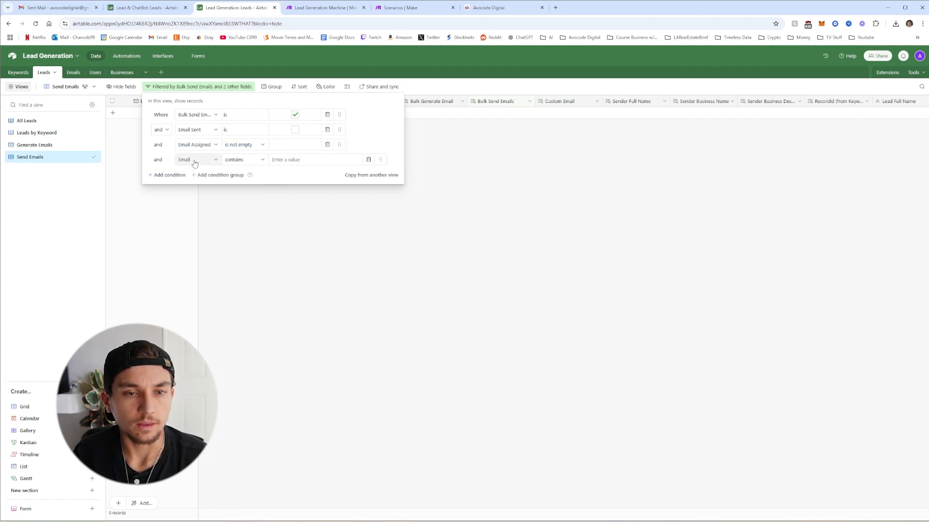
In All Leads, insert an Unsubscribed checkbox field right of Lead Phone Number
{"action": "left_click", "coordinate": [55, 124]}
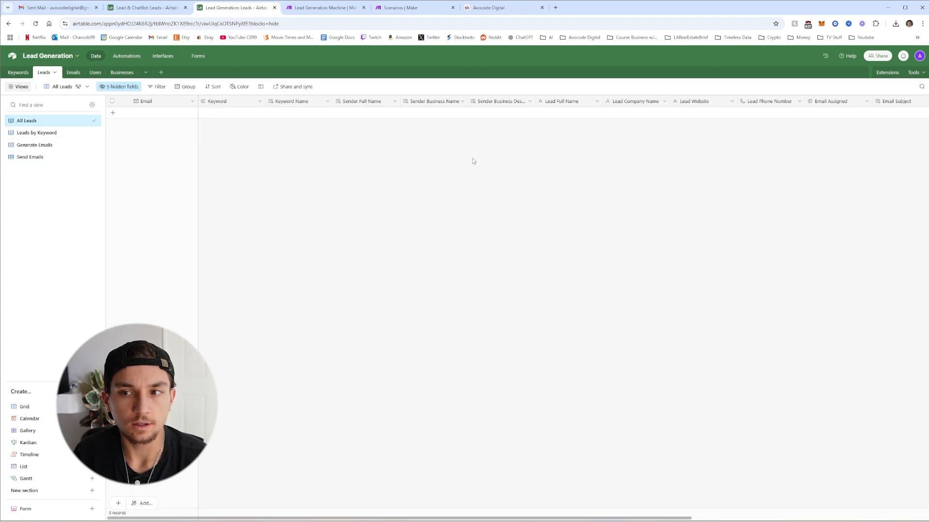
{"action": "right_click", "coordinate": [776, 103]}
{"action": "left_click", "coordinate": [761, 104]}
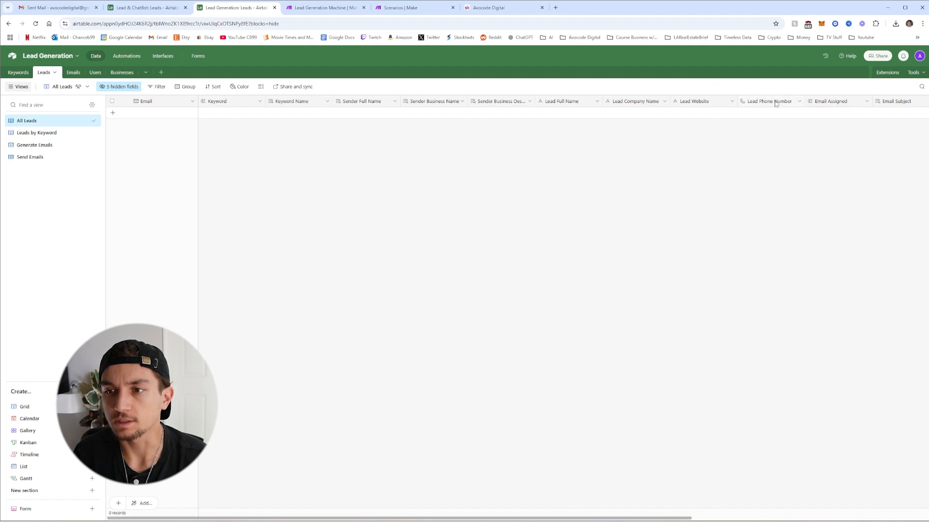
{"action": "right_click", "coordinate": [775, 104]}
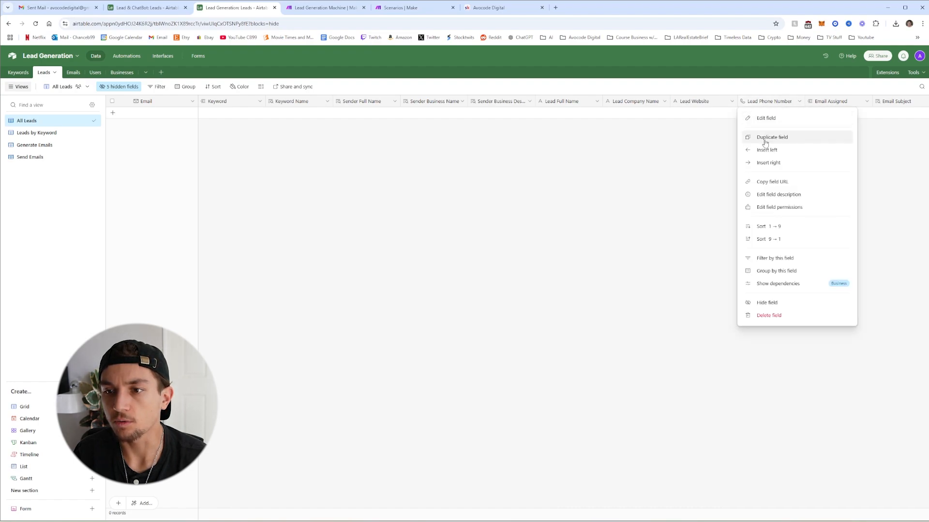
{"action": "left_click", "coordinate": [774, 164]}
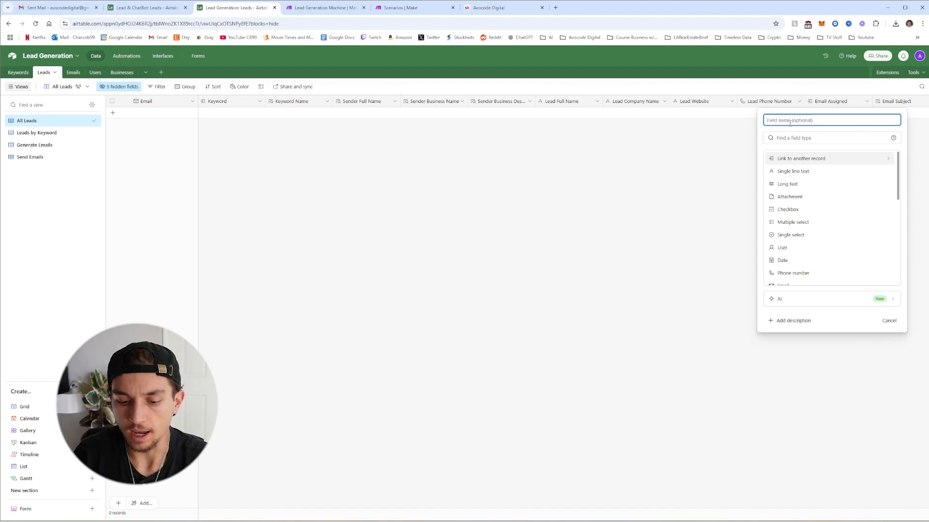
{"action": "type", "text": "L"}
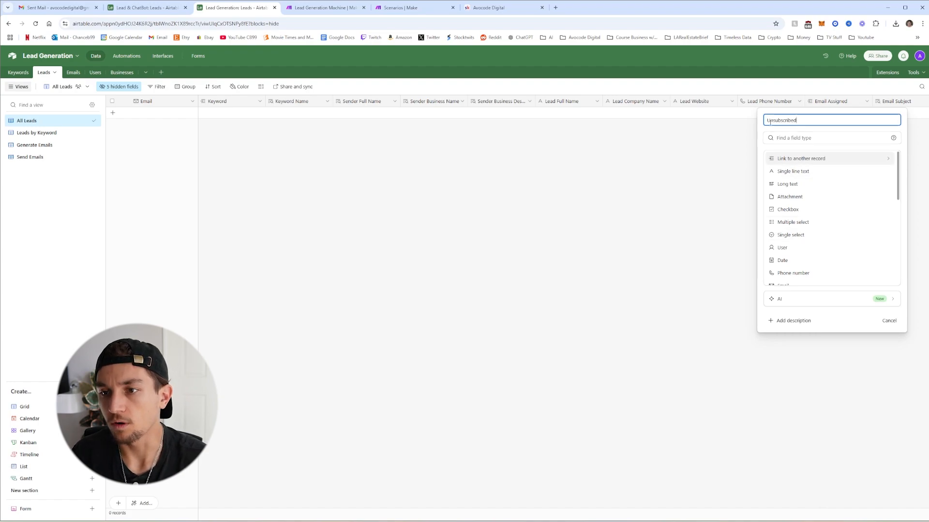
{"action": "left_click", "coordinate": [787, 209]}
{"action": "left_click", "coordinate": [884, 220]}
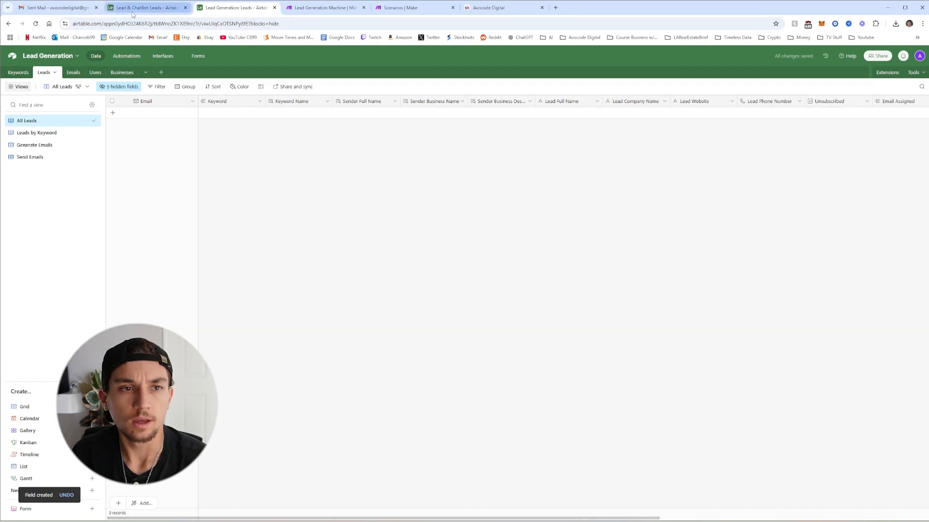
Set the Send Emails filter's fourth condition to Unsubscribed unchecked
{"action": "left_click", "coordinate": [41, 157]}
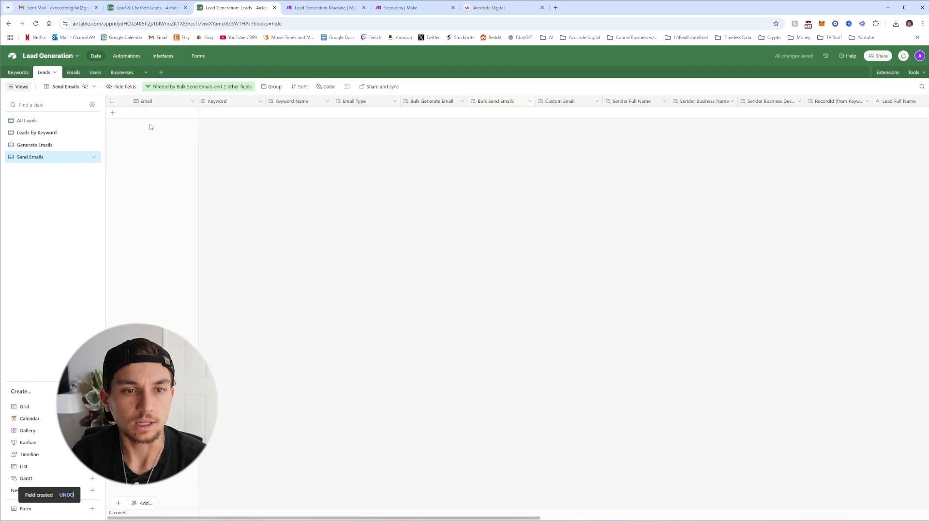
{"action": "left_click", "coordinate": [179, 86]}
{"action": "left_click", "coordinate": [196, 159]}
{"action": "scroll", "coordinate": [220, 216], "scroll_direction": "down", "scroll_amount": 5}
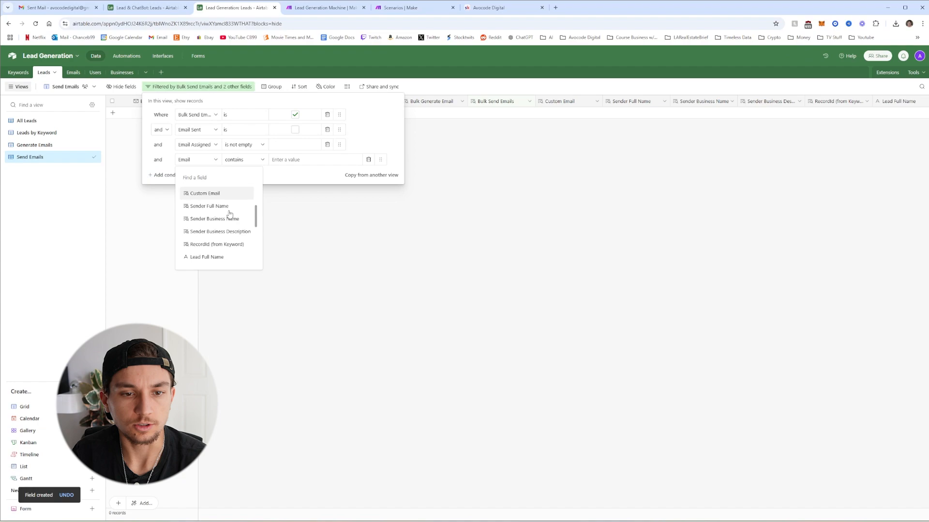
{"action": "scroll", "coordinate": [229, 214], "scroll_direction": "down", "scroll_amount": 2}
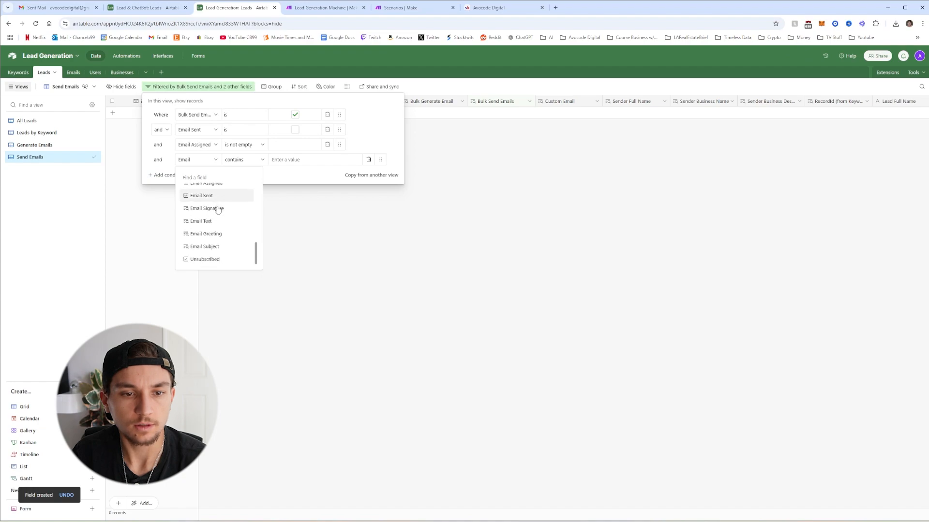
{"action": "left_click", "coordinate": [215, 259]}
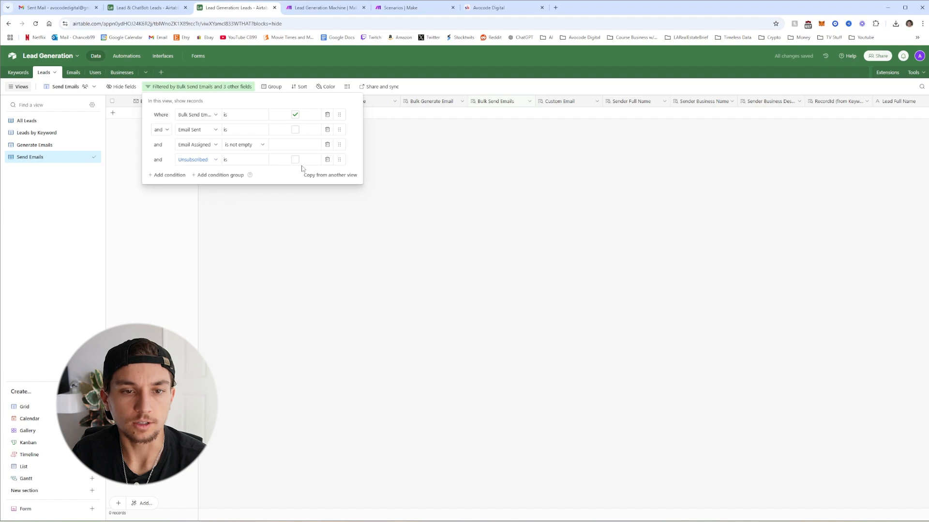
{"action": "left_click", "coordinate": [301, 215]}
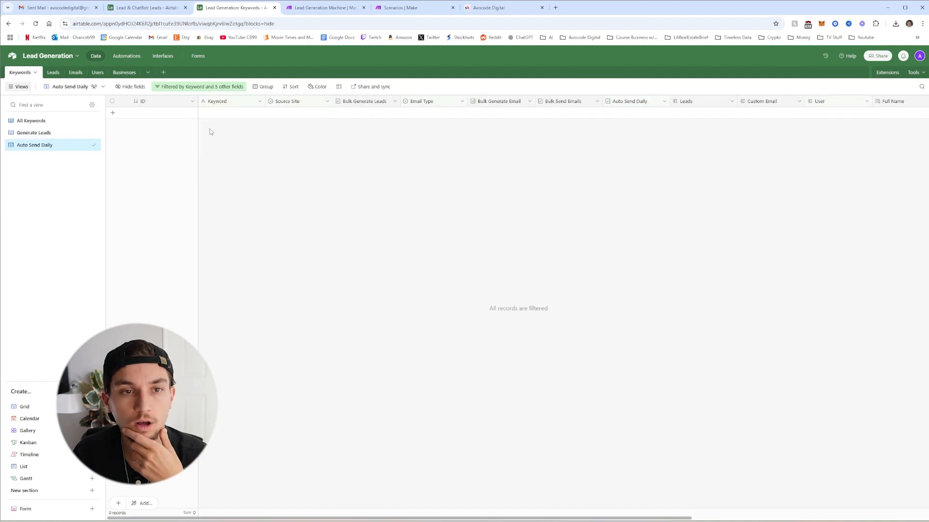
In All Keywords, select keyword records 1, 2 and 3 and delete them
{"action": "left_click", "coordinate": [128, 57]}
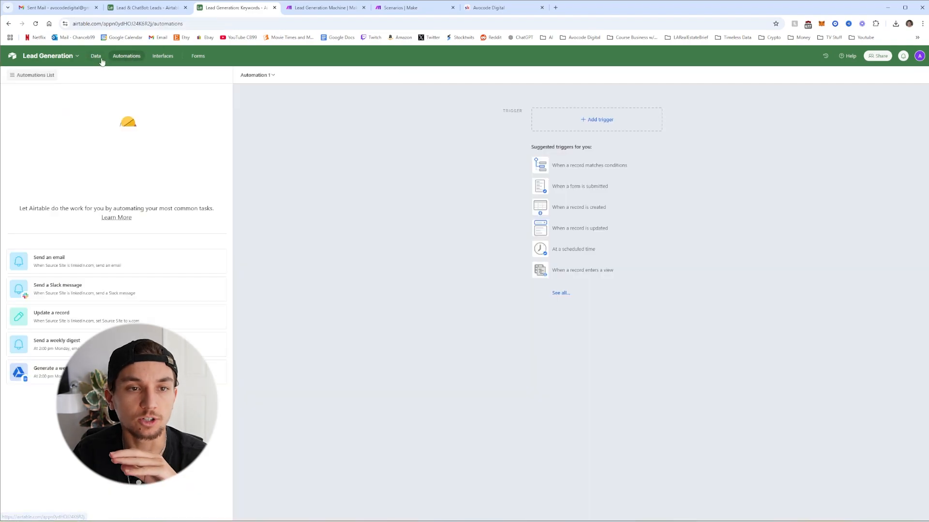
{"action": "left_click", "coordinate": [97, 57]}
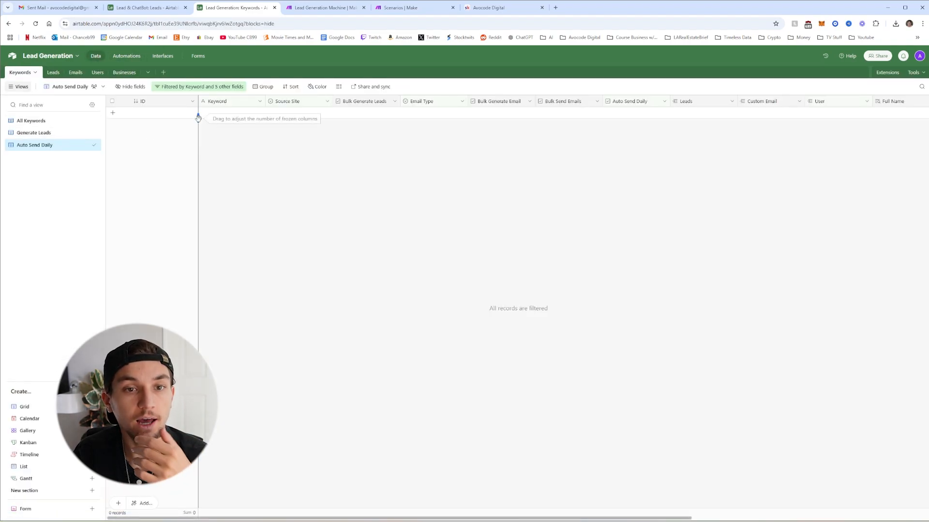
{"action": "left_click", "coordinate": [31, 121]}
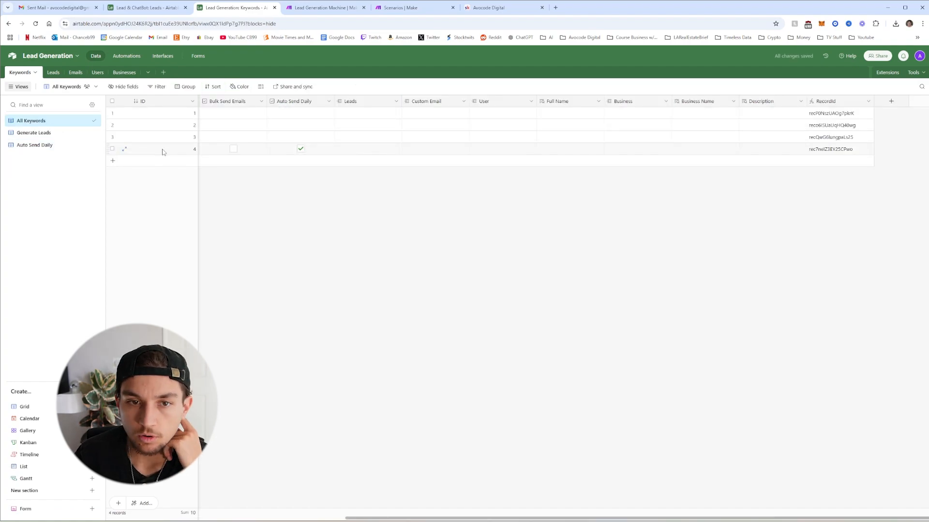
{"action": "left_click", "coordinate": [112, 113]}
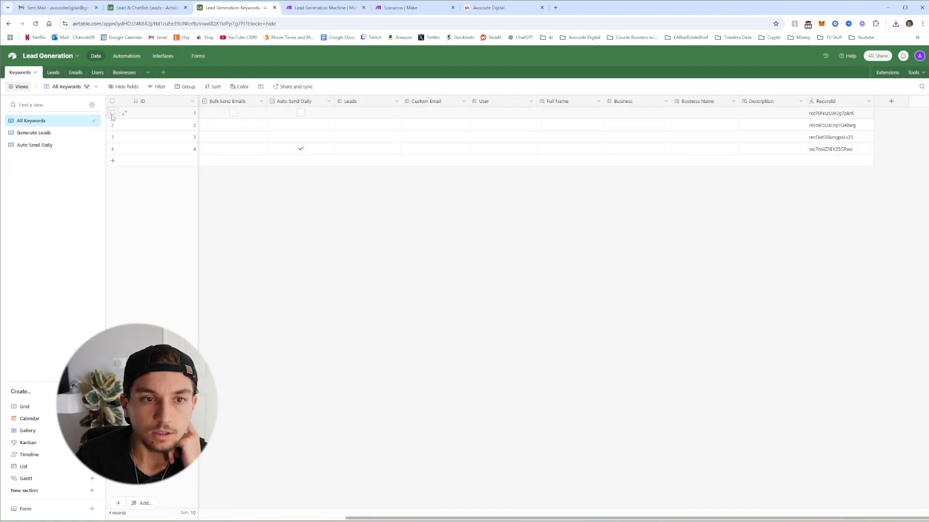
{"action": "left_click", "coordinate": [113, 124]}
{"action": "left_click", "coordinate": [112, 137]}
{"action": "right_click", "coordinate": [147, 125]}
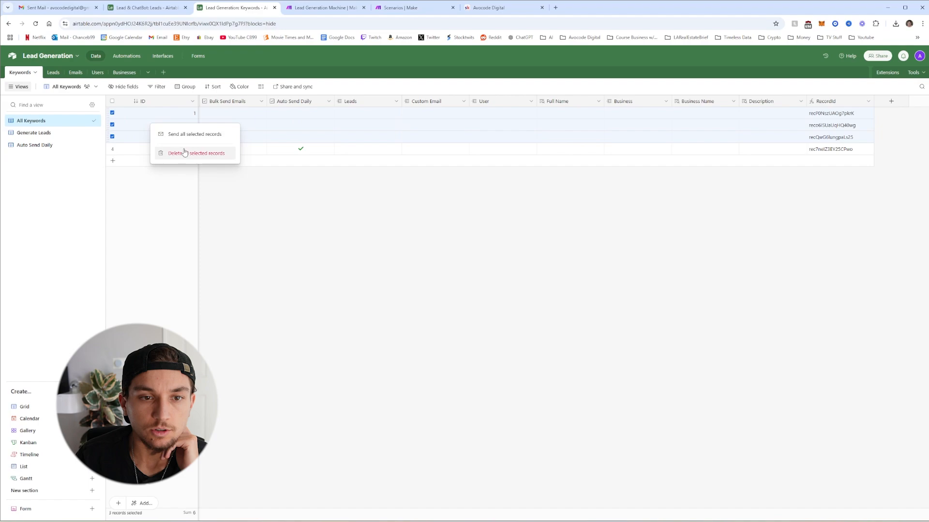
{"action": "left_click", "coordinate": [191, 153]}
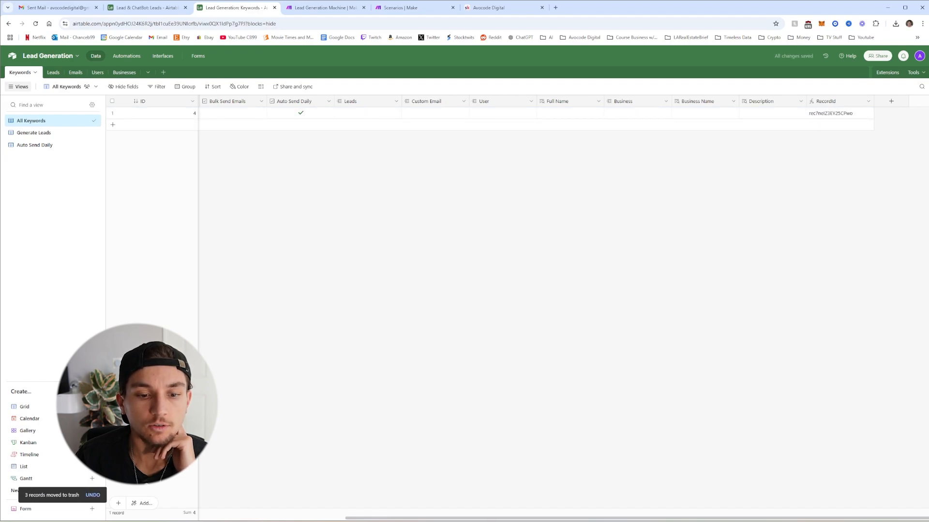
{"action": "left_click_drag", "start_coordinate": [396, 518], "coordinate": [158, 518]}
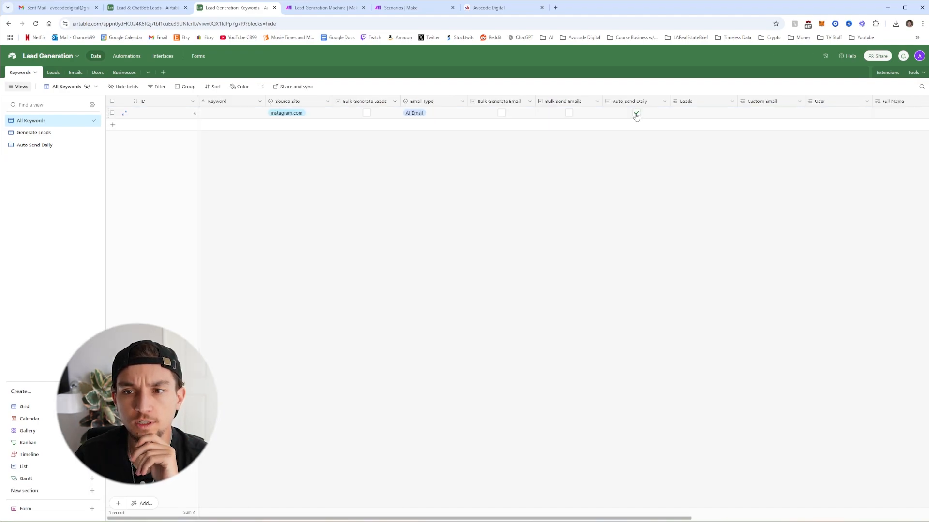
{"action": "left_click", "coordinate": [636, 114]}
{"action": "left_click", "coordinate": [228, 115]}
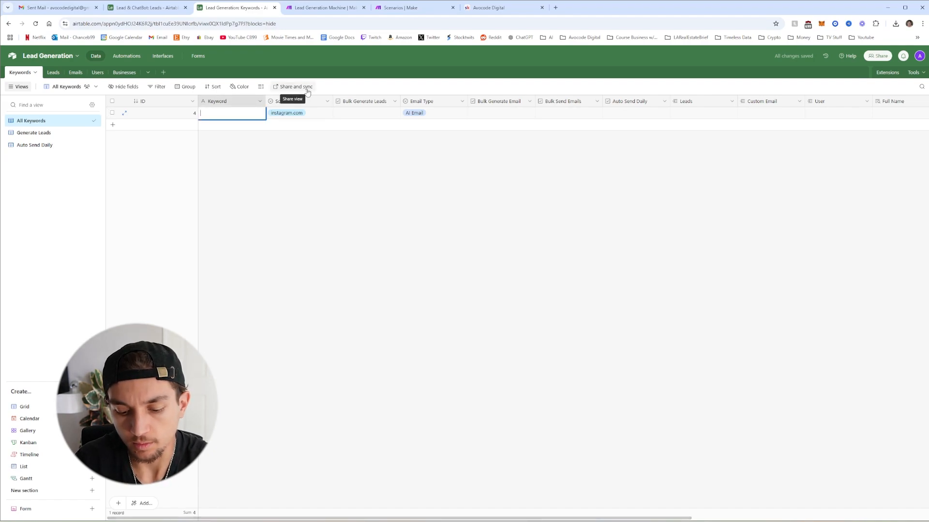
{"action": "type", "text": "business owner"}
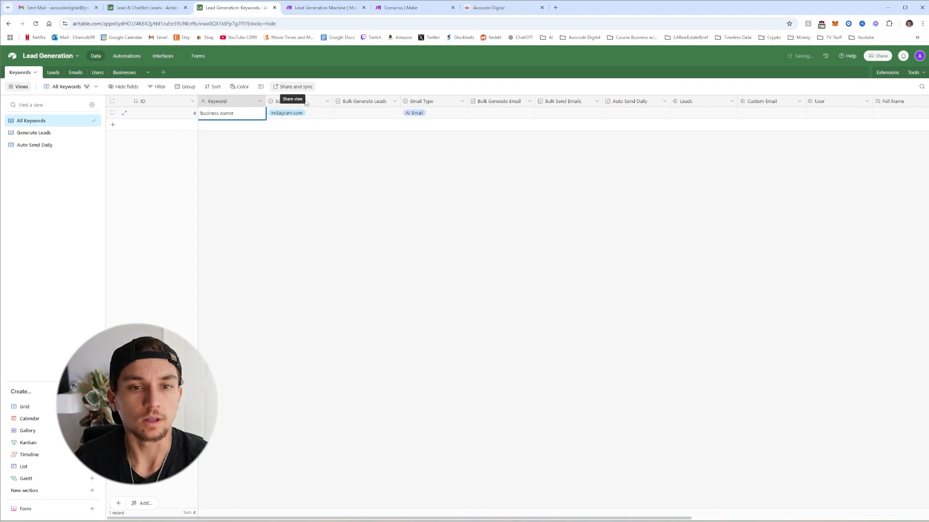
{"action": "left_click", "coordinate": [334, 180]}
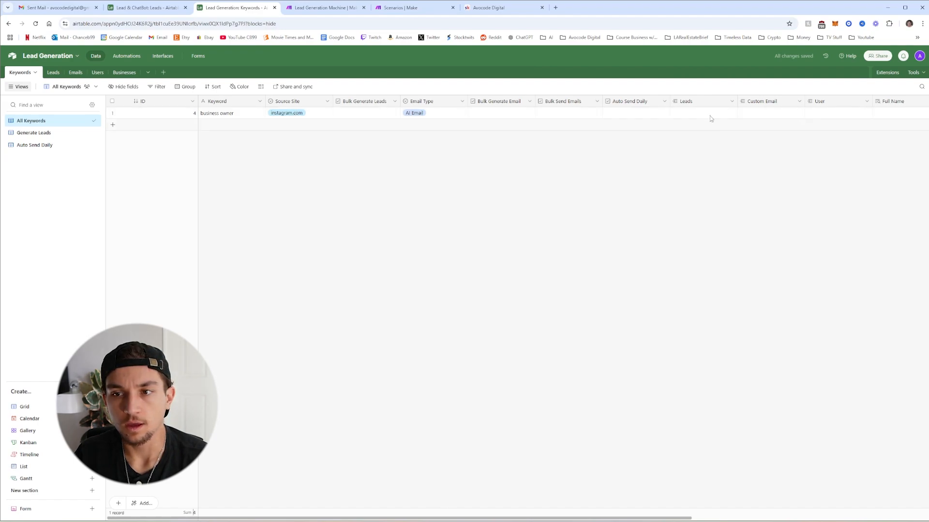
{"action": "scroll", "coordinate": [502, 122], "scroll_direction": "right", "scroll_amount": 5}
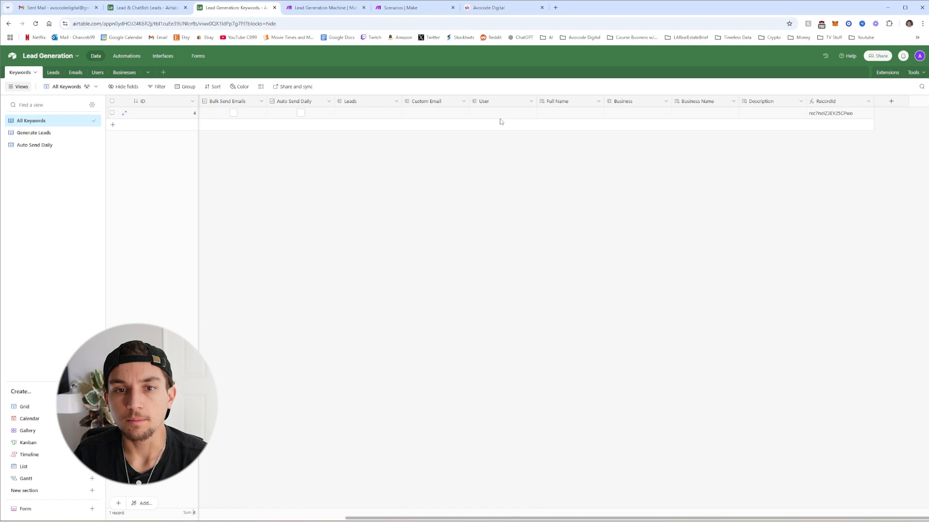
{"action": "left_click", "coordinate": [506, 116]}
{"action": "left_click", "coordinate": [476, 112]}
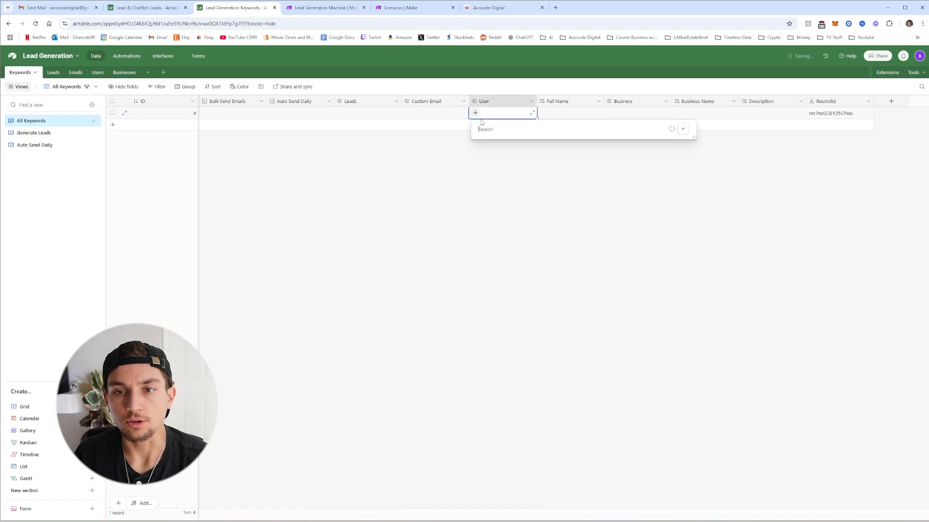
{"action": "left_click", "coordinate": [495, 155]}
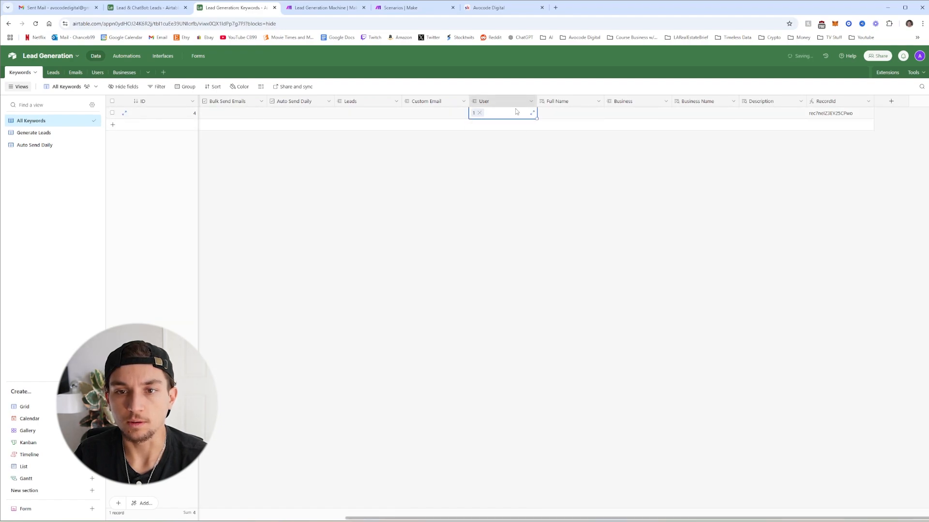
{"action": "left_click", "coordinate": [625, 116]}
{"action": "left_click", "coordinate": [610, 112]}
{"action": "left_click", "coordinate": [645, 150]}
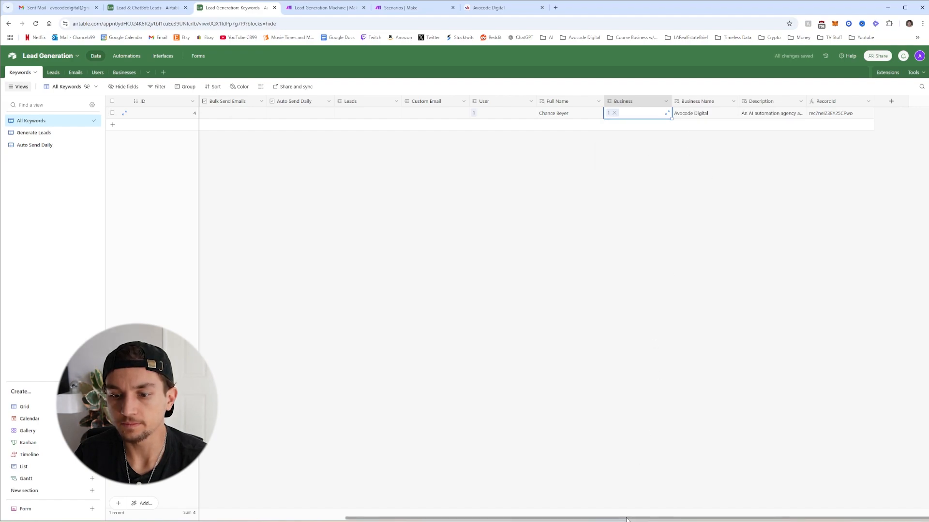
{"action": "scroll", "coordinate": [319, 479], "scroll_direction": "left", "scroll_amount": 10}
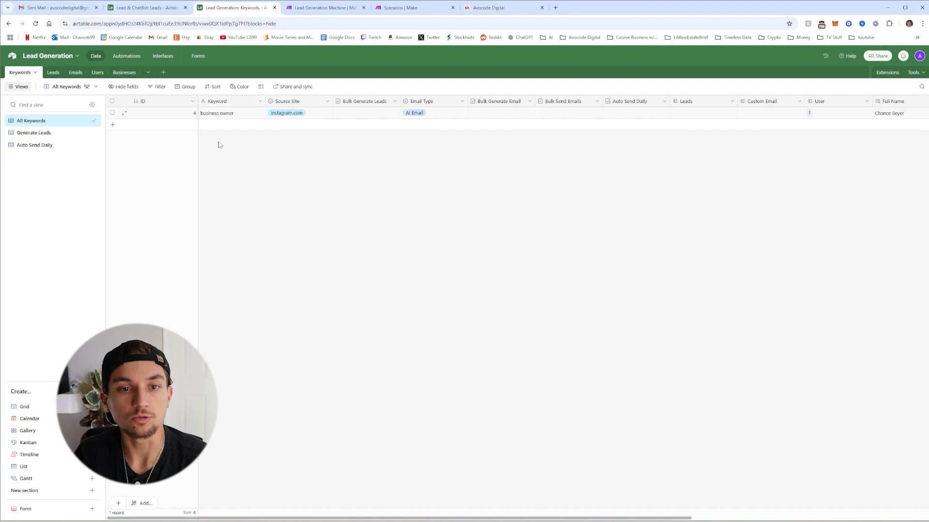
Start a new Make scenario and title it 'Lead Generator Demo'
{"action": "key", "text": "ctrl+Tab"}
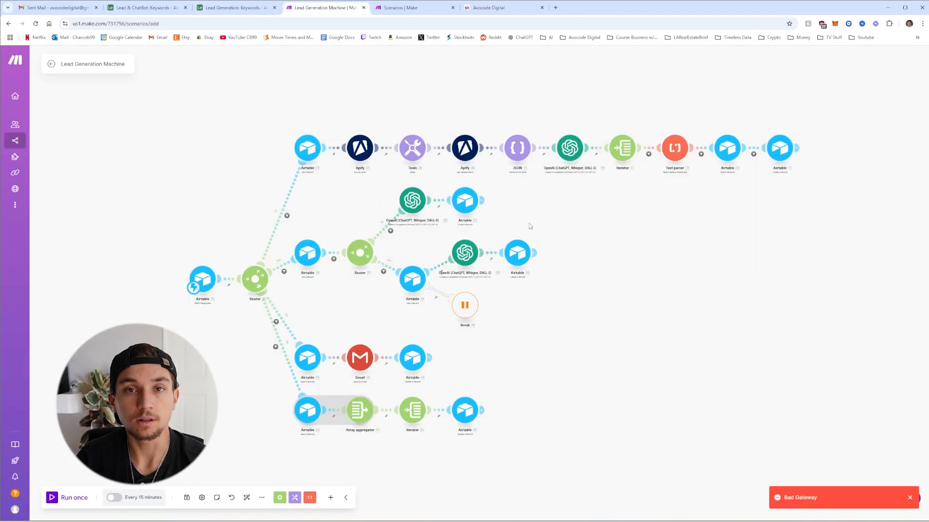
{"action": "left_click", "coordinate": [488, 8]}
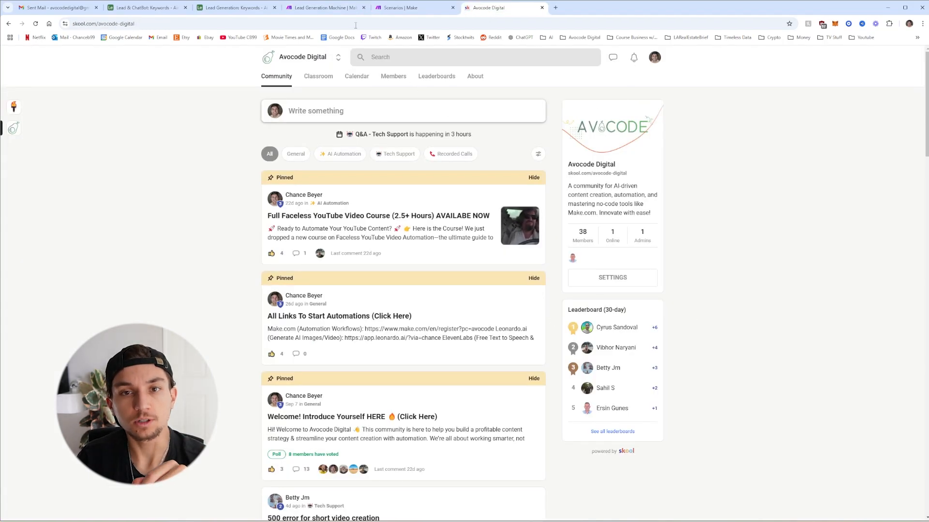
{"action": "left_click", "coordinate": [334, 7]}
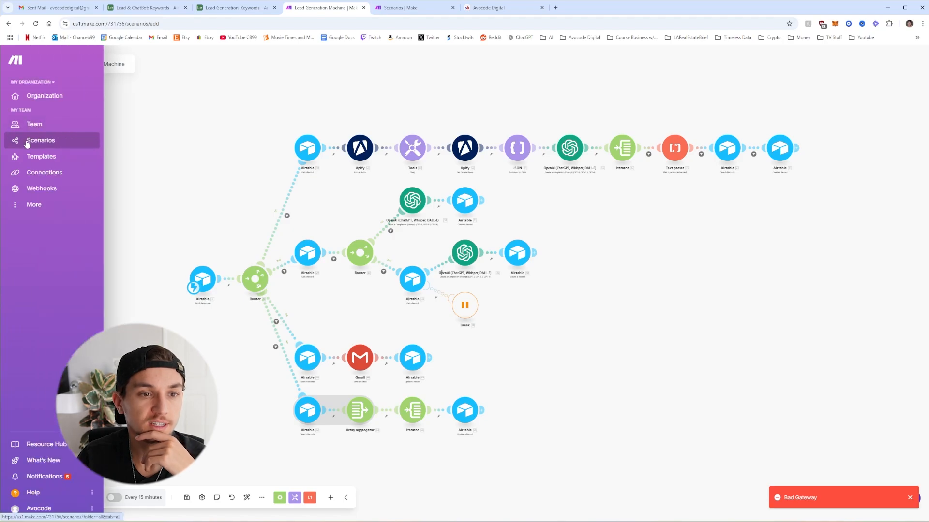
{"action": "left_click", "coordinate": [30, 145]}
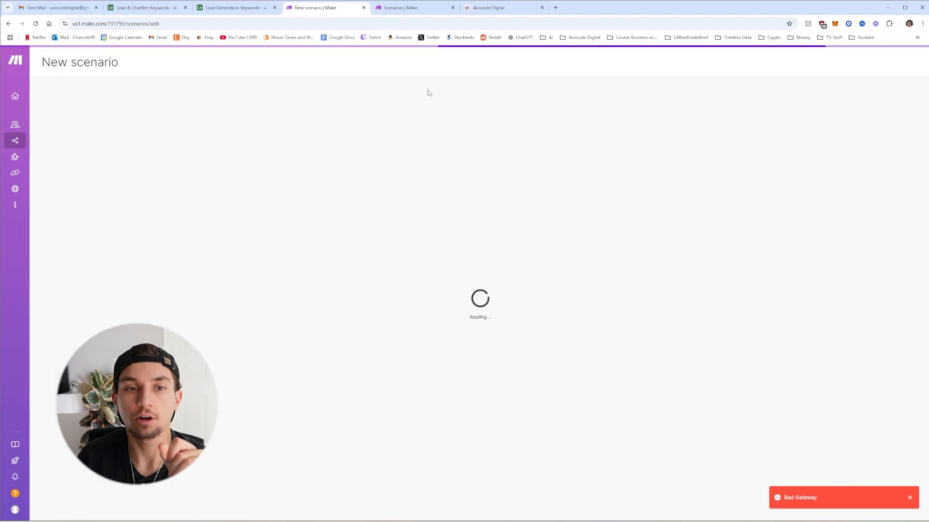
{"action": "left_click", "coordinate": [92, 64]}
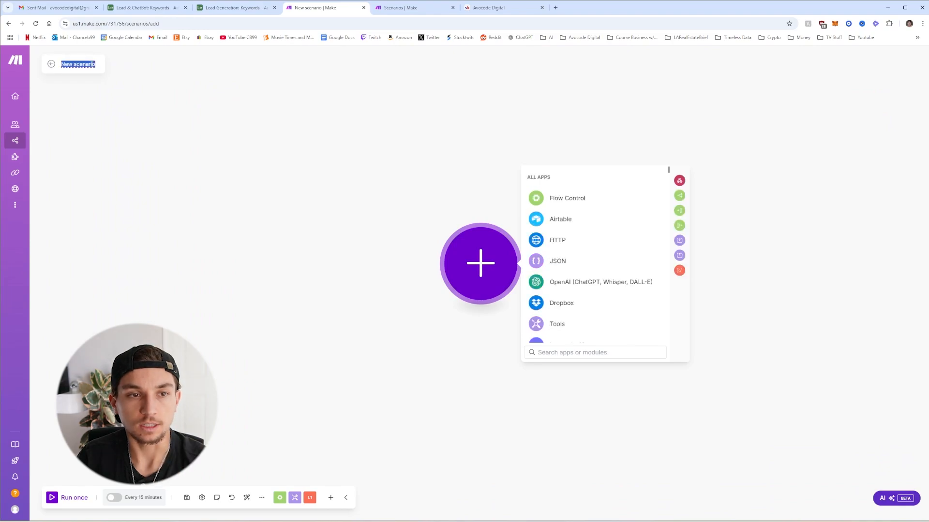
{"action": "type", "text": "Lead"}
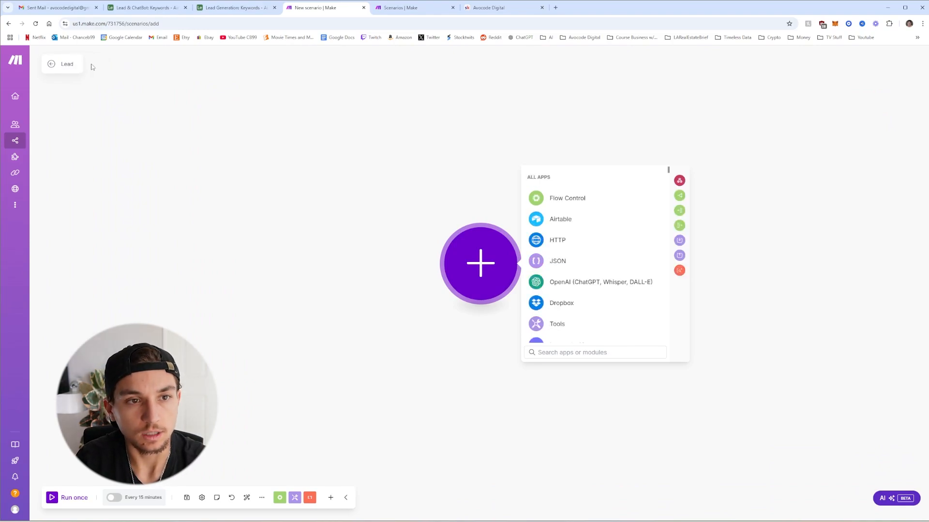
{"action": "type", "text": " Generat"}
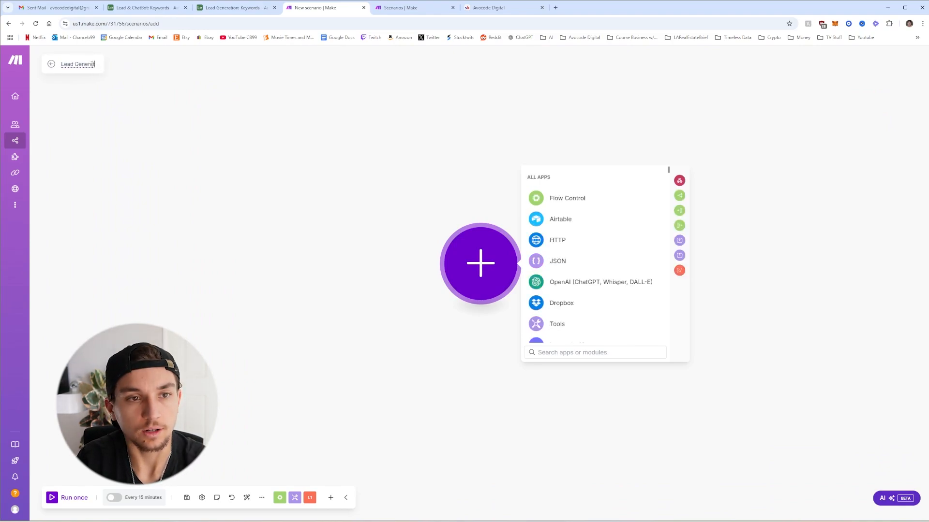
{"action": "type", "text": "or"}
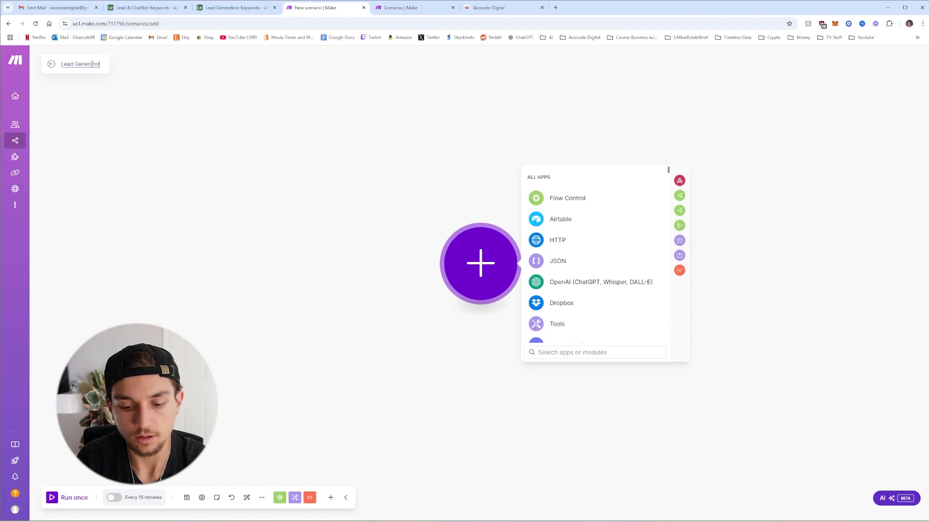
{"action": "type", "text": " Demo"}
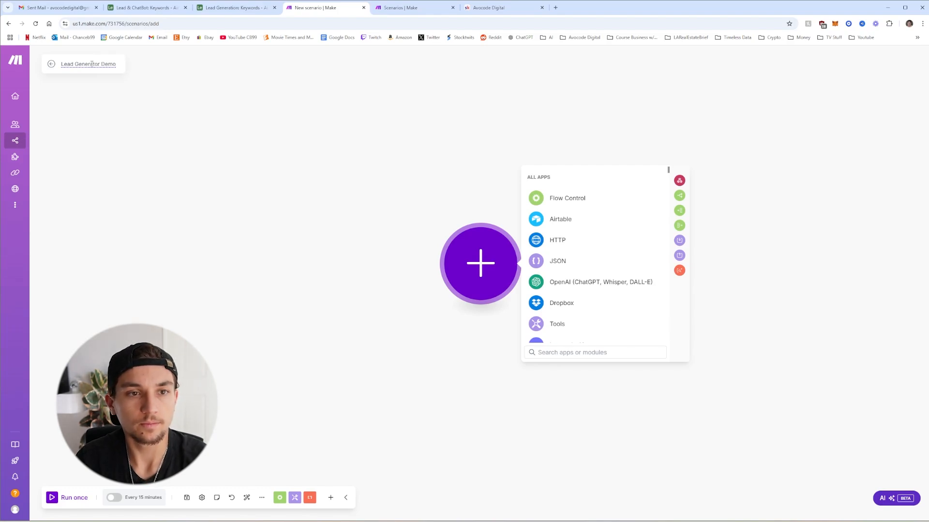
{"action": "left_click", "coordinate": [185, 69]}
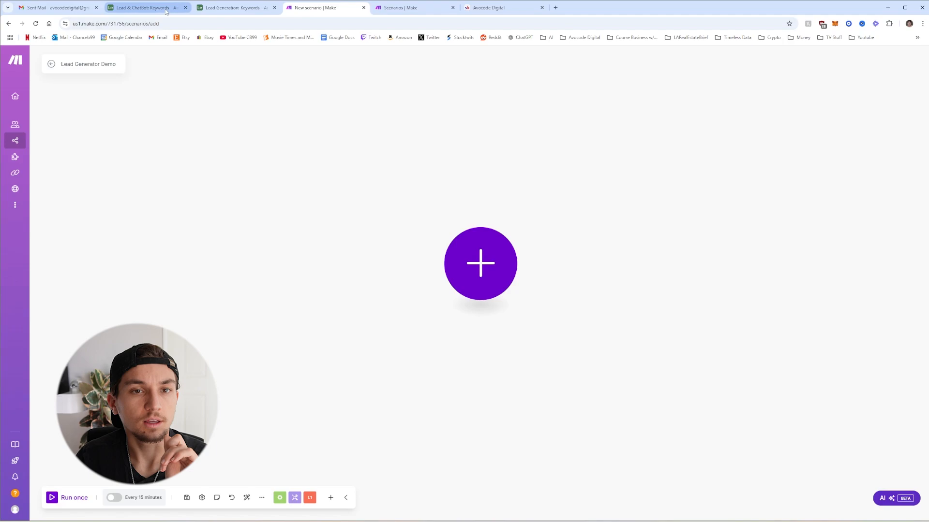
{"action": "left_click", "coordinate": [233, 8]}
Append ' Demo' to the base name so it reads 'Lead Generation Demo'
{"action": "left_click", "coordinate": [78, 57]}
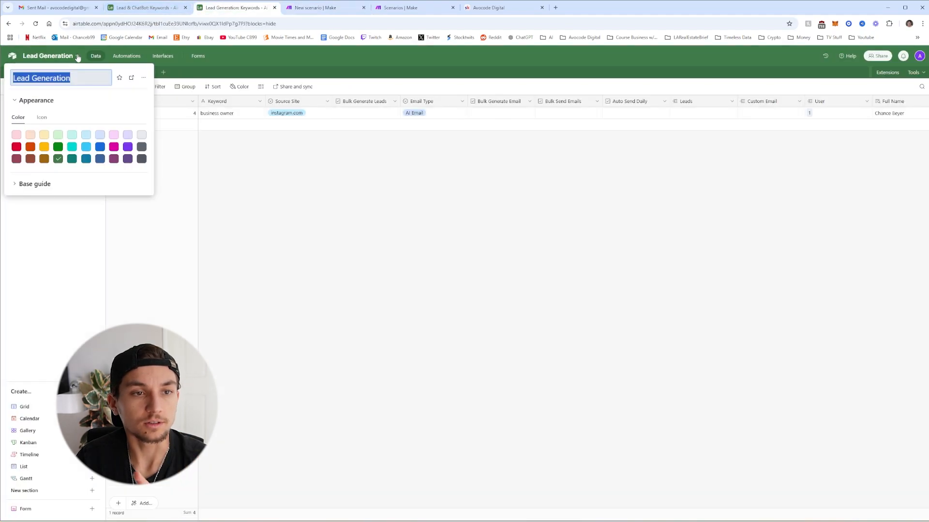
{"action": "left_click", "coordinate": [76, 78]}
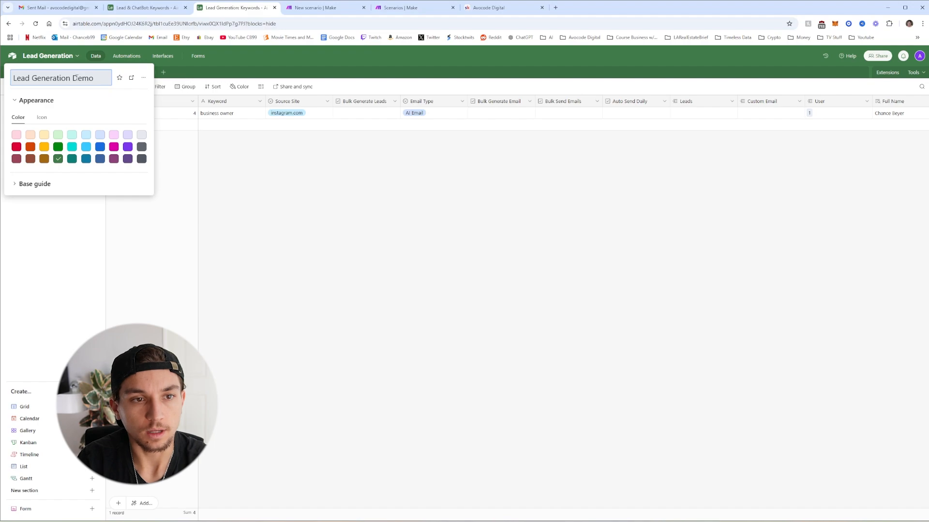
{"action": "left_click", "coordinate": [210, 155]}
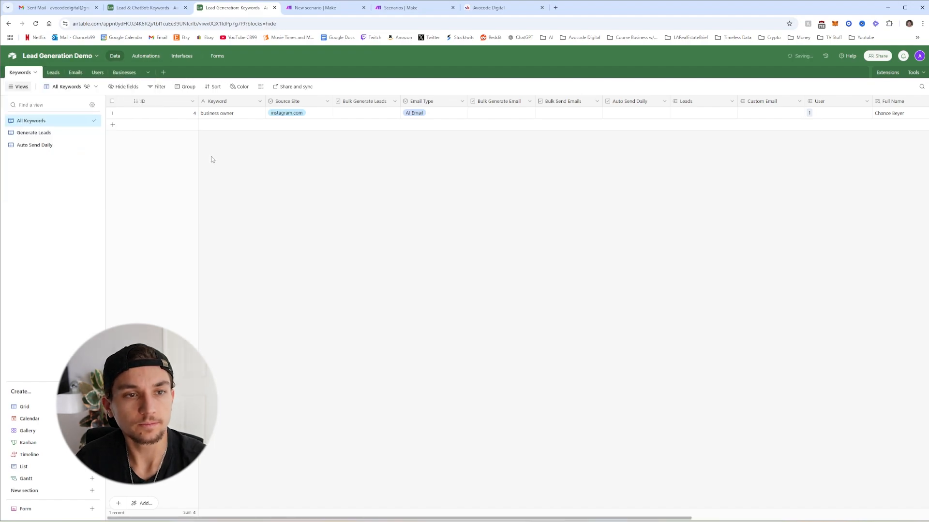
Add an Airtable Watch Responses trigger with a new webhook 'Lead Generation Demo' and save
{"action": "left_click", "coordinate": [319, 13]}
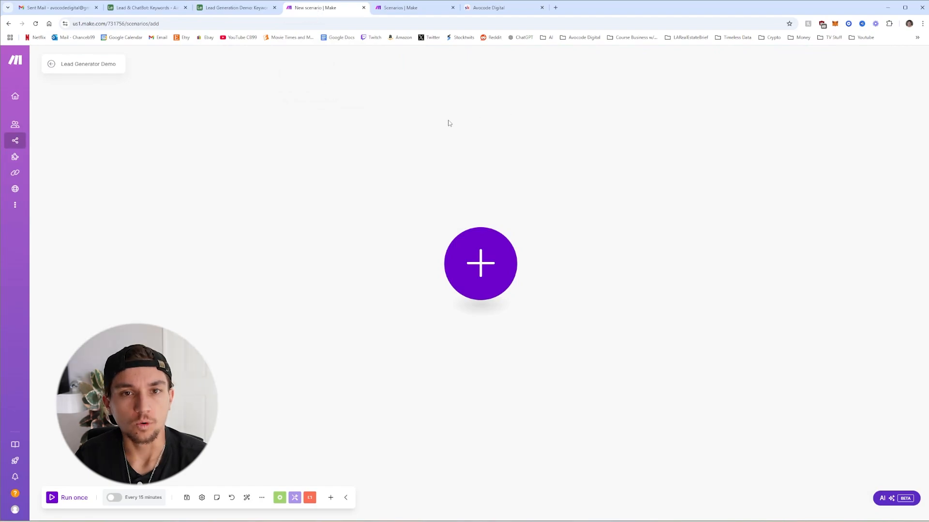
{"action": "left_click", "coordinate": [485, 262]}
{"action": "left_click", "coordinate": [561, 220]}
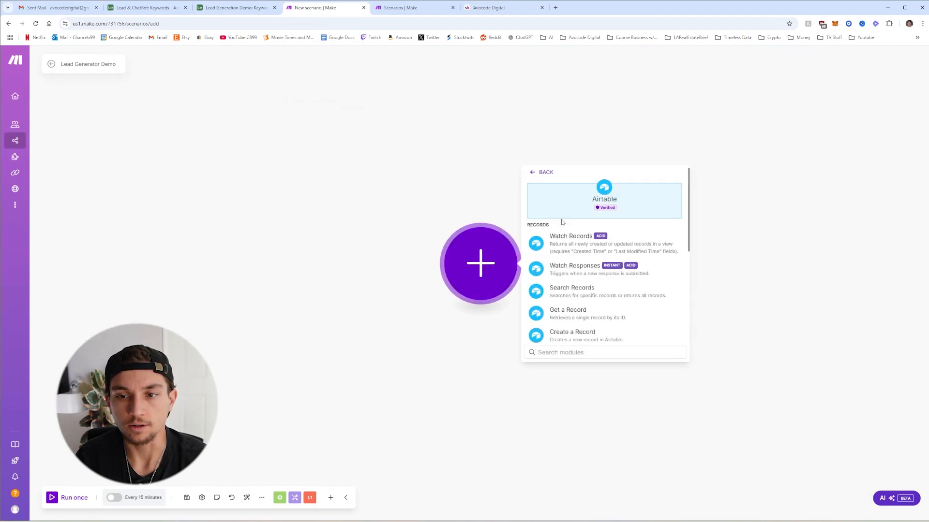
{"action": "left_click", "coordinate": [578, 275]}
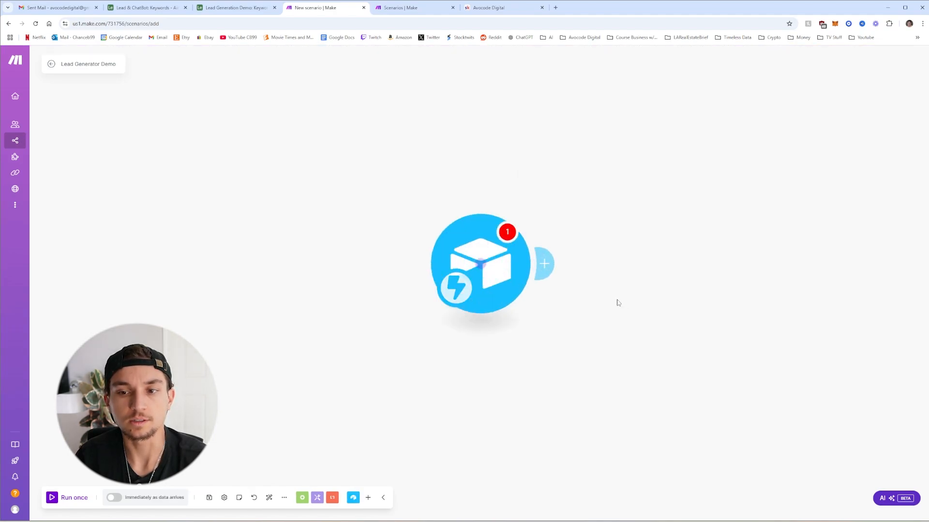
{"action": "left_click", "coordinate": [678, 262]}
{"action": "left_click", "coordinate": [785, 263]}
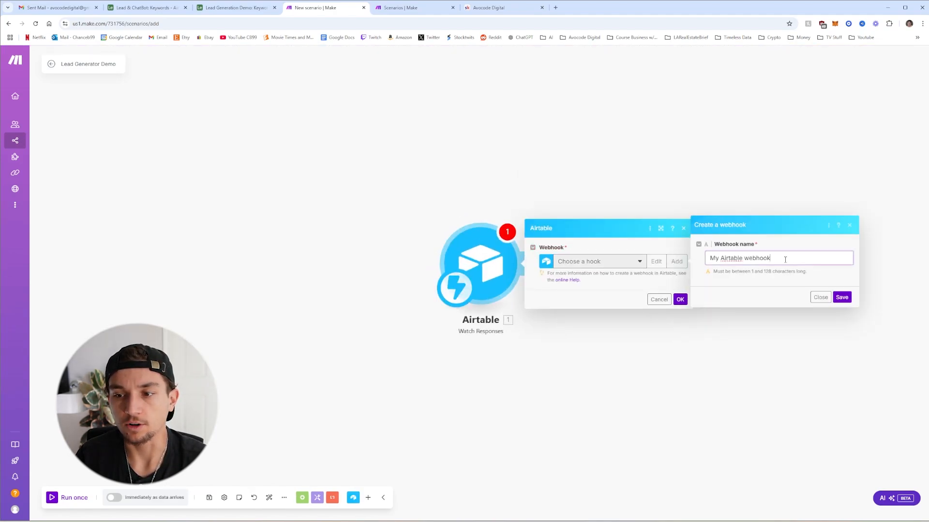
{"action": "key", "text": "ctrl+a"}
{"action": "type", "text": "Lea"}
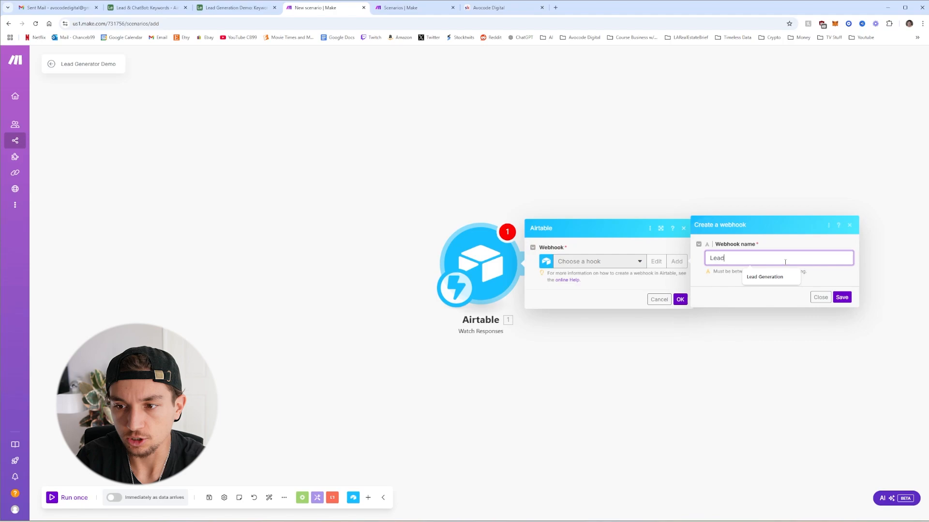
{"action": "type", "text": "d Generation Demo"}
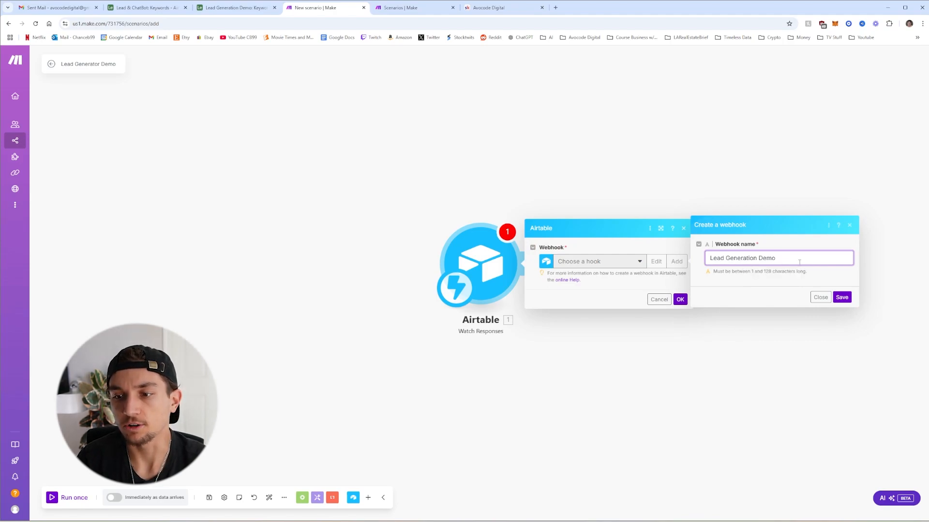
{"action": "left_click", "coordinate": [839, 298]}
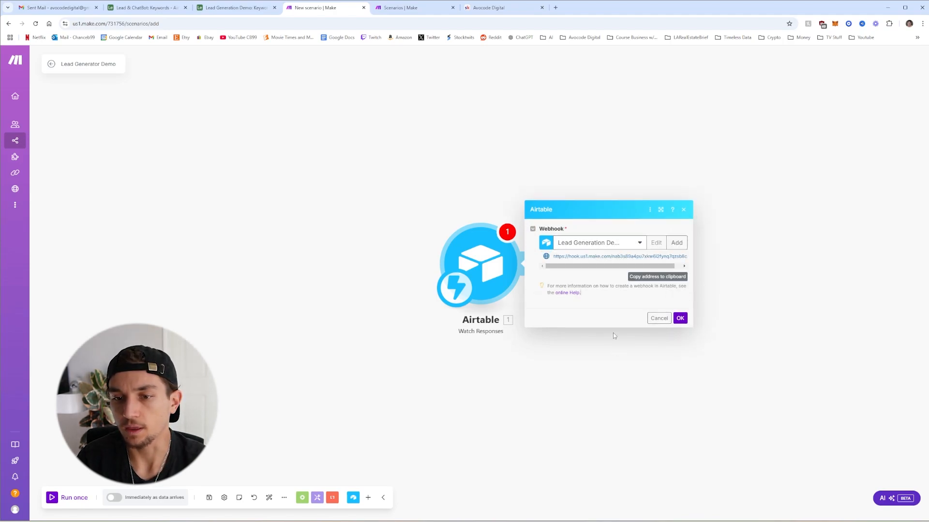
{"action": "left_click", "coordinate": [679, 315]}
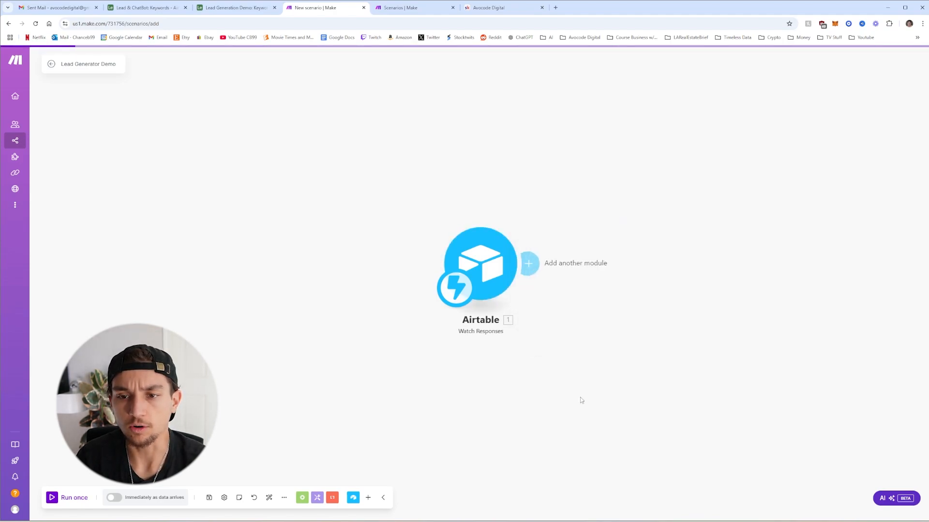
{"action": "left_click", "coordinate": [209, 499]}
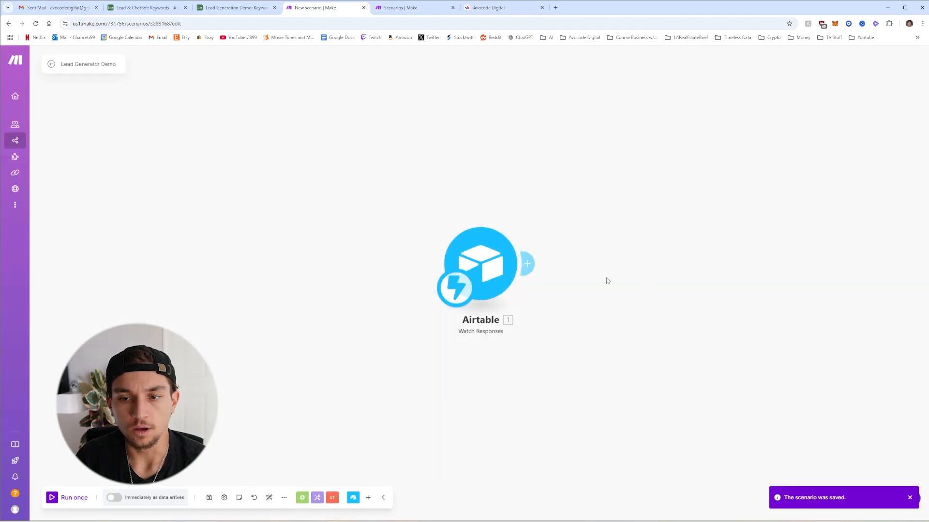
Add a two-branch Router after the trigger and save the scenario
{"action": "left_click", "coordinate": [528, 265]}
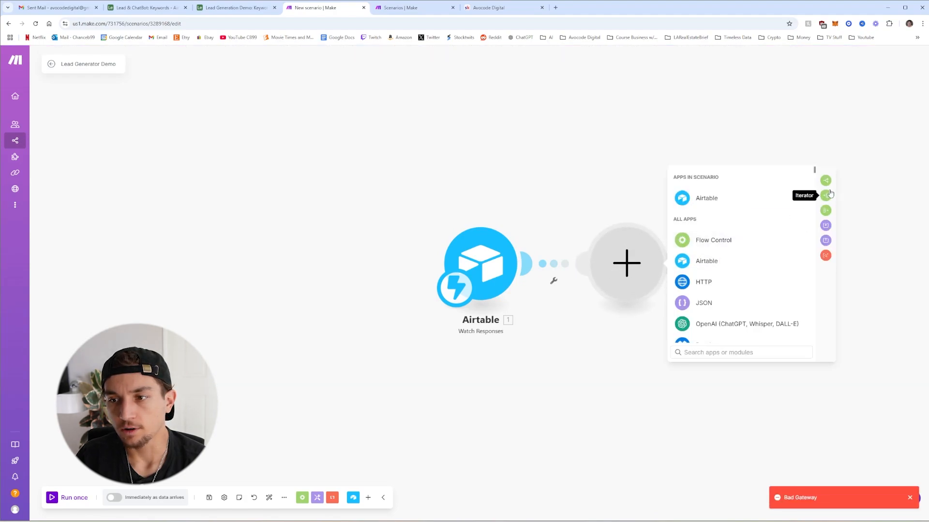
{"action": "left_click", "coordinate": [825, 195]}
{"action": "left_click", "coordinate": [209, 498]}
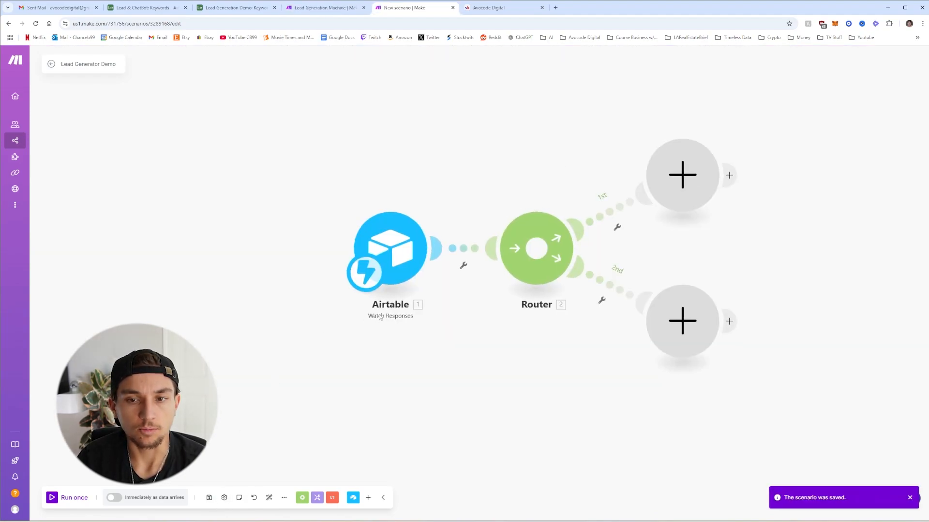
{"action": "left_click", "coordinate": [227, 7]}
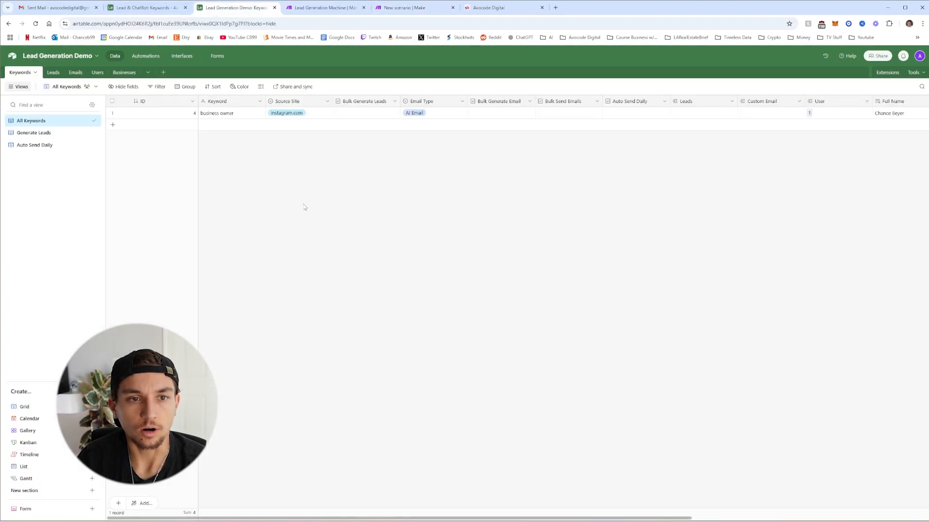
Trigger the automation when a Keywords record enters the Generate Leads view
{"action": "left_click", "coordinate": [146, 55]}
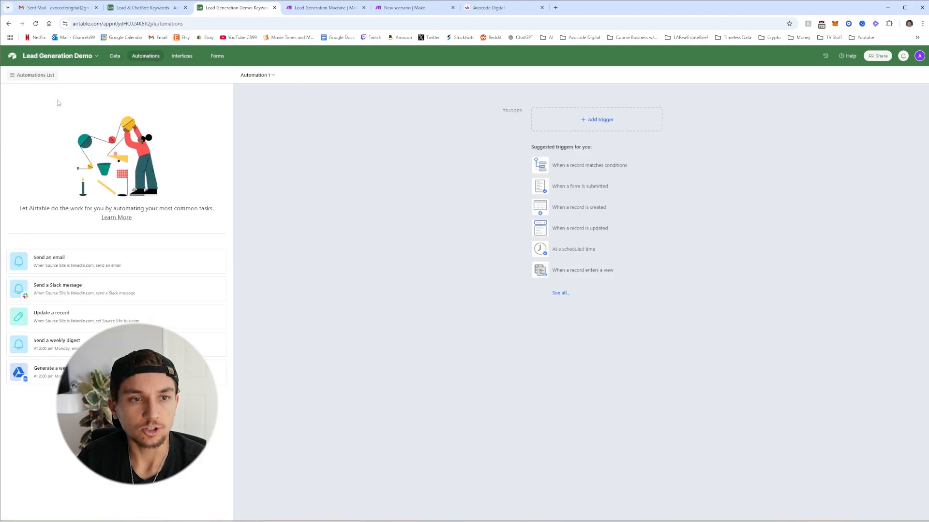
{"action": "left_click", "coordinate": [593, 125]}
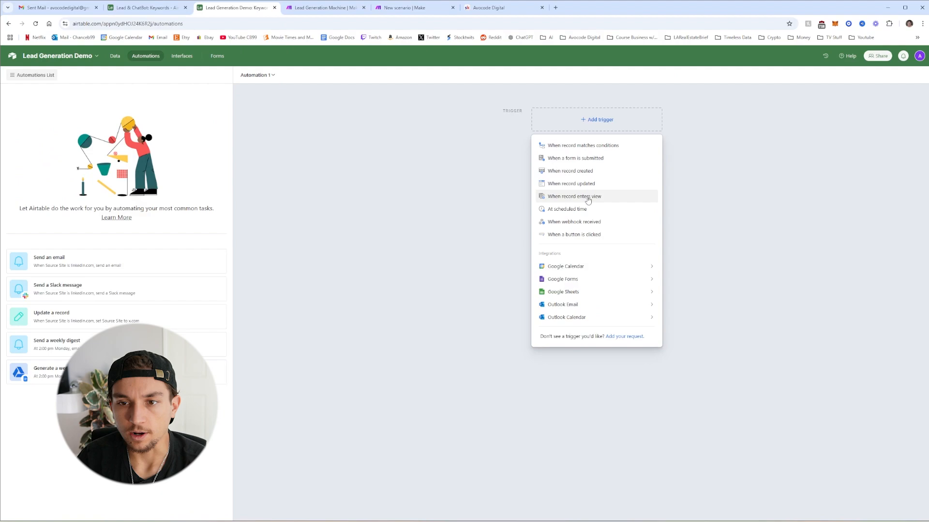
{"action": "left_click", "coordinate": [621, 197]}
{"action": "left_click", "coordinate": [737, 180]}
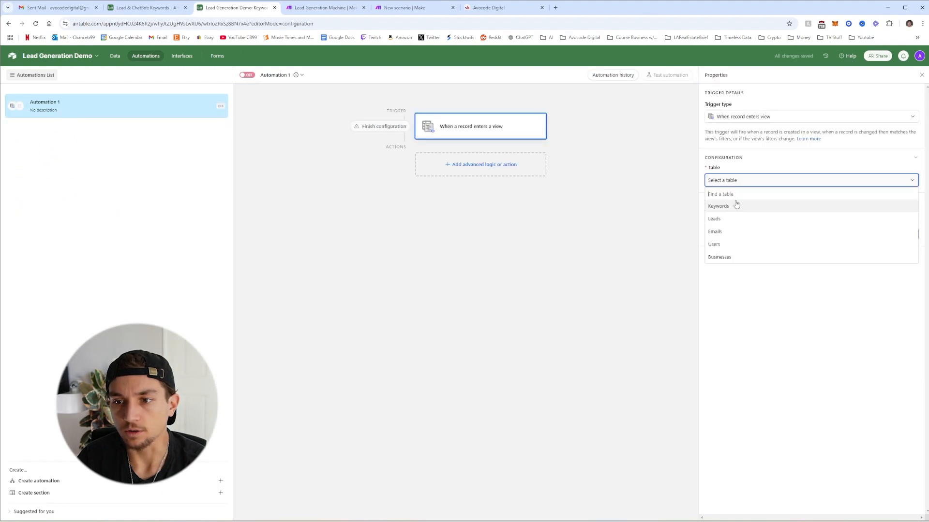
{"action": "left_click", "coordinate": [735, 211]}
{"action": "left_click", "coordinate": [754, 211]}
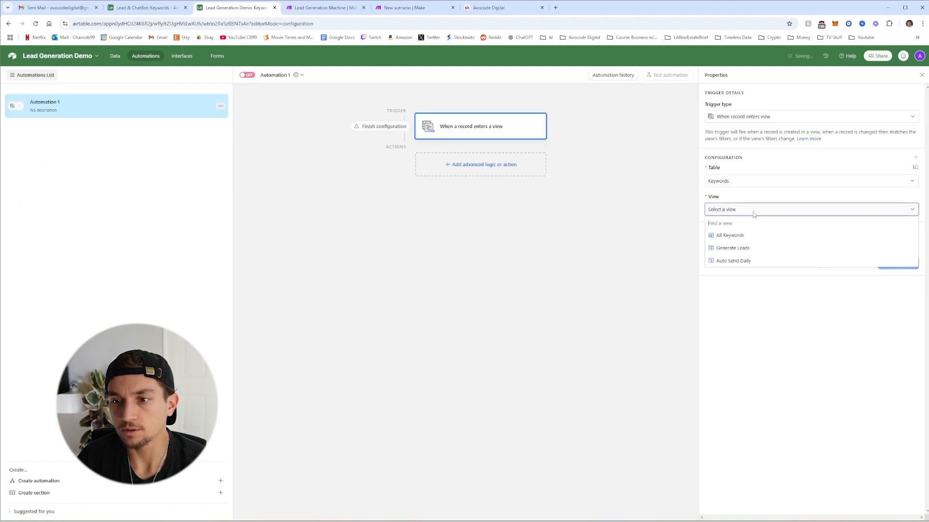
{"action": "left_click", "coordinate": [738, 249]}
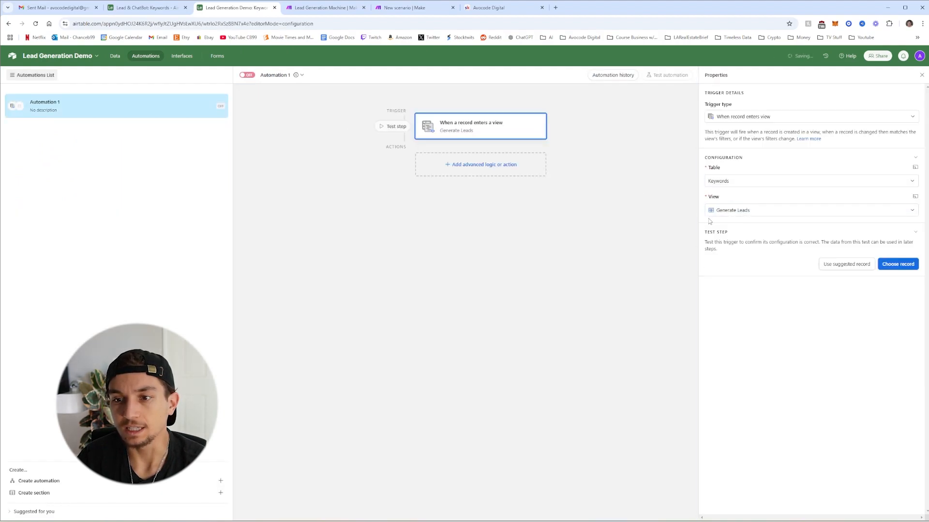
Add a Run script action and paste in the two-line fetch script
{"action": "left_click", "coordinate": [468, 166]}
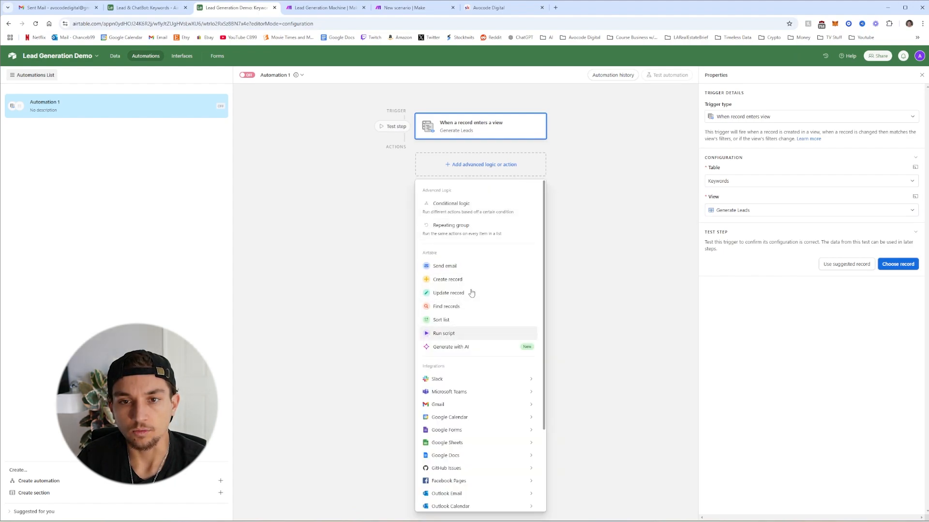
{"action": "left_click", "coordinate": [454, 333]}
{"action": "key", "text": "ctrl+a"}
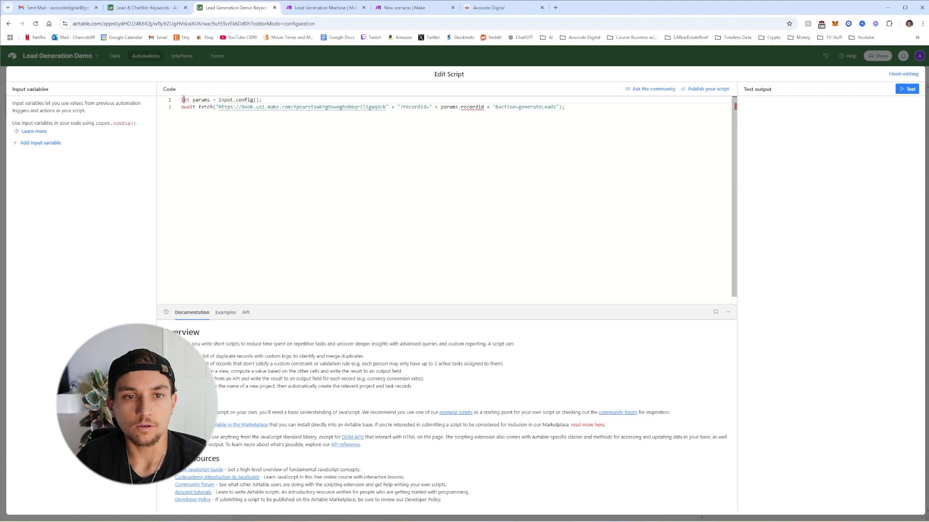
Delete the old webhook address from the script's fetch call
{"action": "key", "text": "ctrl+a"}
{"action": "left_click", "coordinate": [578, 114]}
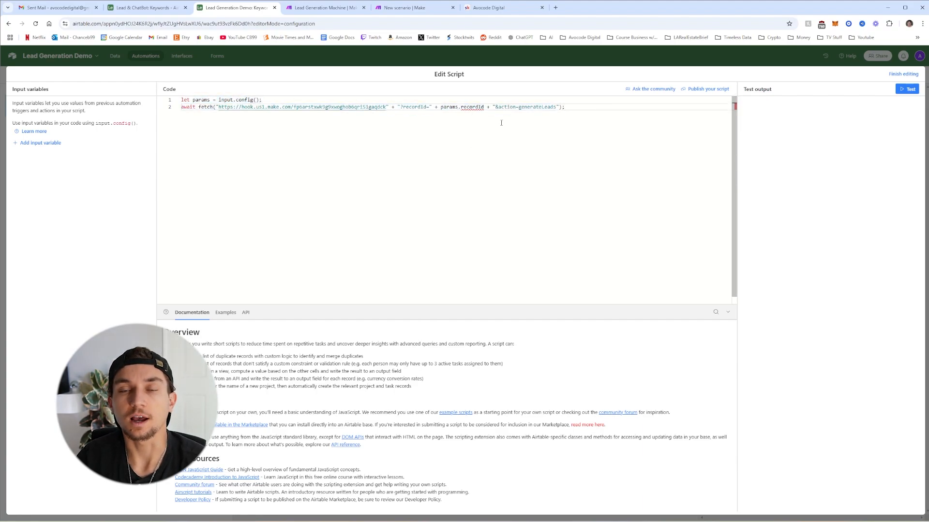
{"action": "left_click", "coordinate": [498, 8]}
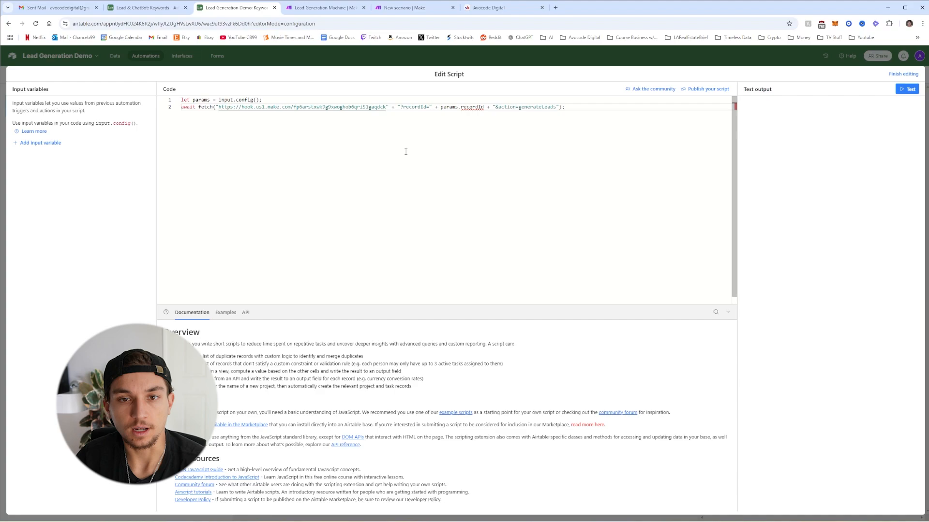
{"action": "left_click_drag", "start_coordinate": [386, 107], "coordinate": [221, 108]}
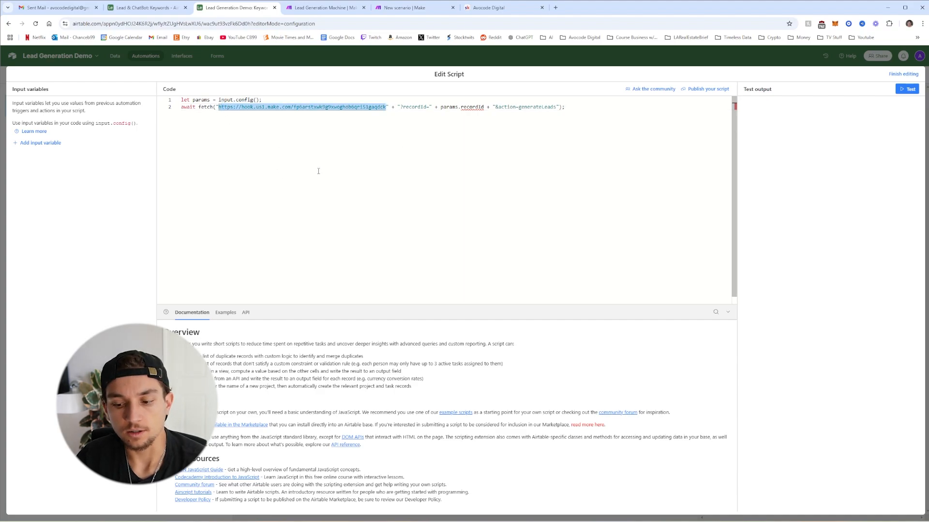
{"action": "key", "text": "BackSpace"}
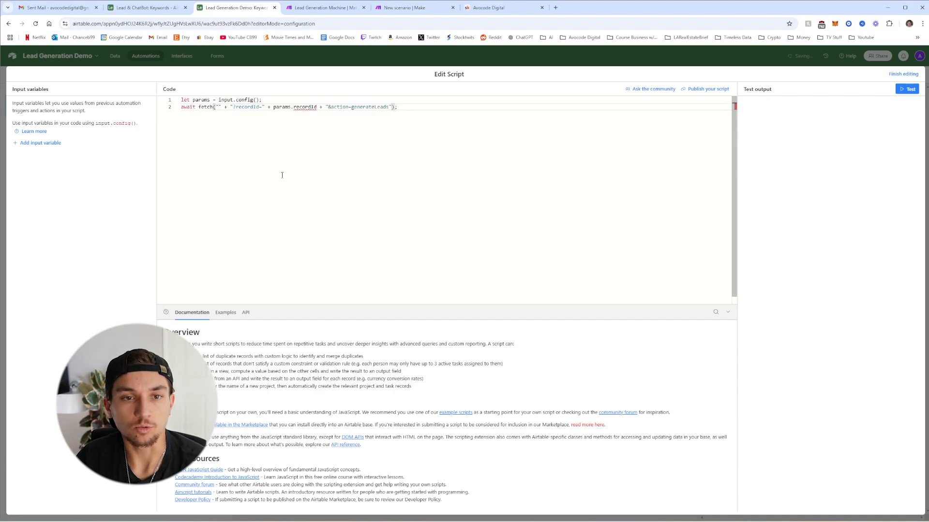
Add a recordId input variable set to the trigger record's Airtable record ID
{"action": "left_click", "coordinate": [42, 143]}
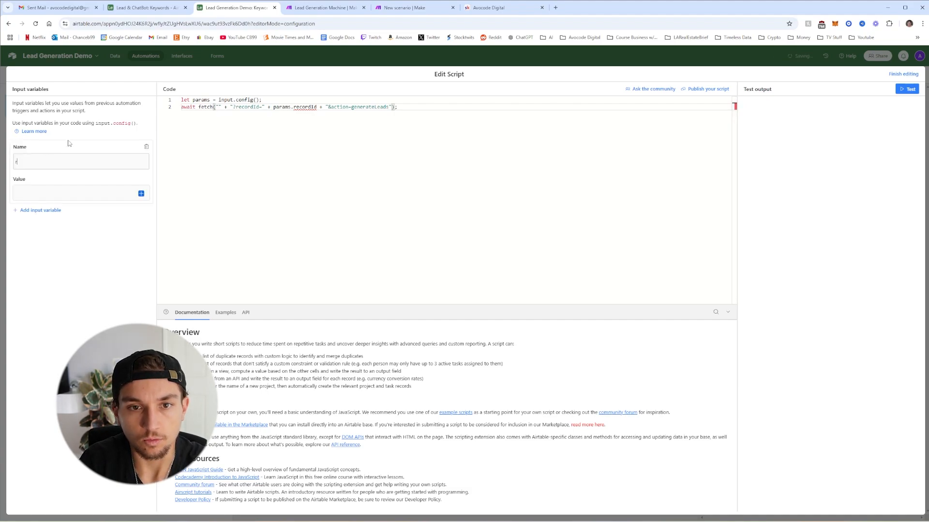
{"action": "type", "text": "recordId"}
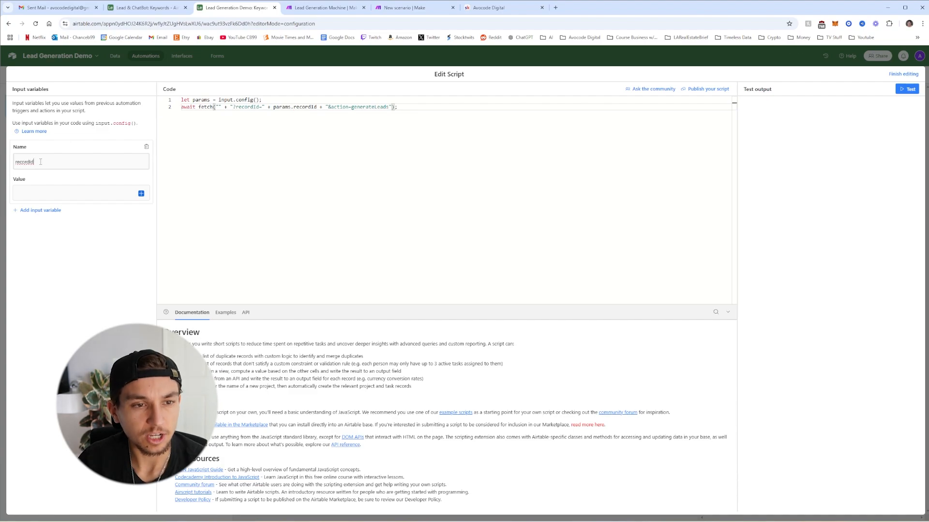
{"action": "left_click_drag", "start_coordinate": [34, 161], "coordinate": [16, 161]}
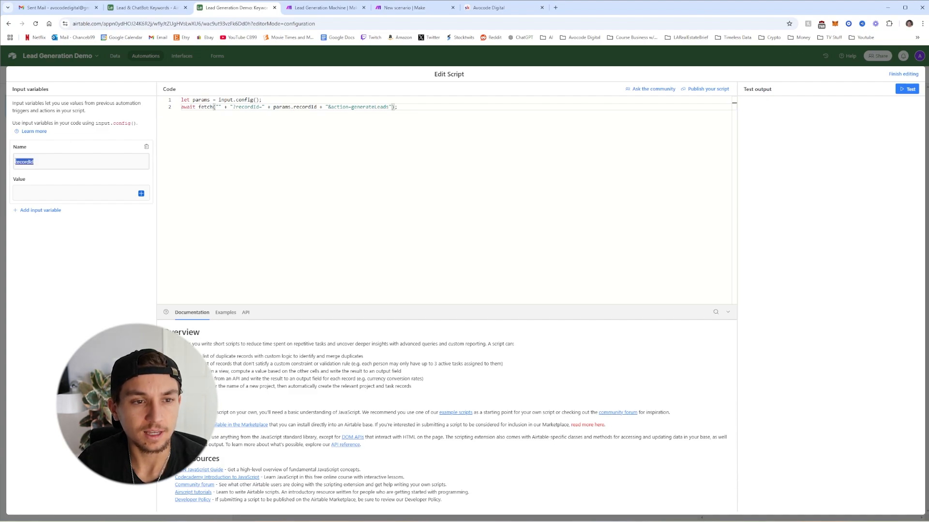
{"action": "left_click", "coordinate": [37, 162]}
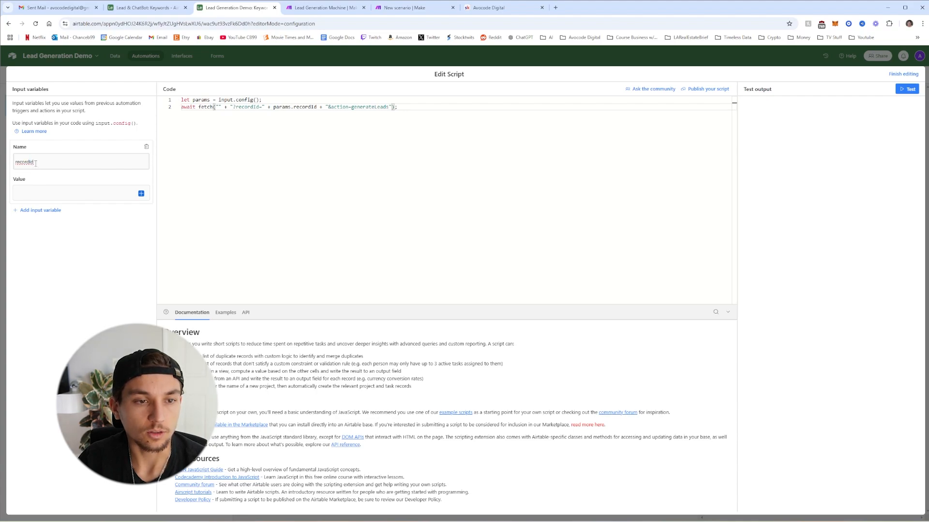
{"action": "left_click", "coordinate": [140, 193]}
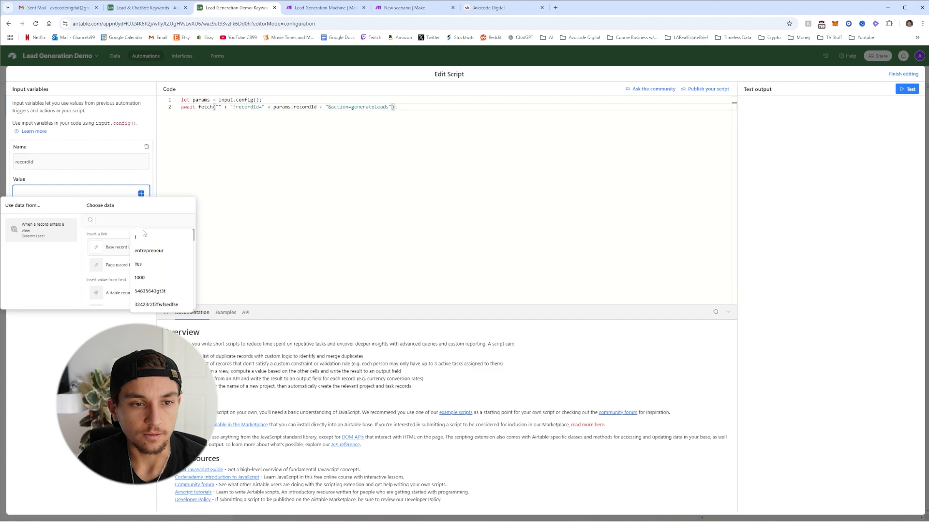
{"action": "left_click", "coordinate": [44, 236]}
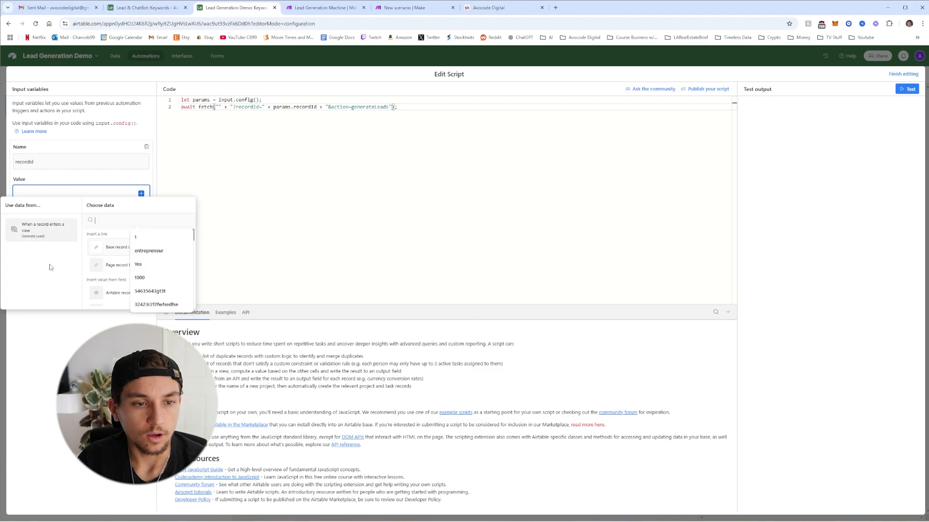
{"action": "scroll", "coordinate": [184, 235], "scroll_direction": "down", "scroll_amount": 1}
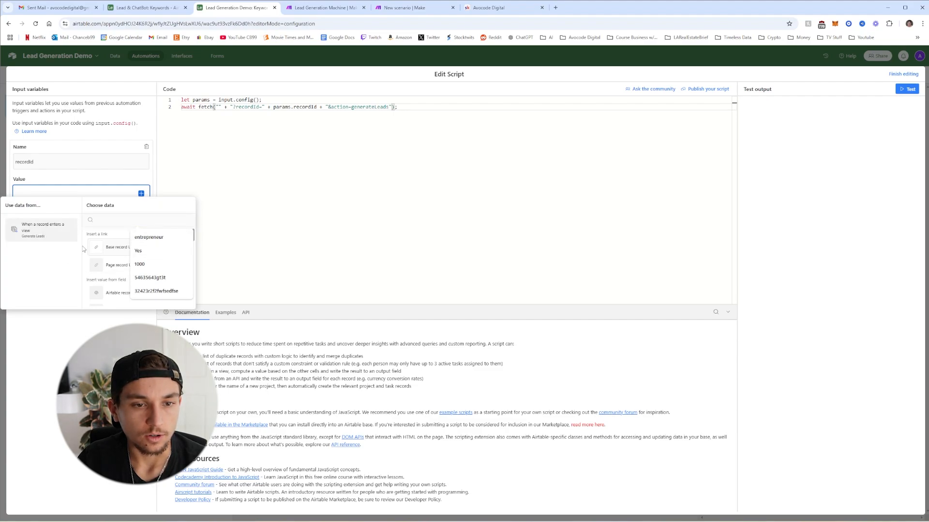
{"action": "left_click", "coordinate": [110, 293]}
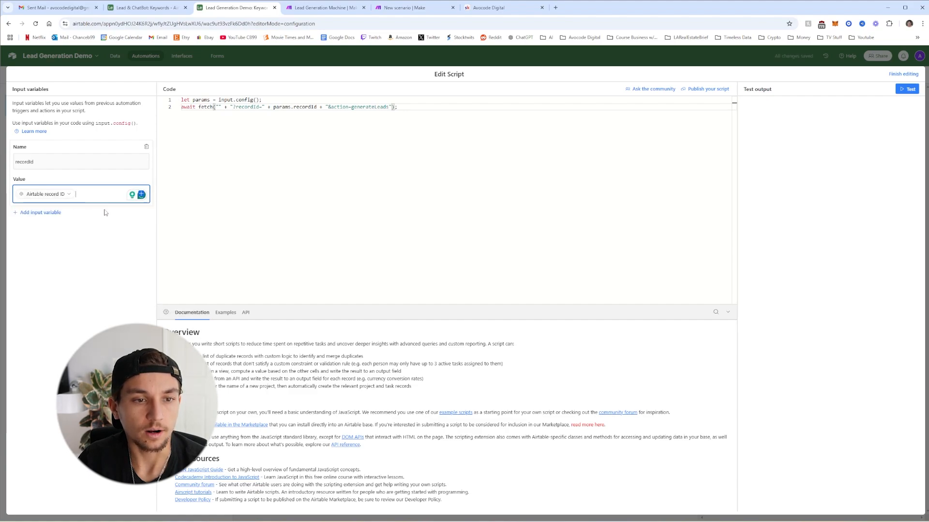
{"action": "left_click", "coordinate": [141, 194]}
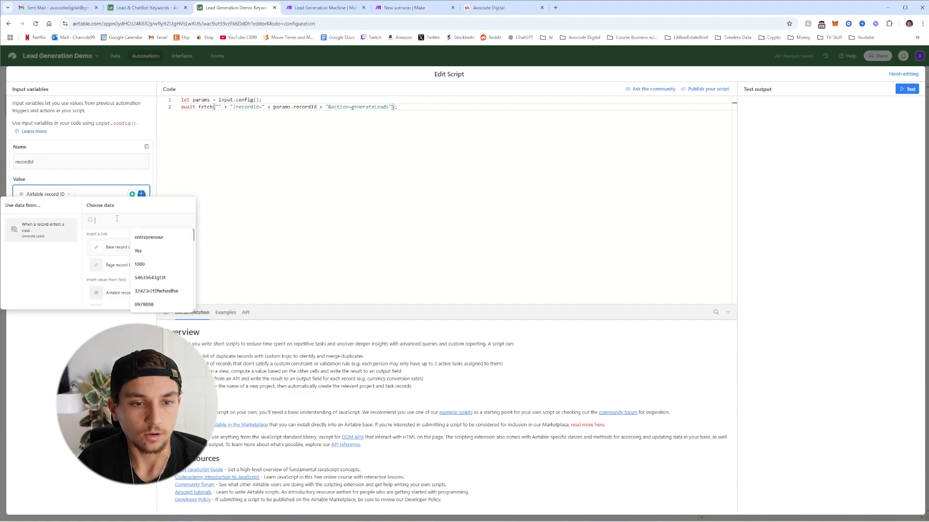
{"action": "left_click", "coordinate": [99, 320]}
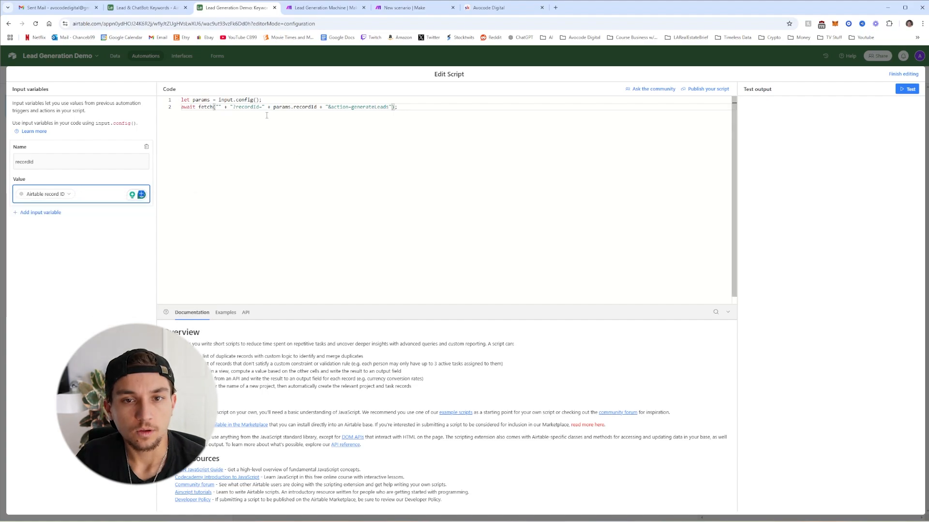
Copy the Make module's webhook address and paste it between the fetch quotes
{"action": "left_click", "coordinate": [404, 8]}
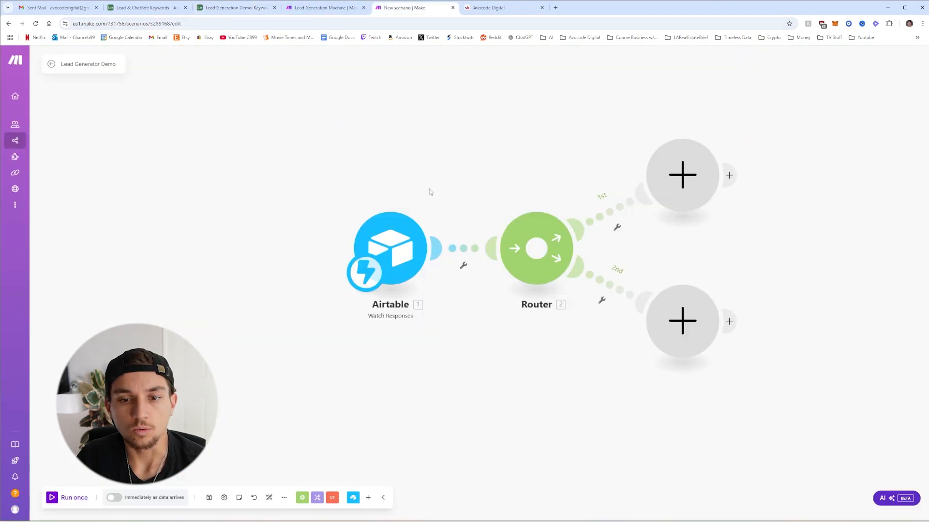
{"action": "left_click", "coordinate": [413, 219]}
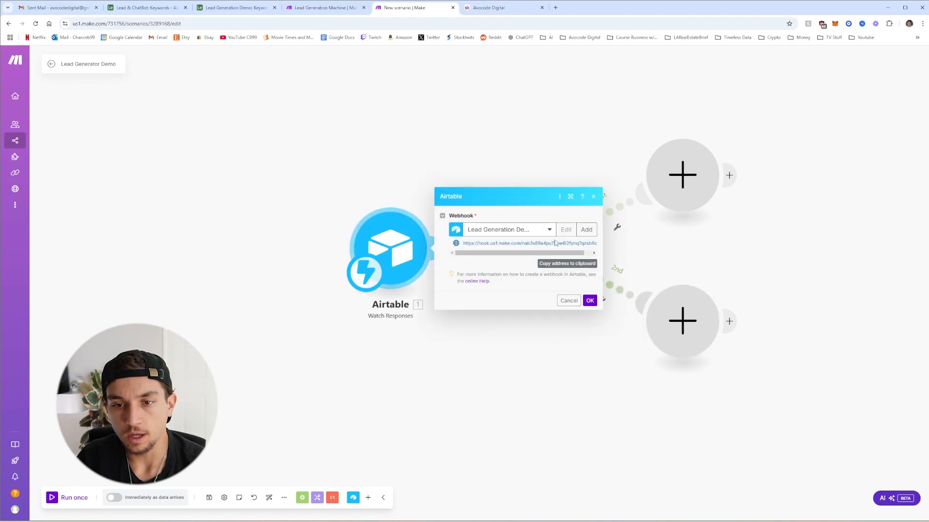
{"action": "left_click", "coordinate": [567, 265]}
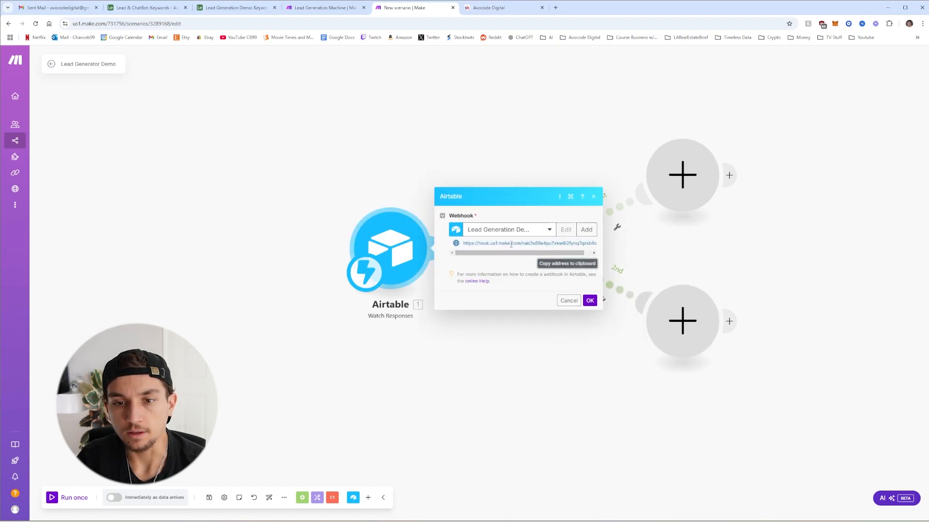
{"action": "left_click", "coordinate": [234, 8]}
{"action": "left_click", "coordinate": [219, 107]}
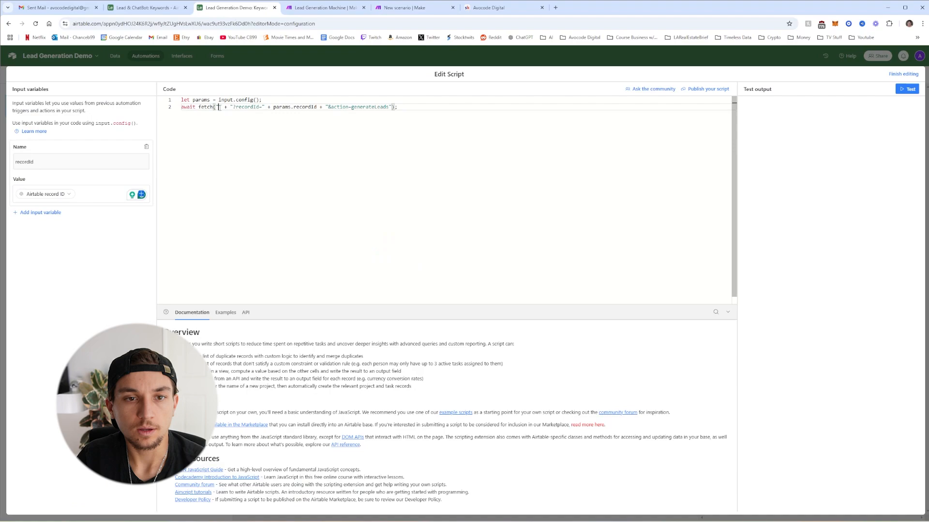
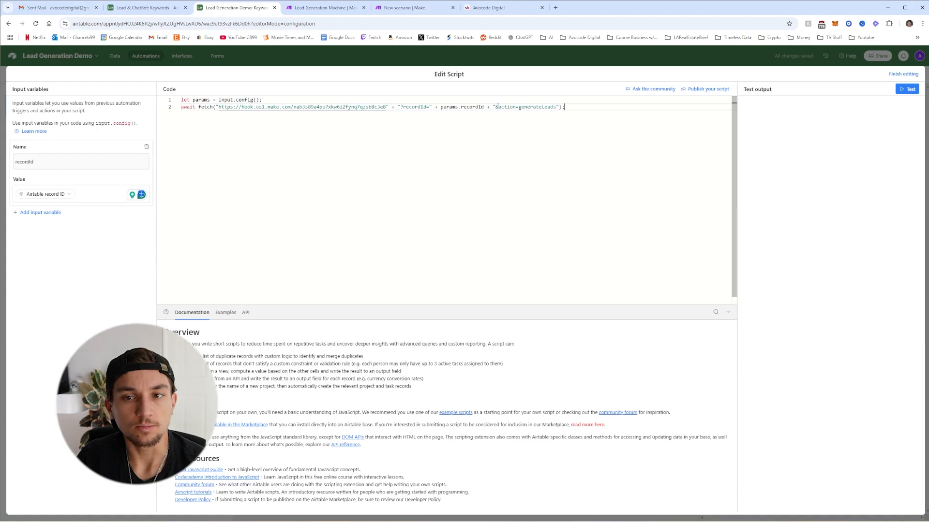
Check the recordId and generateLeads values in the script and finish editing
{"action": "double_click", "coordinate": [470, 107]}
{"action": "double_click", "coordinate": [523, 107]}
{"action": "left_click", "coordinate": [542, 109]}
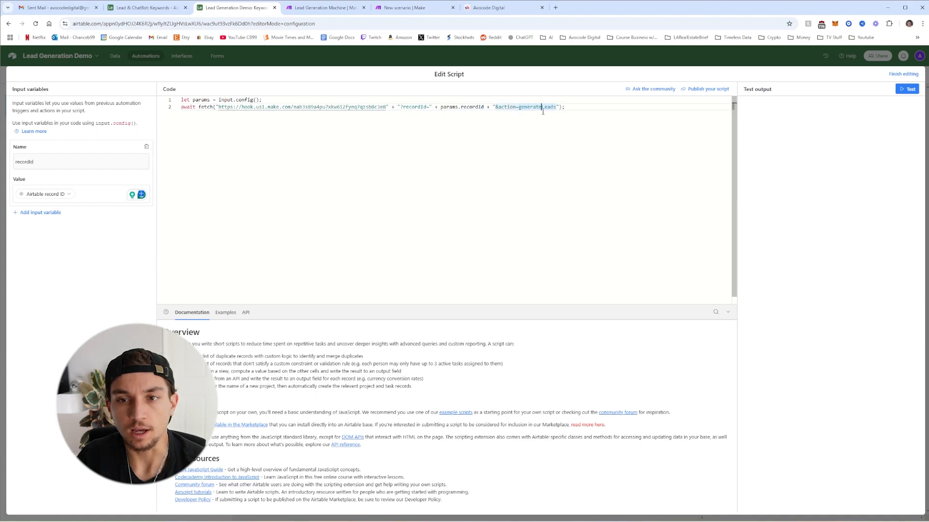
{"action": "double_click", "coordinate": [538, 107]}
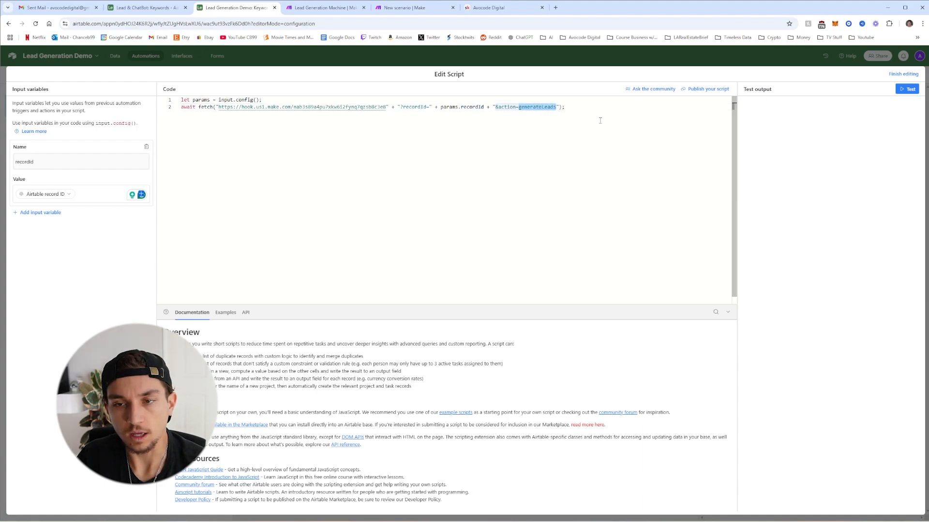
{"action": "left_click", "coordinate": [901, 74]}
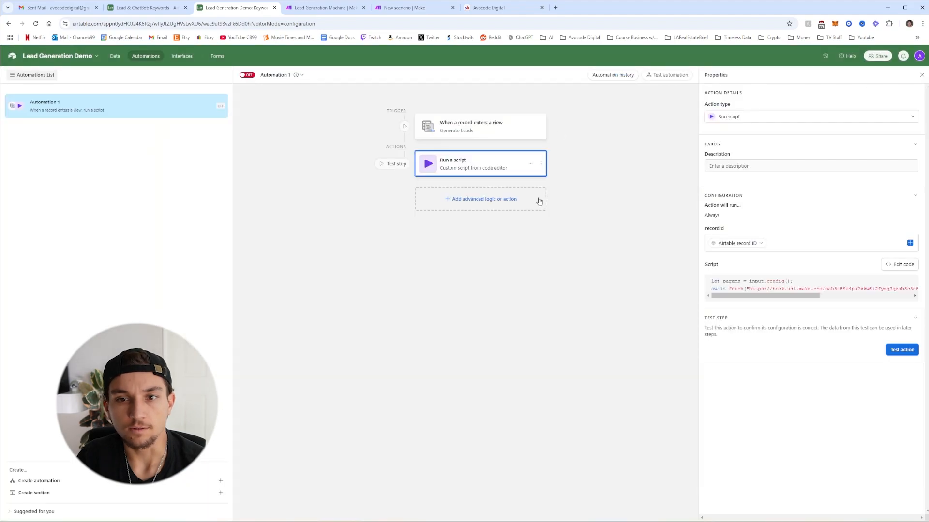
Add an Update record action that clears Bulk Generate Leads on the triggering Keywords record
{"action": "left_click", "coordinate": [475, 202]}
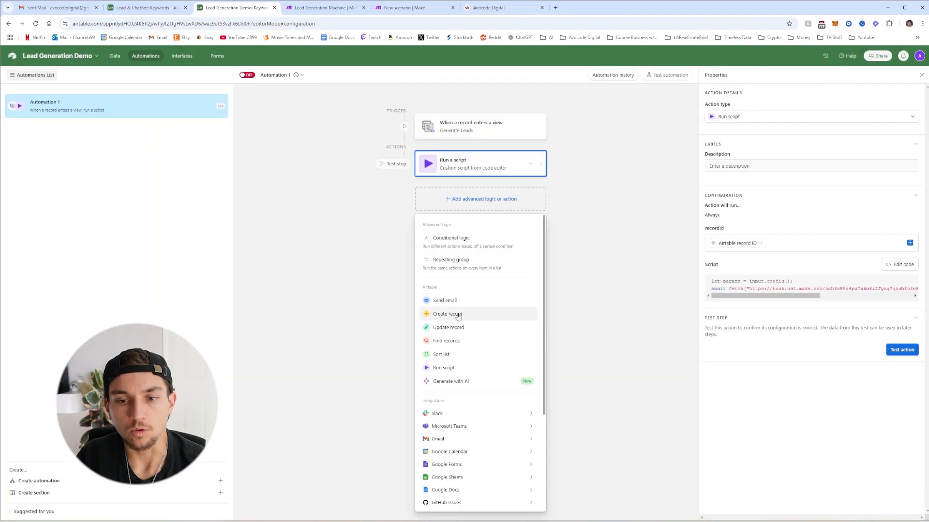
{"action": "left_click", "coordinate": [450, 328]}
{"action": "left_click", "coordinate": [725, 253]}
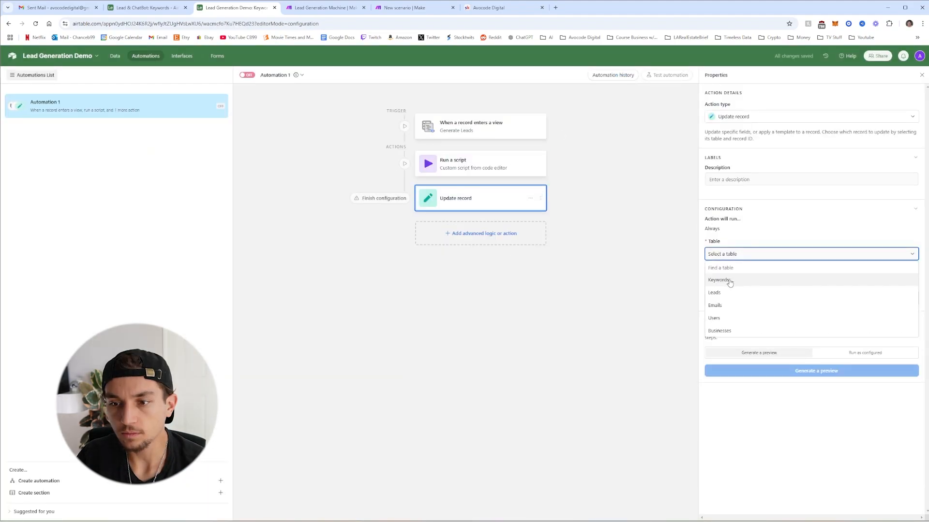
{"action": "left_click", "coordinate": [729, 281]}
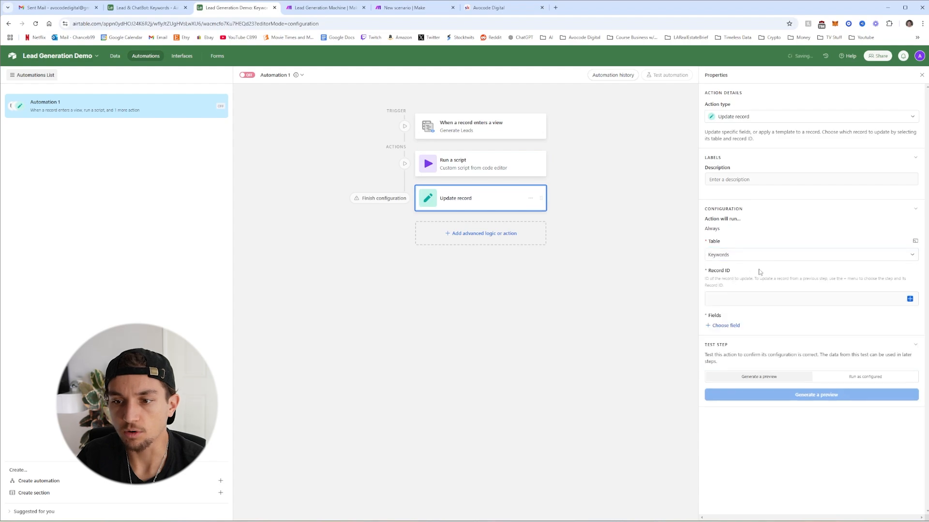
{"action": "left_click", "coordinate": [910, 299]}
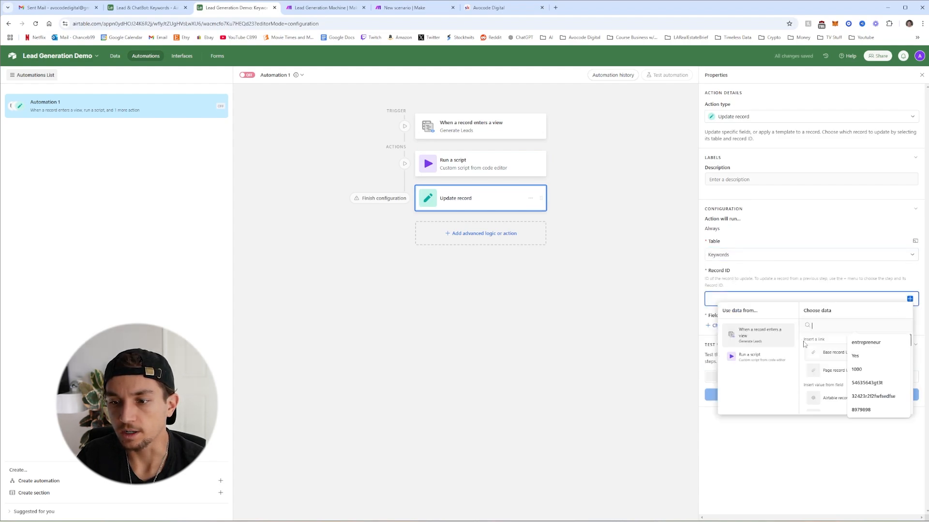
{"action": "left_click", "coordinate": [834, 398]}
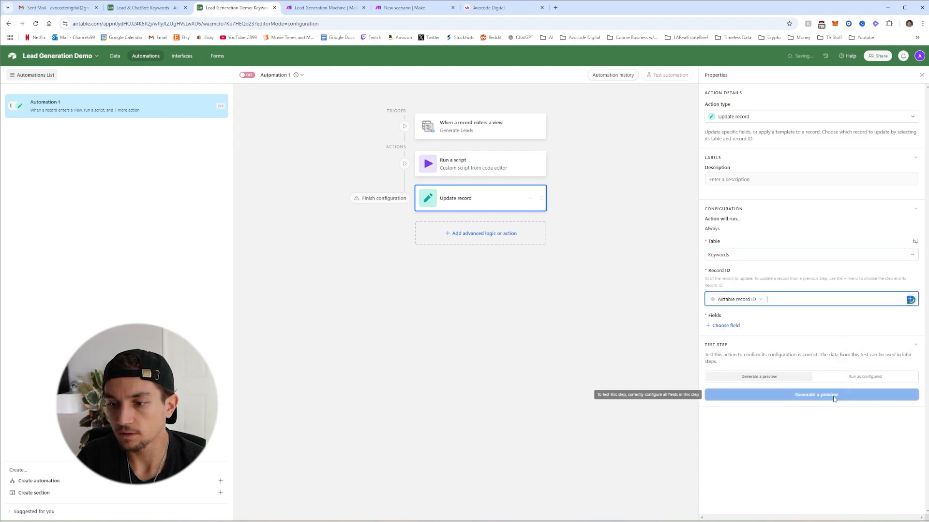
{"action": "left_click", "coordinate": [731, 327]}
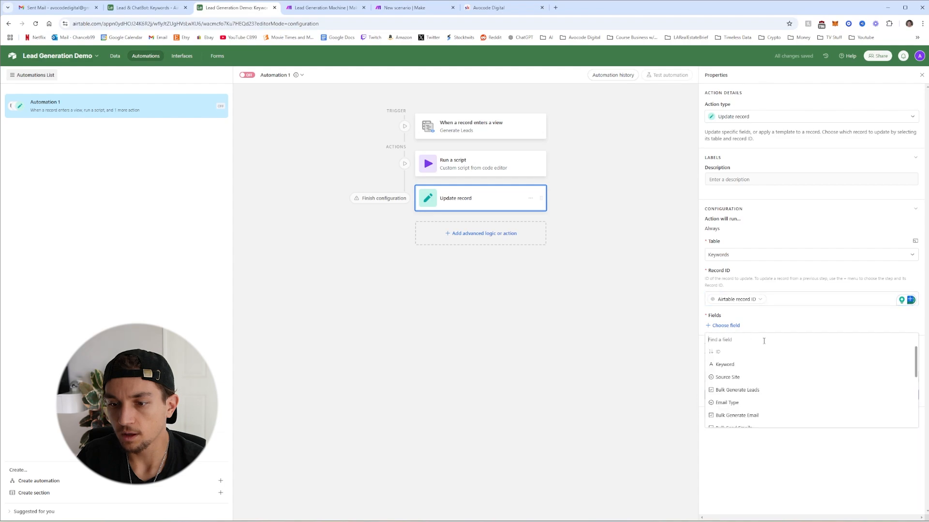
{"action": "left_click", "coordinate": [743, 391]}
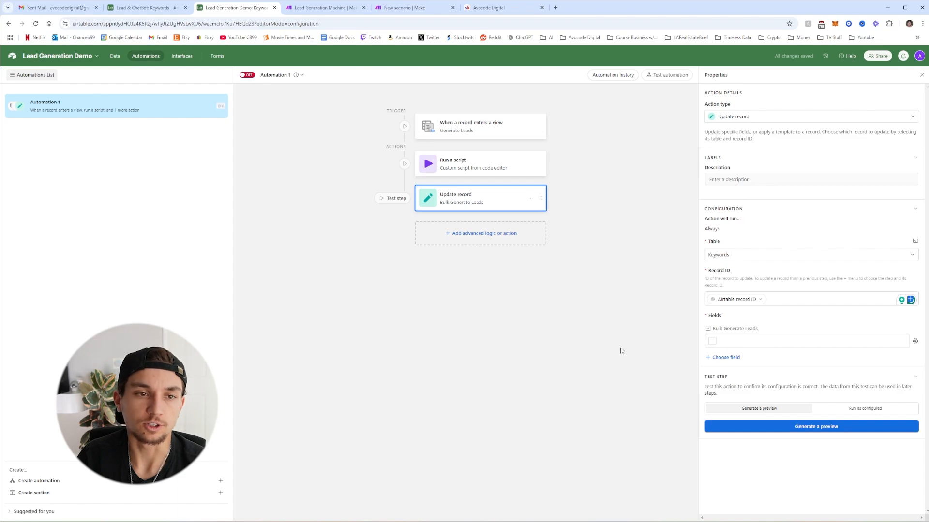
Rename Automation 1 to 'Generate Leads'
{"action": "left_click", "coordinate": [223, 105]}
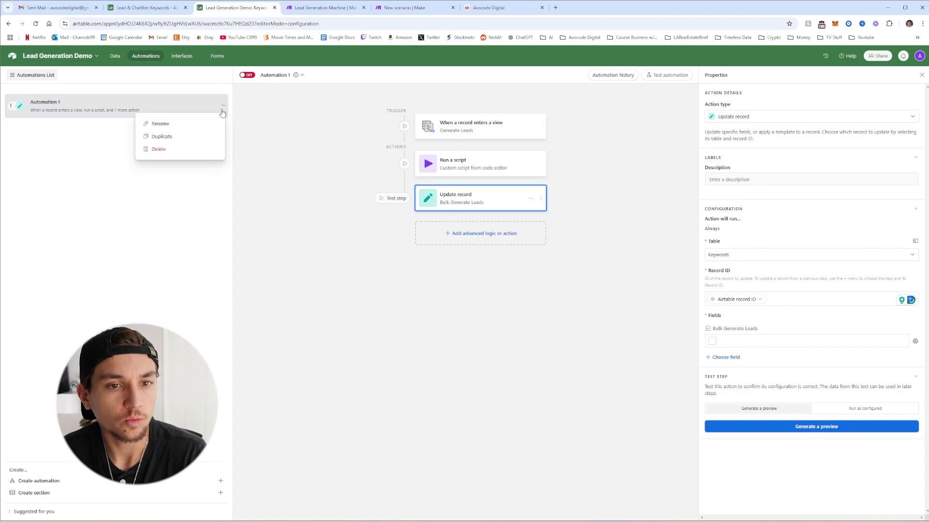
{"action": "left_click", "coordinate": [176, 124]}
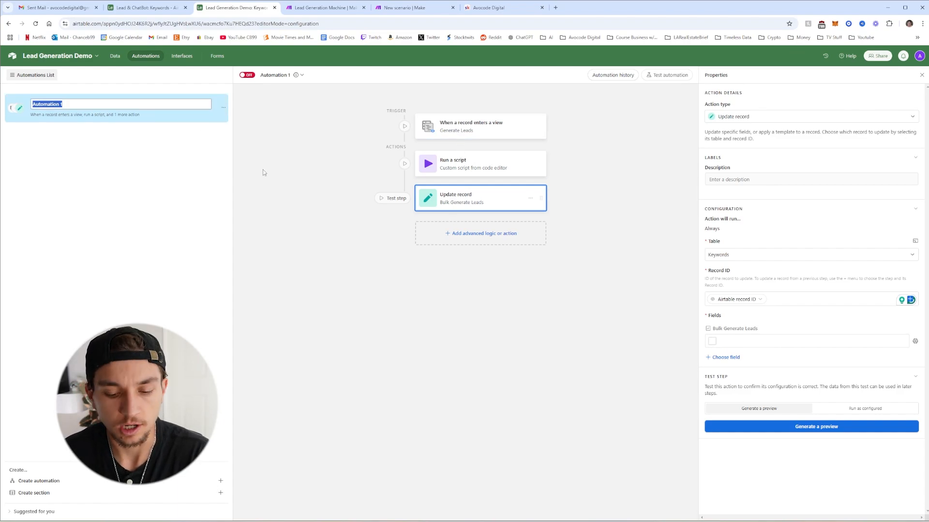
{"action": "type", "text": "Generate"}
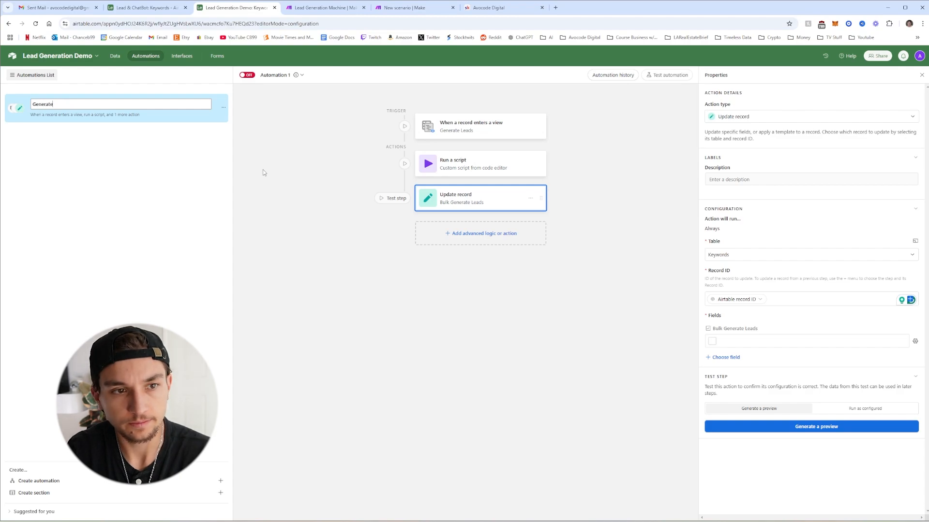
{"action": "type", "text": " Leads"}
{"action": "key", "text": "Return"}
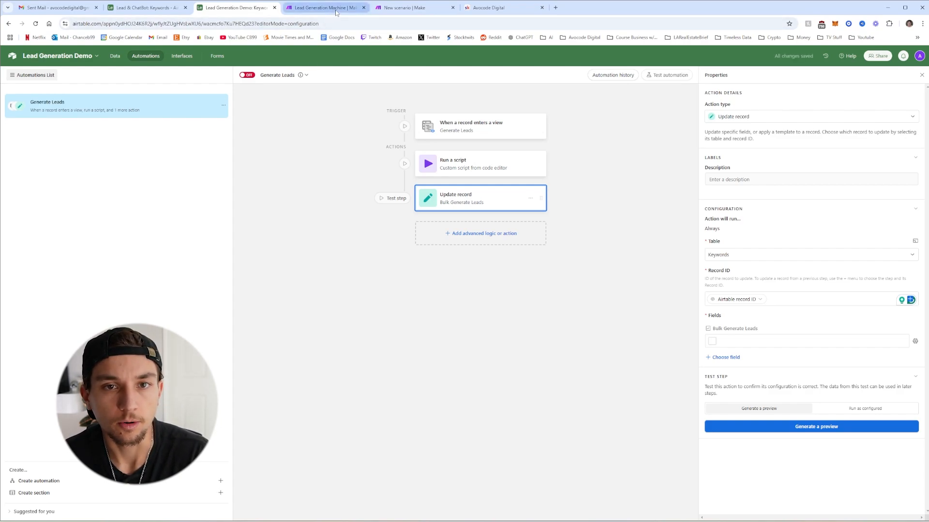
Confirm the Airtable webhook settings in Make and run the scenario once to await data
{"action": "left_click", "coordinate": [377, 8]}
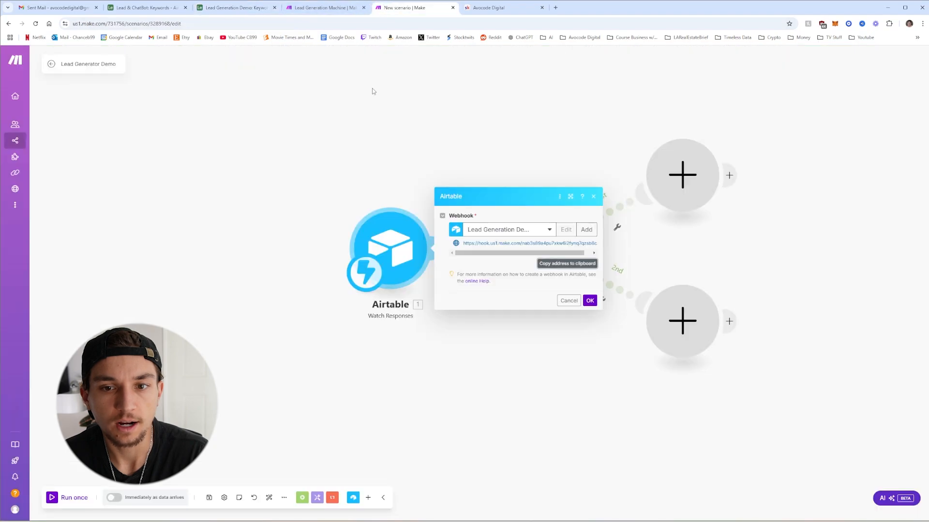
{"action": "left_click", "coordinate": [589, 301]}
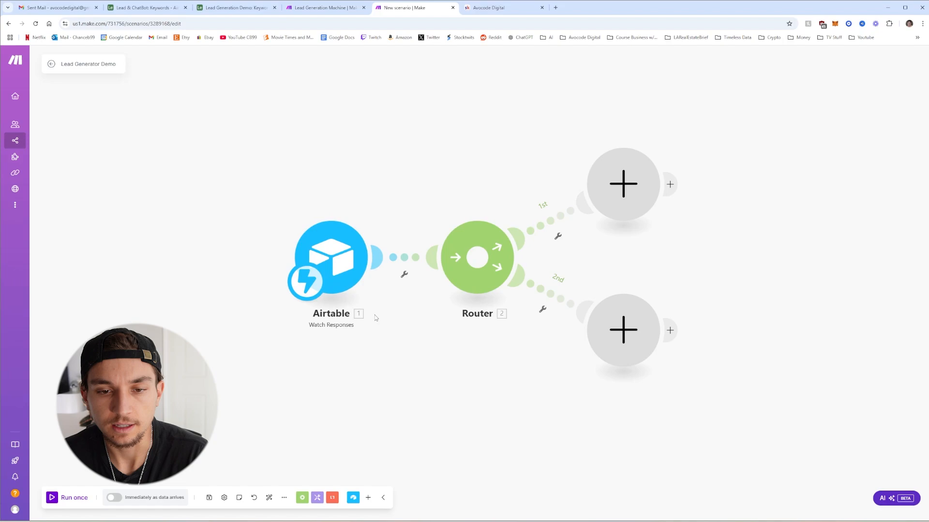
{"action": "left_click", "coordinate": [51, 498]}
Tick Bulk Generate Leads for the business owner keyword in the Keywords table
{"action": "left_click", "coordinate": [228, 9]}
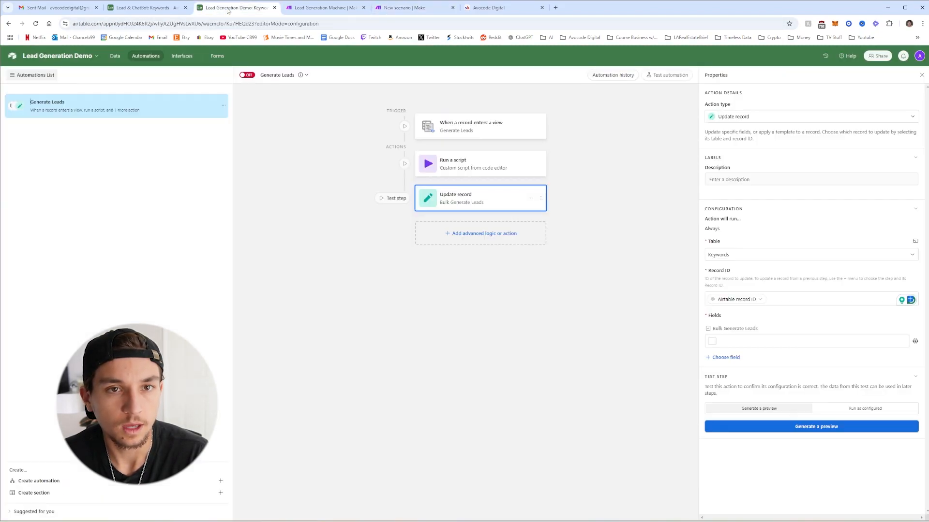
{"action": "left_click", "coordinate": [457, 133]}
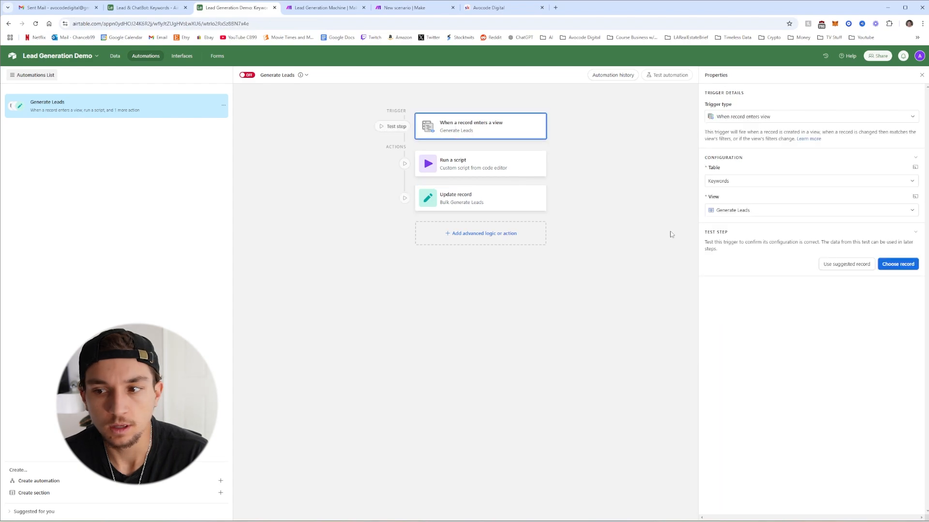
{"action": "left_click", "coordinate": [910, 267]}
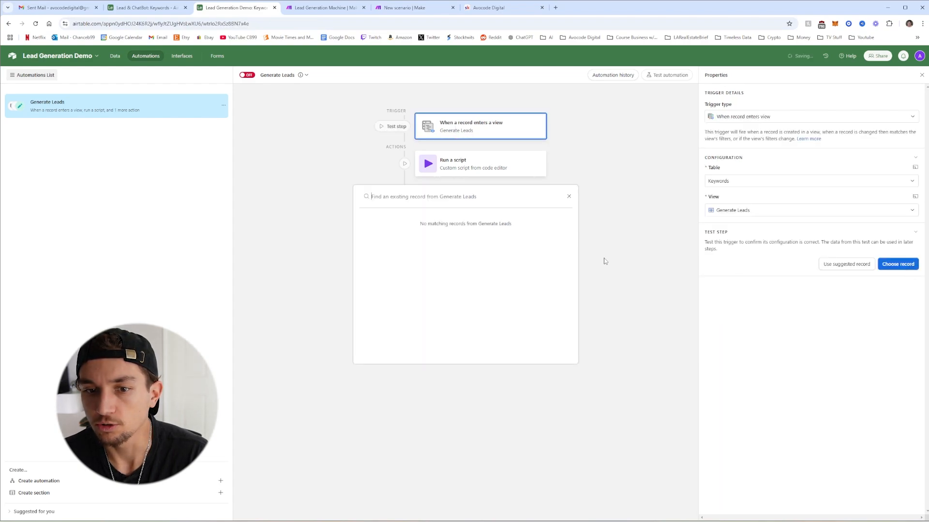
{"action": "left_click", "coordinate": [568, 197]}
{"action": "left_click", "coordinate": [115, 55]}
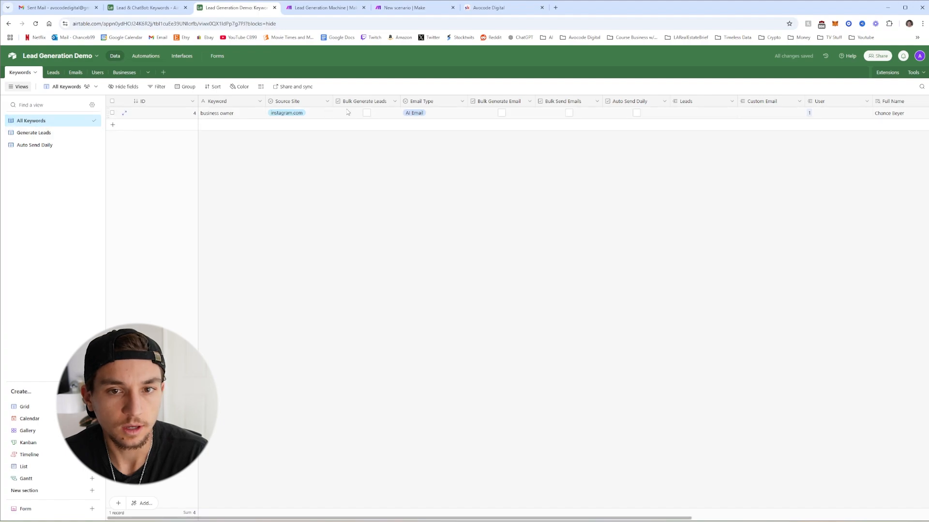
{"action": "left_click", "coordinate": [367, 113]}
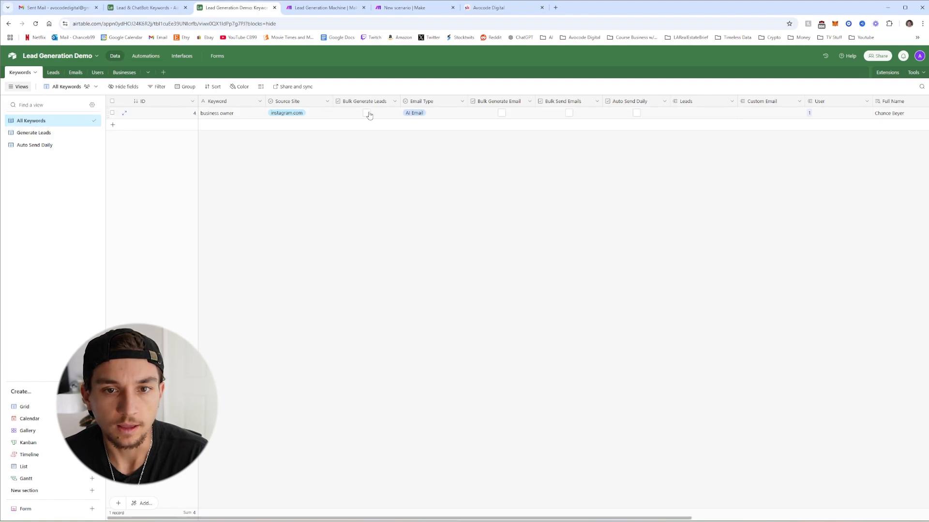
{"action": "left_click", "coordinate": [147, 56]}
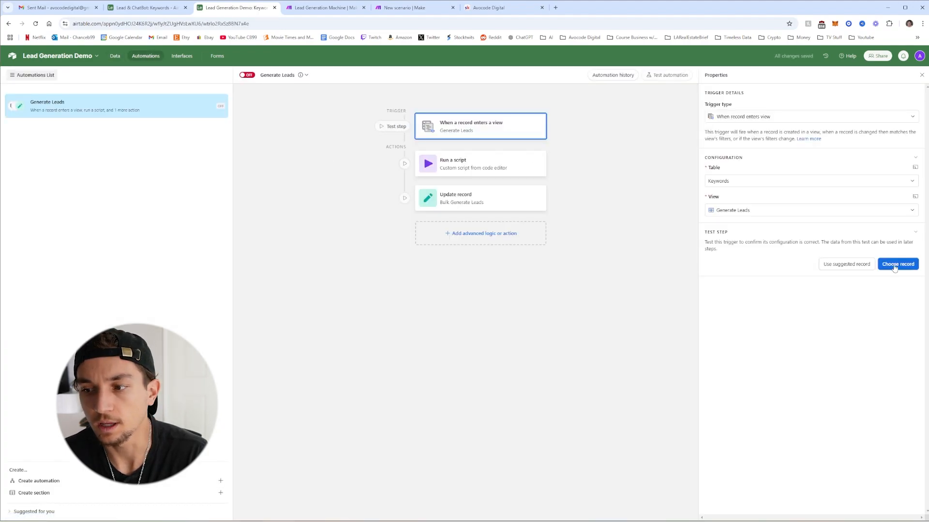
Test the trigger with the business owner record and test the Run a script action
{"action": "left_click", "coordinate": [895, 264]}
{"action": "left_click", "coordinate": [445, 237]}
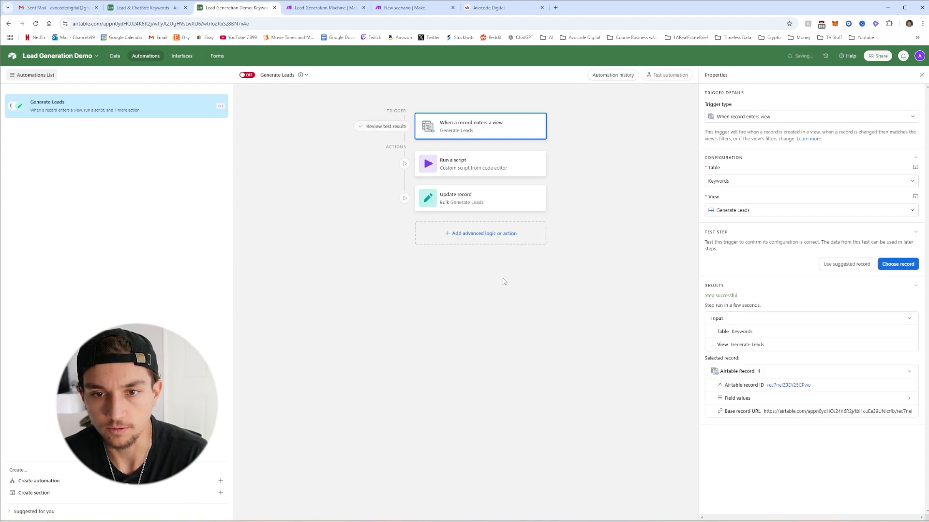
{"action": "left_click", "coordinate": [485, 167]}
{"action": "left_click", "coordinate": [901, 349]}
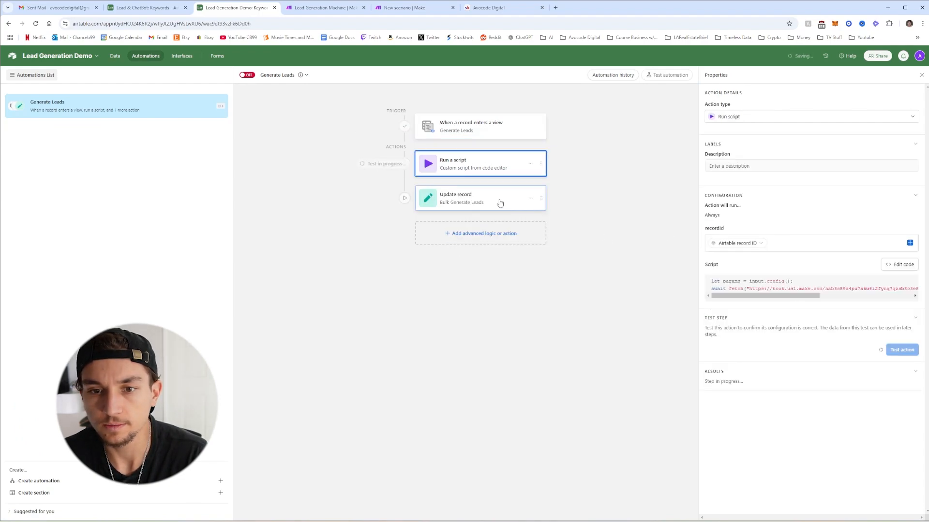
{"action": "left_click", "coordinate": [389, 9]}
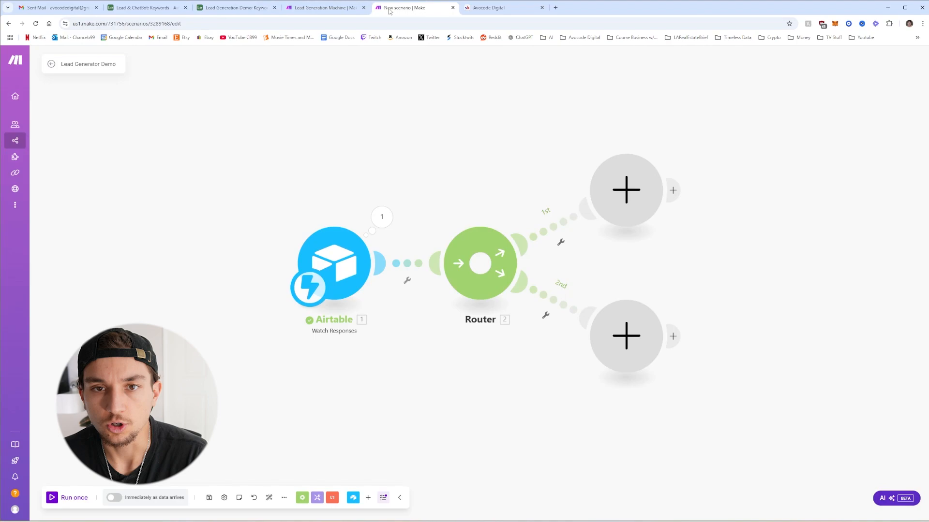
Filter the first route so the action value must match generateLeads
{"action": "left_click", "coordinate": [382, 217]}
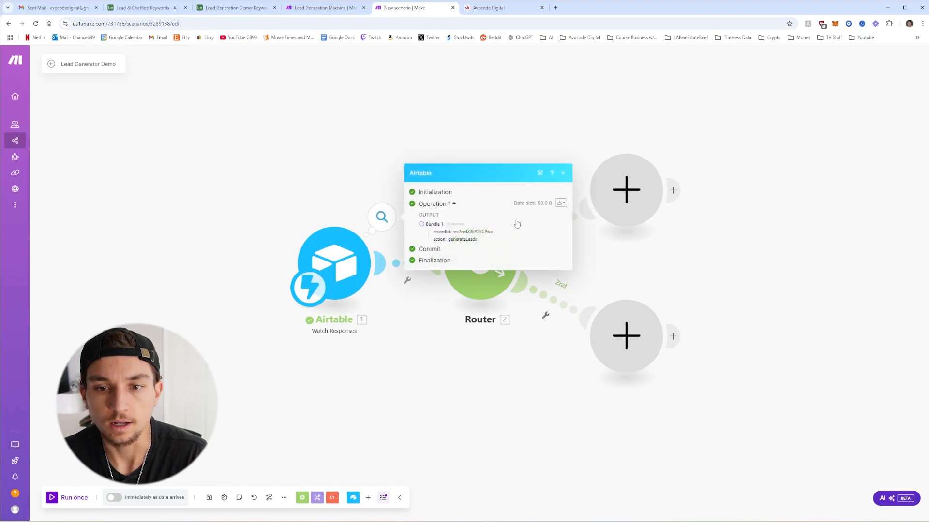
{"action": "left_click", "coordinate": [563, 173]}
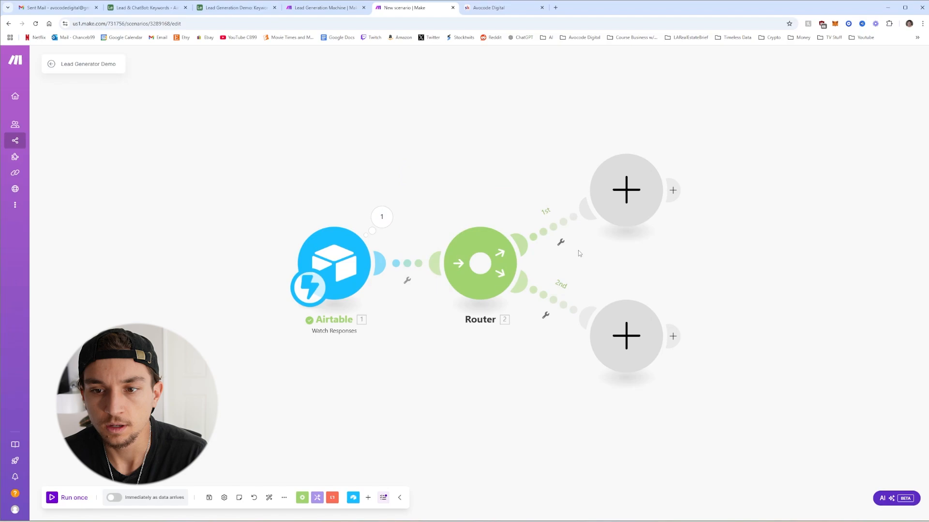
{"action": "left_click", "coordinate": [564, 230]}
{"action": "left_click", "coordinate": [754, 274]}
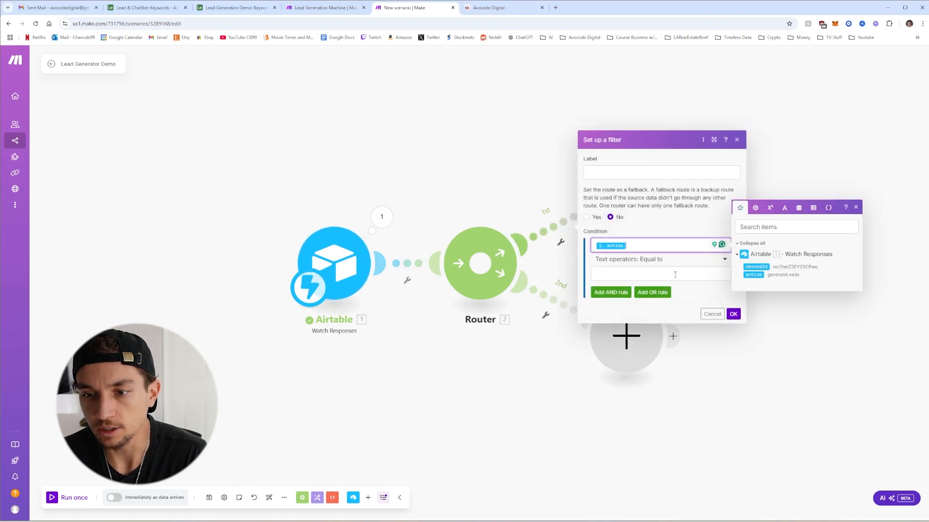
{"action": "left_click", "coordinate": [675, 274]}
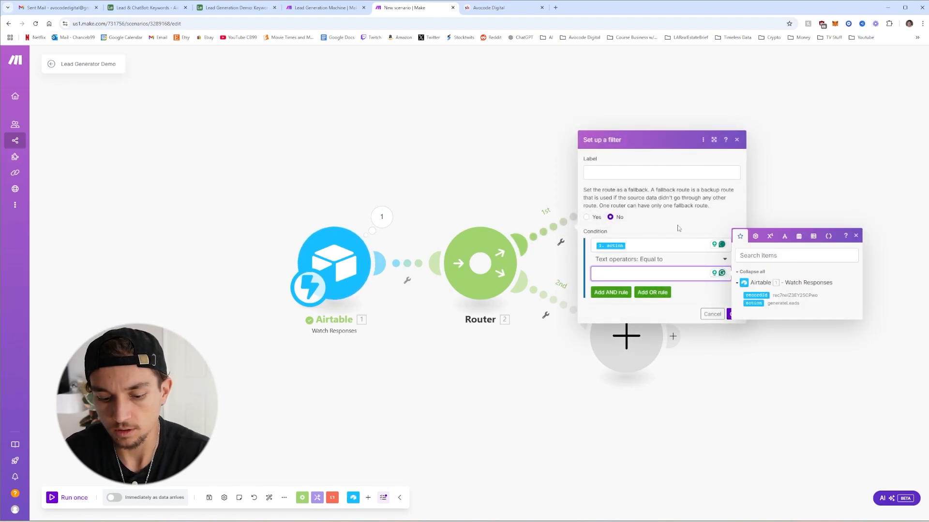
{"action": "type", "text": "generateLeads"}
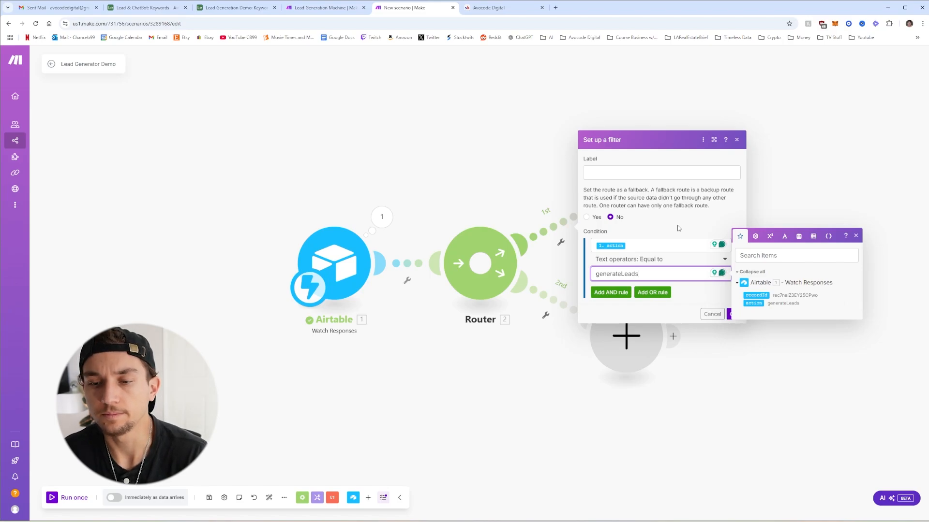
{"action": "left_click", "coordinate": [679, 227]}
{"action": "left_click", "coordinate": [733, 314]}
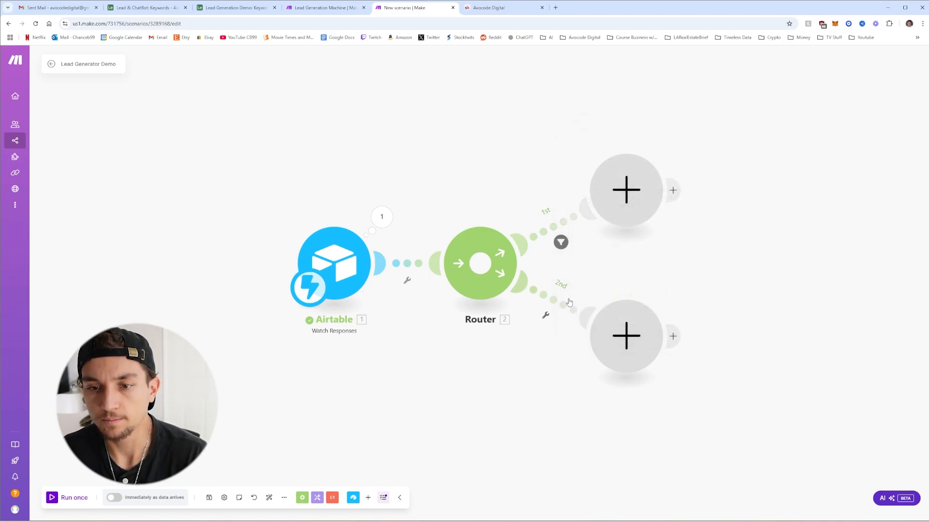
Add an Airtable Get a Record module with a new OAuth connection named 'Lead Generation Demo'
{"action": "left_click", "coordinate": [572, 179]}
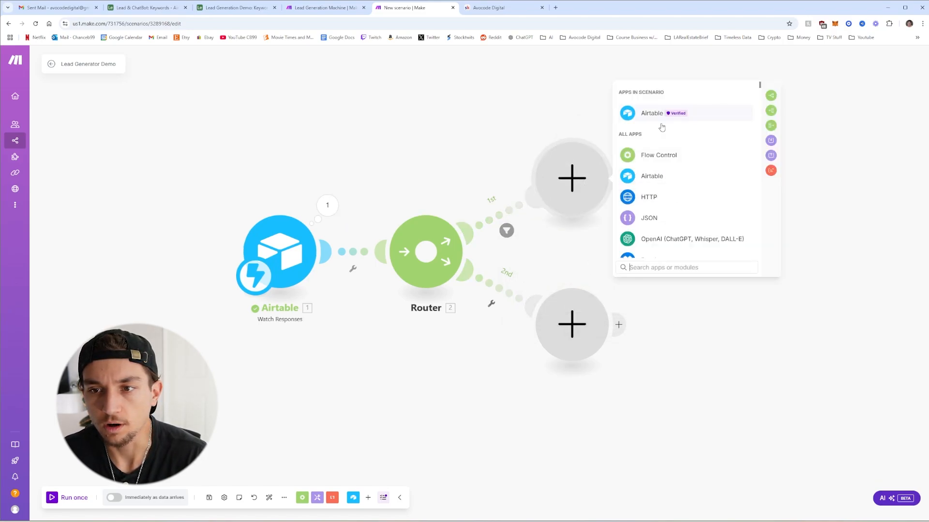
{"action": "left_click", "coordinate": [646, 115]}
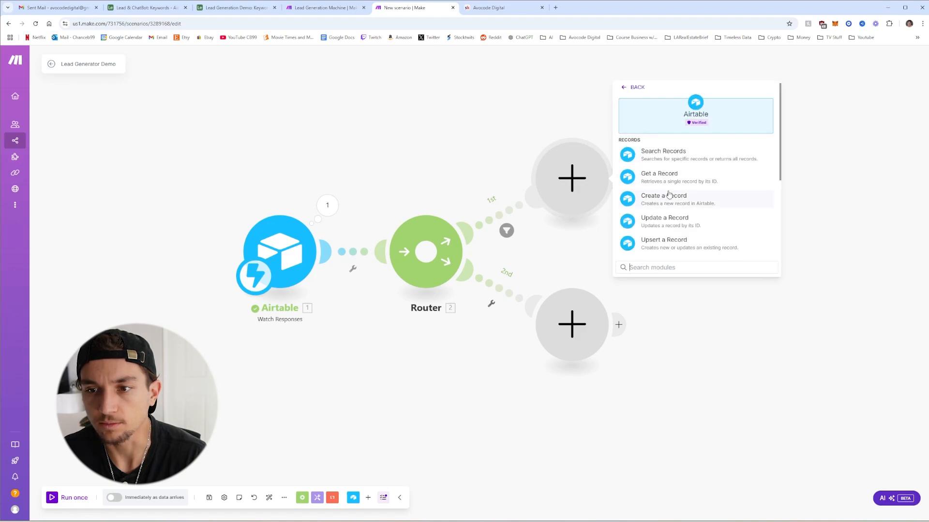
{"action": "left_click", "coordinate": [670, 175]}
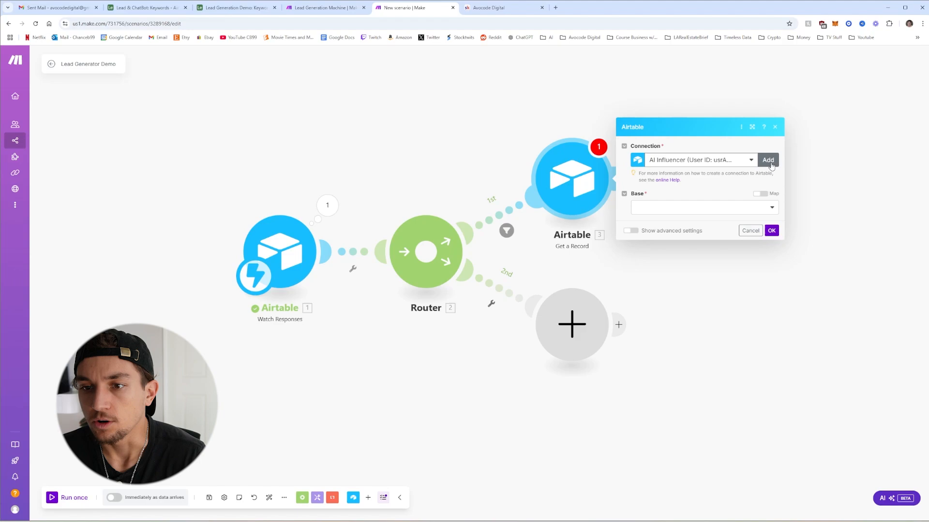
{"action": "left_click", "coordinate": [769, 162]}
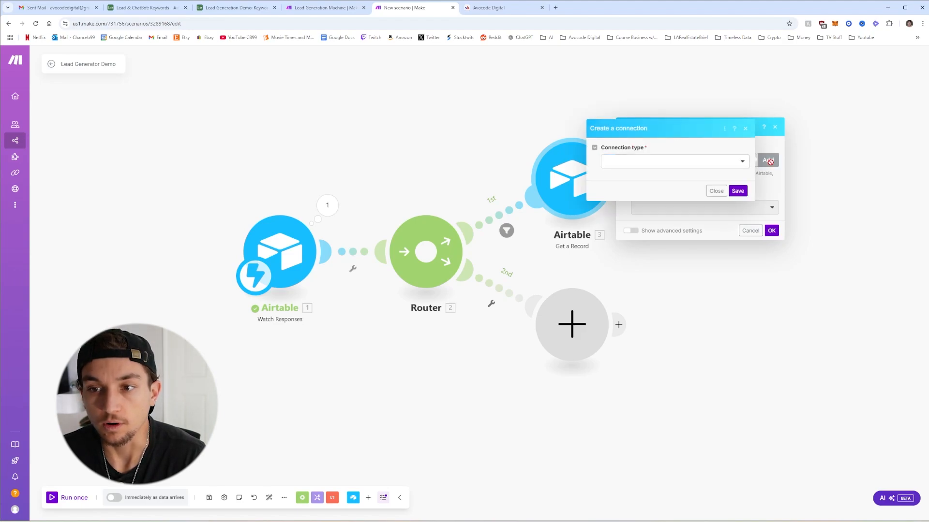
{"action": "left_click", "coordinate": [678, 163]}
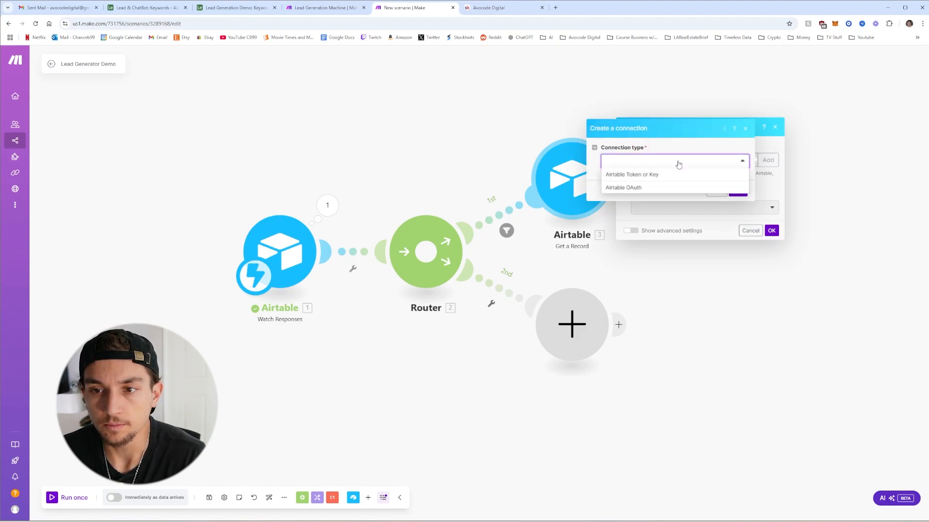
{"action": "left_click", "coordinate": [631, 189]}
{"action": "triple_click", "coordinate": [712, 183]}
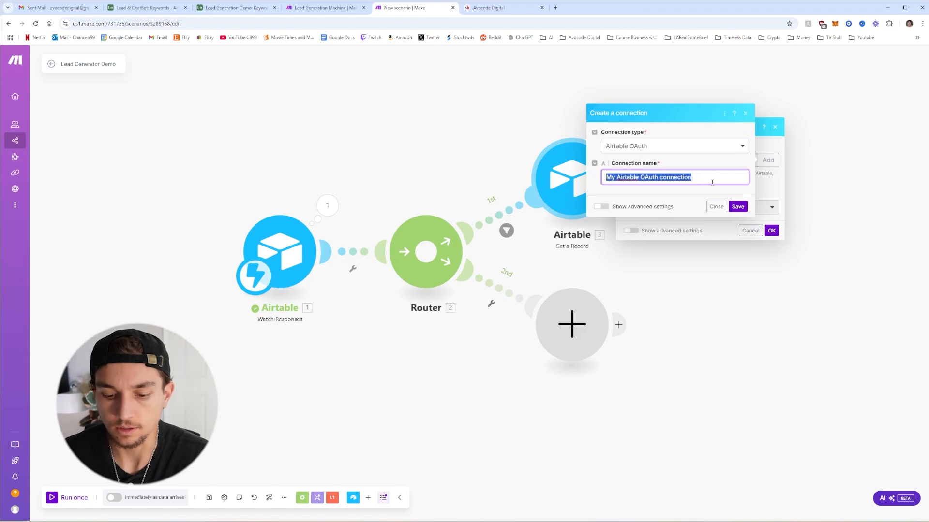
{"action": "type", "text": "Lead"}
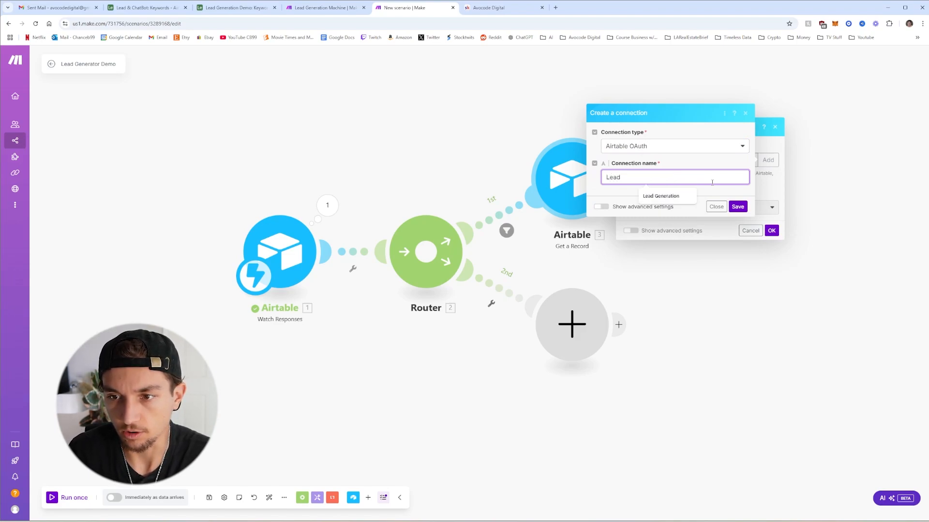
{"action": "type", "text": " Generation Demo"}
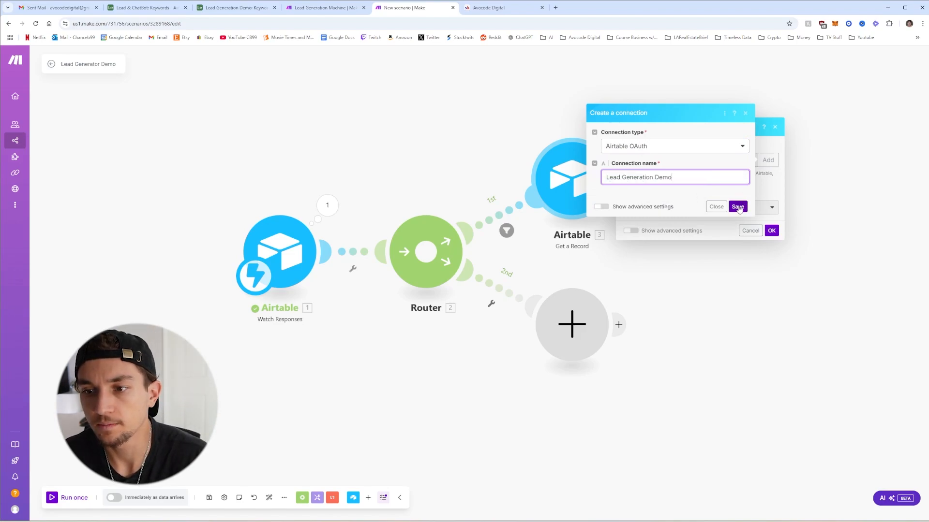
{"action": "left_click", "coordinate": [738, 207]}
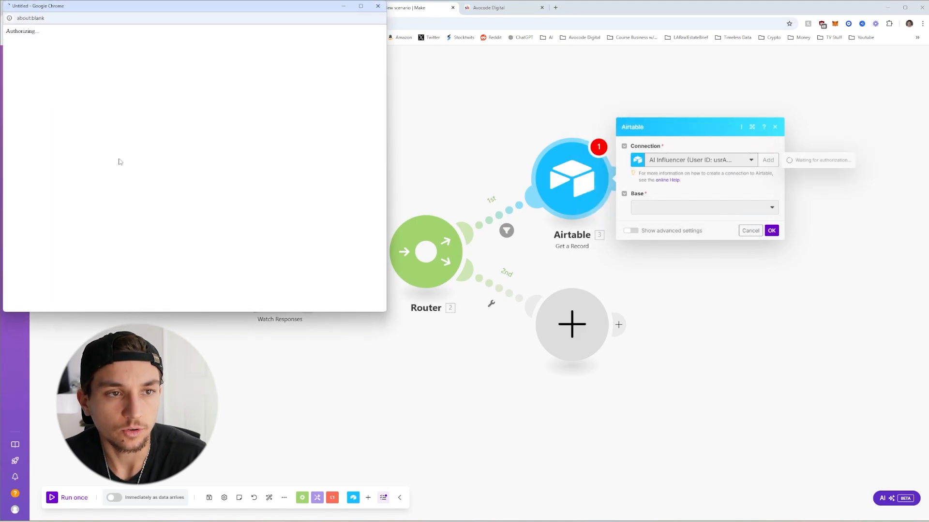
Grant Make access to the Lead Generation Demo base
{"action": "left_click", "coordinate": [124, 174]}
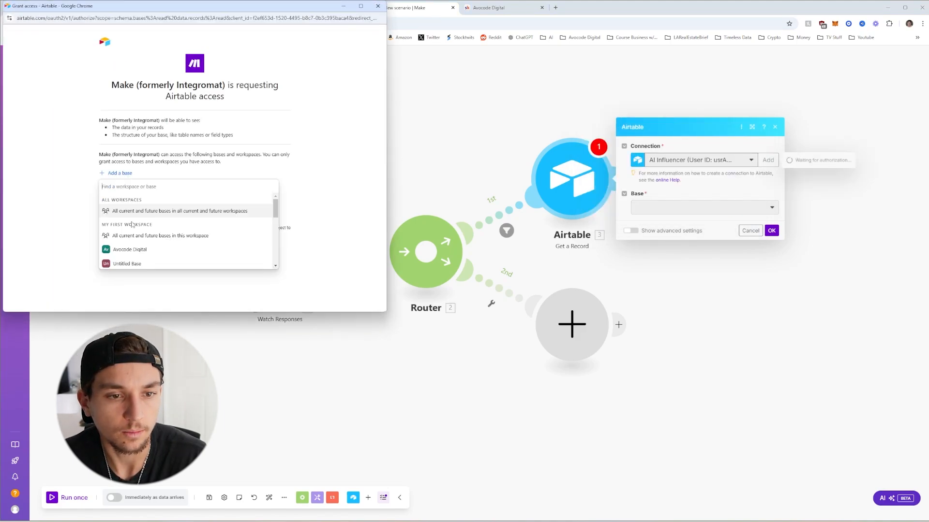
{"action": "scroll", "coordinate": [133, 225], "scroll_direction": "down", "scroll_amount": 5}
{"action": "left_click", "coordinate": [137, 263]}
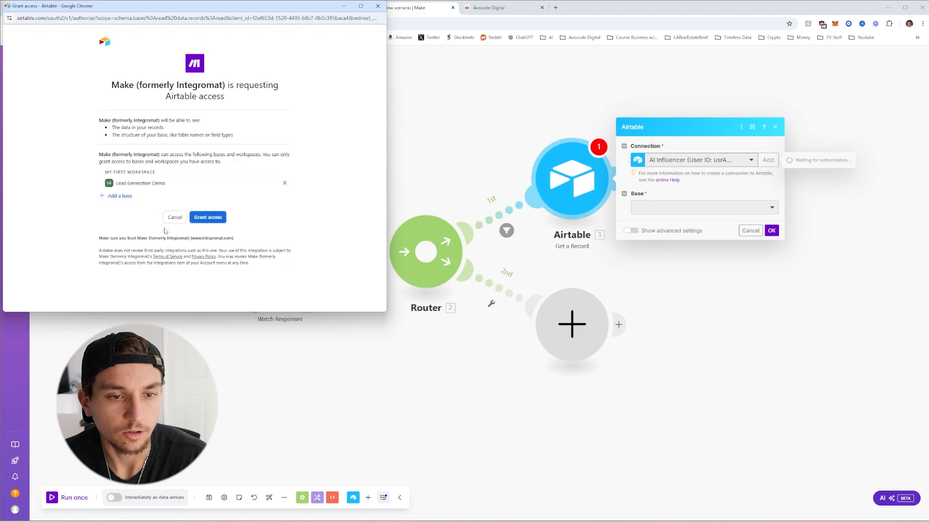
{"action": "left_click", "coordinate": [207, 217]}
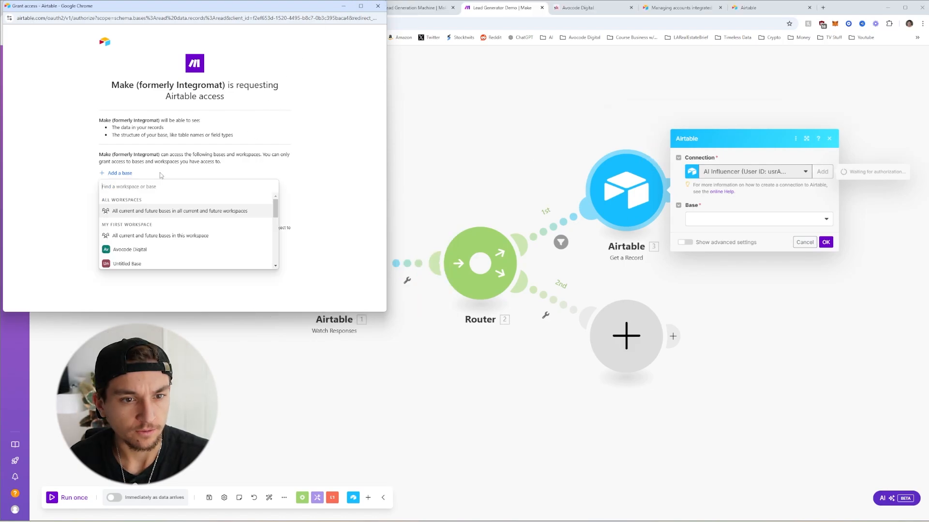
{"action": "scroll", "coordinate": [145, 249], "scroll_direction": "down", "scroll_amount": 5}
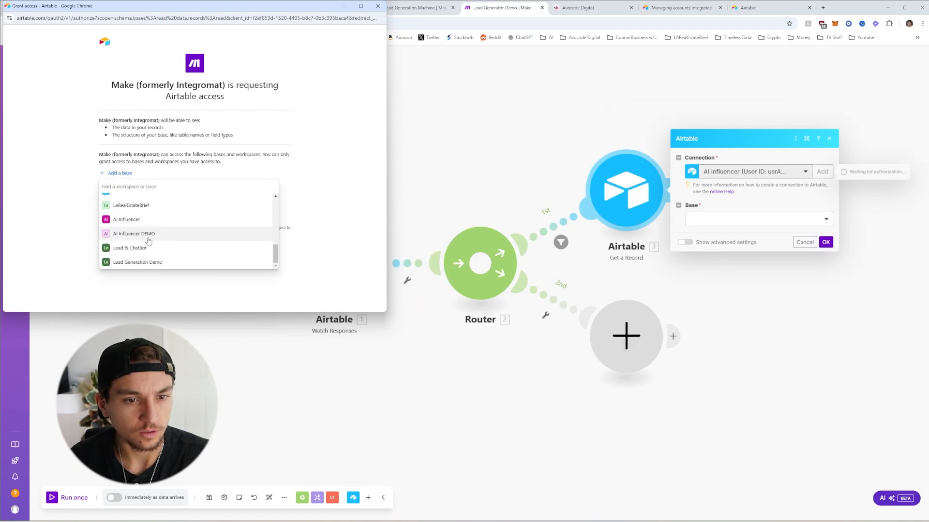
{"action": "left_click", "coordinate": [147, 263]}
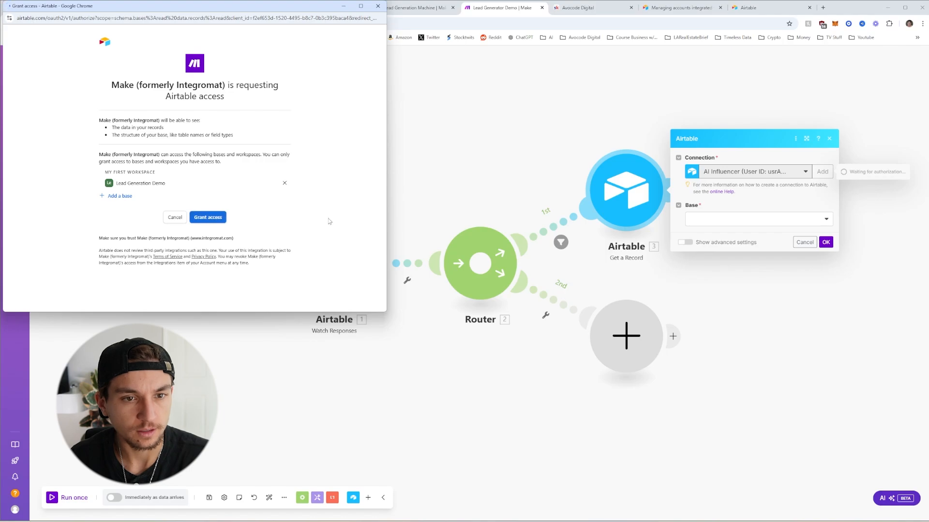
{"action": "left_click", "coordinate": [747, 218]}
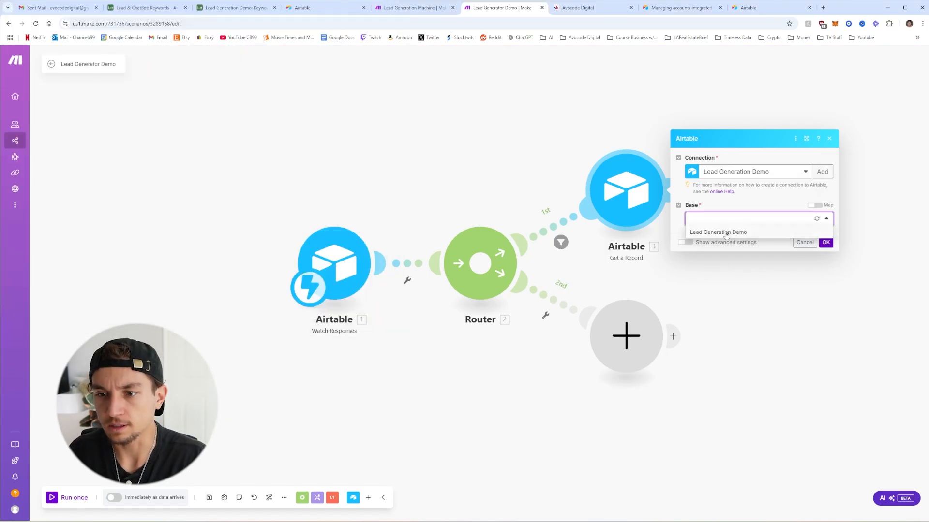
Set Base to Lead Generation Demo, map 1. recordId into Record ID, and save the module
{"action": "left_click", "coordinate": [725, 234]}
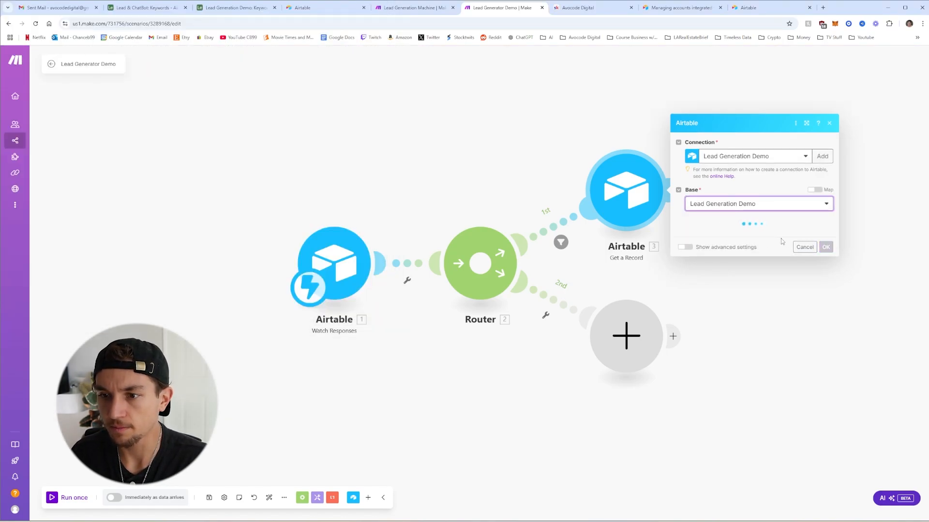
{"action": "left_click", "coordinate": [740, 250]}
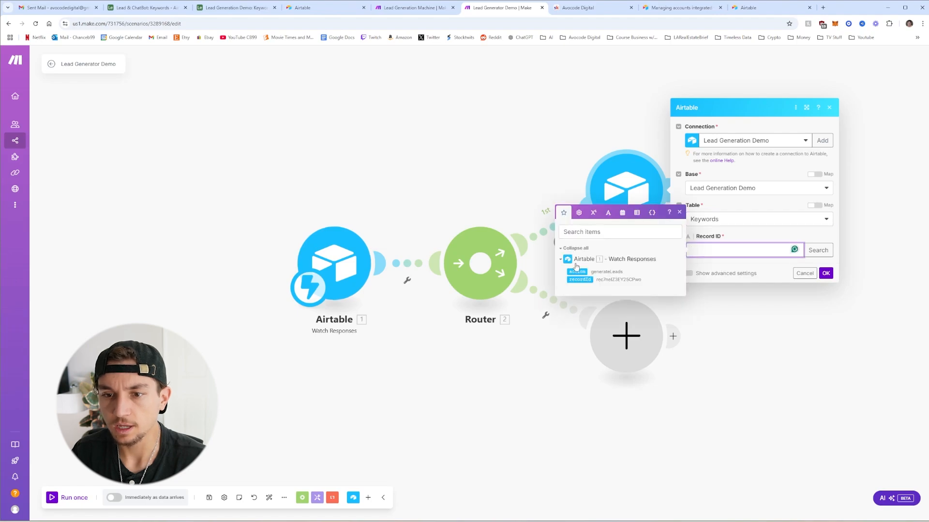
{"action": "left_click", "coordinate": [579, 280]}
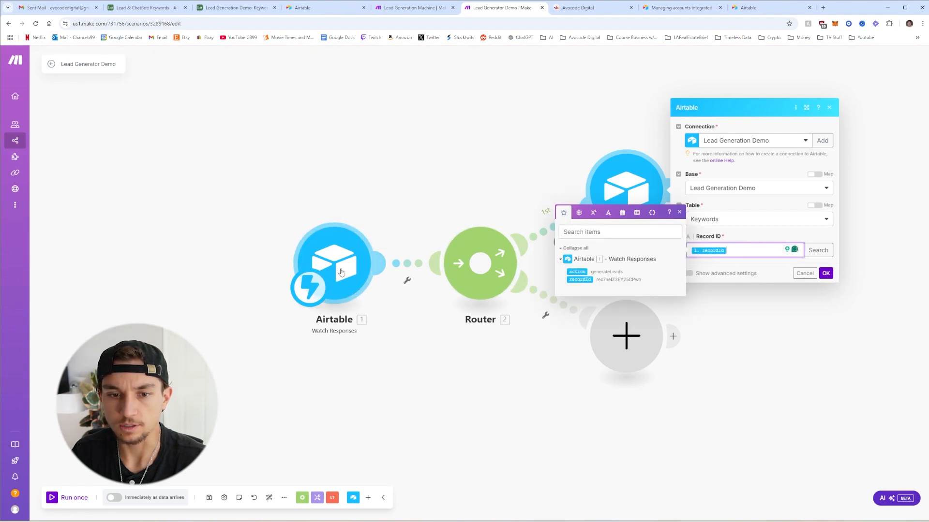
{"action": "left_click", "coordinate": [680, 212]}
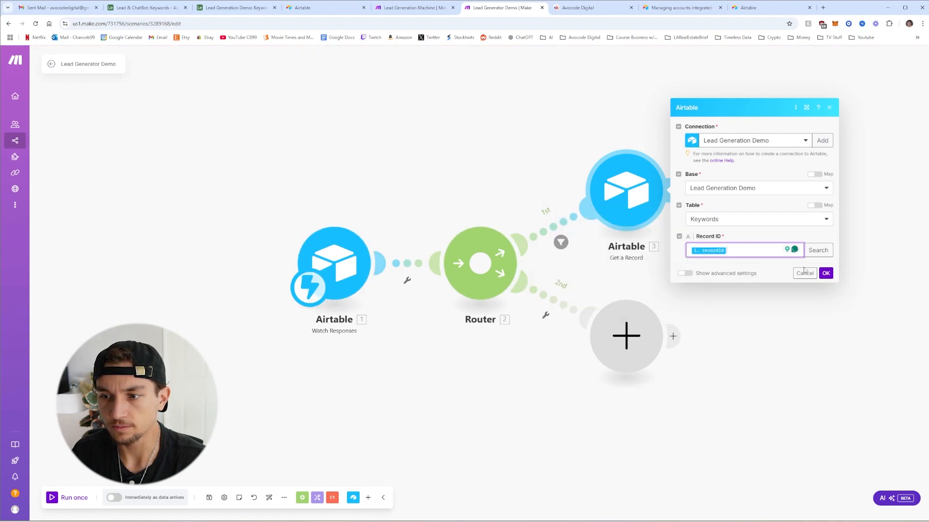
{"action": "left_click", "coordinate": [826, 273]}
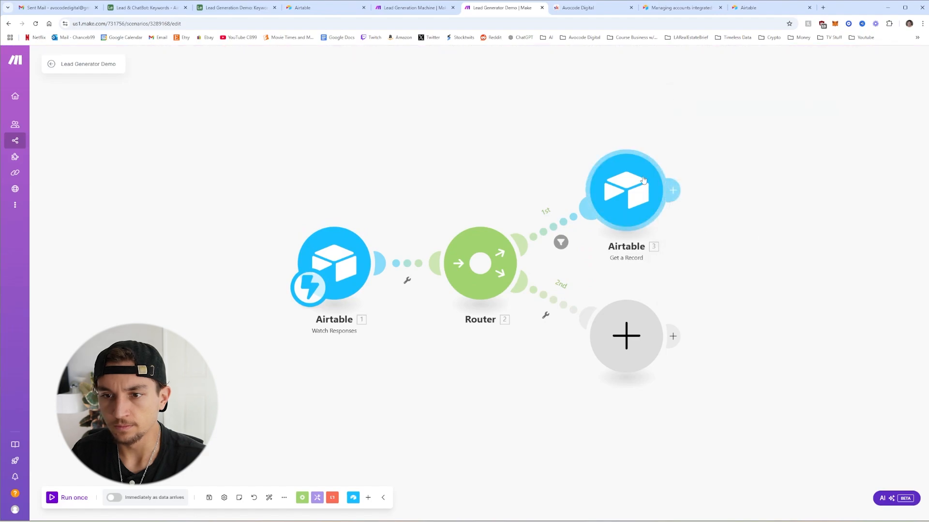
{"action": "left_click", "coordinate": [675, 194]}
Add an Apify Run an Actor module after Get a Record
{"action": "type", "text": "ap"}
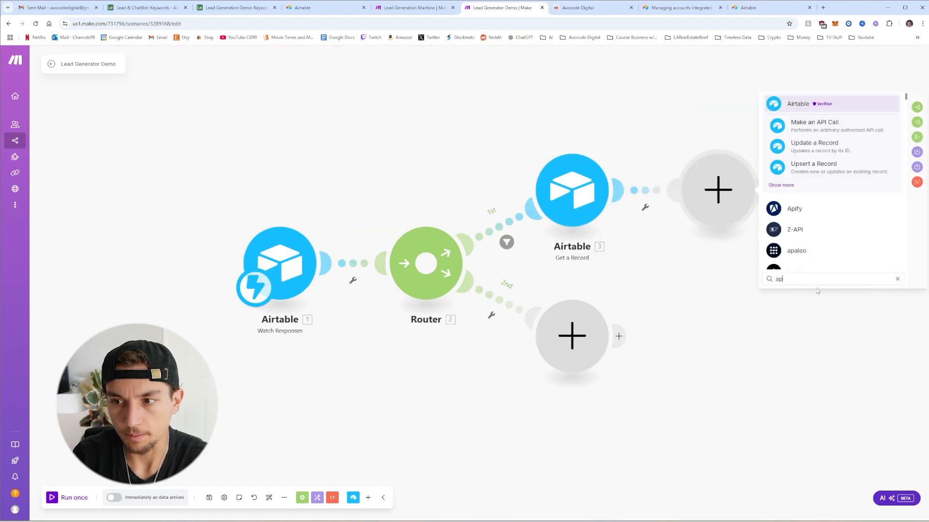
{"action": "left_click", "coordinate": [794, 209]}
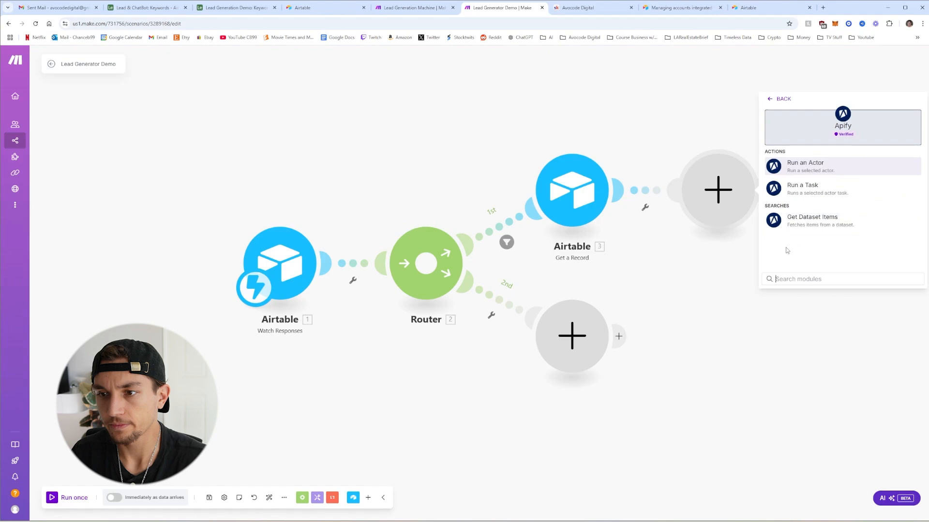
{"action": "left_click", "coordinate": [812, 176]}
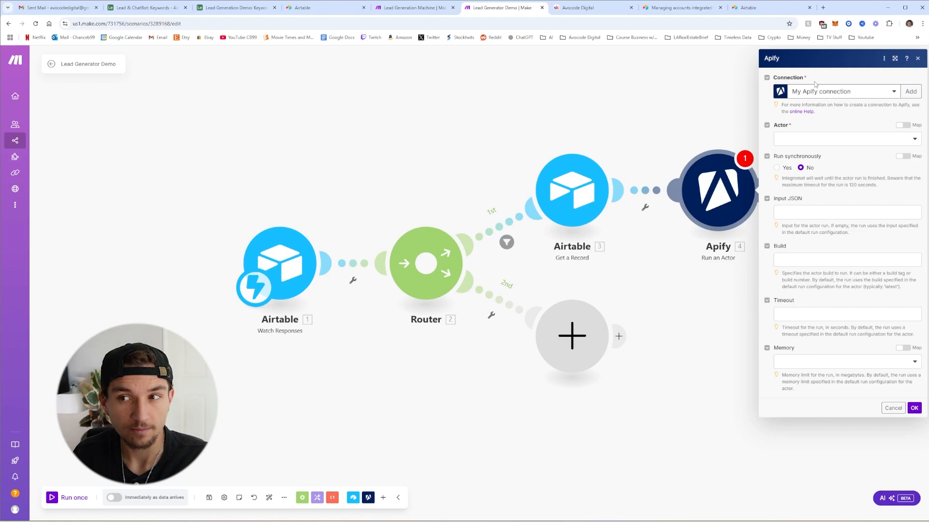
Open the Apify integrations page in a new tab to get the API token
{"action": "left_click", "coordinate": [780, 119]}
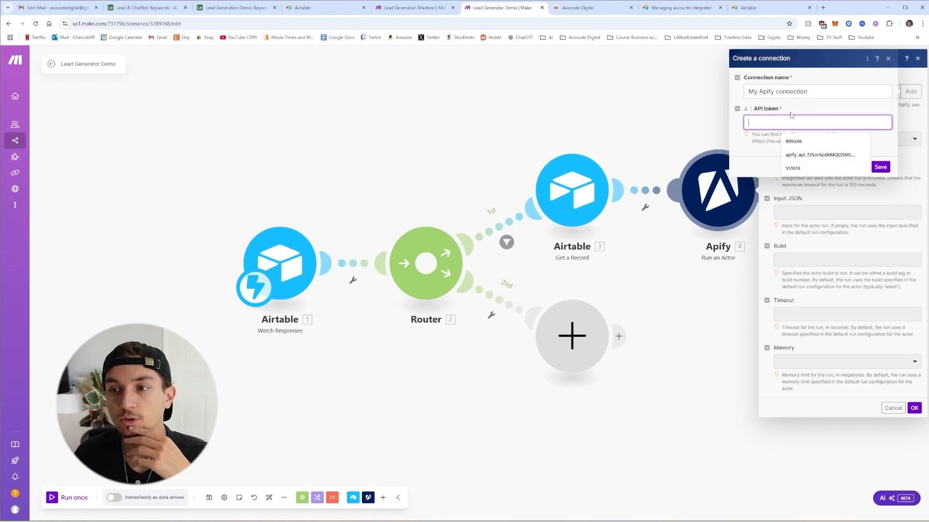
{"action": "left_click", "coordinate": [877, 137]}
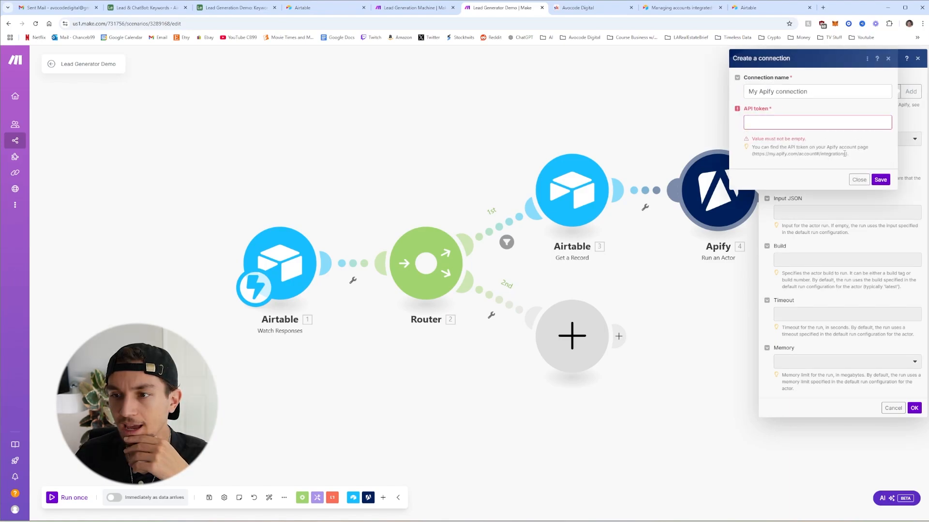
{"action": "left_click_drag", "start_coordinate": [846, 155], "coordinate": [752, 156]}
{"action": "right_click", "coordinate": [754, 154]}
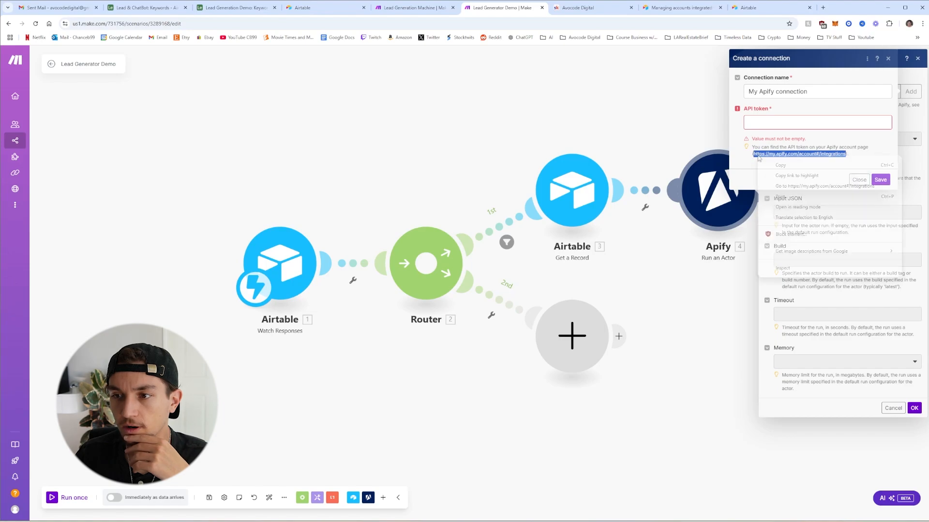
{"action": "left_click", "coordinate": [803, 186]}
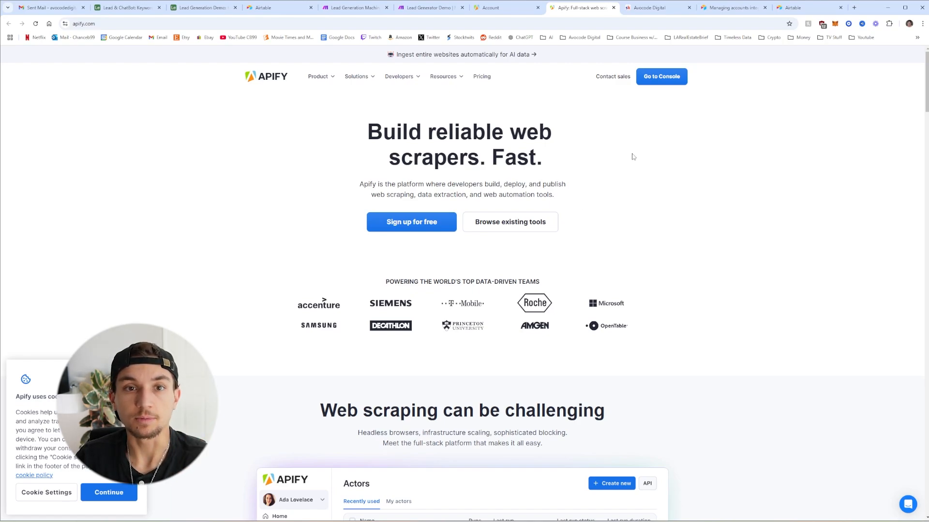
Search the Apify Store for 'google search' and open the Google Search Results Scraper actor
{"action": "left_click", "coordinate": [664, 84]}
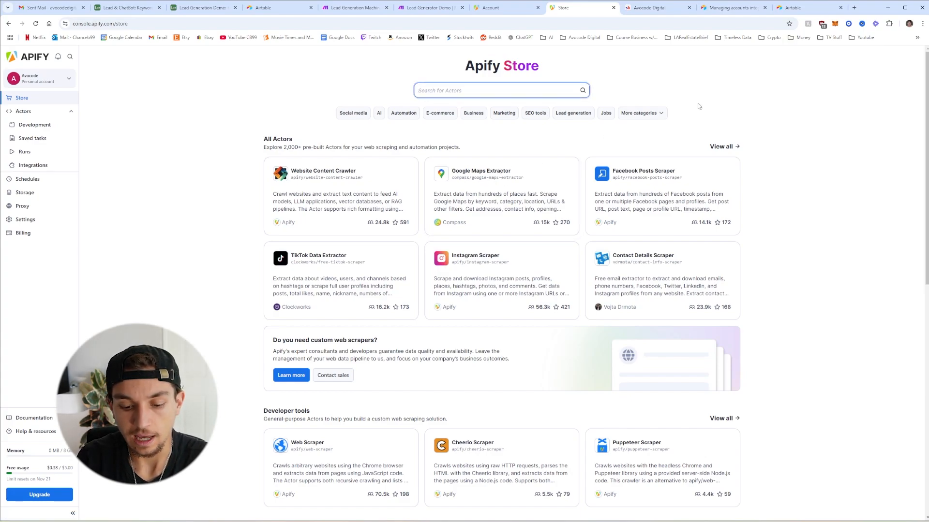
{"action": "type", "text": "google s"}
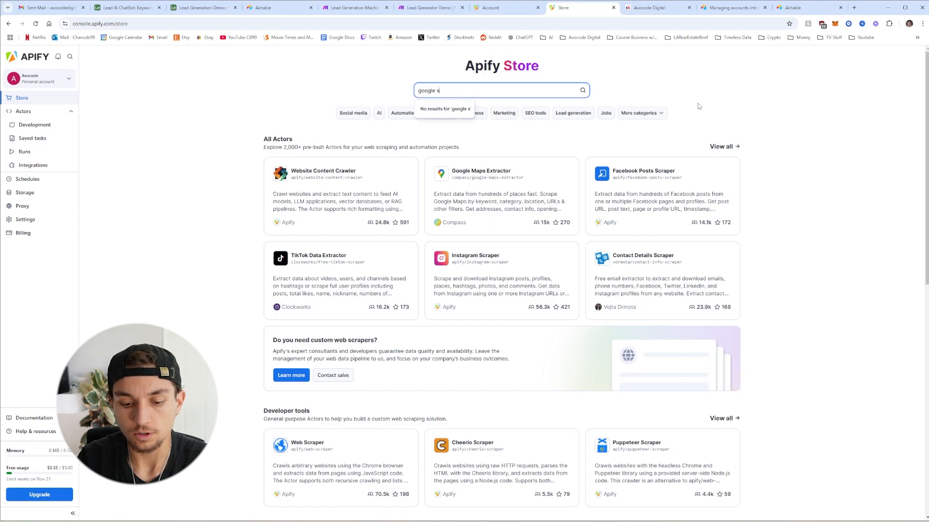
{"action": "type", "text": "earch"}
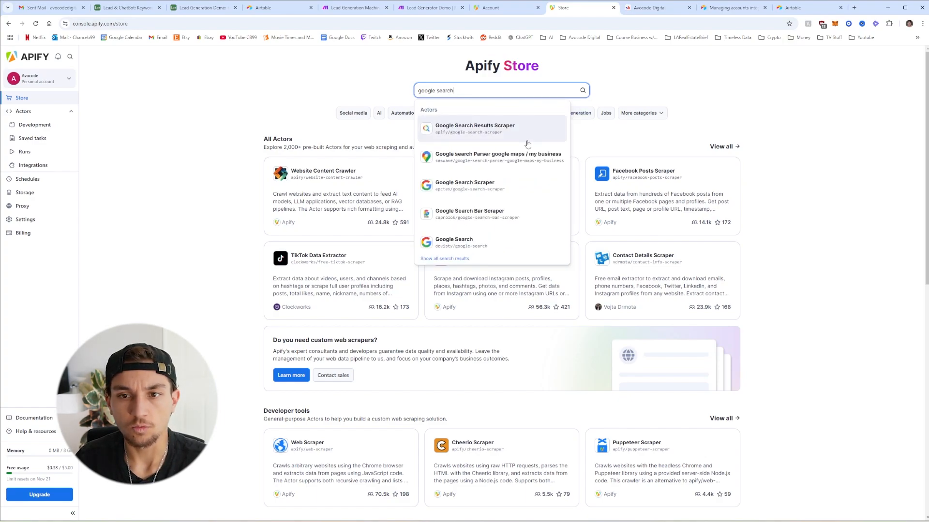
{"action": "left_click", "coordinate": [527, 144]}
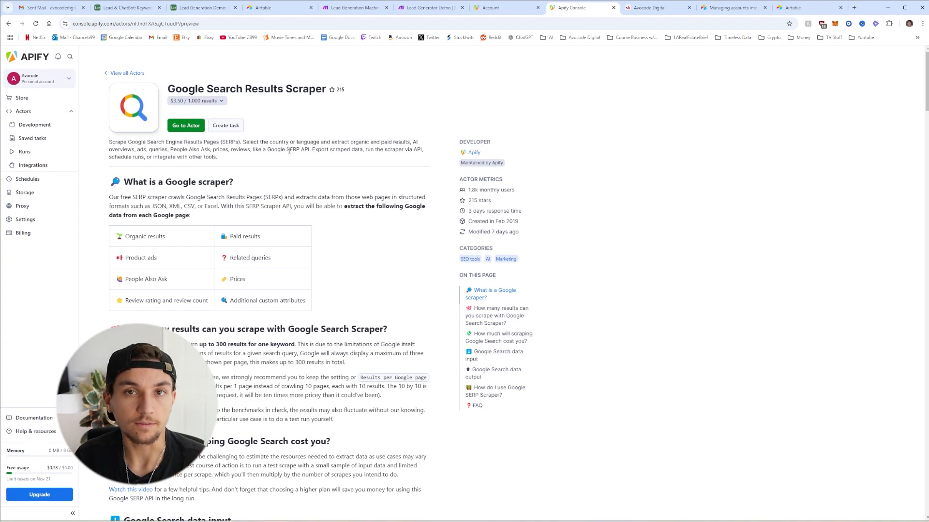
{"action": "left_click", "coordinate": [184, 102]}
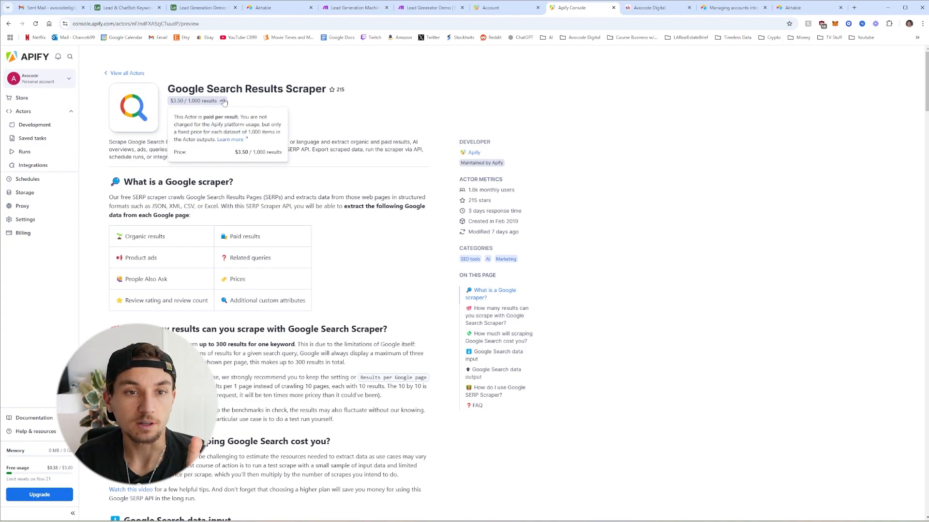
{"action": "left_click", "coordinate": [222, 103]}
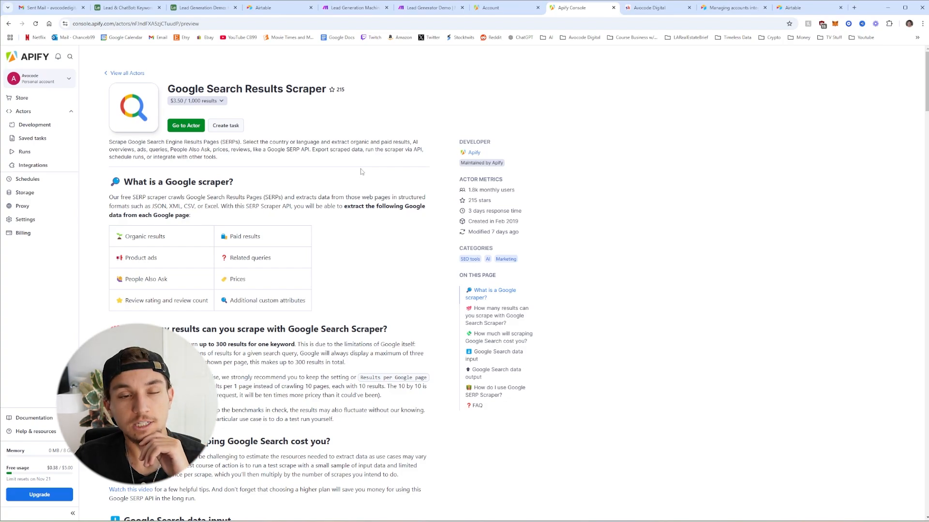
{"action": "scroll", "coordinate": [360, 172], "scroll_direction": "down", "scroll_amount": 8}
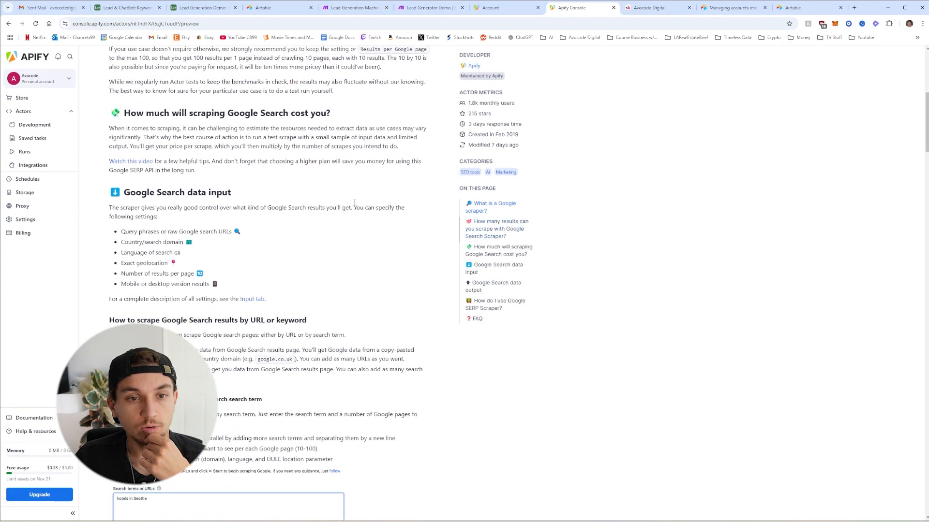
{"action": "scroll", "coordinate": [358, 227], "scroll_direction": "up", "scroll_amount": 8}
Review the site:x.com "entrepreneur" search query and its email-domain alternatives in the actor input
{"action": "left_click", "coordinate": [192, 126]}
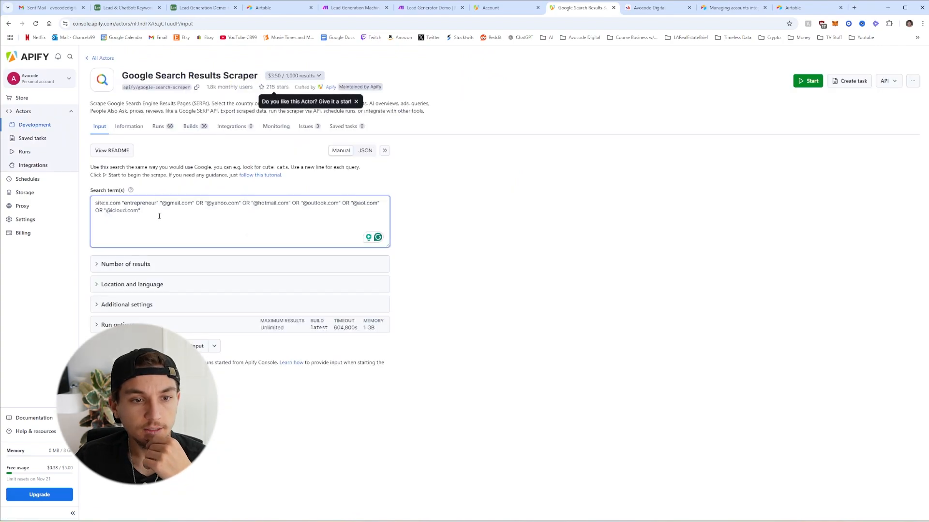
{"action": "left_click_drag", "start_coordinate": [142, 211], "coordinate": [95, 202]}
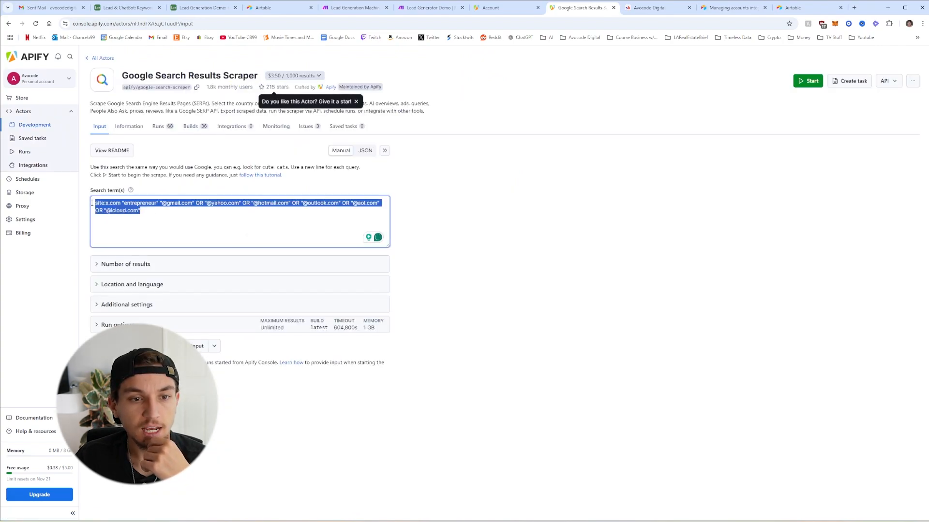
{"action": "left_click", "coordinate": [151, 212]}
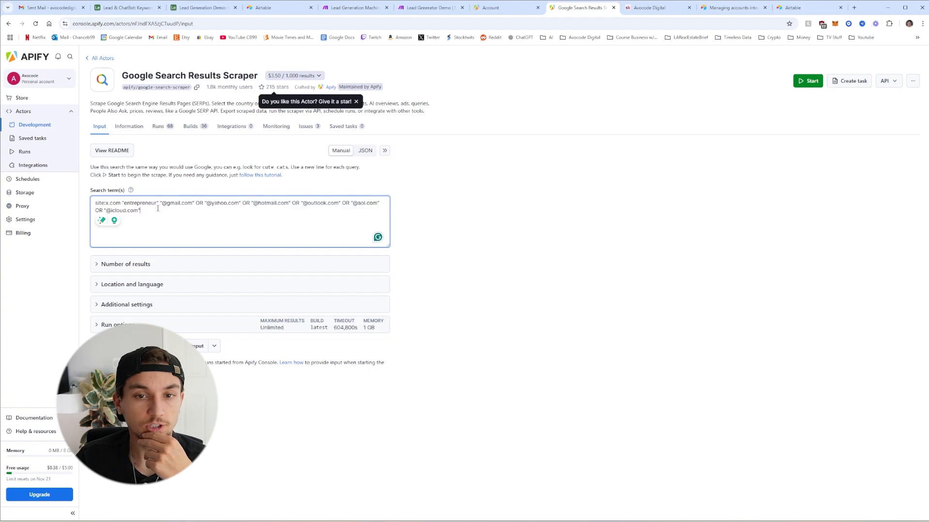
{"action": "left_click", "coordinate": [187, 157]}
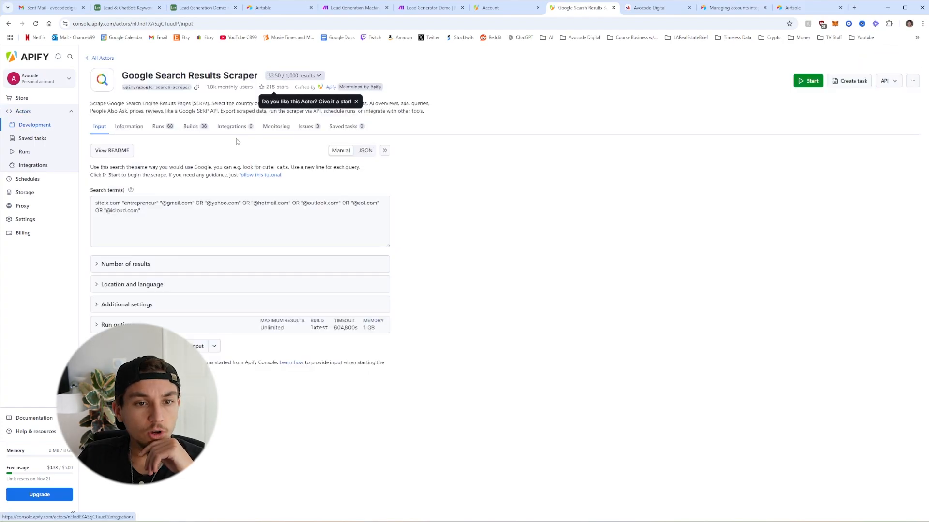
{"action": "triple_click", "coordinate": [155, 213]}
{"action": "left_click", "coordinate": [148, 213]}
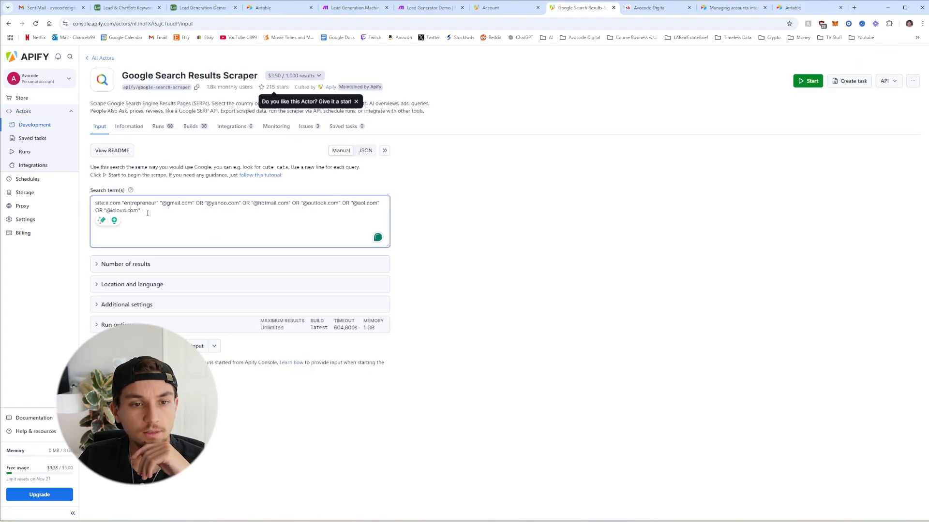
{"action": "triple_click", "coordinate": [149, 215]}
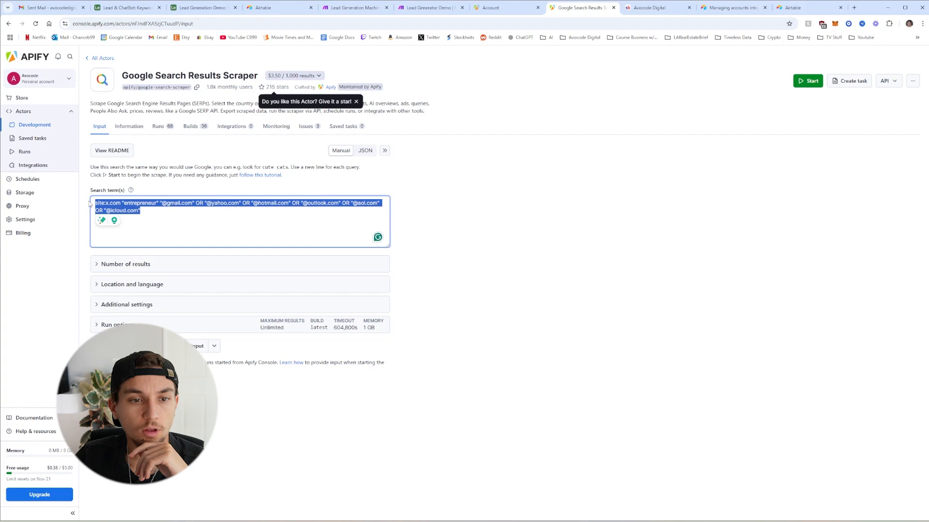
{"action": "left_click", "coordinate": [152, 217]}
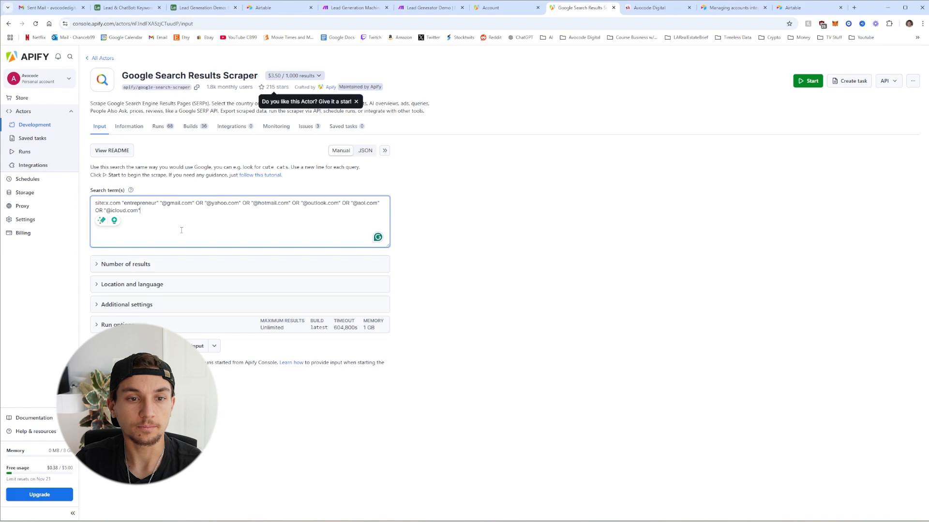
{"action": "left_click_drag", "start_coordinate": [160, 202], "coordinate": [191, 208]}
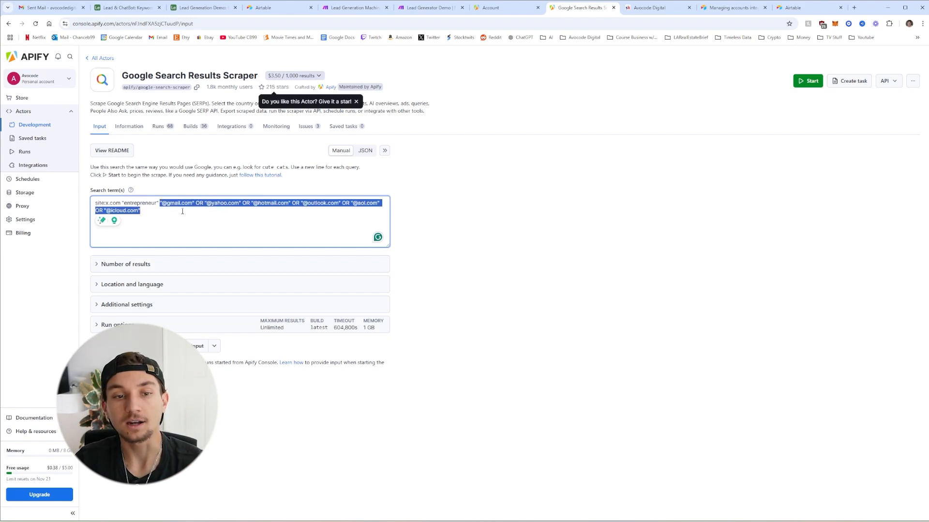
{"action": "left_click", "coordinate": [233, 219]}
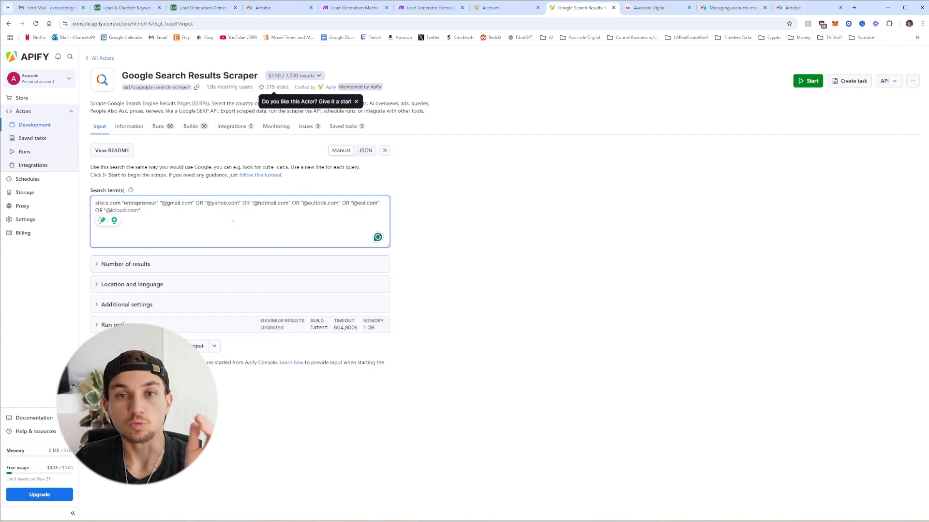
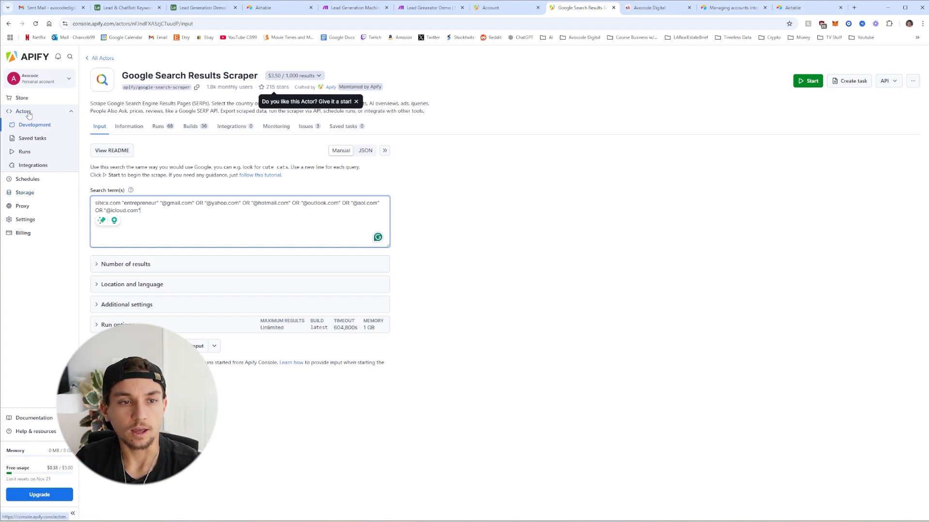
Go to the Apify Console Actors list, then return to the Lead Generator Demo scenario's API token field
{"action": "left_click_drag", "start_coordinate": [121, 76], "coordinate": [255, 77]}
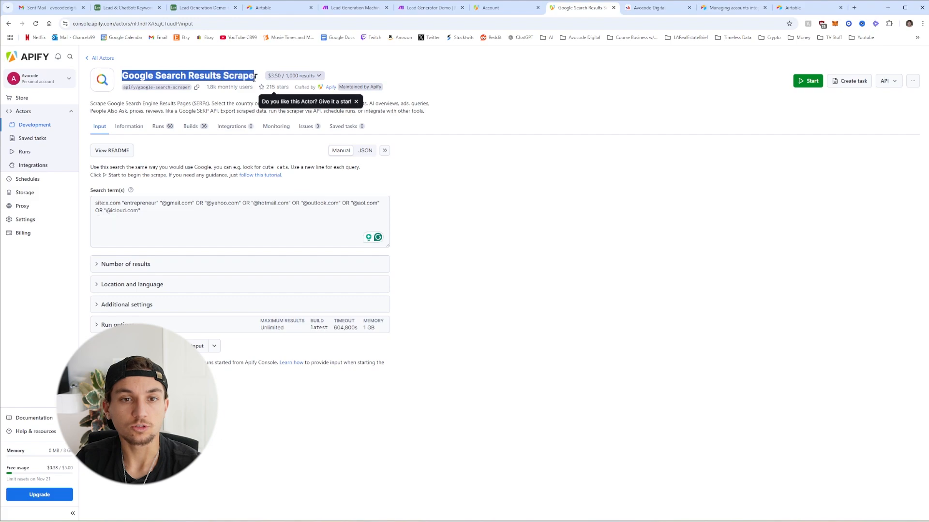
{"action": "left_click", "coordinate": [39, 112]}
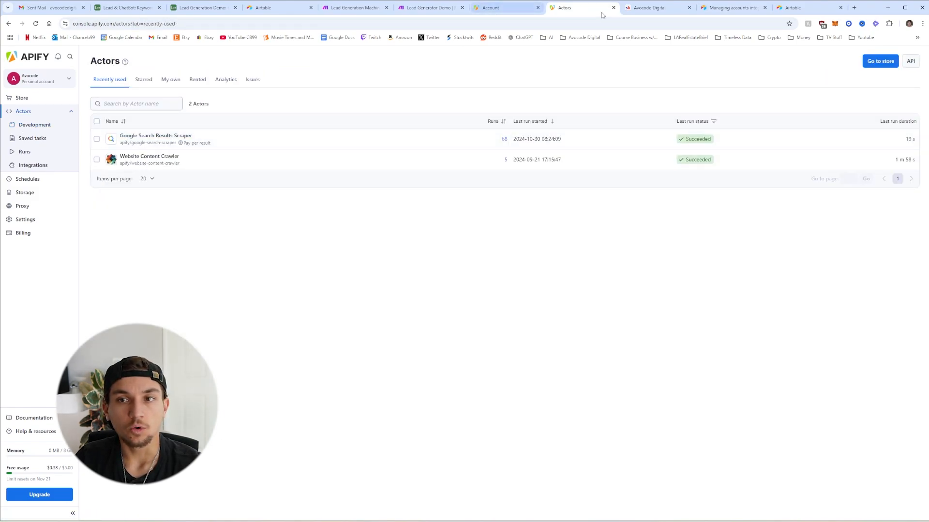
{"action": "left_click", "coordinate": [424, 10]}
{"action": "left_click", "coordinate": [851, 123]}
Keep the existing Apify connection, choose apify/google-search-scraper, and set it to run synchronously
{"action": "left_click", "coordinate": [879, 144]}
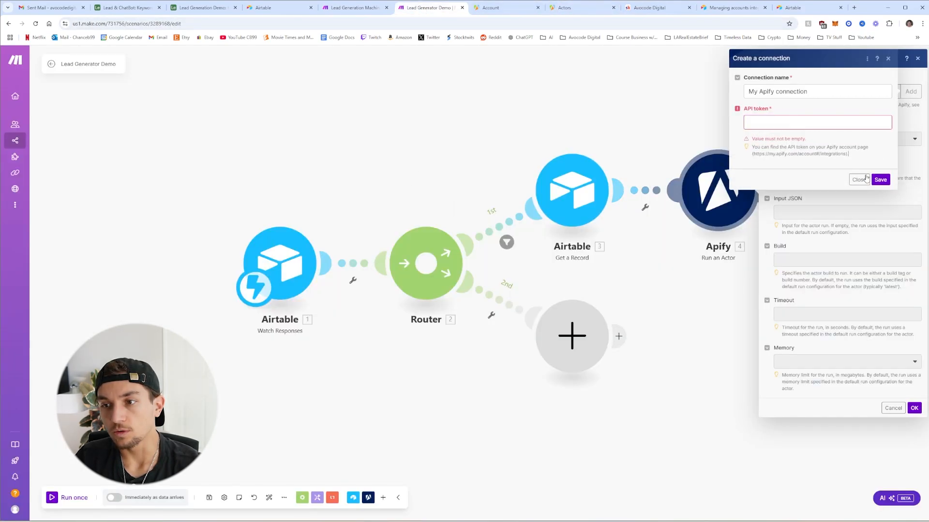
{"action": "left_click", "coordinate": [859, 185]}
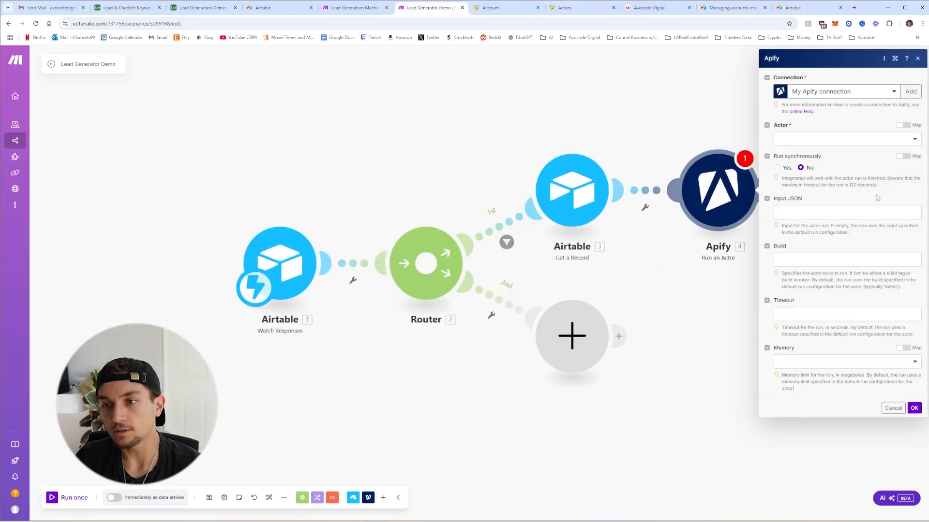
{"action": "left_click", "coordinate": [841, 139]}
{"action": "left_click", "coordinate": [824, 151]}
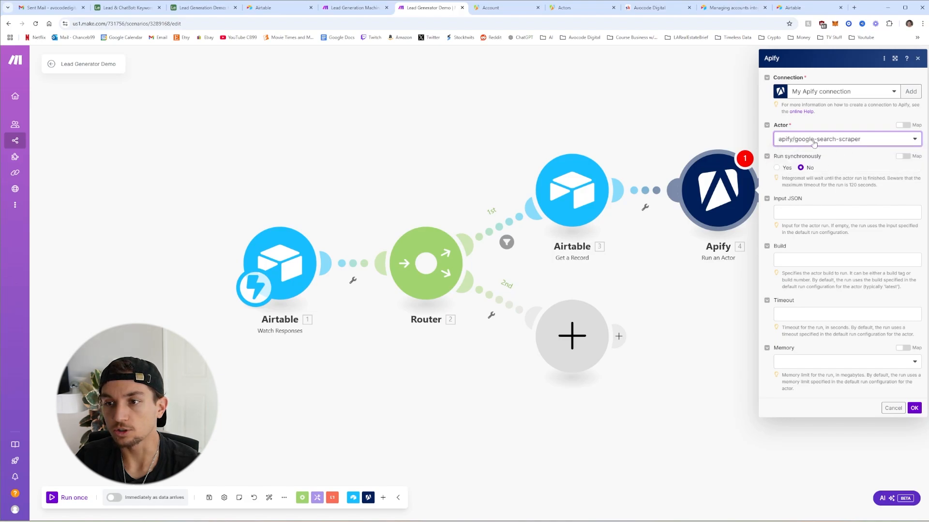
{"action": "left_click", "coordinate": [776, 167]}
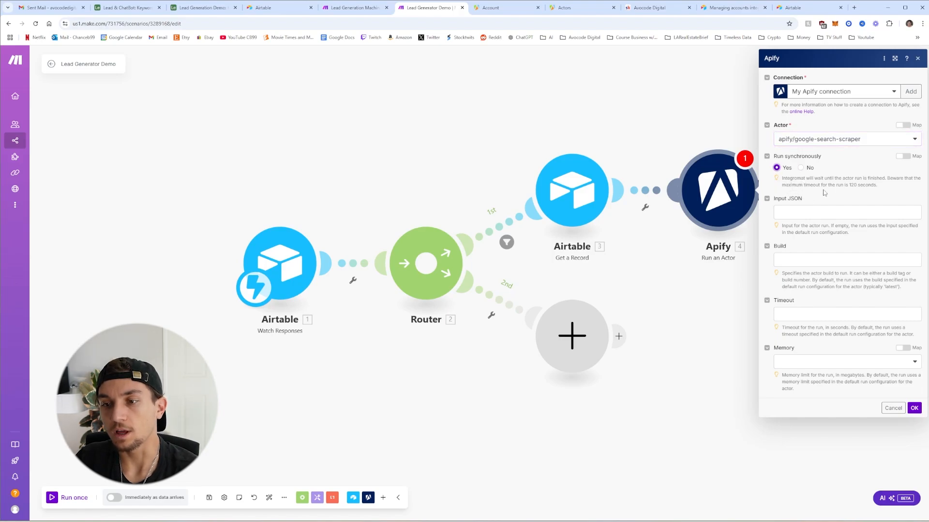
Paste the Input JSON and map Source Site and Keyword from Get a Record into the query
{"action": "left_click", "coordinate": [814, 217]}
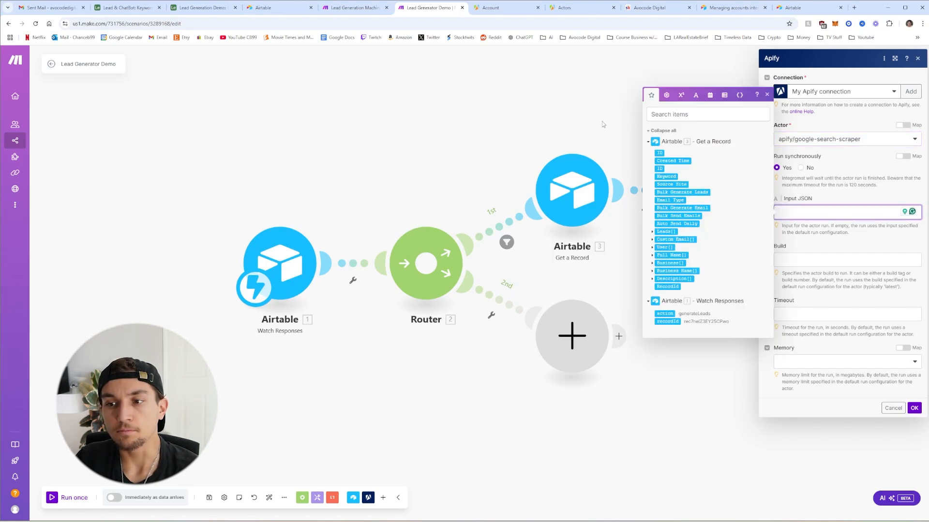
{"action": "type", "text": "{ \"includeIcons\": false, \"includeUnfilteredResults\": false, \"maxPagesPerQuery\": 3, \"mobileResults\": false, \"queries\": \"site:10.`Source Site` \\\"10.Keyword\\\" \\\"@gmail.com\\\" OR \\\"@yahoo.com\\\" OR \\\"@hotmail.com\\\" OR \\\"@outlook.com\\\" OR \\\"@aol.com\\\" OR \\\"@icloud.com\\\"\", \"resultsPerPage\": 100, \"saveHtml\": false, \"saveHtmlToKeyValueStore\": false }"}
{"action": "left_click", "coordinate": [861, 238]}
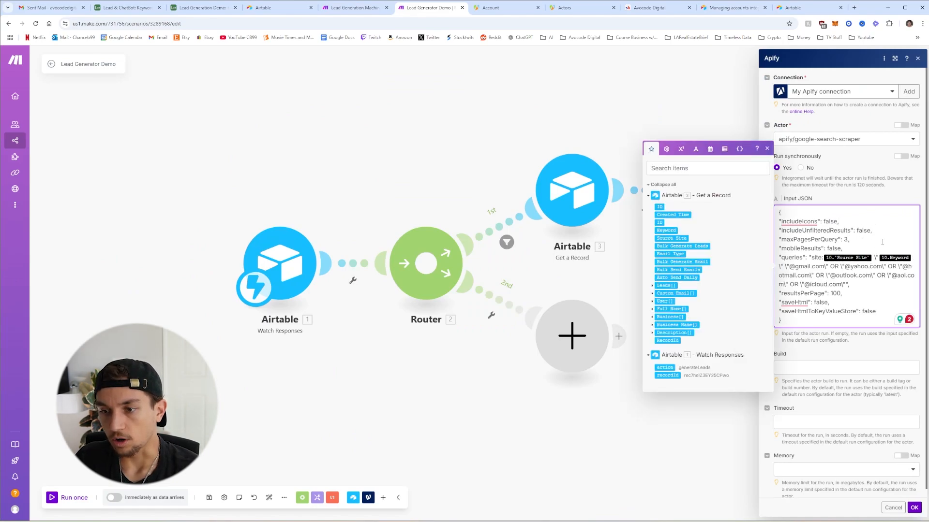
{"action": "key", "text": "BackSpace"}
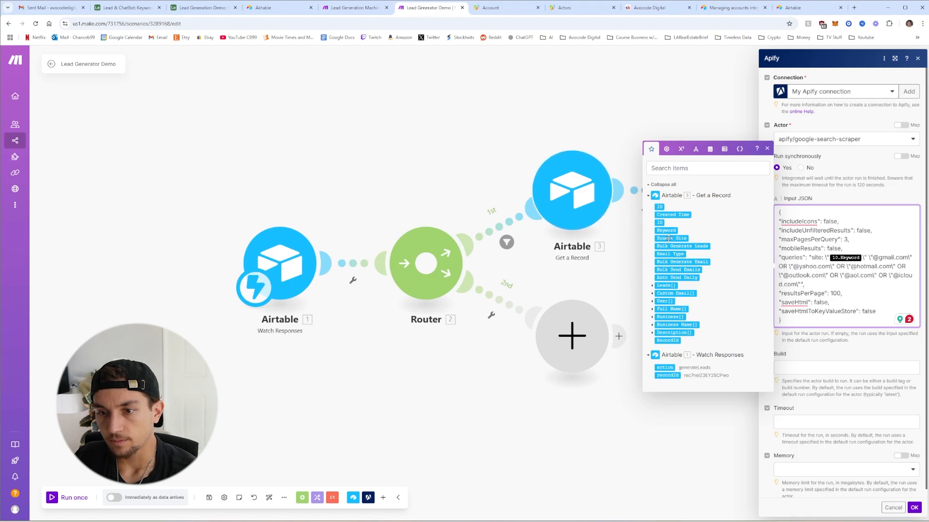
{"action": "left_click", "coordinate": [671, 238]}
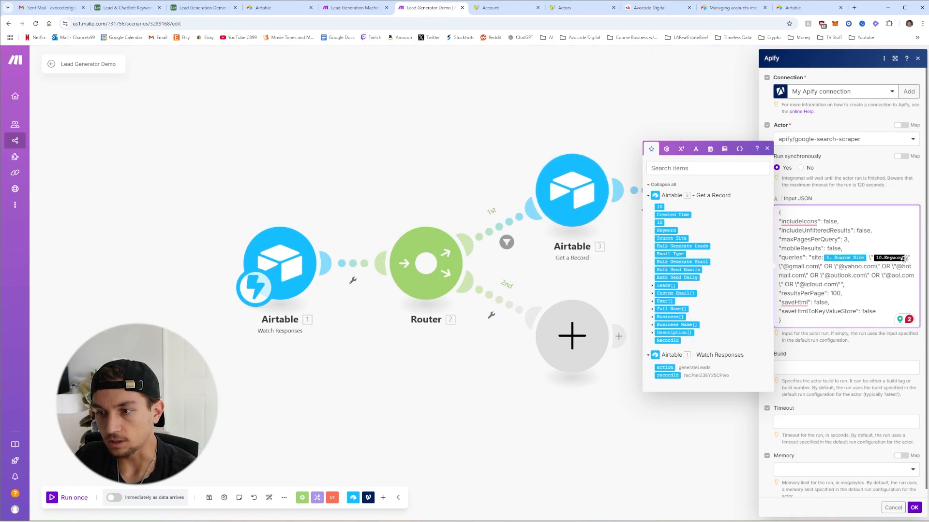
{"action": "key", "text": "BackSpace"}
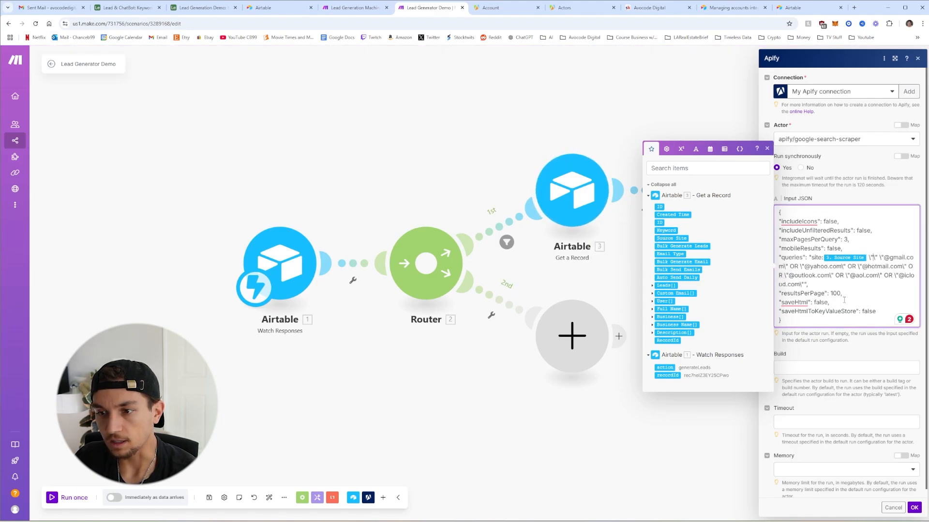
{"action": "left_click", "coordinate": [666, 231]}
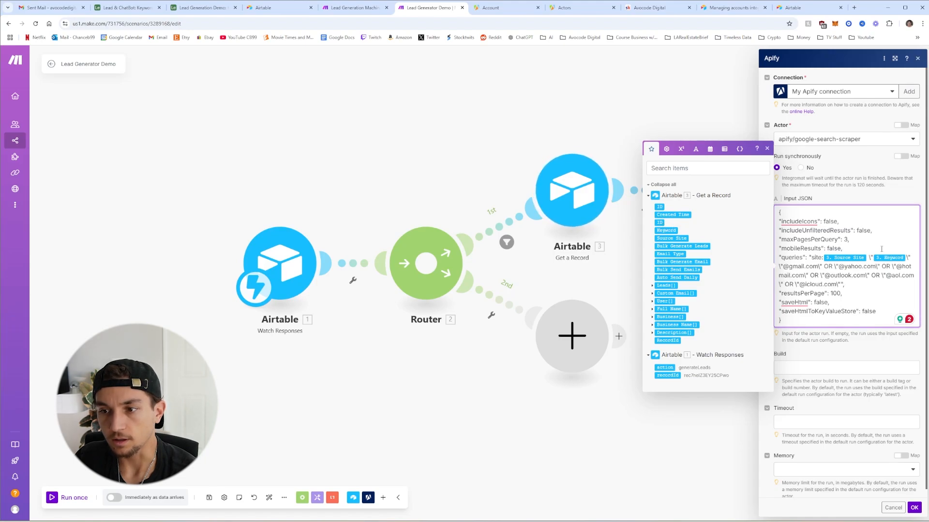
Review the Input JSON query and its maxPagesPerQuery value of 3
{"action": "left_click_drag", "start_coordinate": [807, 255], "coordinate": [855, 293]}
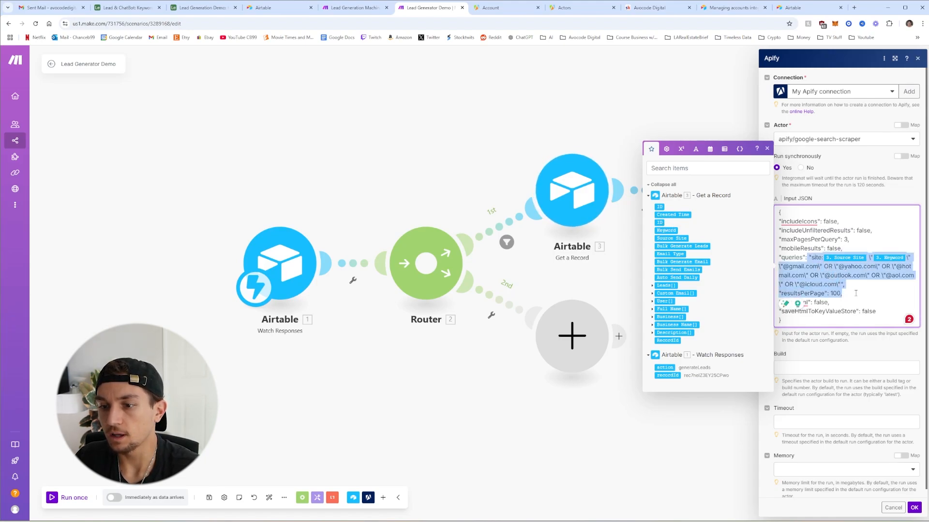
{"action": "left_click", "coordinate": [839, 241]}
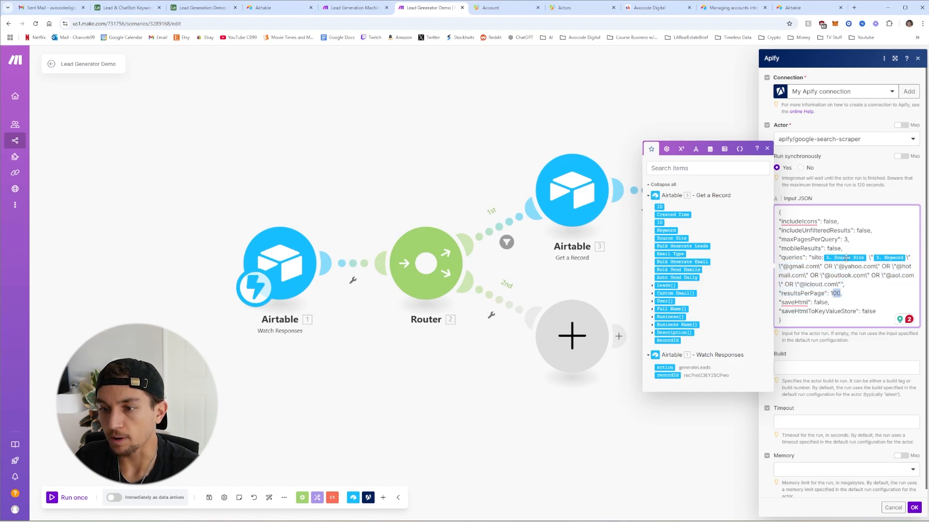
{"action": "double_click", "coordinate": [846, 239]}
{"action": "left_click", "coordinate": [857, 239]}
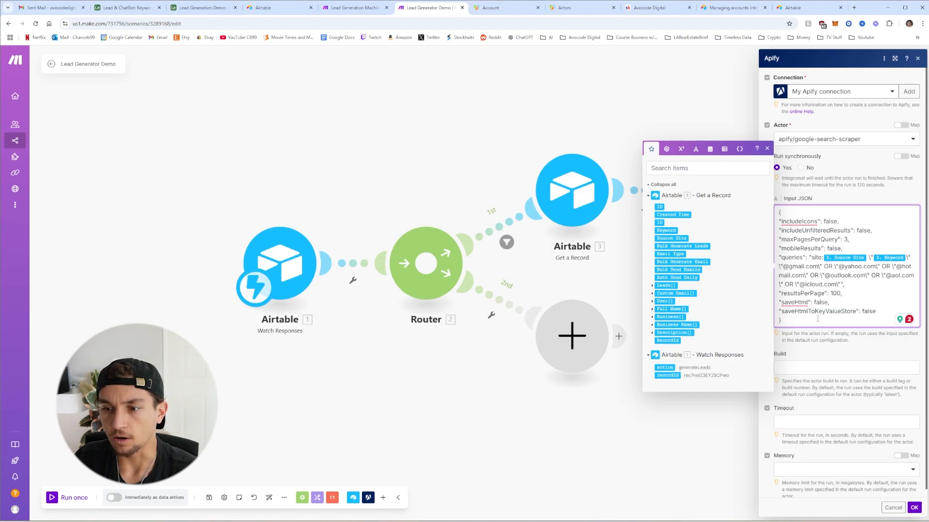
{"action": "key", "text": "ctrl+a"}
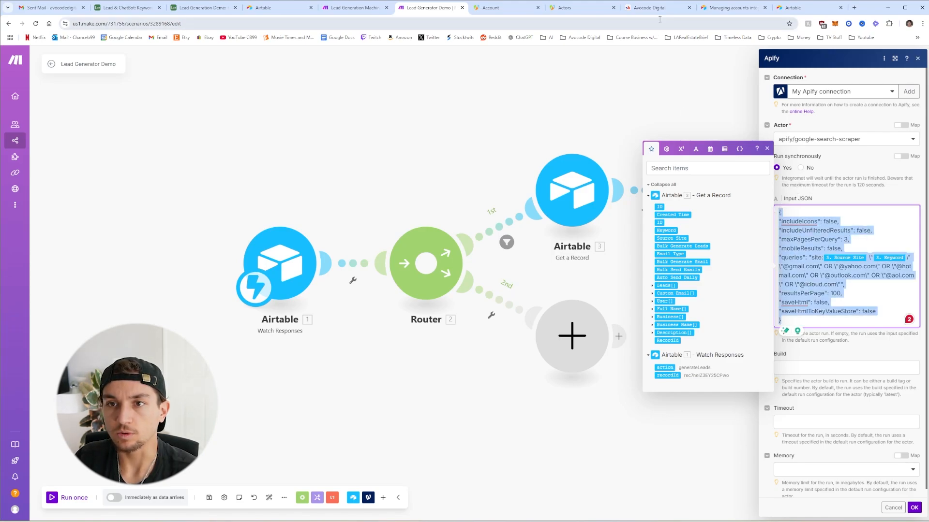
{"action": "left_click", "coordinate": [658, 8]}
{"action": "left_click", "coordinate": [425, 8]}
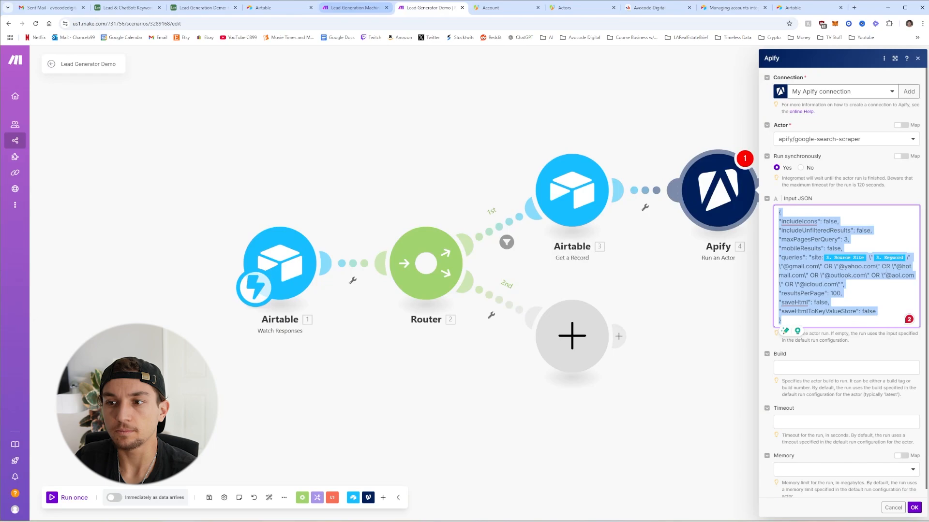
Set build to latest, timeout 60480 and memory 1024 MB, then save the actor module
{"action": "left_click", "coordinate": [841, 367]}
{"action": "type", "text": "latest"}
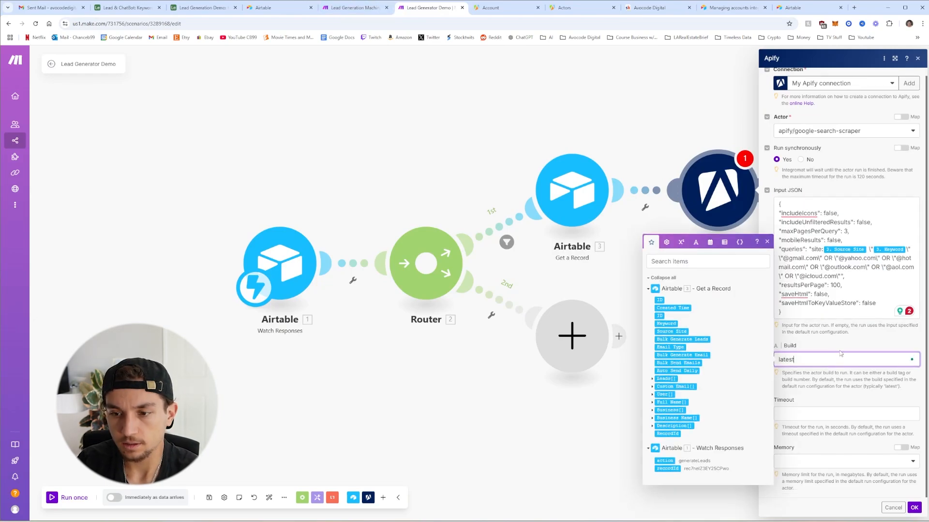
{"action": "key", "text": "Tab"}
{"action": "type", "text": "60480"}
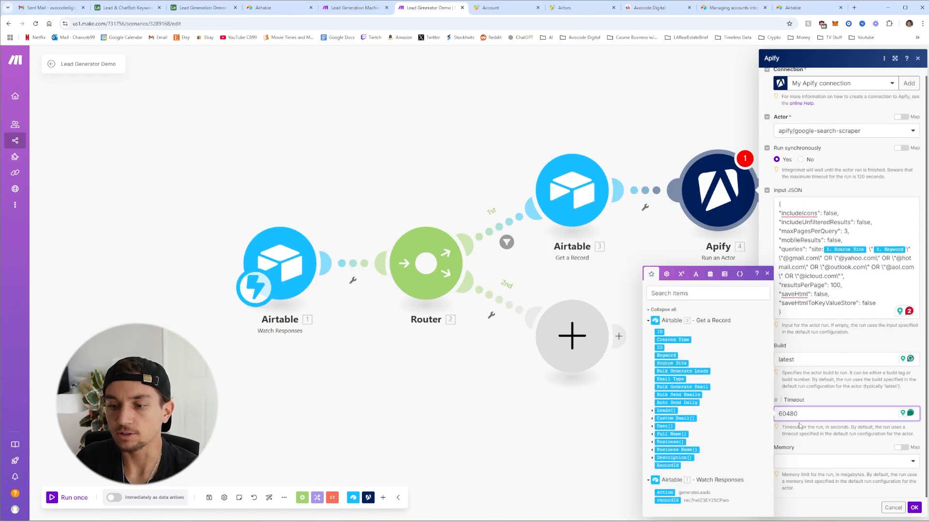
{"action": "left_click", "coordinate": [819, 464]}
{"action": "left_click", "coordinate": [807, 450]}
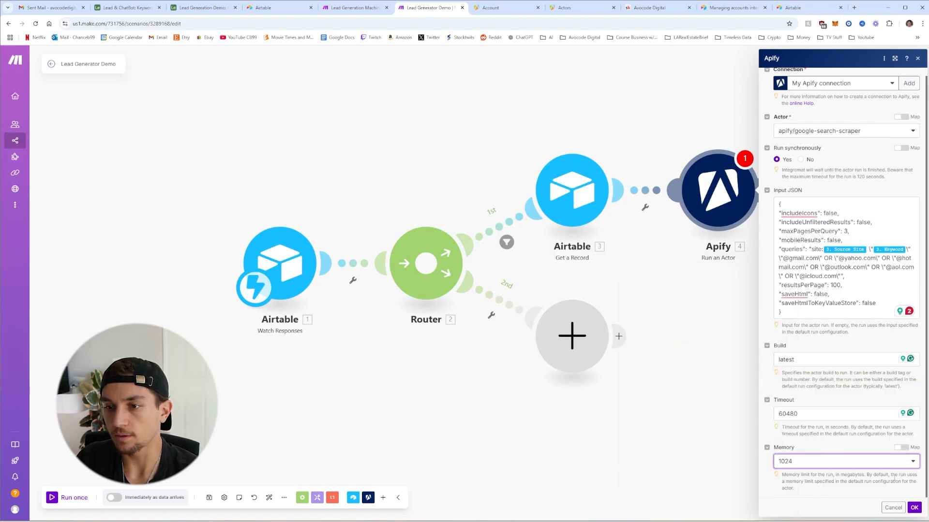
{"action": "left_click", "coordinate": [914, 508]}
Add a Tools Sleep module with a 10-second delay after the Apify actor
{"action": "left_click", "coordinate": [570, 190]}
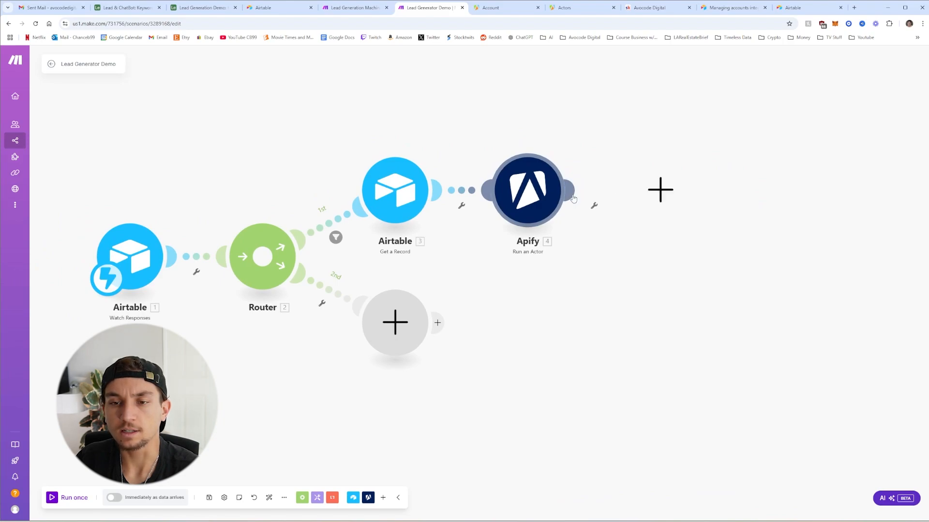
{"action": "scroll", "coordinate": [736, 217], "scroll_direction": "down", "scroll_amount": 3}
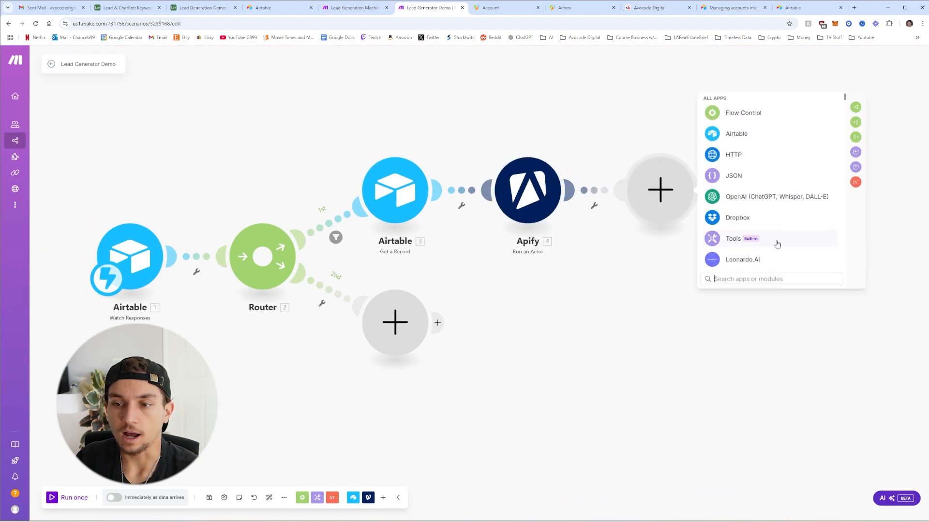
{"action": "left_click", "coordinate": [734, 201]}
{"action": "scroll", "coordinate": [758, 220], "scroll_direction": "down", "scroll_amount": 3}
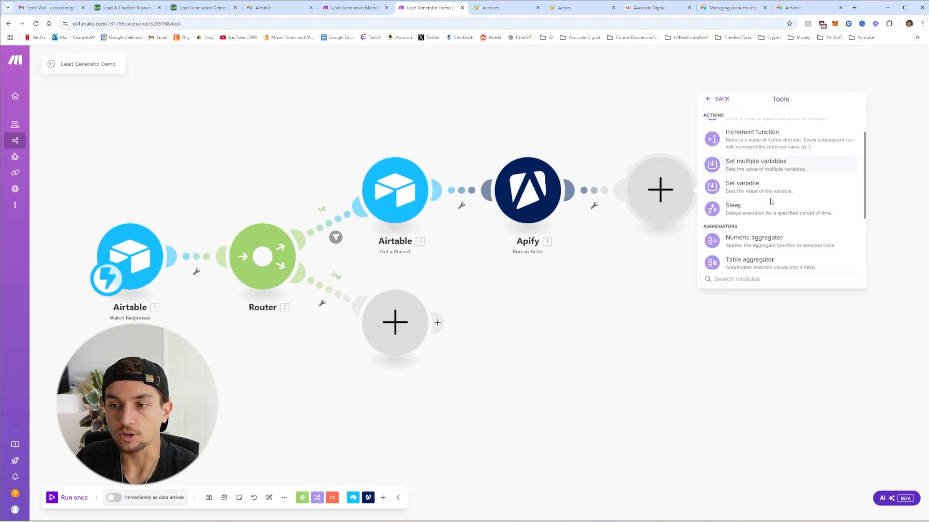
{"action": "left_click", "coordinate": [757, 179]}
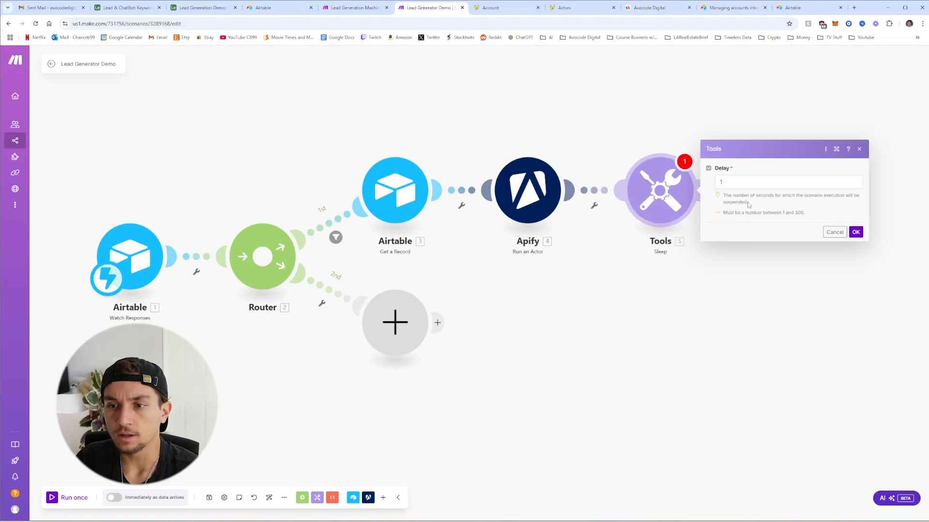
{"action": "left_click", "coordinate": [731, 182]}
{"action": "type", "text": "10"}
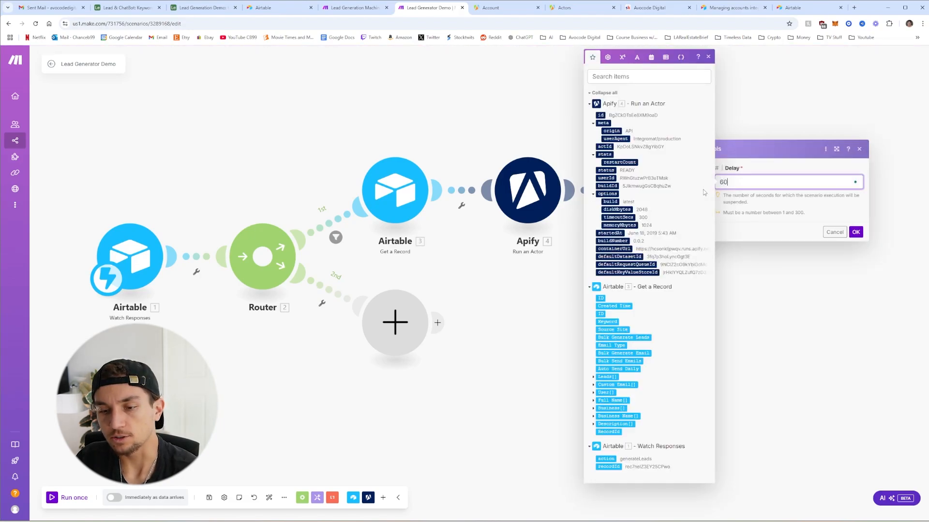
{"action": "left_click", "coordinate": [855, 232]}
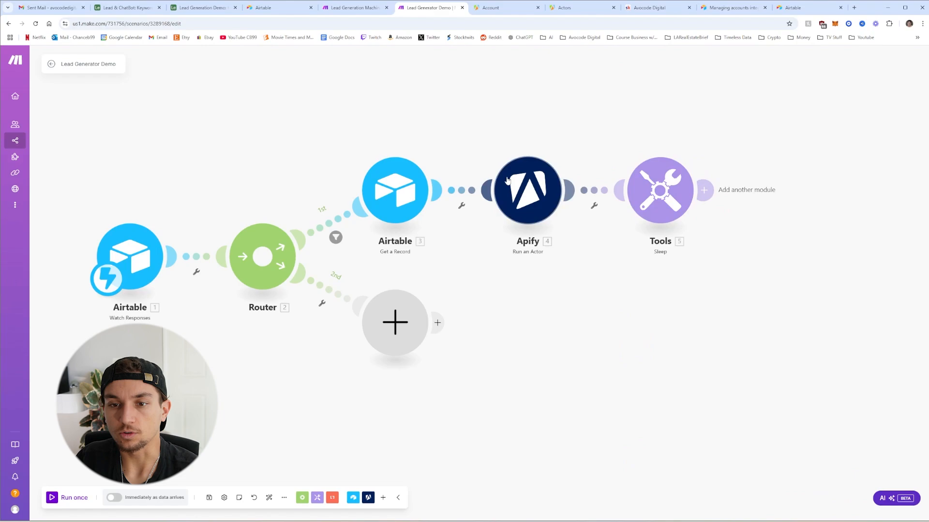
Add an Apify Get Dataset Items module using the run's defaultDatasetId, limited to 50 items
{"action": "left_click", "coordinate": [703, 190]}
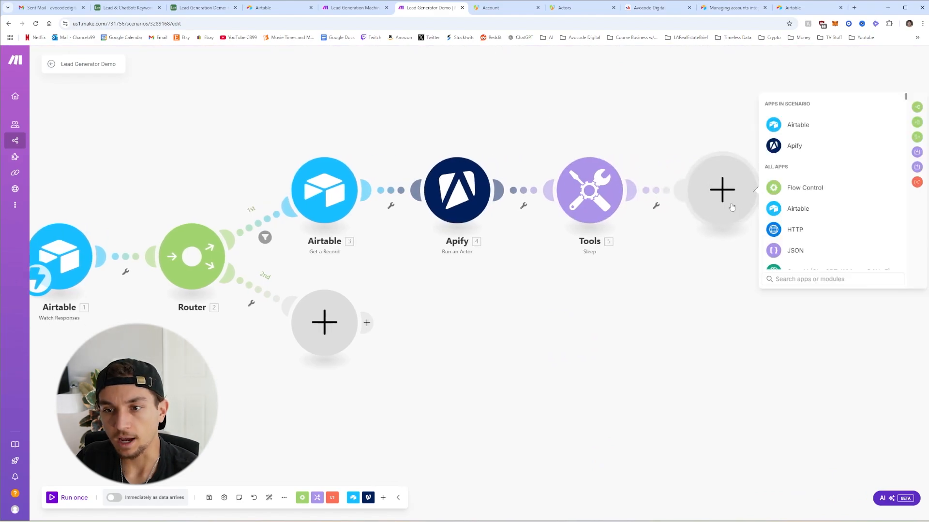
{"action": "left_click", "coordinate": [794, 145]}
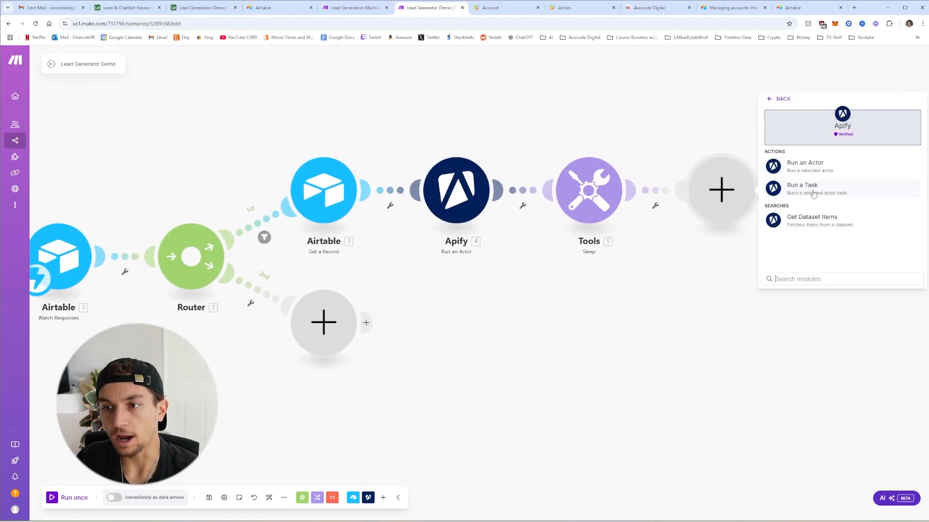
{"action": "left_click", "coordinate": [822, 227]}
{"action": "left_click", "coordinate": [823, 139]}
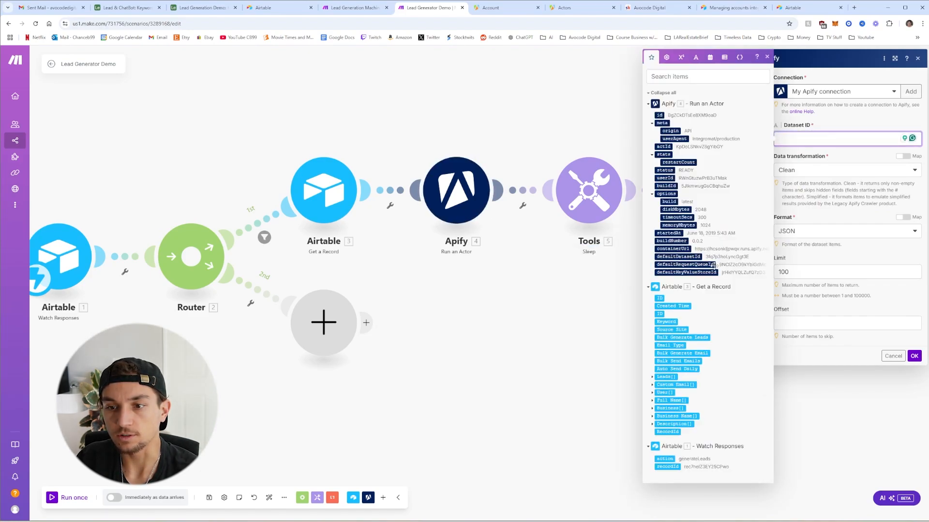
{"action": "left_click", "coordinate": [682, 257]}
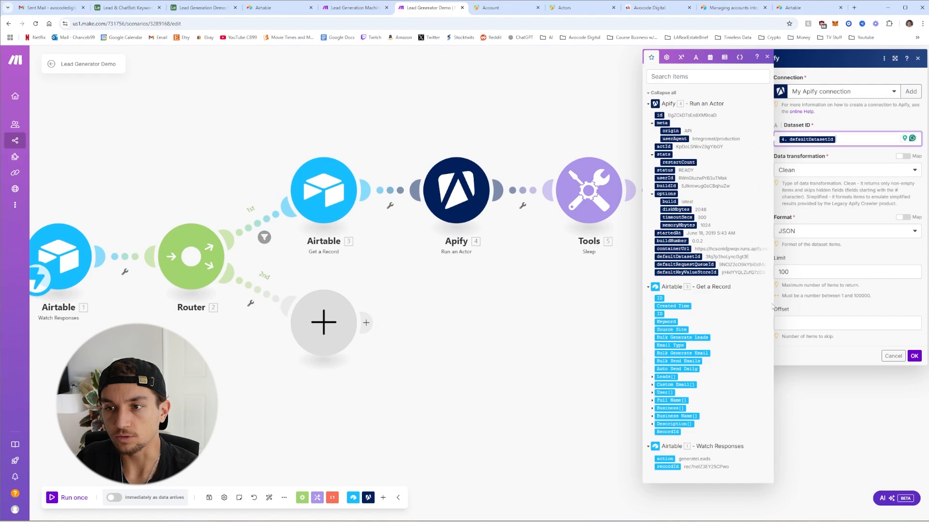
{"action": "left_click", "coordinate": [825, 180]}
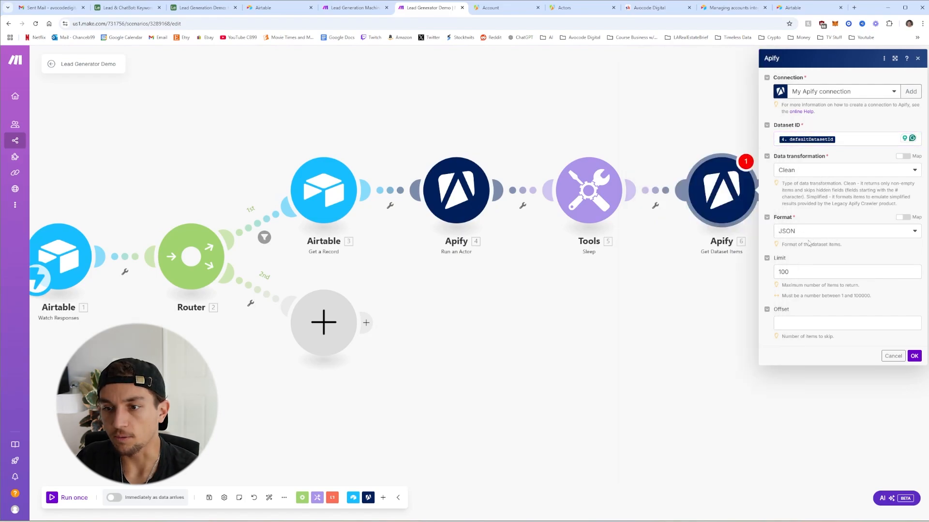
{"action": "left_click", "coordinate": [841, 272]}
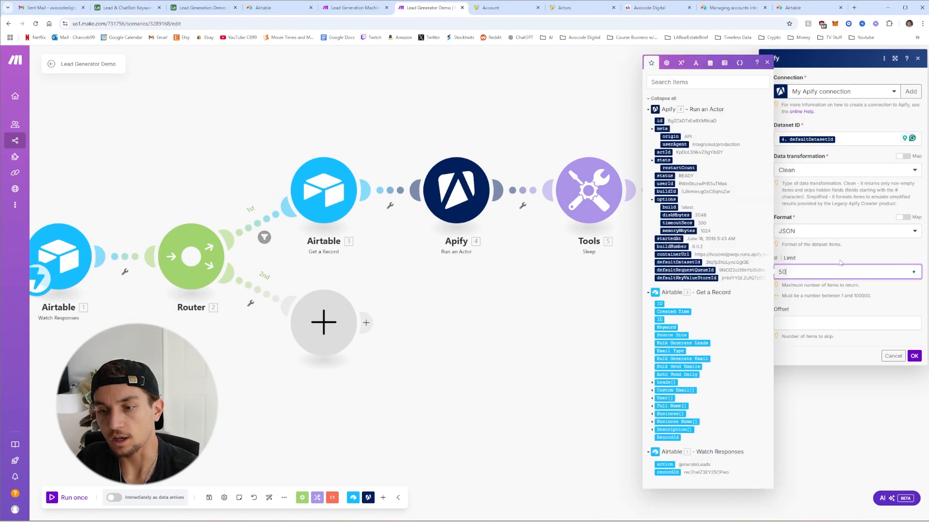
{"action": "left_click", "coordinate": [915, 356]}
Add a JSON Transform to JSON module after Get Dataset Items
{"action": "left_click", "coordinate": [561, 196]}
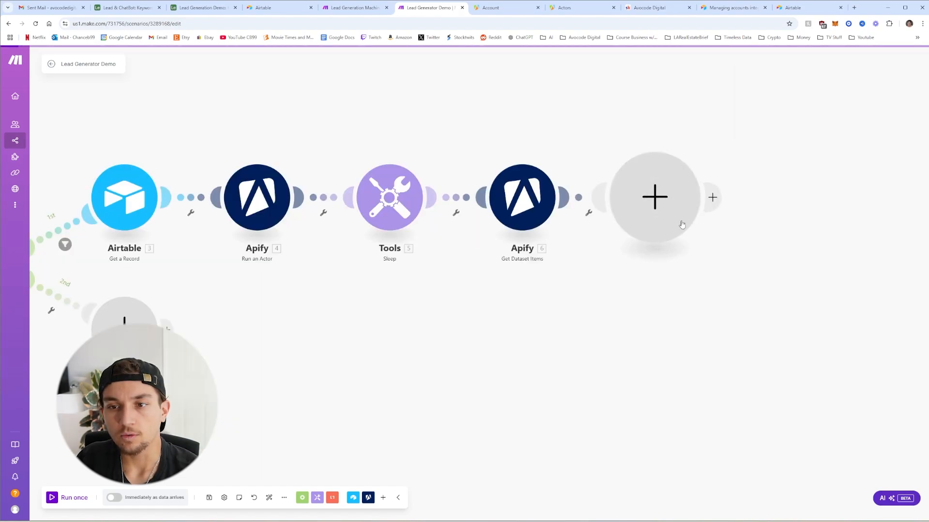
{"action": "left_click", "coordinate": [733, 259]}
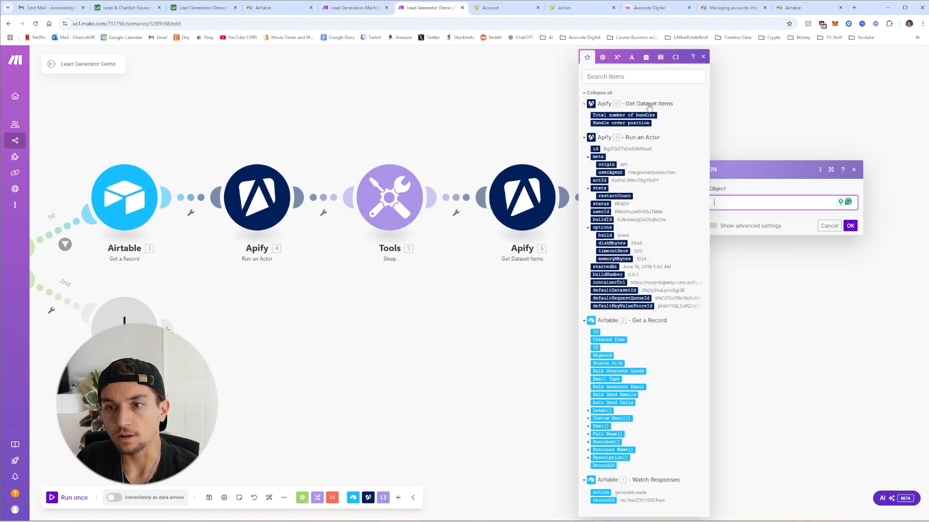
{"action": "left_click", "coordinate": [703, 57]}
{"action": "left_click", "coordinate": [851, 229]}
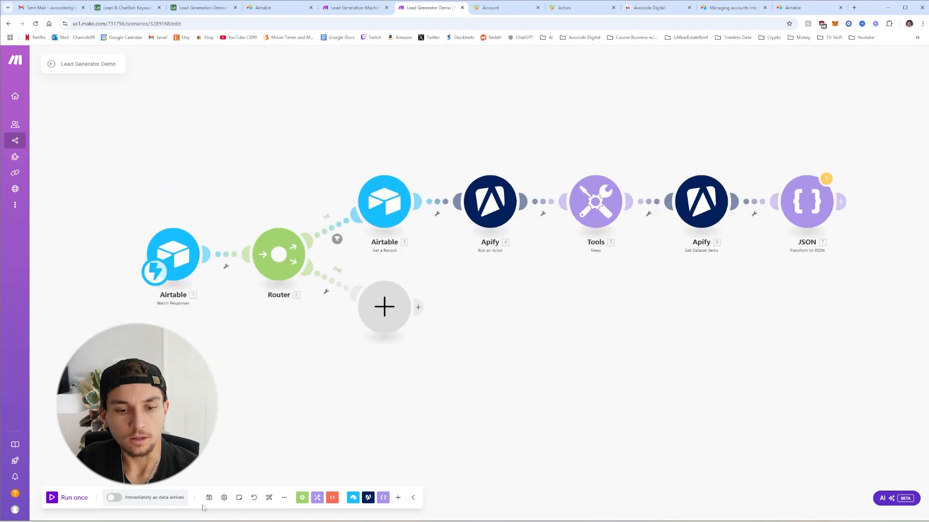
Save the scenario despite the transformer warning and start a single run
{"action": "left_click", "coordinate": [209, 497]}
{"action": "left_click", "coordinate": [329, 508]}
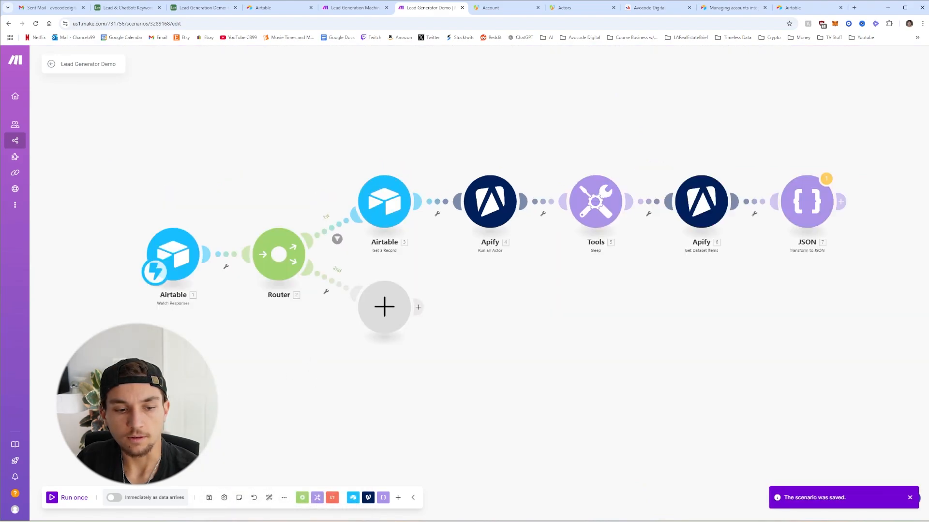
{"action": "left_click", "coordinate": [52, 498]}
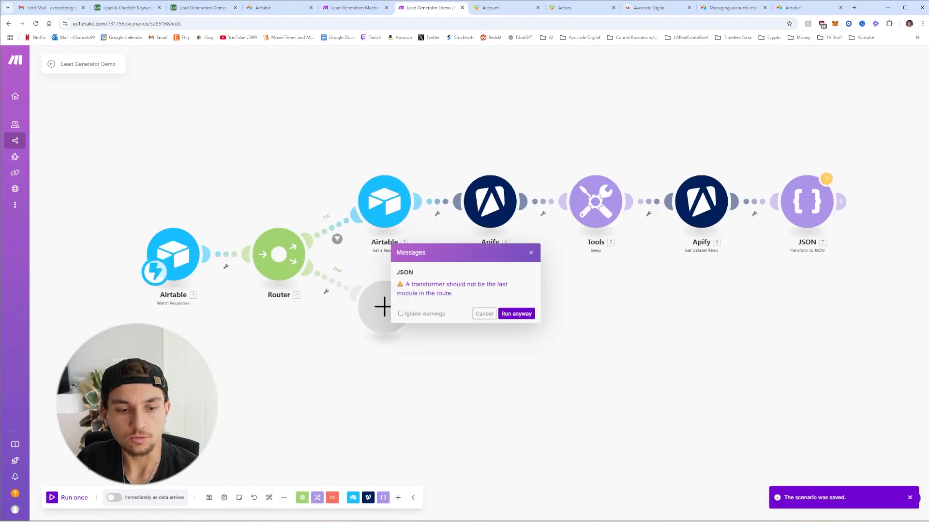
Run the scenario anyway and trigger it with the Airtable automation's Test action
{"action": "left_click", "coordinate": [516, 314]}
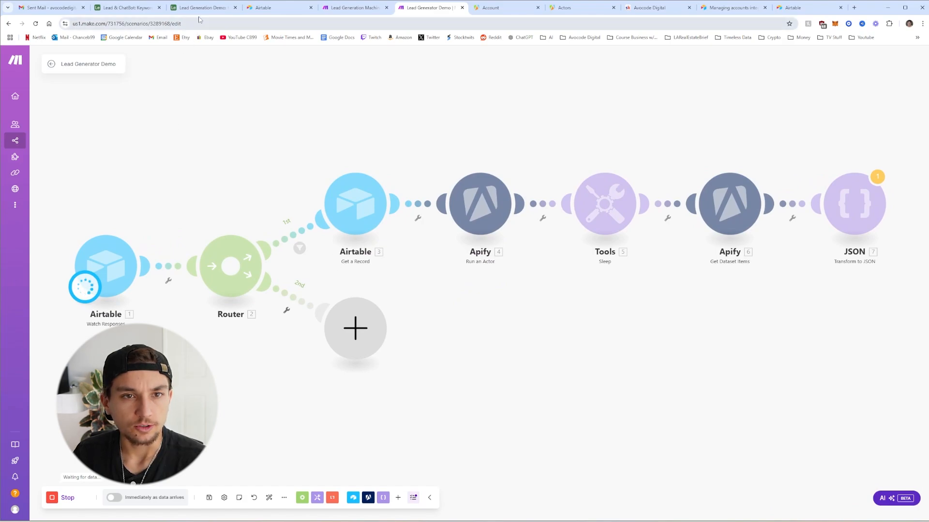
{"action": "left_click", "coordinate": [201, 8]}
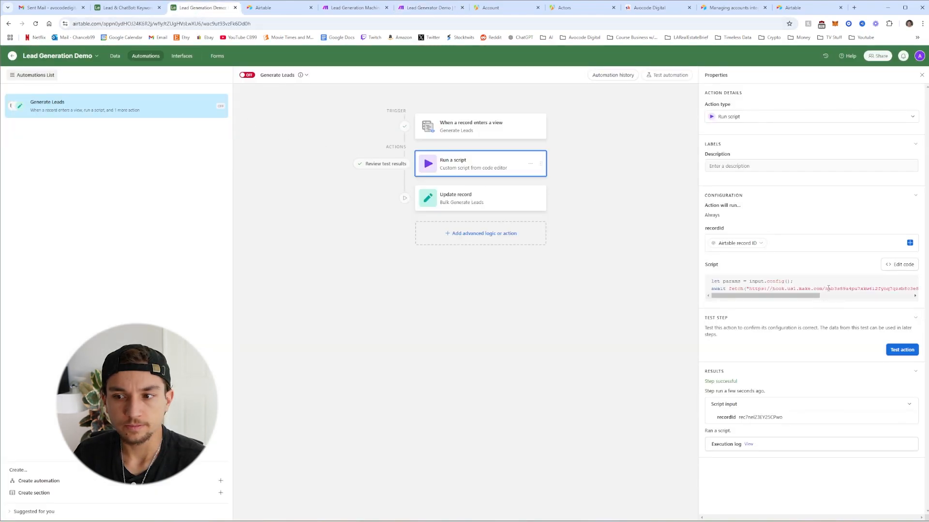
{"action": "left_click", "coordinate": [897, 349]}
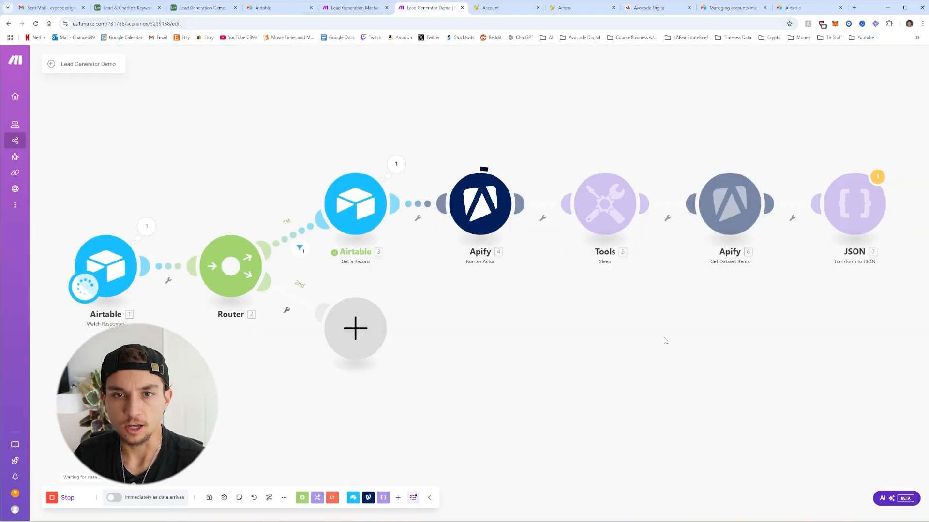
{"action": "left_click_drag", "start_coordinate": [670, 342], "coordinate": [643, 347]}
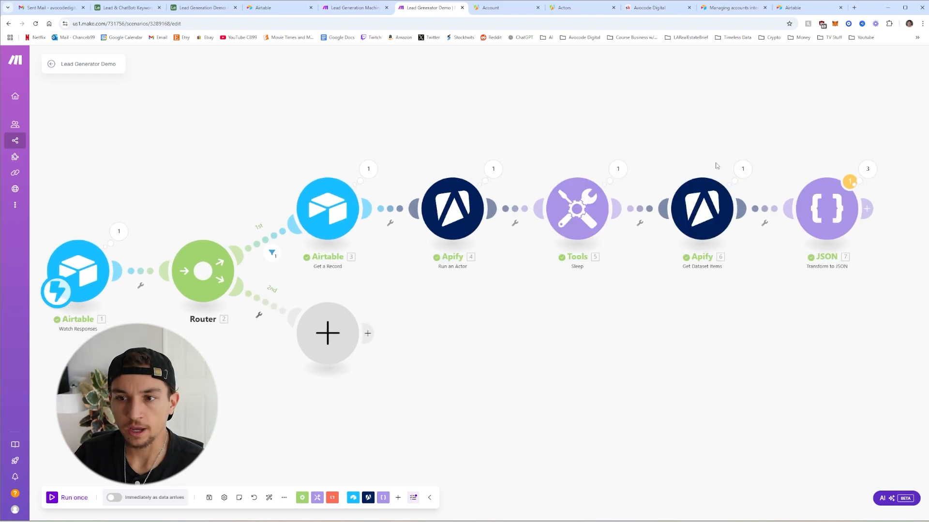
Map 6. organicResults[] into the Transform to JSON Object field and confirm it
{"action": "left_click", "coordinate": [828, 220]}
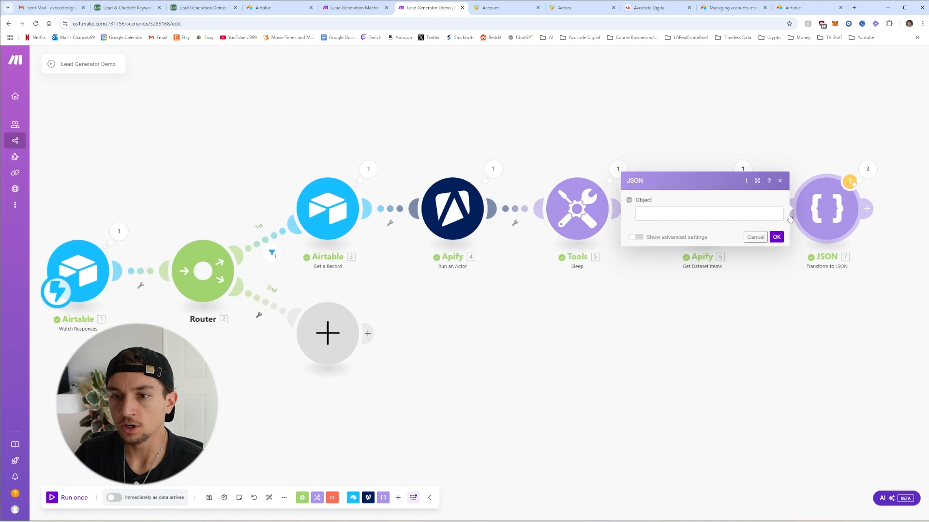
{"action": "left_click", "coordinate": [754, 218]}
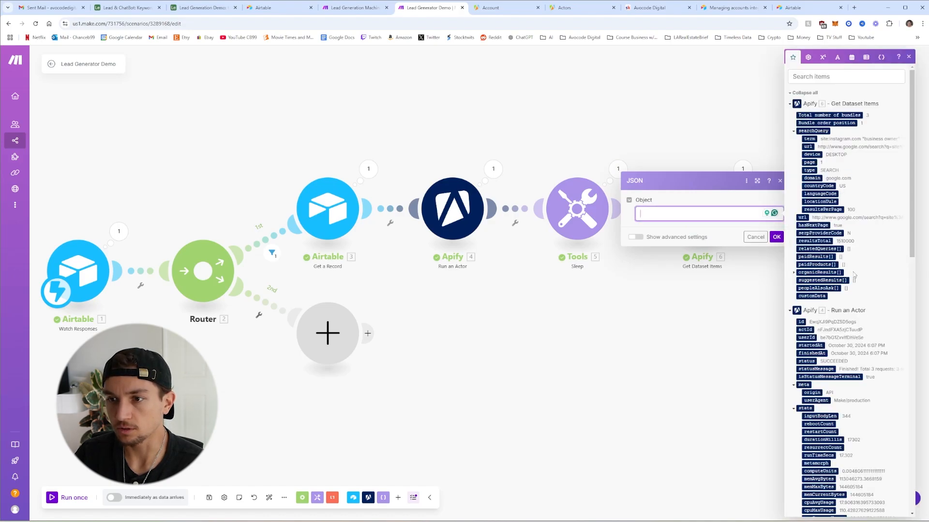
{"action": "left_click", "coordinate": [817, 272]}
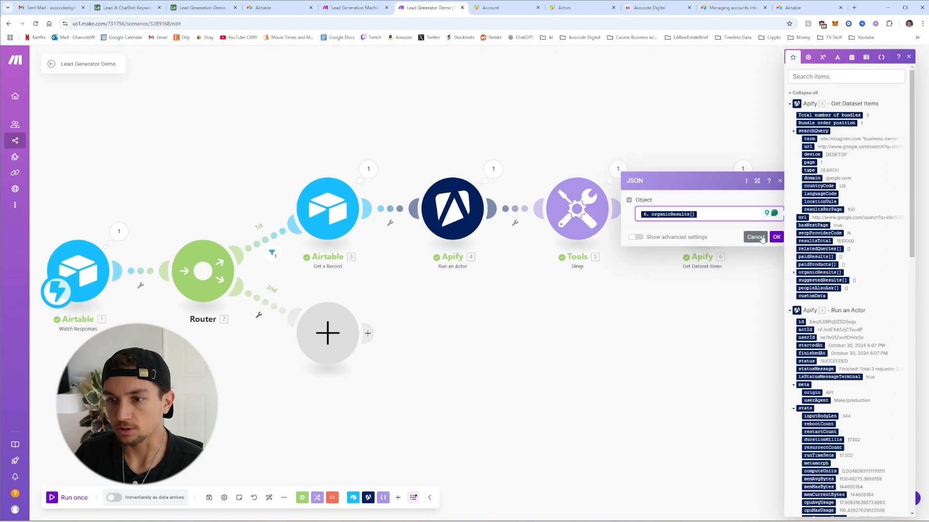
{"action": "left_click", "coordinate": [776, 238]}
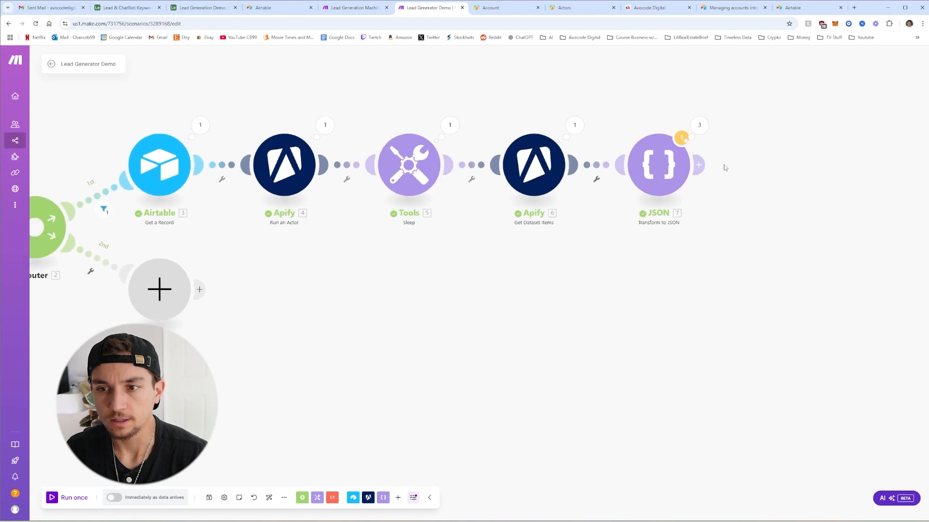
{"action": "left_click", "coordinate": [699, 164]}
Add an OpenAI Create a Completion (Prompt) module using chatgpt-4o-latest
{"action": "scroll", "coordinate": [801, 193], "scroll_direction": "down", "scroll_amount": 2}
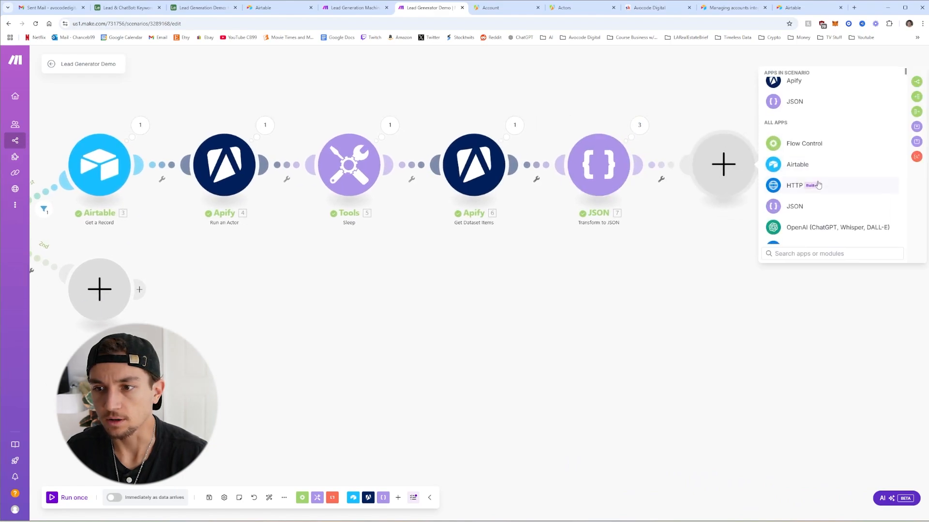
{"action": "left_click", "coordinate": [793, 190]}
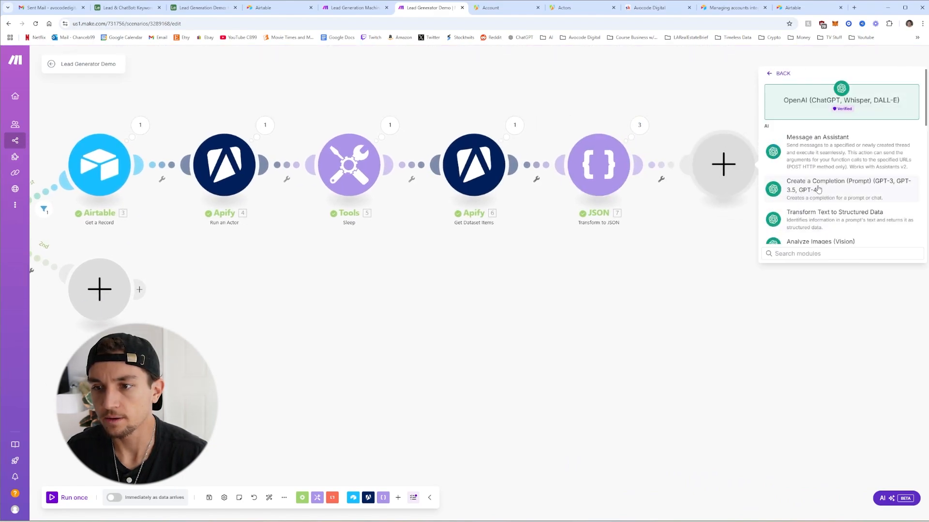
{"action": "left_click", "coordinate": [794, 192]}
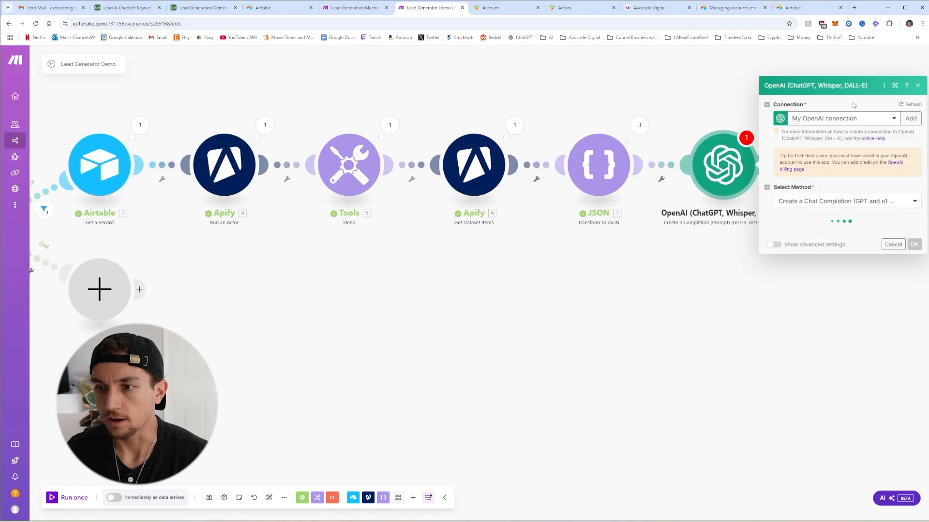
{"action": "left_click", "coordinate": [832, 204]}
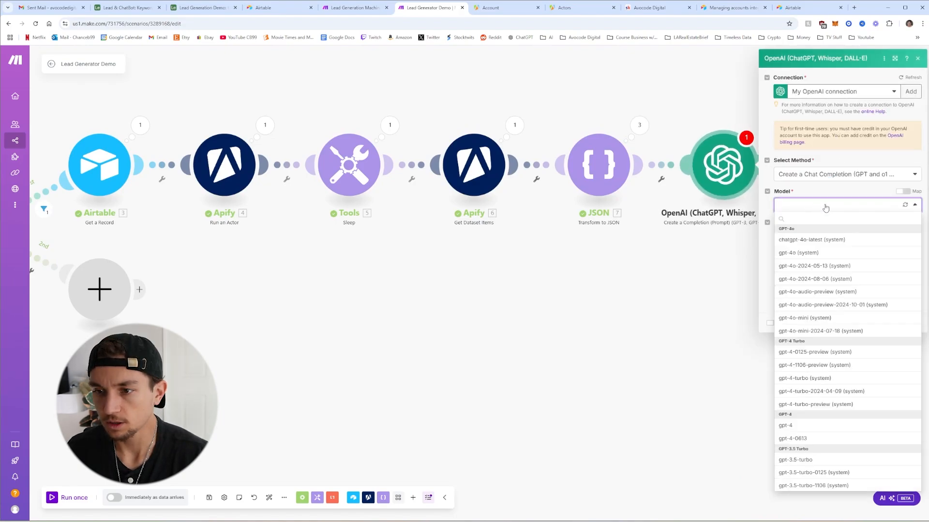
{"action": "left_click", "coordinate": [812, 244]}
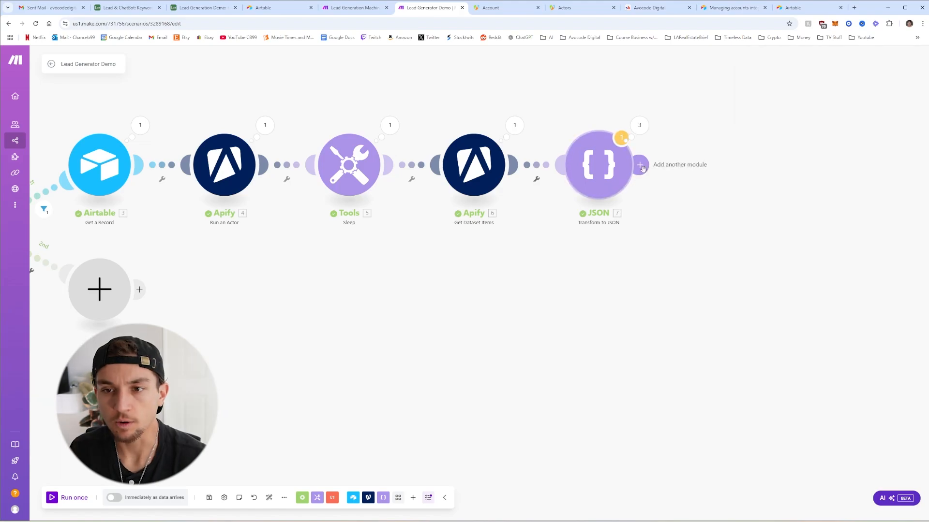
Re-add the OpenAI Create a Completion module after JSON with chatgpt-4o-latest and Max Completion Tokens 0
{"action": "left_click", "coordinate": [640, 166]}
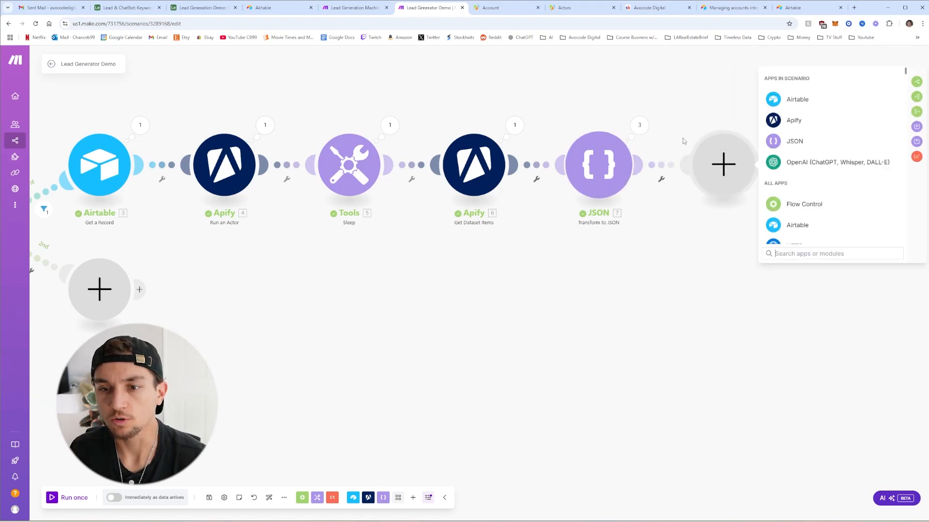
{"action": "left_click", "coordinate": [813, 163]}
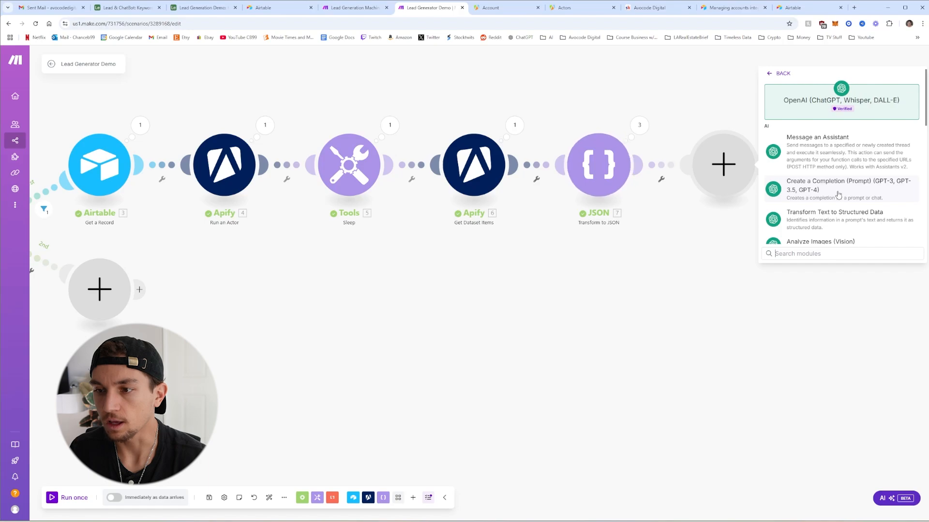
{"action": "left_click", "coordinate": [838, 194]}
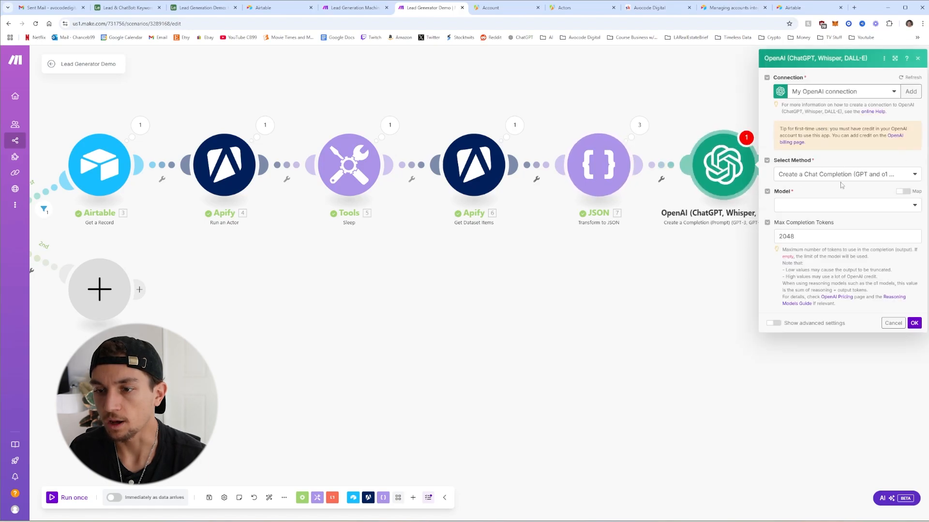
{"action": "left_click", "coordinate": [806, 209]}
{"action": "left_click", "coordinate": [812, 247]}
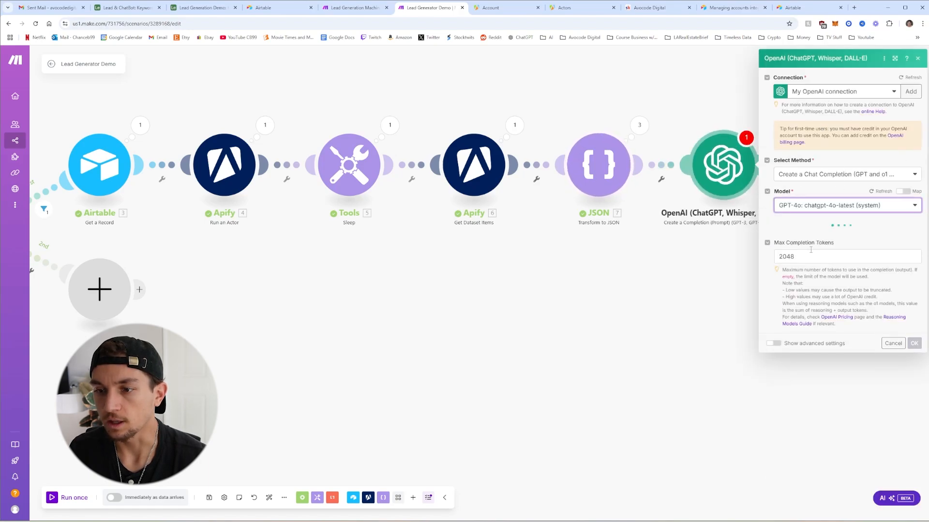
{"action": "double_click", "coordinate": [818, 261]}
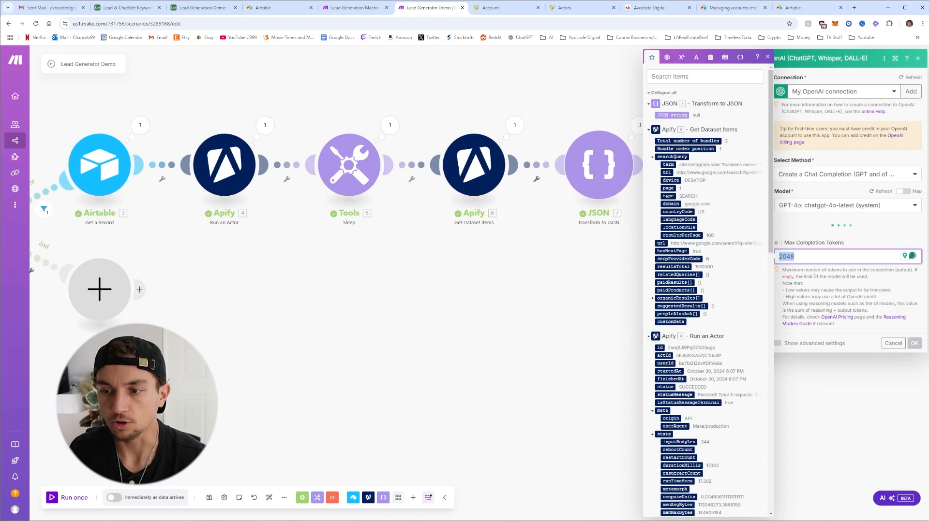
{"action": "type", "text": "0"}
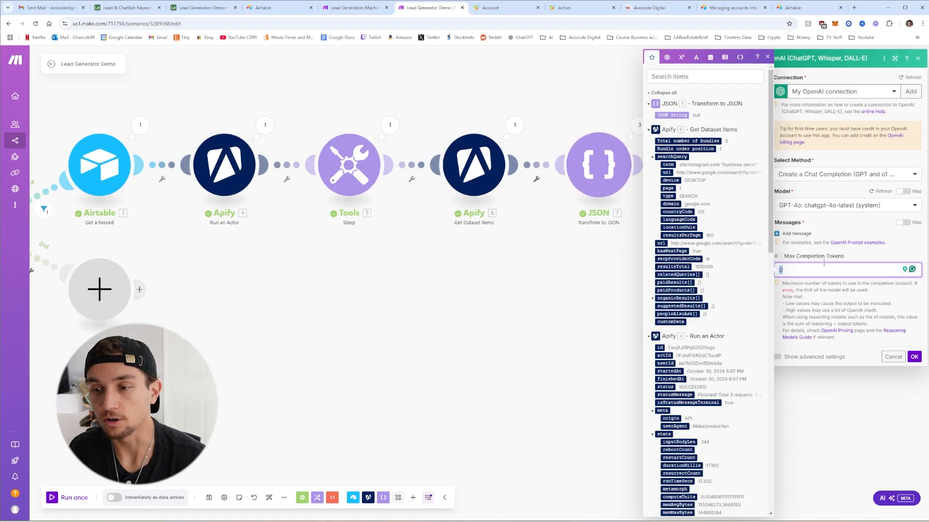
Add a User message with the pasted lead-formatting prompt, mapping in the 7. JSON string output
{"action": "left_click", "coordinate": [801, 234]}
{"action": "left_click", "coordinate": [809, 263]}
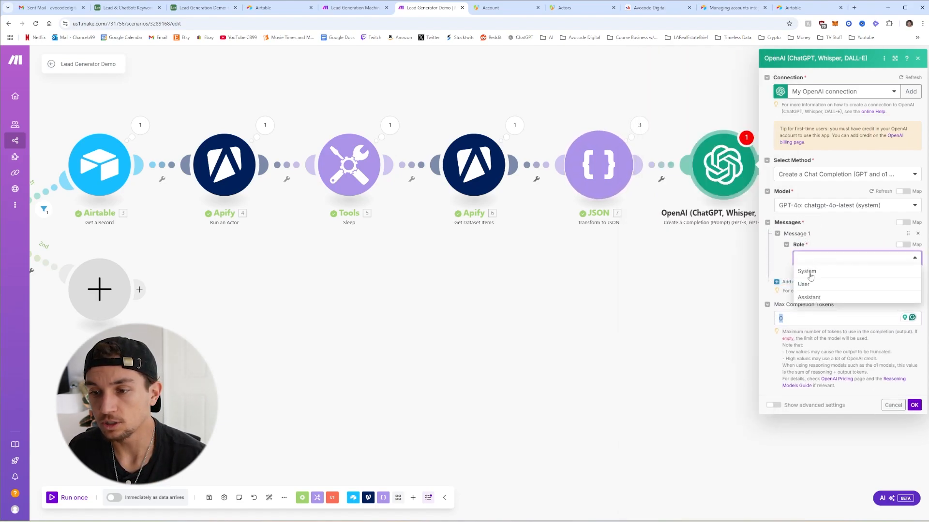
{"action": "left_click", "coordinate": [813, 285]}
{"action": "left_click", "coordinate": [823, 292]}
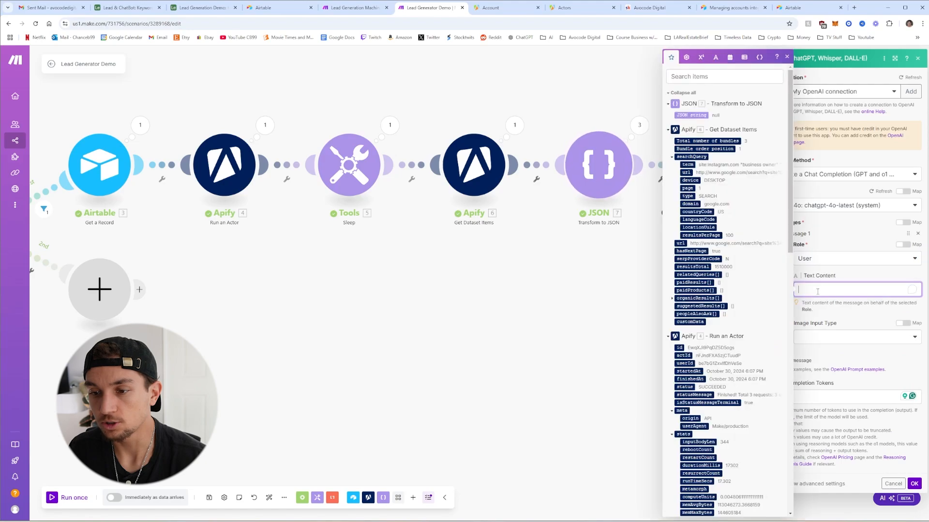
{"action": "type", "text": "Format the data below into a JSON array of objects named \"leads\". With these properties in each object: full_name, company_name, website_url, email, phone_number.  DO NOT RETURN FAKE DATA. DATA MUST EXIST IN THE DATA PROVIDED BELOW.  return only legitimate information and not placeholder information like johndoe emails or janedoe.  7.json"}
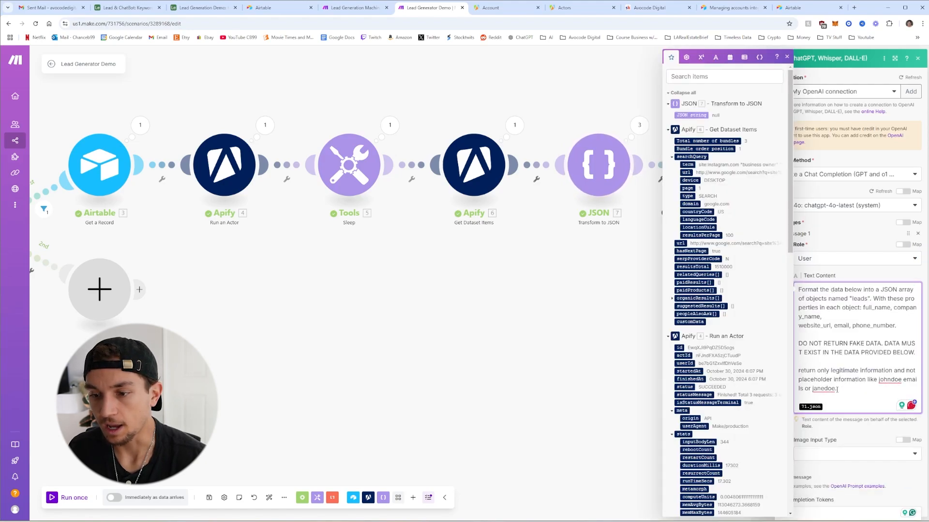
{"action": "left_click", "coordinate": [892, 275]}
{"action": "scroll", "coordinate": [902, 209], "scroll_direction": "down", "scroll_amount": 2}
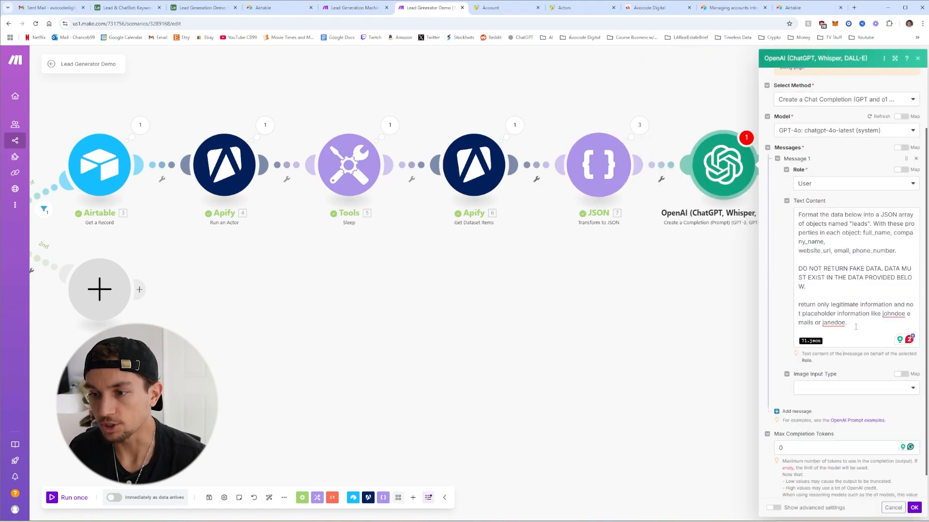
{"action": "left_click", "coordinate": [835, 343]}
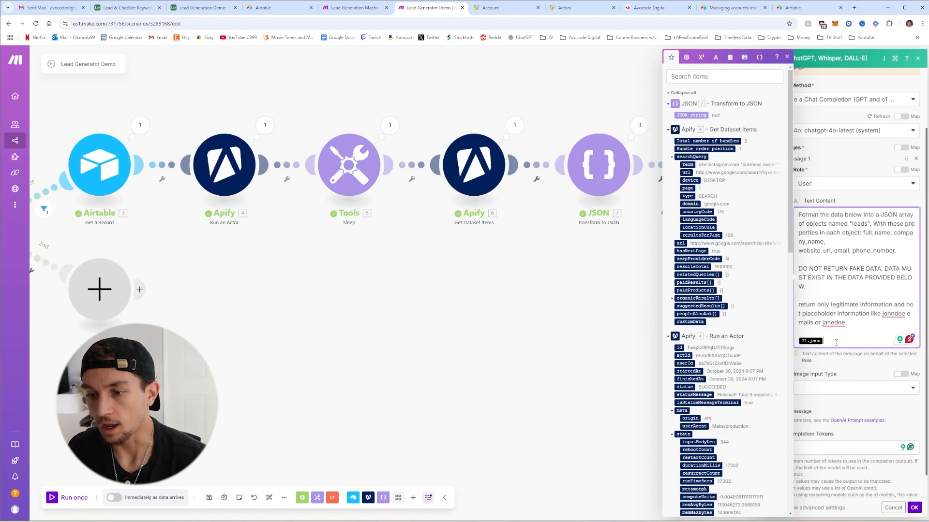
{"action": "key", "text": "BackSpace"}
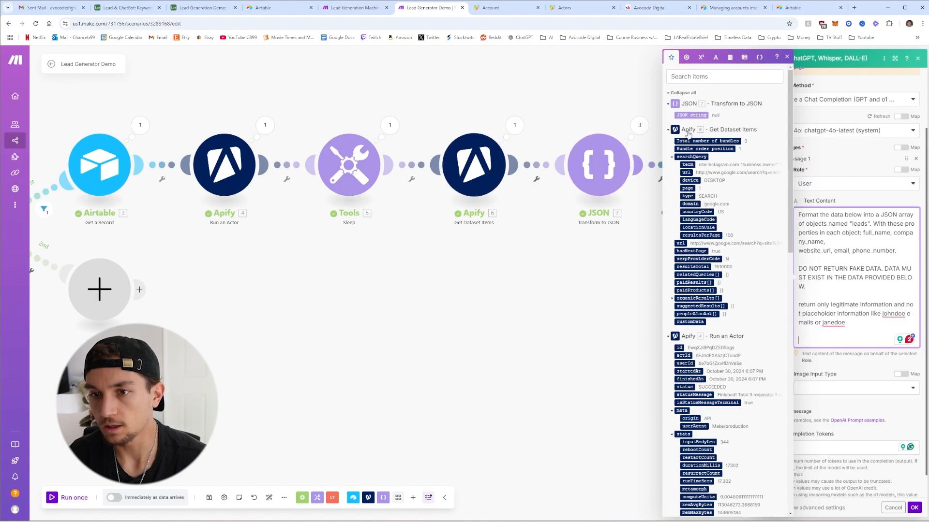
{"action": "left_click", "coordinate": [691, 116]}
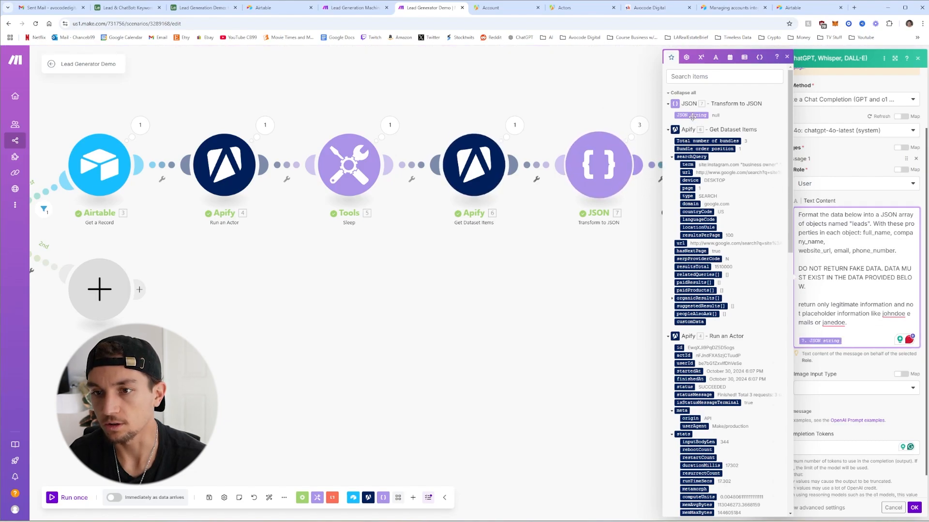
{"action": "scroll", "coordinate": [832, 336], "scroll_direction": "down", "scroll_amount": 1}
{"action": "left_click", "coordinate": [832, 336]}
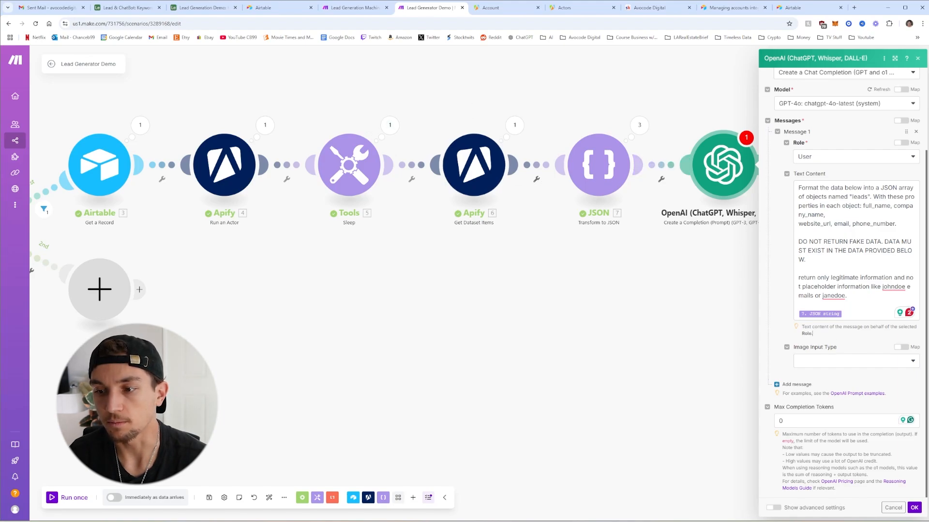
Set Response Format to JSON Object with Parse JSON Response enabled, and save the module
{"action": "left_click", "coordinate": [774, 508]}
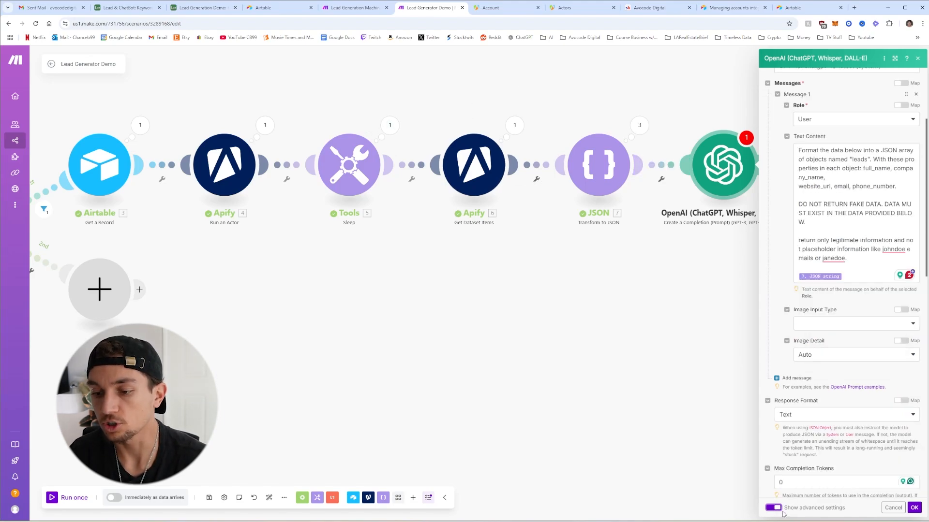
{"action": "scroll", "coordinate": [832, 489], "scroll_direction": "down", "scroll_amount": 2}
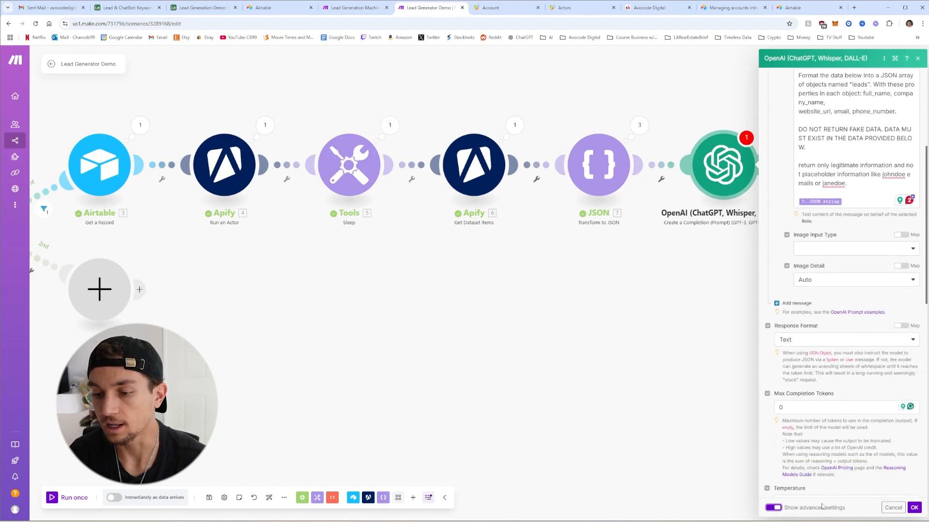
{"action": "left_click", "coordinate": [794, 347]}
{"action": "left_click", "coordinate": [796, 378]}
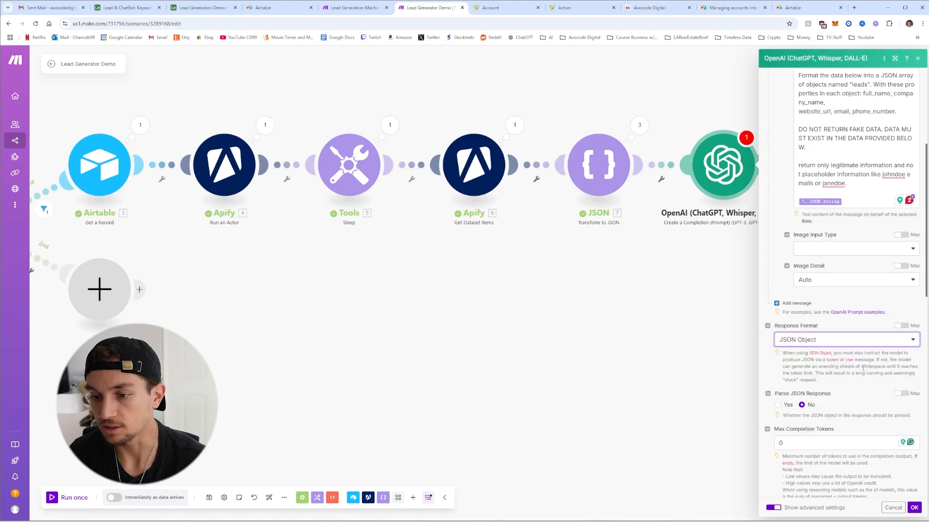
{"action": "left_click", "coordinate": [778, 405]}
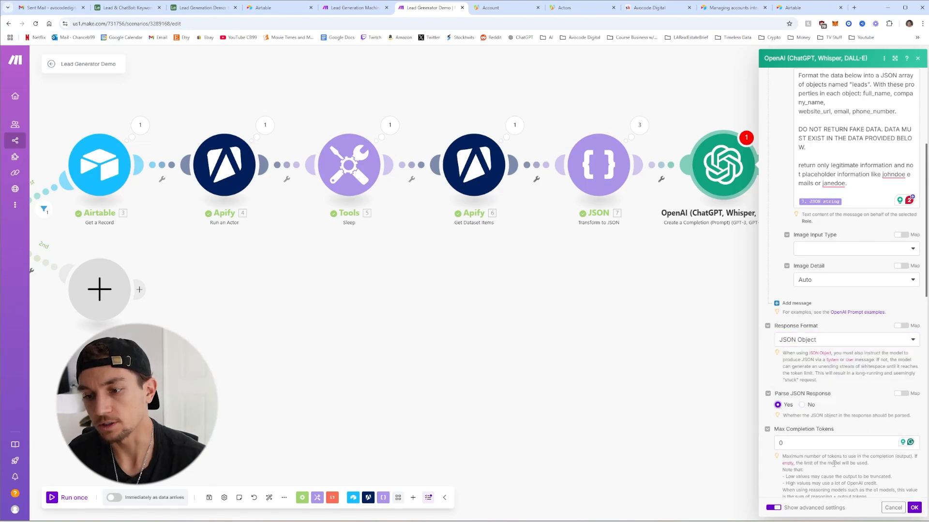
{"action": "left_click", "coordinate": [914, 507]}
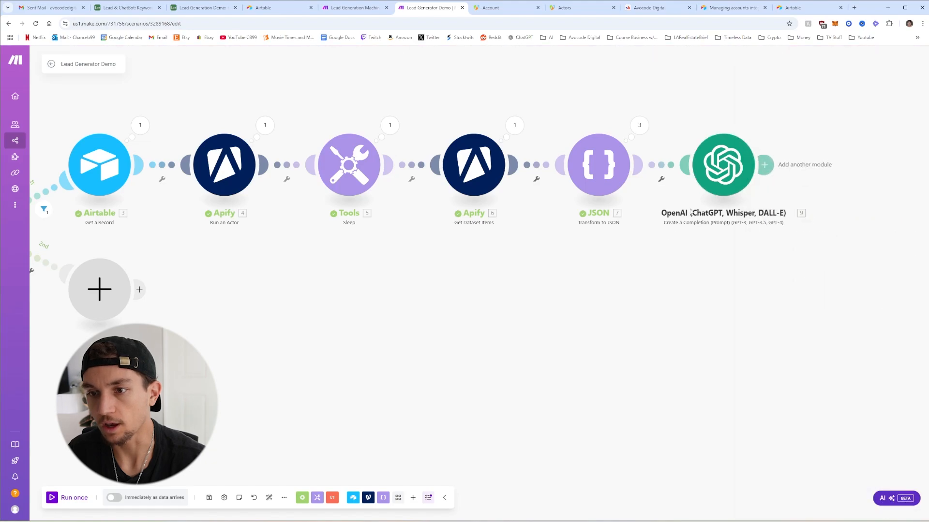
Add an Iterator module after the OpenAI step and confirm it
{"action": "left_click", "coordinate": [761, 164]}
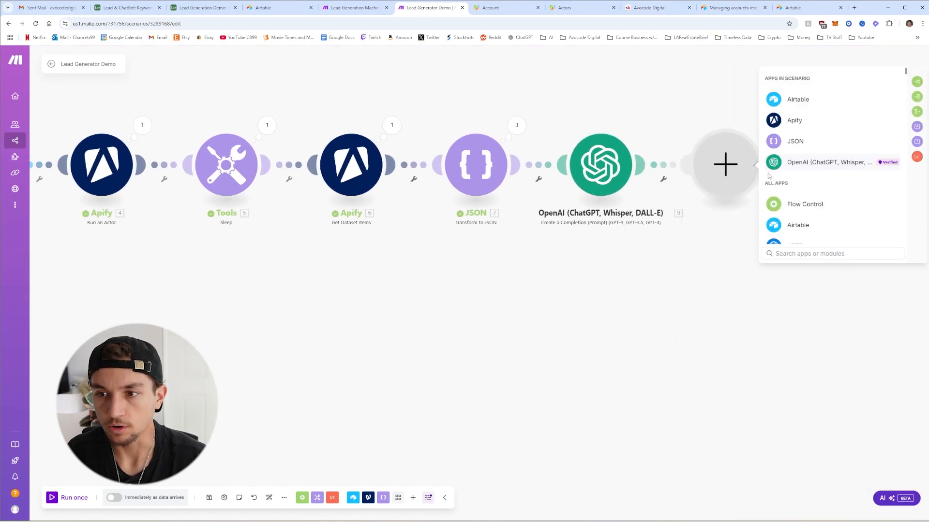
{"action": "left_click", "coordinate": [913, 98]}
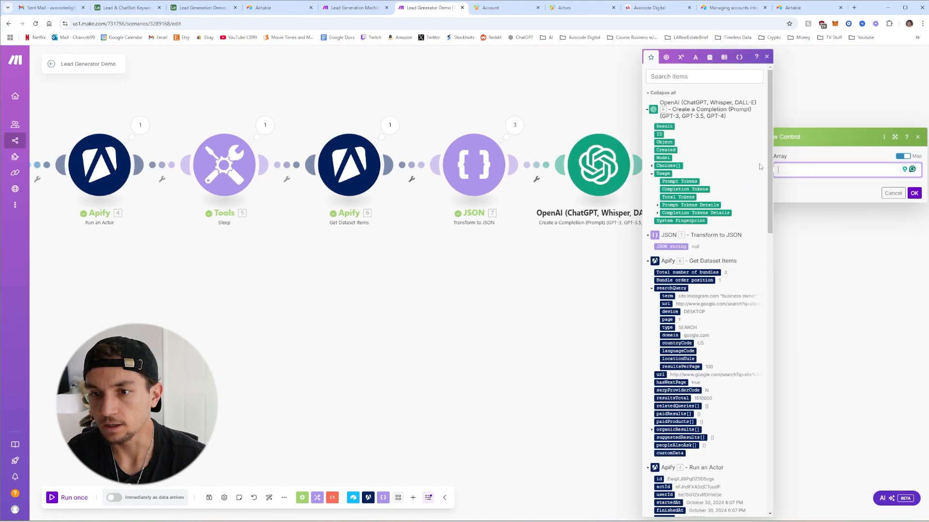
{"action": "left_click", "coordinate": [808, 190]}
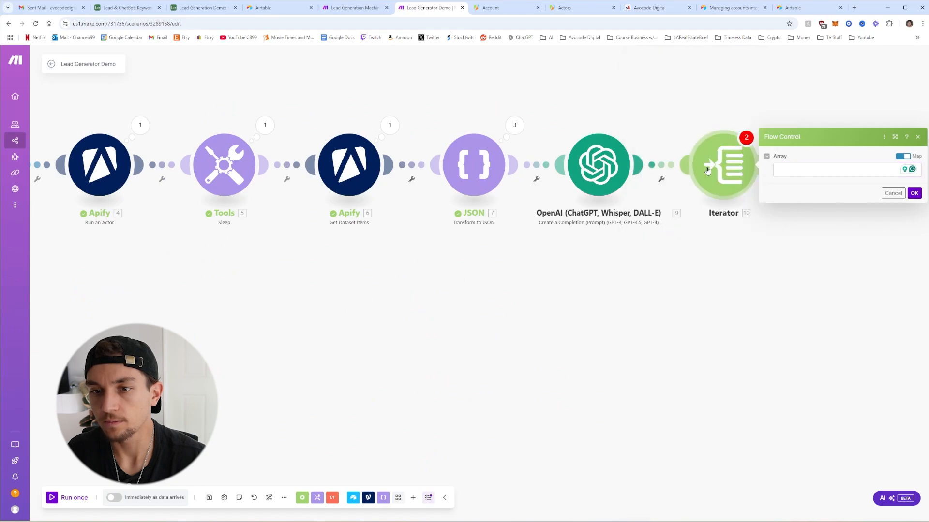
{"action": "left_click", "coordinate": [800, 170]}
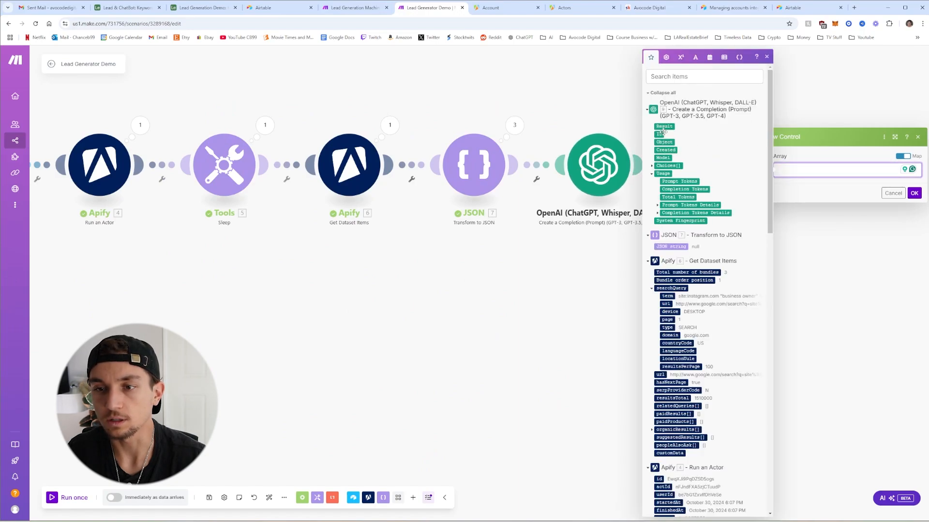
{"action": "left_click", "coordinate": [806, 160]}
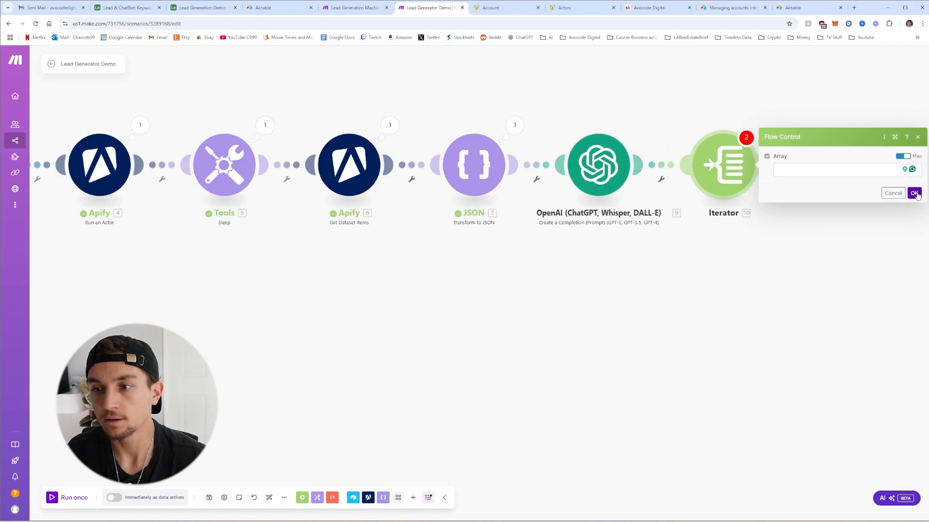
{"action": "left_click", "coordinate": [915, 193]}
Save the scenario, run it once, and trigger it with the Airtable automation's Test action
{"action": "left_click", "coordinate": [209, 498]}
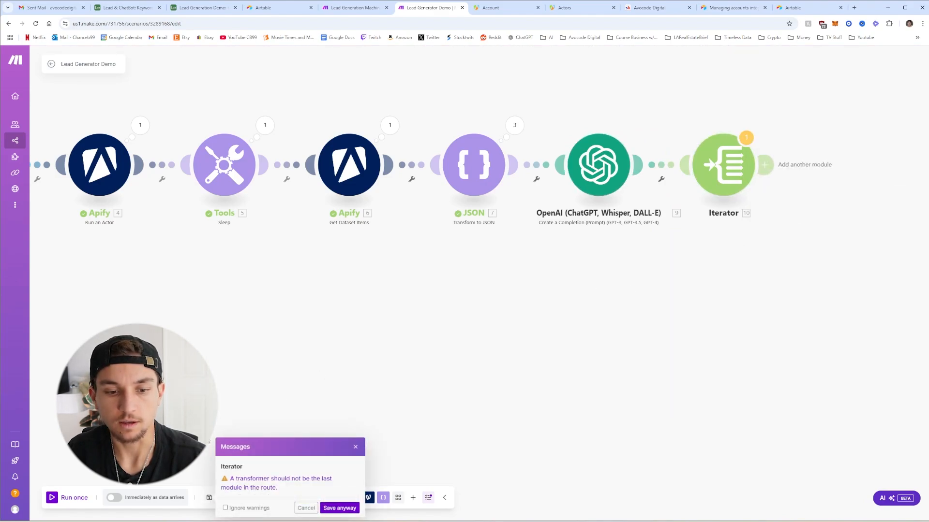
{"action": "left_click", "coordinate": [324, 508]}
{"action": "left_click", "coordinate": [68, 498]}
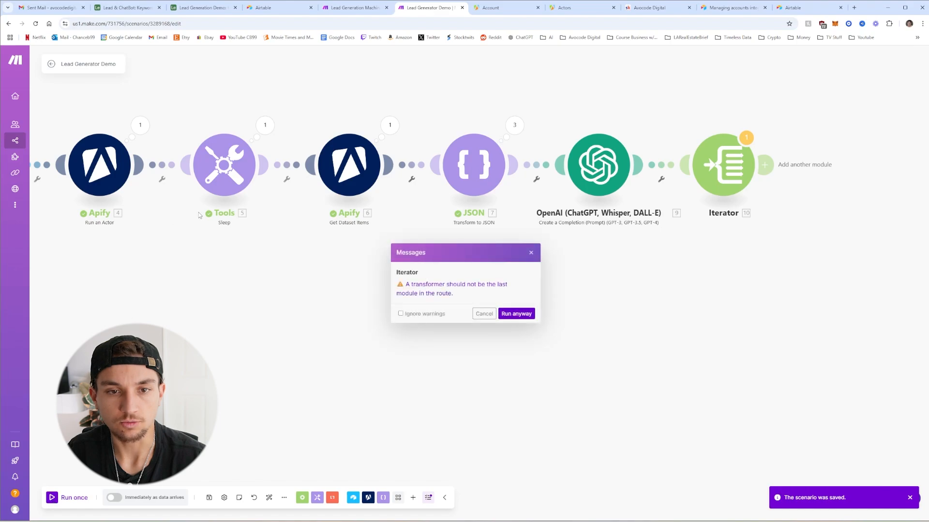
{"action": "left_click", "coordinate": [508, 314]}
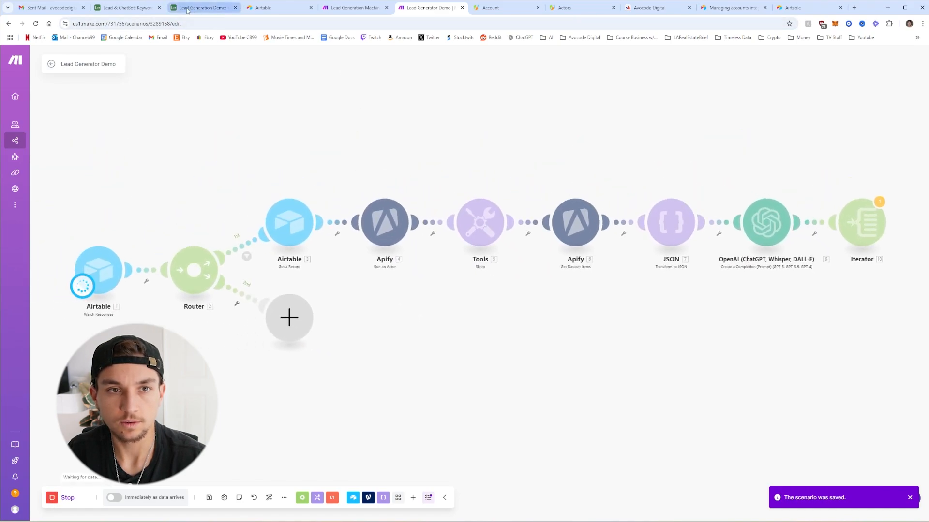
{"action": "left_click", "coordinate": [192, 12]}
{"action": "left_click", "coordinate": [902, 350]}
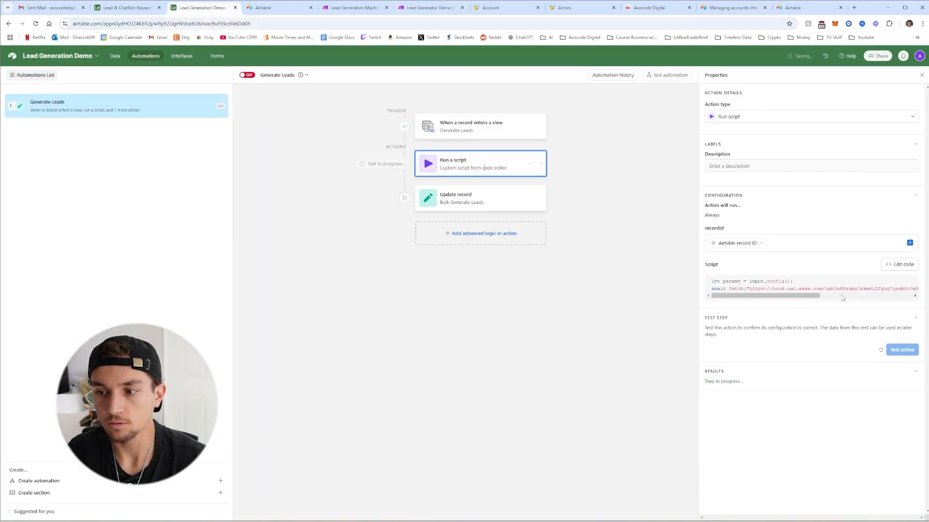
{"action": "left_click", "coordinate": [428, 7]}
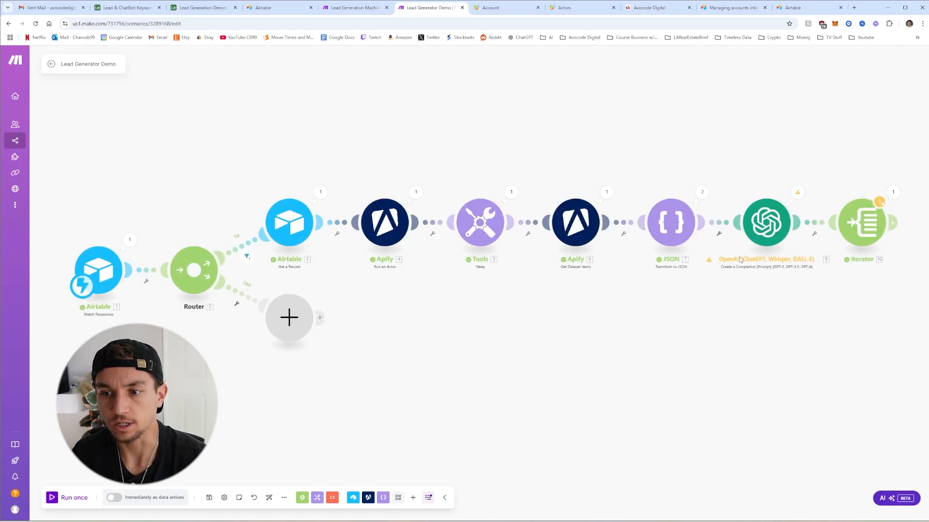
Map '9. result: leads[]' from OpenAI into the Iterator's Array field and confirm
{"action": "left_click", "coordinate": [865, 228]}
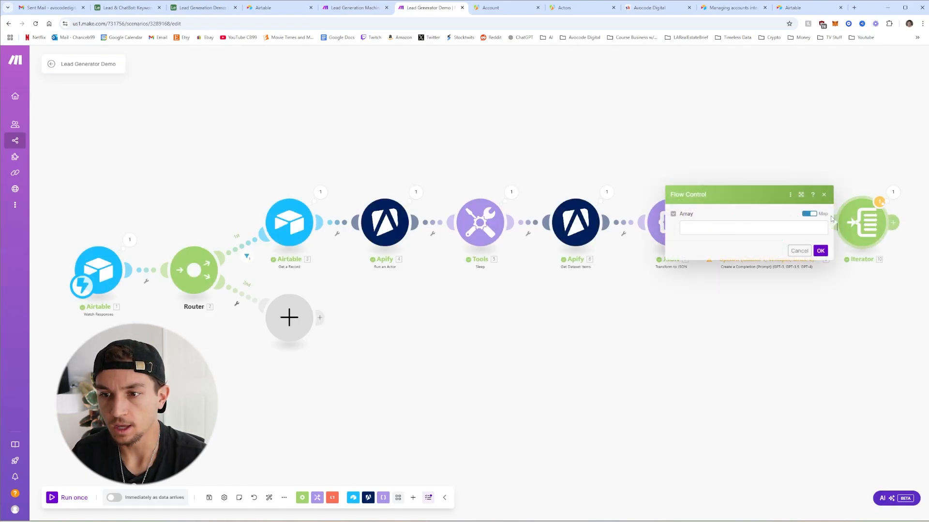
{"action": "left_click", "coordinate": [732, 232]}
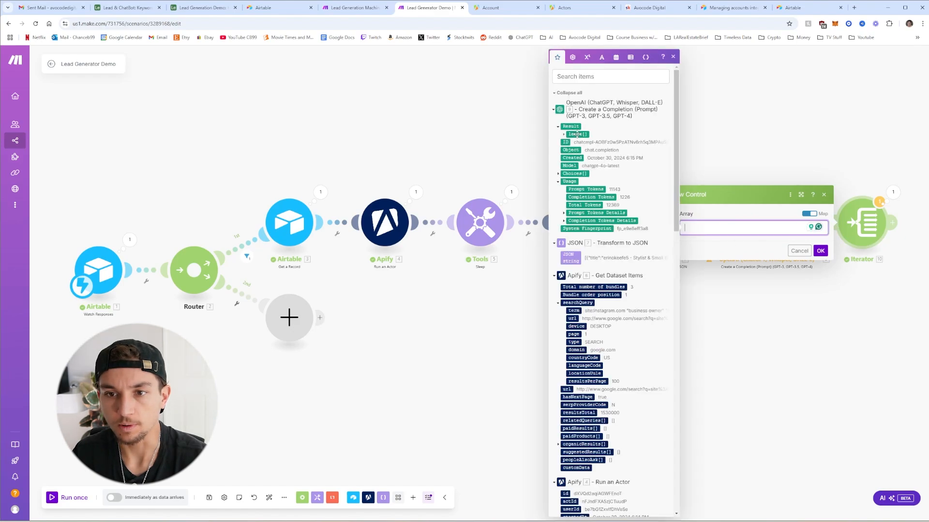
{"action": "left_click", "coordinate": [576, 134]}
{"action": "left_click", "coordinate": [819, 252]}
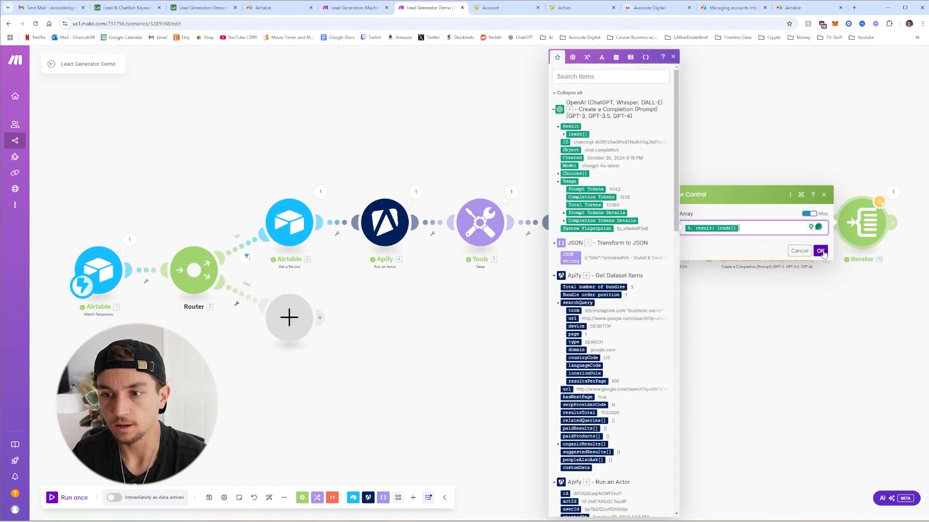
{"action": "left_click_drag", "start_coordinate": [840, 302], "coordinate": [687, 310]}
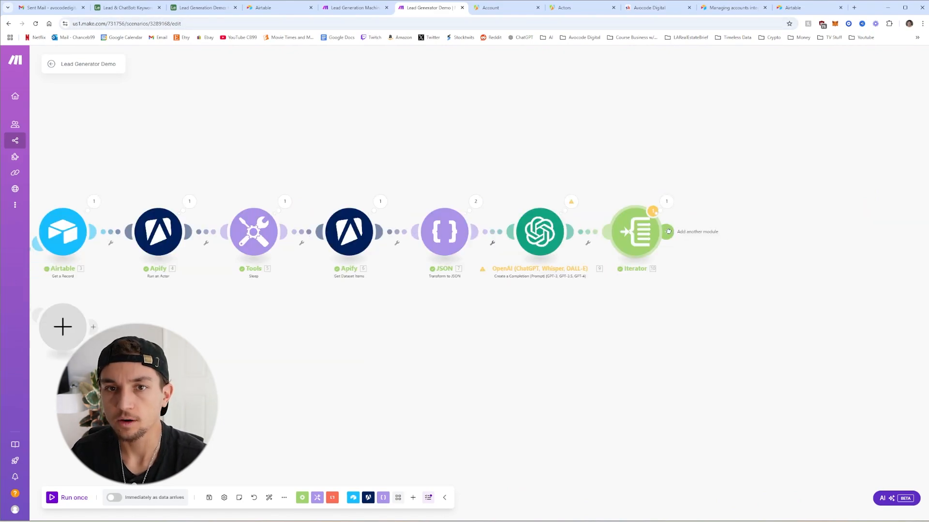
Add a Text parser Match pattern (Advanced) module after the Iterator
{"action": "left_click", "coordinate": [668, 231]}
{"action": "scroll", "coordinate": [818, 241], "scroll_direction": "down", "scroll_amount": 1}
{"action": "type", "text": "t"}
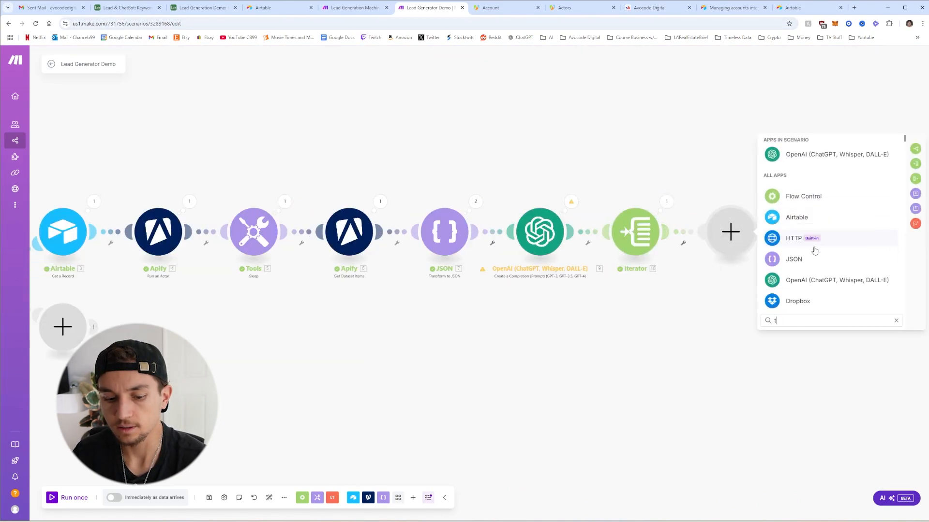
{"action": "type", "text": "ext"}
{"action": "left_click", "coordinate": [822, 249]}
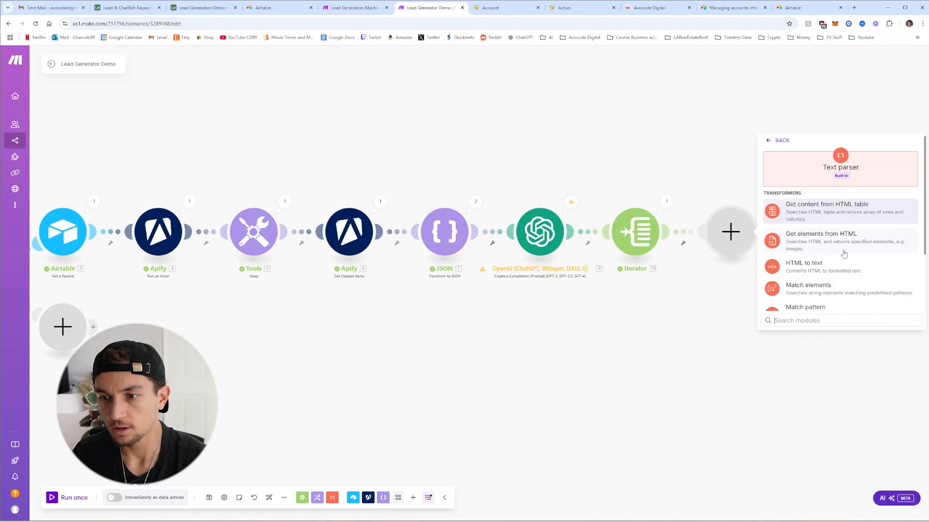
{"action": "scroll", "coordinate": [844, 254], "scroll_direction": "down", "scroll_amount": 3}
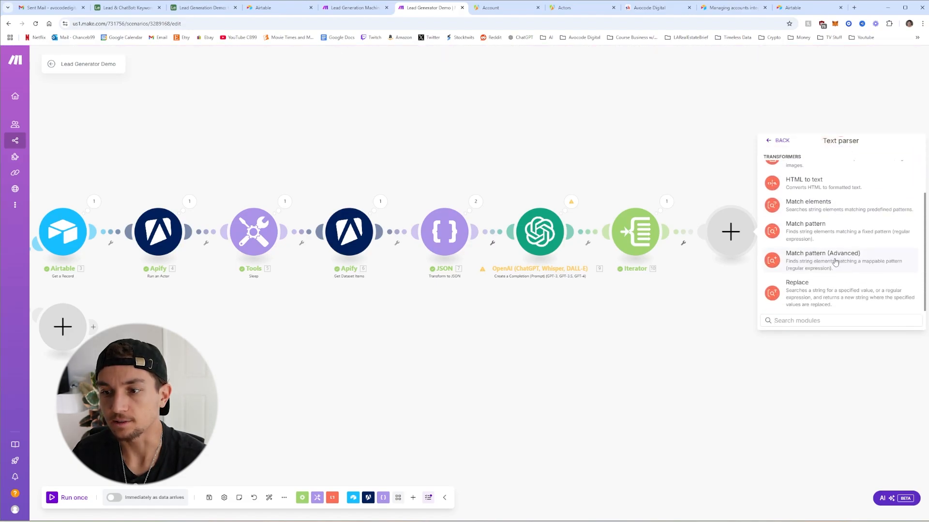
{"action": "left_click", "coordinate": [836, 262]}
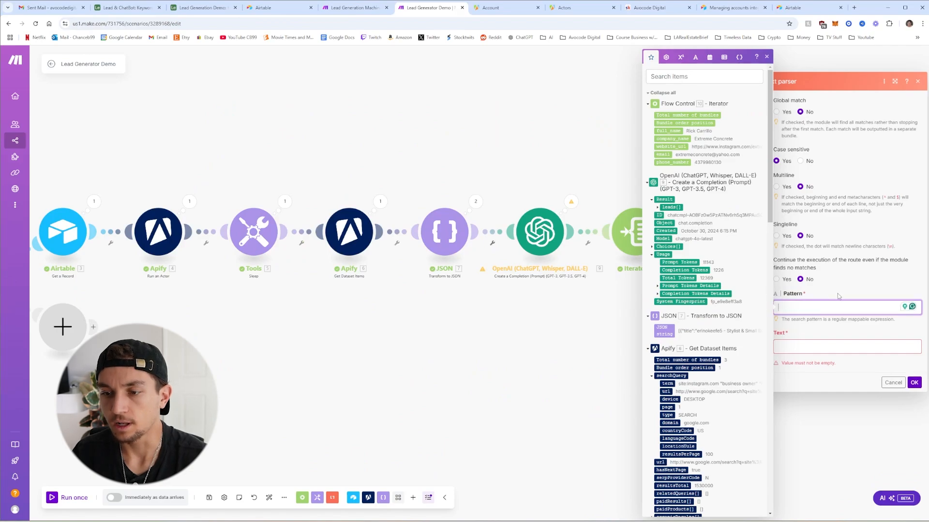
Paste the email-validation regex as Pattern, map '10. email' into Text, and save
{"action": "type", "text": "^[a-zA-Z0-9._%+-]+@[a-zA-Z0-9.-]+\\.[a-zA-Z]{2,}$"}
{"action": "left_click", "coordinate": [818, 329]}
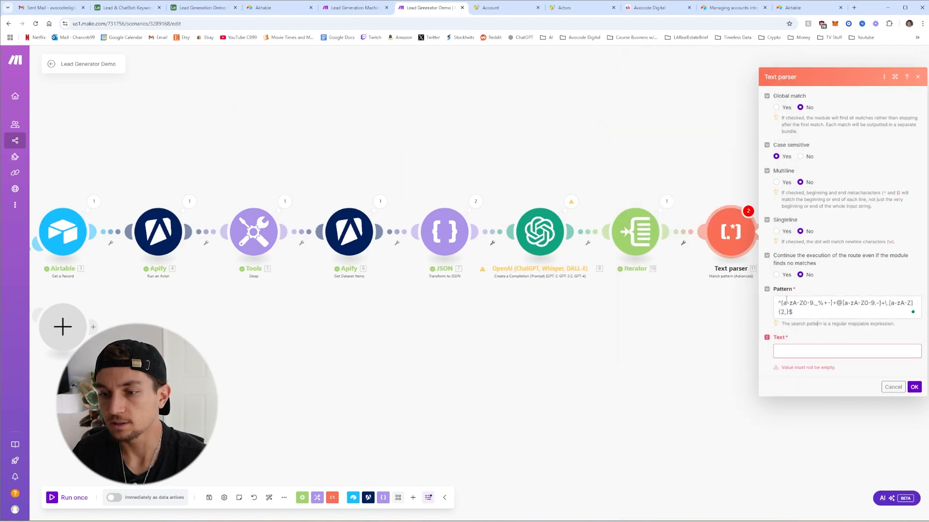
{"action": "left_click_drag", "start_coordinate": [807, 315], "coordinate": [786, 304]}
{"action": "left_click", "coordinate": [799, 316]}
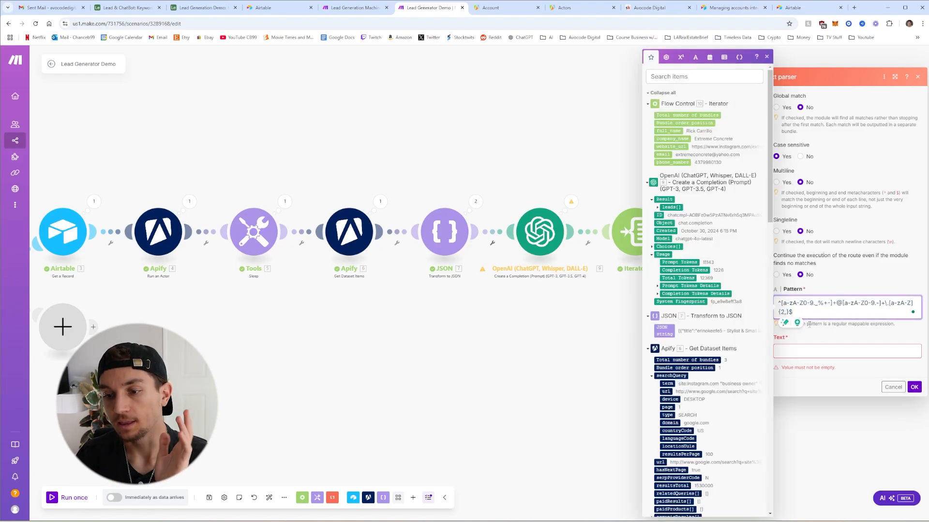
{"action": "left_click", "coordinate": [821, 348]}
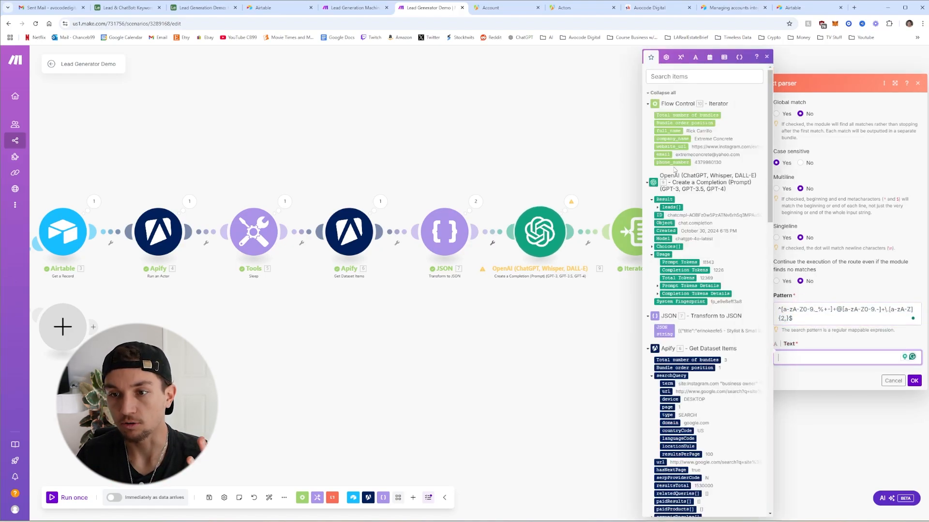
{"action": "left_click", "coordinate": [663, 155]}
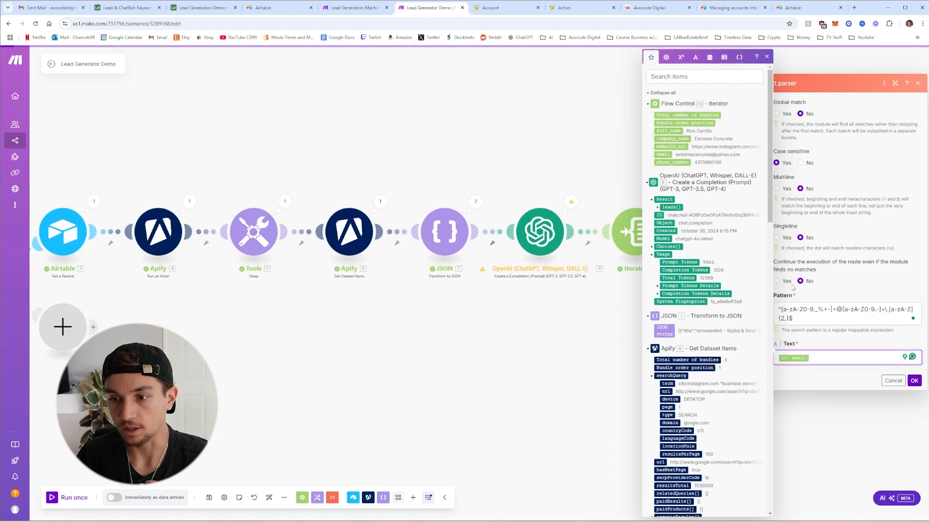
{"action": "left_click", "coordinate": [915, 381]}
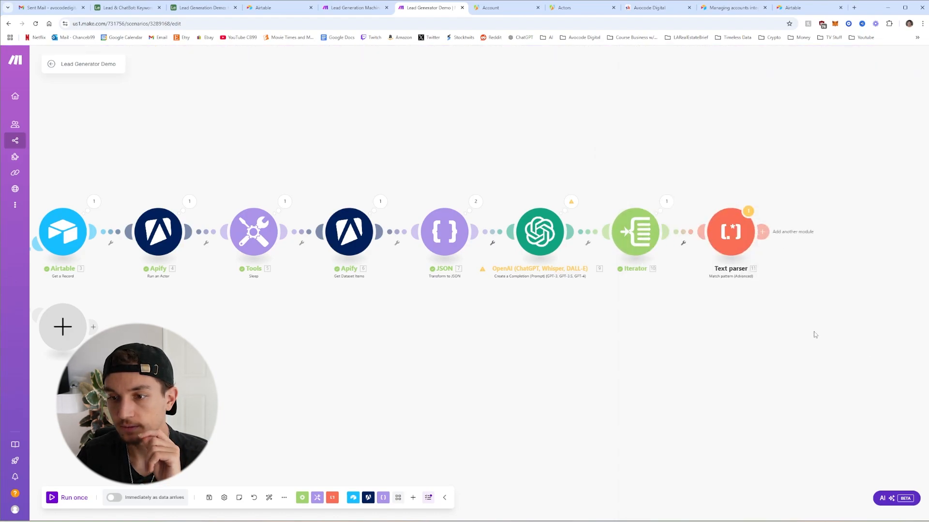
Filter the Iterator–Text parser link so only leads whose email exists pass
{"action": "left_click", "coordinate": [687, 232]}
{"action": "left_click", "coordinate": [743, 233]}
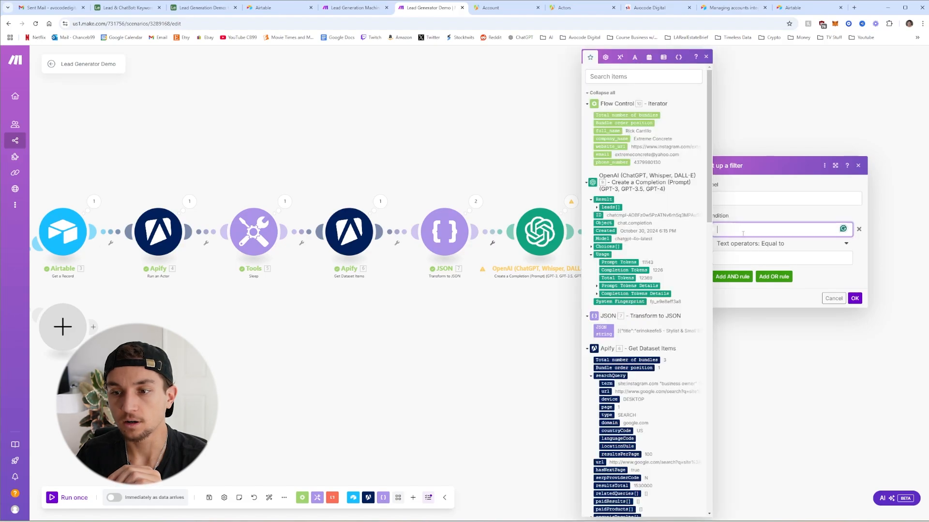
{"action": "left_click", "coordinate": [602, 155]}
{"action": "left_click", "coordinate": [750, 249]}
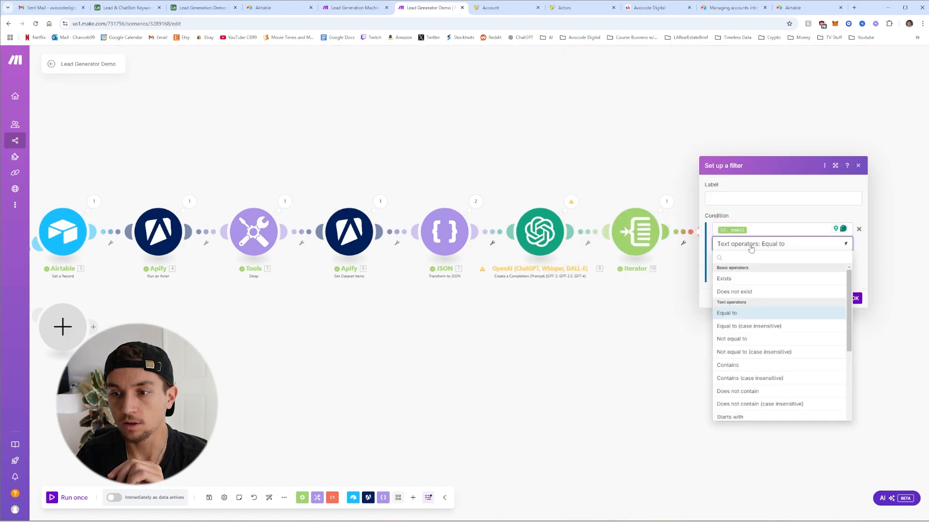
{"action": "left_click", "coordinate": [755, 279]}
{"action": "left_click", "coordinate": [859, 288]}
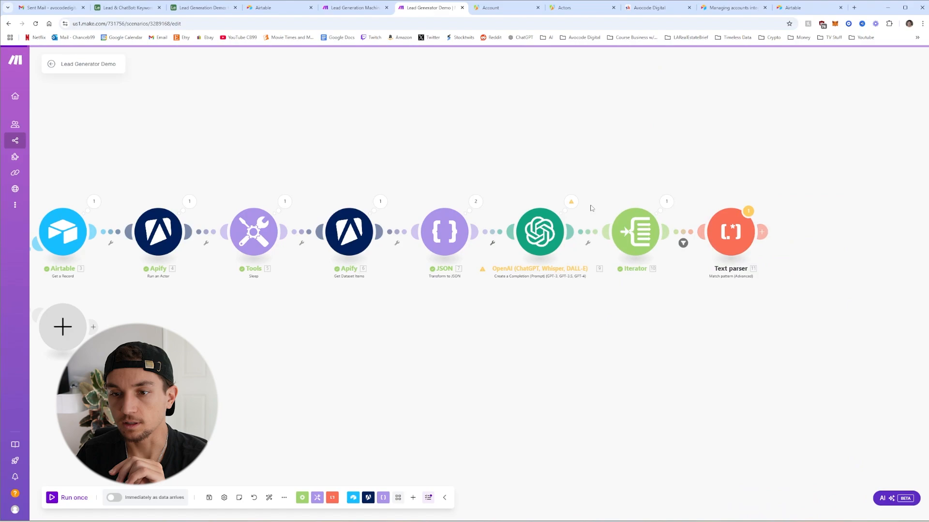
Add an Airtable Search Records module on the Leads table of Lead Generation Demo
{"action": "left_click", "coordinate": [765, 231]}
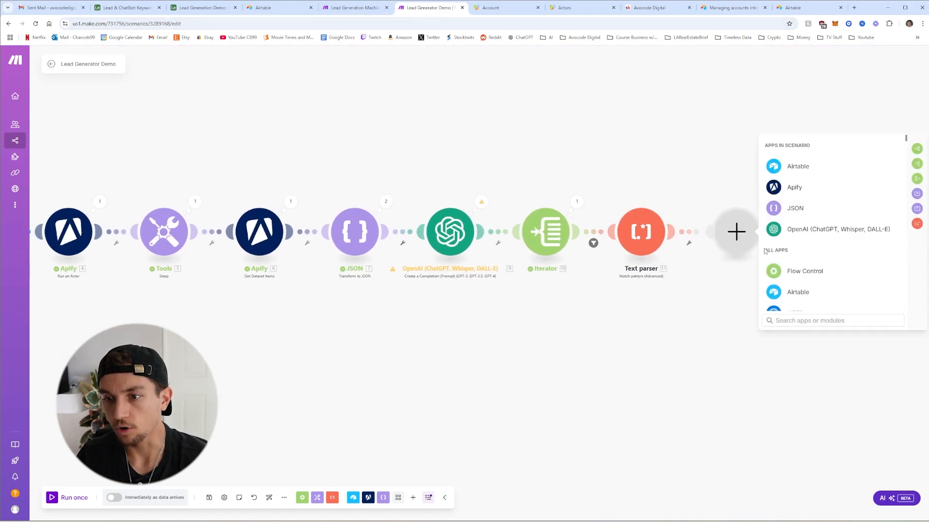
{"action": "left_click", "coordinate": [798, 169]}
{"action": "left_click", "coordinate": [821, 214]}
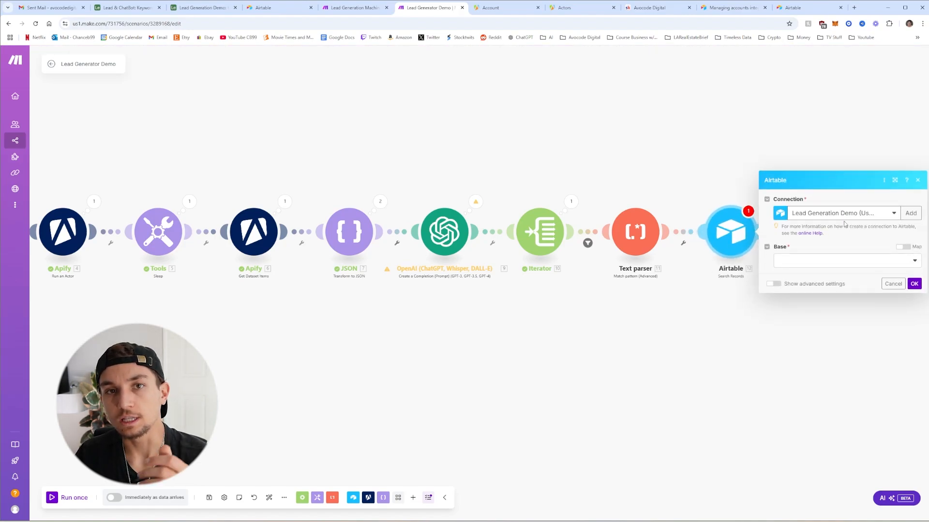
{"action": "left_click", "coordinate": [844, 262]}
{"action": "left_click", "coordinate": [839, 272]}
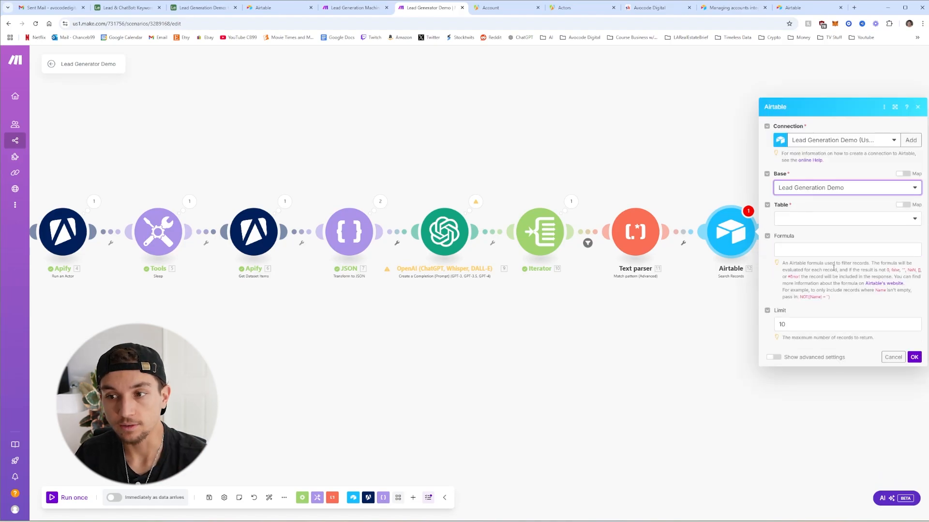
{"action": "left_click", "coordinate": [816, 229]}
{"action": "left_click", "coordinate": [814, 243]}
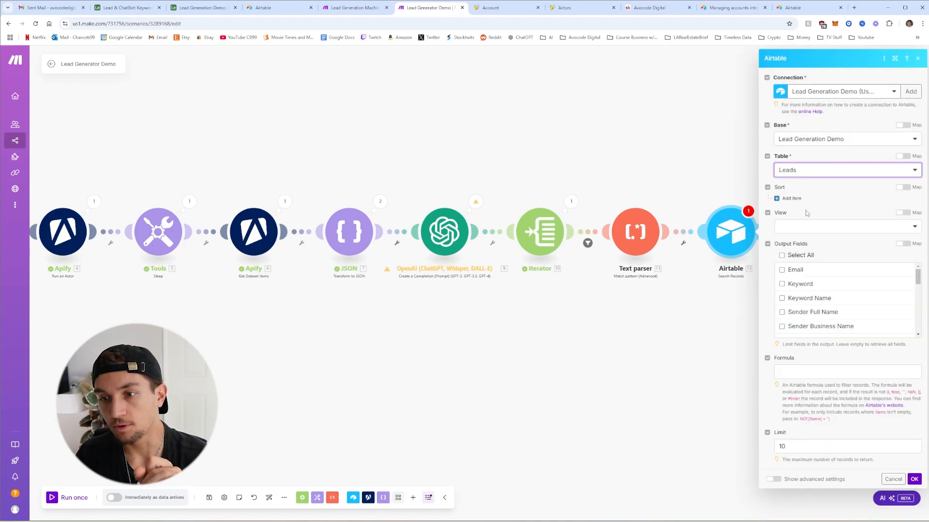
Return Email, Keyword, Keyword Name, Sender Full Name and Sender Business Name fields
{"action": "left_click", "coordinate": [782, 270]}
{"action": "left_click", "coordinate": [782, 284]}
{"action": "left_click", "coordinate": [782, 298]}
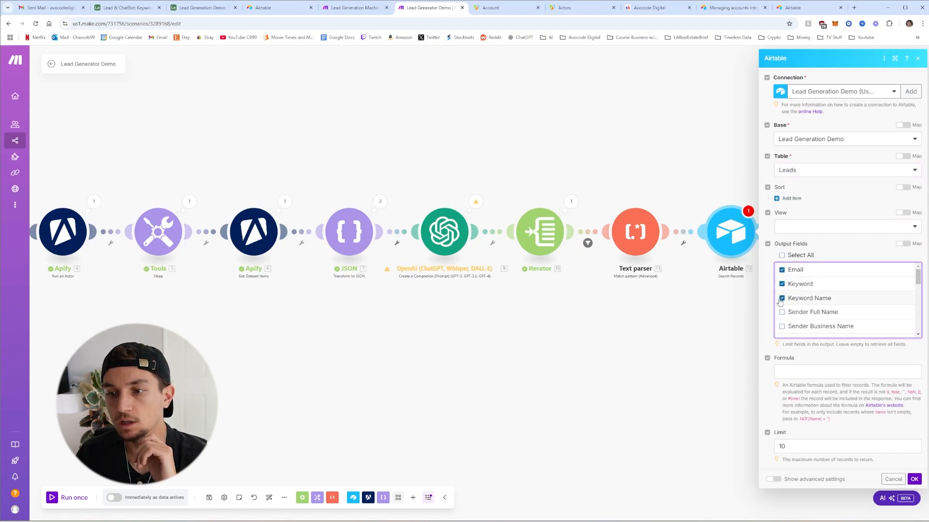
{"action": "left_click", "coordinate": [782, 312]}
{"action": "left_click", "coordinate": [782, 326]}
{"action": "scroll", "coordinate": [804, 314], "scroll_direction": "down", "scroll_amount": 2}
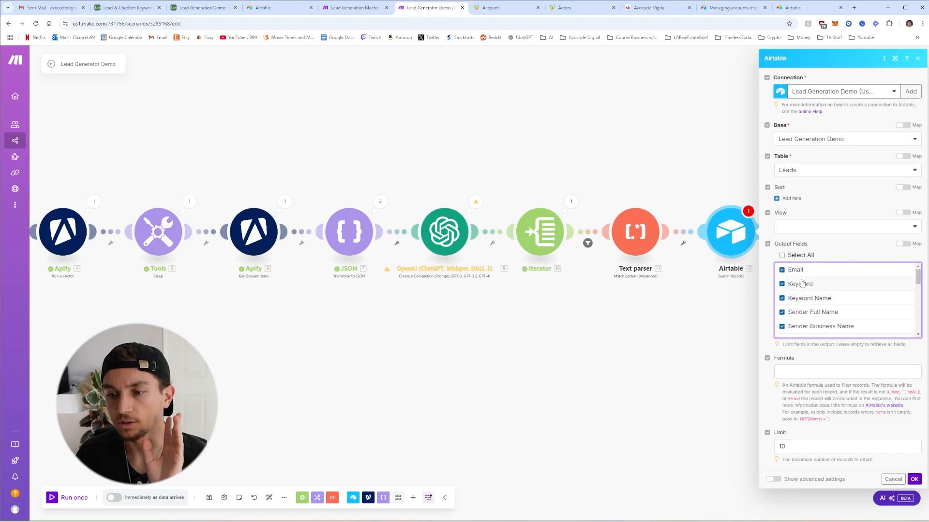
Paste the AND matching formula and compare Keyword against the Airtable record ID
{"action": "left_click", "coordinate": [822, 374]}
{"action": "type", "text": "AND({Keyword}=10.ID,{Email}=\"replace(6.email;\";'';\")"}
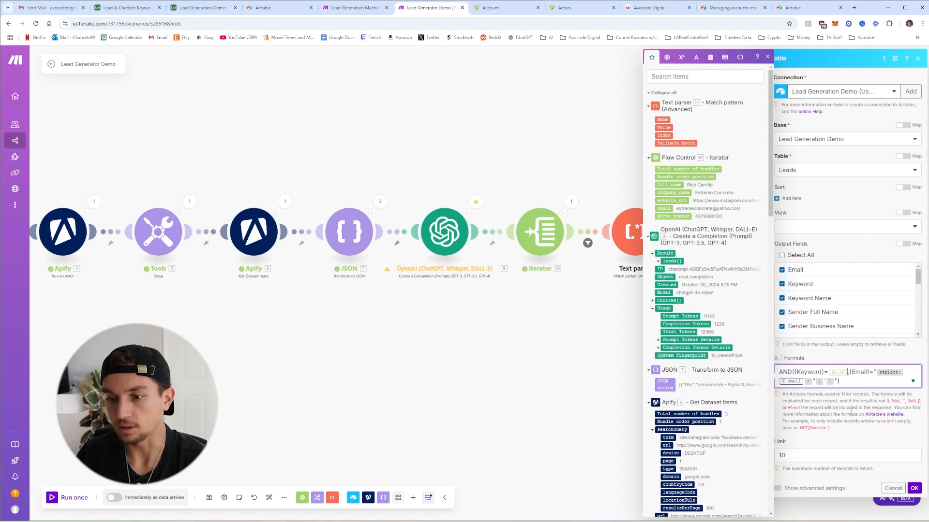
{"action": "key", "text": "BackSpace"}
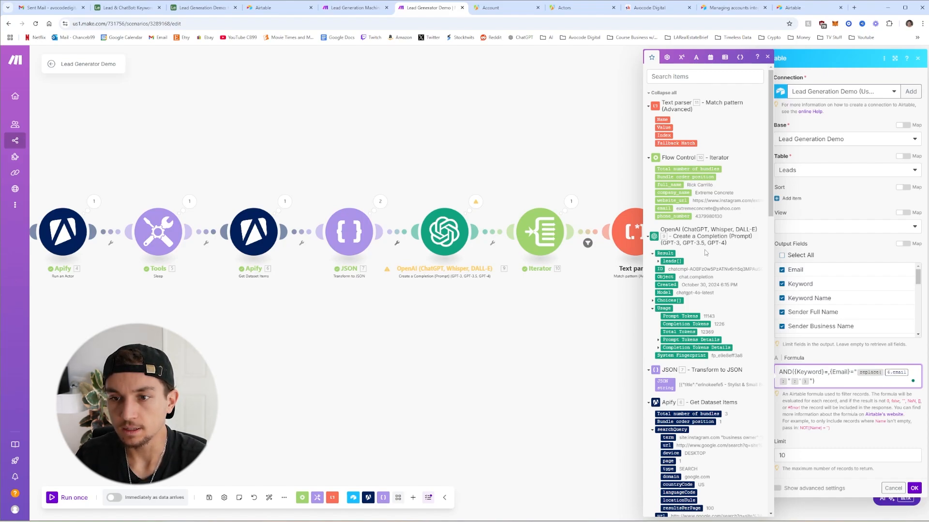
{"action": "scroll", "coordinate": [735, 274], "scroll_direction": "down", "scroll_amount": 15}
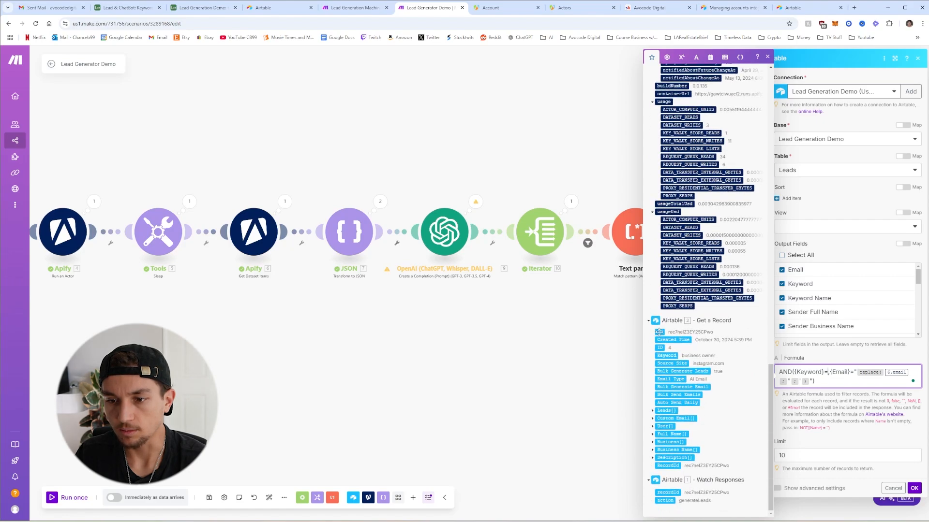
{"action": "left_click", "coordinate": [659, 332]}
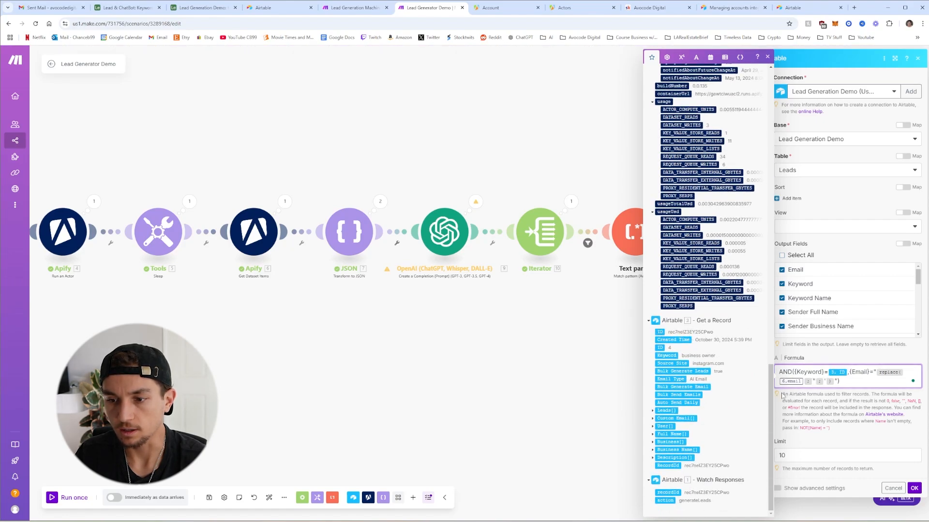
{"action": "key", "text": "BackSpace"}
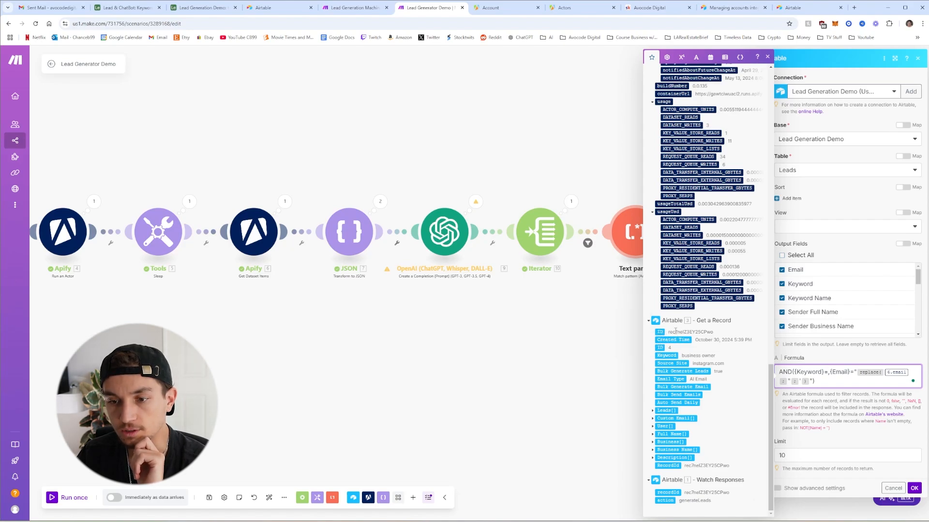
{"action": "left_click", "coordinate": [661, 348]}
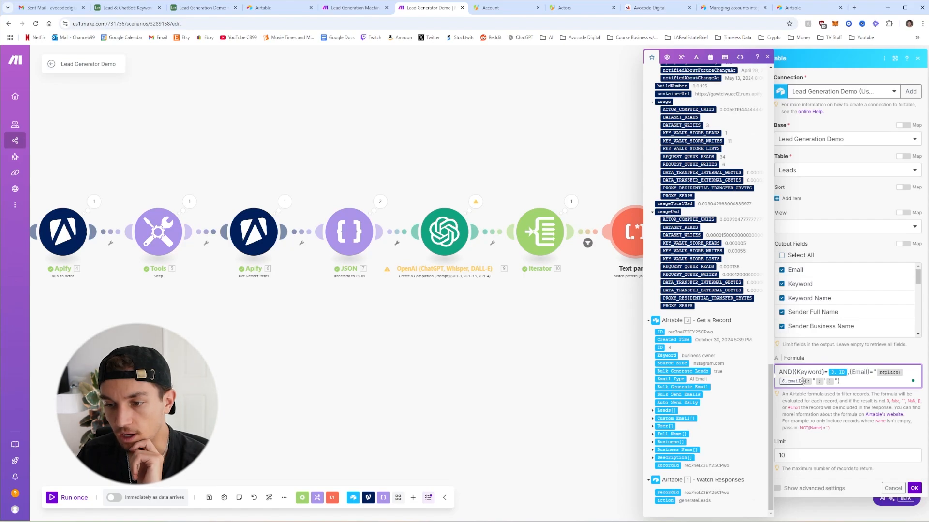
Replace the old email reference inside replace() with the iterator's email
{"action": "left_click", "coordinate": [804, 382]}
{"action": "key", "text": "BackSpace"}
{"action": "scroll", "coordinate": [714, 264], "scroll_direction": "up", "scroll_amount": 15}
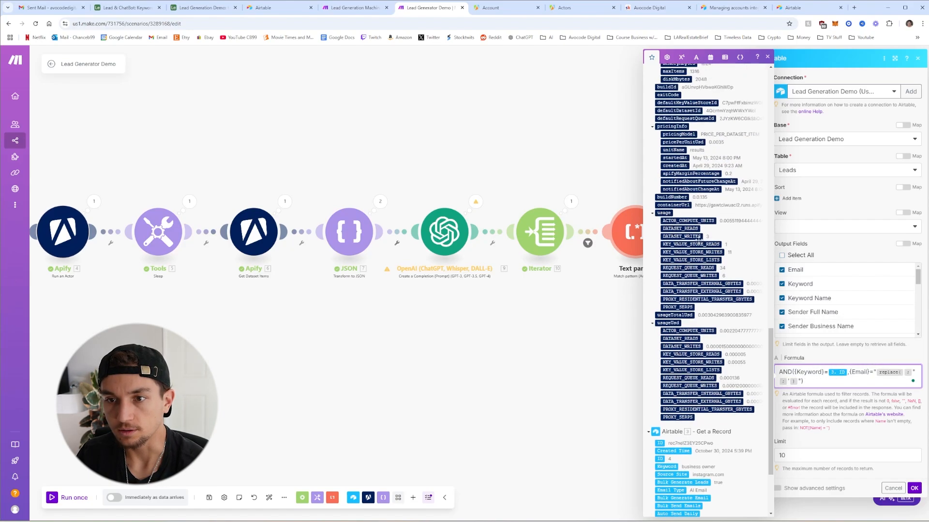
{"action": "scroll", "coordinate": [714, 263], "scroll_direction": "up", "scroll_amount": 1}
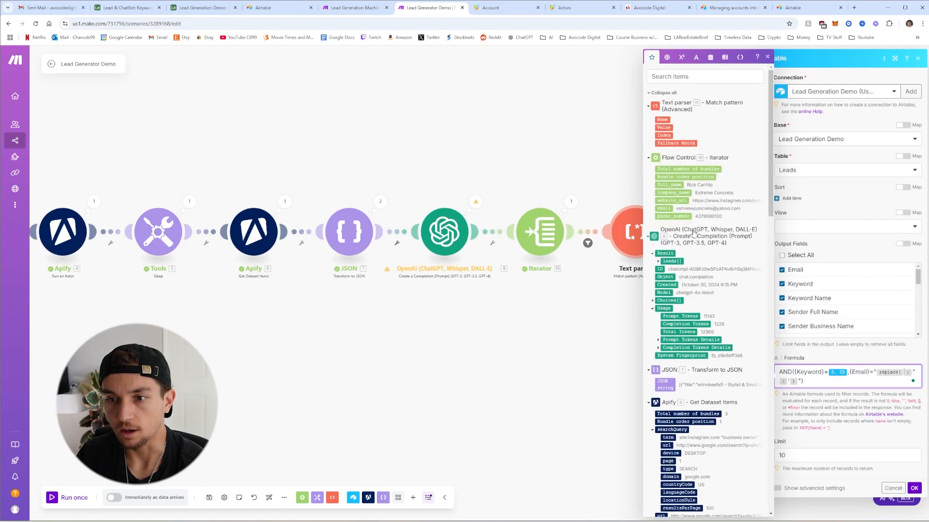
{"action": "left_click", "coordinate": [664, 209]}
Set the record limit to 1 and confirm the search settings
{"action": "left_click", "coordinate": [825, 450]}
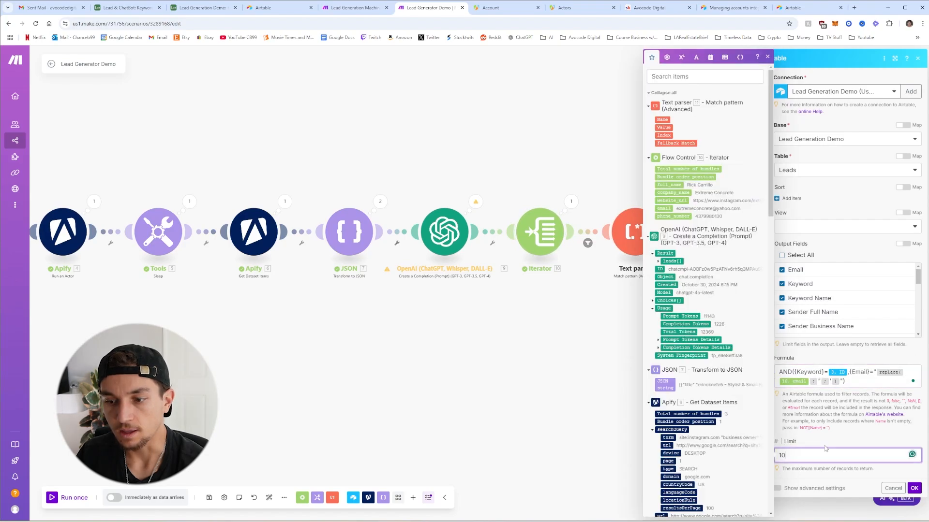
{"action": "left_click", "coordinate": [858, 435]}
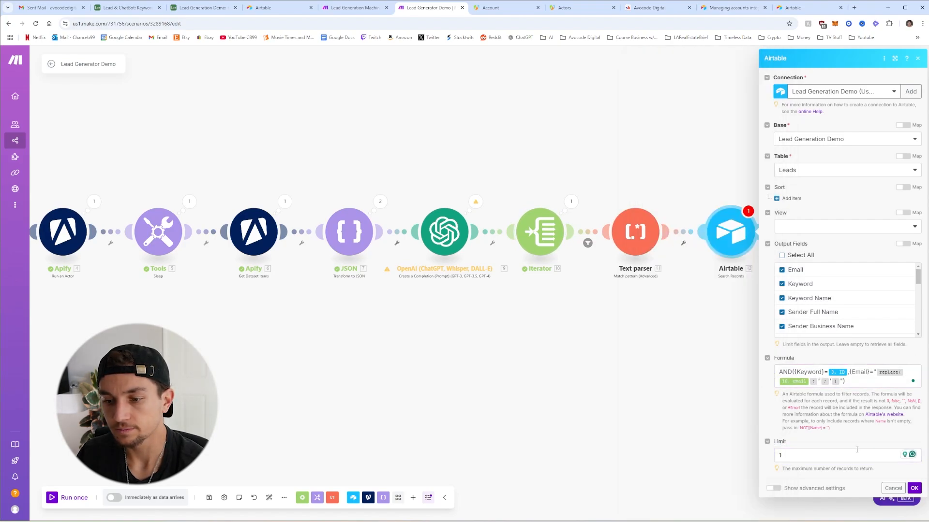
{"action": "left_click", "coordinate": [914, 489]}
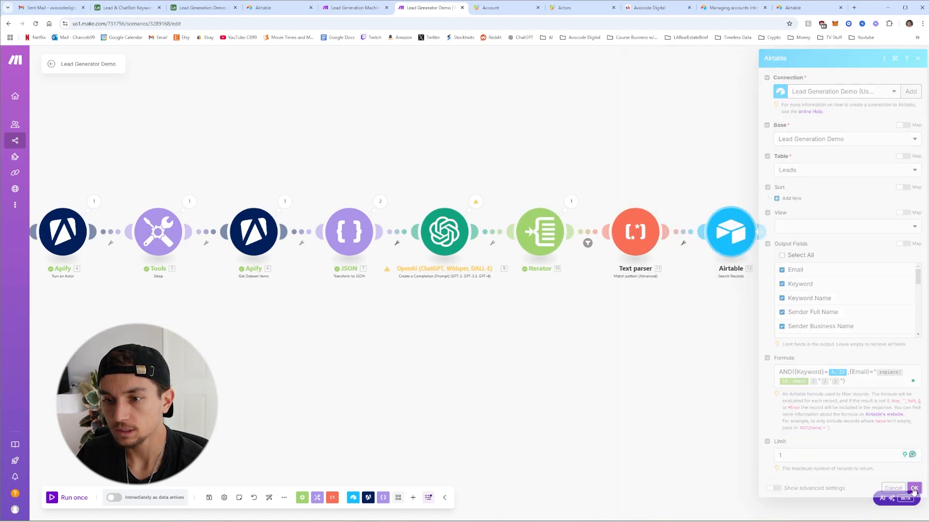
Filter the Text parser–Airtable link to pass only when Fallback Match exists
{"action": "left_click", "coordinate": [687, 234]}
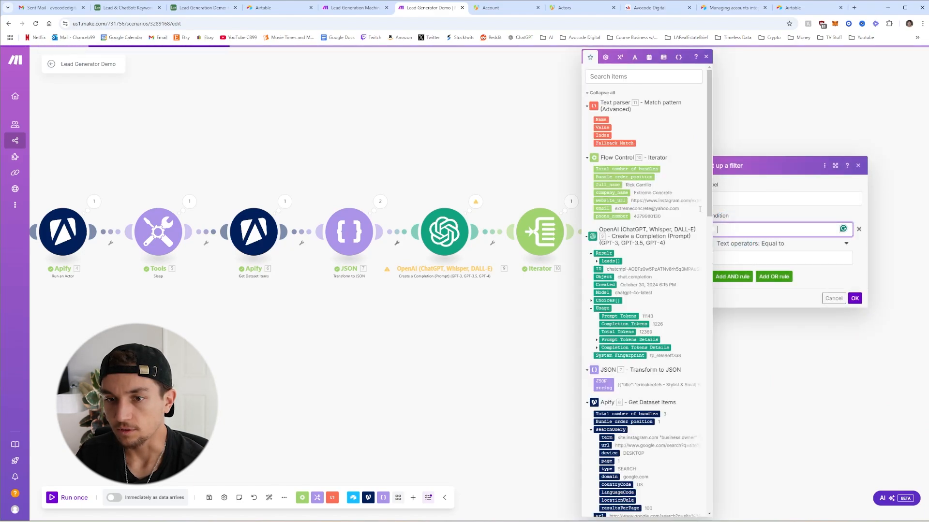
{"action": "left_click", "coordinate": [607, 144]}
{"action": "left_click", "coordinate": [755, 244]}
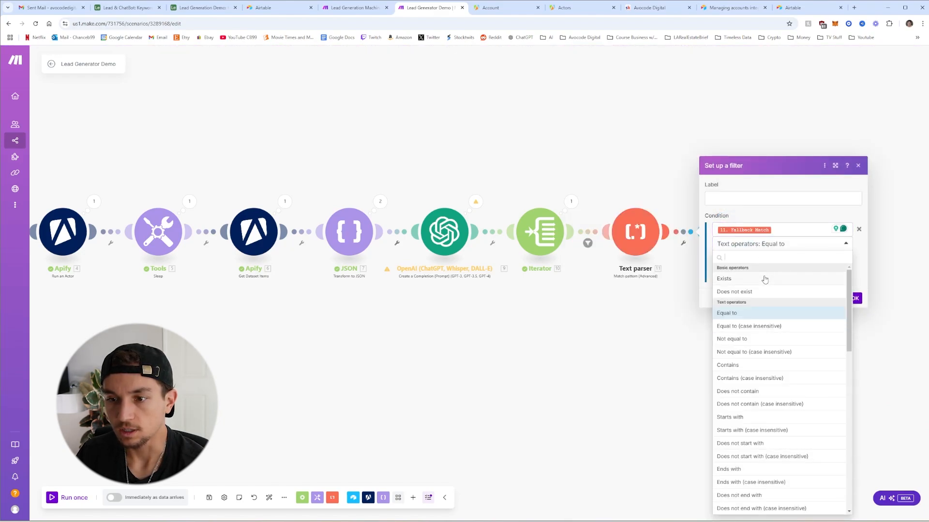
{"action": "left_click", "coordinate": [764, 280]}
{"action": "left_click", "coordinate": [857, 287]}
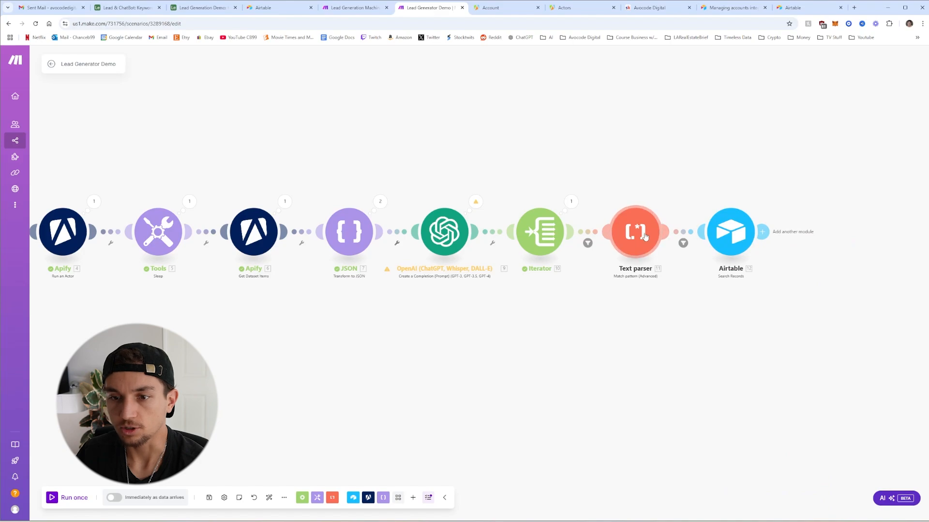
Add an Airtable Create a Record module using the Lead Generation Demo connection
{"action": "left_click", "coordinate": [760, 233]}
{"action": "left_click", "coordinate": [792, 167]}
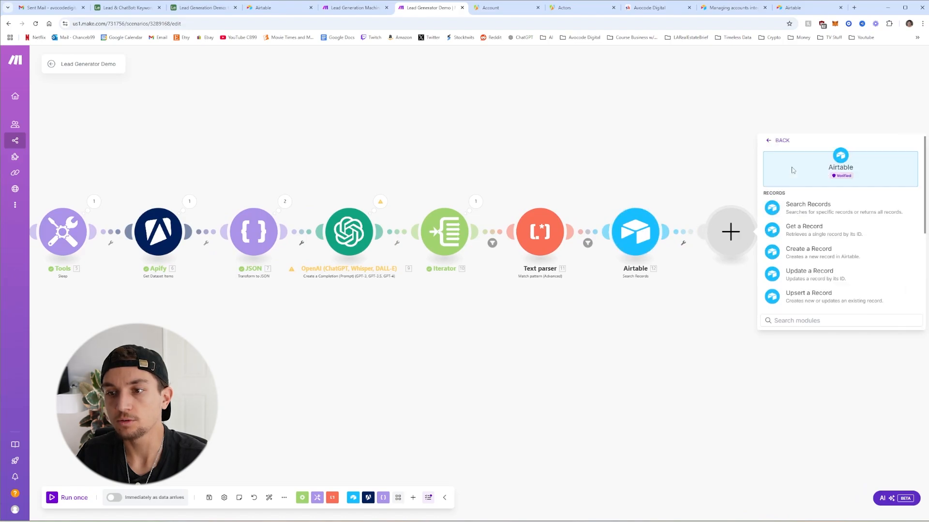
{"action": "left_click", "coordinate": [820, 251]}
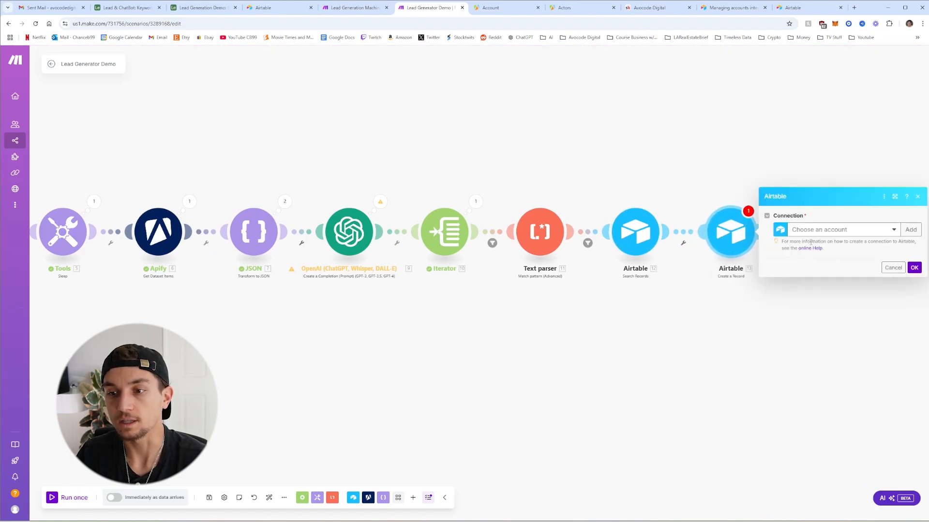
{"action": "left_click", "coordinate": [819, 231]}
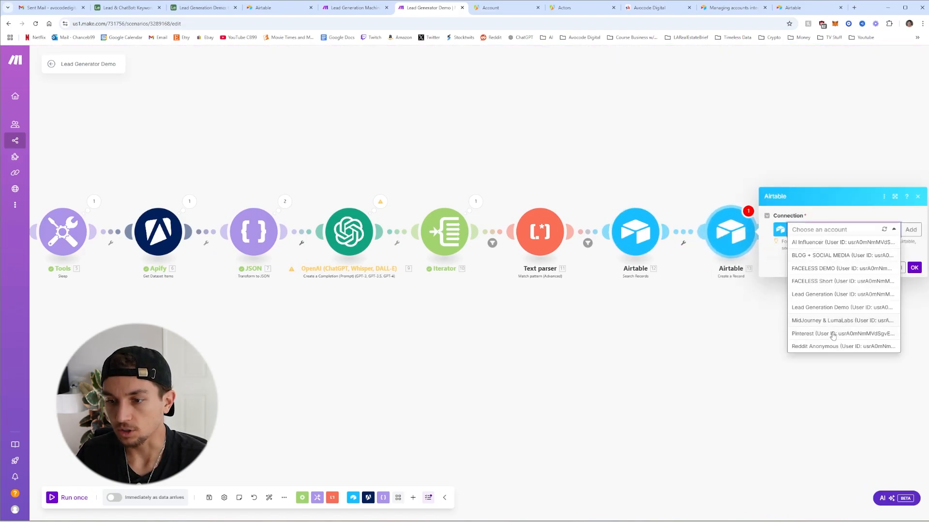
{"action": "left_click", "coordinate": [825, 308]}
Grant Make access to the Lead Generation Demo base in Airtable
{"action": "left_click", "coordinate": [763, 254]}
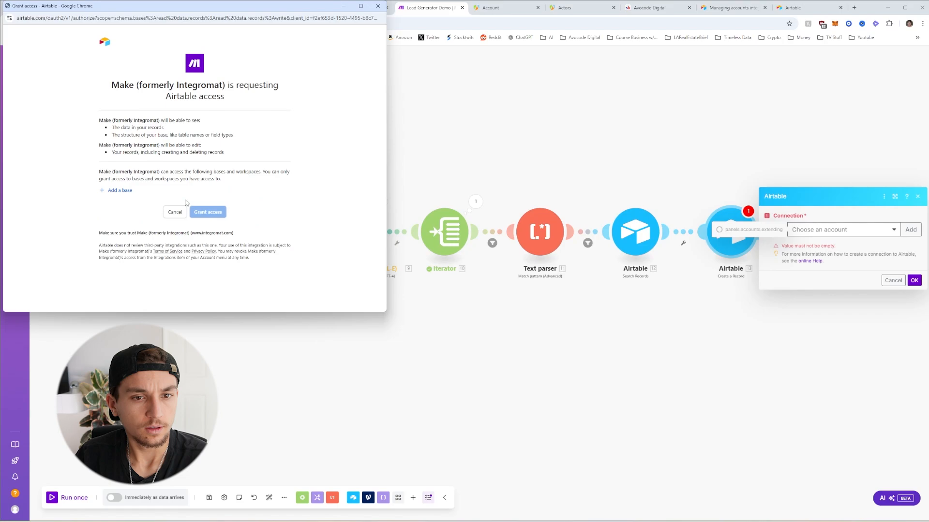
{"action": "left_click", "coordinate": [129, 192]}
{"action": "scroll", "coordinate": [142, 228], "scroll_direction": "down", "scroll_amount": 5}
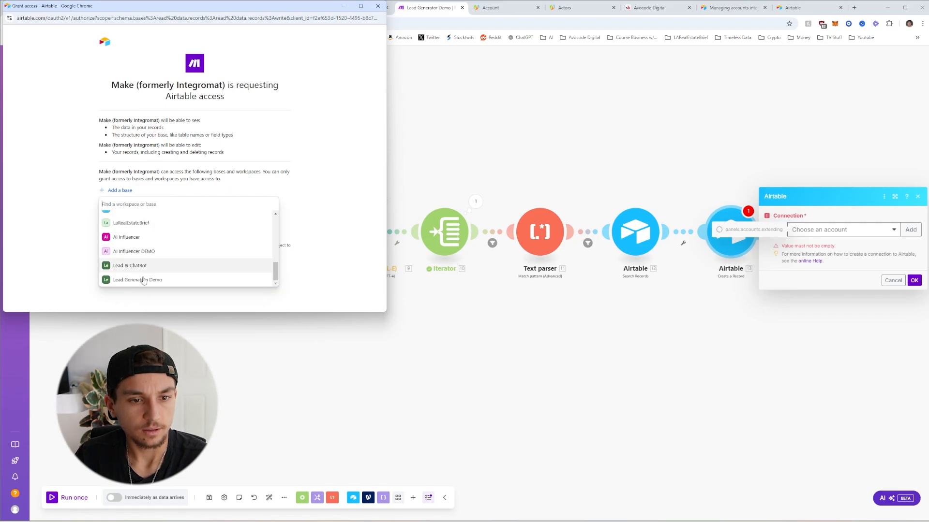
{"action": "left_click", "coordinate": [142, 279]}
{"action": "left_click", "coordinate": [217, 235]}
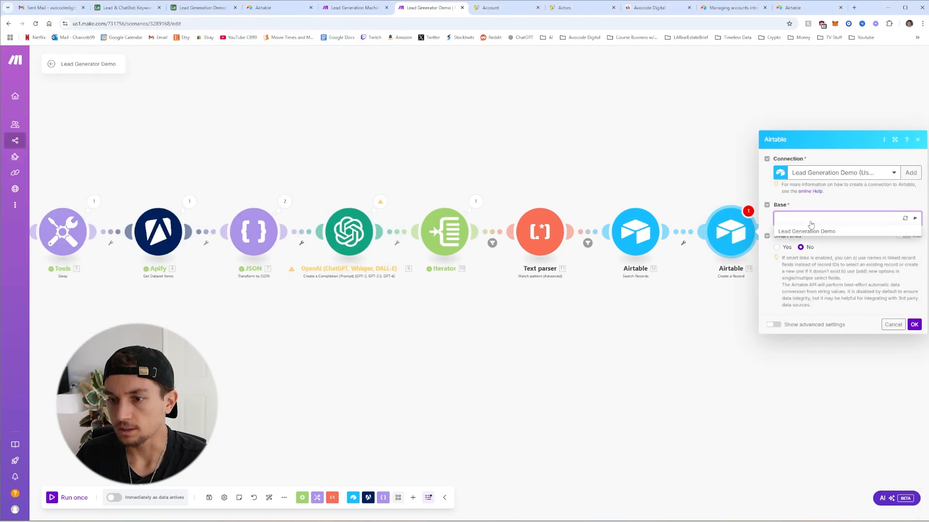
Target the Leads table in the Lead Generation Demo base
{"action": "left_click", "coordinate": [824, 235]}
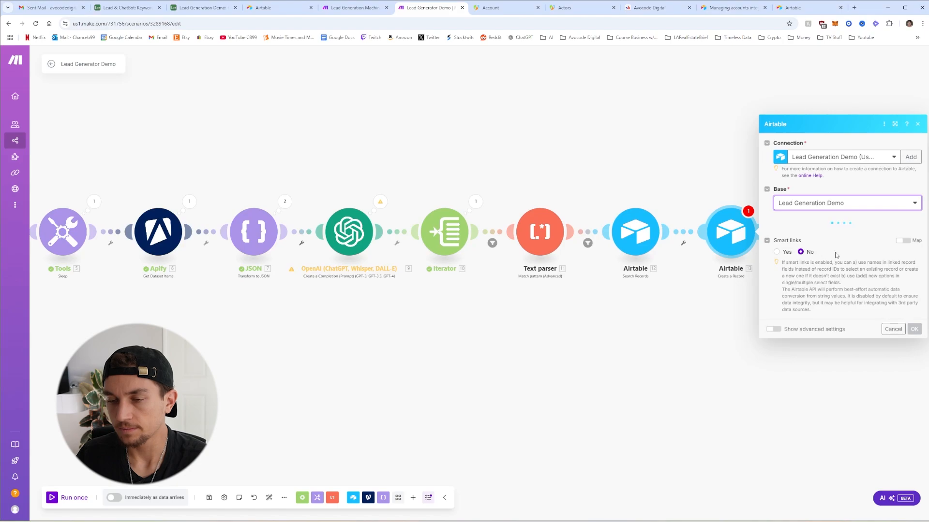
{"action": "left_click", "coordinate": [824, 236]}
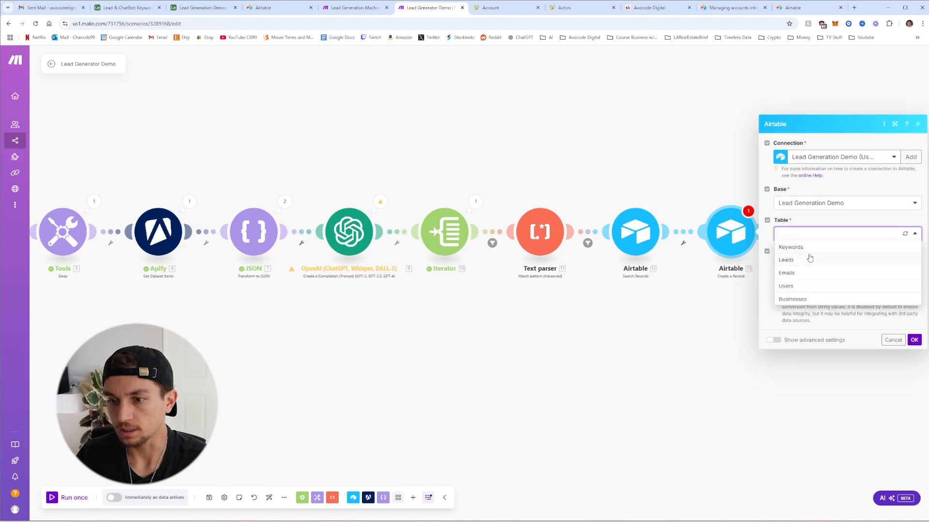
{"action": "left_click", "coordinate": [809, 258]}
{"action": "left_click", "coordinate": [807, 169]}
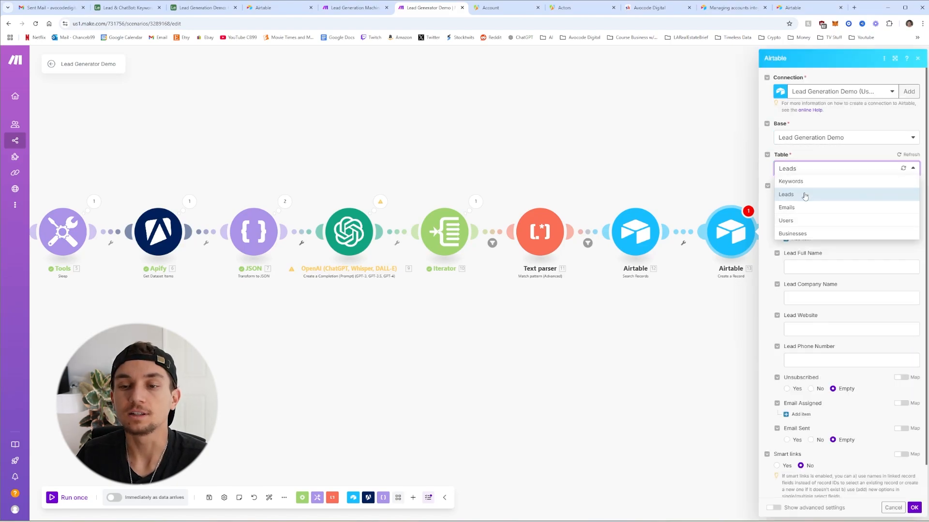
Map the iterator's email, the found keyword's ID and the lead's full name
{"action": "left_click", "coordinate": [805, 196]}
{"action": "left_click", "coordinate": [822, 211]}
{"action": "left_click", "coordinate": [675, 298]}
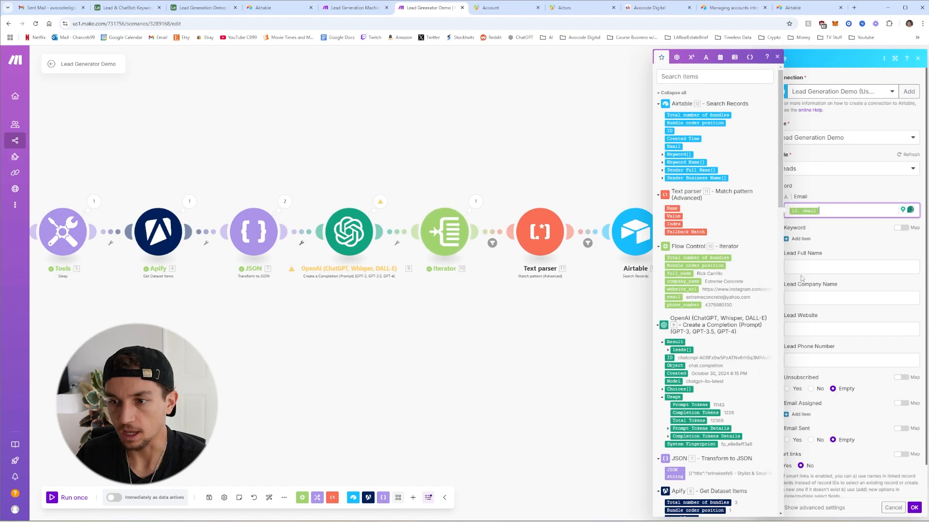
{"action": "left_click", "coordinate": [801, 239]}
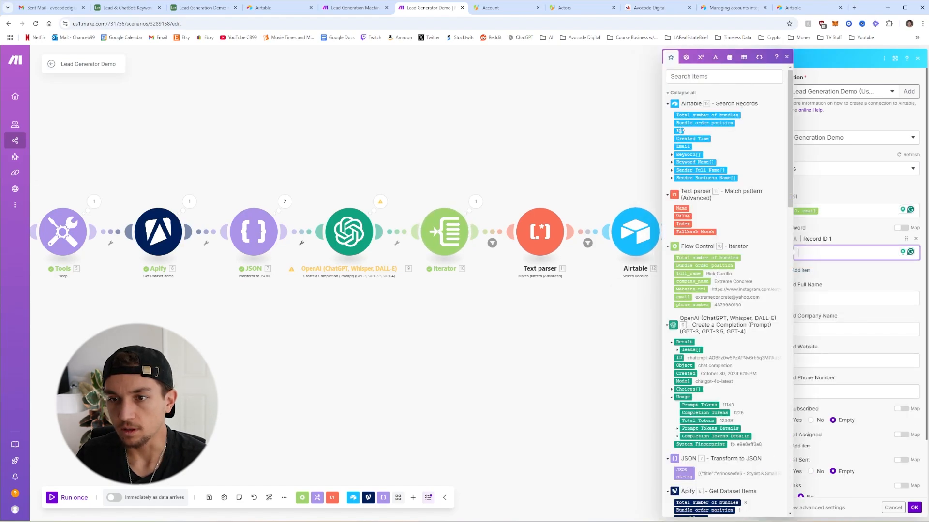
{"action": "scroll", "coordinate": [715, 364], "scroll_direction": "down", "scroll_amount": 15}
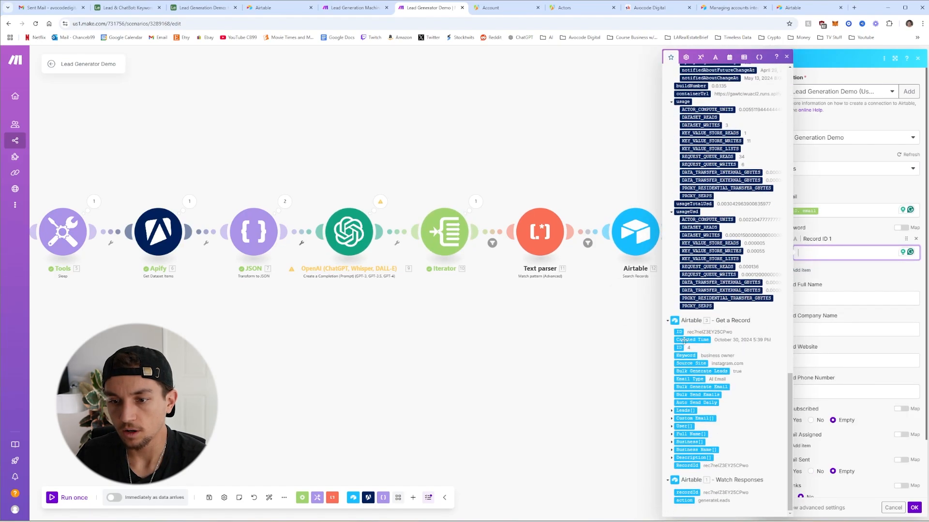
{"action": "left_click", "coordinate": [680, 332]}
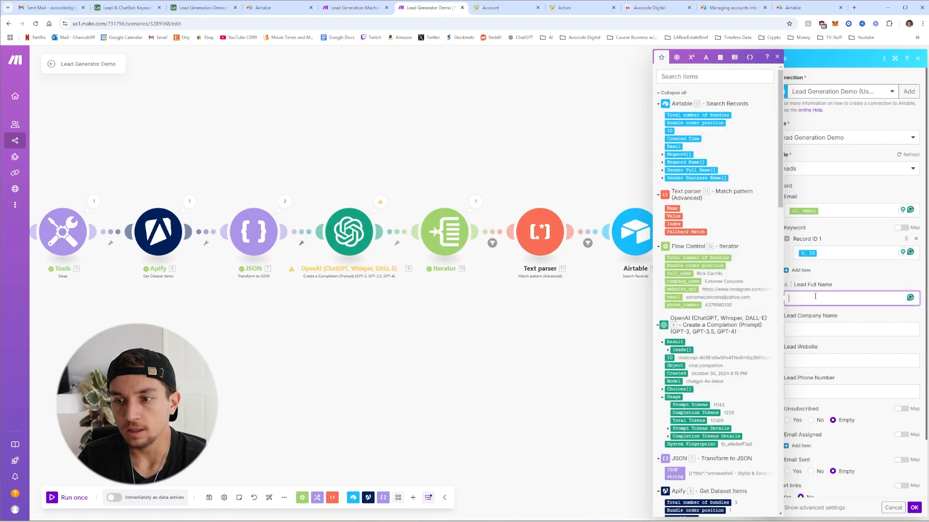
{"action": "left_click", "coordinate": [680, 273]}
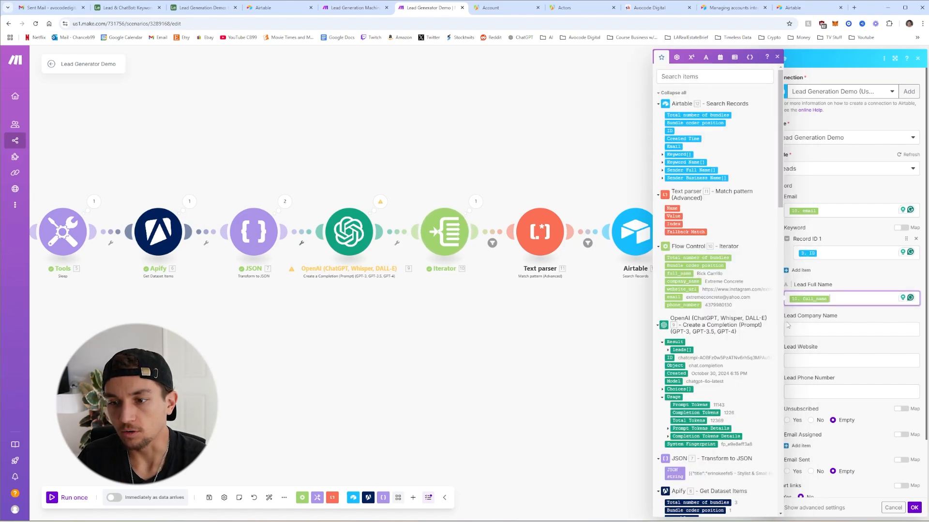
Map company name, website and phone number into their Lead fields and confirm
{"action": "left_click", "coordinate": [824, 329]}
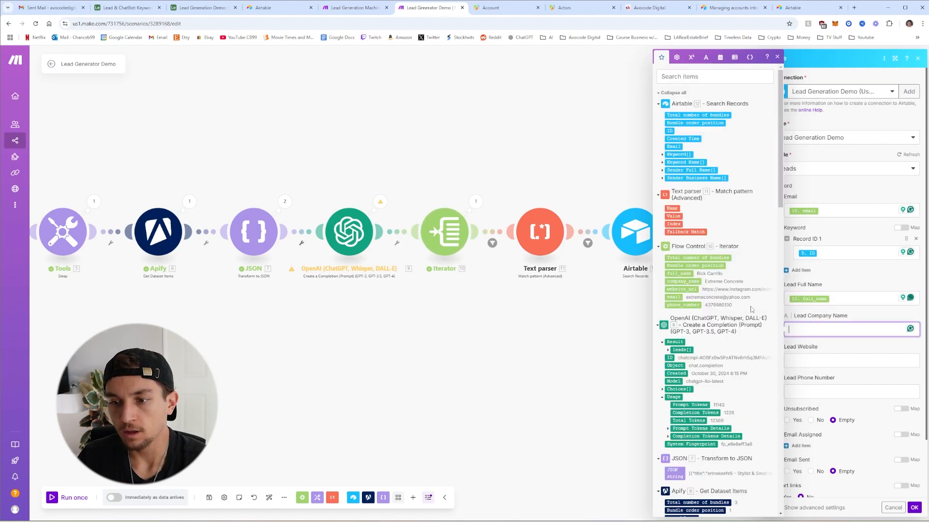
{"action": "left_click", "coordinate": [683, 281]}
{"action": "left_click", "coordinate": [823, 358]}
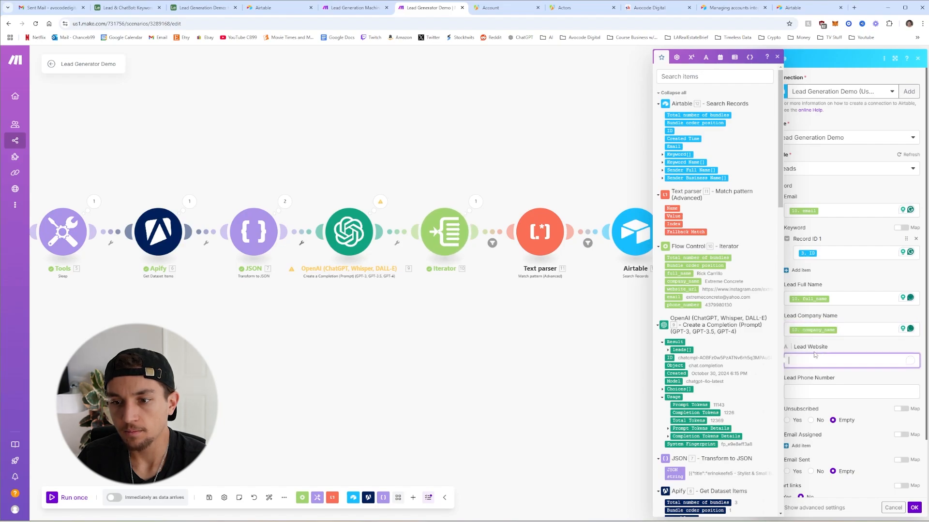
{"action": "left_click", "coordinate": [678, 289]}
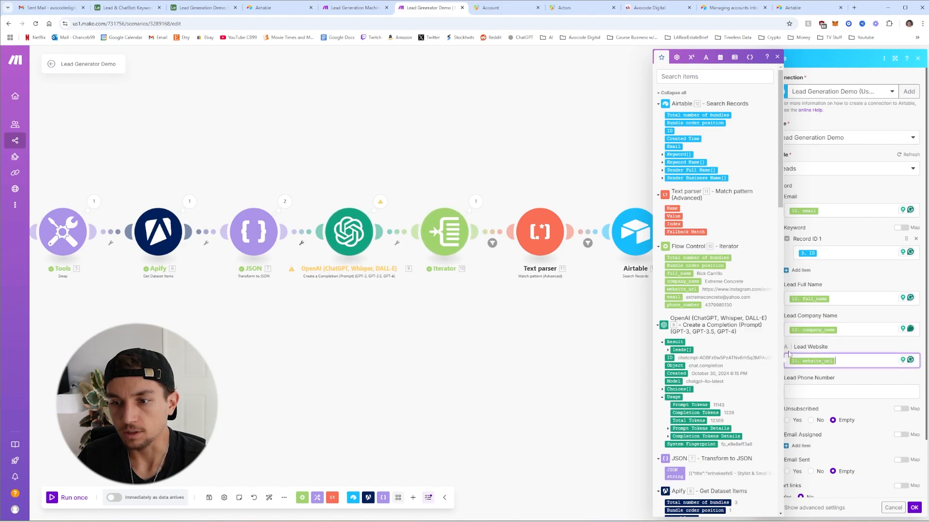
{"action": "left_click", "coordinate": [823, 390]}
{"action": "left_click", "coordinate": [683, 305]}
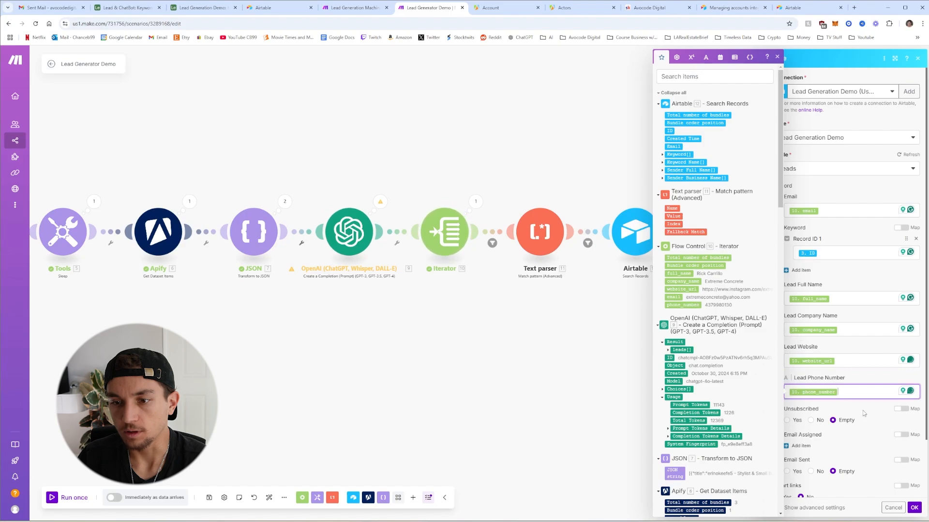
{"action": "left_click", "coordinate": [834, 410]}
{"action": "scroll", "coordinate": [817, 401], "scroll_direction": "down", "scroll_amount": 2}
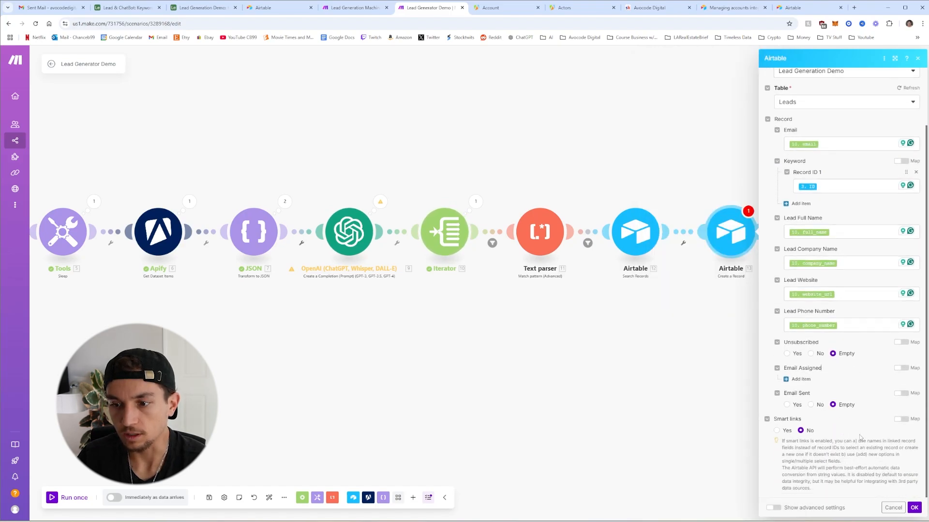
{"action": "left_click", "coordinate": [913, 507]}
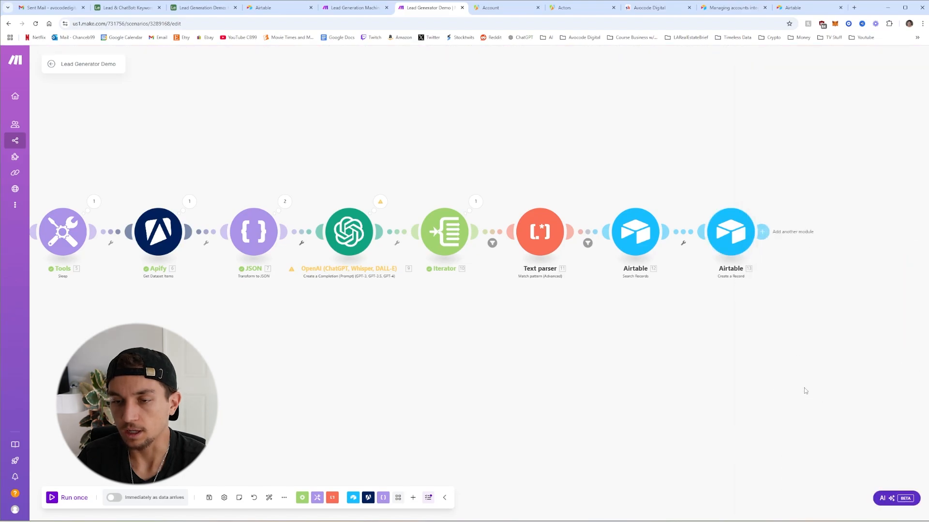
Filter the search–create link to pass only when total number of bundles equals 0
{"action": "left_click", "coordinate": [682, 238]}
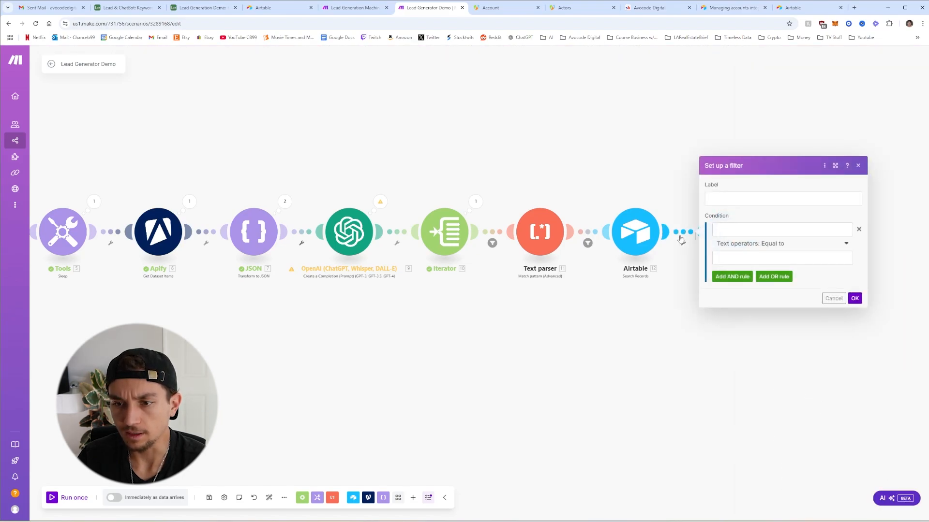
{"action": "left_click", "coordinate": [747, 234]}
{"action": "left_click", "coordinate": [627, 115]}
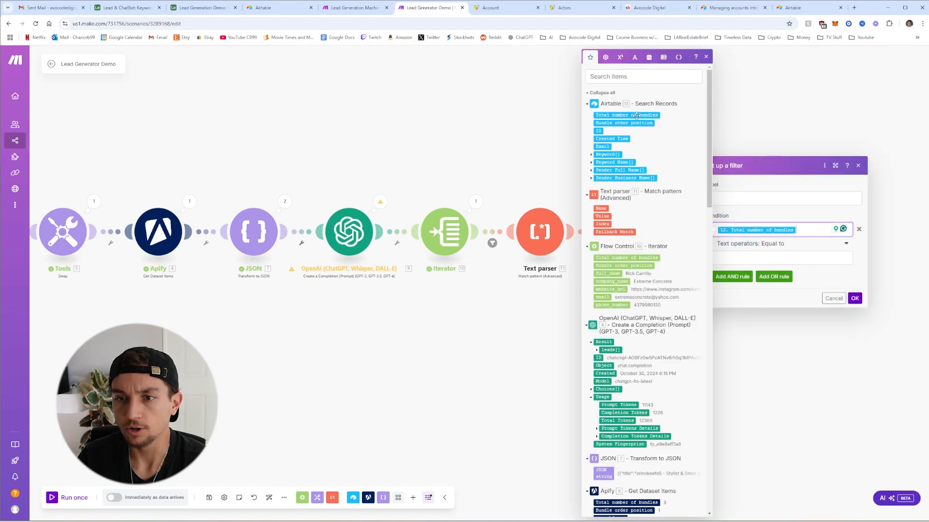
{"action": "left_click", "coordinate": [750, 248]}
{"action": "scroll", "coordinate": [751, 287], "scroll_direction": "down", "scroll_amount": 7}
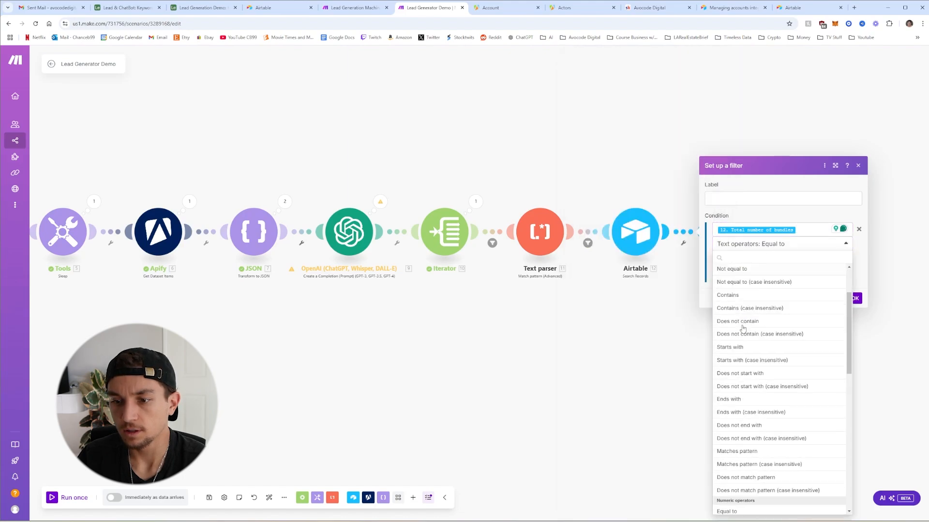
{"action": "left_click", "coordinate": [730, 320]}
{"action": "left_click", "coordinate": [745, 259]}
{"action": "type", "text": "0"}
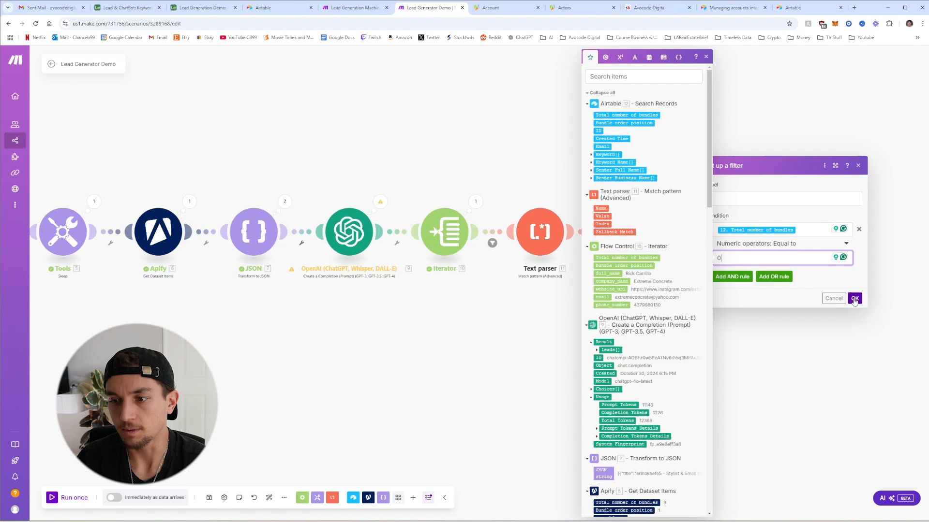
{"action": "left_click", "coordinate": [855, 298]}
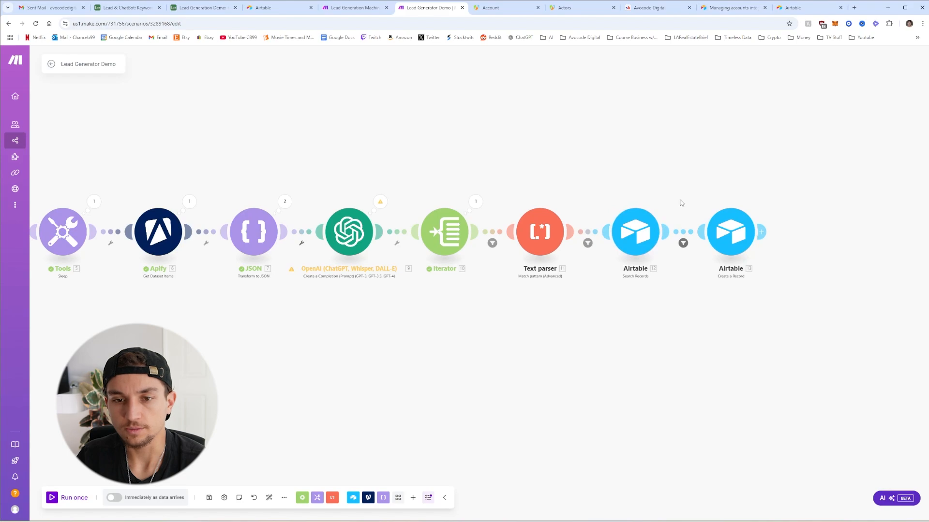
Zoom out the canvas and switch over to the Airtable Generate Leads automation
{"action": "scroll", "coordinate": [510, 398], "scroll_direction": "down", "scroll_amount": 3}
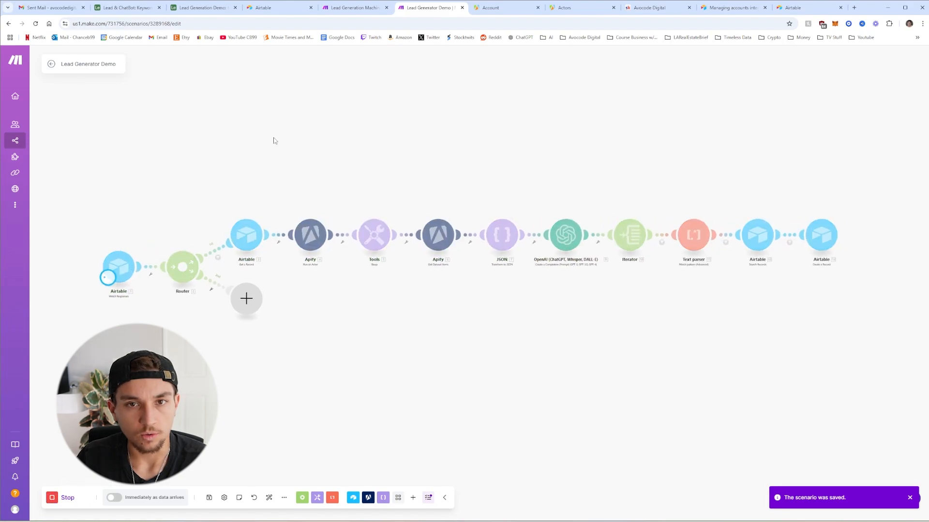
{"action": "left_click", "coordinate": [351, 9]}
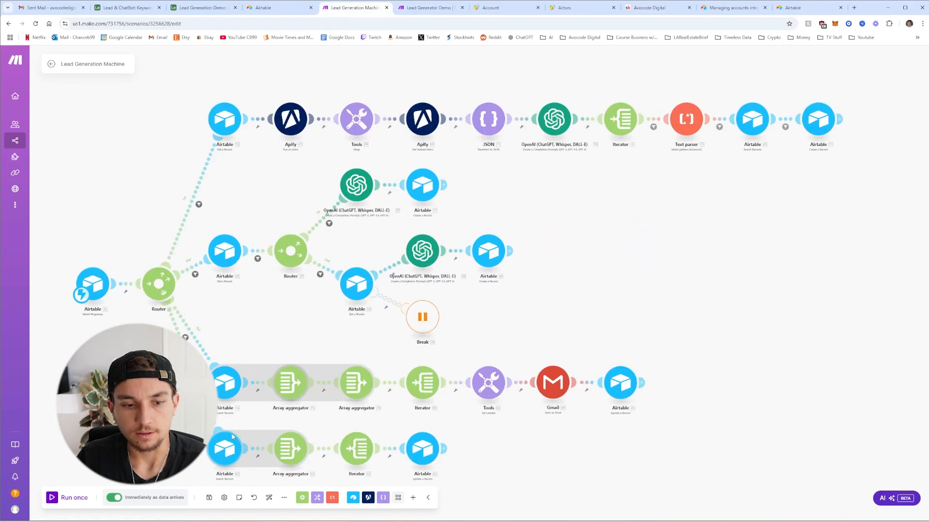
{"action": "left_click", "coordinate": [202, 9]}
Test the script step, then check the 44 operations on Make's create-record module
{"action": "left_click", "coordinate": [894, 352]}
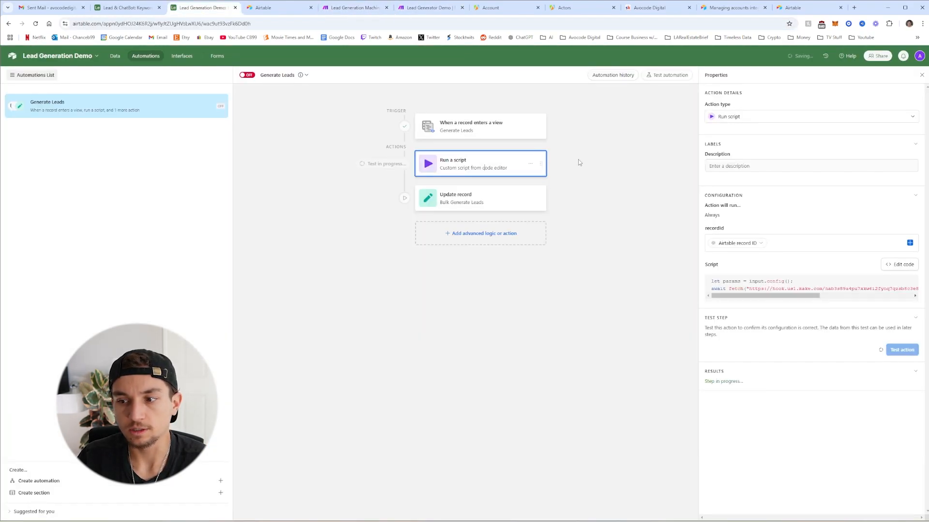
{"action": "left_click", "coordinate": [426, 8]}
{"action": "left_click", "coordinate": [455, 174]}
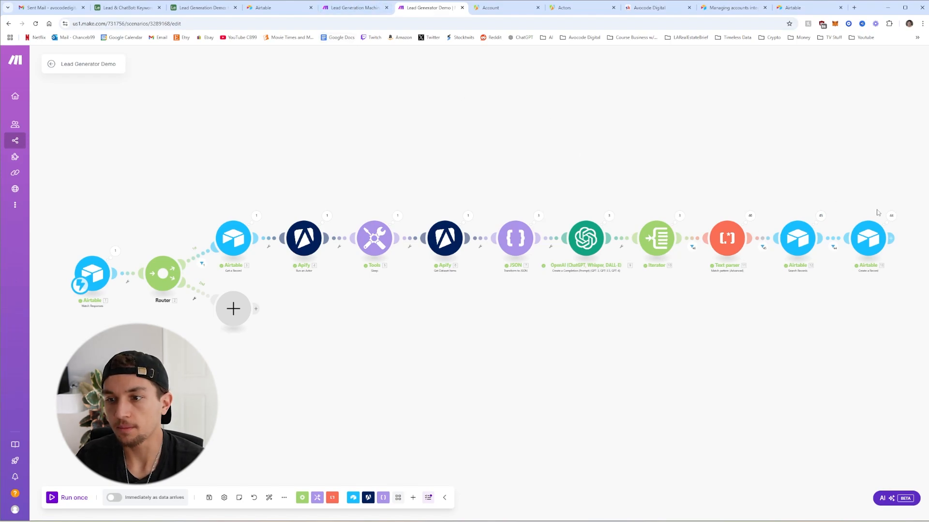
{"action": "left_click", "coordinate": [892, 215]}
{"action": "scroll", "coordinate": [822, 169], "scroll_direction": "down", "scroll_amount": 3}
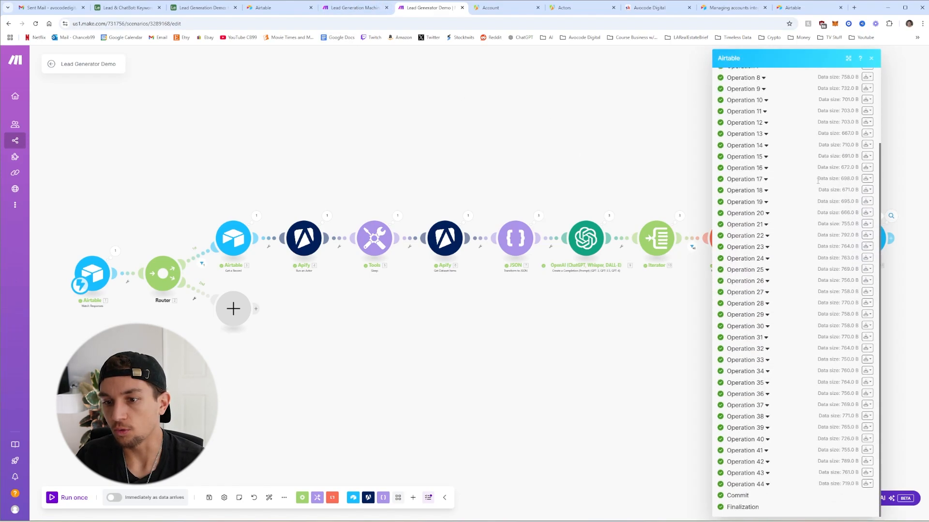
{"action": "left_click", "coordinate": [594, 144]}
Open the Leads table in the Airtable base's data
{"action": "left_click", "coordinate": [202, 7]}
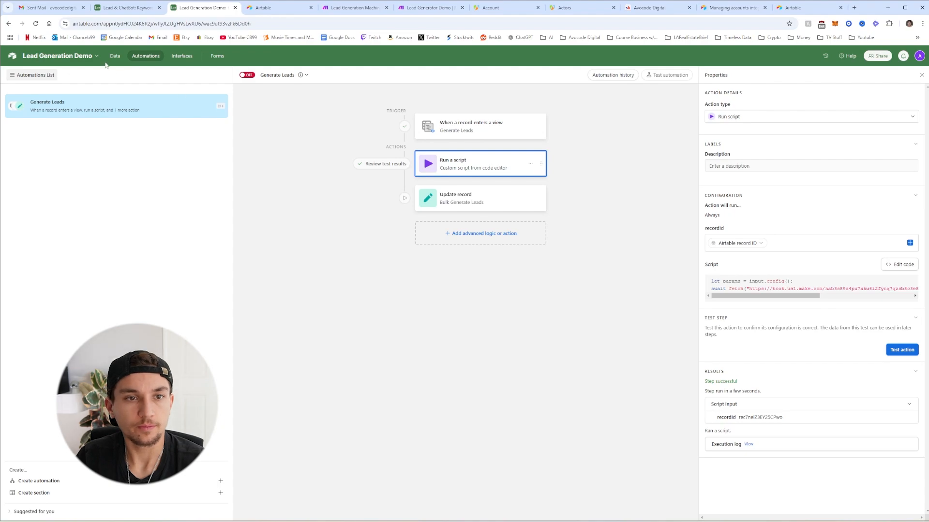
{"action": "left_click", "coordinate": [114, 56]}
{"action": "left_click", "coordinate": [54, 75]}
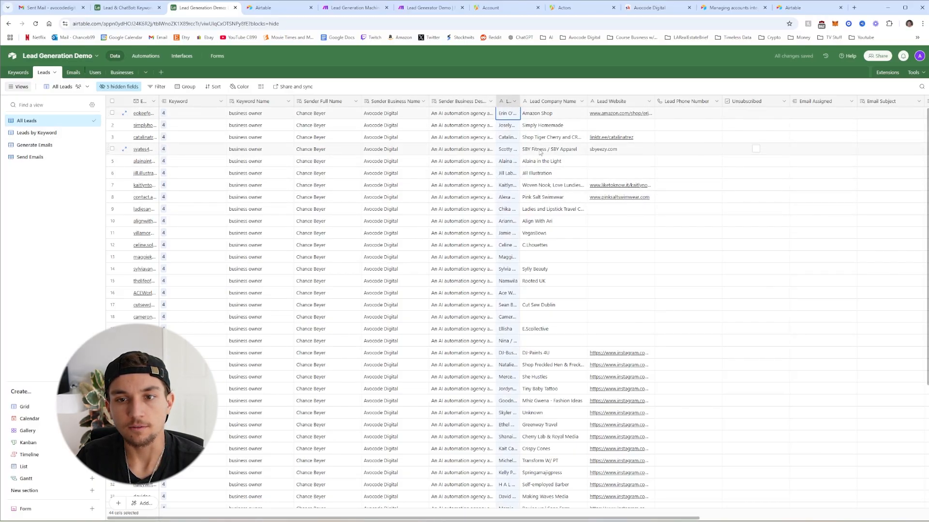
{"action": "left_click", "coordinate": [540, 153]}
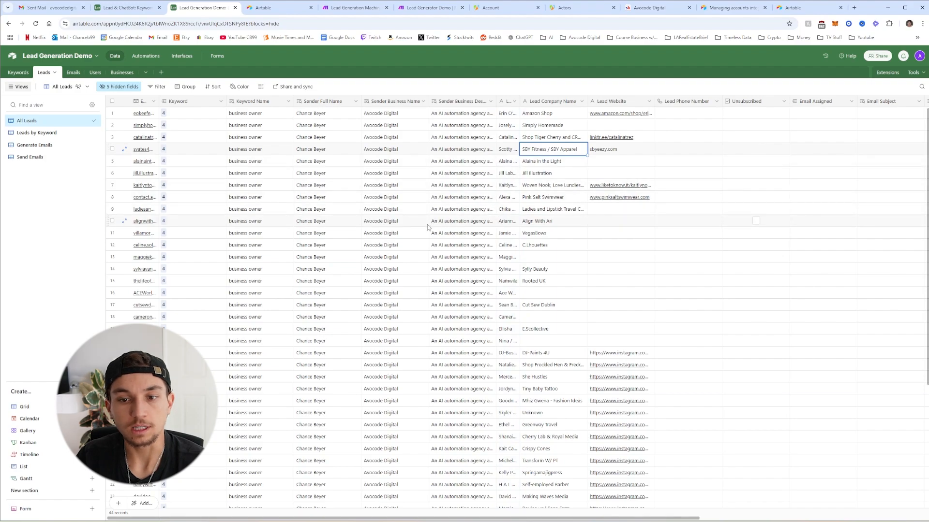
{"action": "scroll", "coordinate": [397, 223], "scroll_direction": "down", "scroll_amount": 5}
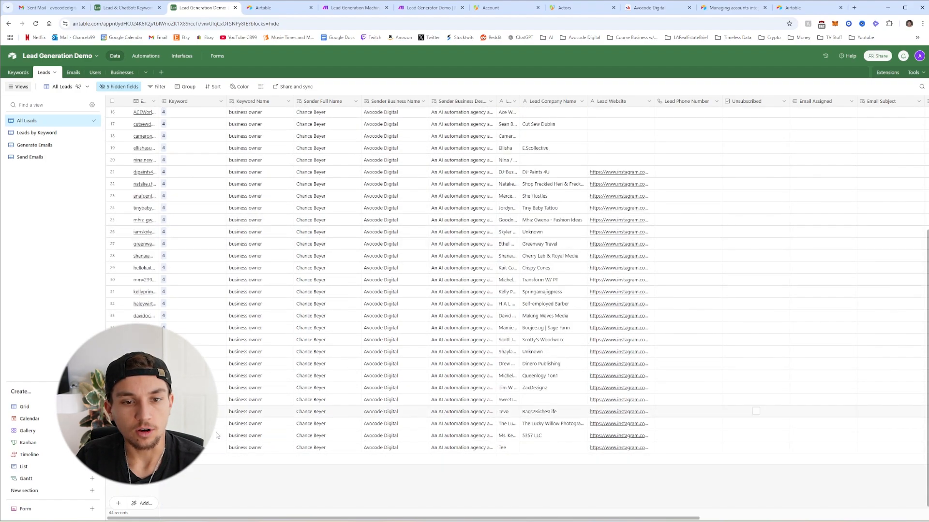
{"action": "scroll", "coordinate": [518, 309], "scroll_direction": "up", "scroll_amount": 5}
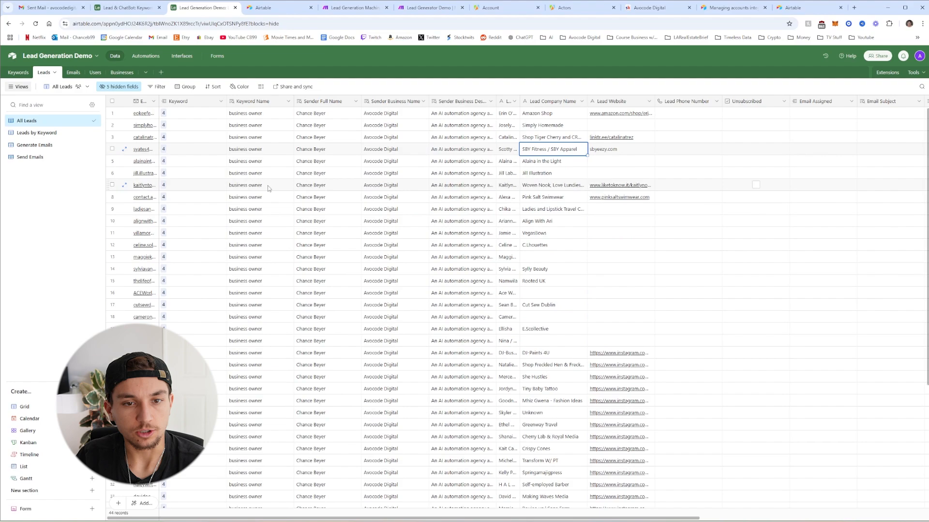
{"action": "scroll", "coordinate": [342, 166], "scroll_direction": "down", "scroll_amount": 4}
{"action": "scroll", "coordinate": [334, 158], "scroll_direction": "up", "scroll_amount": 4}
{"action": "scroll", "coordinate": [258, 120], "scroll_direction": "down", "scroll_amount": 5}
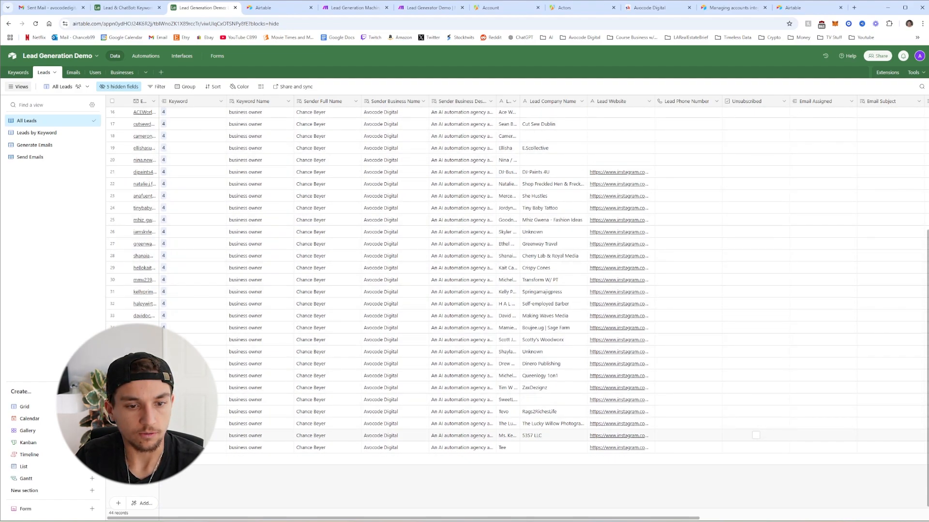
{"action": "scroll", "coordinate": [513, 133], "scroll_direction": "up", "scroll_amount": 5}
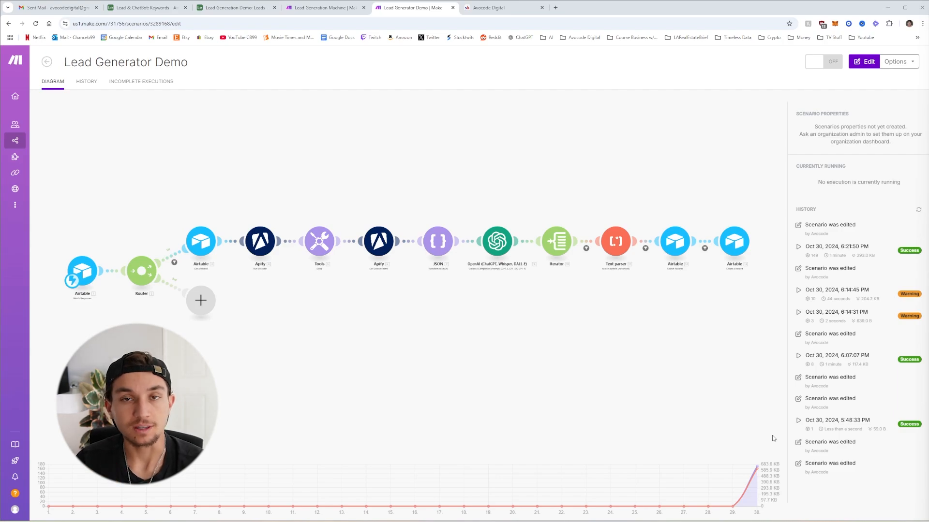
Duplicate the Generate Leads automation and rename the copy to Generate Emails
{"action": "left_click", "coordinate": [235, 7]}
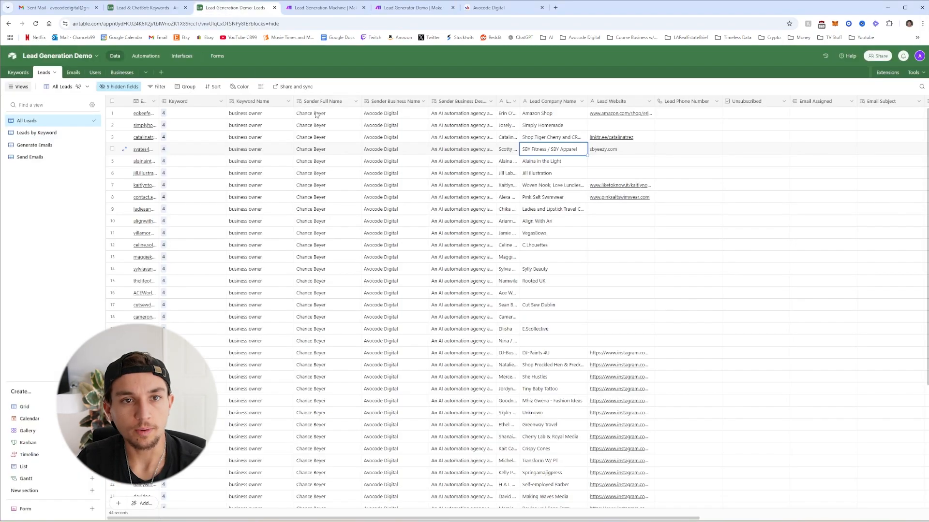
{"action": "left_click", "coordinate": [145, 56]}
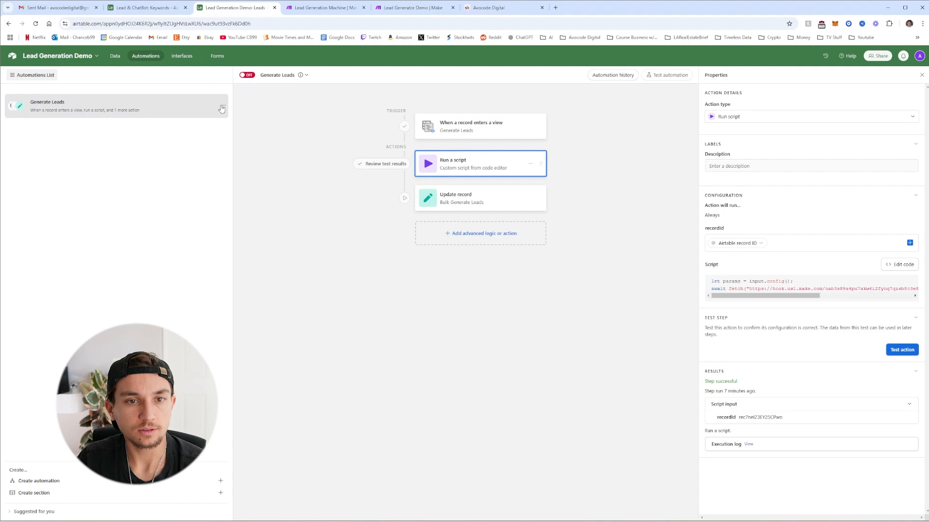
{"action": "left_click", "coordinate": [223, 105]}
{"action": "left_click", "coordinate": [168, 137]}
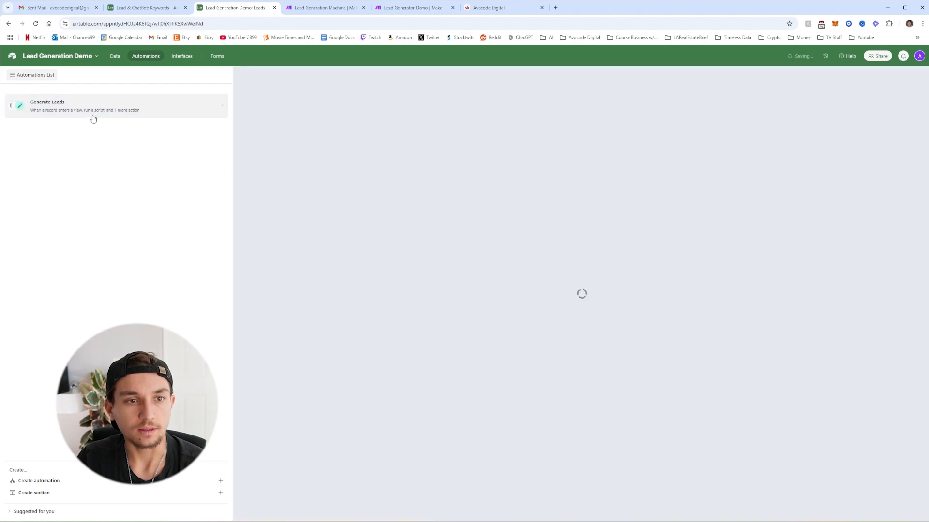
{"action": "left_click", "coordinate": [217, 129]}
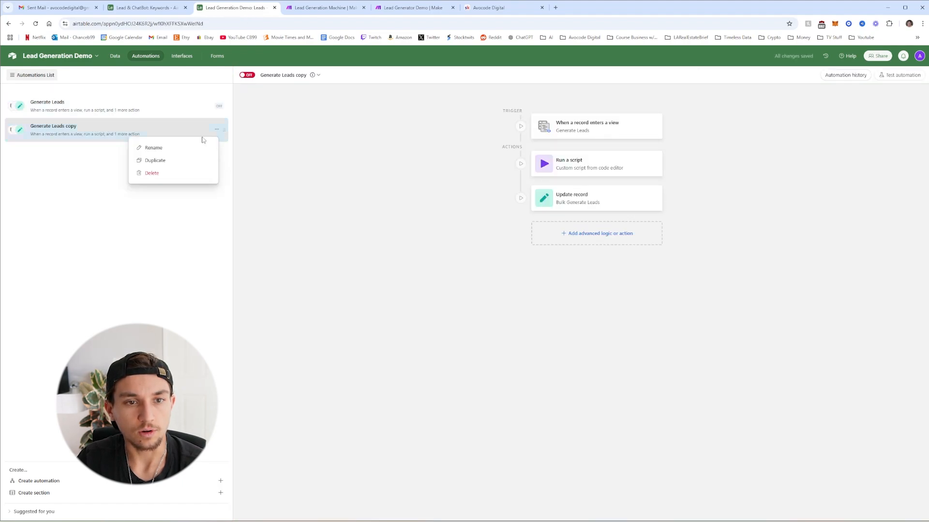
{"action": "left_click", "coordinate": [153, 147]}
{"action": "left_click", "coordinate": [110, 128]}
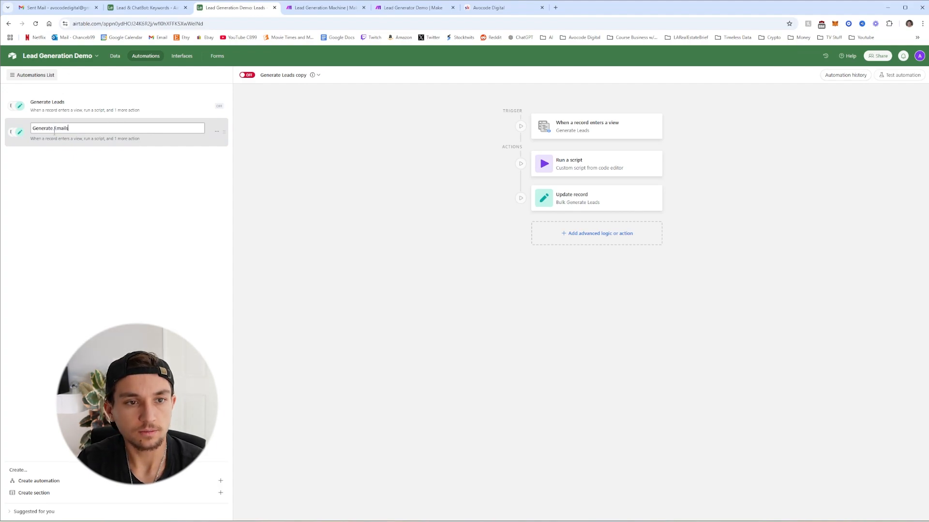
{"action": "key", "text": "Return"}
Set the trigger to the Leads table's Generate Emails view
{"action": "left_click", "coordinate": [564, 127]}
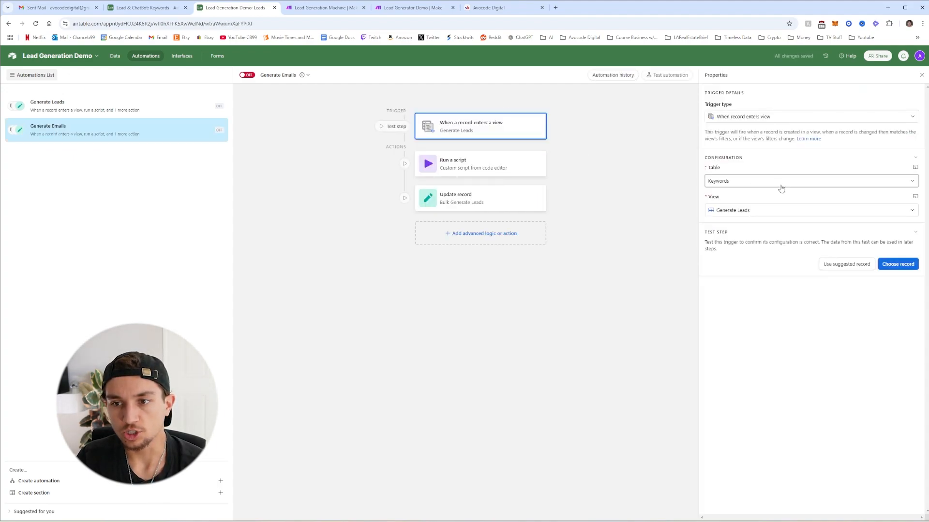
{"action": "left_click", "coordinate": [761, 184]}
{"action": "left_click", "coordinate": [738, 225]}
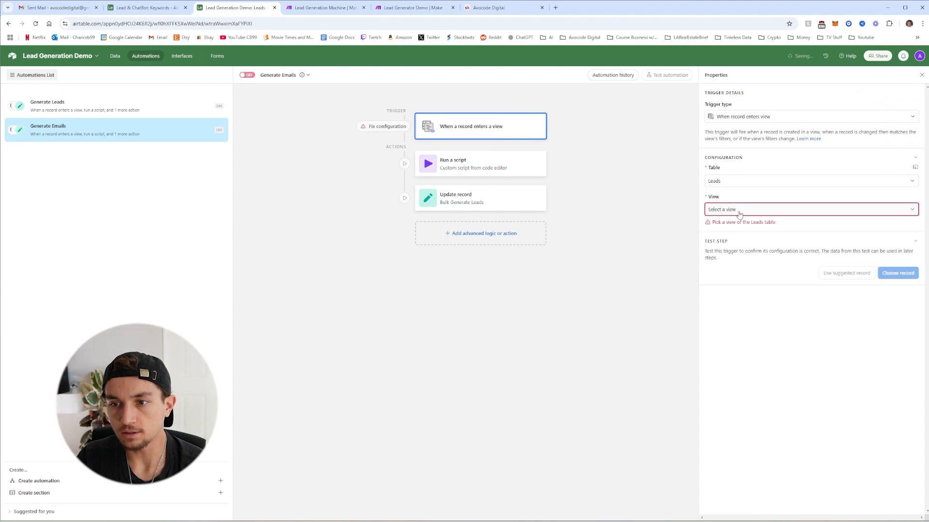
{"action": "left_click", "coordinate": [736, 210]}
{"action": "left_click", "coordinate": [734, 262]}
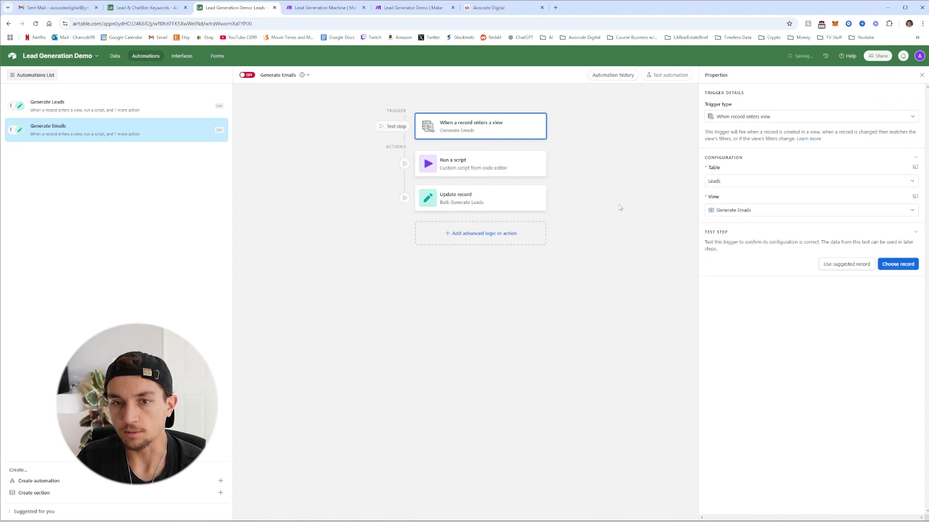
{"action": "left_click", "coordinate": [479, 171]}
Change the script's action from generateLeads to generateEmails and finish editing
{"action": "left_click", "coordinate": [898, 270]}
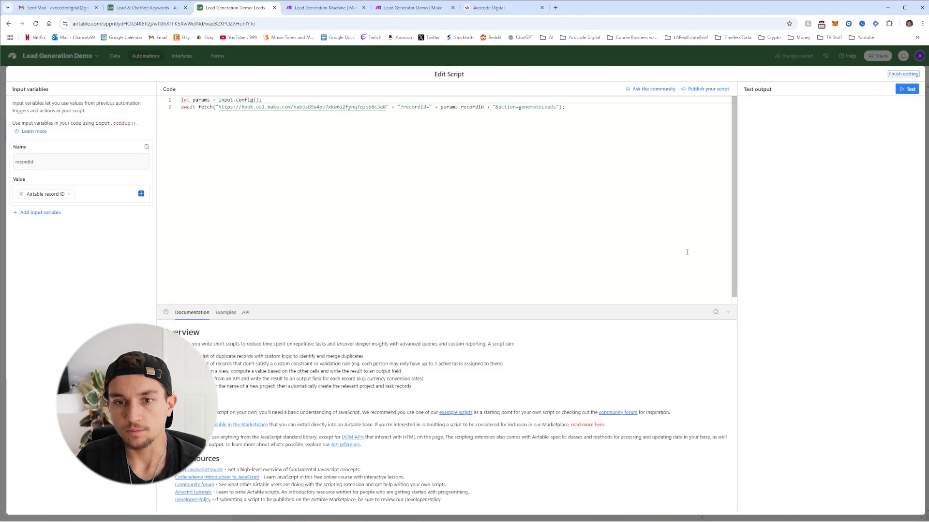
{"action": "double_click", "coordinate": [542, 107]}
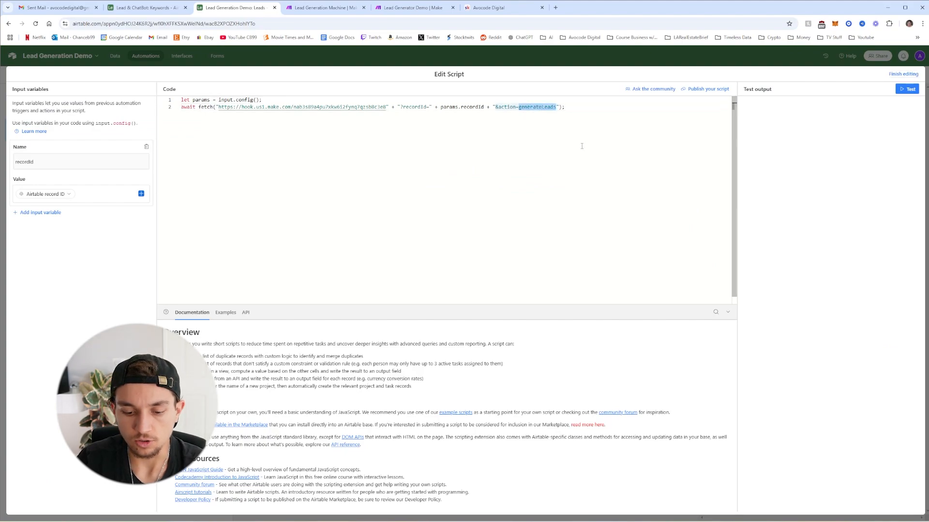
{"action": "type", "text": "Gen"}
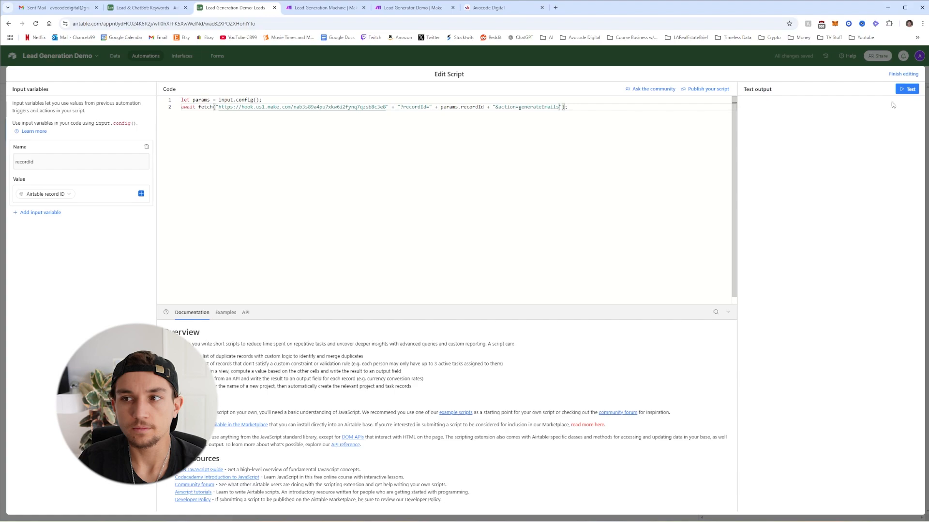
{"action": "left_click", "coordinate": [903, 73]}
Delete the Update record step from the automation
{"action": "left_click", "coordinate": [477, 207]}
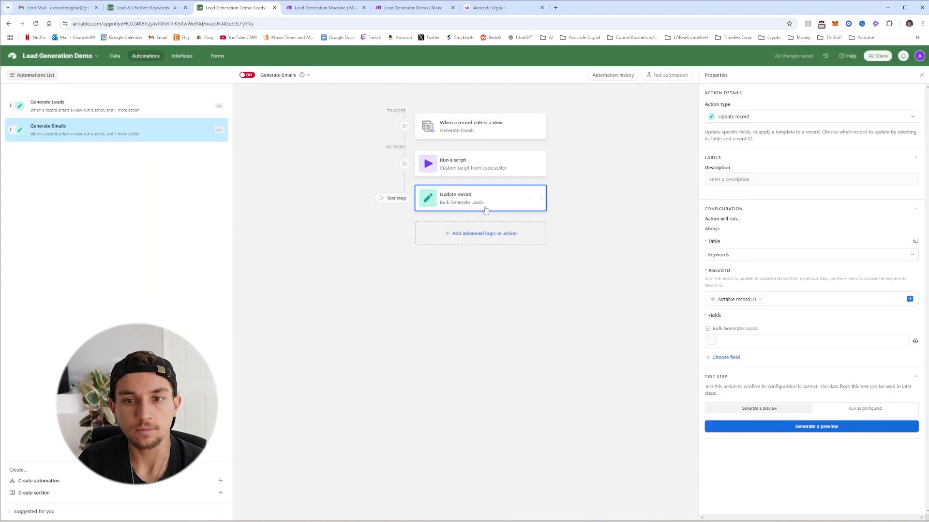
{"action": "left_click", "coordinate": [530, 198]}
{"action": "left_click", "coordinate": [546, 221]}
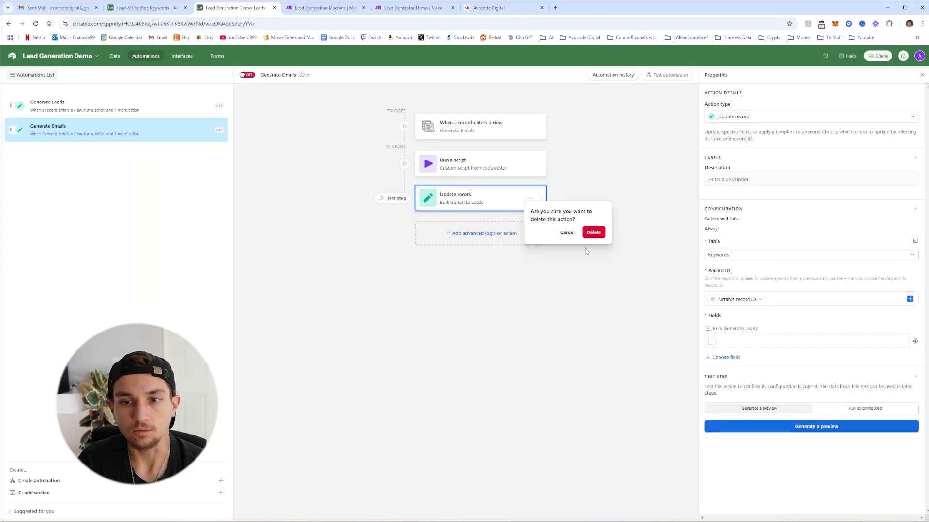
{"action": "left_click", "coordinate": [594, 233]}
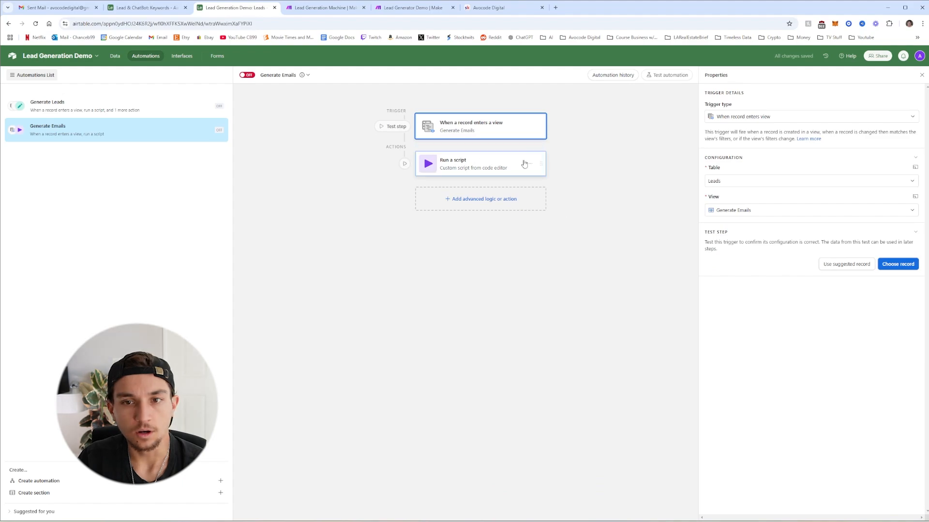
{"action": "left_click", "coordinate": [898, 264]}
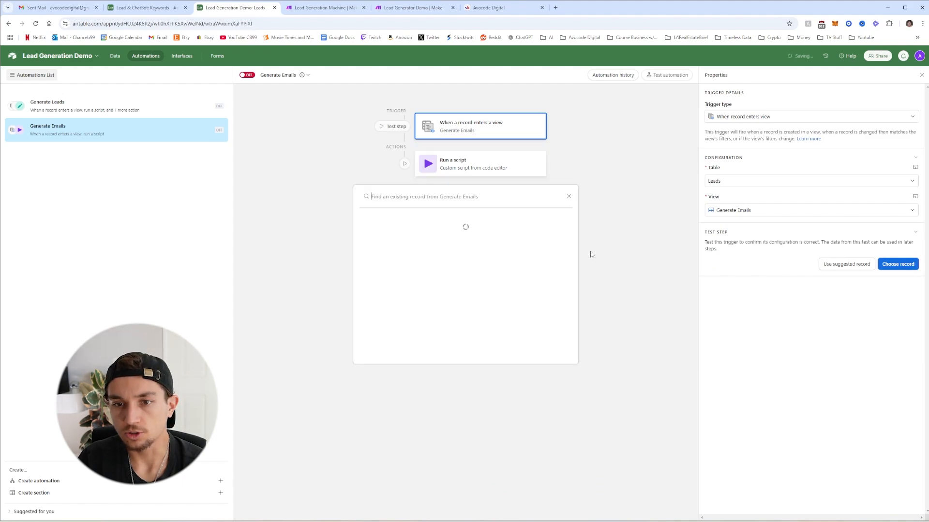
{"action": "left_click", "coordinate": [569, 198]}
Look over the Emails and Keywords tables, the test record picker and the view filter
{"action": "left_click", "coordinate": [114, 56]}
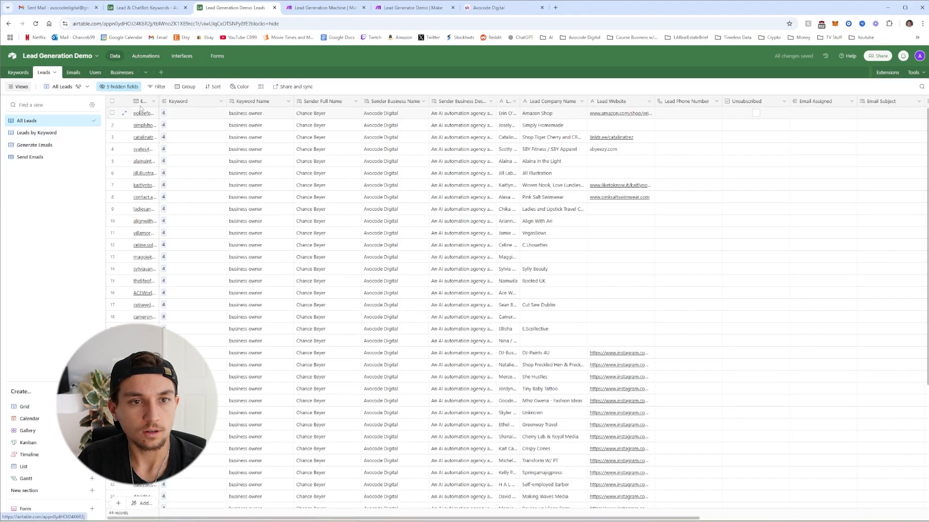
{"action": "left_click", "coordinate": [70, 74]}
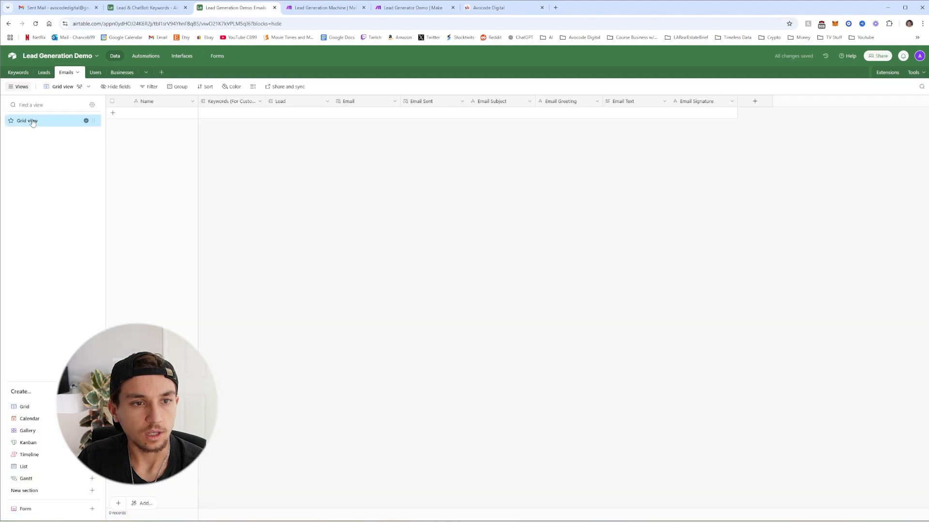
{"action": "left_click", "coordinate": [18, 72]}
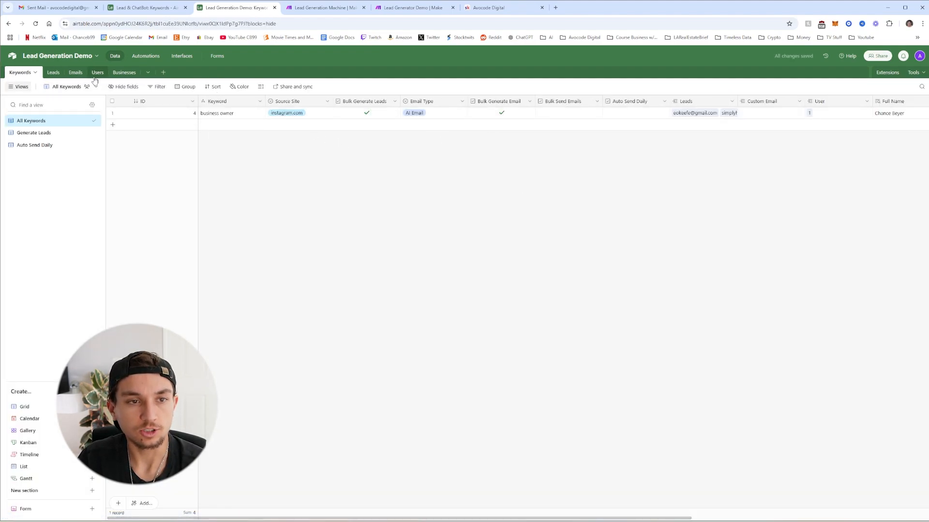
{"action": "left_click", "coordinate": [146, 56]}
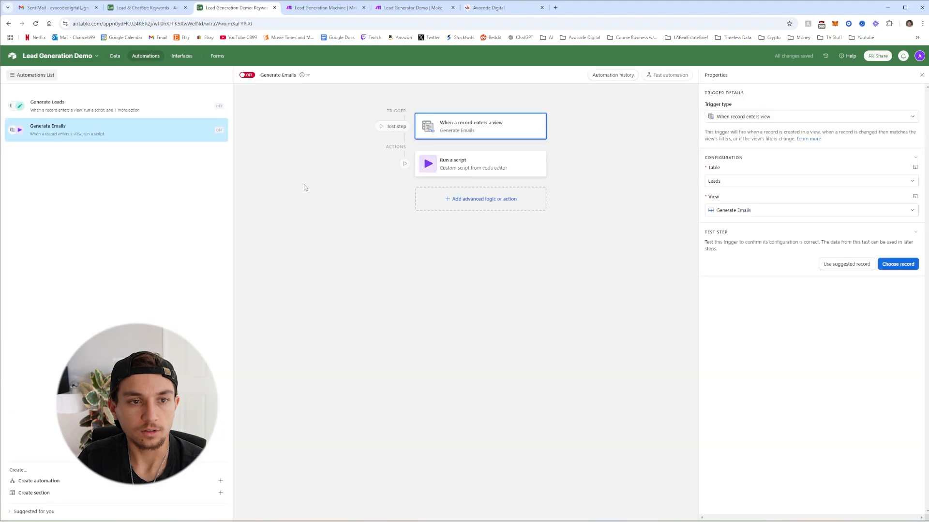
{"action": "left_click", "coordinate": [903, 265]}
{"action": "left_click", "coordinate": [569, 197]}
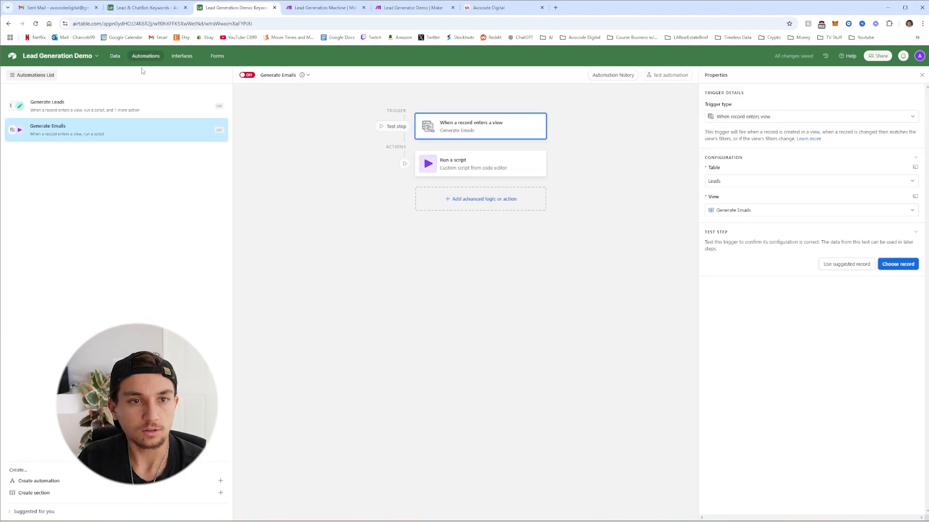
{"action": "left_click", "coordinate": [115, 56]}
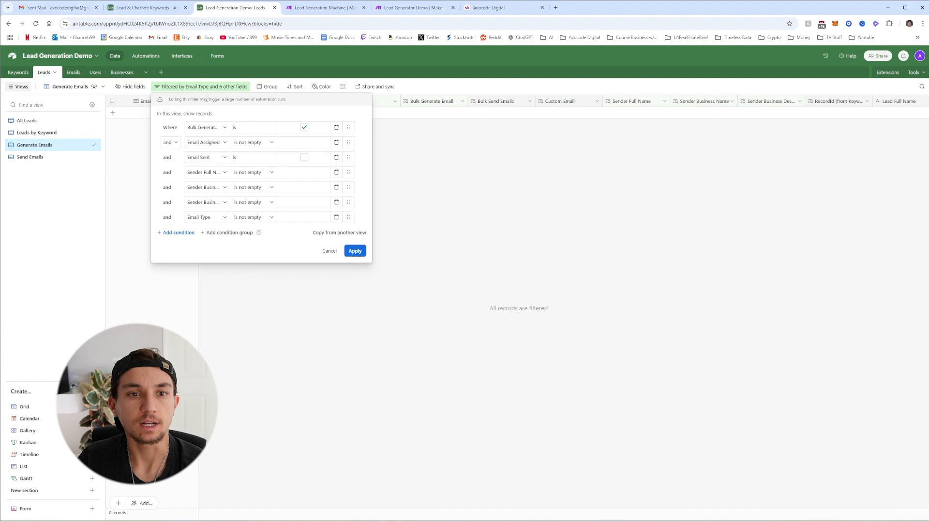
{"action": "left_click", "coordinate": [147, 174]}
{"action": "left_click", "coordinate": [47, 75]}
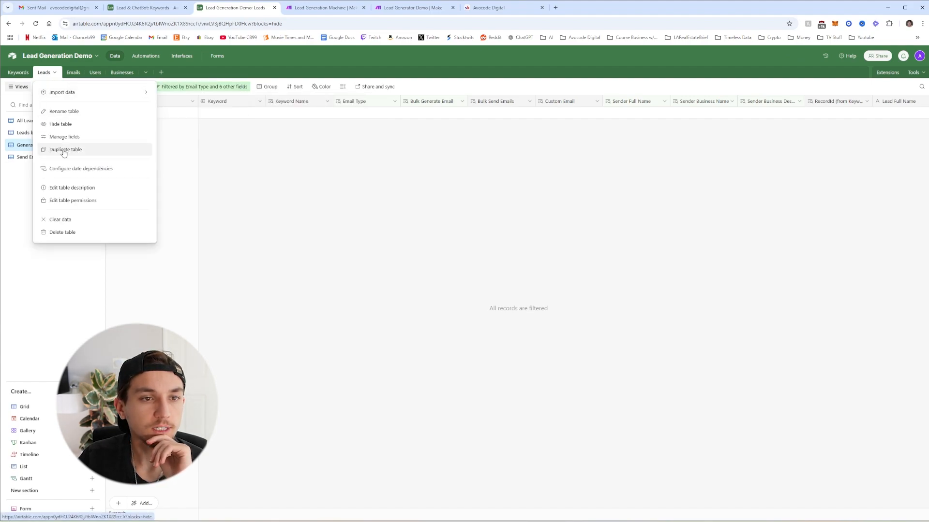
{"action": "left_click", "coordinate": [168, 166]}
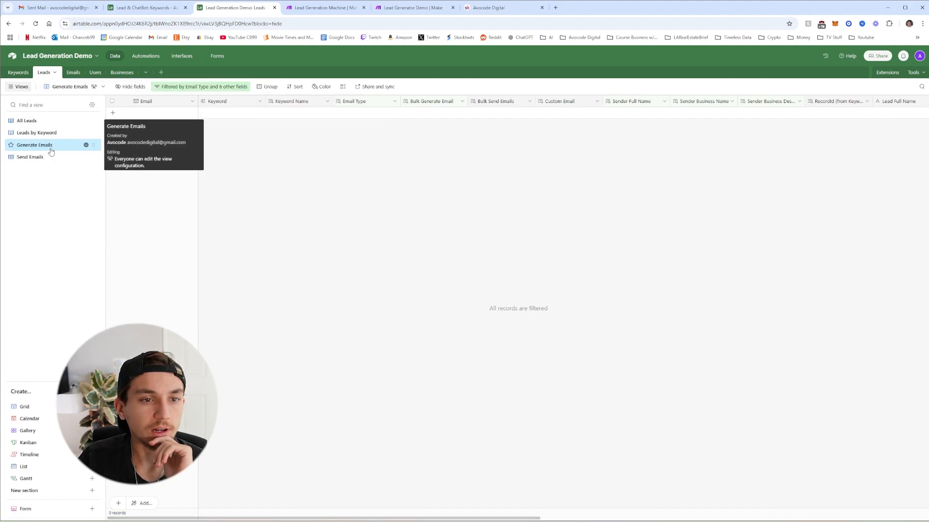
Change the Generate Emails view filter so Email Assigned is empty, and apply it
{"action": "left_click", "coordinate": [163, 91]}
{"action": "left_click", "coordinate": [250, 144]}
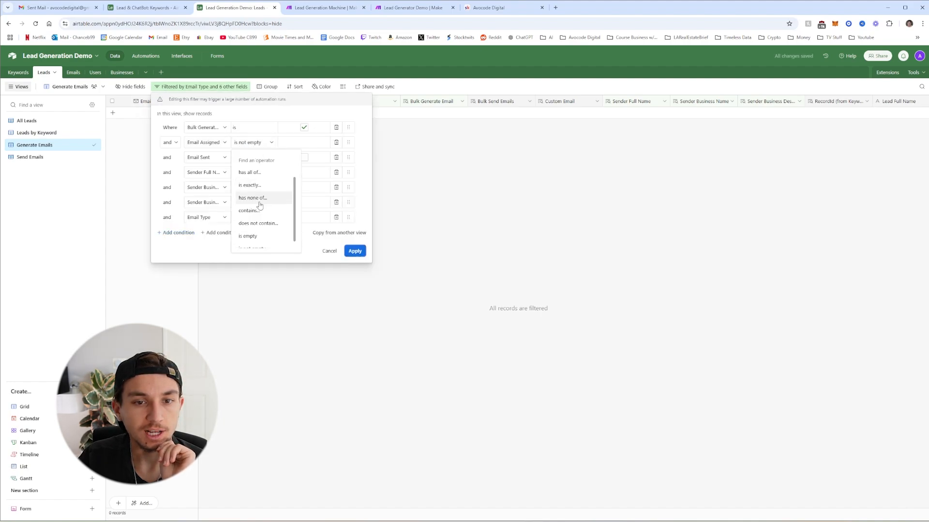
{"action": "left_click", "coordinate": [249, 236]}
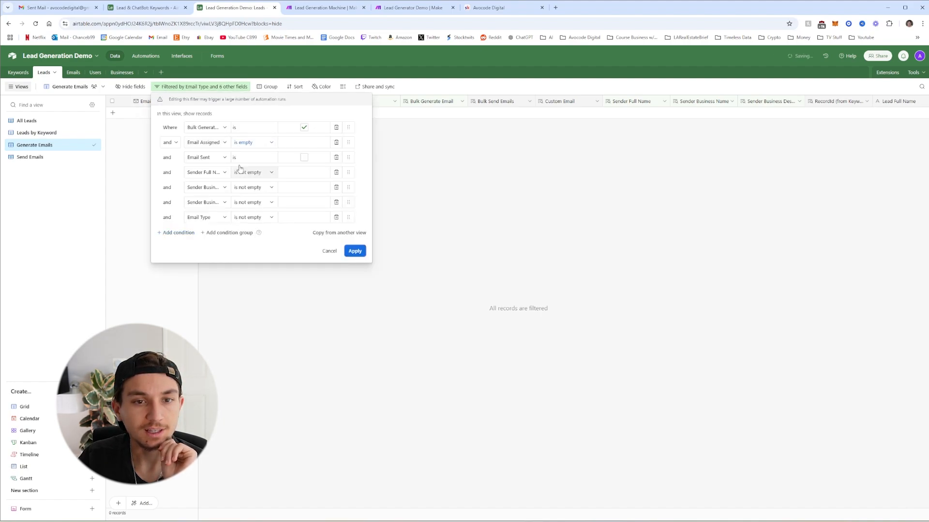
{"action": "left_click", "coordinate": [354, 252]}
{"action": "left_click", "coordinate": [526, 321]}
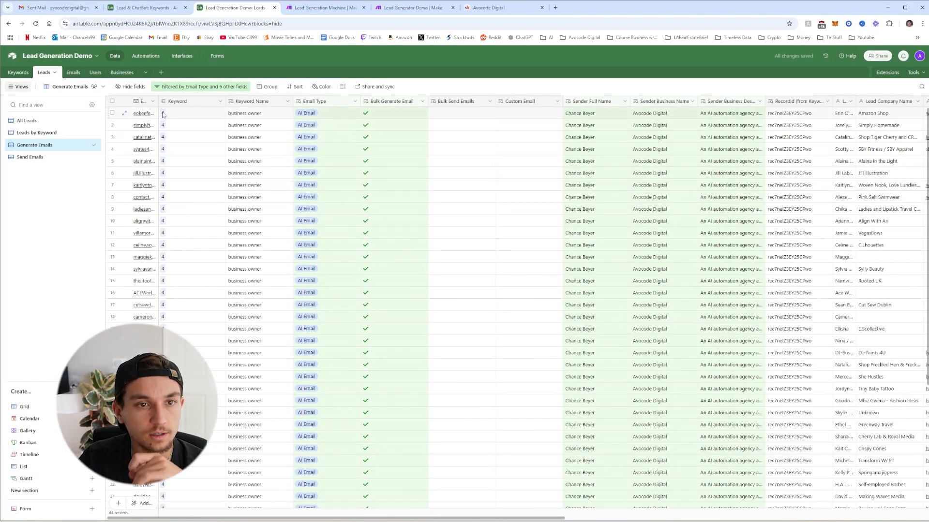
Test the Generate Emails trigger with the first lead record
{"action": "left_click", "coordinate": [146, 56]}
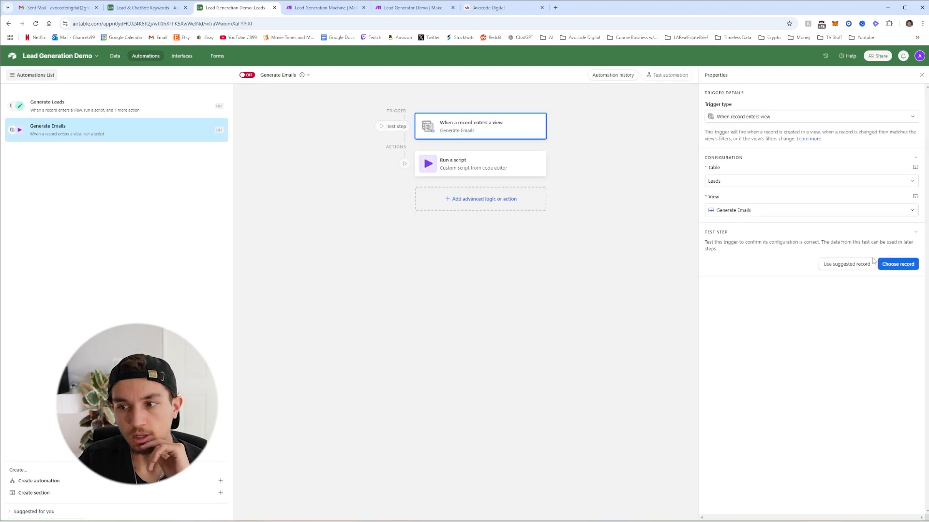
{"action": "left_click", "coordinate": [884, 264]}
{"action": "left_click", "coordinate": [464, 232]}
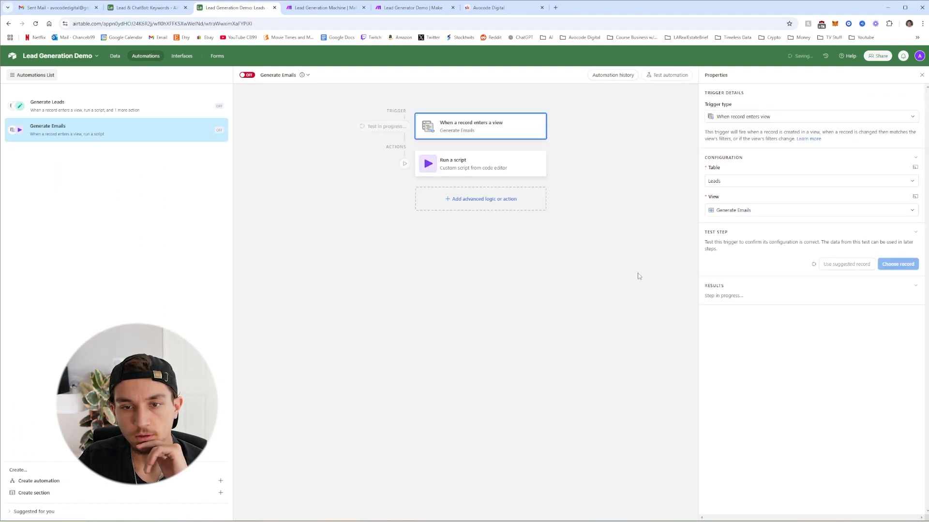
Filter the router's second route to pass only when 1. action equals generateEmails
{"action": "left_click", "coordinate": [408, 9]}
{"action": "left_click", "coordinate": [262, 257]}
{"action": "left_click", "coordinate": [338, 269]}
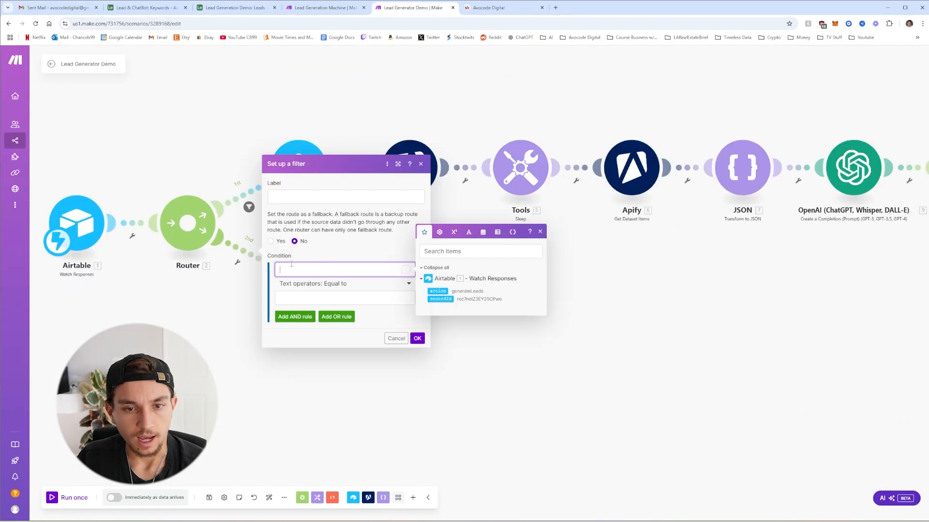
{"action": "left_click", "coordinate": [438, 300]}
{"action": "left_click", "coordinate": [342, 296]}
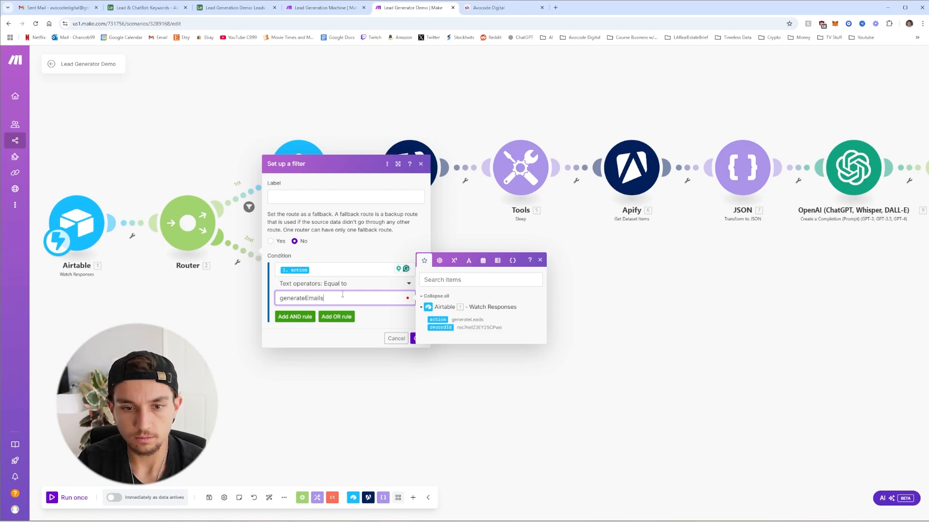
{"action": "left_click", "coordinate": [417, 338]}
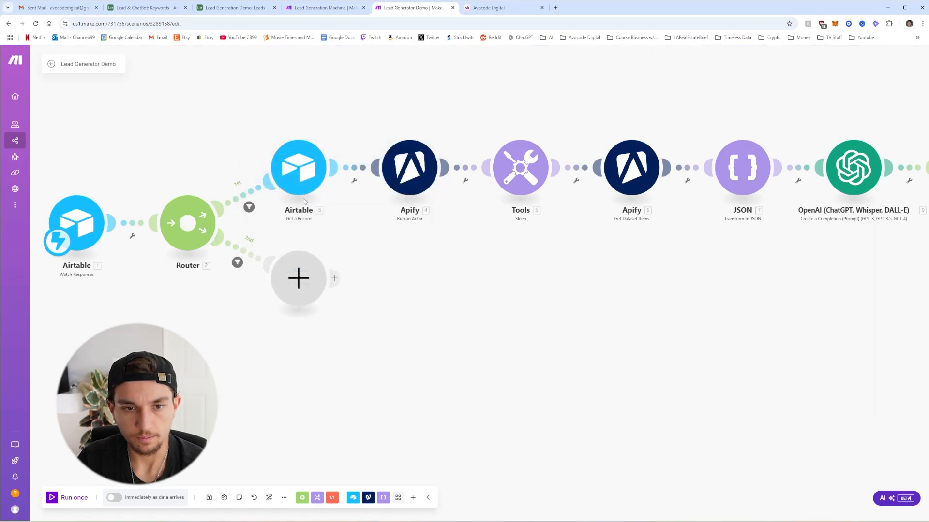
Add an Airtable Get a Record on Lead Generation Demo's Leads table, Record ID mapped from 1. recordId
{"action": "left_click", "coordinate": [302, 283]}
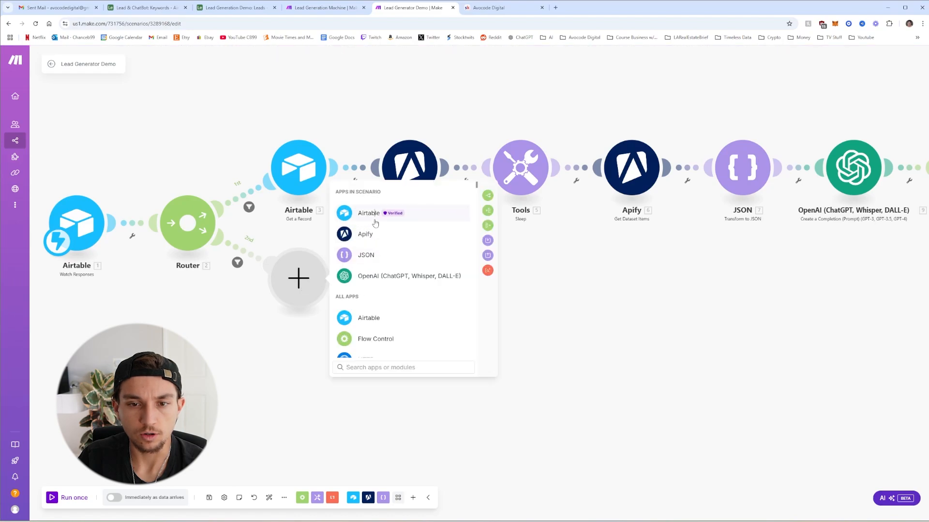
{"action": "left_click", "coordinate": [361, 212]}
{"action": "left_click", "coordinate": [387, 277]}
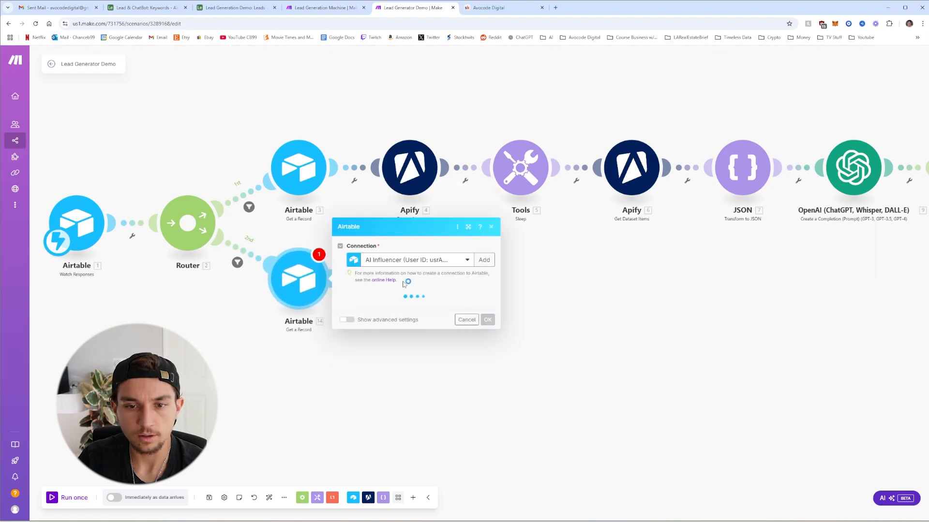
{"action": "left_click", "coordinate": [419, 270]}
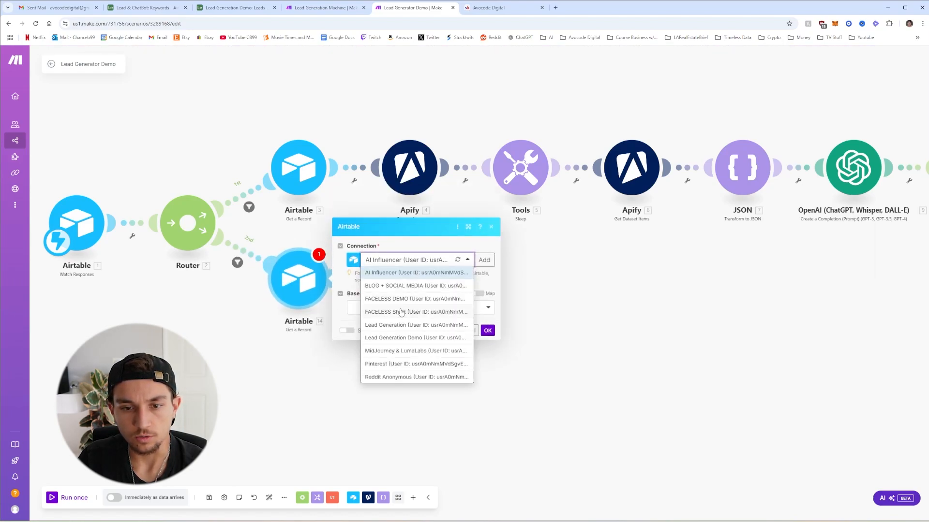
{"action": "left_click", "coordinate": [401, 338]}
{"action": "left_click", "coordinate": [394, 308]}
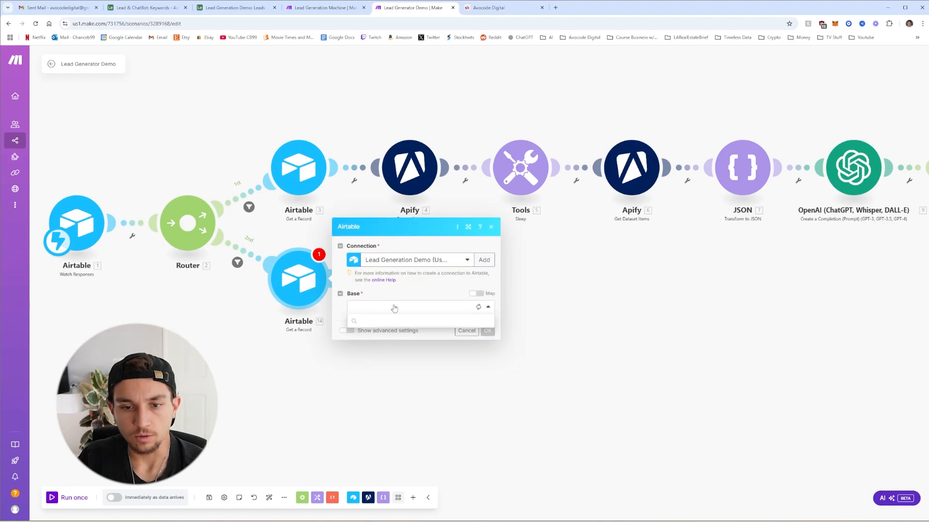
{"action": "left_click", "coordinate": [387, 321]}
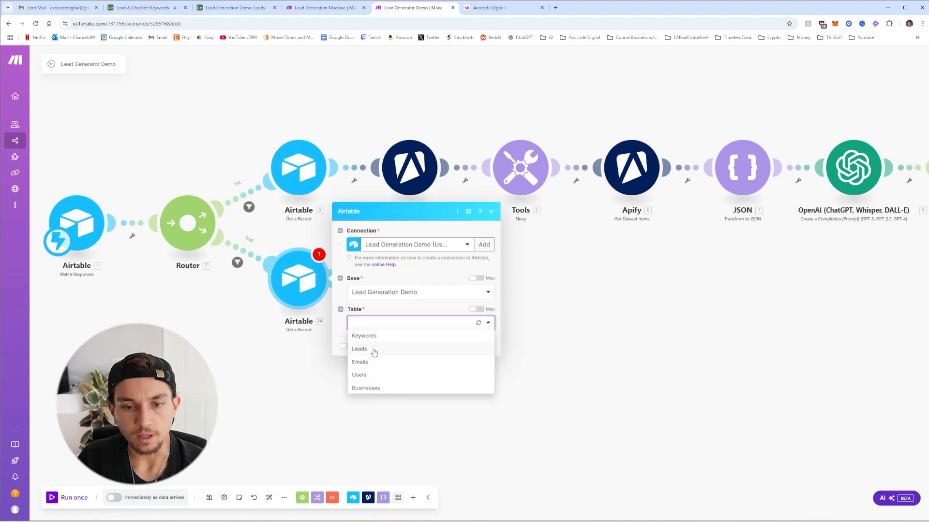
{"action": "left_click", "coordinate": [374, 349]}
{"action": "left_click", "coordinate": [382, 339]}
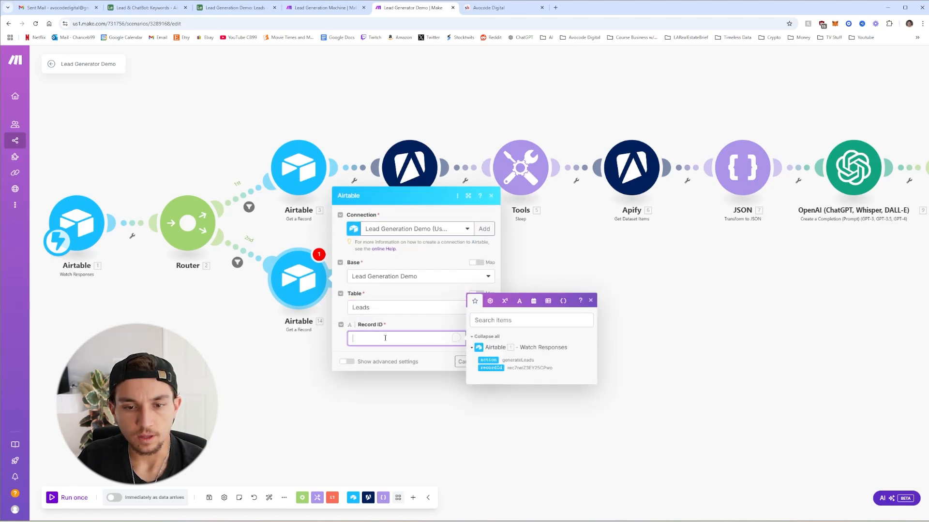
{"action": "left_click", "coordinate": [492, 368]}
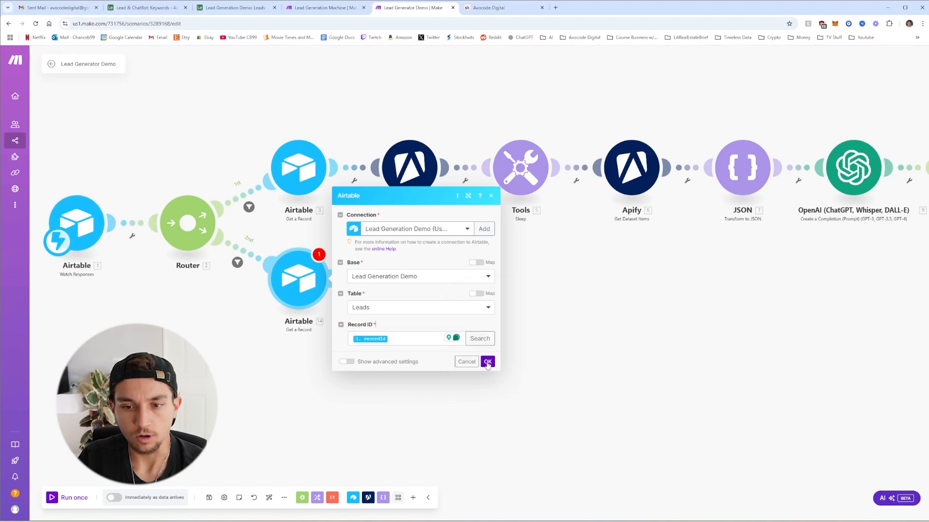
{"action": "left_click", "coordinate": [485, 362]}
{"action": "left_click", "coordinate": [364, 282]}
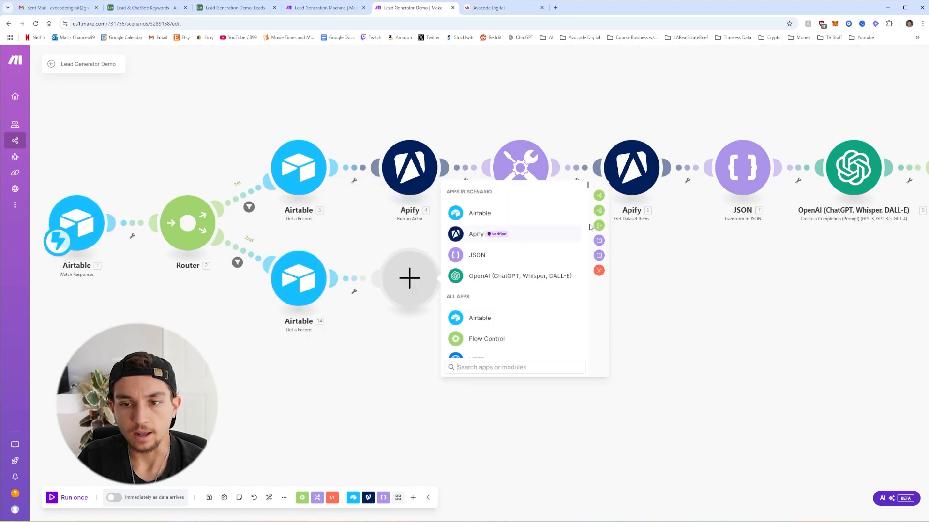
Add Router 15 after Airtable 14, filtered to pass only leads whose 14. Email Assigned does not exist
{"action": "left_click", "coordinate": [599, 194]}
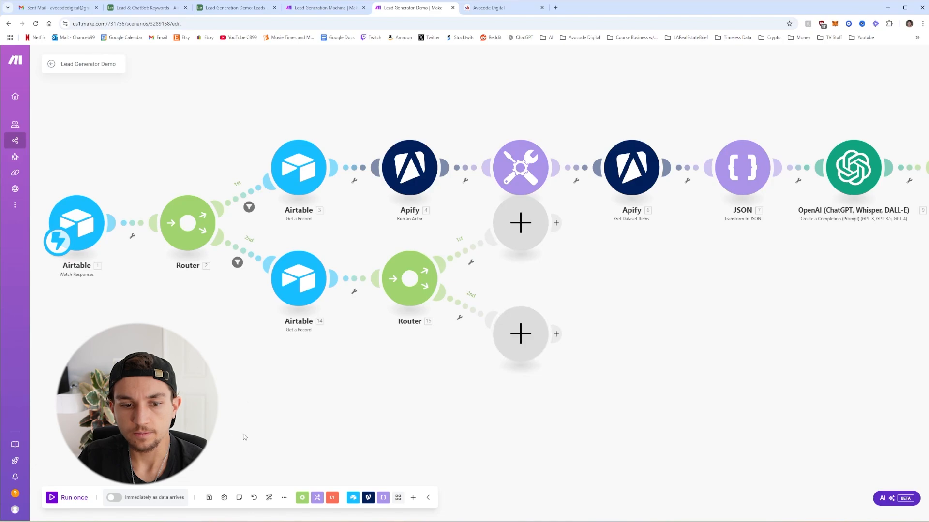
{"action": "left_click", "coordinate": [269, 497]}
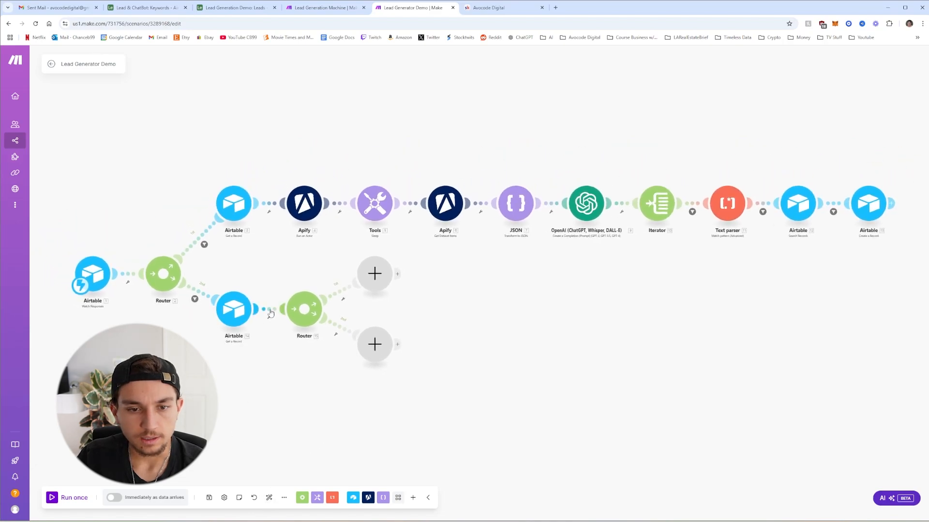
{"action": "left_click", "coordinate": [269, 315]}
{"action": "left_click", "coordinate": [360, 308]}
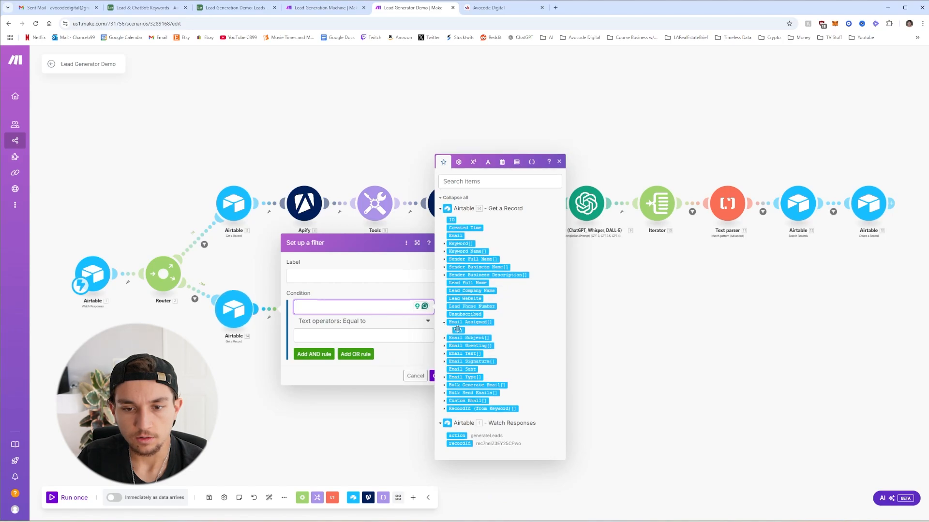
{"action": "left_click", "coordinate": [457, 327]}
{"action": "left_click", "coordinate": [374, 322]}
{"action": "left_click", "coordinate": [356, 375]}
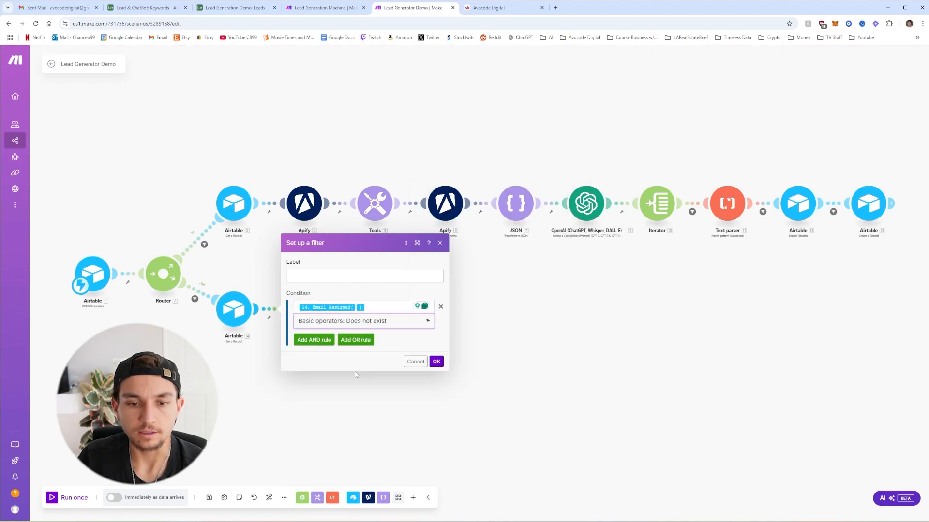
{"action": "left_click", "coordinate": [437, 362]}
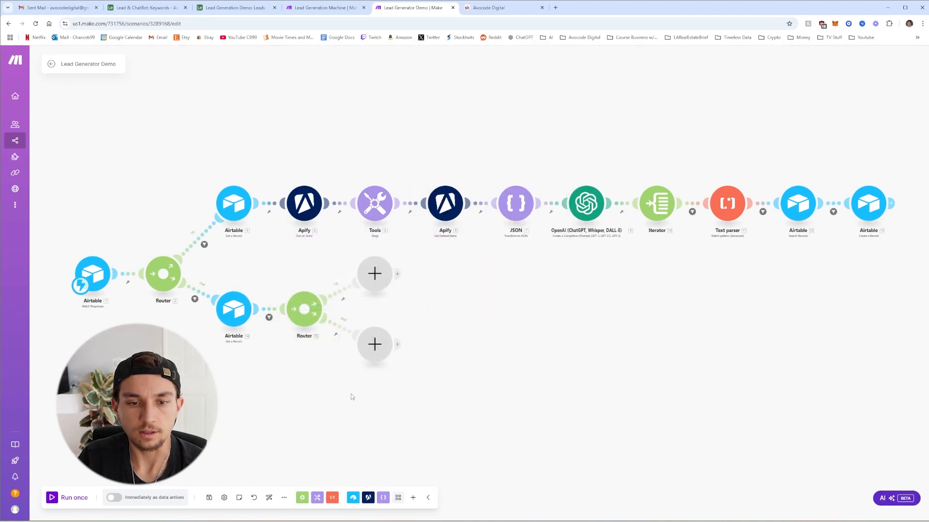
{"action": "left_click", "coordinate": [341, 297]}
{"action": "left_click", "coordinate": [409, 311]}
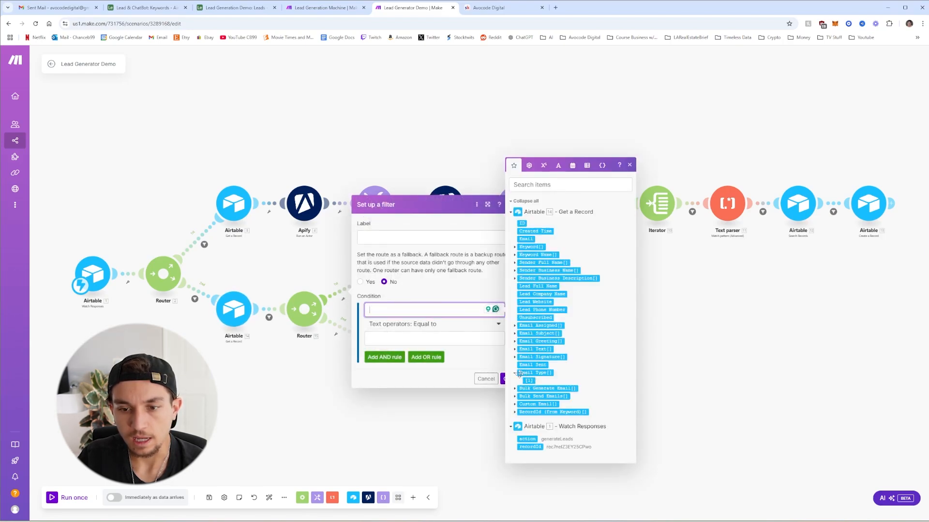
Filter Router 15's first route to continue when 14. Email Type equals AI Email
{"action": "left_click_drag", "start_coordinate": [530, 382], "coordinate": [420, 310]}
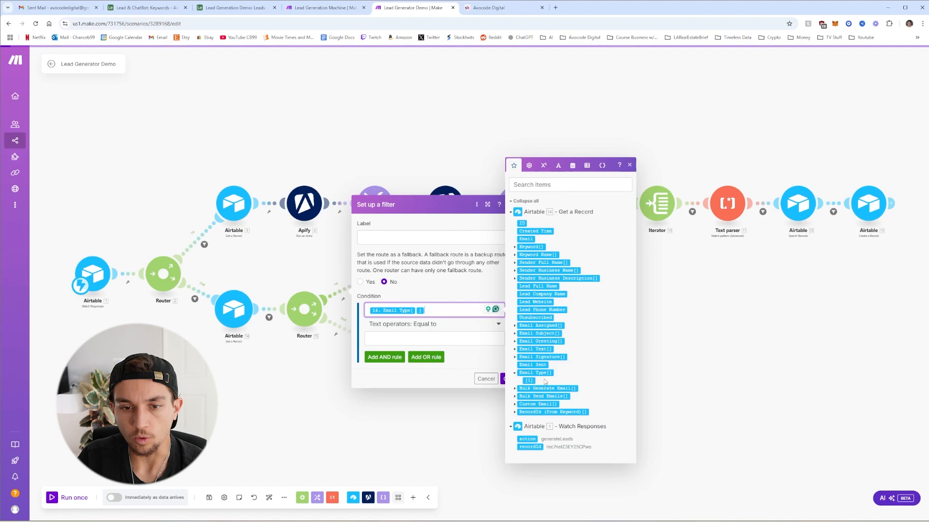
{"action": "left_click", "coordinate": [424, 337]}
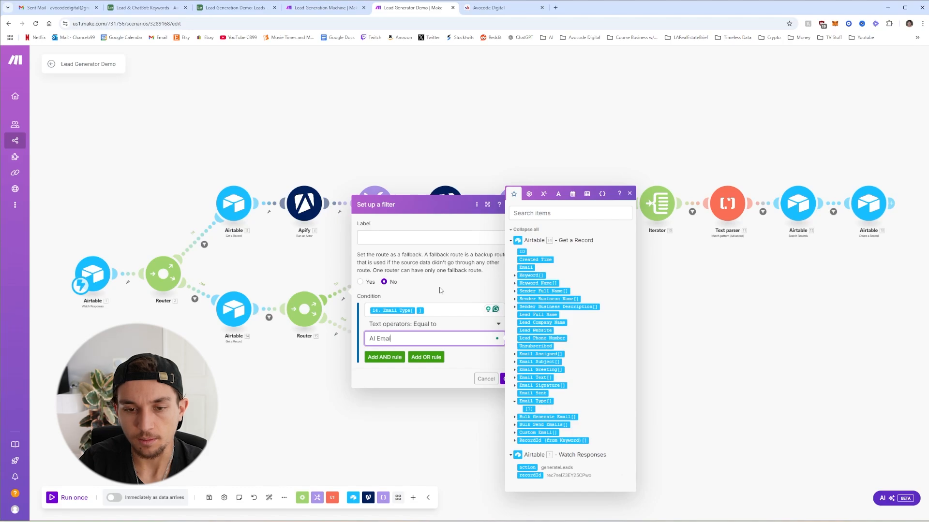
{"action": "type", "text": "AI Emails"}
{"action": "key", "text": "BackSpace"}
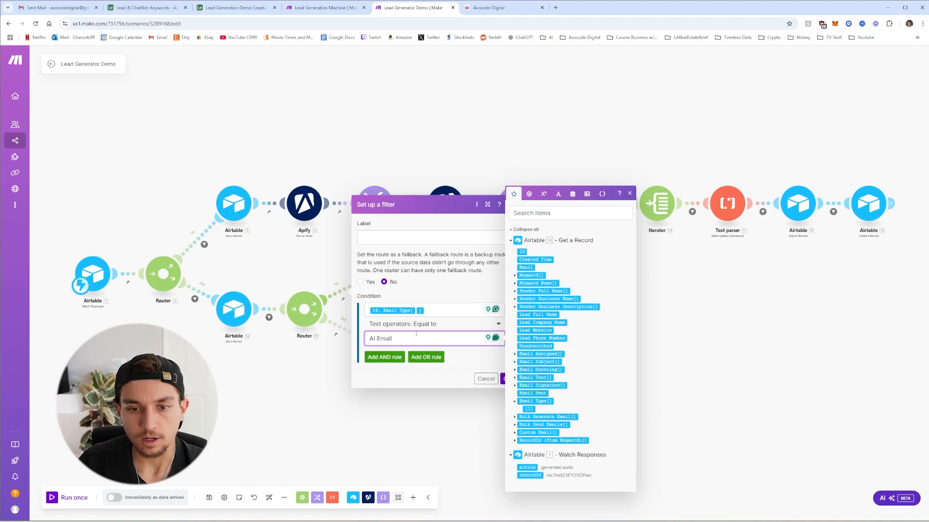
{"action": "left_click", "coordinate": [479, 362]}
{"action": "left_click", "coordinate": [507, 380]}
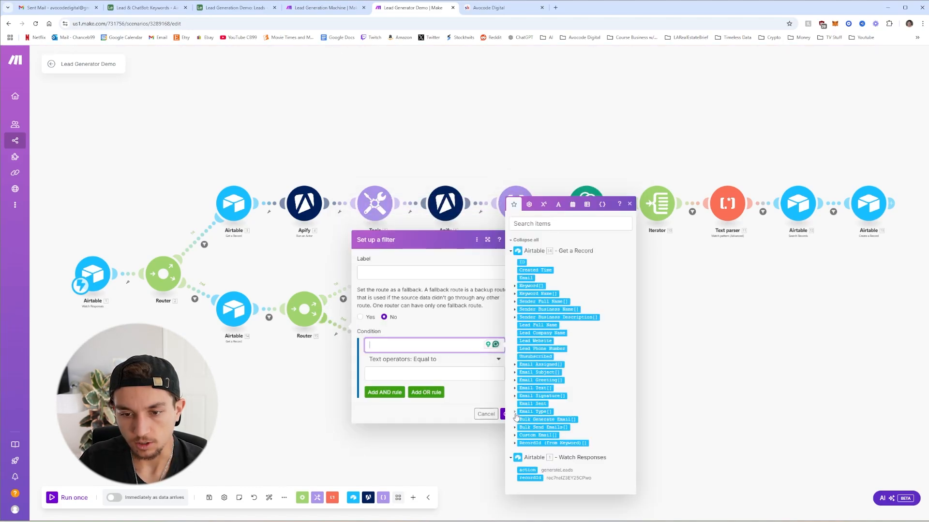
Filter Router 15's second route to continue when 14. Email Type equals Custom Email
{"action": "left_click", "coordinate": [514, 413]}
{"action": "left_click", "coordinate": [529, 416]}
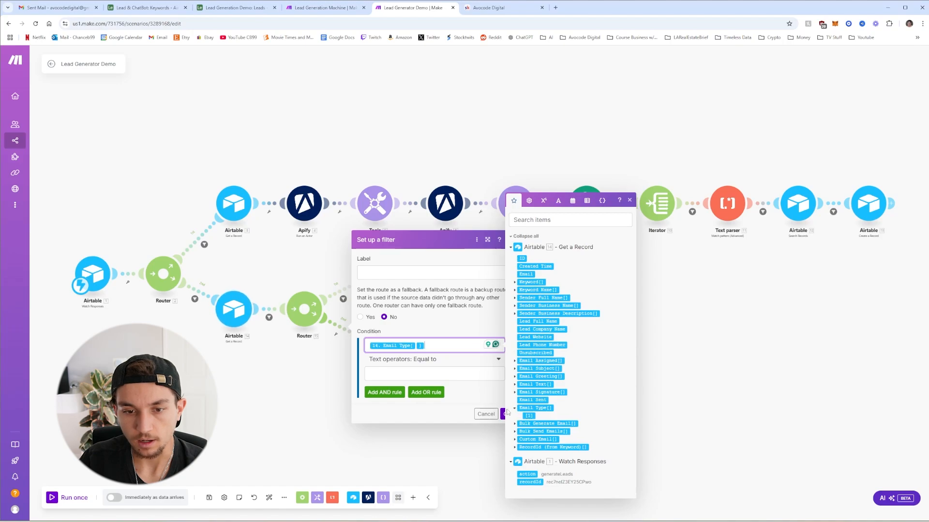
{"action": "left_click", "coordinate": [433, 373]}
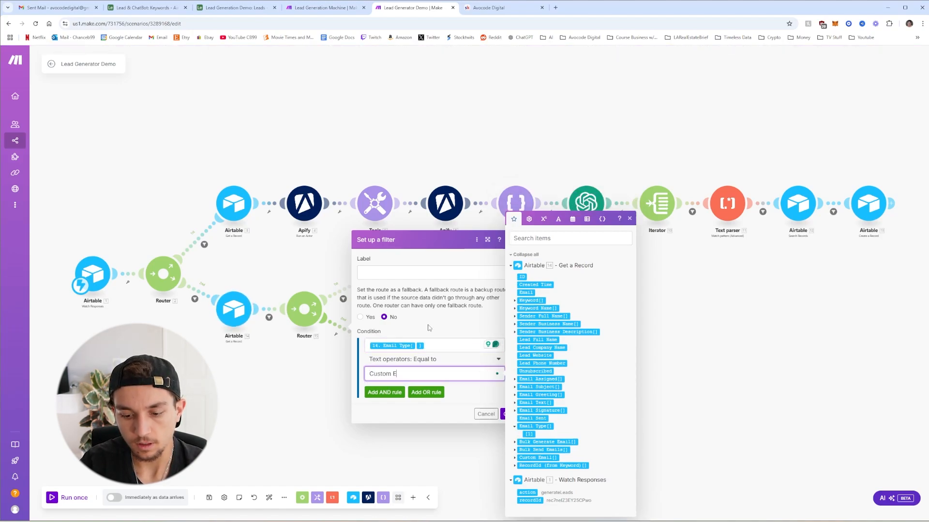
{"action": "left_click", "coordinate": [428, 328]}
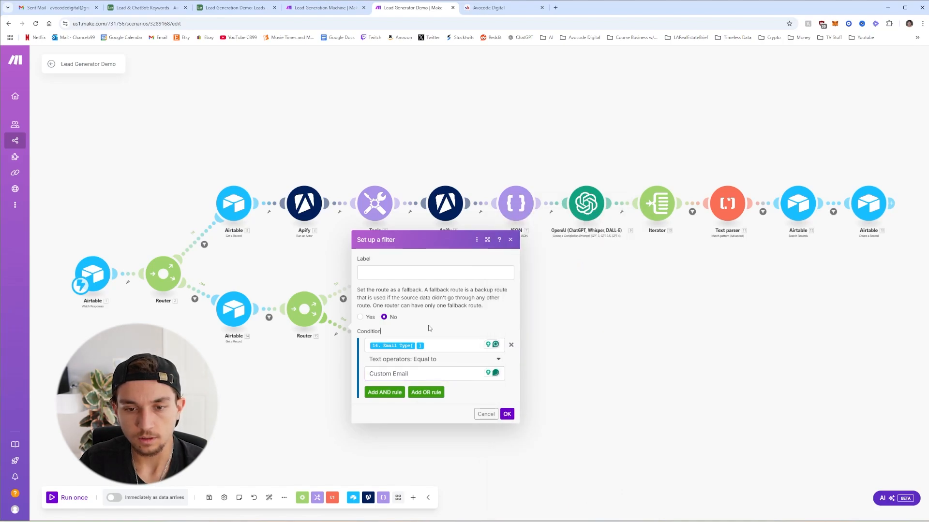
{"action": "left_click", "coordinate": [507, 414]}
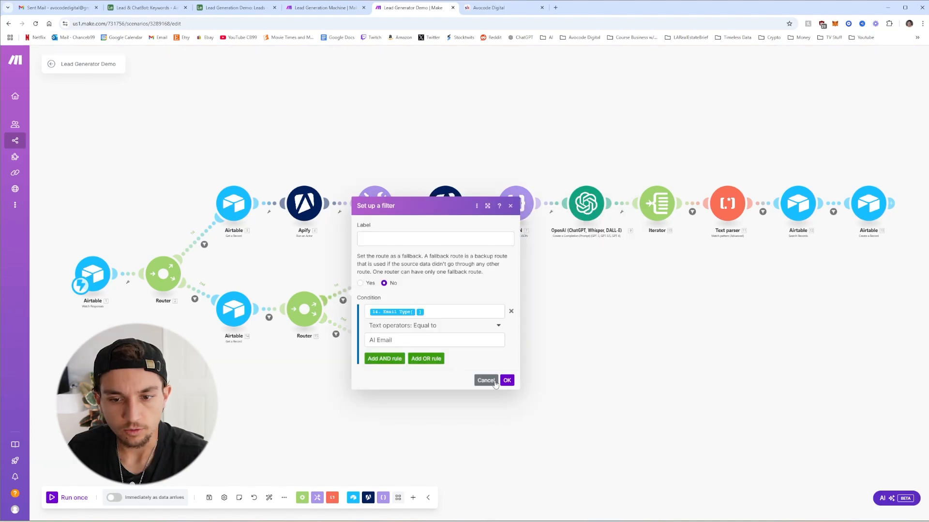
{"action": "left_click", "coordinate": [486, 380]}
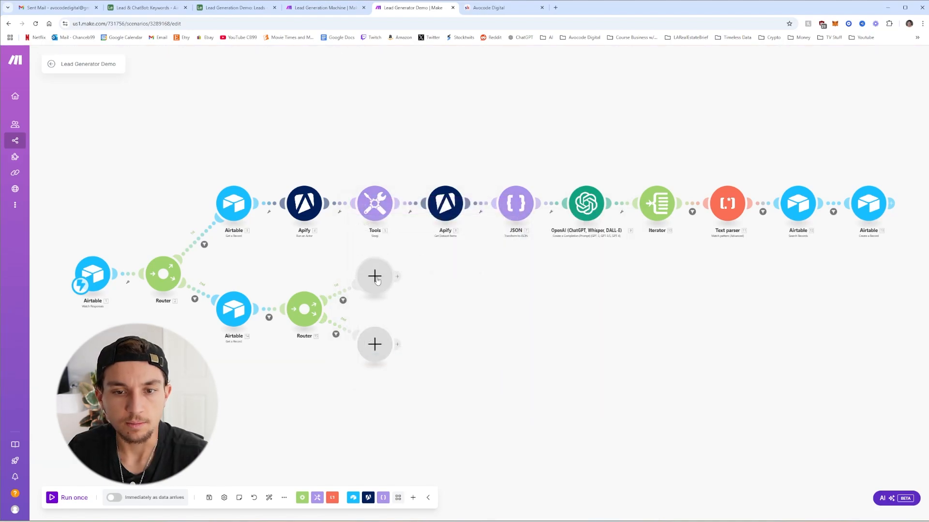
Add an OpenAI completion step using chatgpt-4o-latest with the cold email prompt as a User message
{"action": "left_click", "coordinate": [375, 276]}
{"action": "left_click", "coordinate": [453, 275]}
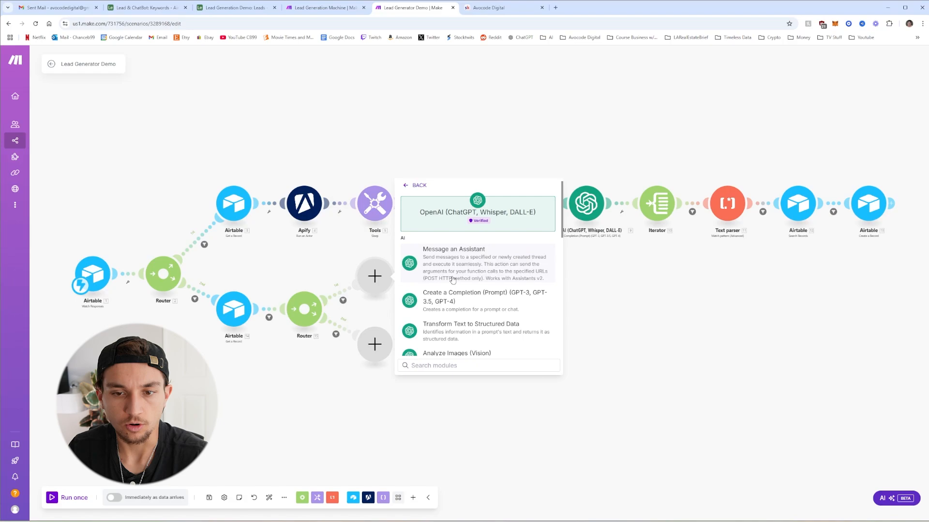
{"action": "left_click", "coordinate": [480, 292]}
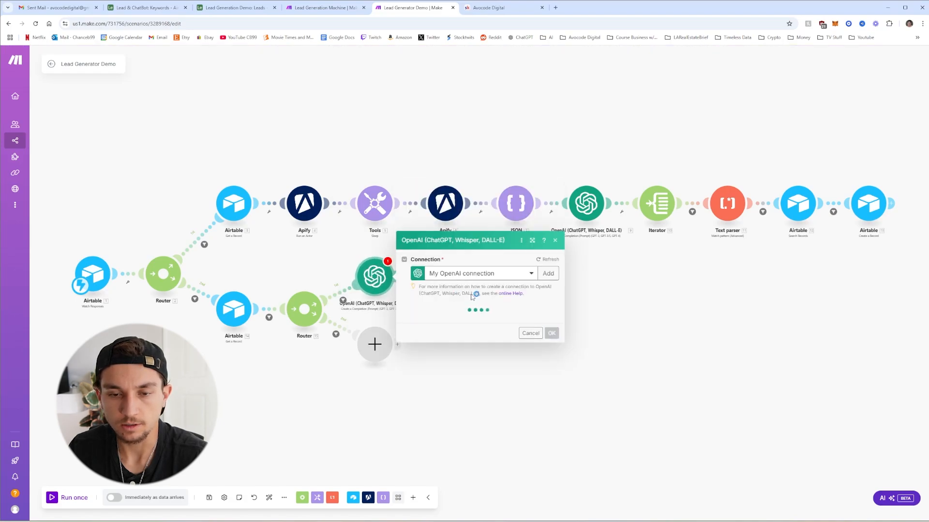
{"action": "left_click", "coordinate": [459, 327]}
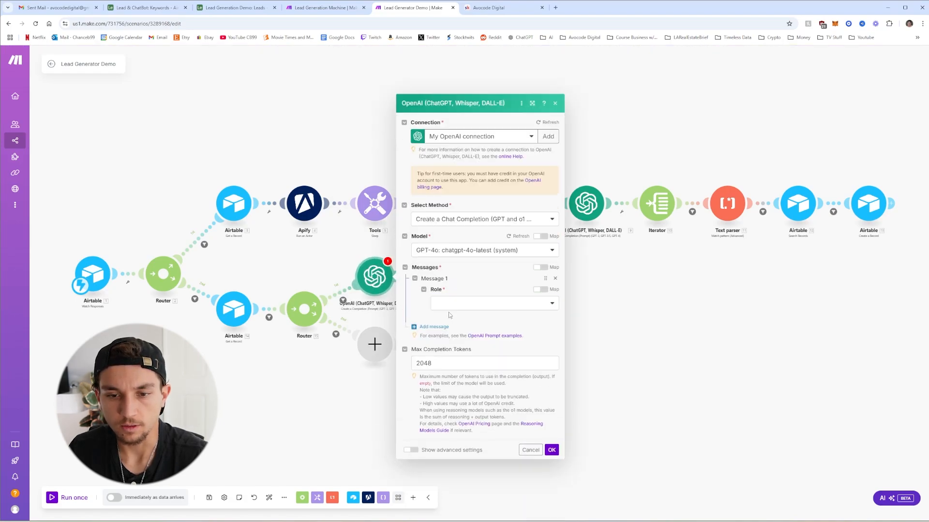
{"action": "left_click", "coordinate": [455, 303]}
{"action": "left_click", "coordinate": [464, 329]}
{"action": "left_click", "coordinate": [456, 296]}
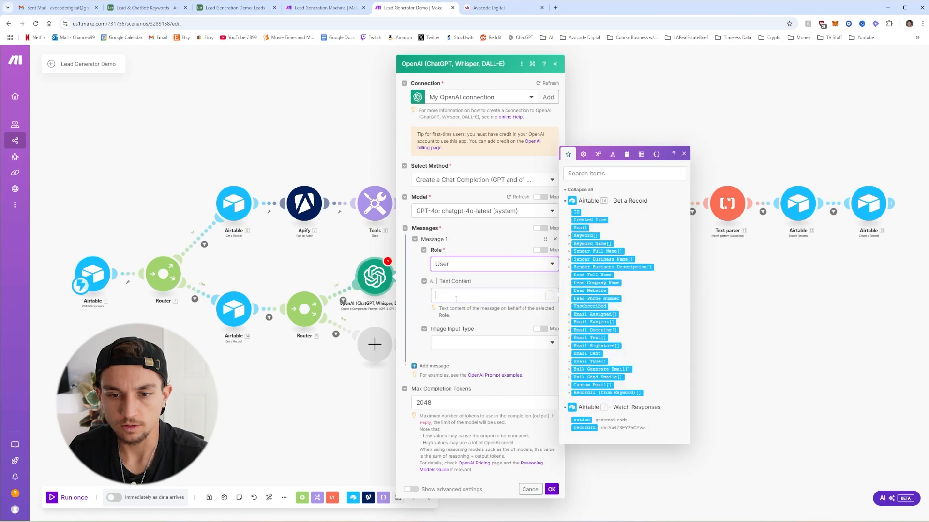
{"action": "key", "text": "ctrl+v"}
Change the OpenAI step's 2048 max-token limit to 0
{"action": "scroll", "coordinate": [489, 368], "scroll_direction": "up", "scroll_amount": 5}
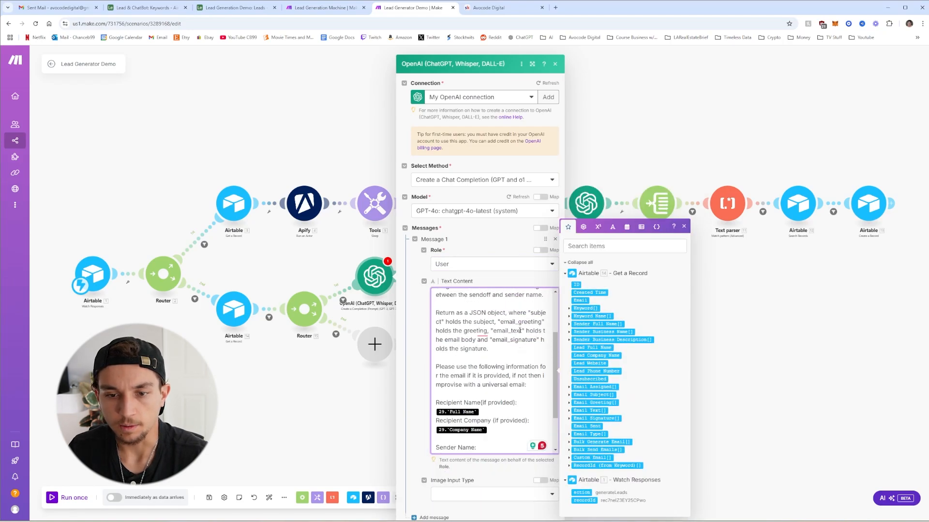
{"action": "scroll", "coordinate": [518, 340], "scroll_direction": "down", "scroll_amount": 5}
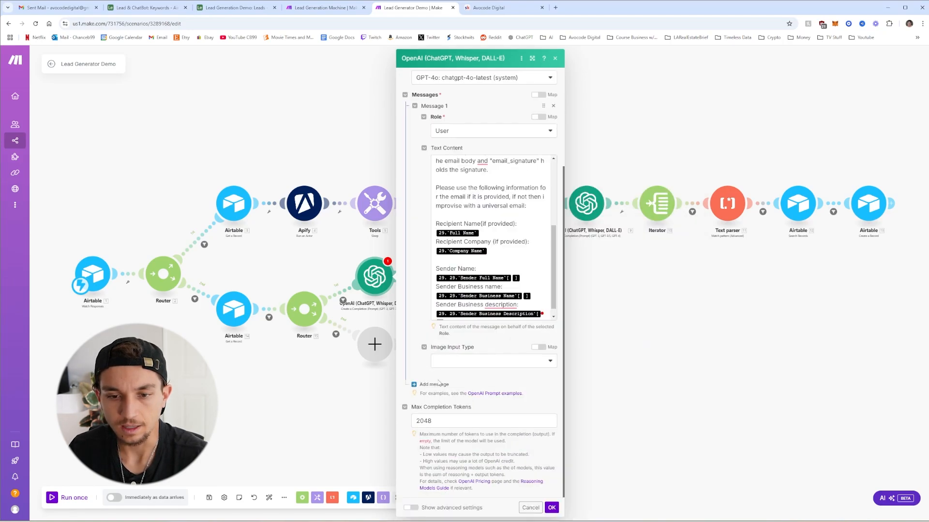
{"action": "double_click", "coordinate": [448, 419]}
{"action": "type", "text": "0"}
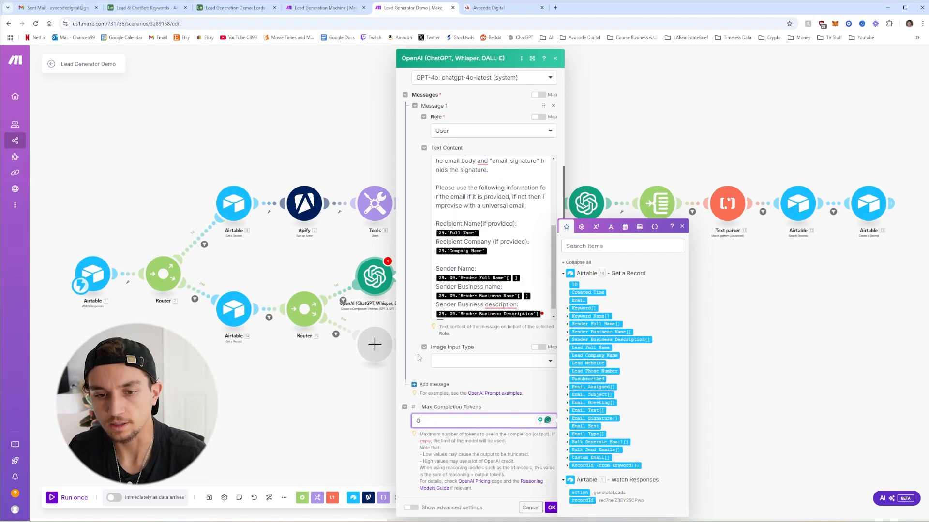
{"action": "left_click", "coordinate": [410, 303]}
{"action": "scroll", "coordinate": [421, 320], "scroll_direction": "up", "scroll_amount": 10}
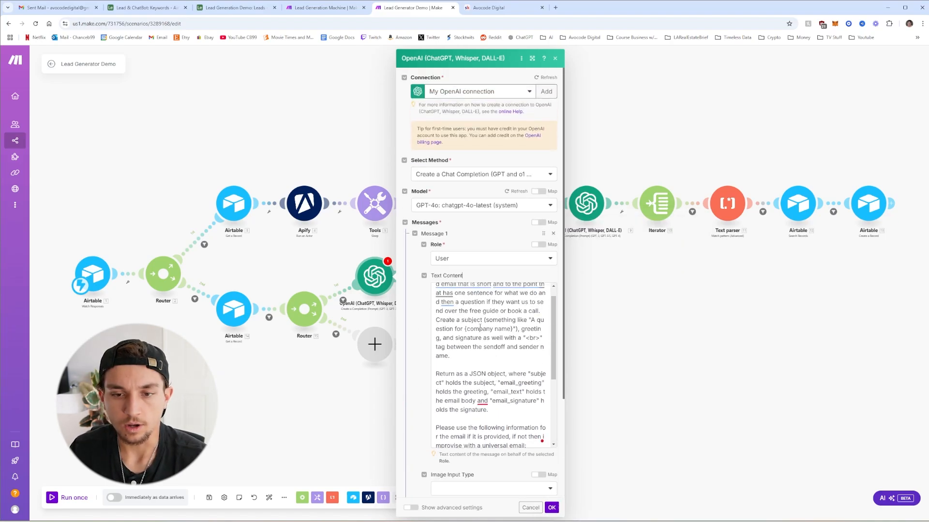
{"action": "scroll", "coordinate": [424, 336], "scroll_direction": "down", "scroll_amount": 2}
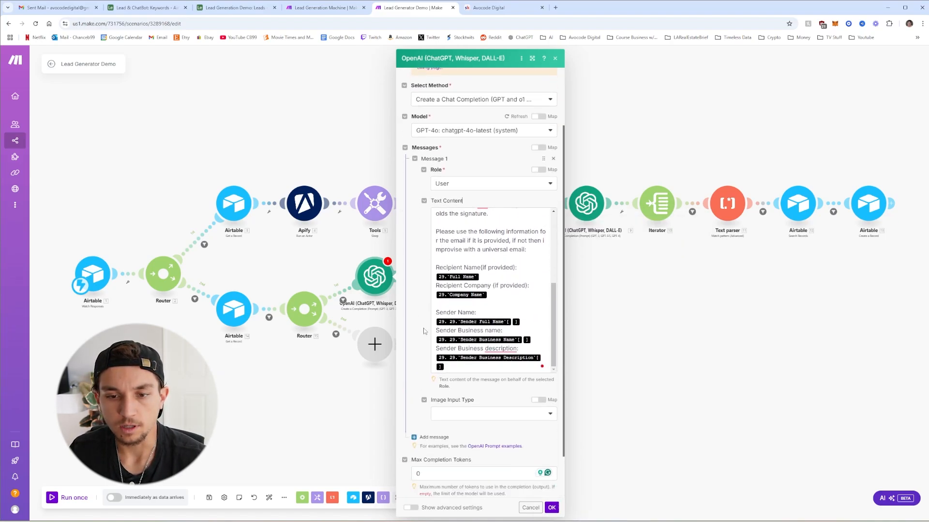
Replace the prompt's old recipient placeholders with module 14's Lead Full Name and Lead Company Name
{"action": "left_click", "coordinate": [488, 275]}
{"action": "key", "text": "BackSpace"}
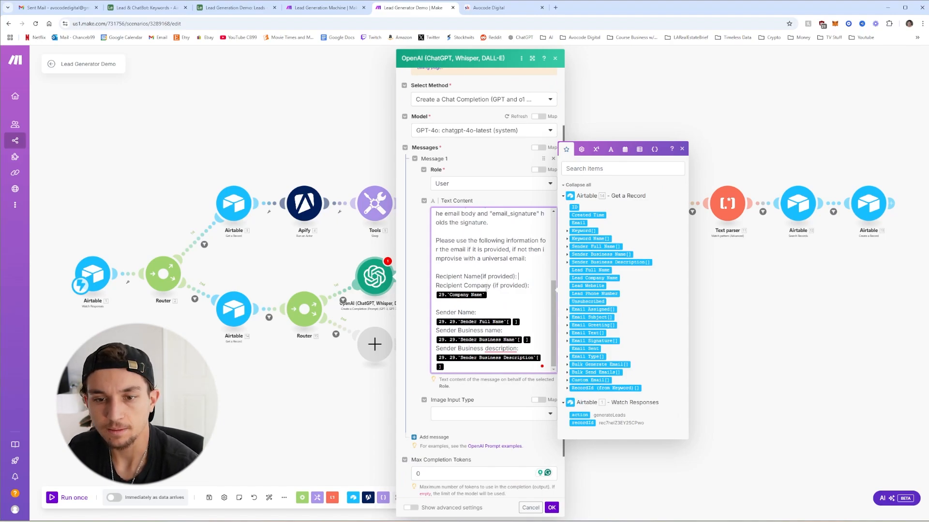
{"action": "left_click", "coordinate": [580, 272]}
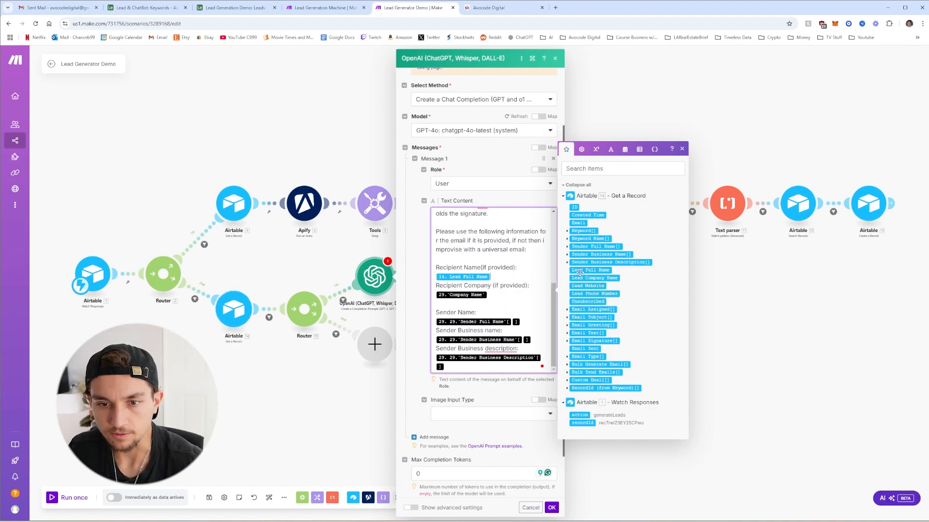
{"action": "left_click", "coordinate": [506, 300]}
{"action": "key", "text": "BackSpace"}
{"action": "key", "text": "BackSpace"}
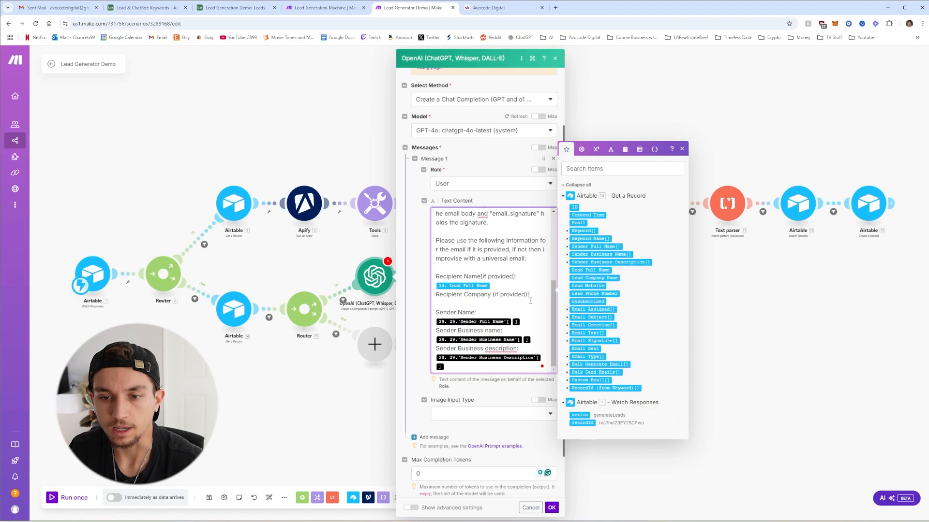
{"action": "left_click", "coordinate": [594, 278]}
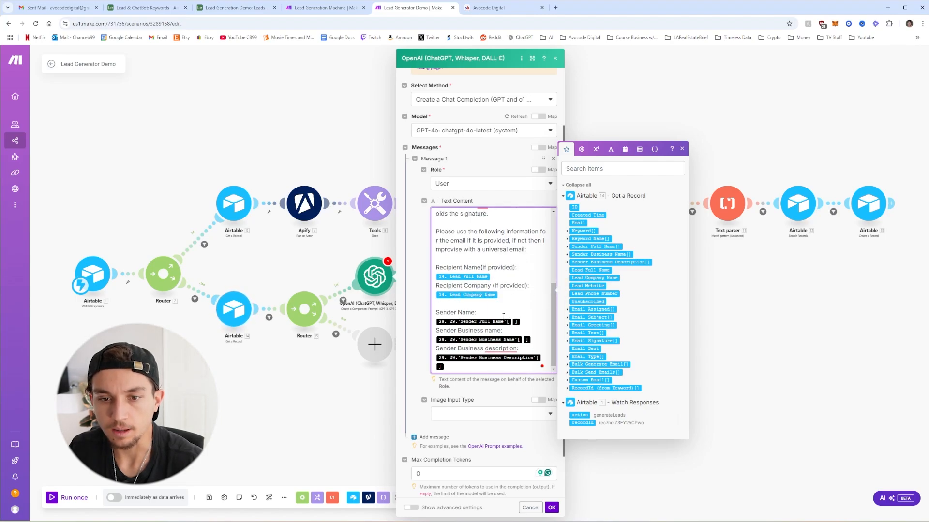
Replace the sender placeholders with Sender Full Name, Sender Business Name and Sender Business Description
{"action": "left_click", "coordinate": [535, 322]}
{"action": "key", "text": "BackSpace"}
{"action": "key", "text": "BackSpace"}
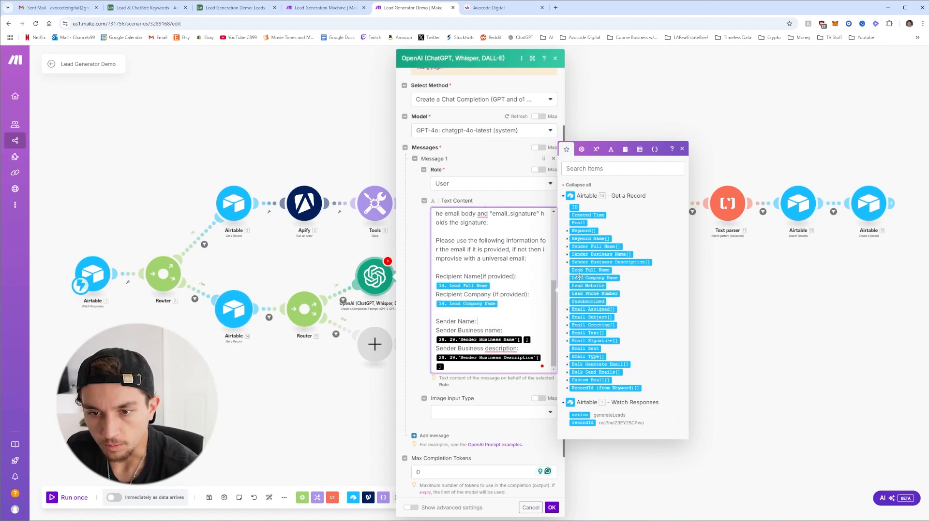
{"action": "left_click", "coordinate": [568, 246]}
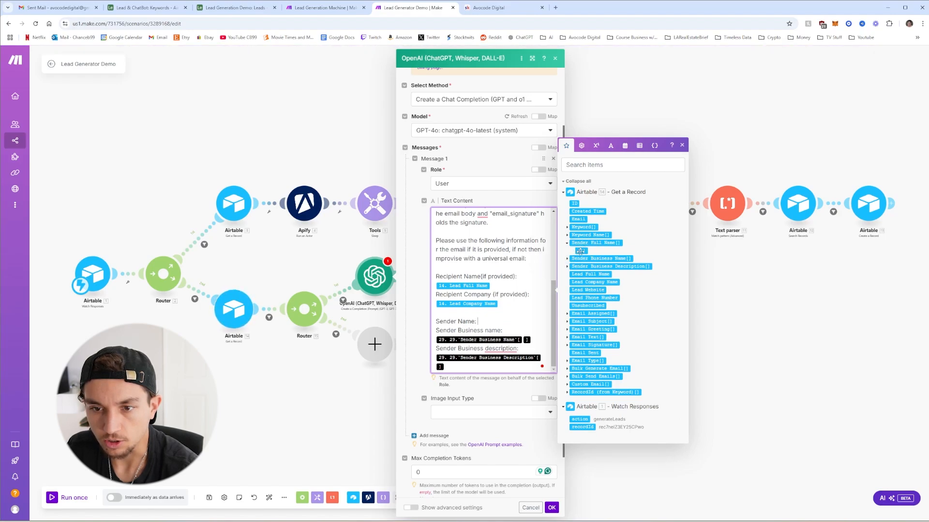
{"action": "left_click", "coordinate": [583, 251]}
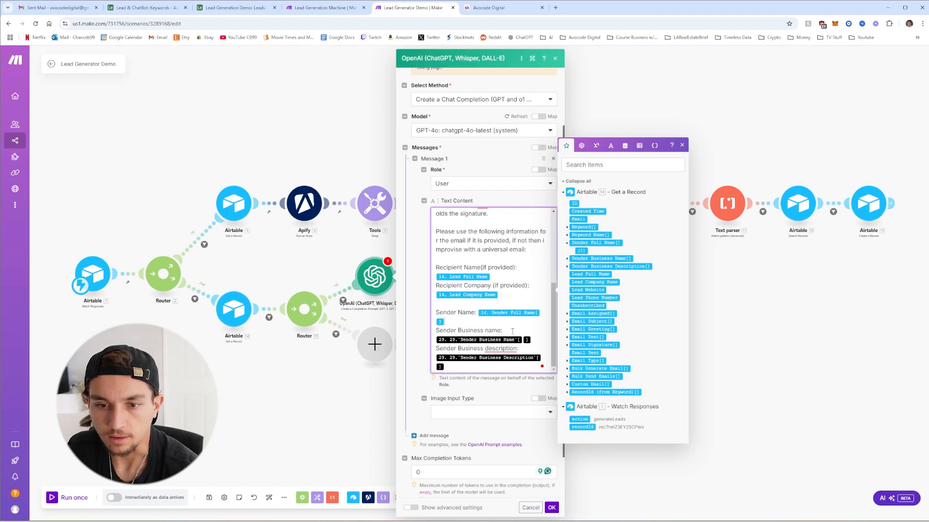
{"action": "key", "text": "BackSpace"}
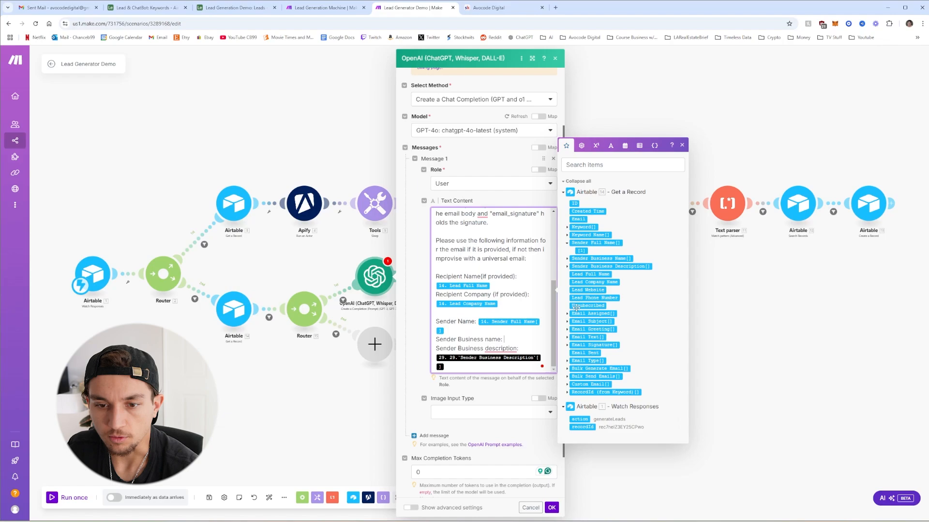
{"action": "left_click", "coordinate": [567, 259]}
{"action": "left_click", "coordinate": [582, 262]}
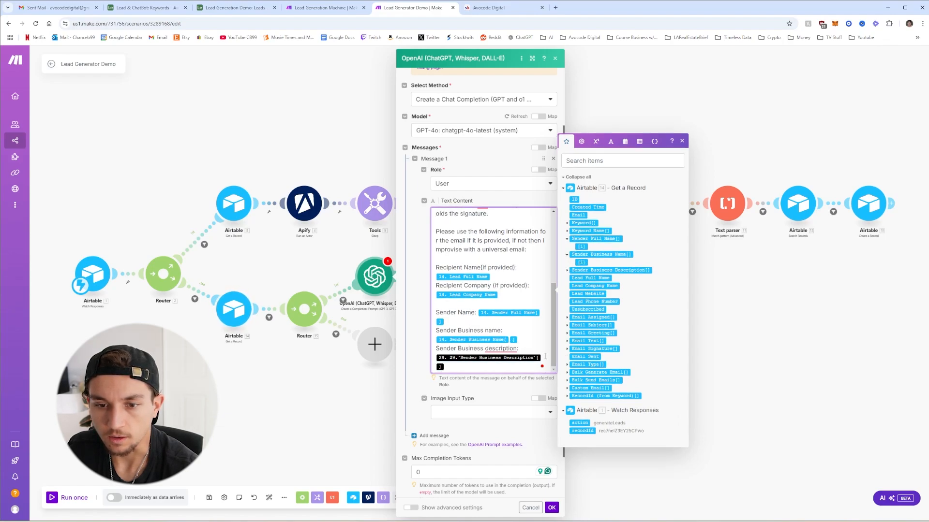
{"action": "key", "text": "BackSpace"}
{"action": "left_click", "coordinate": [568, 270]}
{"action": "left_click", "coordinate": [583, 274]}
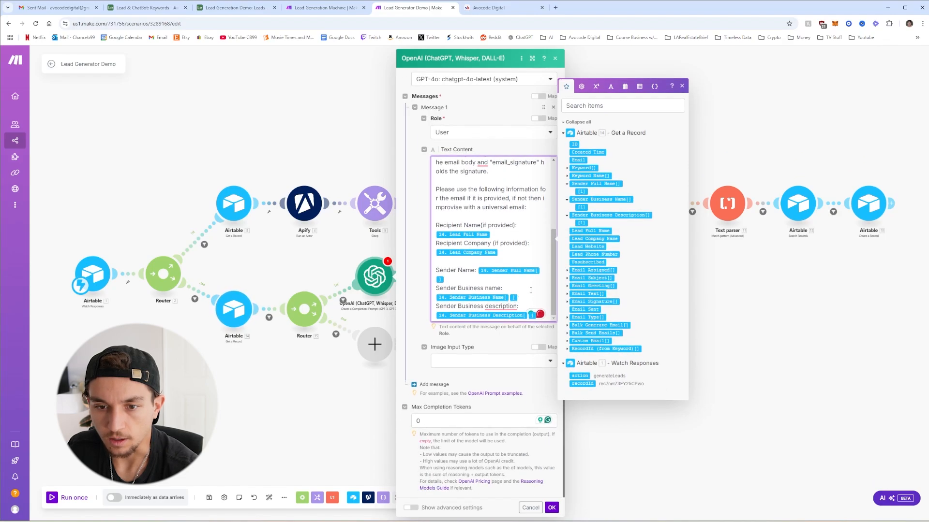
{"action": "left_click", "coordinate": [525, 455]}
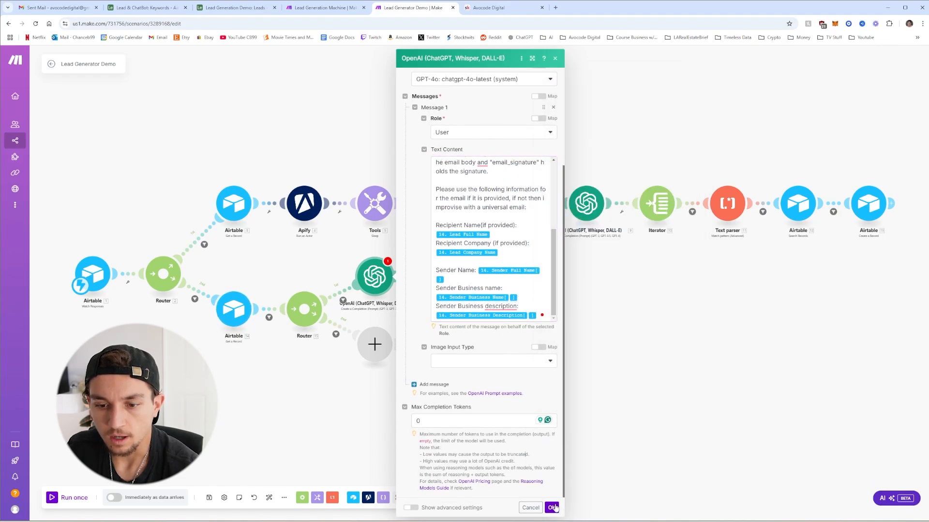
{"action": "scroll", "coordinate": [513, 242], "scroll_direction": "up", "scroll_amount": 5}
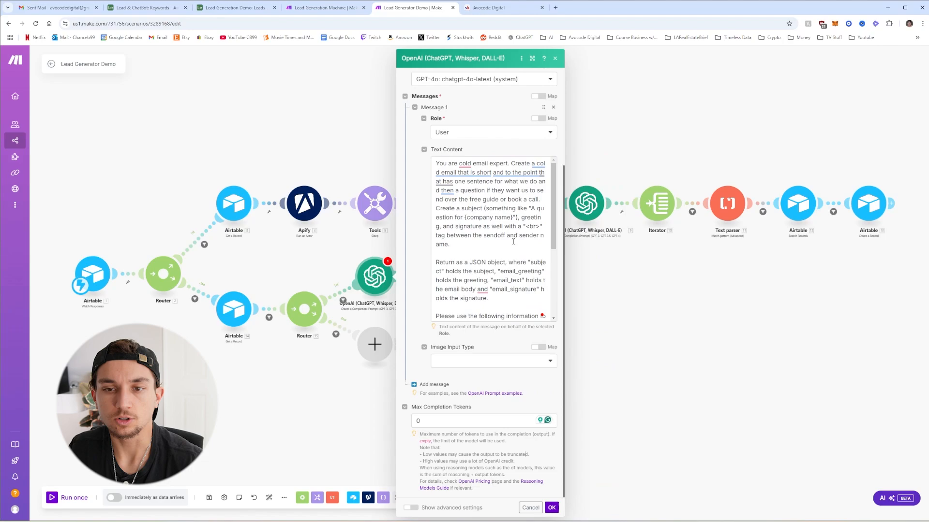
{"action": "scroll", "coordinate": [492, 200], "scroll_direction": "down", "scroll_amount": 5}
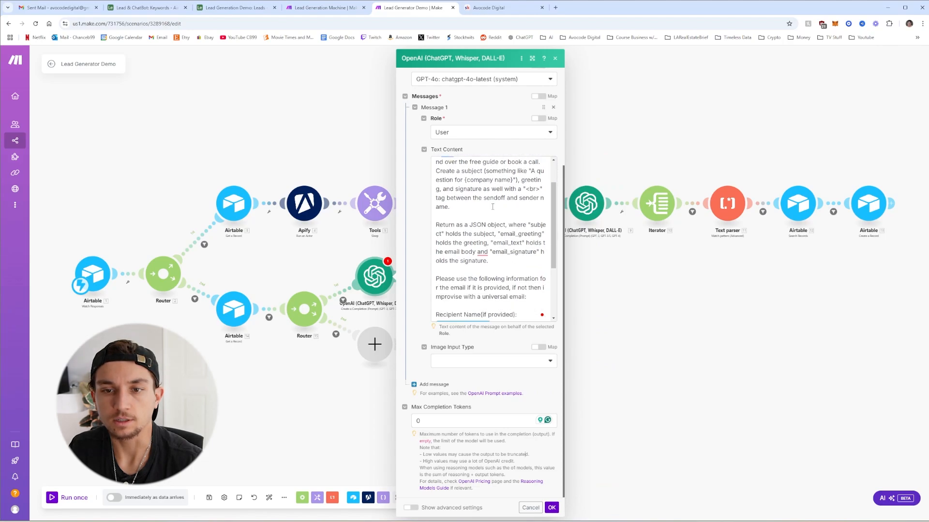
{"action": "scroll", "coordinate": [498, 217], "scroll_direction": "up", "scroll_amount": 3}
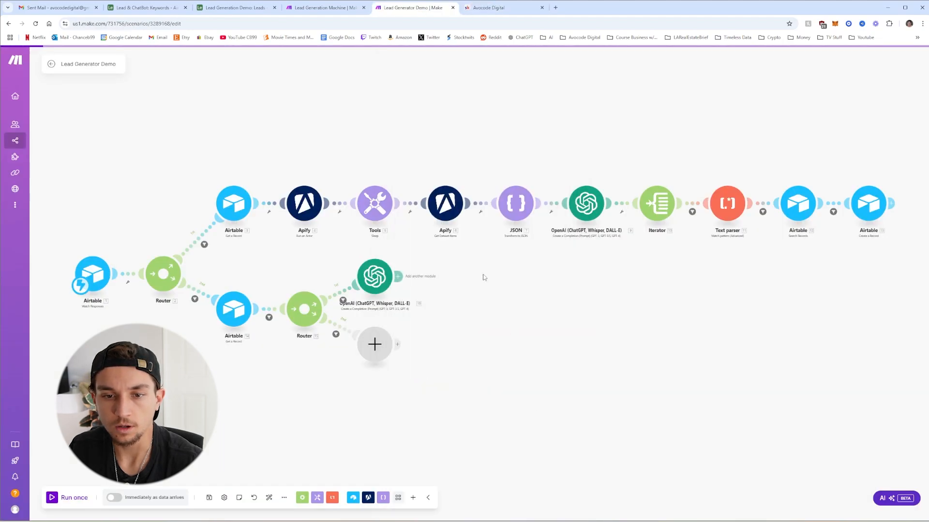
Set the OpenAI step's Response Format to JSON Object in the advanced settings
{"action": "left_click", "coordinate": [411, 276]}
{"action": "left_click", "coordinate": [384, 260]}
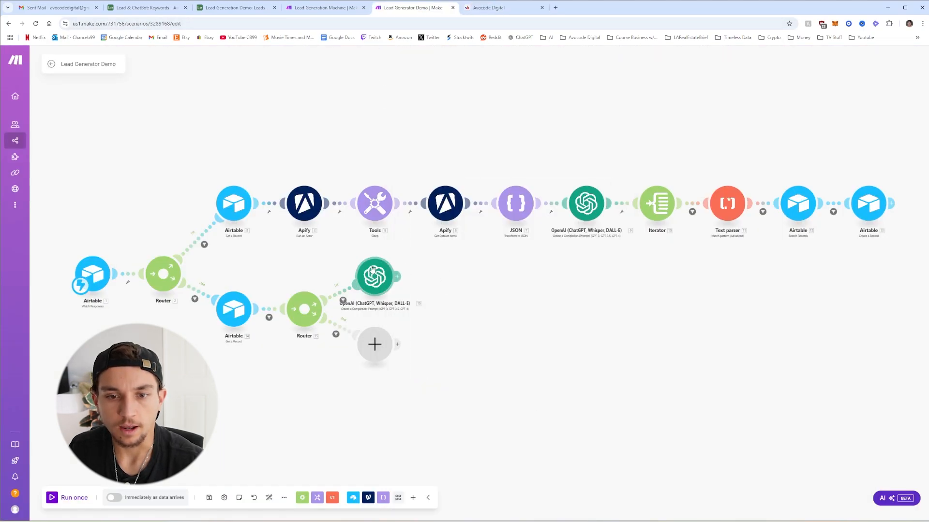
{"action": "left_click", "coordinate": [376, 278]}
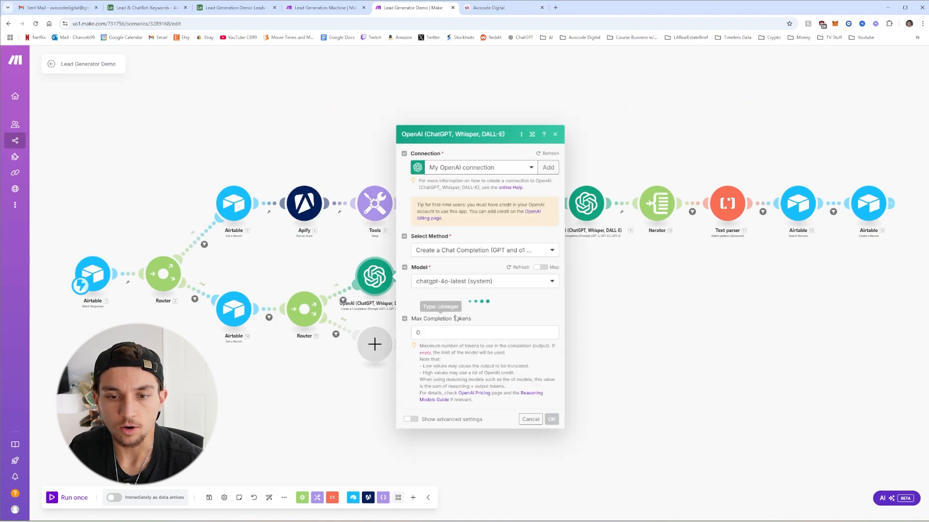
{"action": "scroll", "coordinate": [462, 383], "scroll_direction": "down", "scroll_amount": 3}
{"action": "scroll", "coordinate": [462, 383], "scroll_direction": "down", "scroll_amount": 5}
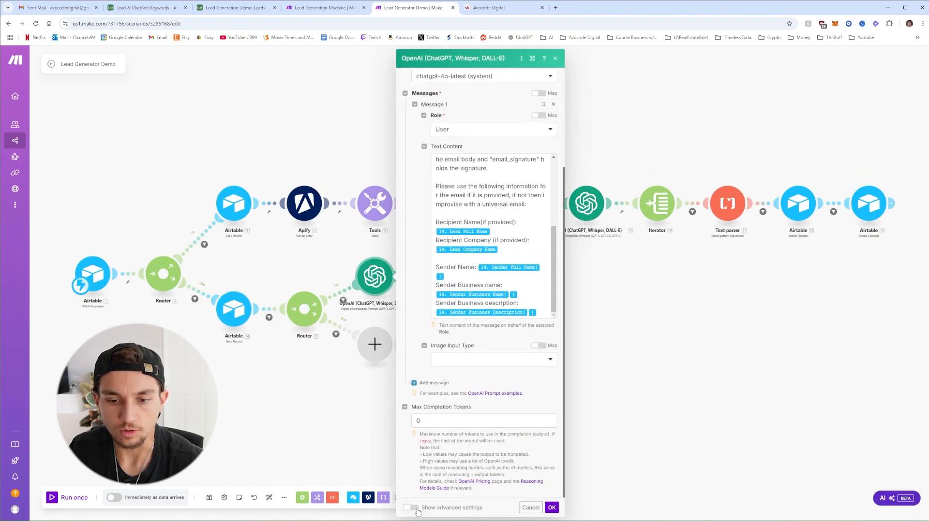
{"action": "left_click", "coordinate": [412, 508]}
{"action": "left_click", "coordinate": [448, 453]}
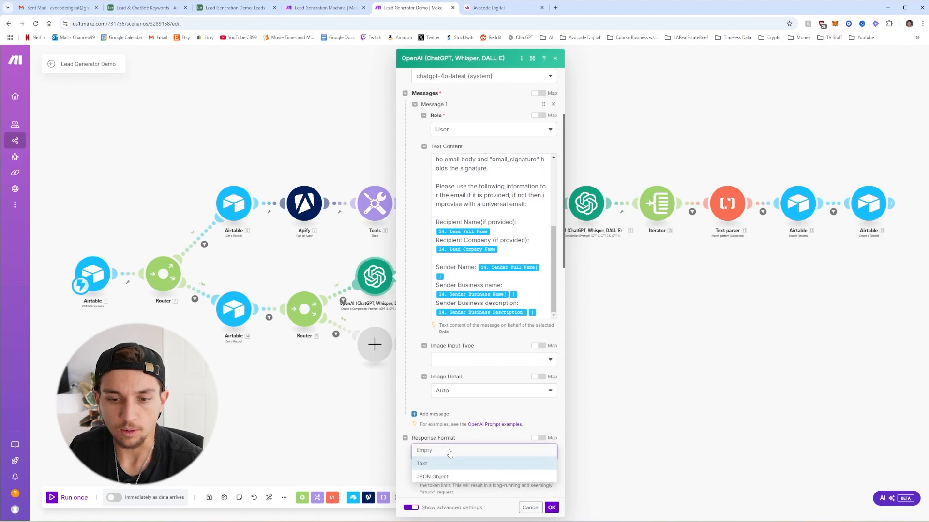
{"action": "left_click", "coordinate": [444, 477]}
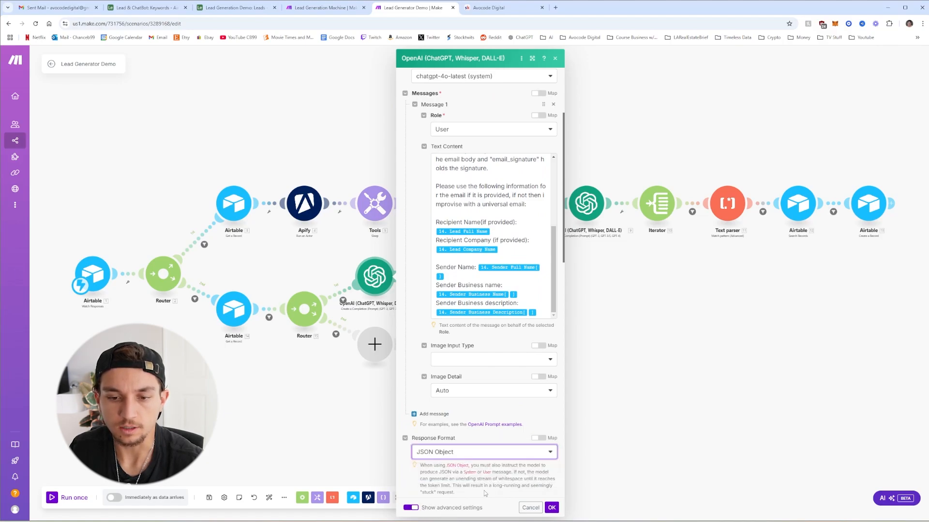
{"action": "left_click", "coordinate": [551, 508]}
{"action": "left_click", "coordinate": [404, 277]}
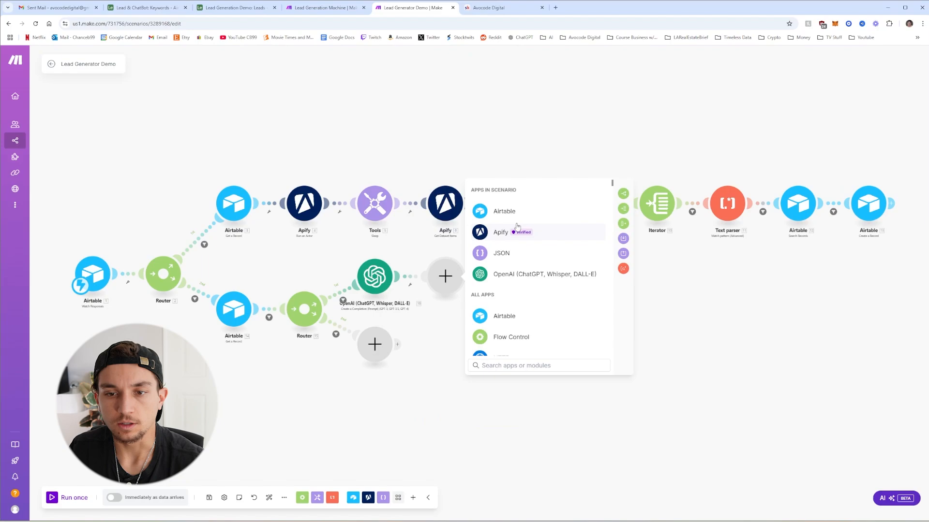
Add an Airtable Create a Record step targeting the Emails table after the OpenAI step
{"action": "left_click", "coordinate": [512, 210]}
{"action": "left_click", "coordinate": [522, 295]}
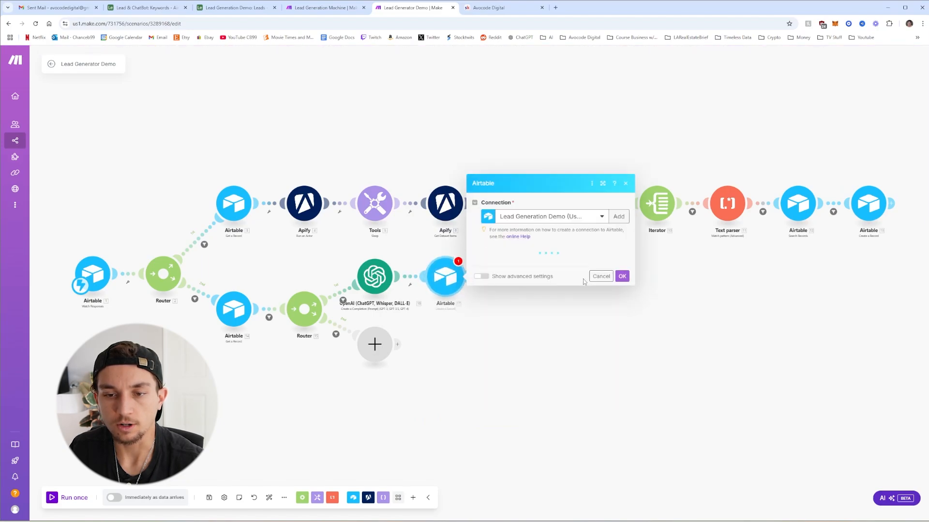
{"action": "left_click", "coordinate": [530, 285]}
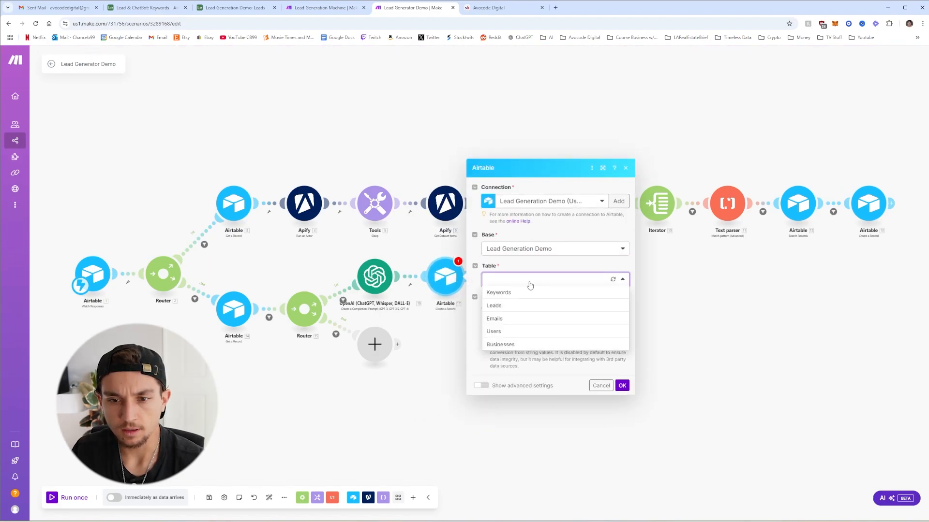
{"action": "left_click", "coordinate": [514, 319]}
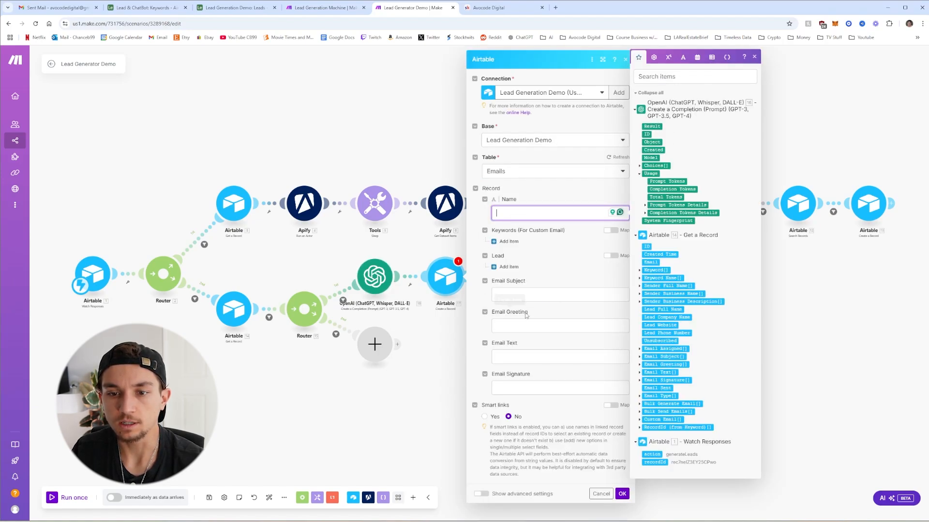
{"action": "left_click", "coordinate": [575, 274]}
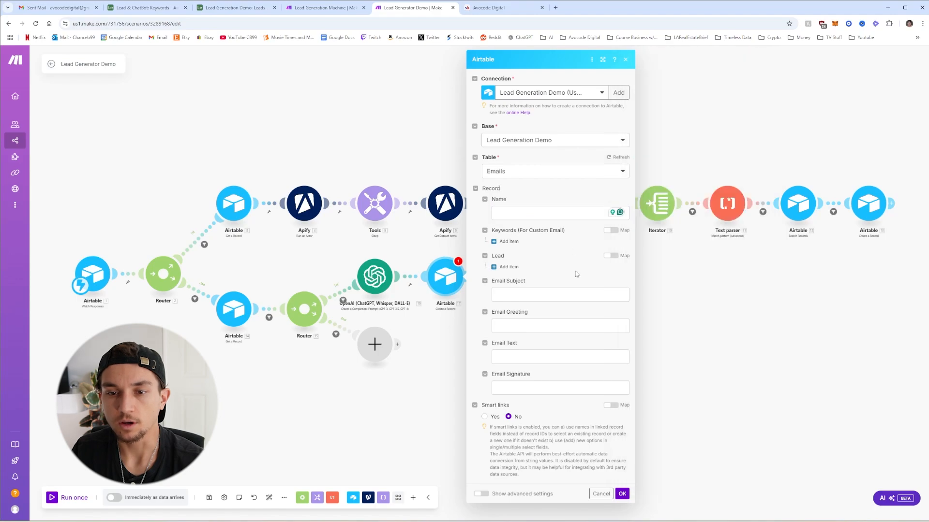
{"action": "left_click", "coordinate": [621, 494]}
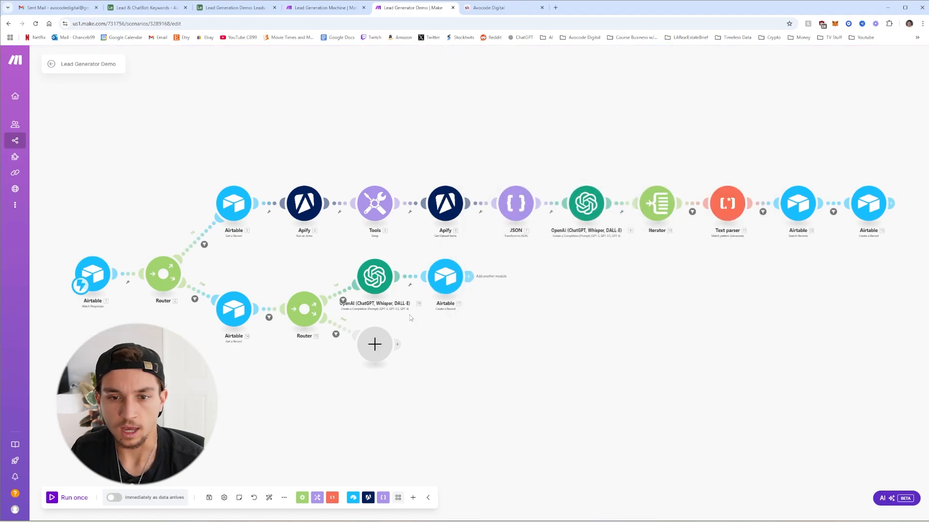
Unlink the Airtable step from the OpenAI step and save the scenario
{"action": "left_click", "coordinate": [415, 282]}
{"action": "left_click", "coordinate": [429, 297]}
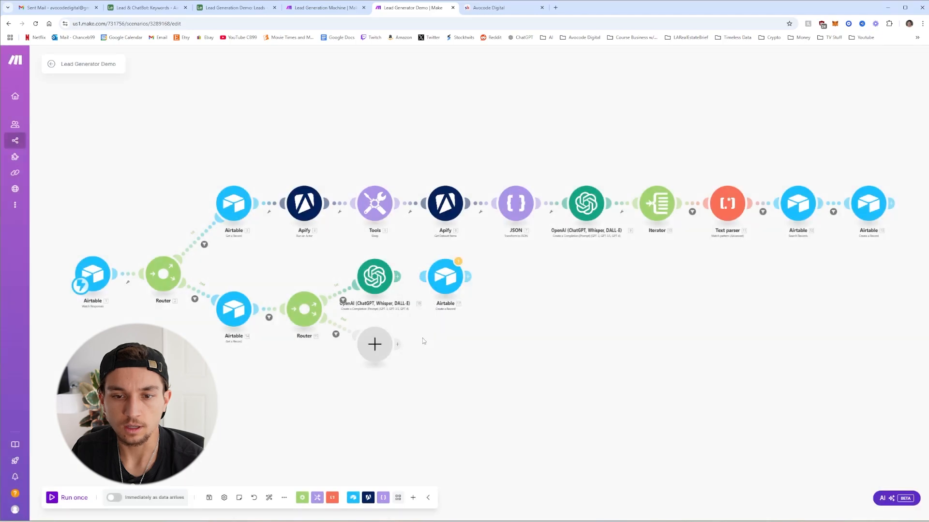
{"action": "left_click", "coordinate": [209, 498]}
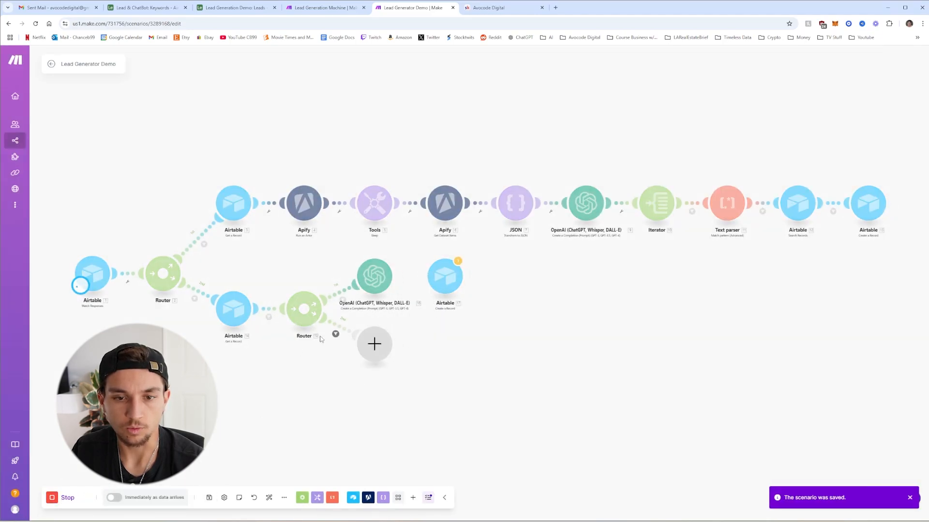
Test the Run a script step of Airtable's Generate Emails automation, then return to Make
{"action": "left_click", "coordinate": [232, 7]}
{"action": "left_click", "coordinate": [146, 56]}
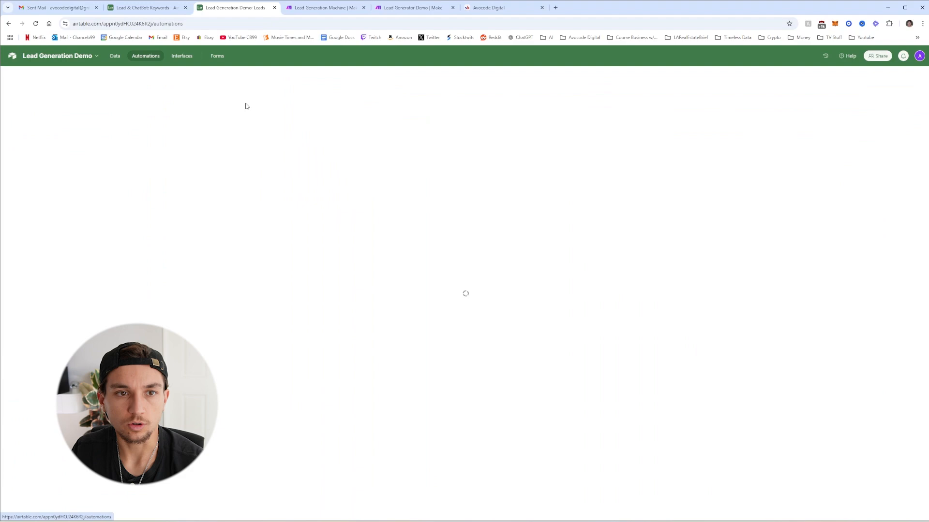
{"action": "left_click", "coordinate": [477, 126]}
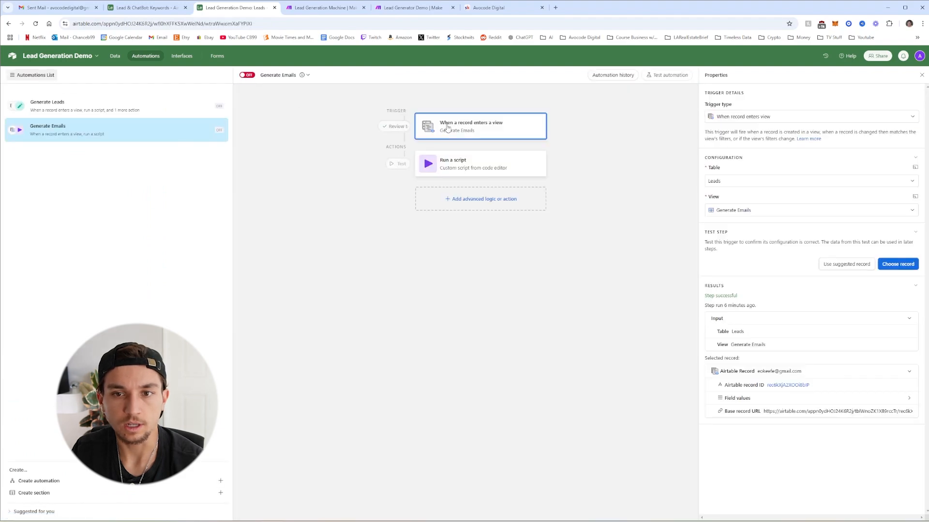
{"action": "left_click", "coordinate": [472, 165]}
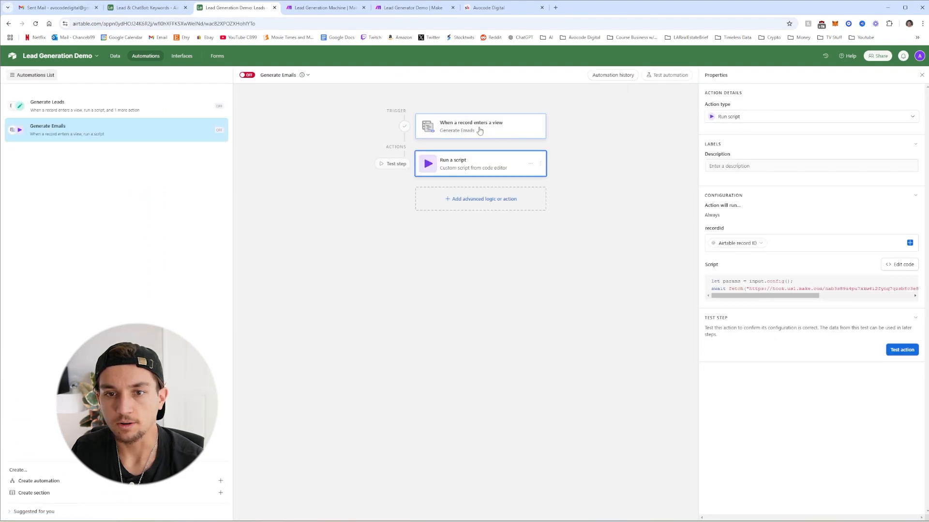
{"action": "left_click", "coordinate": [902, 351]}
{"action": "left_click", "coordinate": [411, 7]}
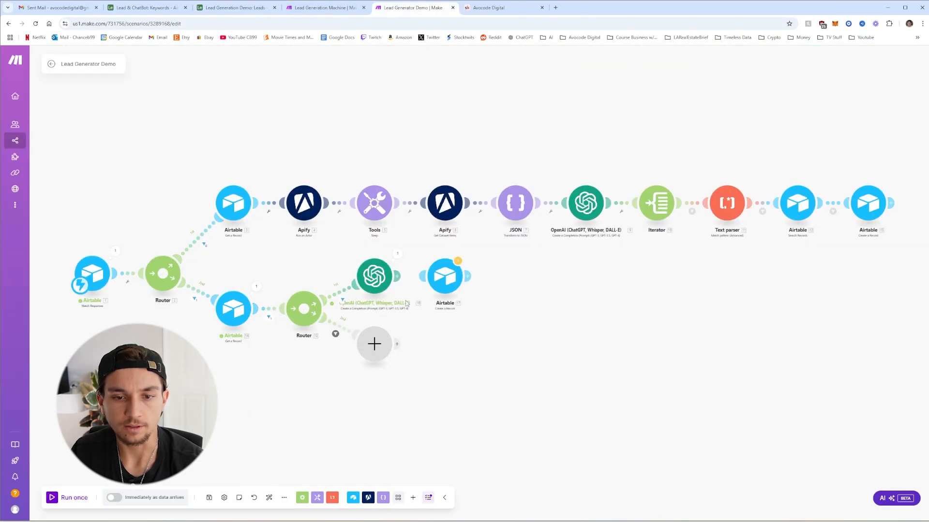
Set the OpenAI module's Parse JSON Response to Yes, then save and run the scenario
{"action": "left_click", "coordinate": [397, 254]}
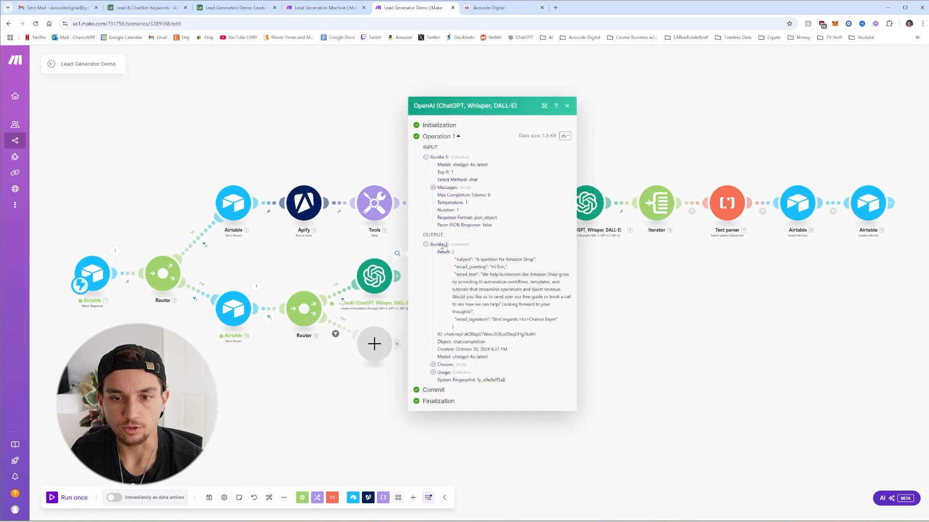
{"action": "left_click", "coordinate": [584, 332]}
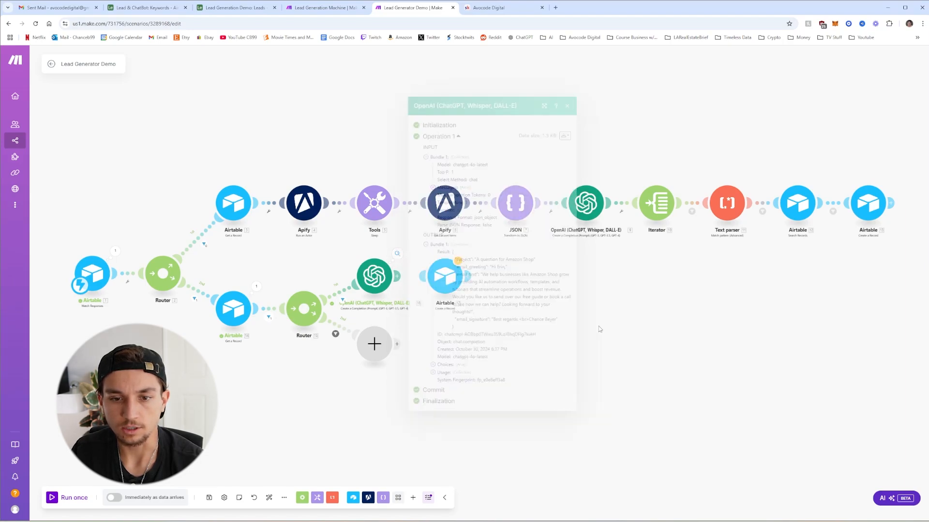
{"action": "left_click", "coordinate": [374, 276]}
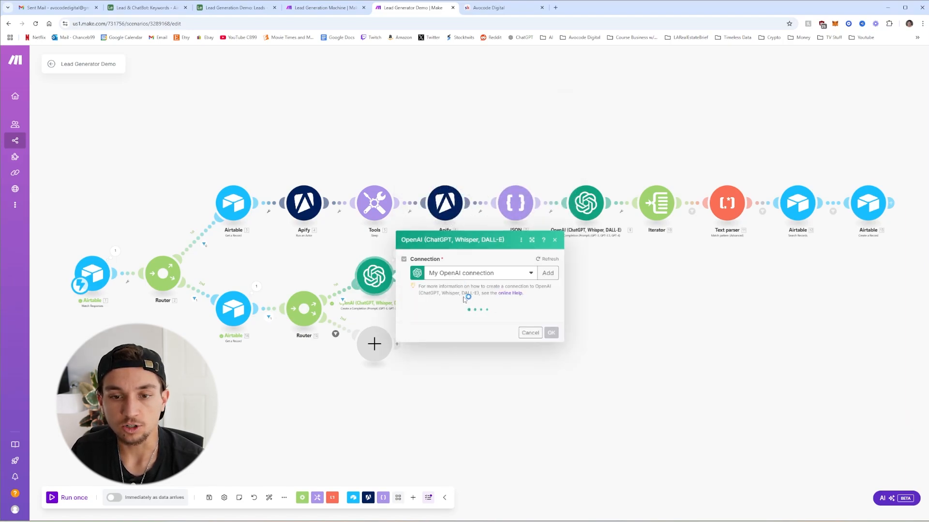
{"action": "scroll", "coordinate": [422, 353], "scroll_direction": "down", "scroll_amount": 5}
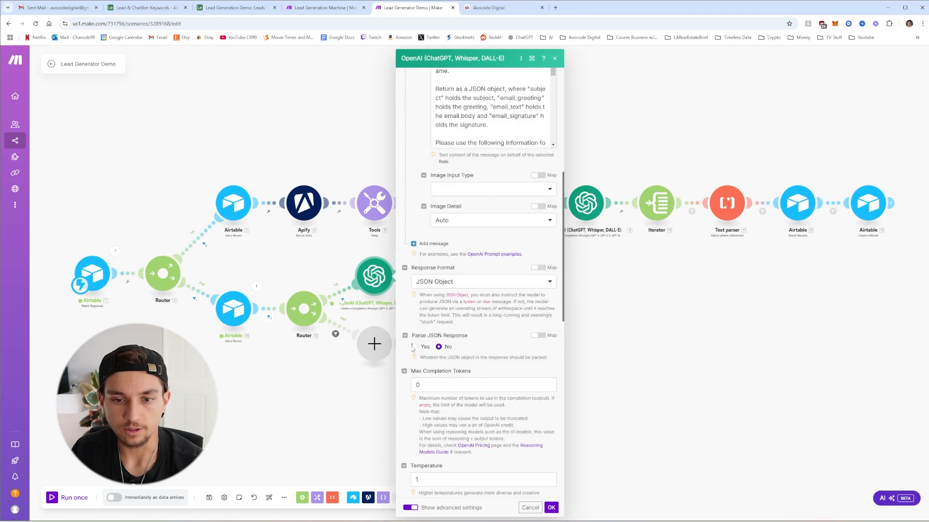
{"action": "left_click", "coordinate": [415, 347]}
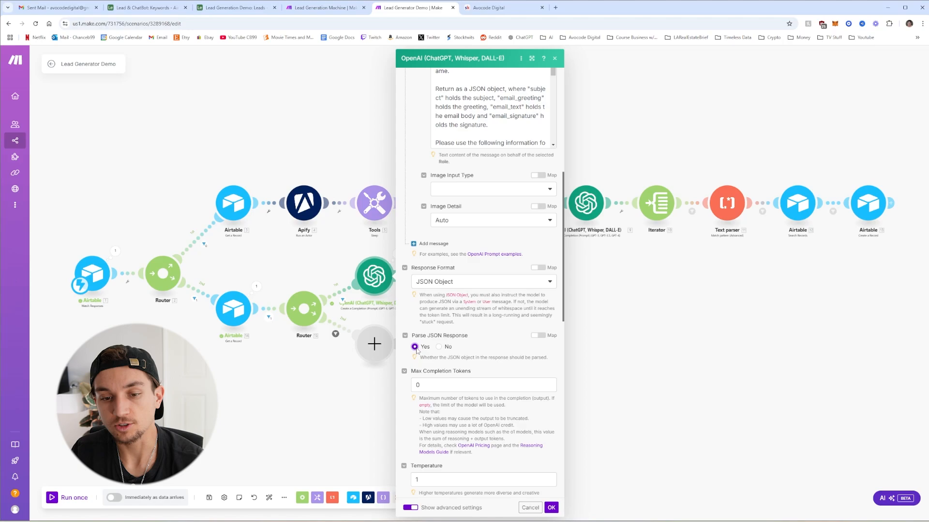
{"action": "left_click", "coordinate": [551, 508]}
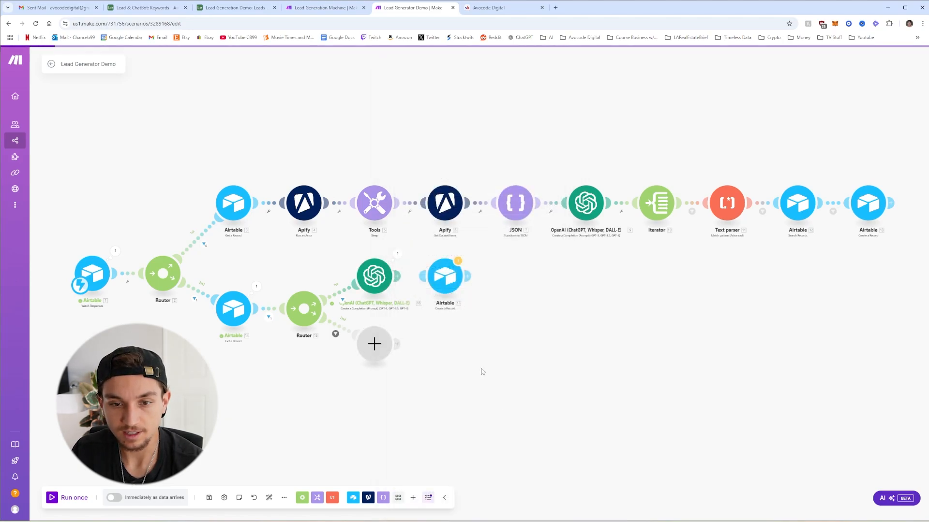
{"action": "left_click", "coordinate": [209, 498]}
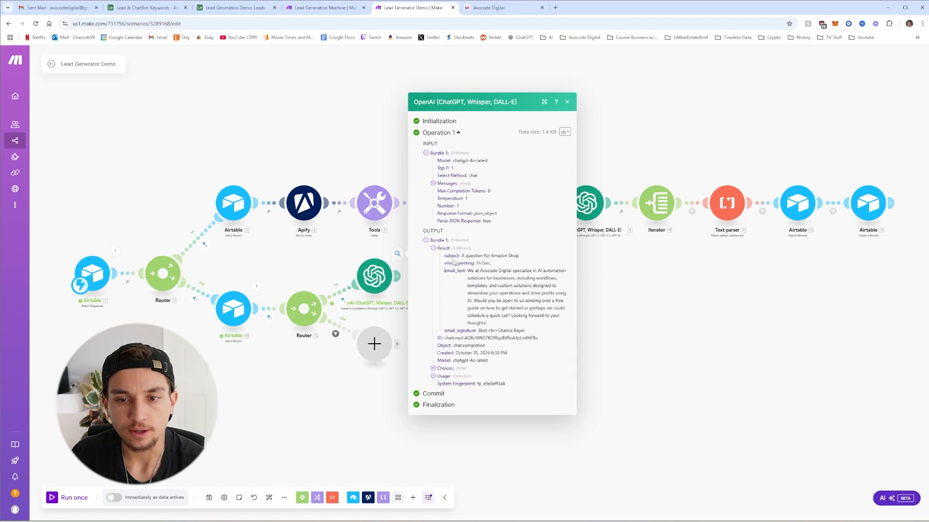
Check the OpenAI output for subject, email_greeting, email_text and email_signature values
{"action": "left_click", "coordinate": [345, 233]}
{"action": "left_click", "coordinate": [398, 254]}
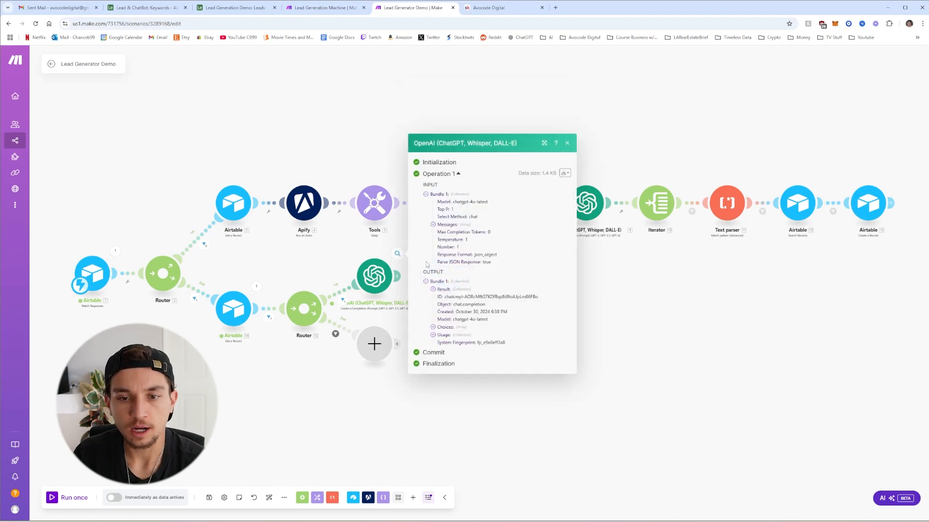
{"action": "left_click", "coordinate": [437, 299]}
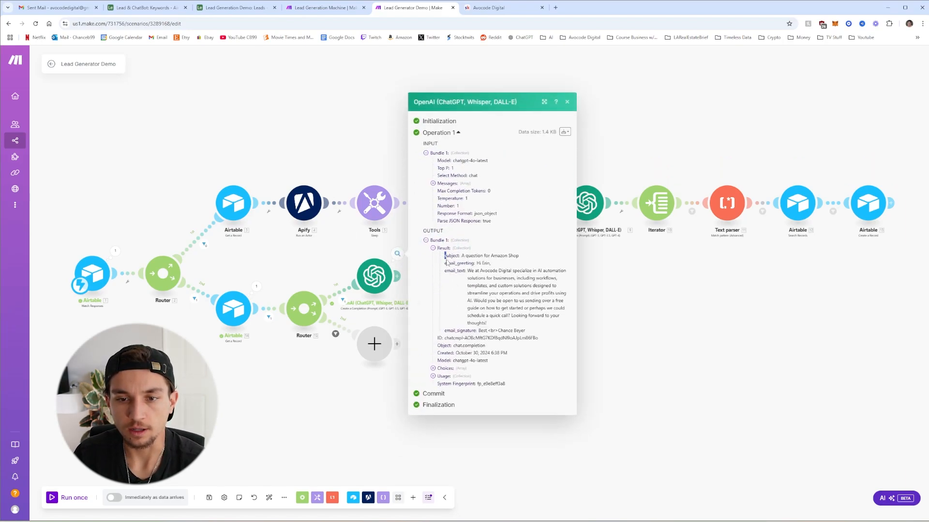
{"action": "left_click_drag", "start_coordinate": [444, 255], "coordinate": [530, 337]}
{"action": "left_click", "coordinate": [530, 337]}
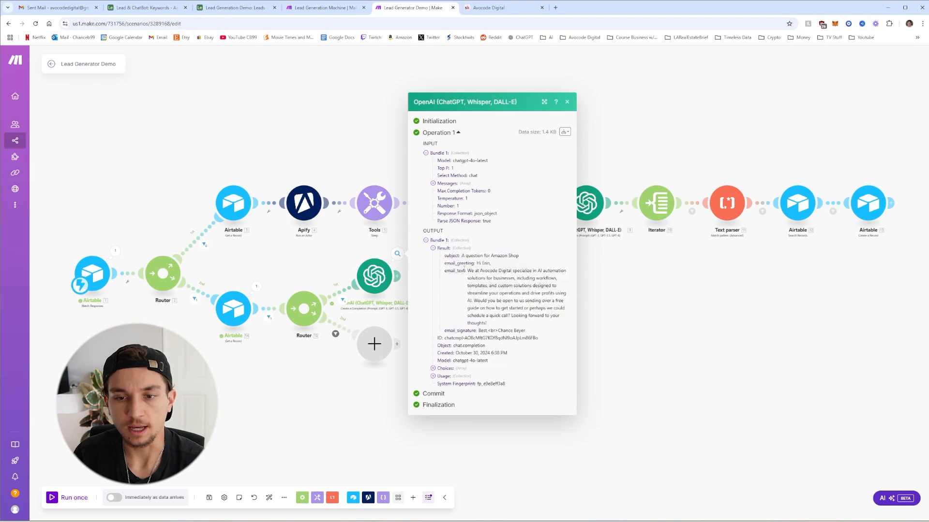
{"action": "left_click", "coordinate": [611, 305]}
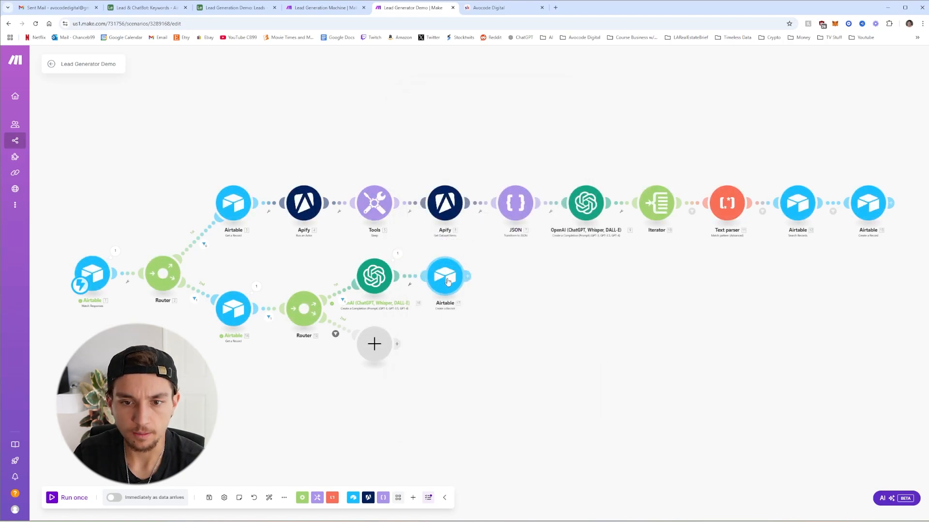
Open the Emails Create a Record module and examine its Name record field
{"action": "left_click", "coordinate": [446, 278]}
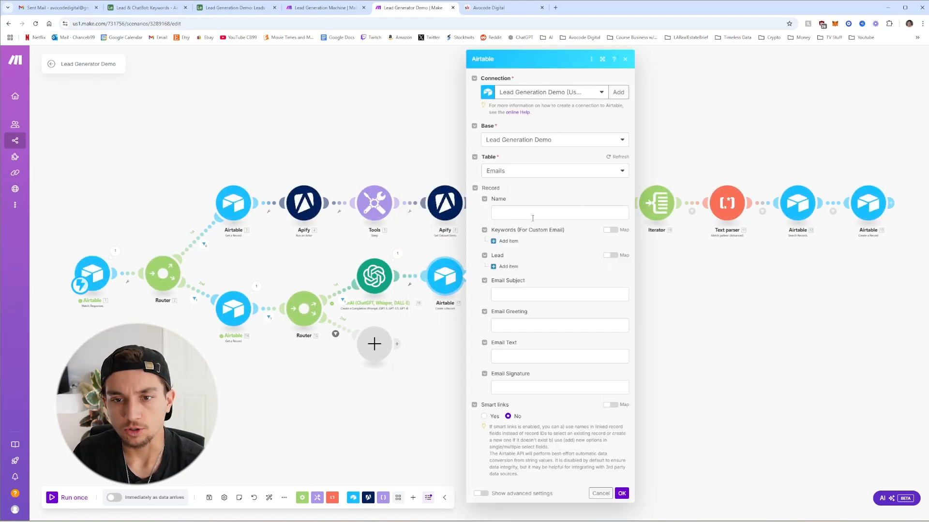
{"action": "left_click", "coordinate": [513, 213]}
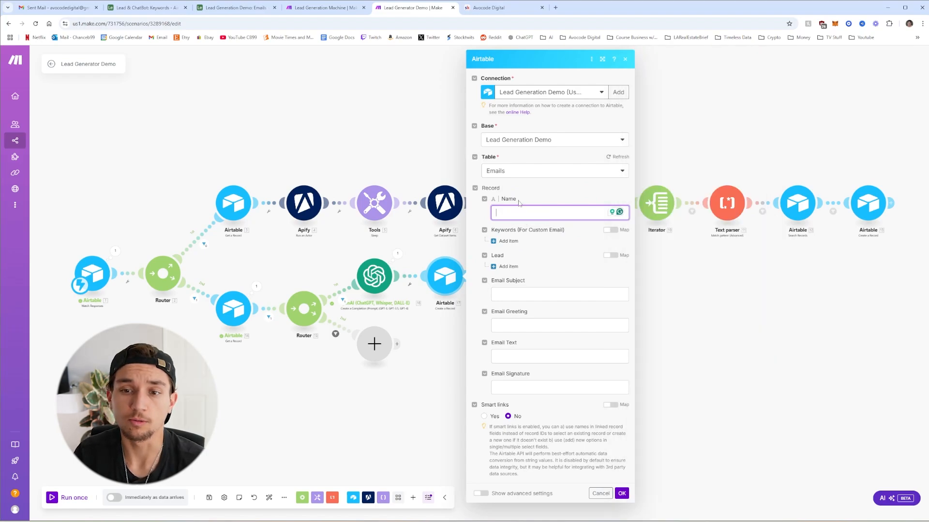
{"action": "double_click", "coordinate": [511, 203]}
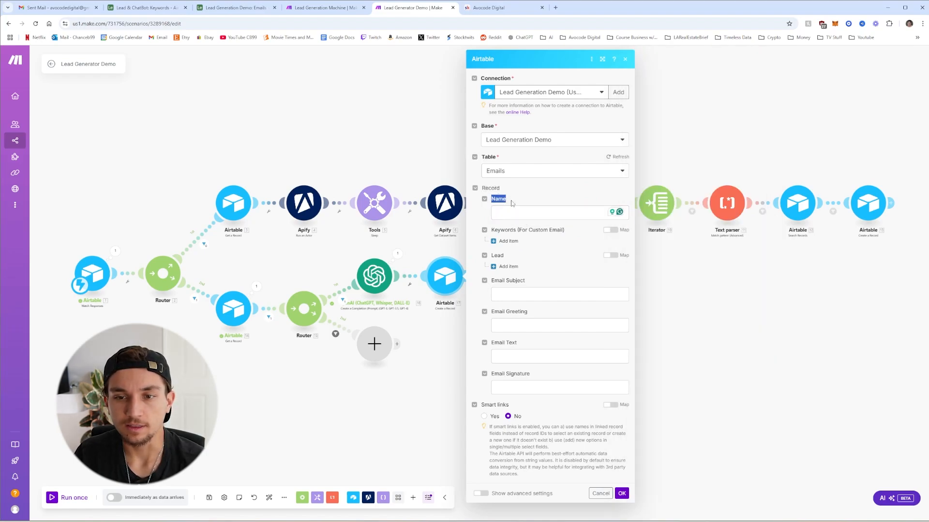
{"action": "left_click", "coordinate": [513, 204]}
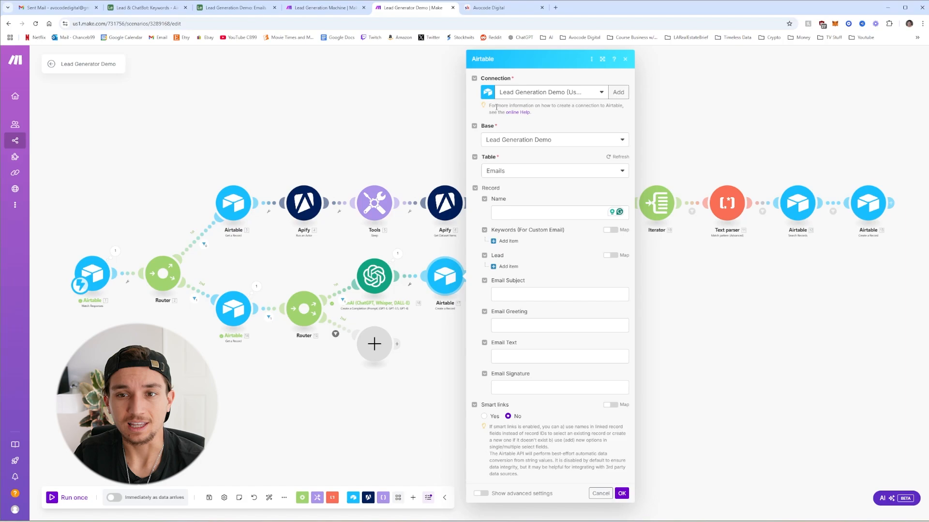
Rename the Emails table's Name field to ID, change its type to Autonumber, and confirm
{"action": "left_click", "coordinate": [231, 6]}
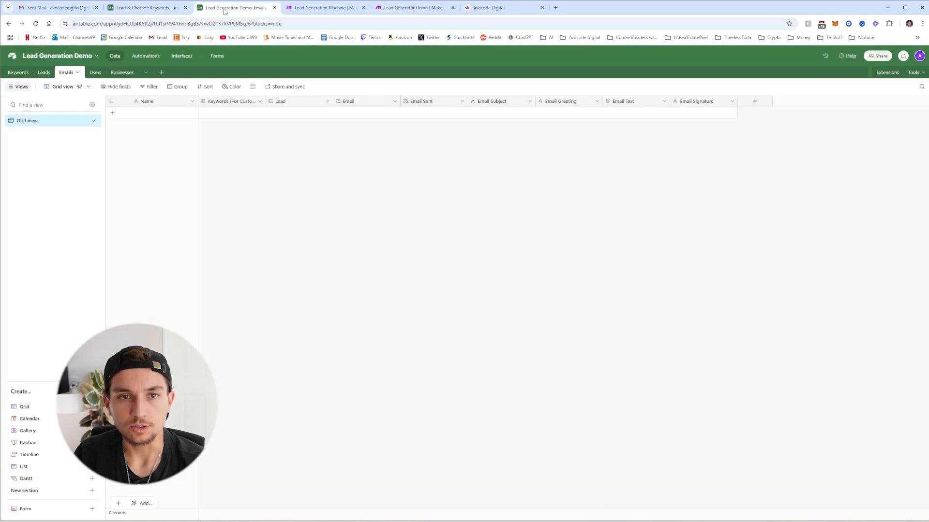
{"action": "right_click", "coordinate": [136, 104]}
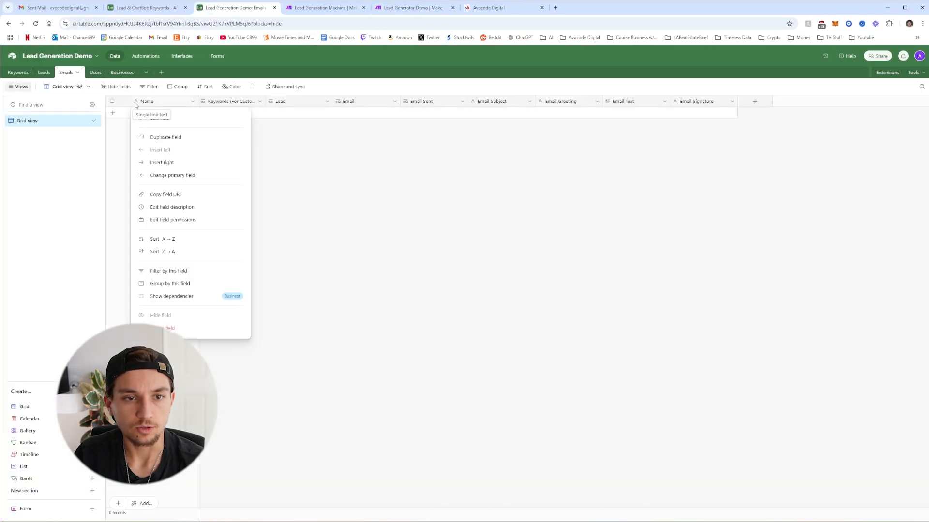
{"action": "left_click", "coordinate": [164, 121]}
{"action": "type", "text": "ID"}
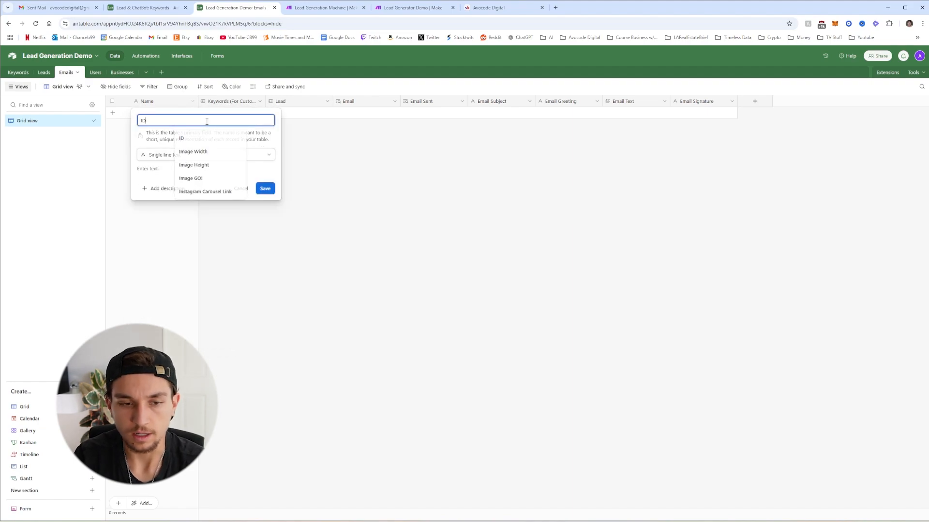
{"action": "left_click", "coordinate": [172, 283]}
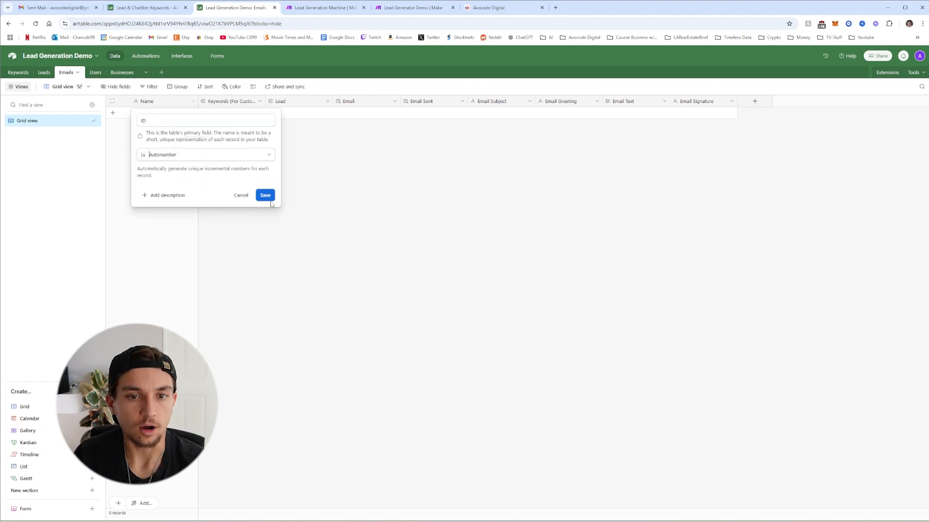
{"action": "left_click", "coordinate": [268, 197]}
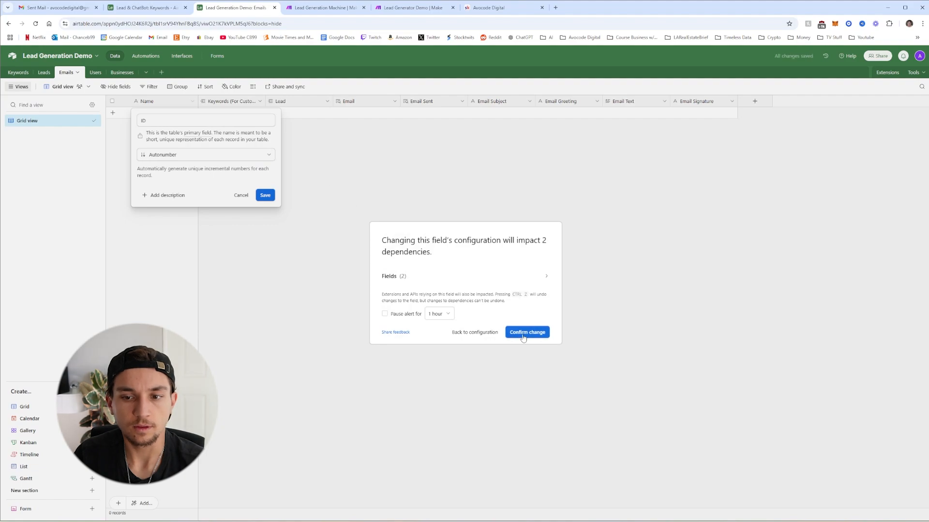
{"action": "left_click", "coordinate": [523, 337]}
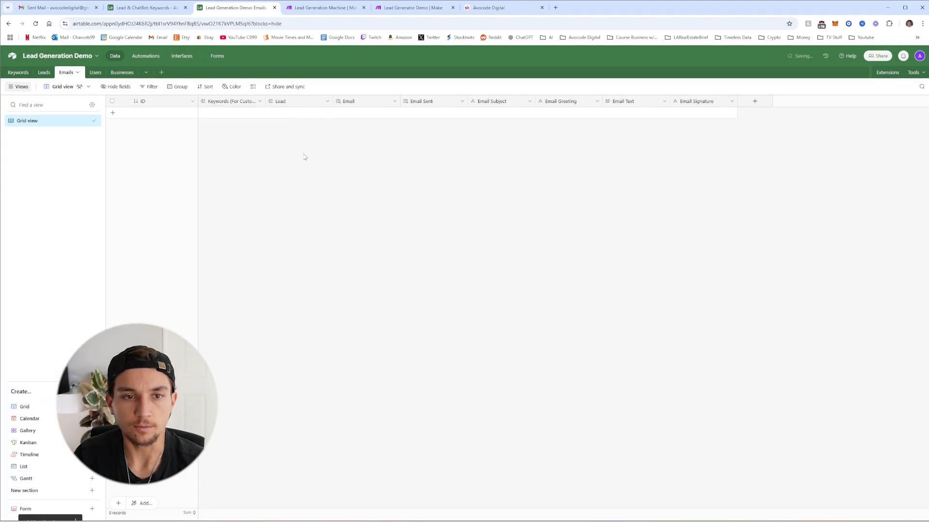
{"action": "left_click", "coordinate": [408, 10]}
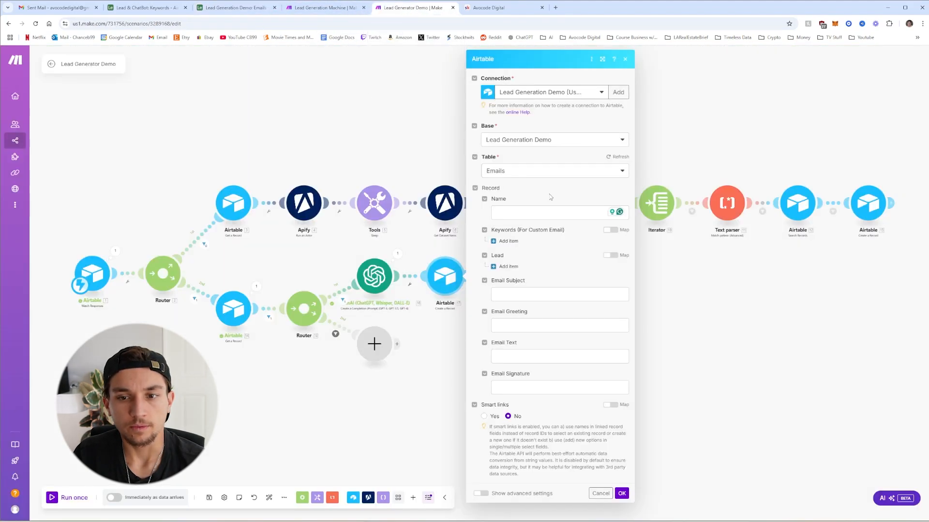
Refresh the Emails table fields, then map OpenAI subject, email_greeting, email_text and email_signature into the matching Email fields
{"action": "left_click", "coordinate": [620, 157]}
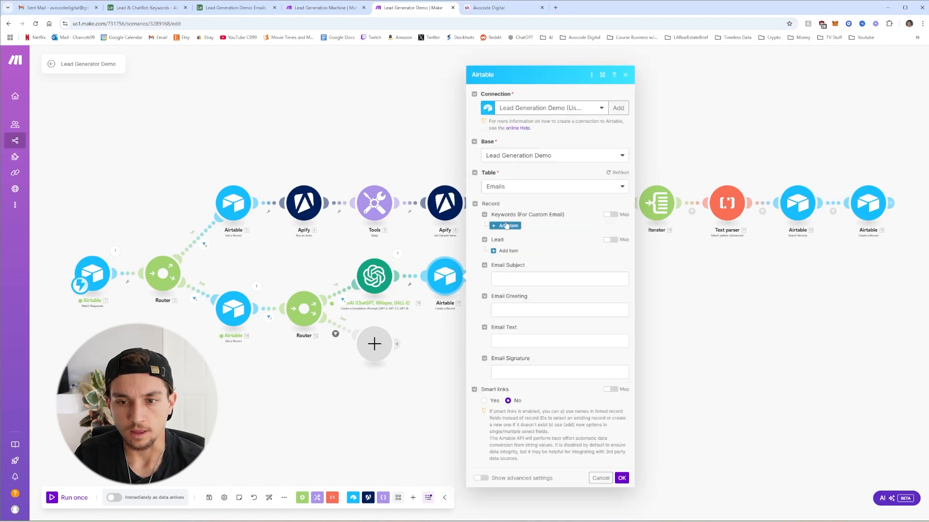
{"action": "left_click", "coordinate": [514, 282]}
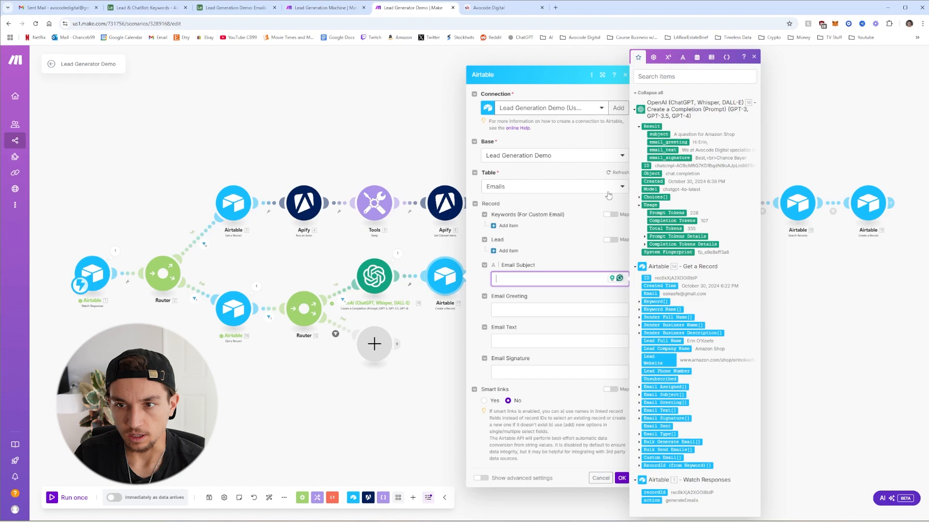
{"action": "left_click", "coordinate": [658, 134]}
{"action": "left_click", "coordinate": [564, 308]}
{"action": "left_click", "coordinate": [668, 142]}
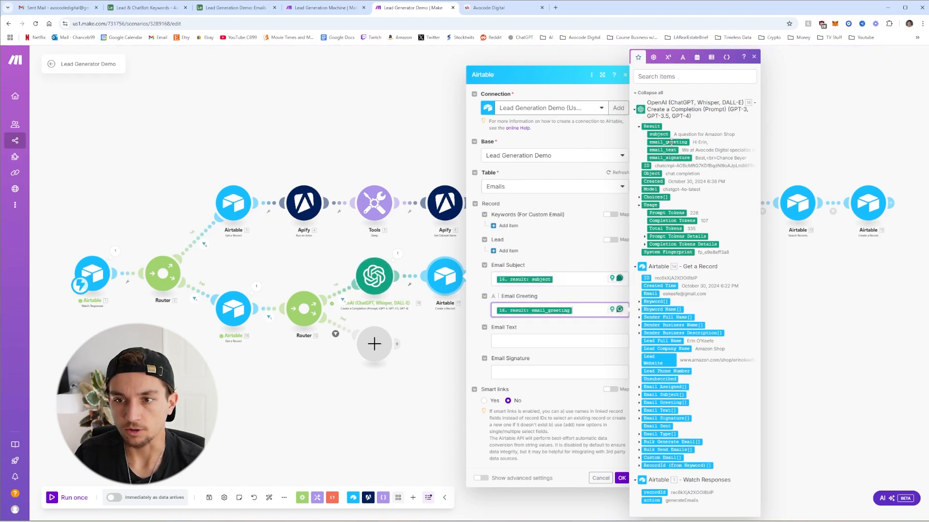
{"action": "left_click", "coordinate": [543, 339]}
{"action": "left_click", "coordinate": [666, 151]}
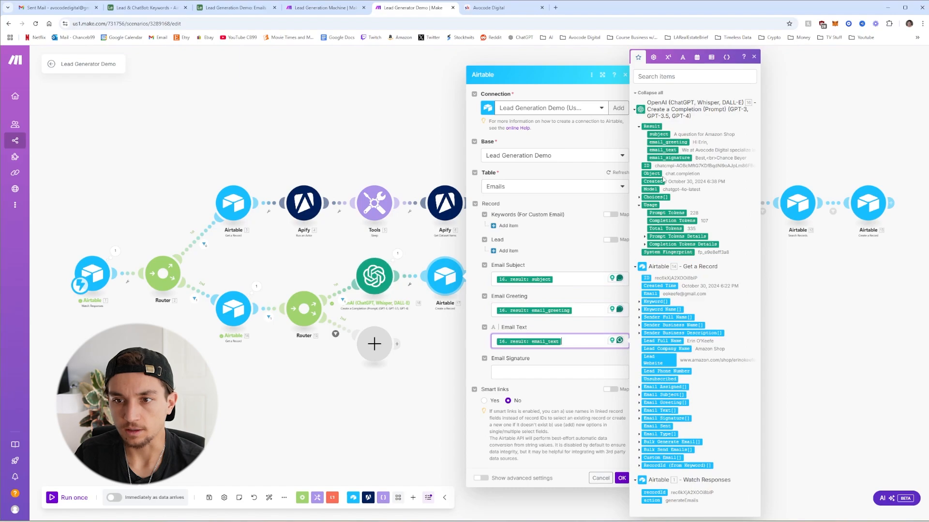
{"action": "left_click", "coordinate": [540, 371]}
{"action": "left_click", "coordinate": [672, 158]}
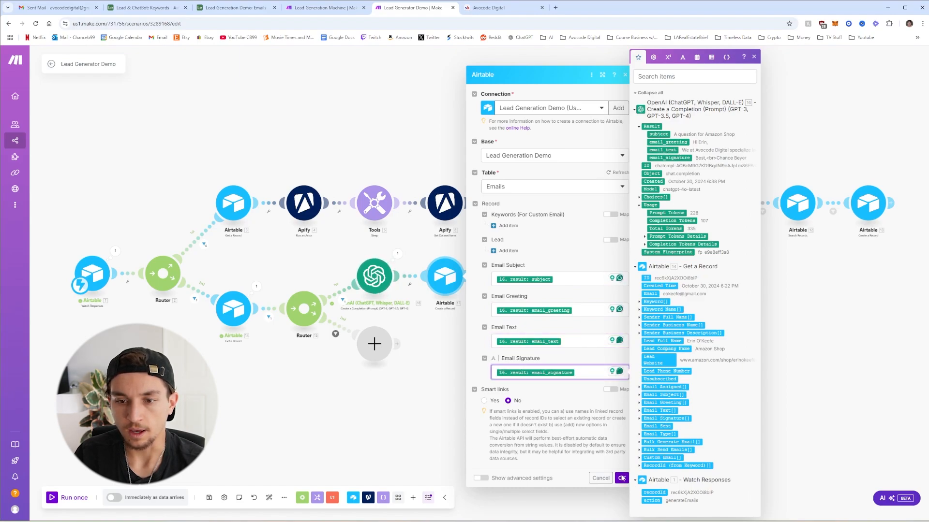
{"action": "left_click", "coordinate": [621, 478]}
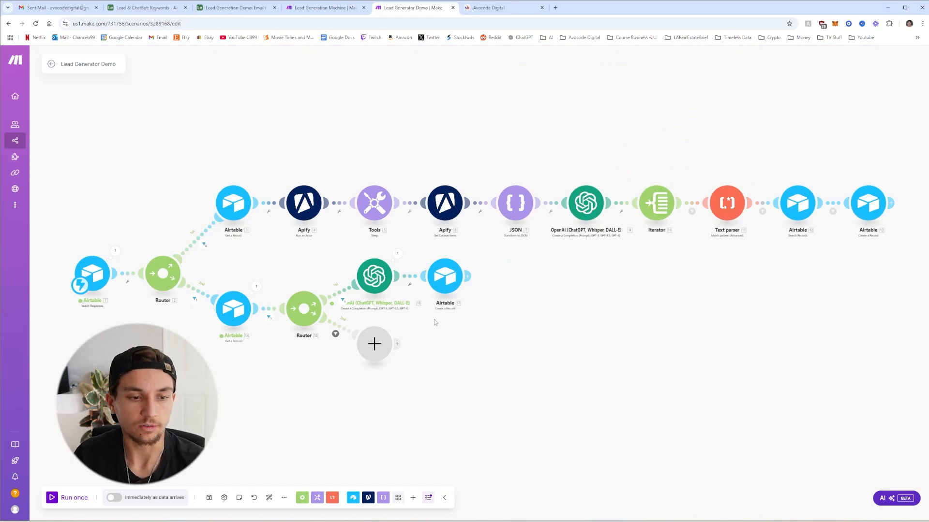
{"action": "left_click_drag", "start_coordinate": [424, 347], "coordinate": [460, 312]}
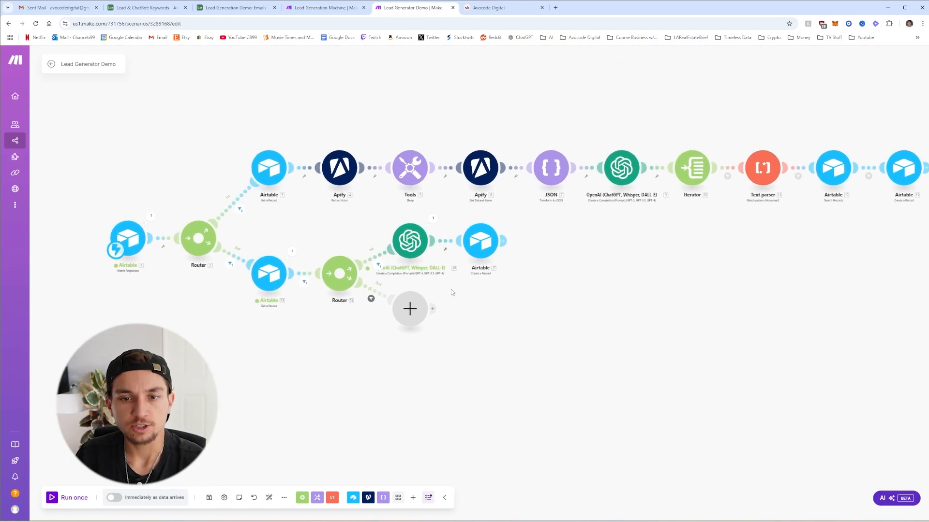
{"action": "left_click", "coordinate": [410, 308]}
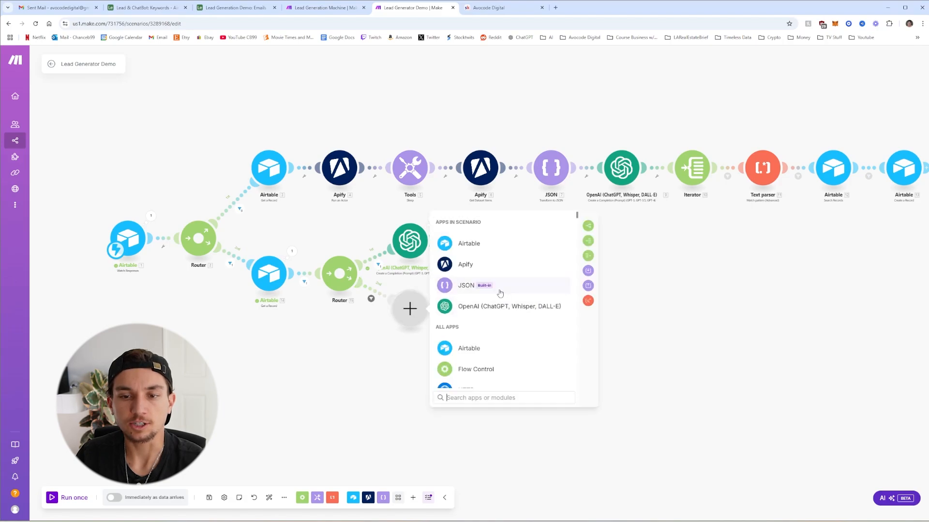
{"action": "left_click", "coordinate": [415, 310]}
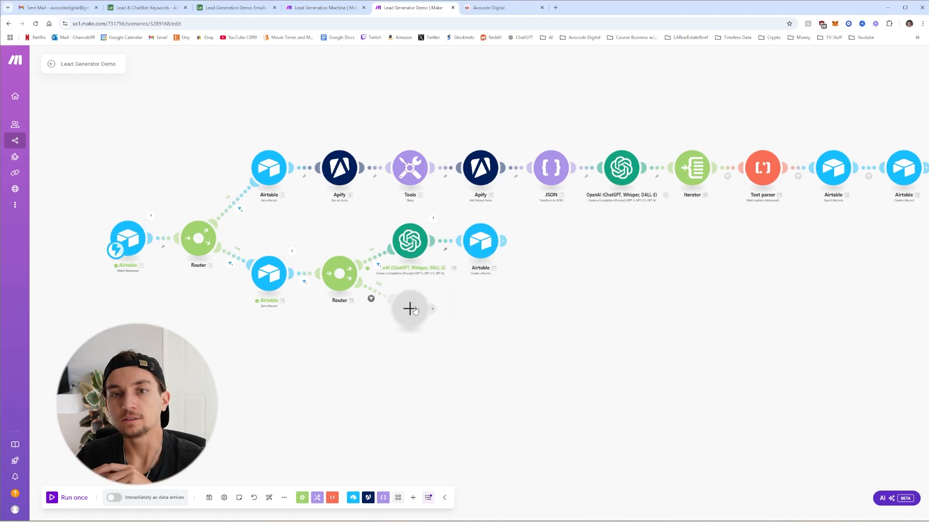
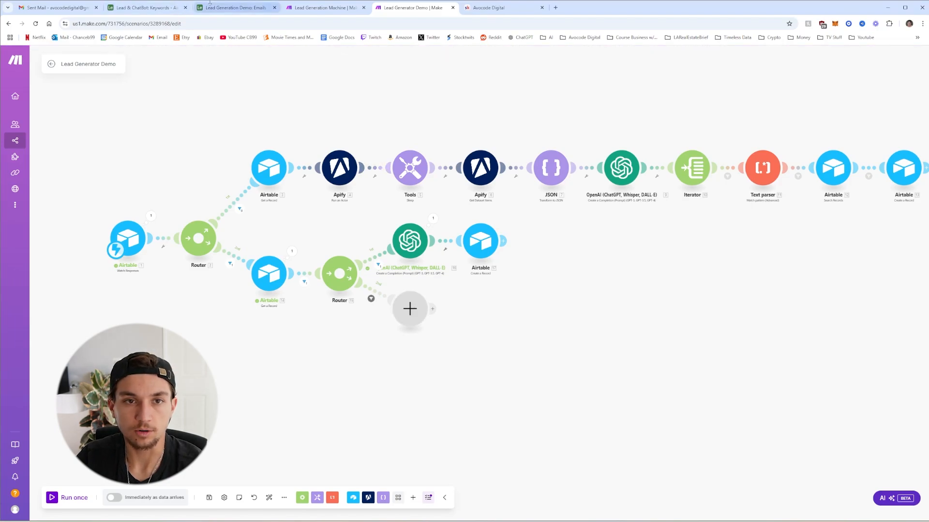
Switch to the empty Emails table of the Lead Generation Demo base in Airtable
{"action": "left_click", "coordinate": [220, 9]}
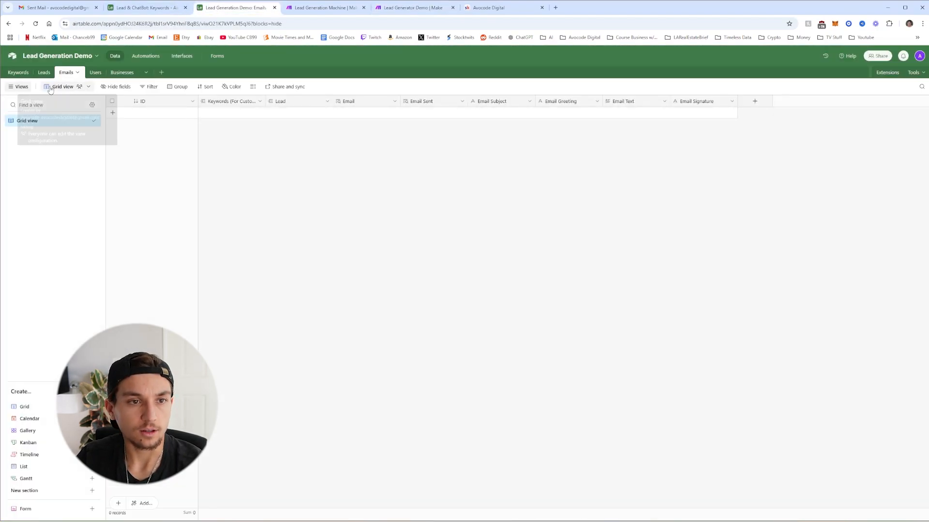
Add a new Emails record with subject 'A question for (company name)'
{"action": "left_click", "coordinate": [219, 115]}
{"action": "left_click", "coordinate": [509, 112]}
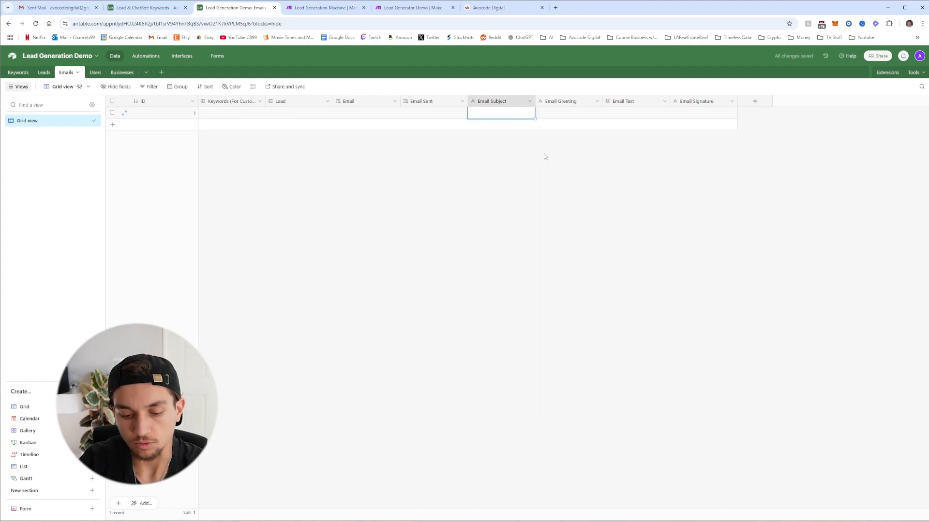
{"action": "type", "text": "A quest"}
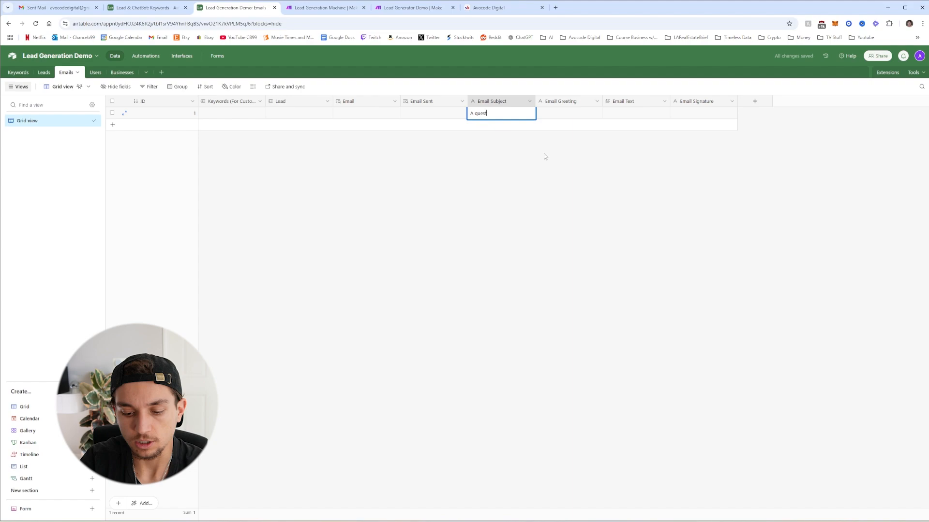
{"action": "type", "text": "ion for you"}
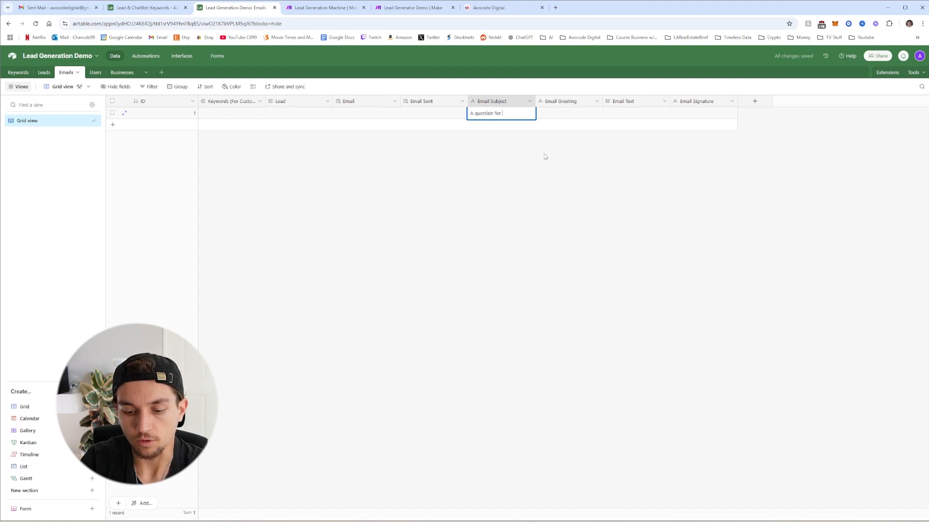
{"action": "key", "text": "BackSpace"}
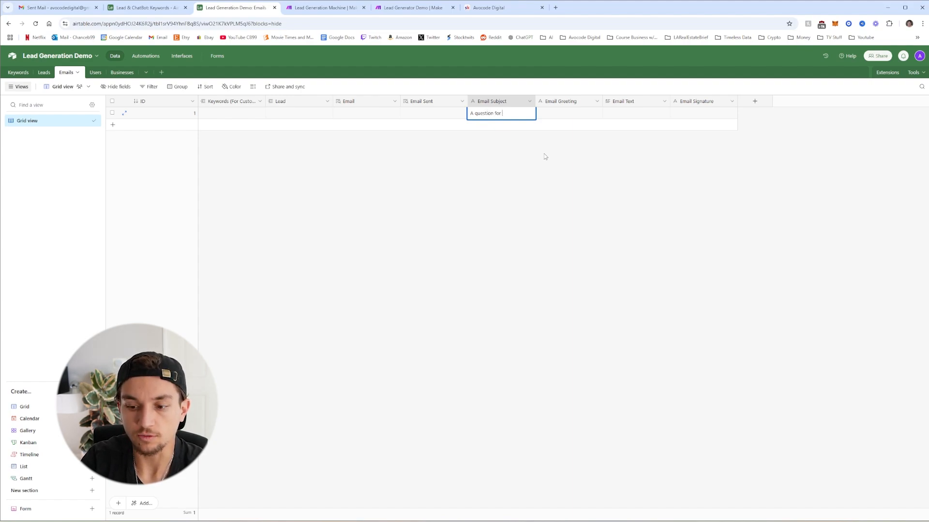
{"action": "type", "text": "("}
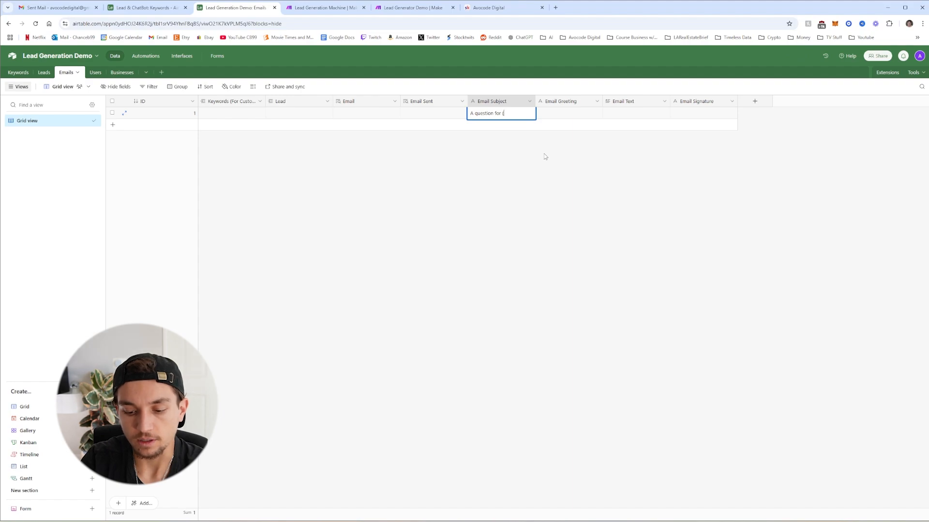
{"action": "type", "text": "company name)"}
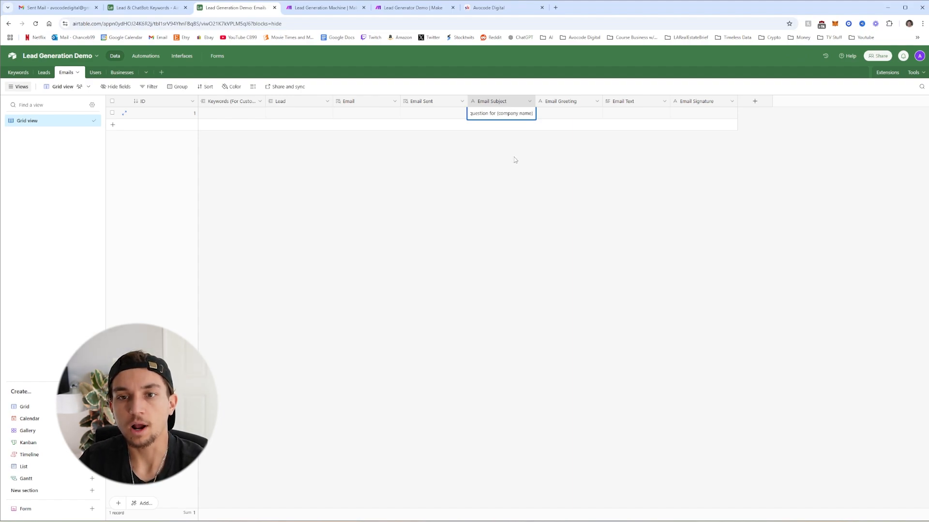
{"action": "mouse_move", "coordinate": [498, 114]}
{"action": "left_mouse_down"}
{"action": "mouse_move", "coordinate": [541, 113]}
{"action": "mouse_move", "coordinate": [496, 114]}
{"action": "left_mouse_up"}
{"action": "left_click", "coordinate": [533, 114]}
{"action": "left_click", "coordinate": [509, 113]}
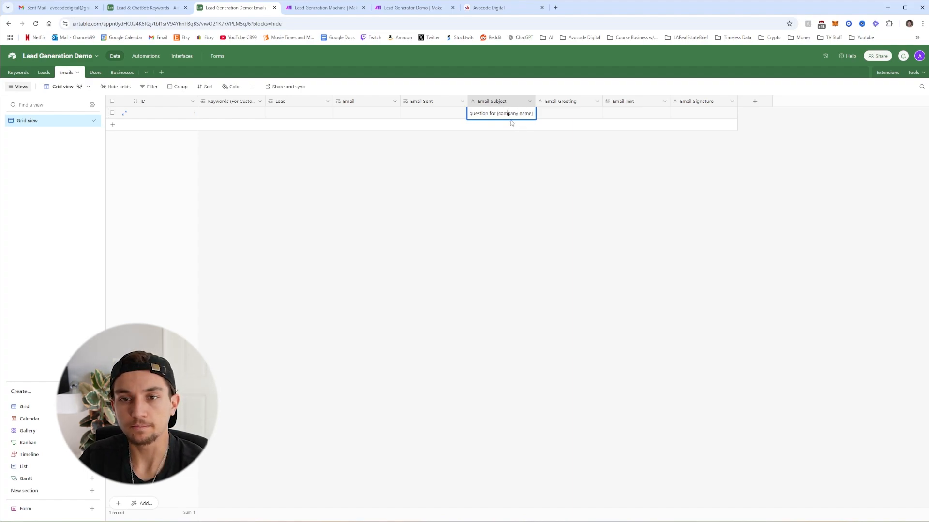
Fill in greeting 'Hi (recipient First name),' and a signature starting 'Thanks,' with the pasted template
{"action": "left_click", "coordinate": [580, 118]}
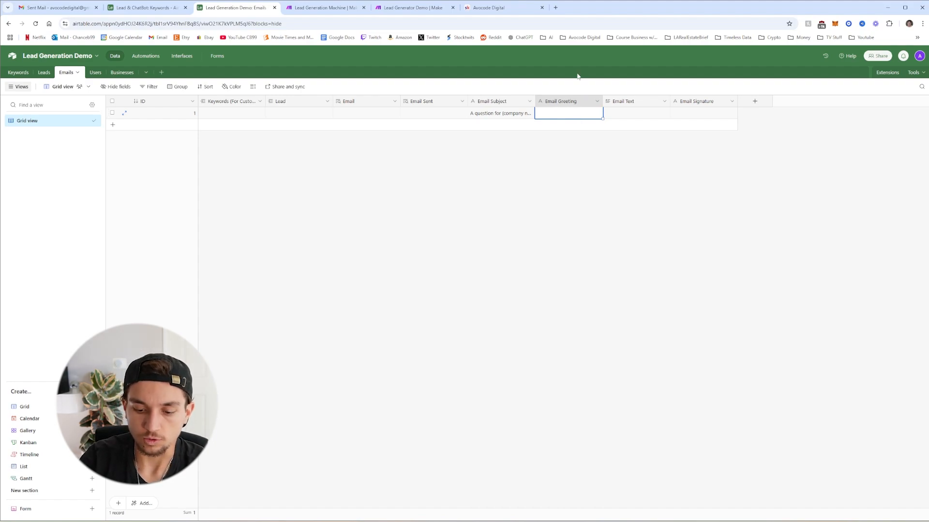
{"action": "type", "text": "Hi"}
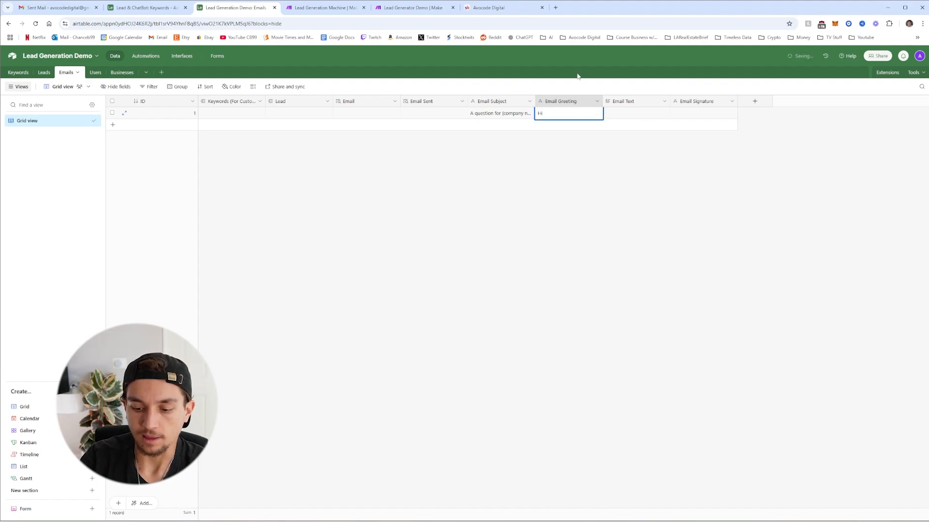
{"action": "type", "text": " (recipient First name),"}
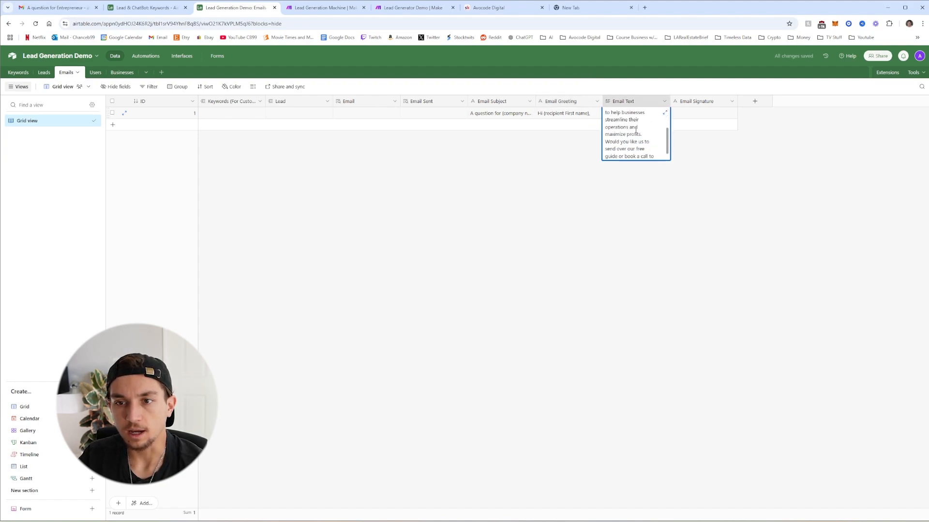
{"action": "scroll", "coordinate": [629, 135], "scroll_direction": "down", "scroll_amount": 1}
{"action": "scroll", "coordinate": [627, 140], "scroll_direction": "down", "scroll_amount": 1}
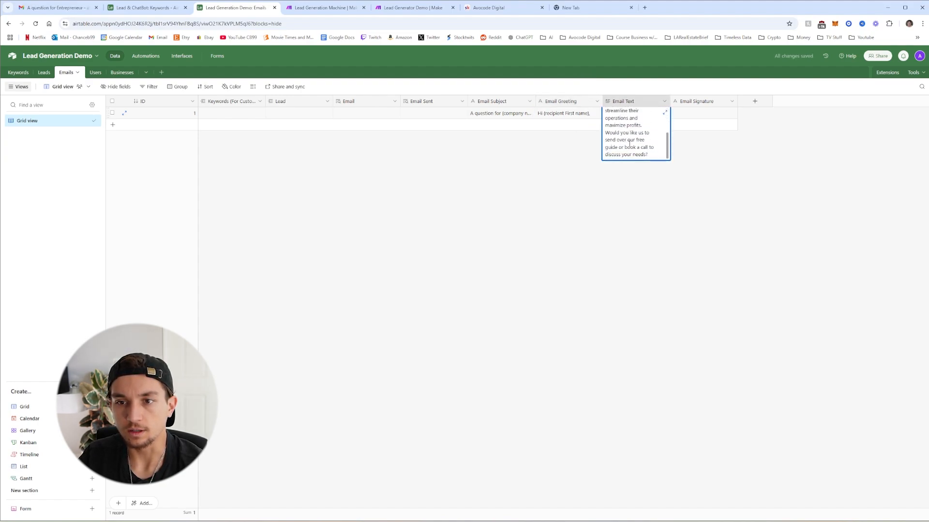
{"action": "scroll", "coordinate": [639, 145], "scroll_direction": "up", "scroll_amount": 2}
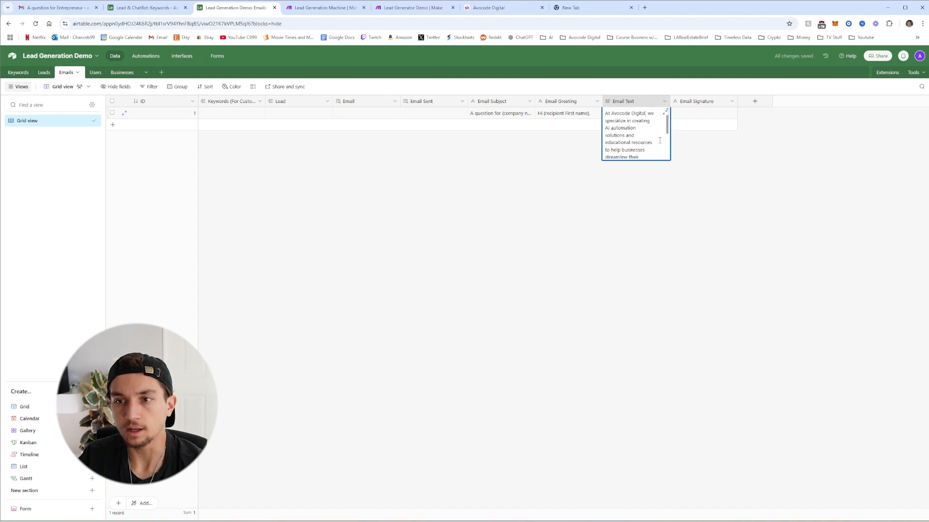
{"action": "left_click", "coordinate": [703, 116]}
{"action": "left_click", "coordinate": [705, 115]}
{"action": "type", "text": "Thanks"}
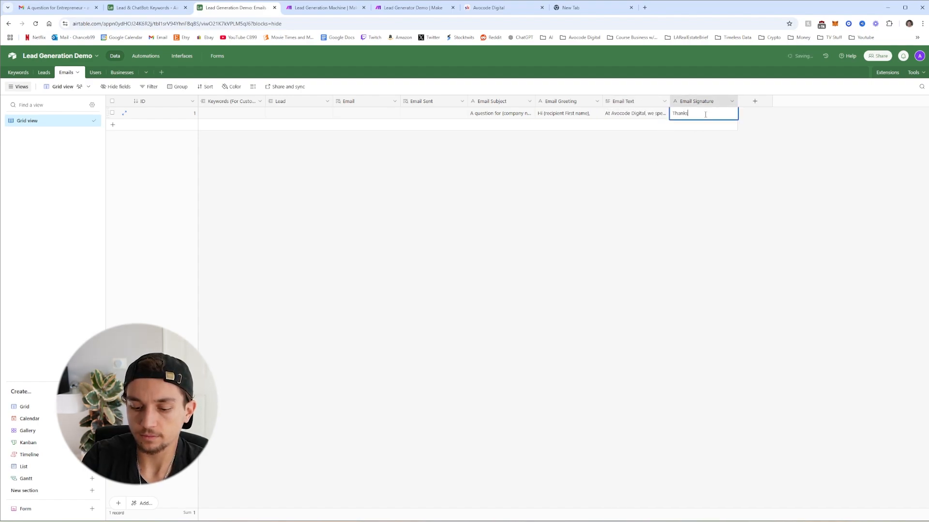
{"action": "type", "text": ","}
{"action": "key", "text": "ctrl+v"}
{"action": "left_click", "coordinate": [711, 160]}
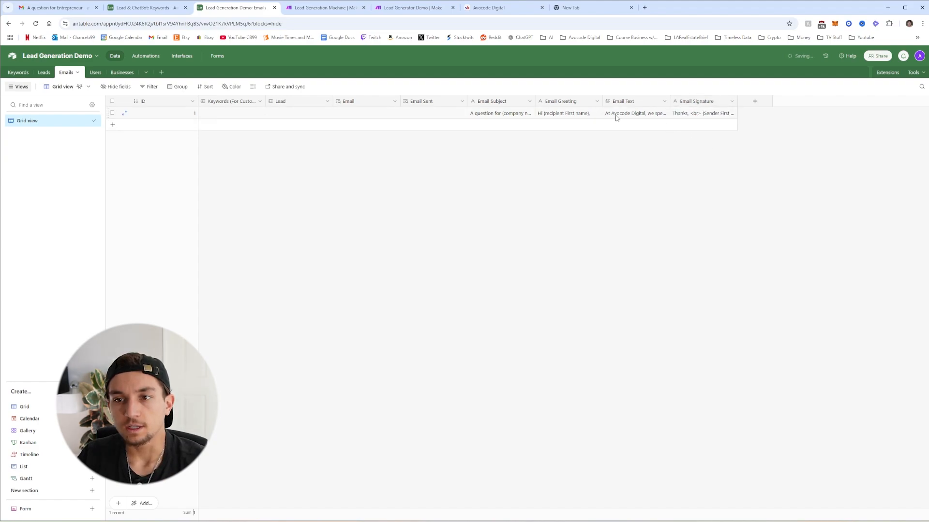
Link the email template to keyword 4 and set that keyword's Email Type to Custom Email
{"action": "left_click", "coordinate": [235, 114]}
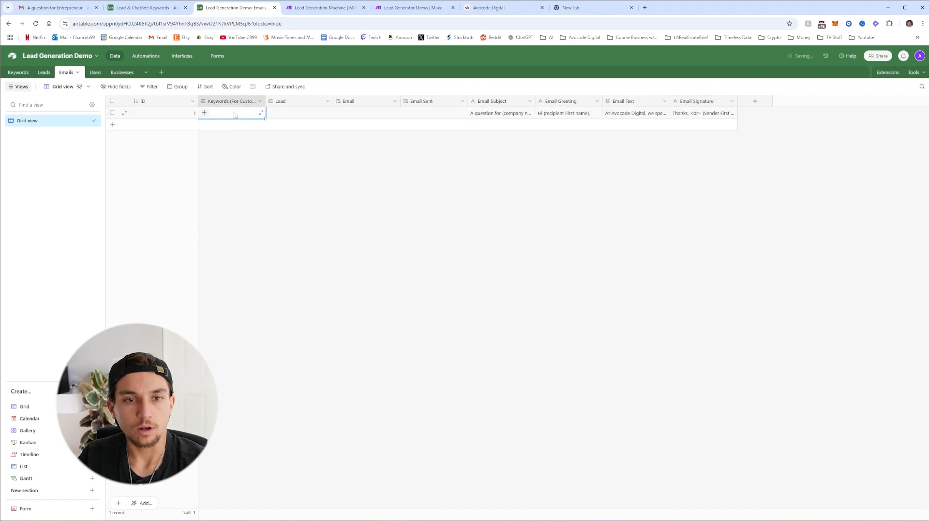
{"action": "left_click", "coordinate": [204, 113]}
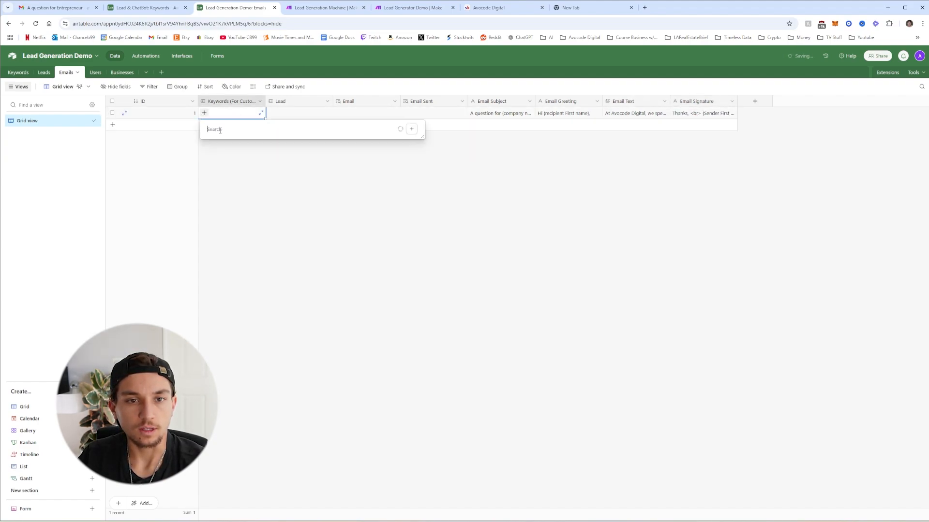
{"action": "type", "text": "4"}
{"action": "left_click", "coordinate": [228, 152]}
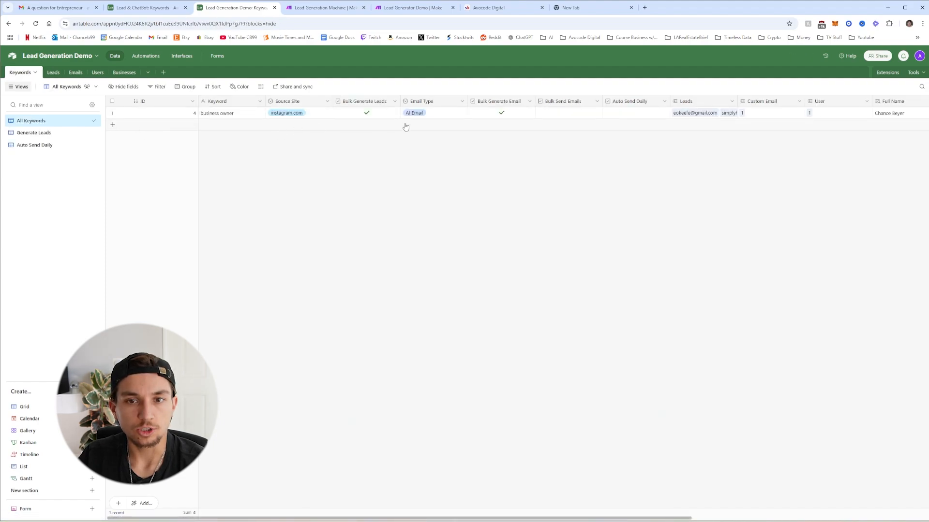
{"action": "left_click", "coordinate": [436, 115]}
{"action": "left_click", "coordinate": [446, 116]}
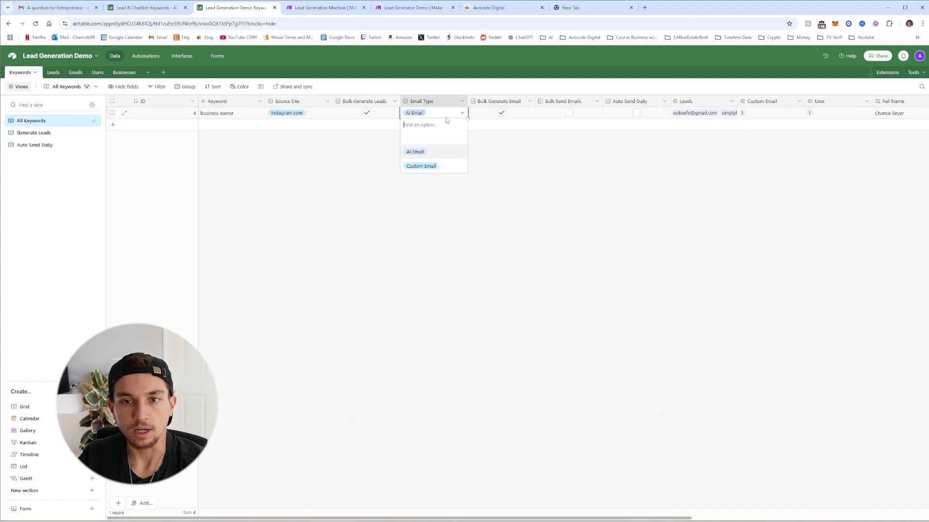
{"action": "left_click", "coordinate": [427, 166]}
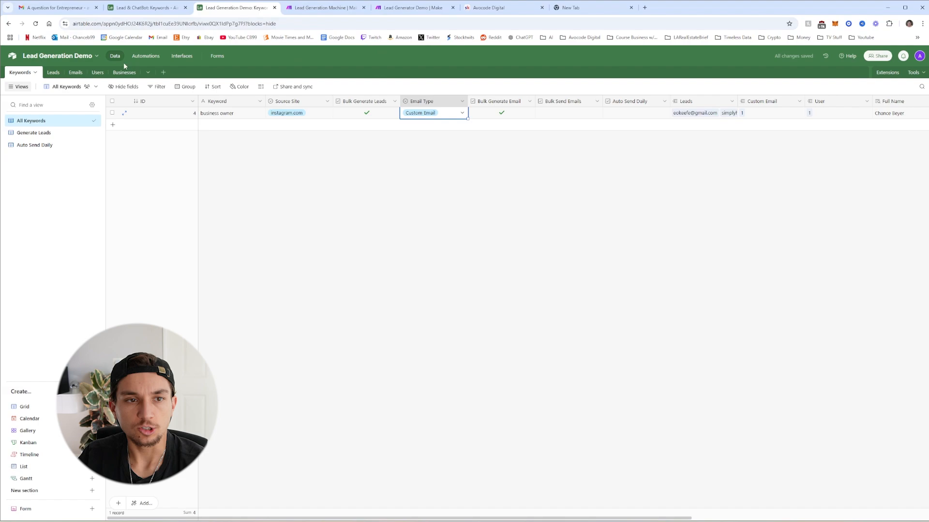
Open the Generate Emails automation's trigger test records and start a single Make run
{"action": "left_click", "coordinate": [146, 56]}
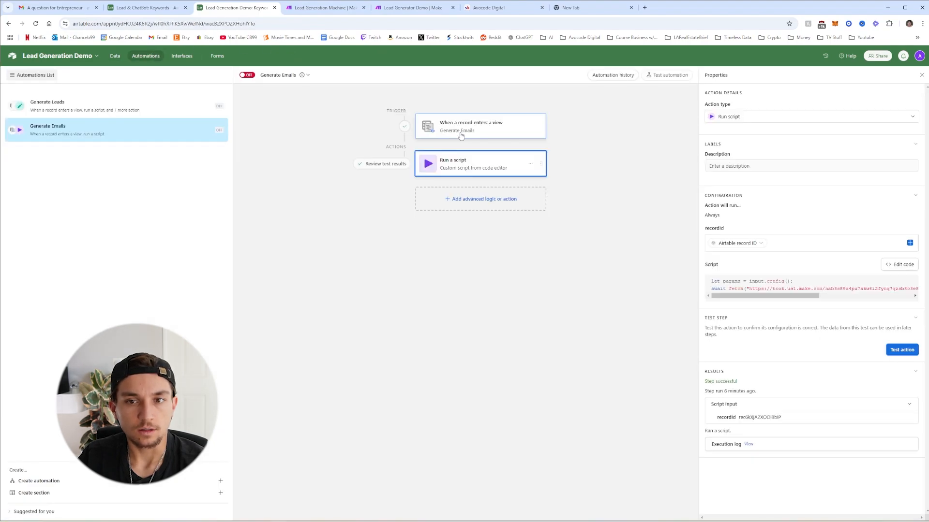
{"action": "left_click", "coordinate": [461, 135]}
{"action": "left_click", "coordinate": [897, 264]}
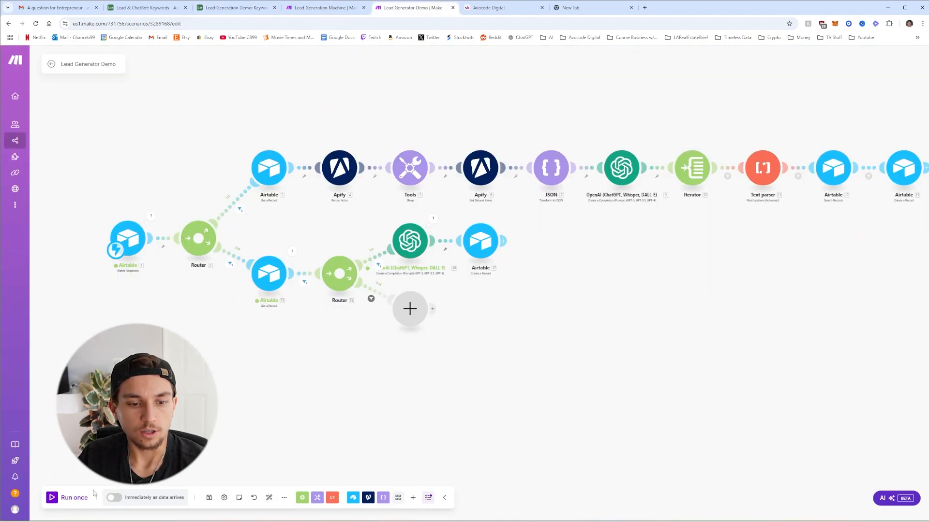
{"action": "left_click", "coordinate": [73, 497]}
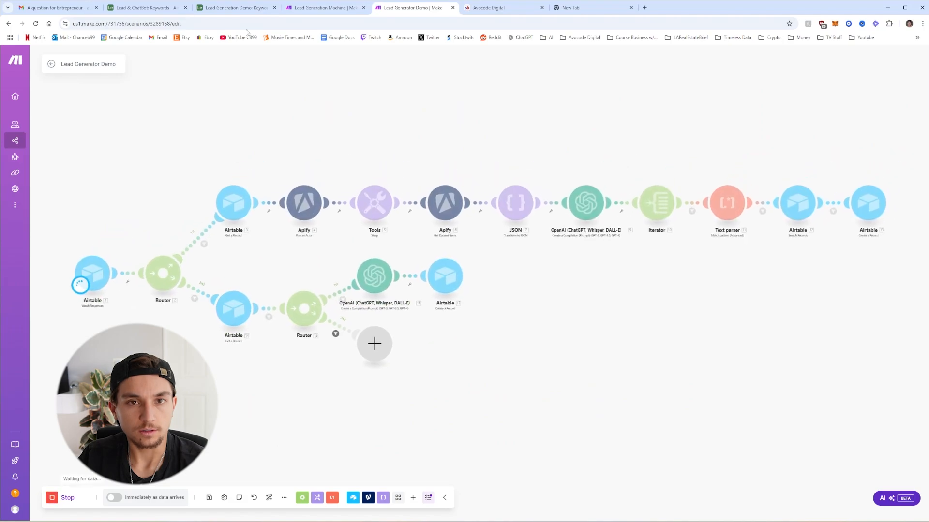
Stop the waiting run and add an Airtable Get a Record module on the router's empty branch
{"action": "left_click", "coordinate": [234, 7]}
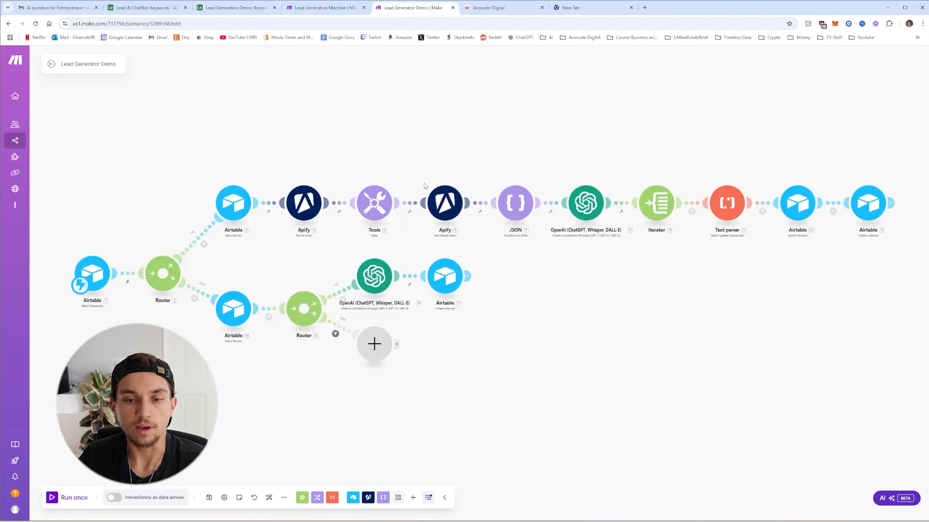
{"action": "left_click", "coordinate": [367, 338]}
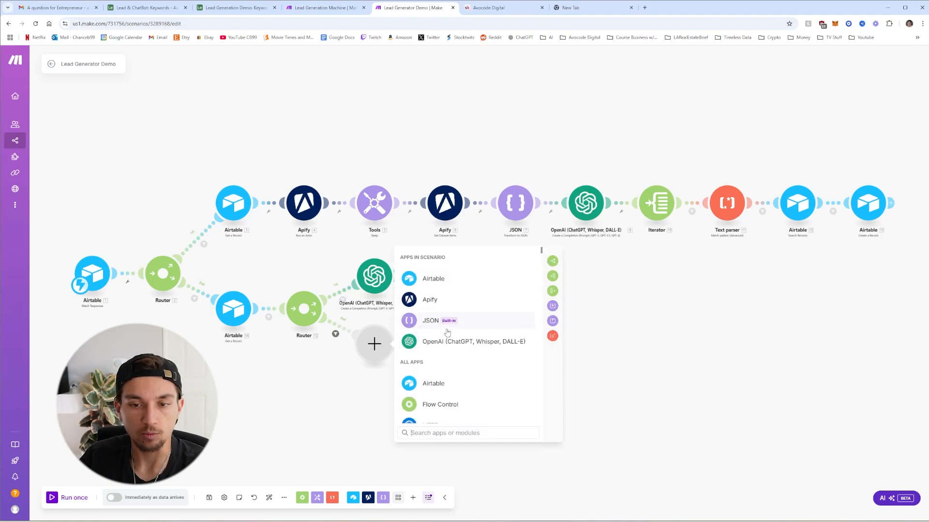
{"action": "left_click", "coordinate": [442, 279]}
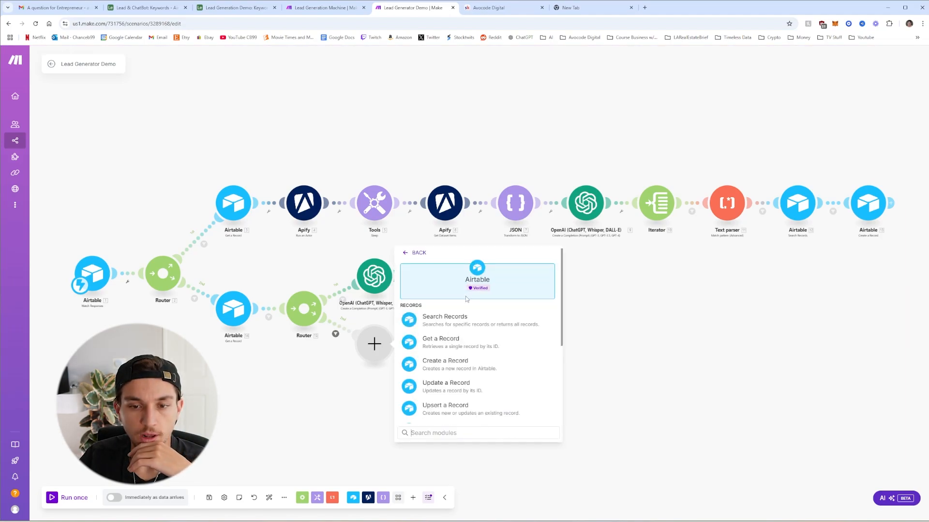
{"action": "left_click", "coordinate": [456, 341]}
{"action": "left_click", "coordinate": [464, 358]}
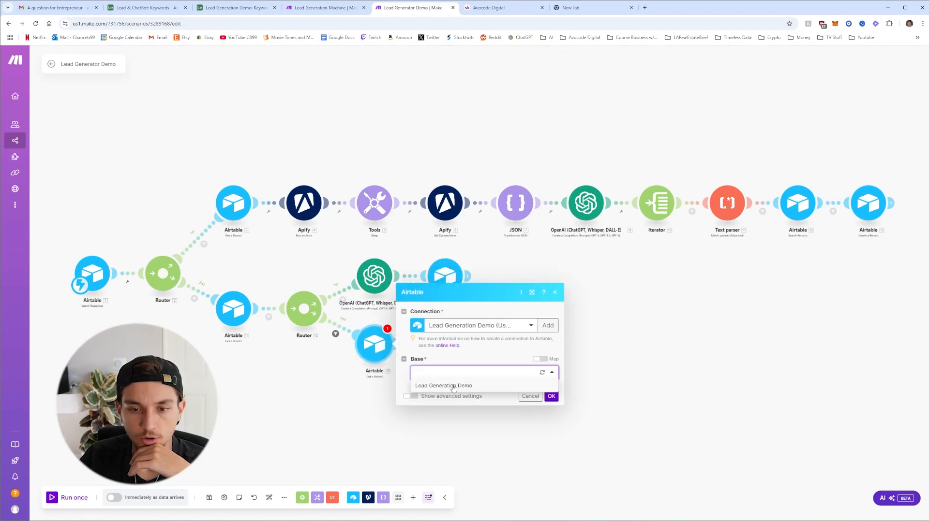
{"action": "left_click", "coordinate": [468, 387]}
{"action": "left_click", "coordinate": [469, 387]}
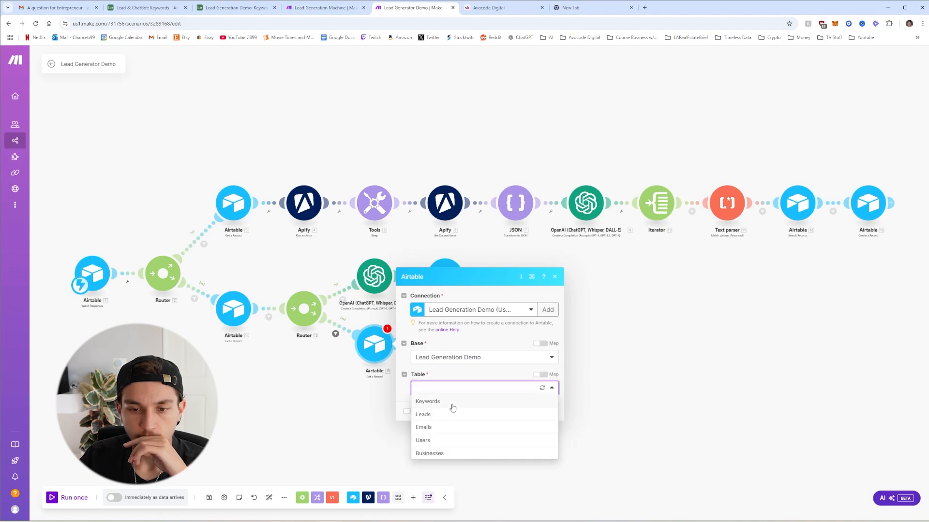
{"action": "left_click", "coordinate": [451, 403]}
Point the lookup at the Emails table with the Custom Email Record ID, then save and run once
{"action": "left_click", "coordinate": [454, 405]}
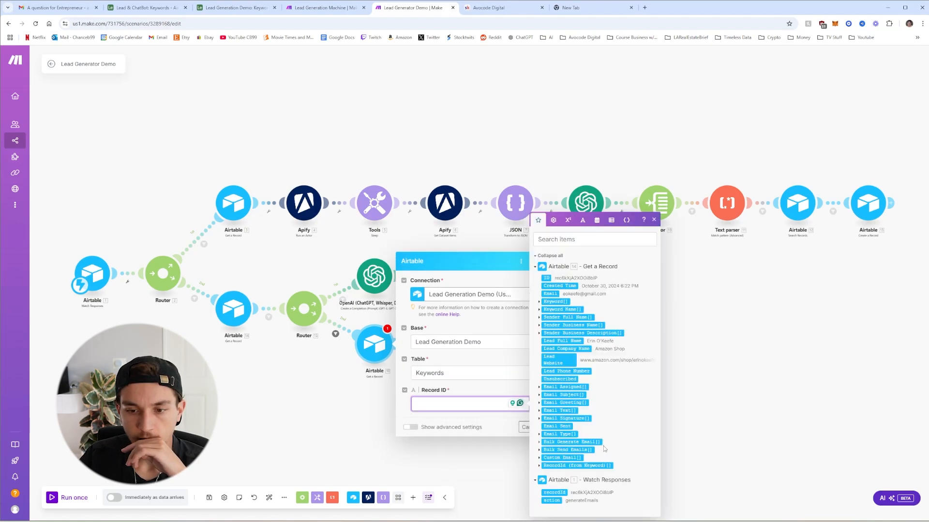
{"action": "scroll", "coordinate": [538, 462], "scroll_direction": "down", "scroll_amount": 1}
{"action": "left_click", "coordinate": [561, 450]}
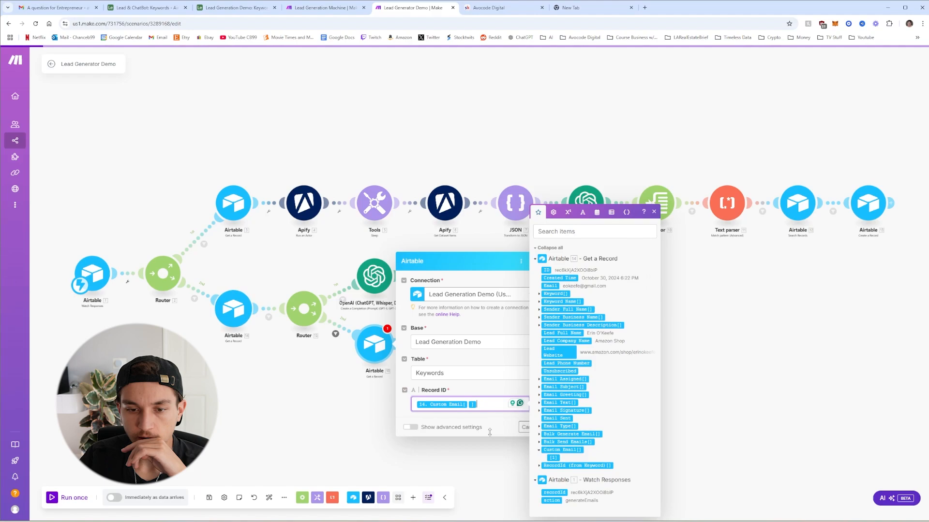
{"action": "left_click", "coordinate": [477, 375]}
{"action": "left_click", "coordinate": [476, 375]}
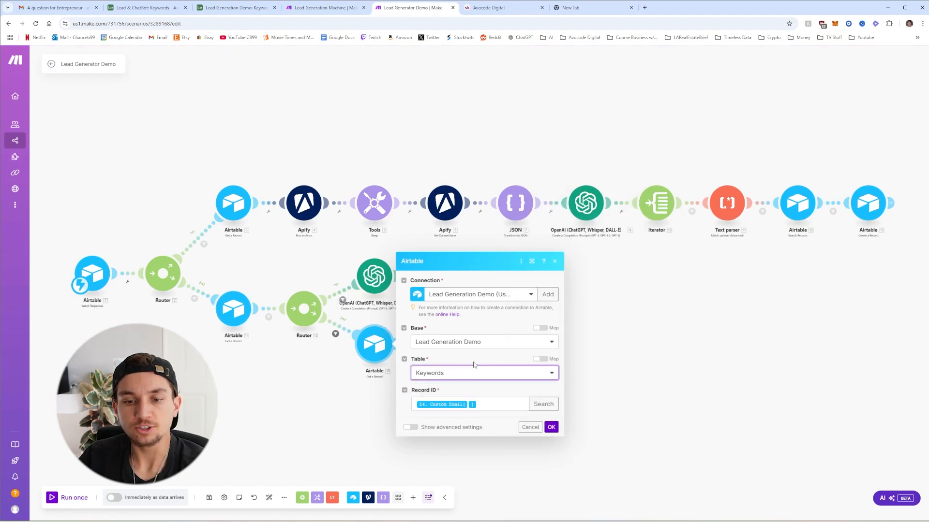
{"action": "left_click", "coordinate": [445, 376]}
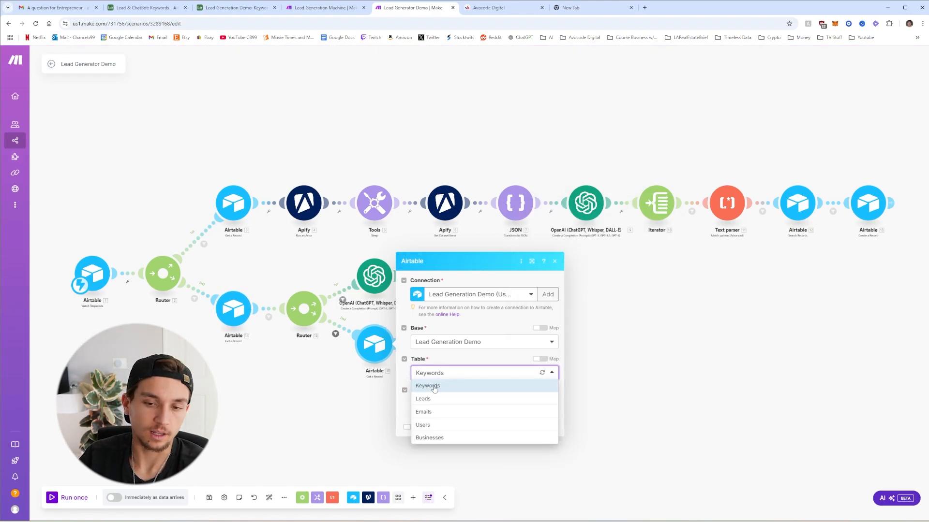
{"action": "left_click", "coordinate": [440, 413]}
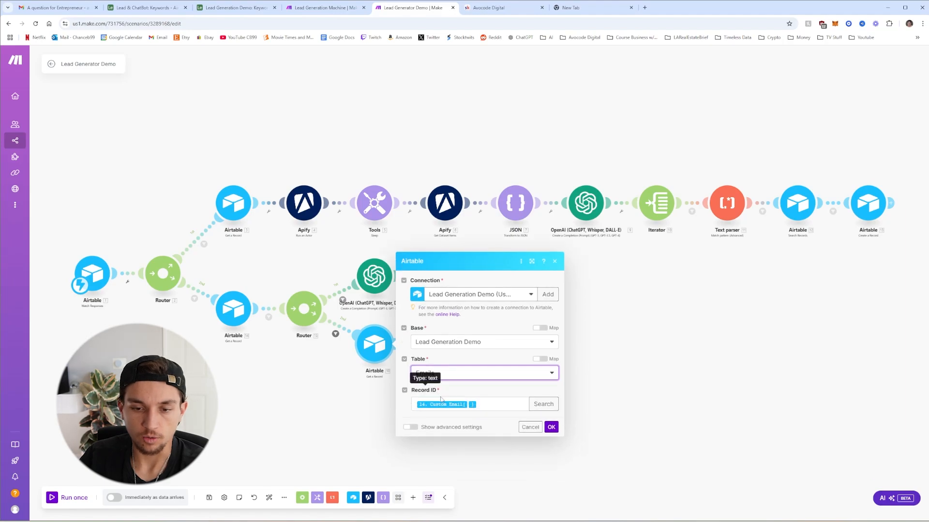
{"action": "left_click", "coordinate": [480, 406]}
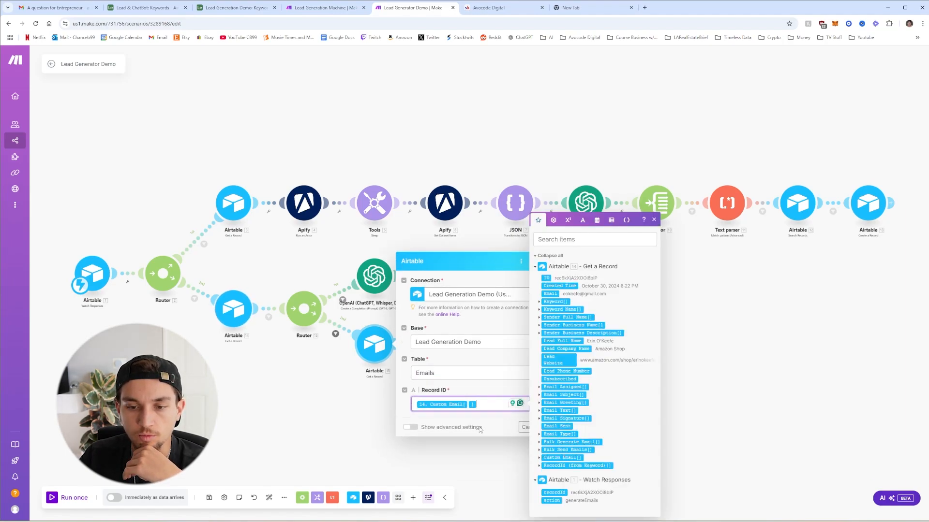
{"action": "left_click", "coordinate": [514, 448]}
{"action": "left_click", "coordinate": [551, 427]}
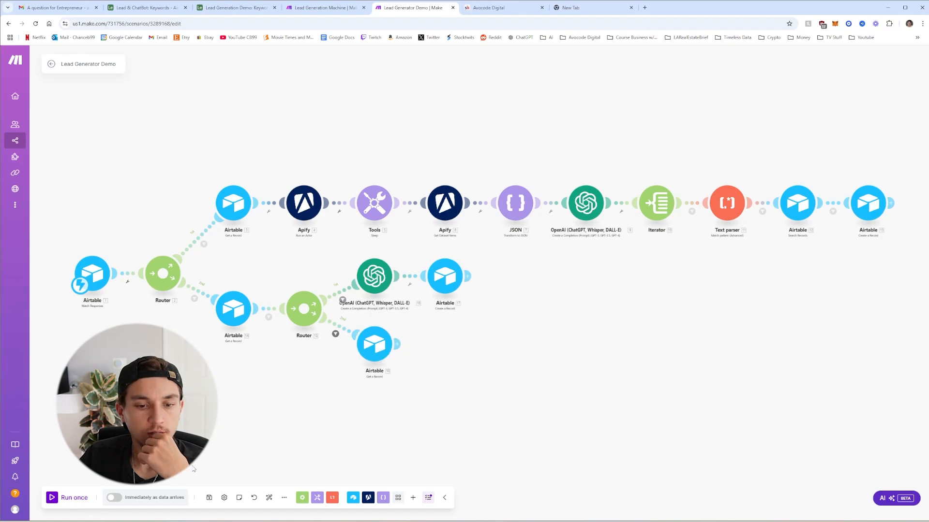
{"action": "left_click", "coordinate": [209, 498]}
{"action": "left_click", "coordinate": [68, 498]}
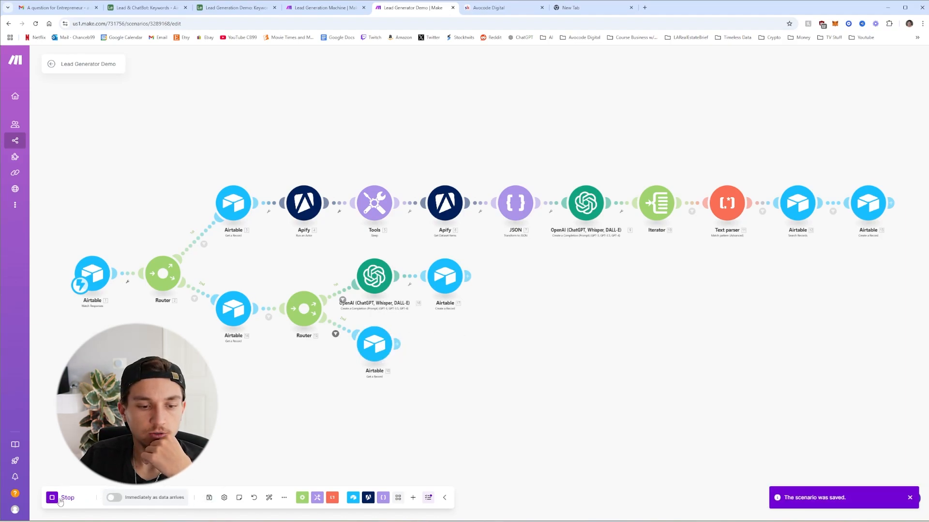
Test the Generate Emails script action in Airtable, then return to the Make scenario
{"action": "left_click", "coordinate": [256, 8]}
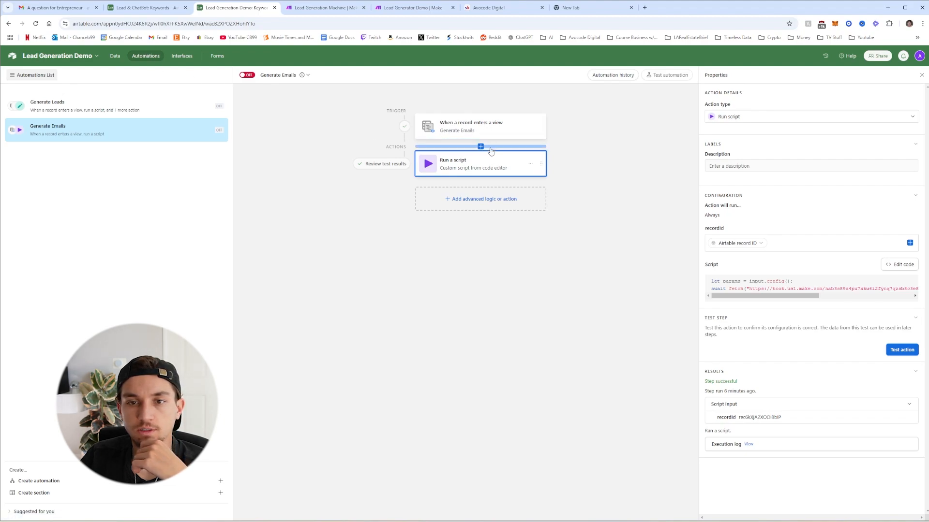
{"action": "left_click", "coordinate": [902, 349]}
{"action": "left_click", "coordinate": [413, 7]}
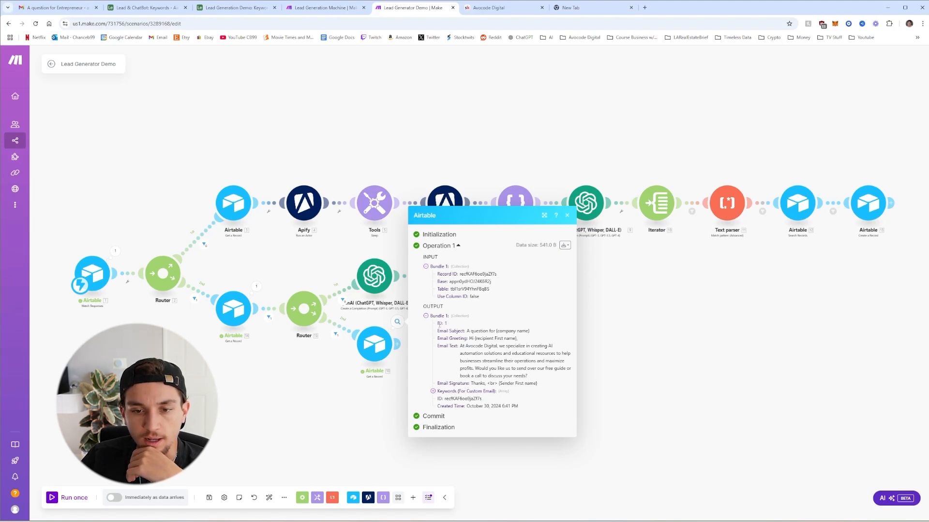
Check the returned subject, greeting and signature placeholders in the output bundle, then close it
{"action": "left_click_drag", "start_coordinate": [438, 323], "coordinate": [535, 371]}
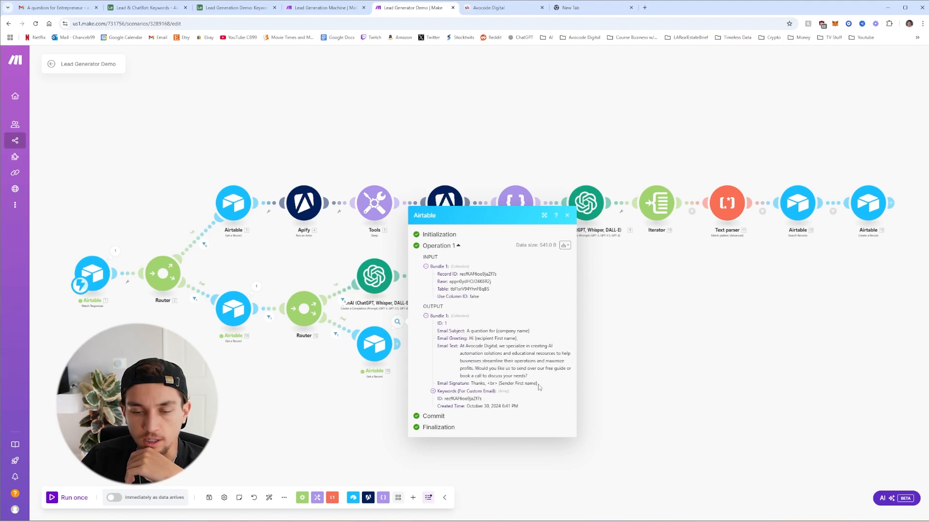
{"action": "left_click_drag", "start_coordinate": [495, 331], "coordinate": [536, 336]}
{"action": "left_click", "coordinate": [533, 337]}
{"action": "left_click_drag", "start_coordinate": [469, 339], "coordinate": [526, 341]}
{"action": "left_click", "coordinate": [526, 342]}
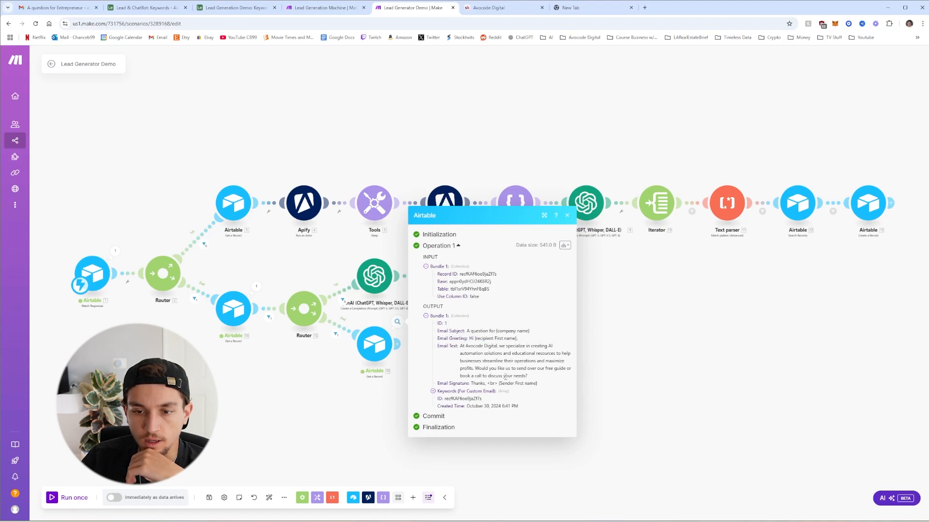
{"action": "left_click_drag", "start_coordinate": [499, 383], "coordinate": [537, 384]}
{"action": "left_click", "coordinate": [541, 385]}
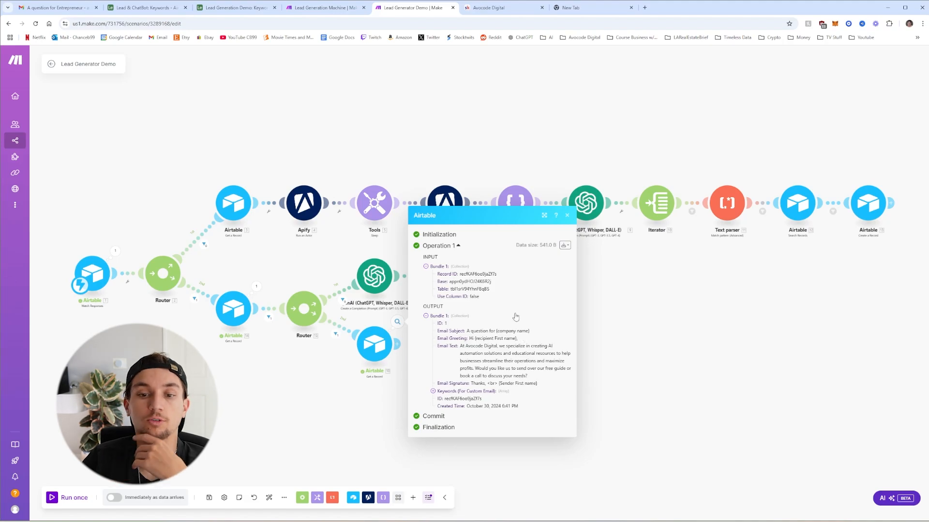
{"action": "left_click", "coordinate": [566, 215]}
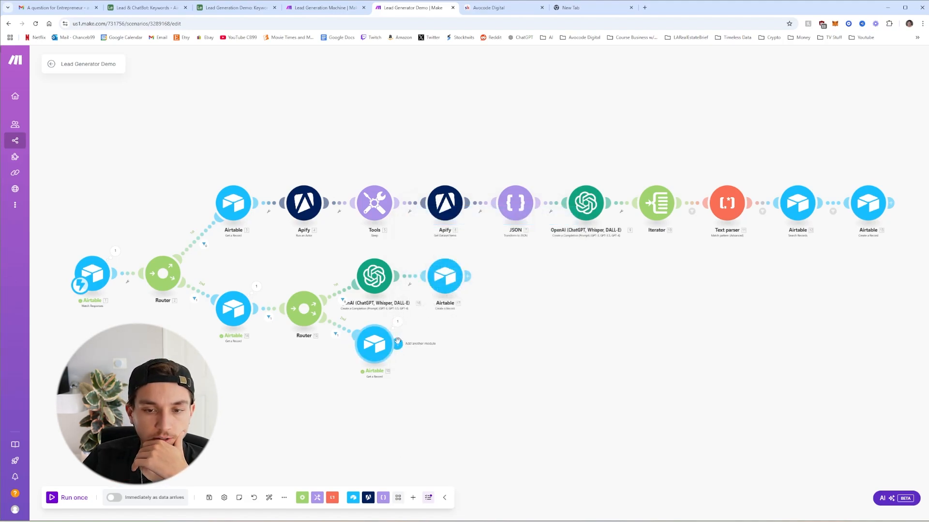
Add an OpenAI Create a Completion step using chatgpt-4o-latest, Max Completion Tokens 0 and User role
{"action": "left_click", "coordinate": [399, 344]}
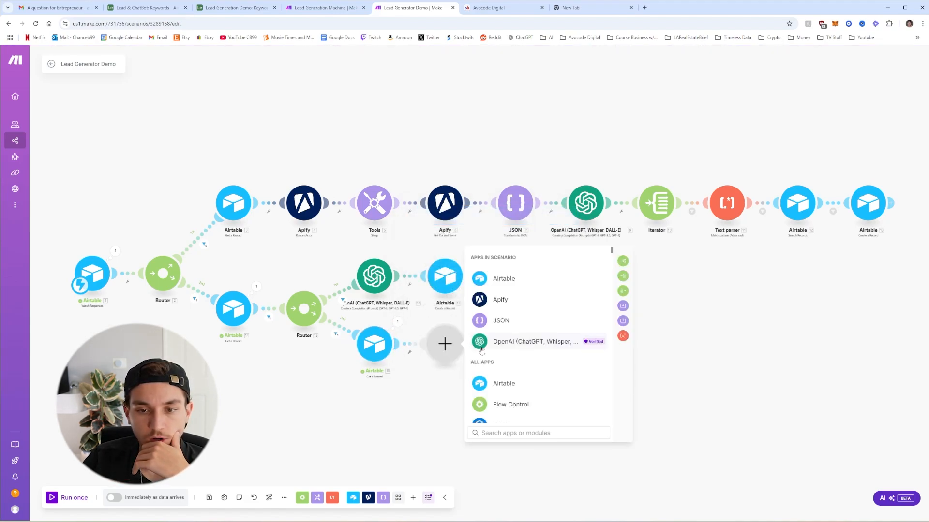
{"action": "left_click", "coordinate": [514, 341]}
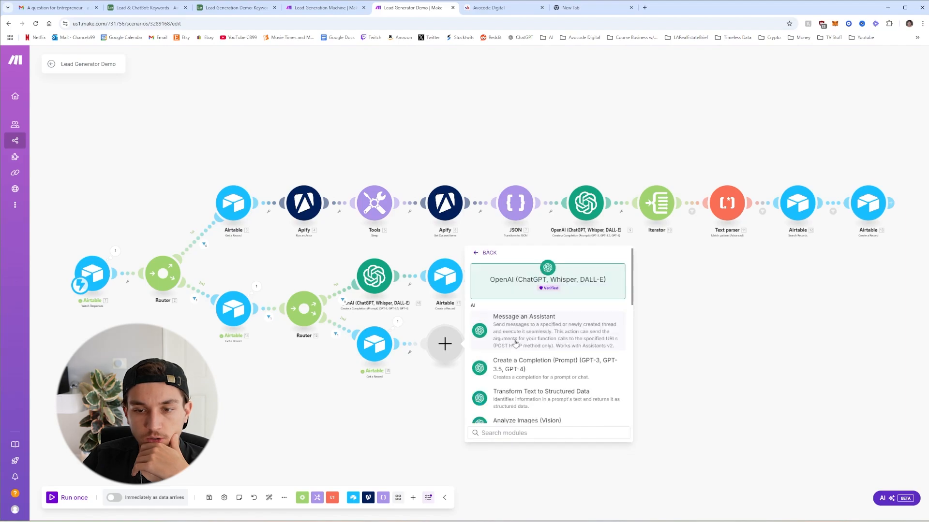
{"action": "left_click", "coordinate": [556, 366]}
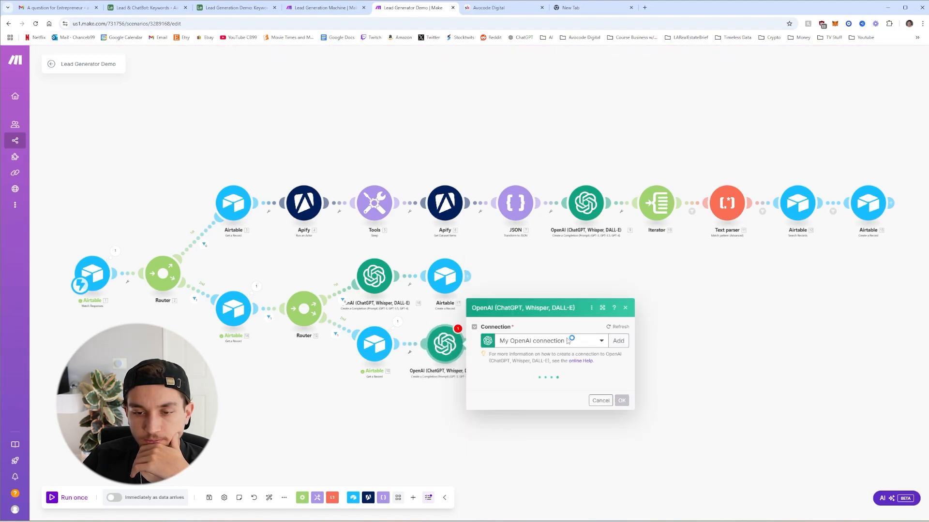
{"action": "left_click", "coordinate": [555, 359]}
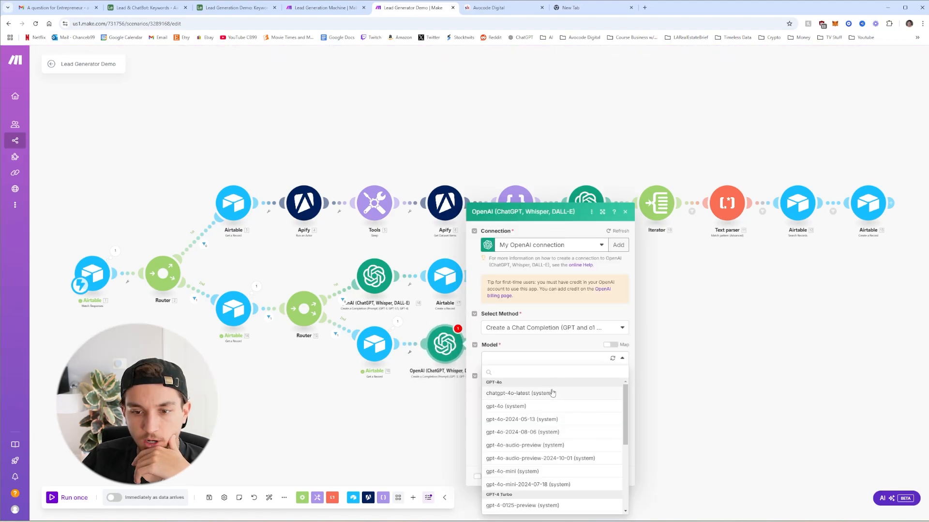
{"action": "left_click", "coordinate": [555, 393]}
{"action": "left_click", "coordinate": [550, 409]}
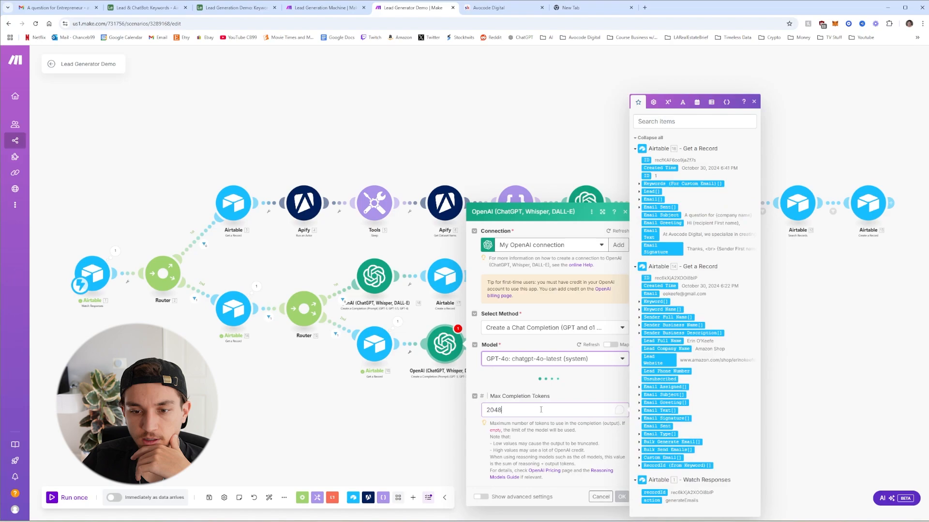
{"action": "type", "text": "0"}
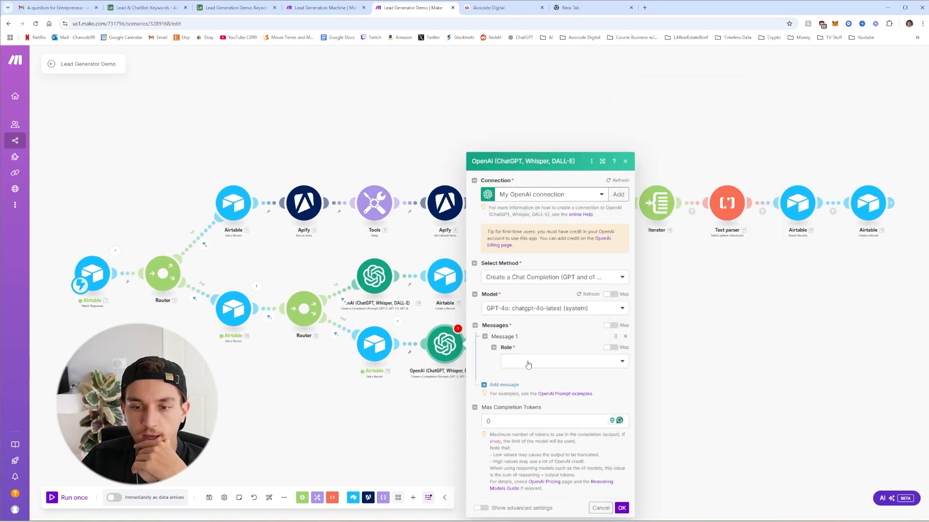
{"action": "left_click", "coordinate": [529, 363]}
{"action": "left_click", "coordinate": [521, 393]}
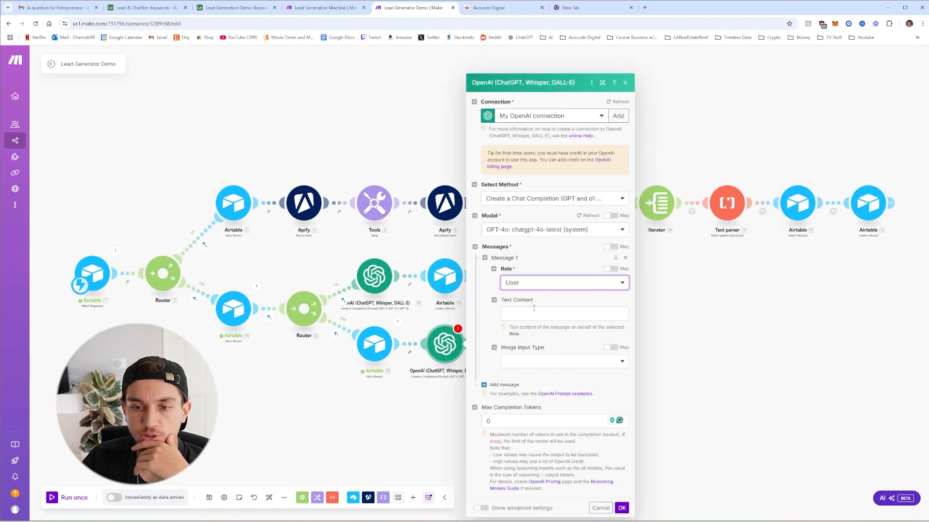
Paste the email prompt and map the Emails record's Subject, Text, Greeting and Signature templates into it
{"action": "left_click", "coordinate": [534, 312]}
{"action": "key", "text": "ctrl+v"}
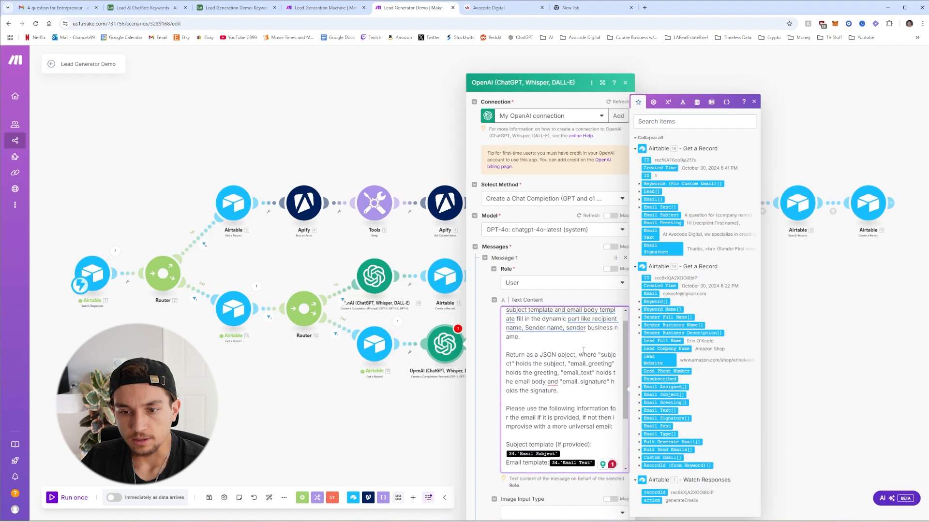
{"action": "scroll", "coordinate": [606, 340], "scroll_direction": "down", "scroll_amount": 5}
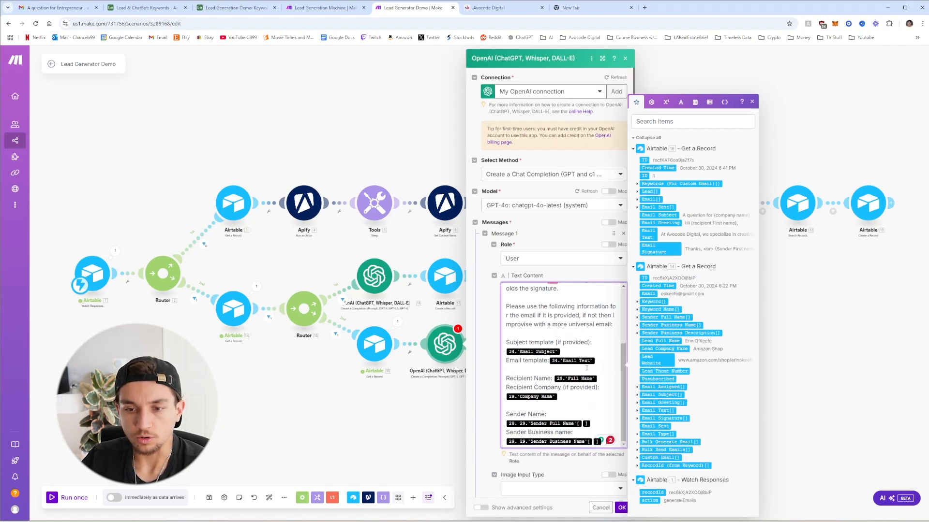
{"action": "scroll", "coordinate": [566, 238], "scroll_direction": "down", "scroll_amount": 3}
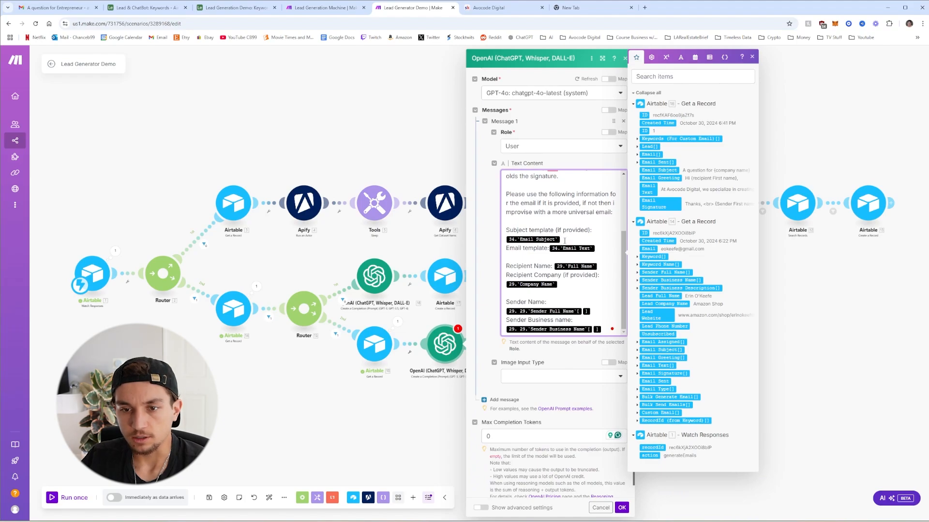
{"action": "left_click", "coordinate": [565, 240]}
{"action": "key", "text": "BackSpace"}
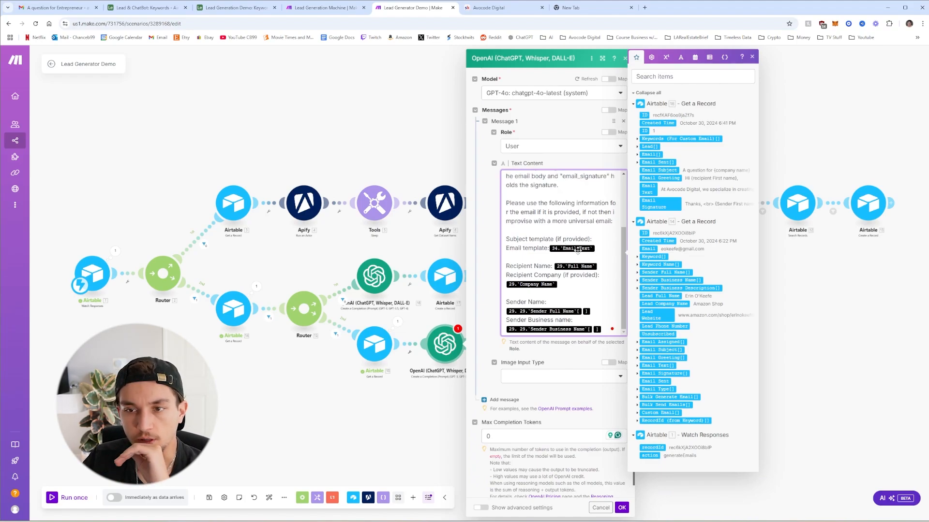
{"action": "left_click", "coordinate": [656, 170]}
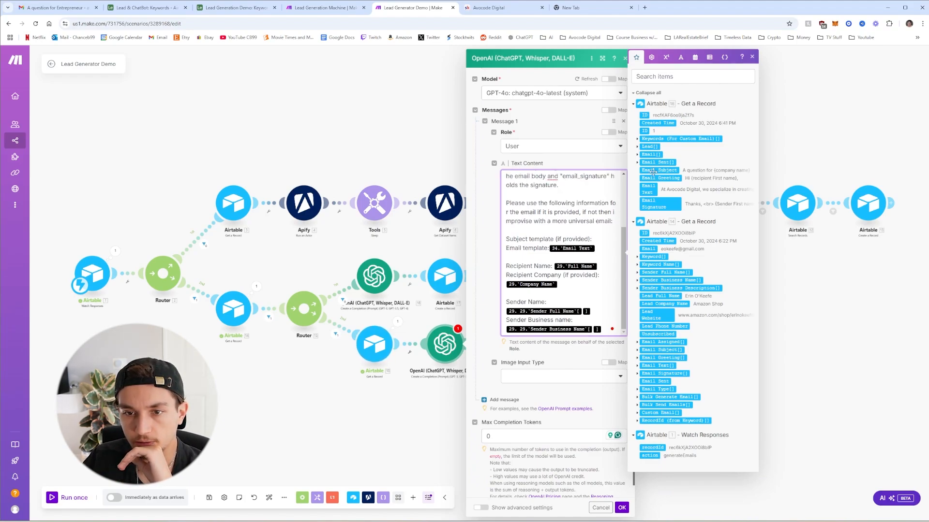
{"action": "left_click", "coordinate": [595, 246]}
{"action": "key", "text": "BackSpace"}
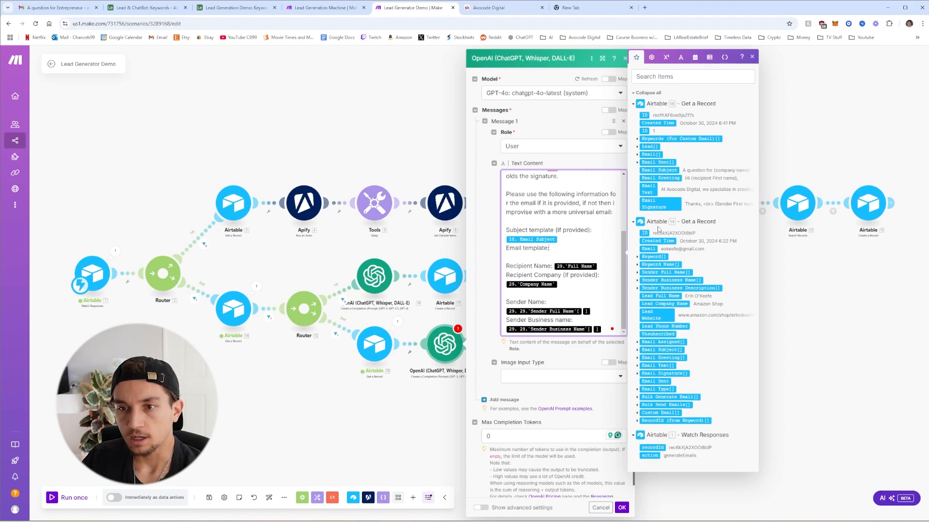
{"action": "left_click", "coordinate": [650, 188]}
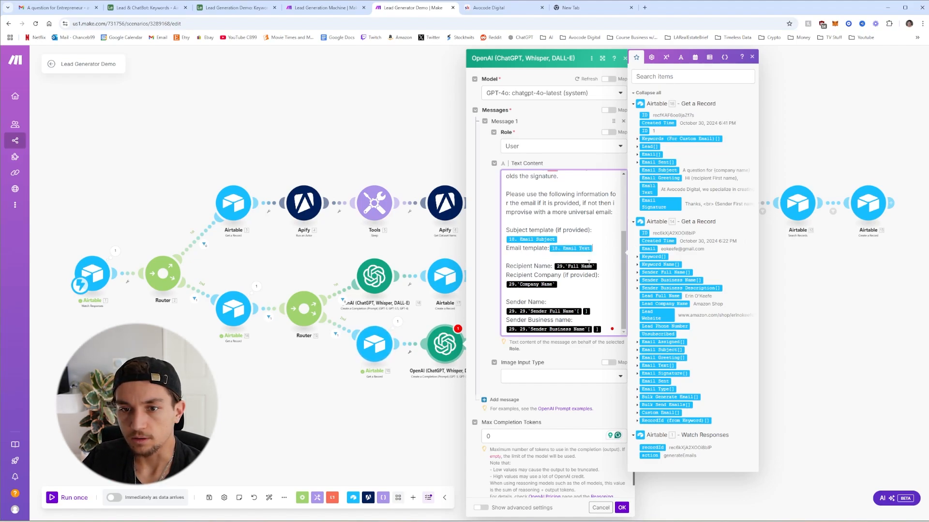
{"action": "left_click_drag", "start_coordinate": [564, 267], "coordinate": [506, 258]}
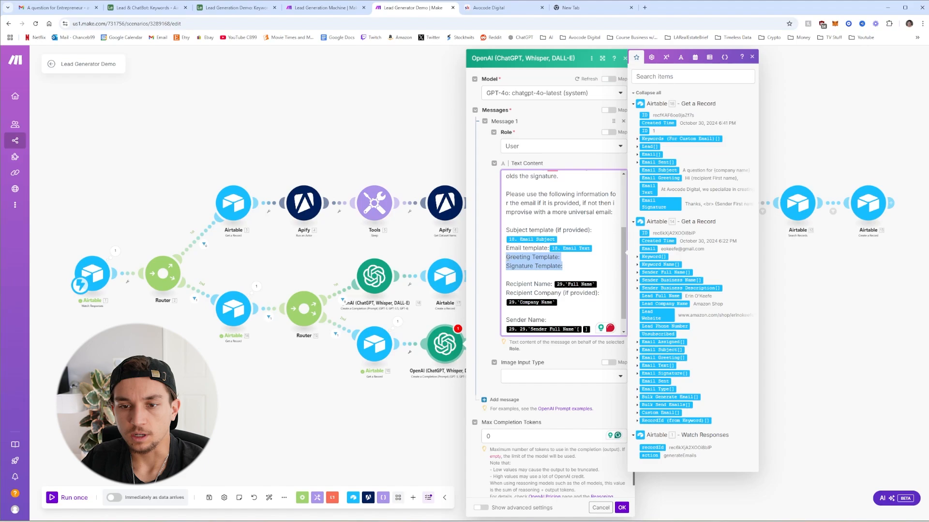
{"action": "left_click", "coordinate": [580, 254]}
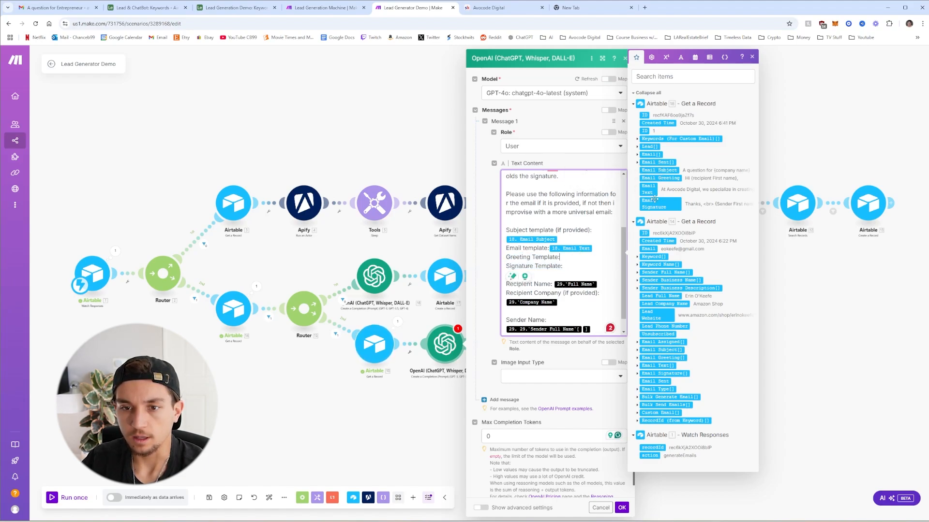
{"action": "left_click", "coordinate": [659, 178]}
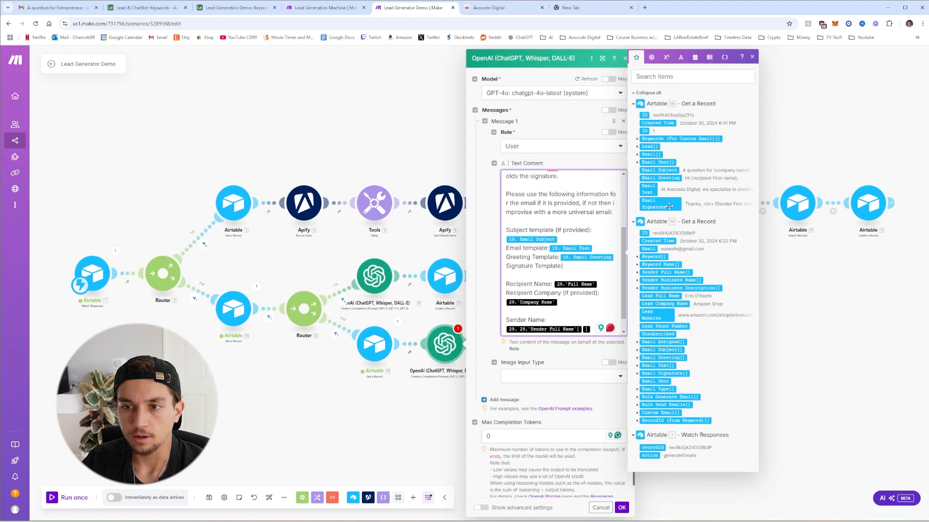
{"action": "left_click", "coordinate": [654, 202]}
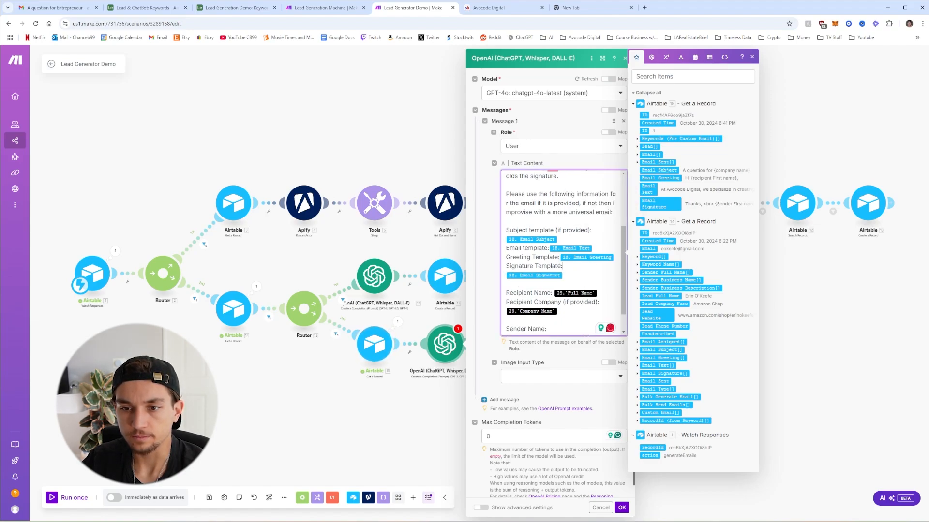
{"action": "left_click", "coordinate": [559, 257]}
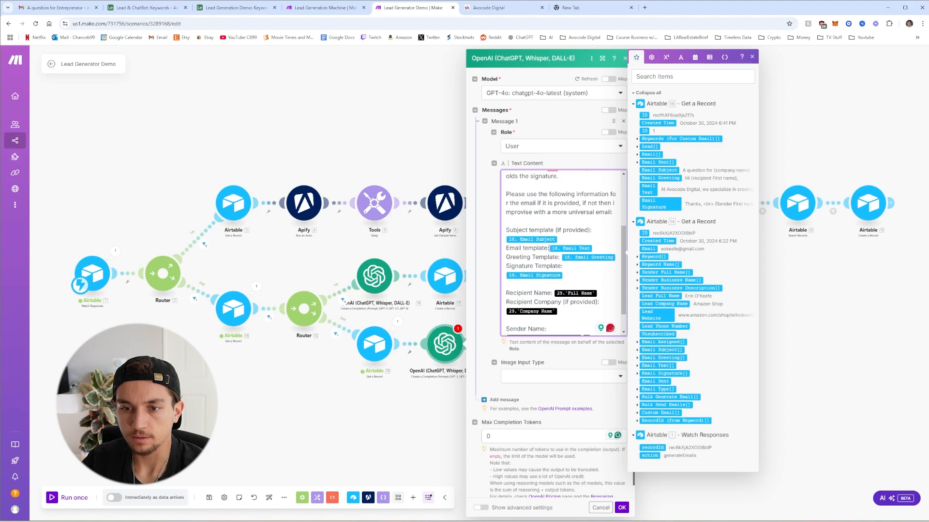
Remap the prompt's Lead Full Name, Lead Company Name, Sender Full Name and Sender Business Name from record 14
{"action": "scroll", "coordinate": [603, 290], "scroll_direction": "down", "scroll_amount": 1}
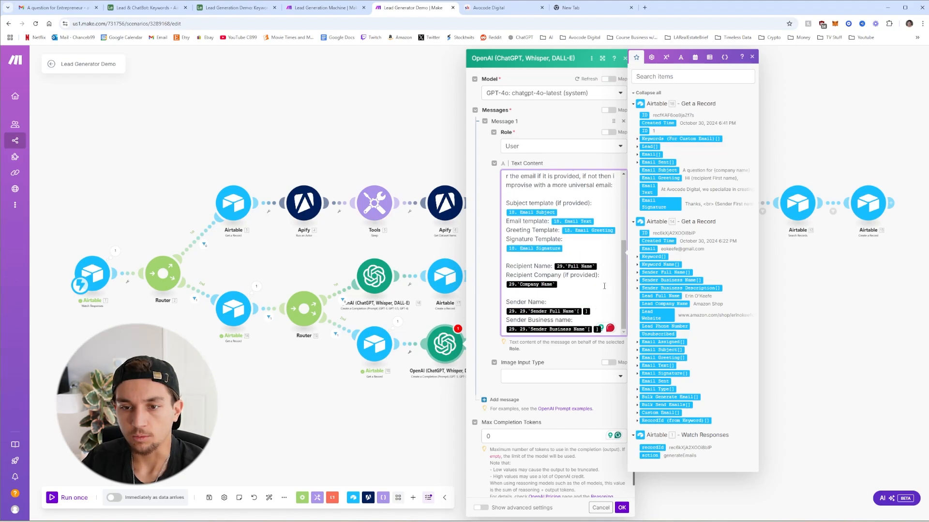
{"action": "key", "text": "BackSpace"}
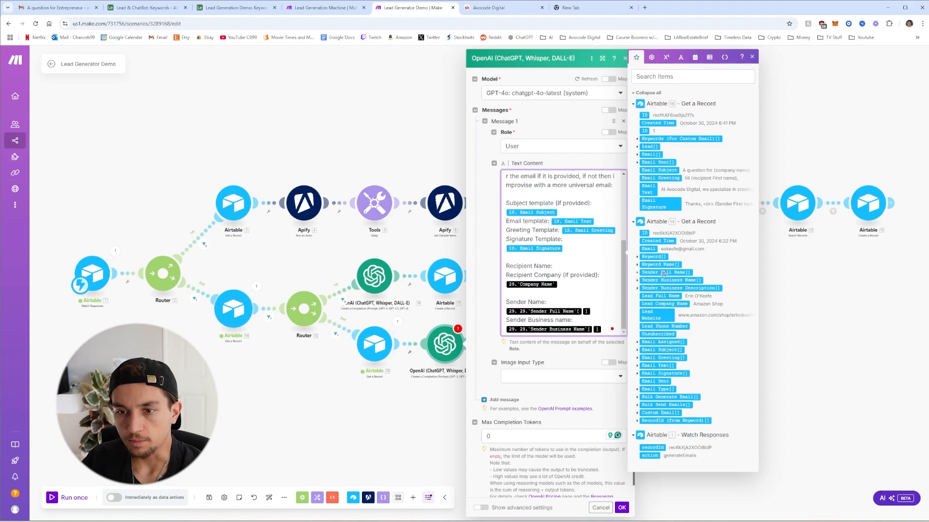
{"action": "left_click", "coordinate": [654, 296]}
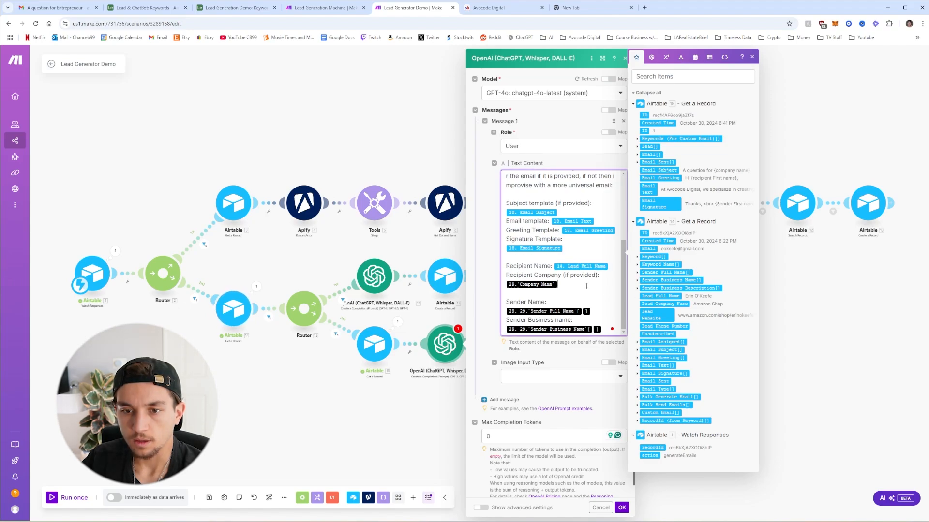
{"action": "left_click", "coordinate": [586, 286]}
{"action": "key", "text": "BackSpace"}
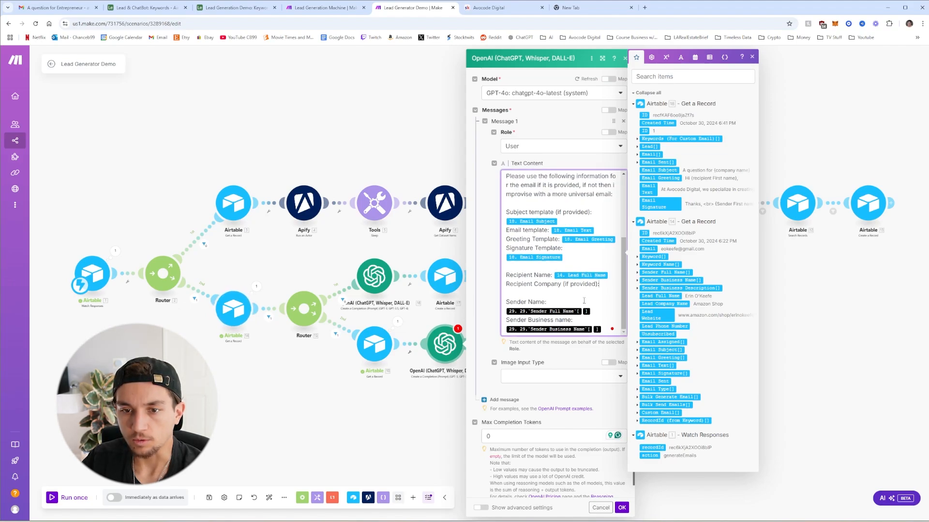
{"action": "left_click", "coordinate": [656, 305]}
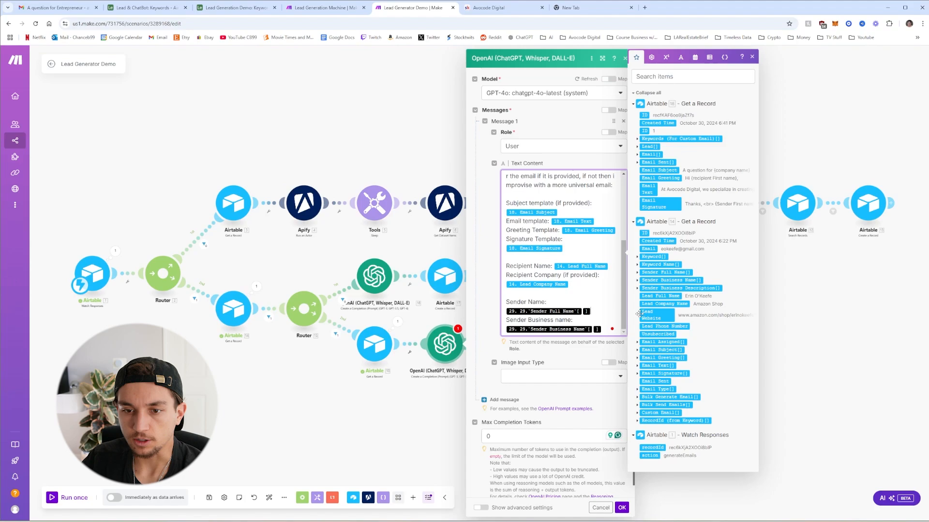
{"action": "key", "text": "BackSpace"}
{"action": "left_click", "coordinate": [637, 272]}
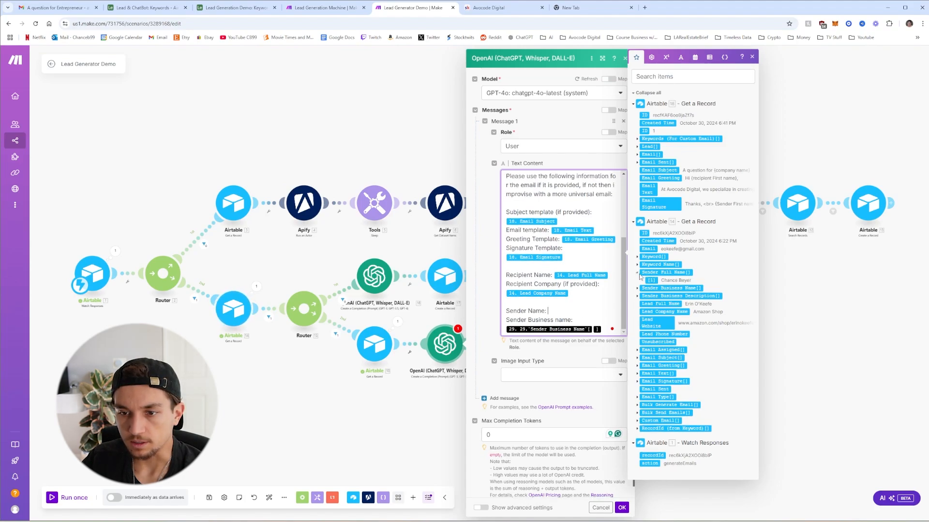
{"action": "left_click", "coordinate": [665, 272]}
{"action": "key", "text": "BackSpace"}
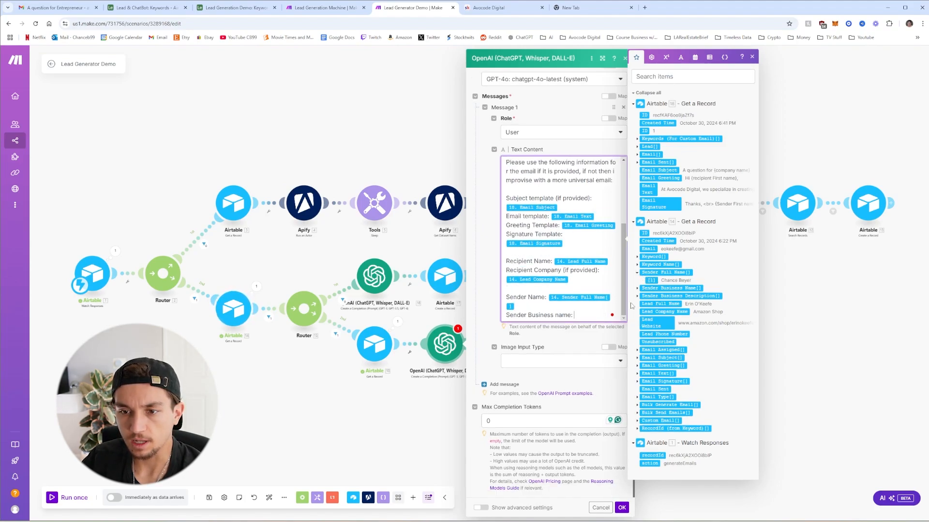
{"action": "left_click", "coordinate": [637, 289]}
{"action": "left_click", "coordinate": [651, 295]}
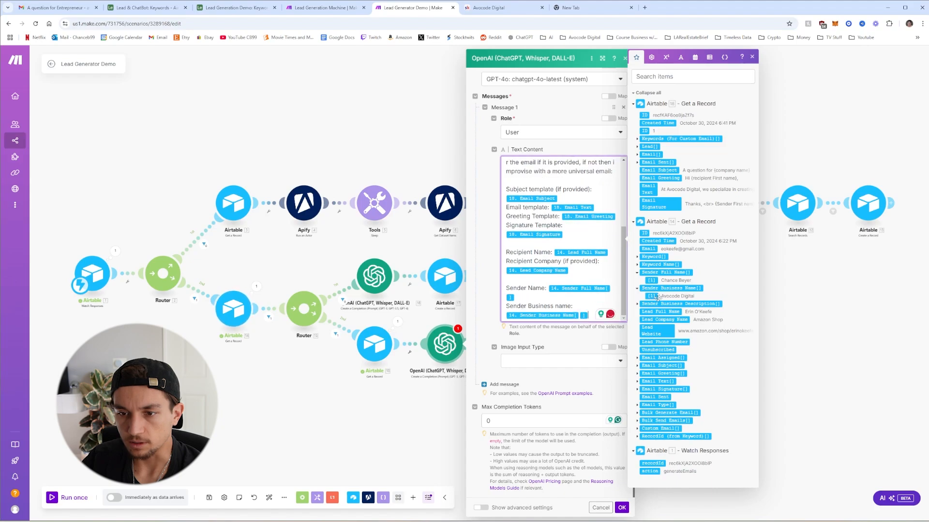
{"action": "left_click", "coordinate": [517, 457]}
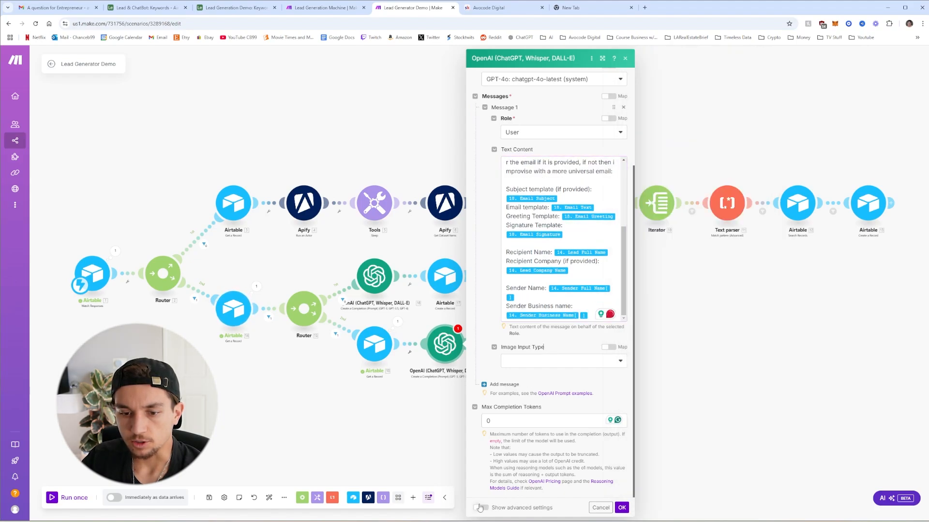
Set Response Format to JSON Object with Parse JSON enabled, and save the OpenAI module
{"action": "left_click", "coordinate": [480, 507]}
{"action": "scroll", "coordinate": [496, 347], "scroll_direction": "down", "scroll_amount": 2}
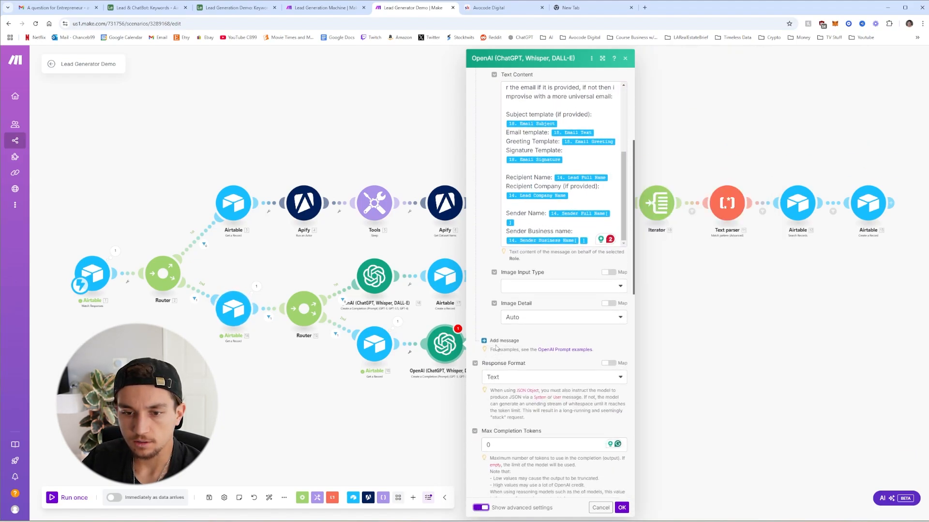
{"action": "left_click", "coordinate": [508, 379]}
{"action": "left_click", "coordinate": [513, 412]}
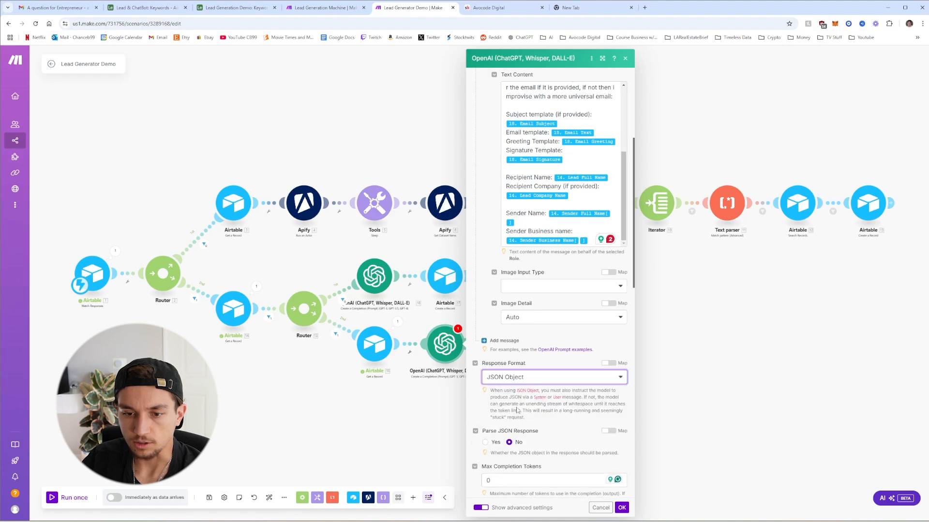
{"action": "left_click", "coordinate": [492, 442]}
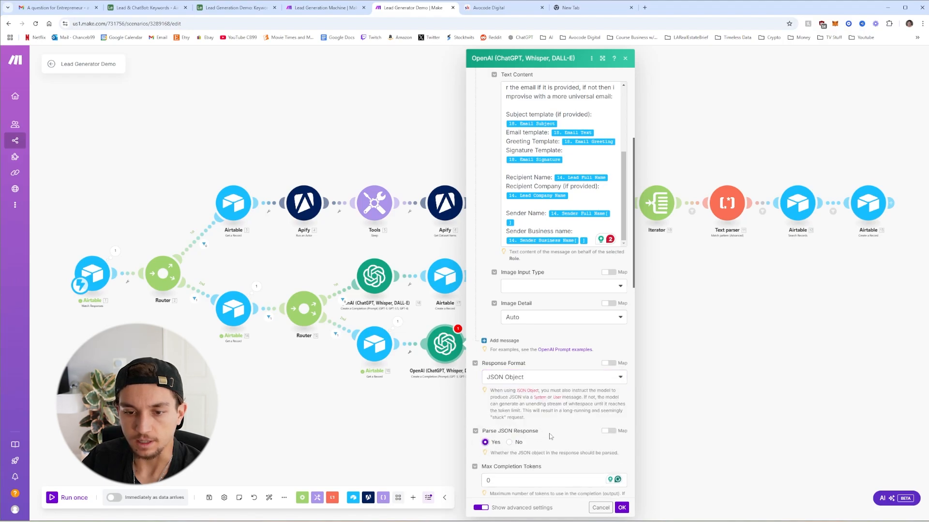
{"action": "left_click", "coordinate": [623, 507]}
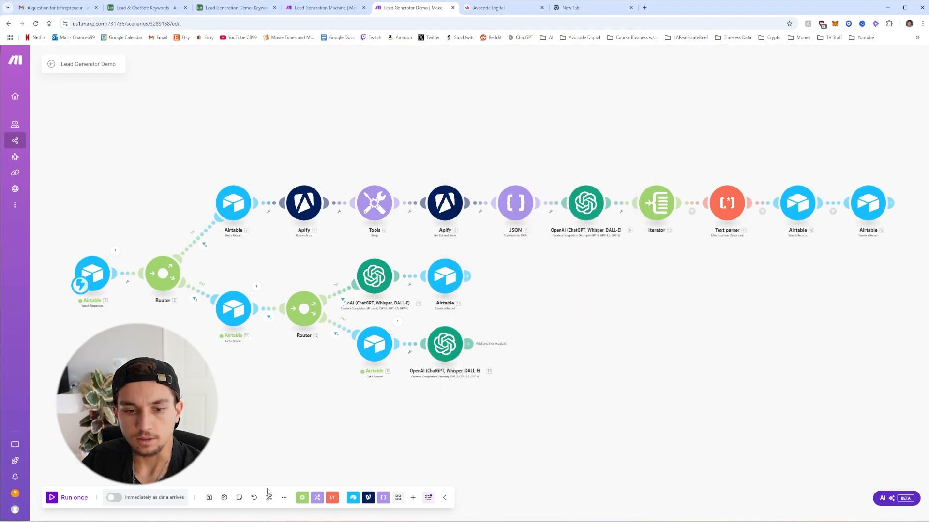
Run the scenario via the Airtable automation test and review the Amazon Shop email's subject, body, greeting and signature
{"action": "left_click", "coordinate": [73, 498]}
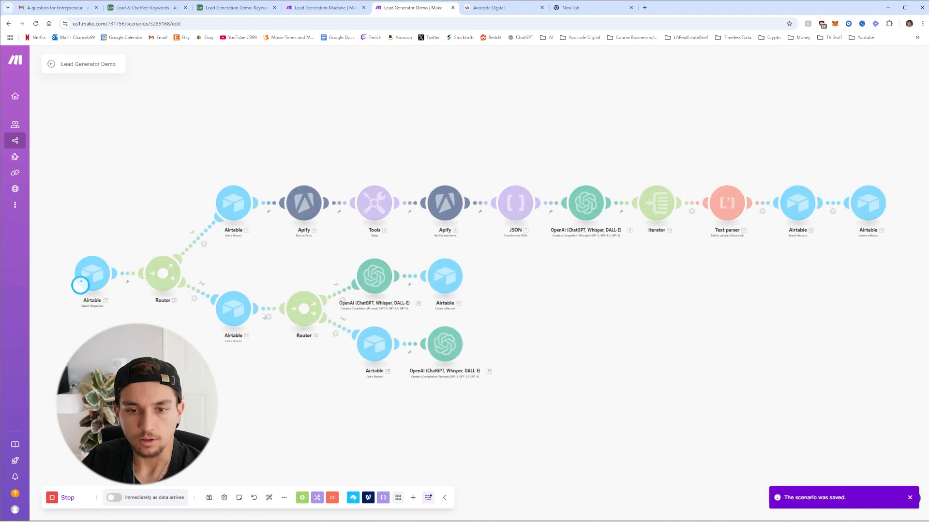
{"action": "left_click", "coordinate": [236, 8]}
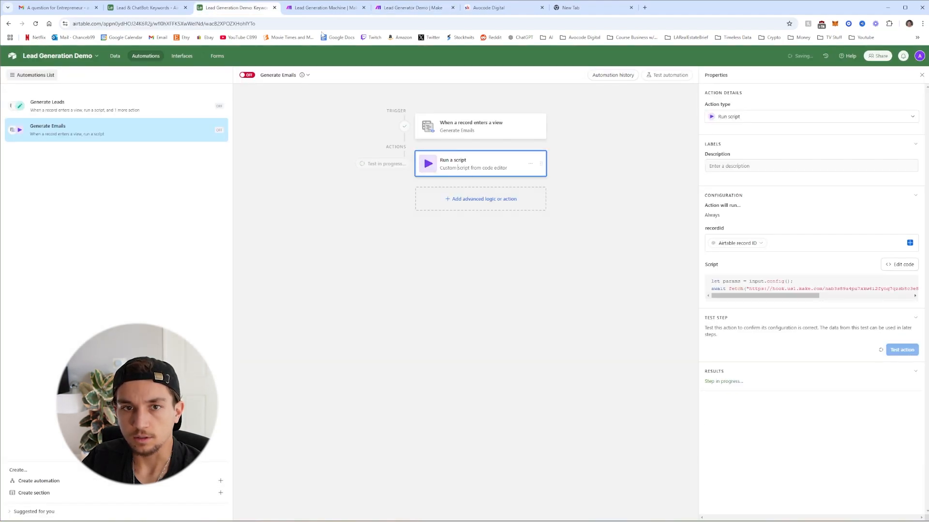
{"action": "left_click", "coordinate": [413, 8]}
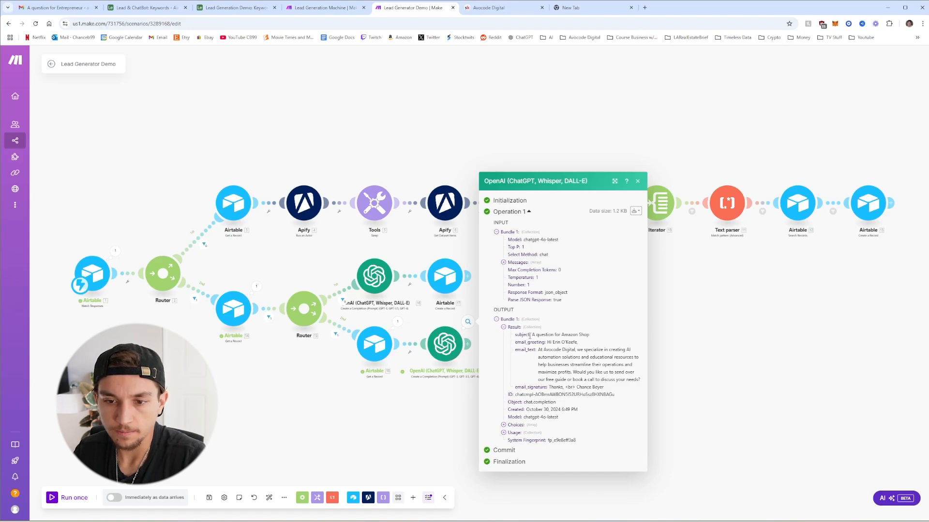
{"action": "left_click_drag", "start_coordinate": [533, 335], "coordinate": [594, 340]}
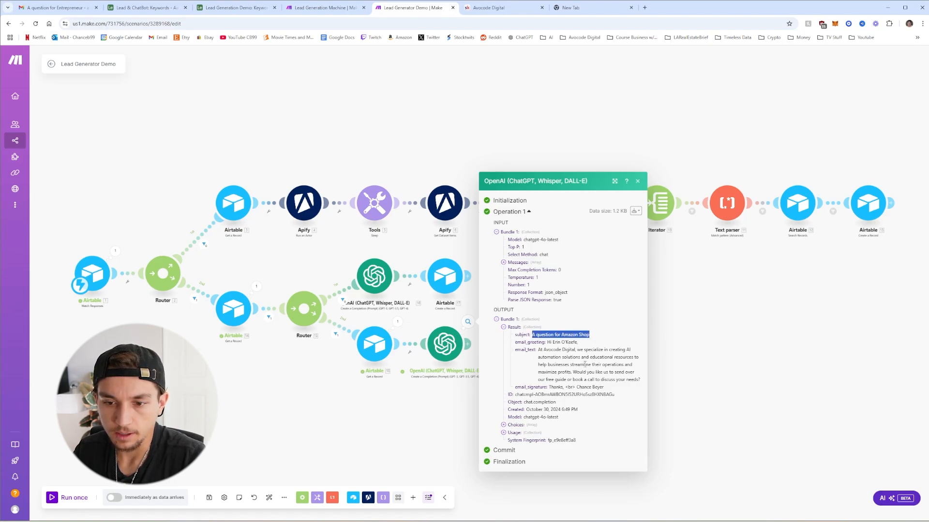
{"action": "left_click_drag", "start_coordinate": [538, 350], "coordinate": [639, 377]}
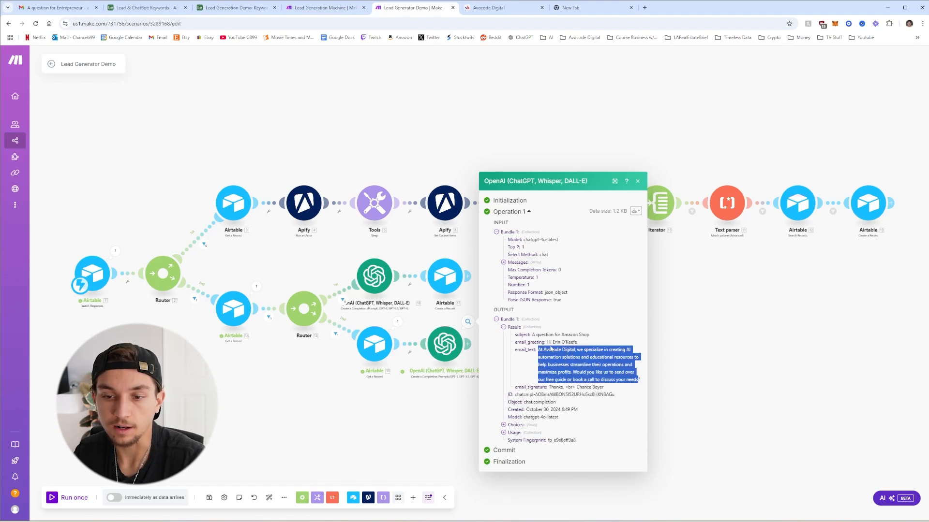
{"action": "left_click", "coordinate": [563, 354]}
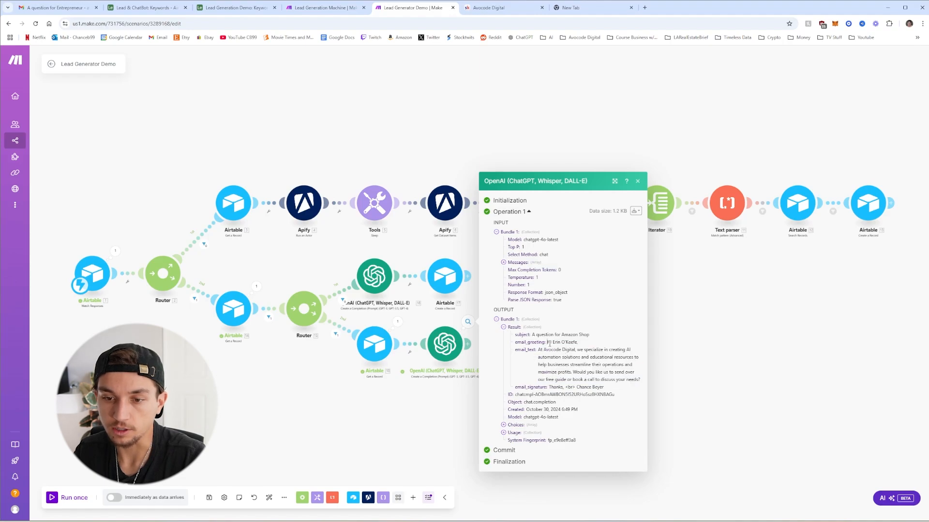
{"action": "left_click_drag", "start_coordinate": [548, 343], "coordinate": [574, 344]}
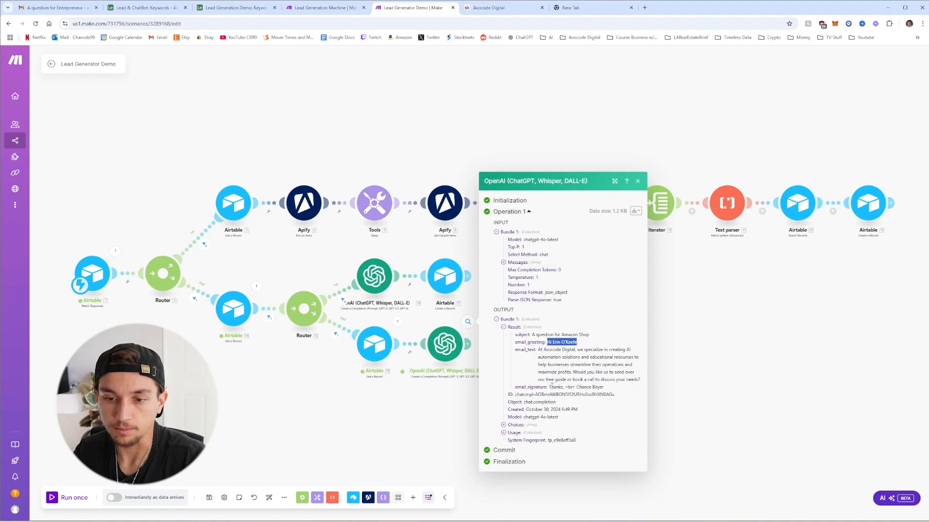
{"action": "left_click_drag", "start_coordinate": [549, 387], "coordinate": [610, 389]}
{"action": "left_click", "coordinate": [596, 389]}
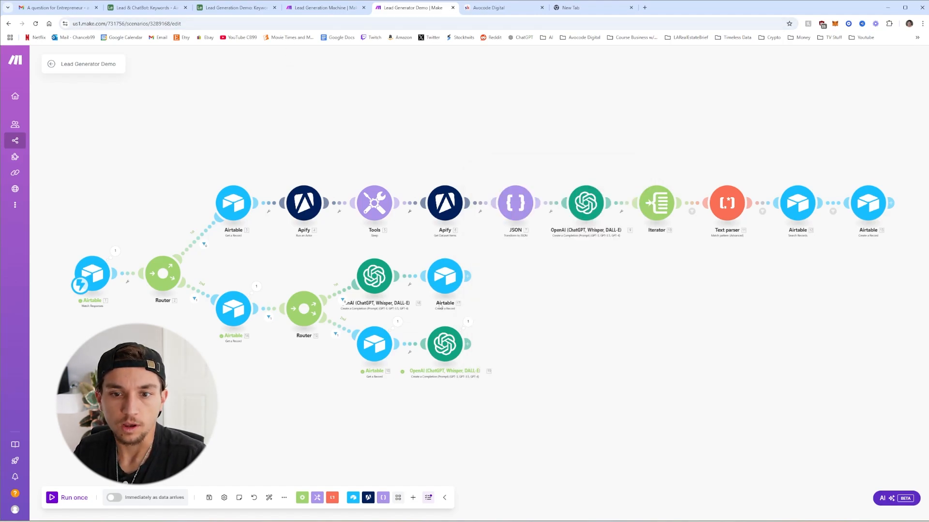
Clone Airtable module 17 after OpenAI 19, remapping Email Subject to 19.result and Lead to 14. ID
{"action": "left_click", "coordinate": [468, 346]}
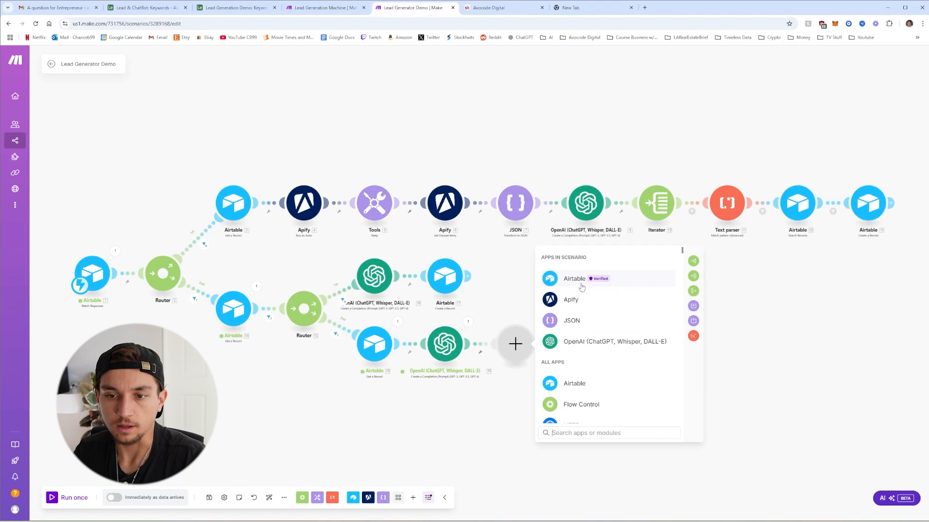
{"action": "right_click", "coordinate": [450, 280]}
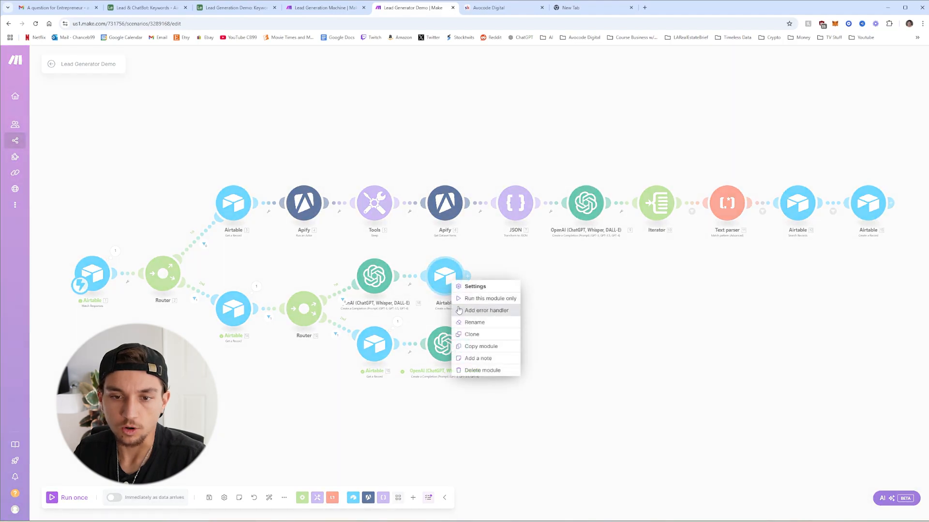
{"action": "left_click", "coordinate": [478, 333]}
{"action": "mouse_move", "coordinate": [463, 294]}
{"action": "left_mouse_down"}
{"action": "mouse_move", "coordinate": [501, 314]}
{"action": "mouse_move", "coordinate": [512, 346]}
{"action": "left_mouse_up"}
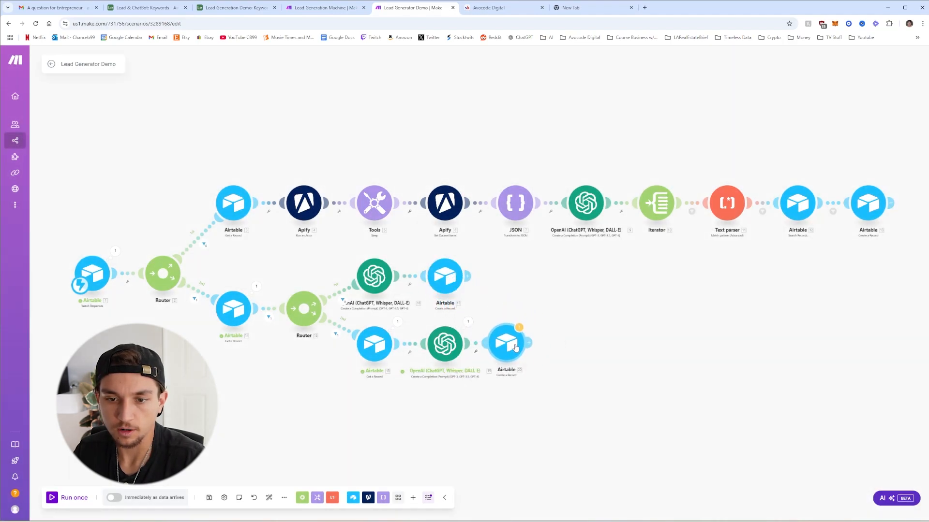
{"action": "left_click", "coordinate": [515, 348]}
{"action": "left_click", "coordinate": [629, 310]}
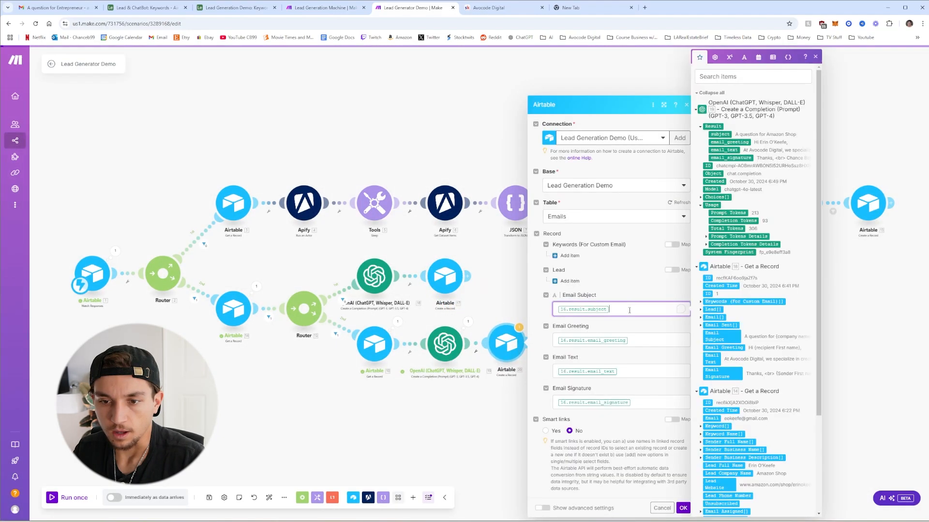
{"action": "key", "text": "BackSpace"}
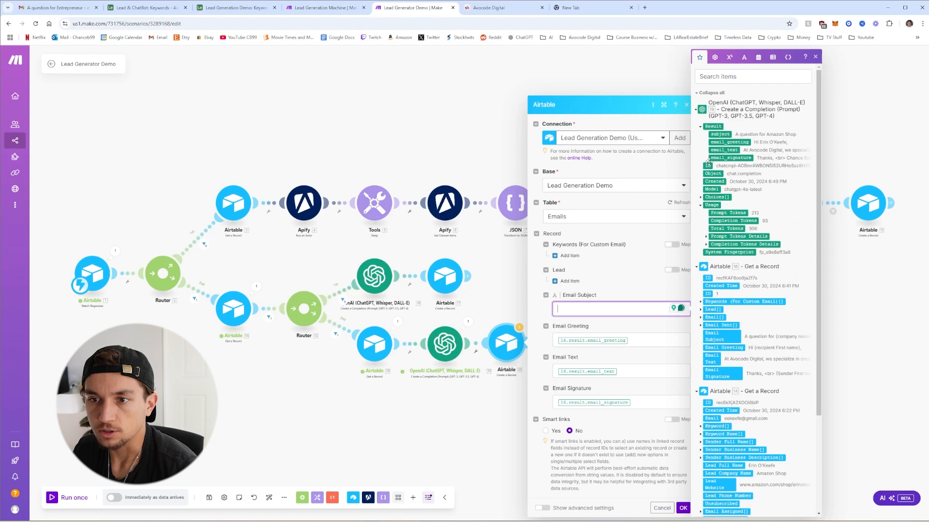
{"action": "left_click", "coordinate": [720, 134]}
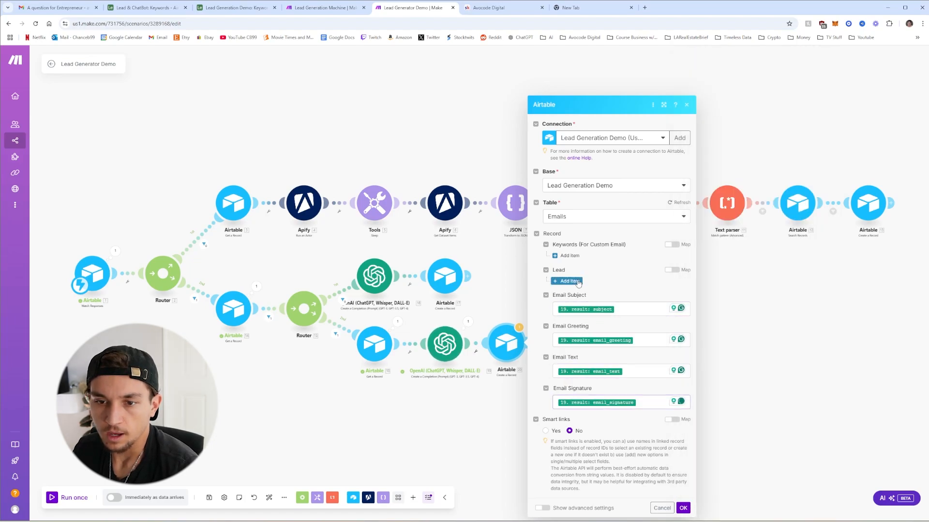
{"action": "left_click", "coordinate": [569, 282]}
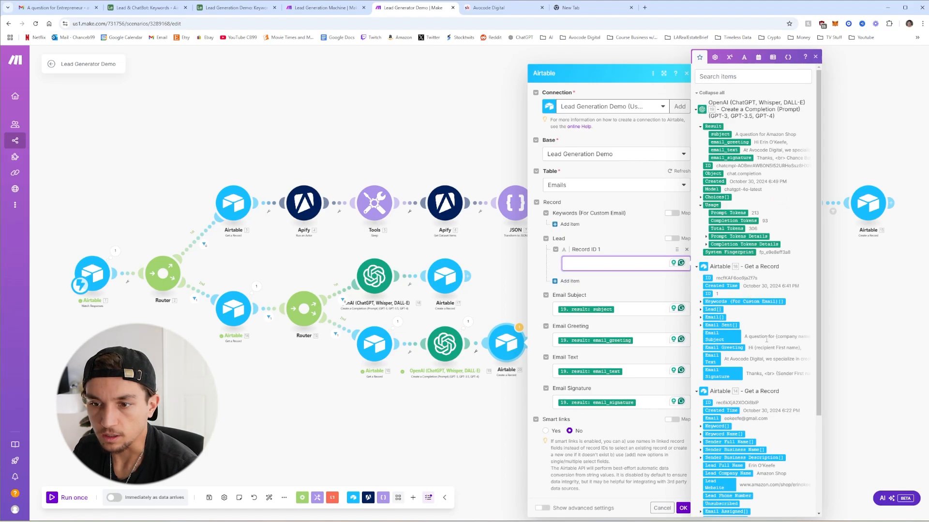
{"action": "scroll", "coordinate": [766, 339], "scroll_direction": "down", "scroll_amount": 2}
{"action": "left_click", "coordinate": [708, 290]}
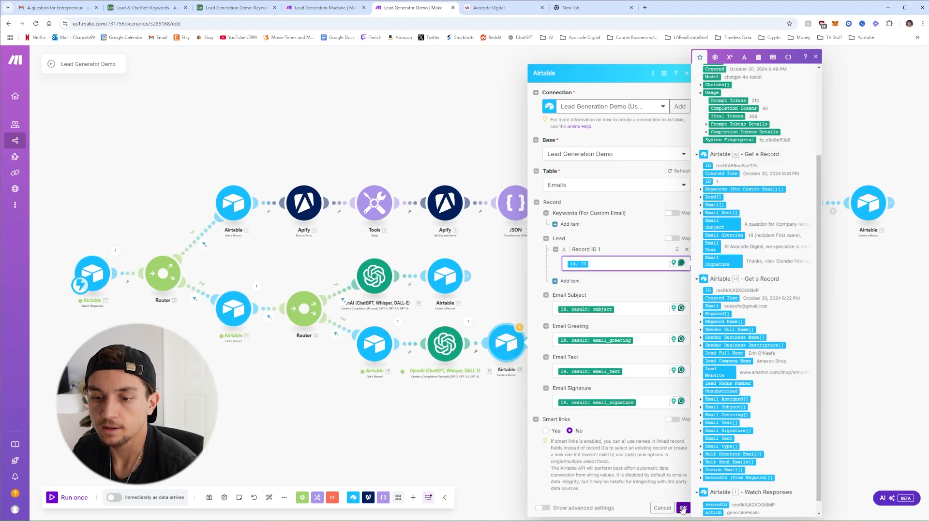
{"action": "left_click", "coordinate": [683, 509]}
Link Airtable module 17's Lead field to record 14's ID
{"action": "left_click", "coordinate": [448, 277]}
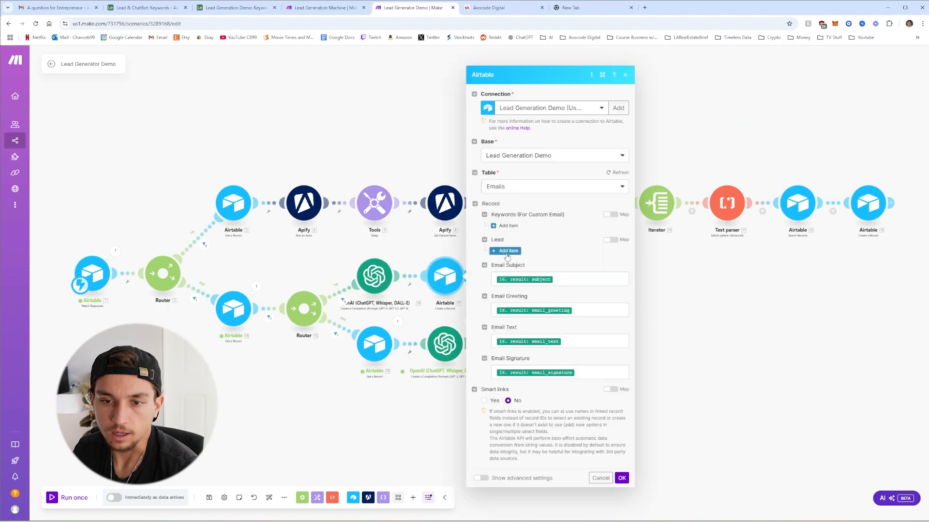
{"action": "left_click", "coordinate": [532, 249]}
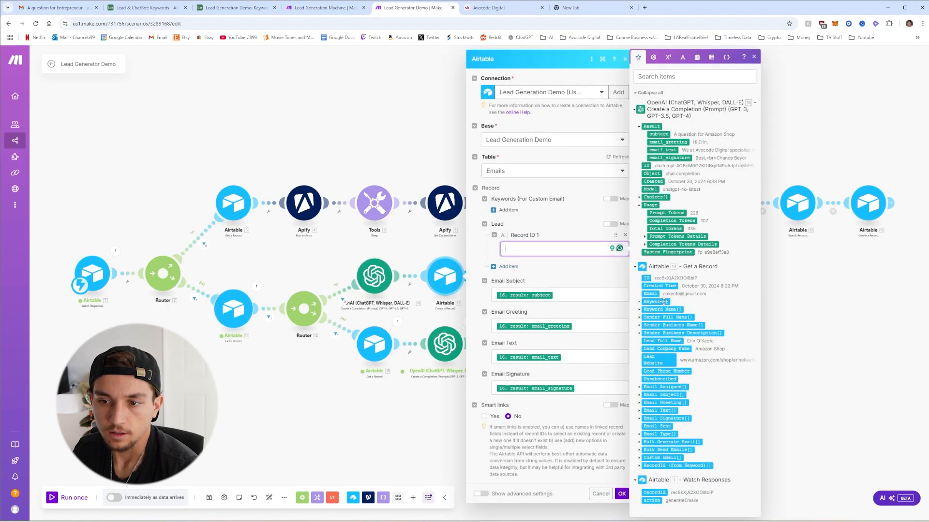
{"action": "left_click", "coordinate": [648, 279]}
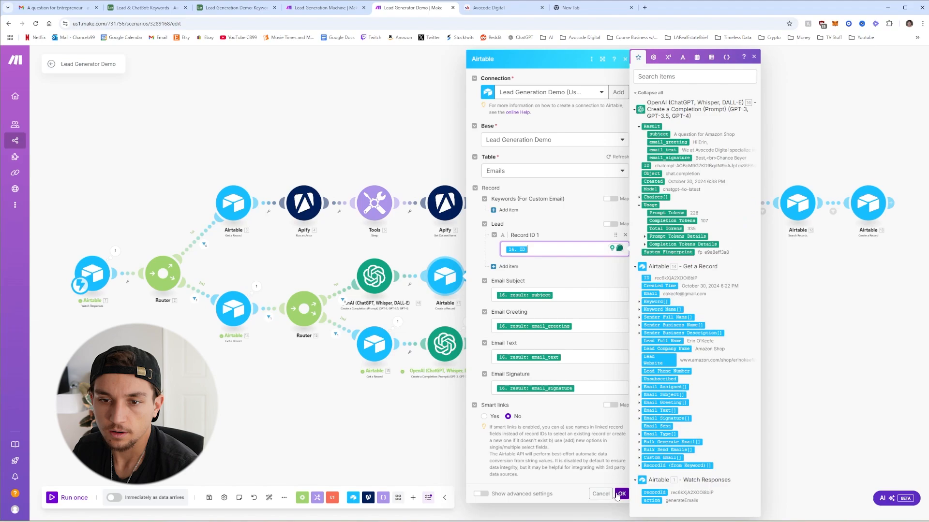
{"action": "left_click", "coordinate": [422, 142]}
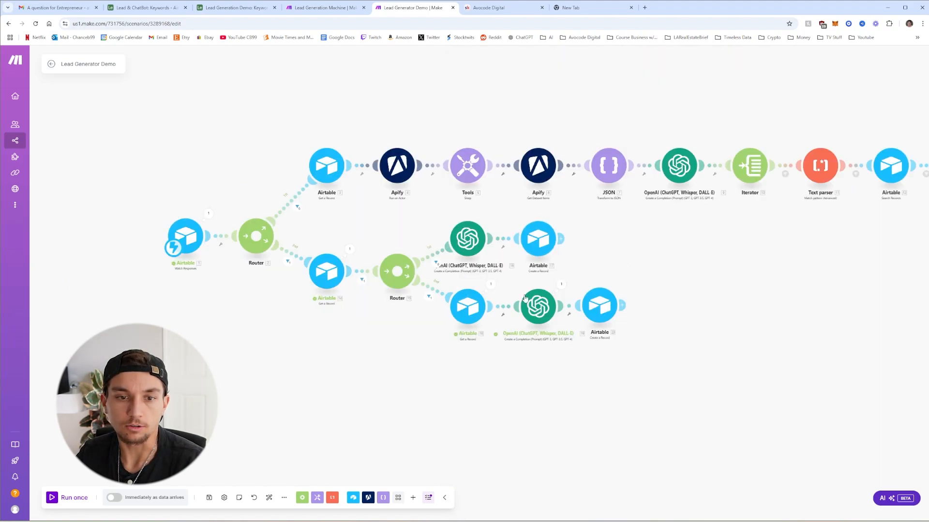
Add a third route from the first router filtered on action Equal to sendEmail, auto-align and save
{"action": "left_click", "coordinate": [209, 498]}
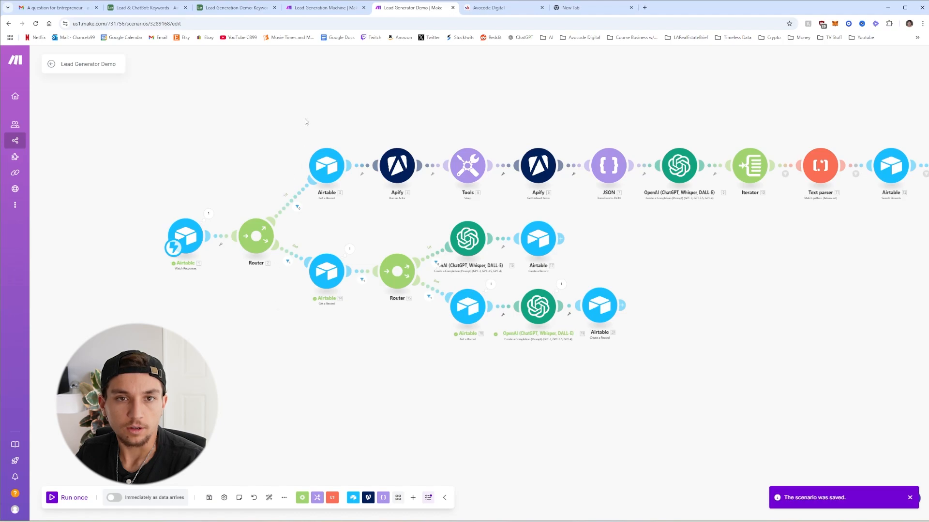
{"action": "left_click", "coordinate": [256, 236]}
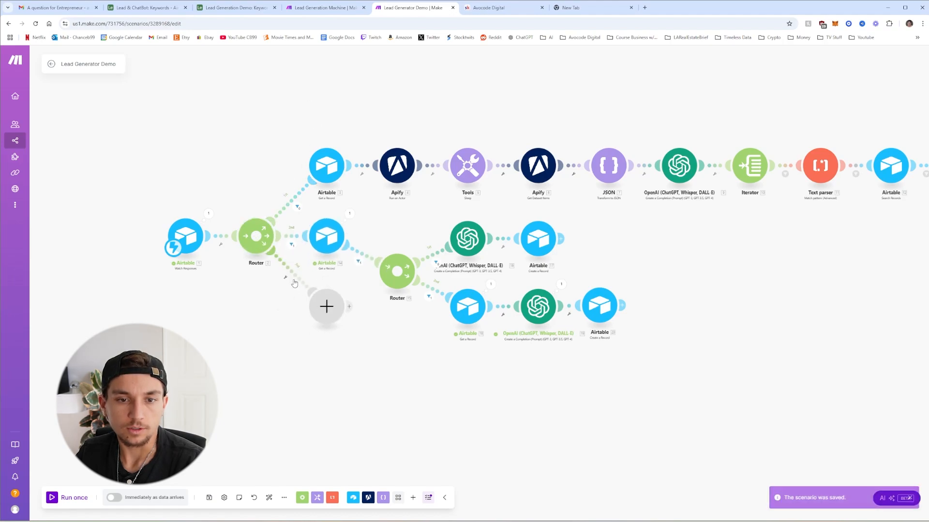
{"action": "left_click", "coordinate": [290, 272]}
{"action": "left_click", "coordinate": [336, 290]}
{"action": "left_click", "coordinate": [479, 347]}
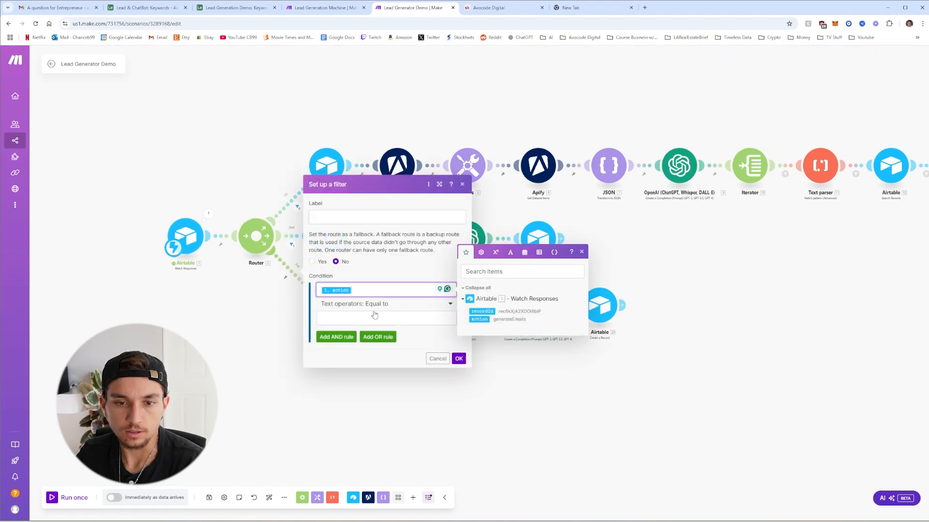
{"action": "left_click", "coordinate": [377, 319]}
{"action": "type", "text": "se"}
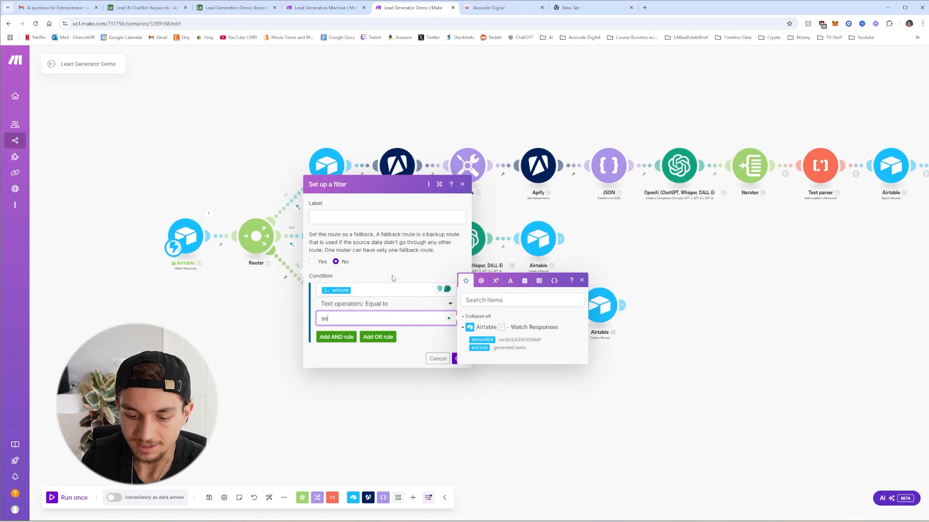
{"action": "type", "text": "ndEmail"}
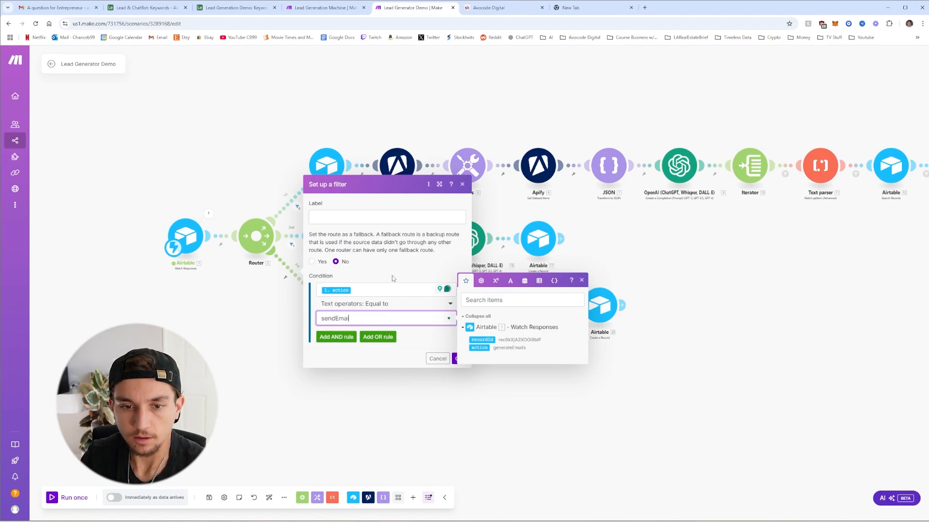
{"action": "left_click", "coordinate": [392, 275]}
{"action": "left_click", "coordinate": [460, 359]}
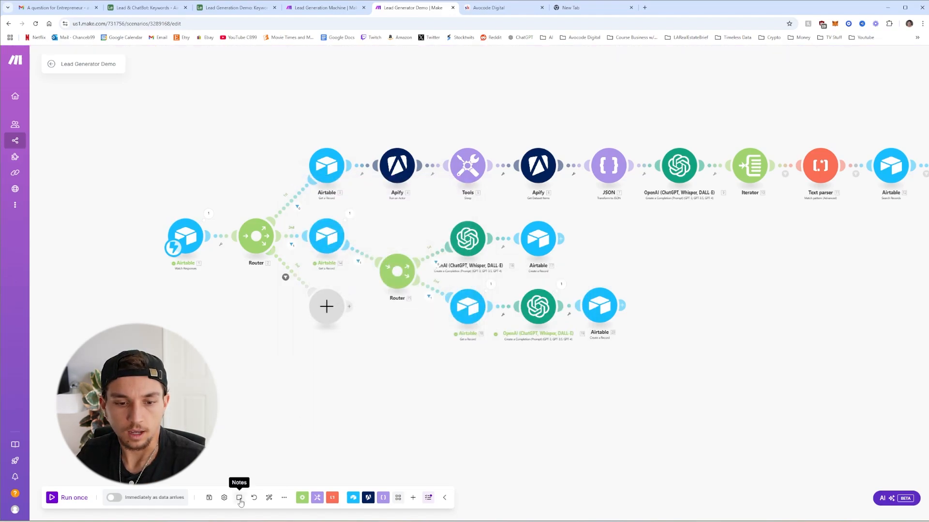
{"action": "left_click", "coordinate": [269, 498]}
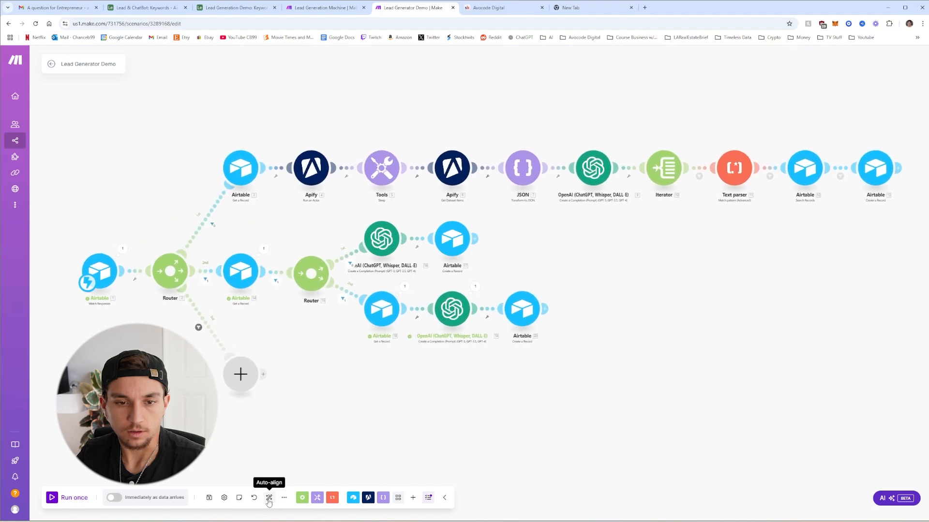
{"action": "left_click", "coordinate": [209, 498]}
Duplicate the Generate Emails automation and rename the copy to Send Emails
{"action": "left_click", "coordinate": [235, 8]}
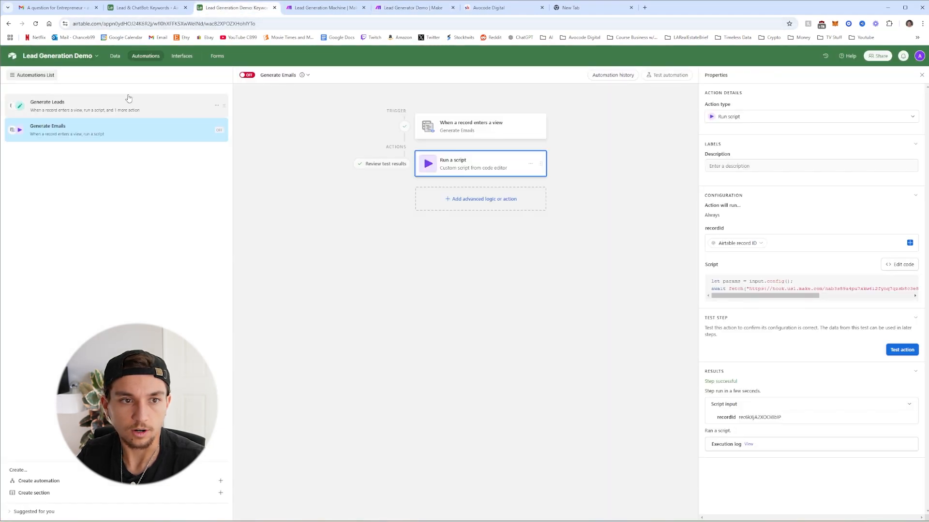
{"action": "left_click", "coordinate": [217, 129]}
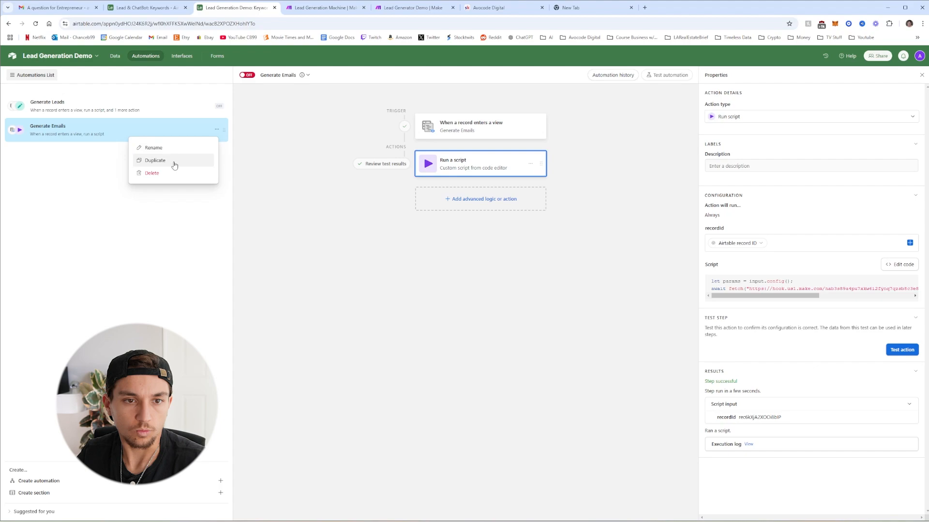
{"action": "left_click", "coordinate": [157, 160]}
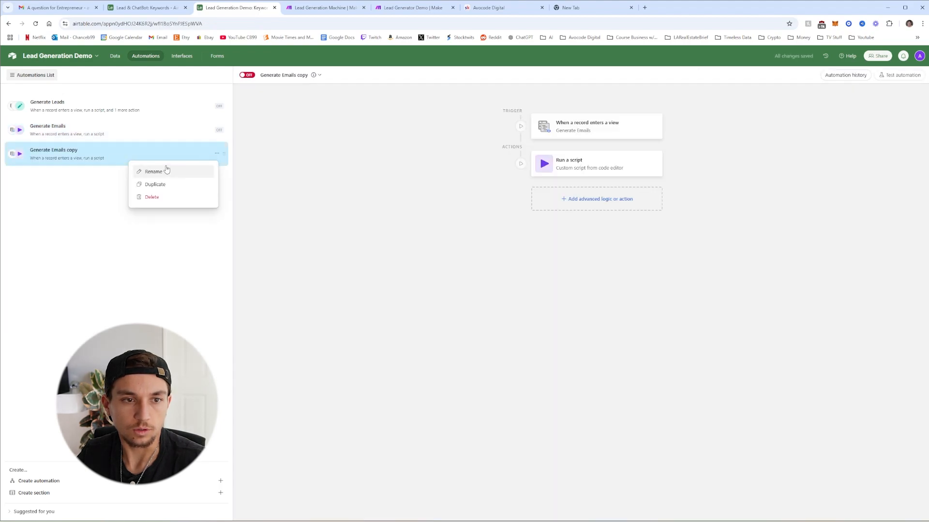
{"action": "left_click", "coordinate": [167, 171]}
{"action": "type", "text": "s"}
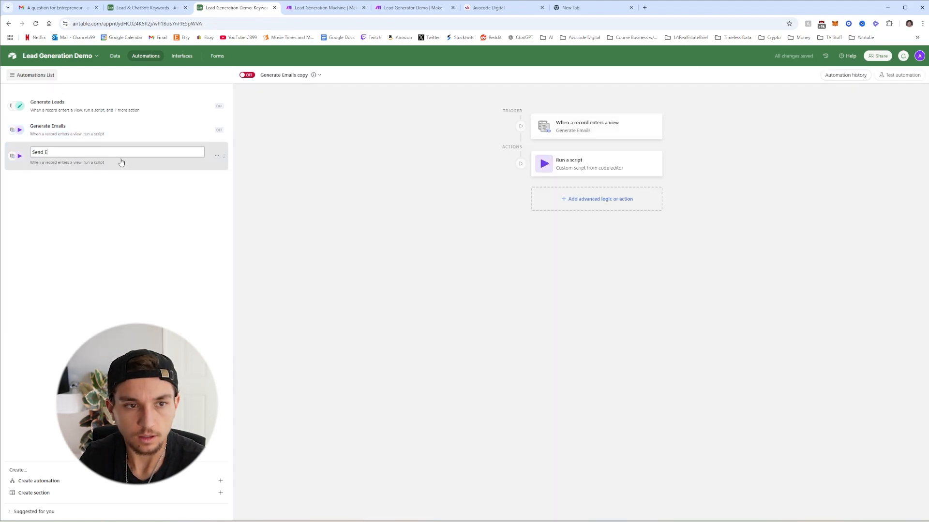
{"action": "key", "text": "Return"}
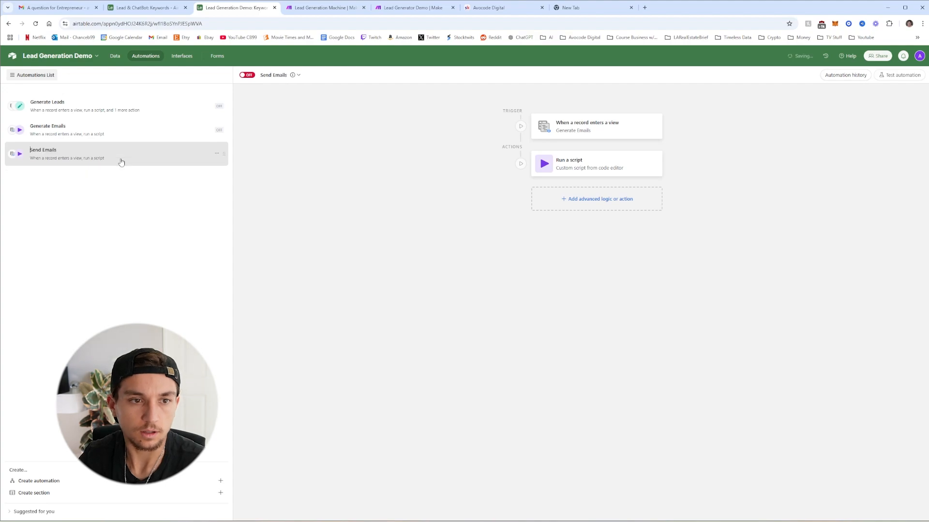
Switch the Send Emails trigger to At a scheduled time, replacing the old trigger
{"action": "left_click", "coordinate": [554, 130]}
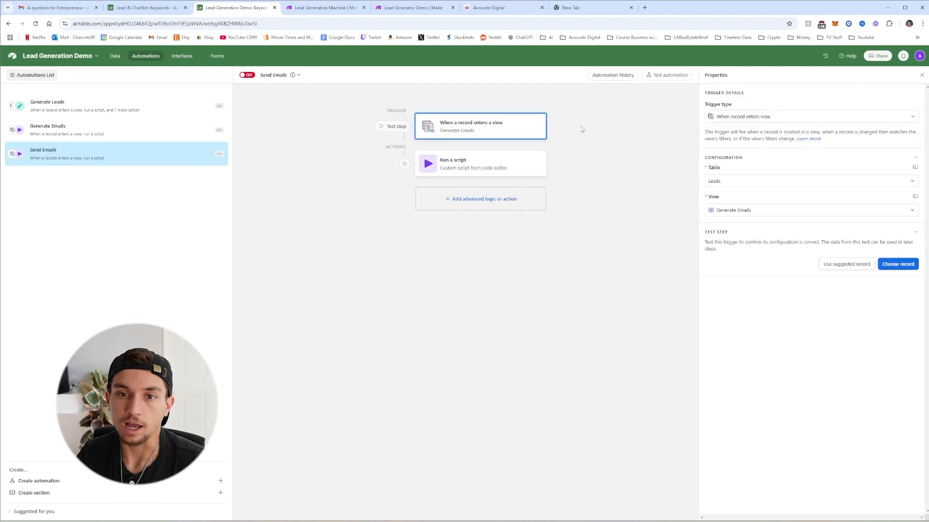
{"action": "left_click", "coordinate": [742, 121]}
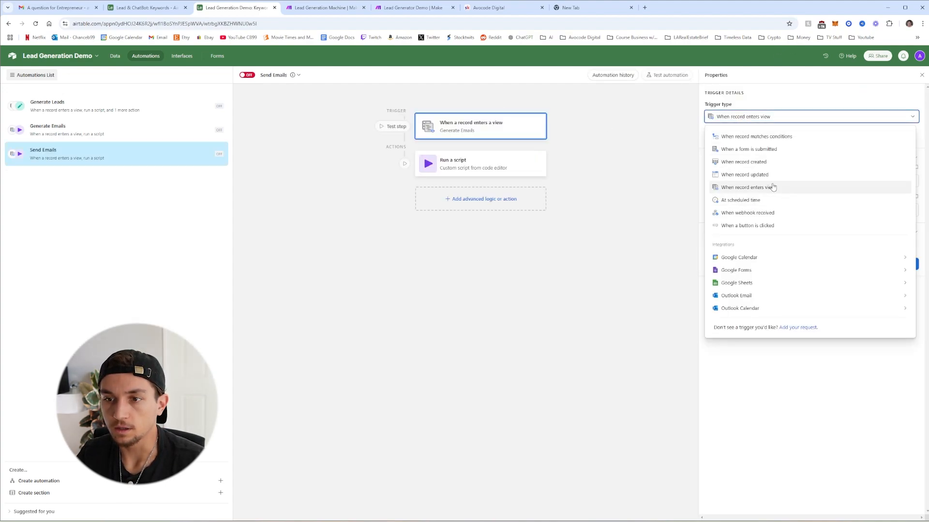
{"action": "mouse_move", "coordinate": [773, 263]}
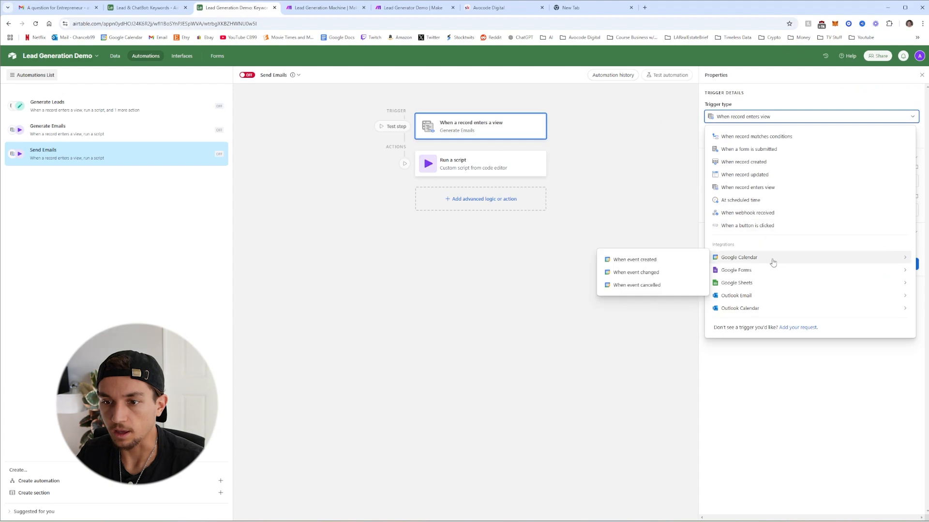
{"action": "left_click", "coordinate": [733, 201]}
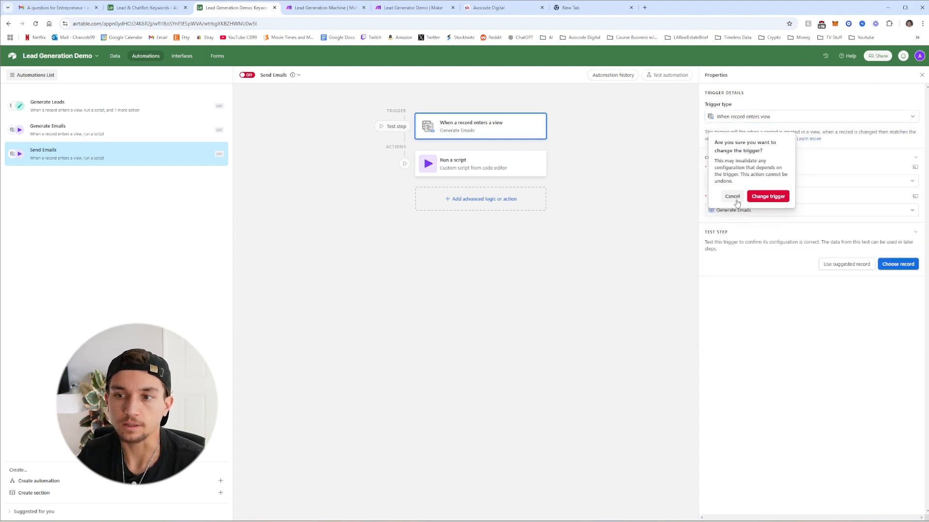
{"action": "left_click", "coordinate": [769, 197]}
Set the schedule to repeat every 15 minutes
{"action": "left_click", "coordinate": [753, 174]}
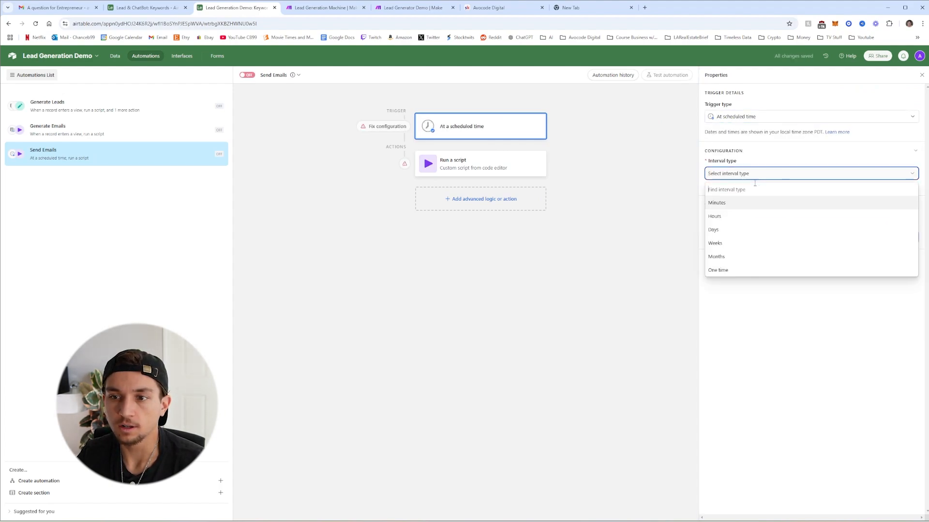
{"action": "left_click", "coordinate": [732, 205]}
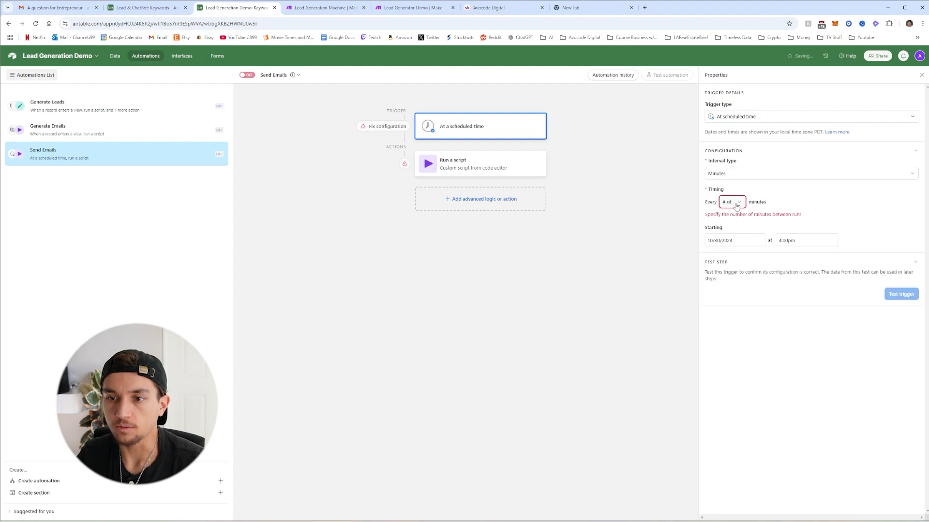
{"action": "left_click", "coordinate": [735, 204]}
{"action": "left_click", "coordinate": [731, 232]}
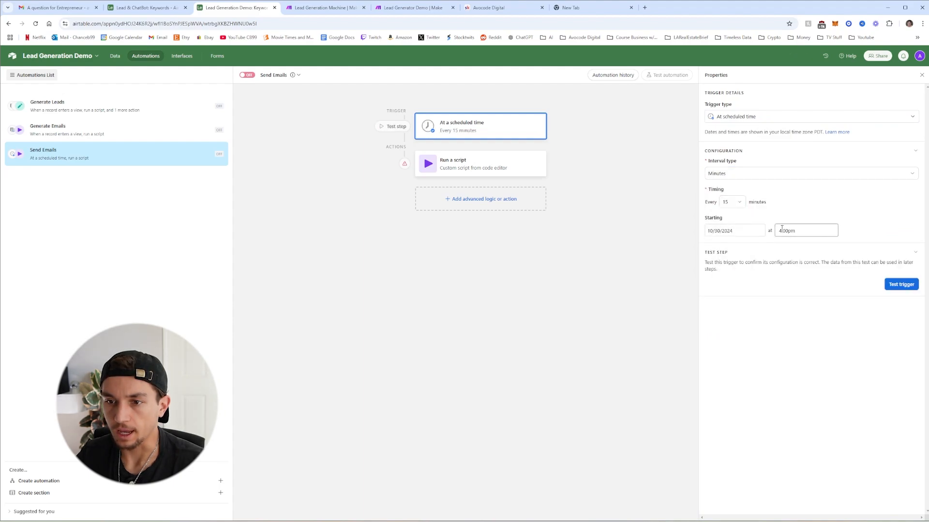
Insert a Find records step before the script, searching the Leads table's Send Emails view
{"action": "left_click", "coordinate": [481, 169]}
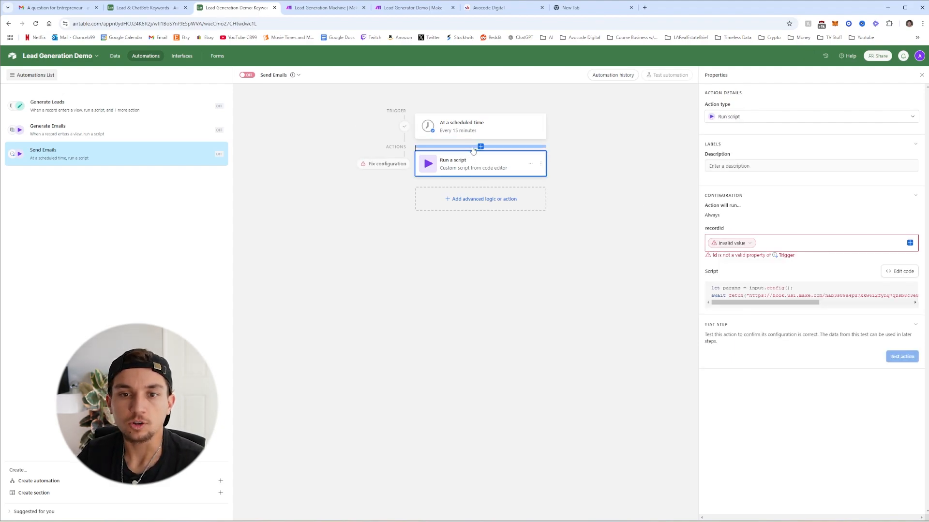
{"action": "left_click", "coordinate": [479, 147]}
{"action": "left_click", "coordinate": [446, 204]}
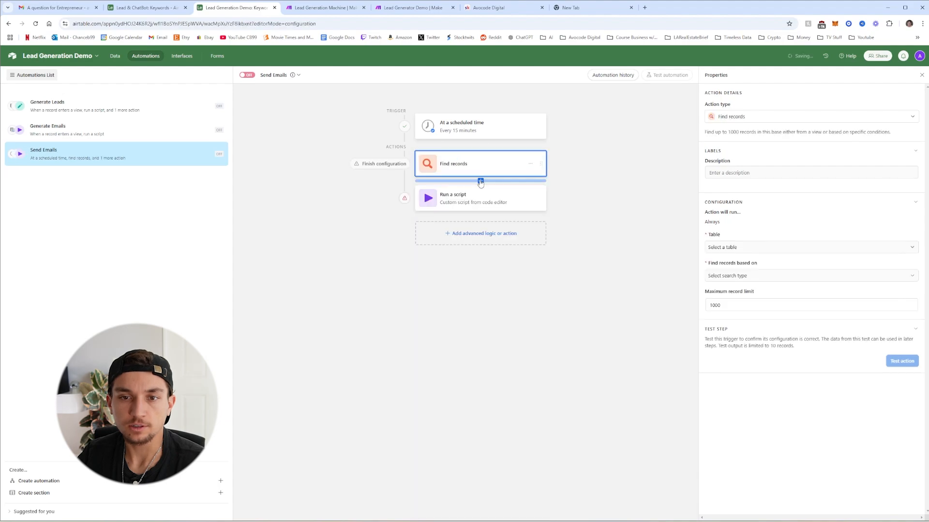
{"action": "left_click", "coordinate": [756, 247]}
{"action": "left_click", "coordinate": [734, 288]}
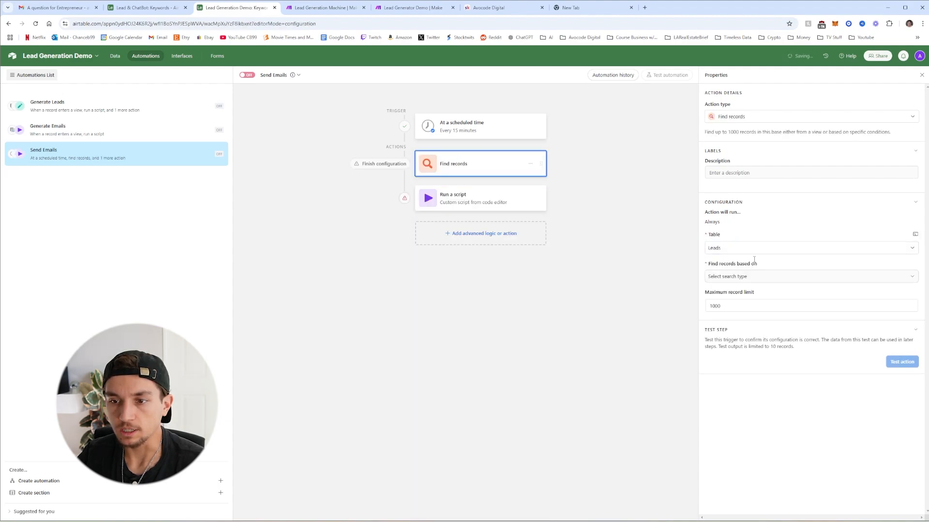
{"action": "left_click", "coordinate": [758, 263]}
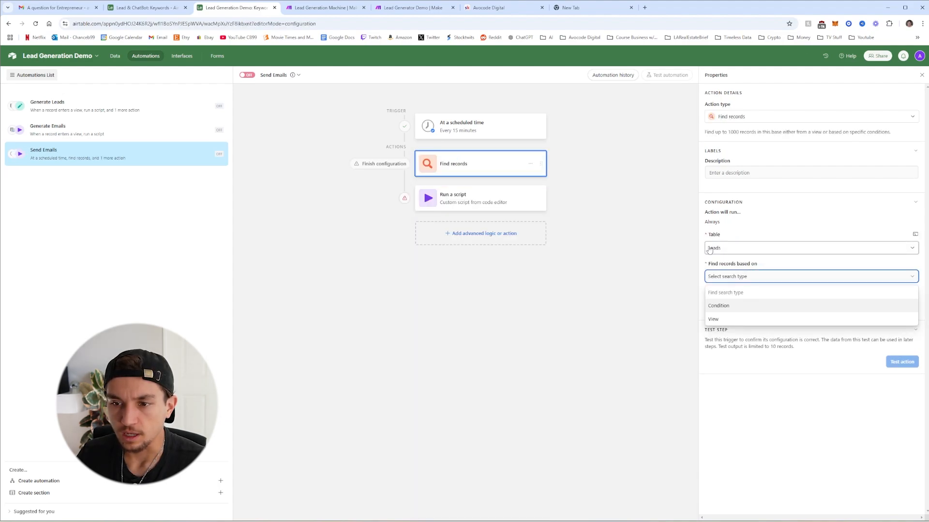
{"action": "left_click", "coordinate": [725, 319]}
{"action": "left_click", "coordinate": [731, 305]}
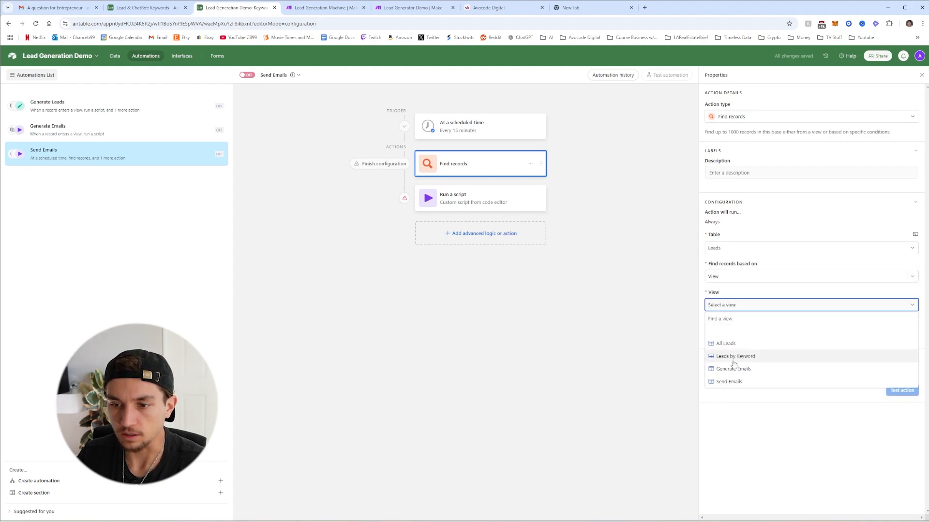
{"action": "left_click", "coordinate": [731, 382]}
Limit the Find records step to 1 record and test it
{"action": "double_click", "coordinate": [727, 335]}
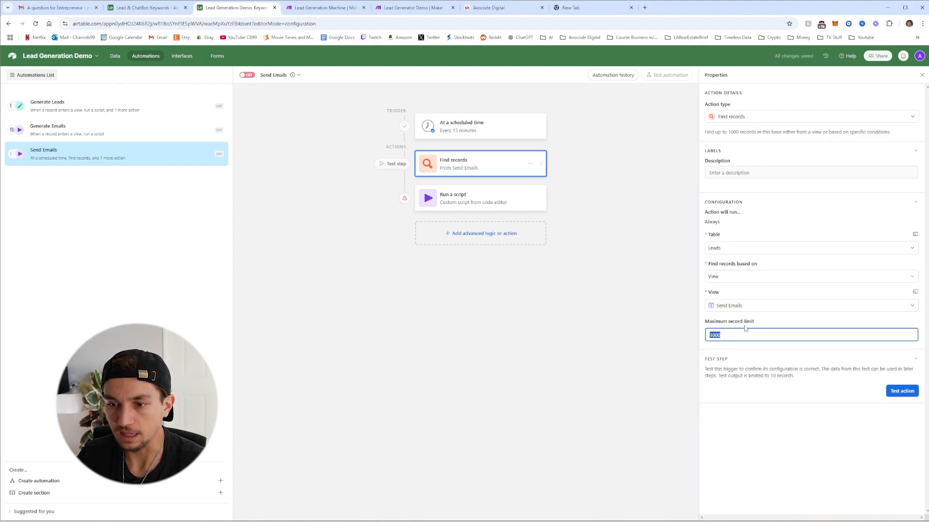
{"action": "type", "text": "1"}
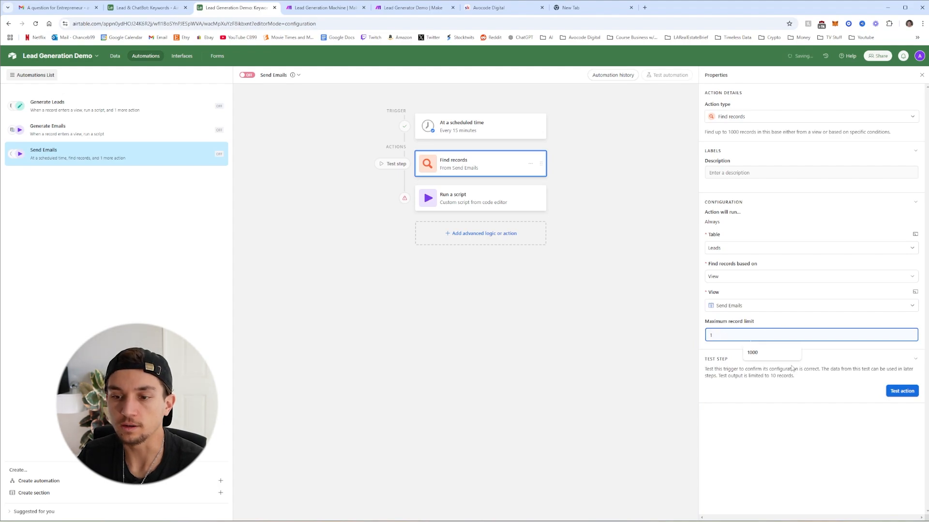
{"action": "left_click", "coordinate": [828, 362]}
{"action": "left_click", "coordinate": [854, 337]}
{"action": "left_click", "coordinate": [847, 347]}
{"action": "left_click", "coordinate": [874, 361]}
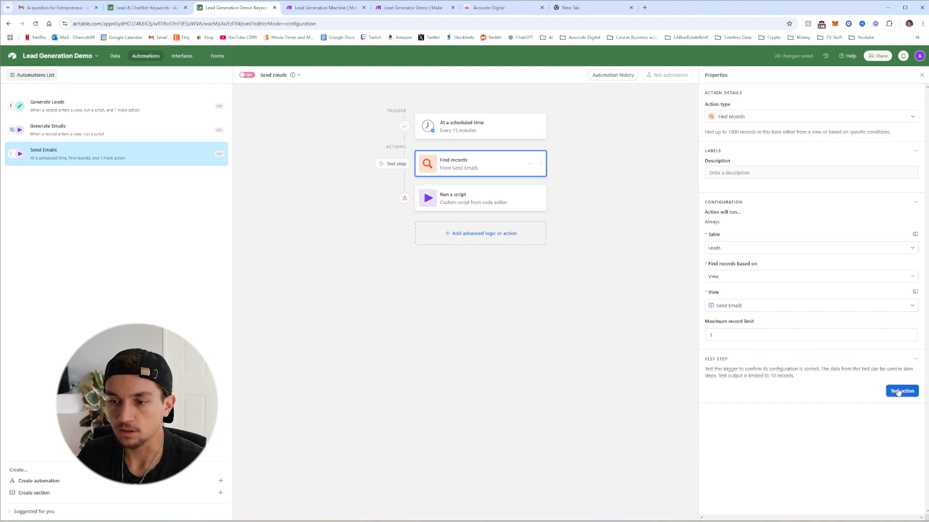
{"action": "left_click", "coordinate": [899, 392]}
Replace the script's recordId input with the found records' List of Airtable record IDs
{"action": "left_click", "coordinate": [482, 205]}
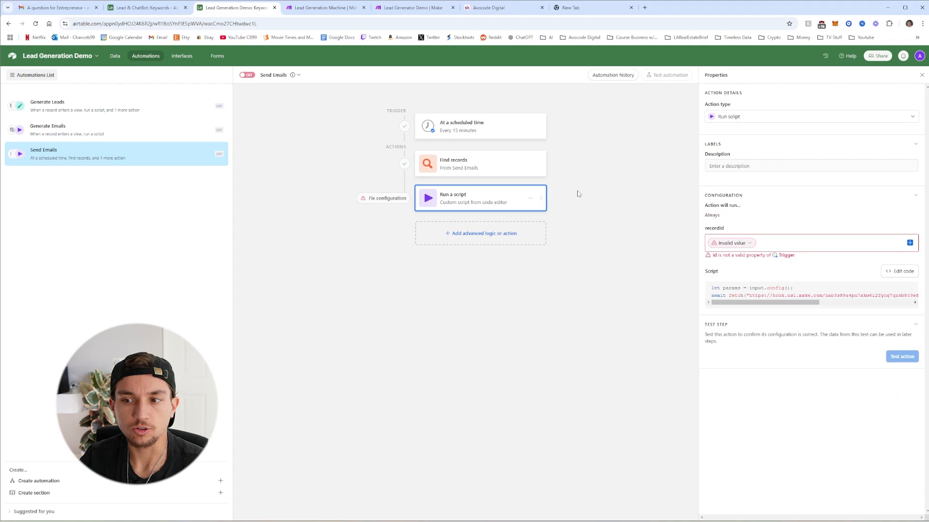
{"action": "left_click", "coordinate": [834, 245]}
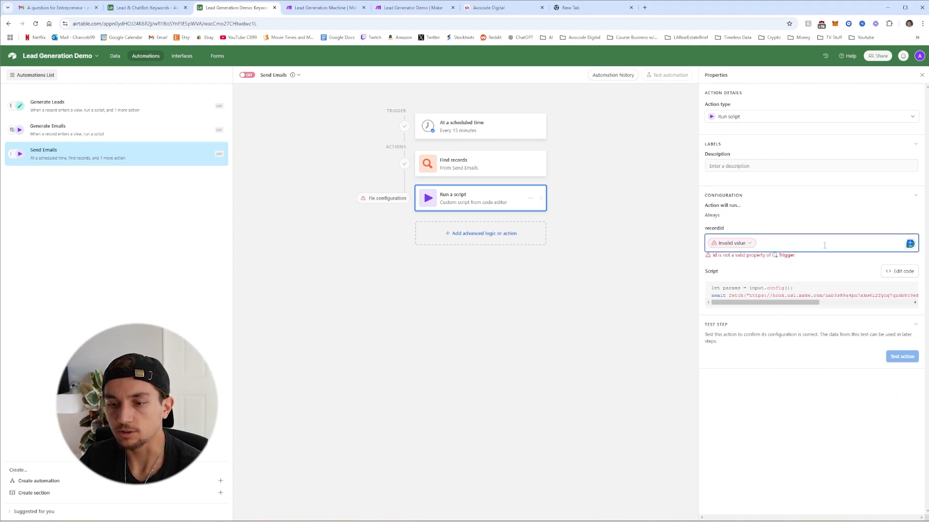
{"action": "key", "text": "BackSpace"}
{"action": "left_click", "coordinate": [911, 242]}
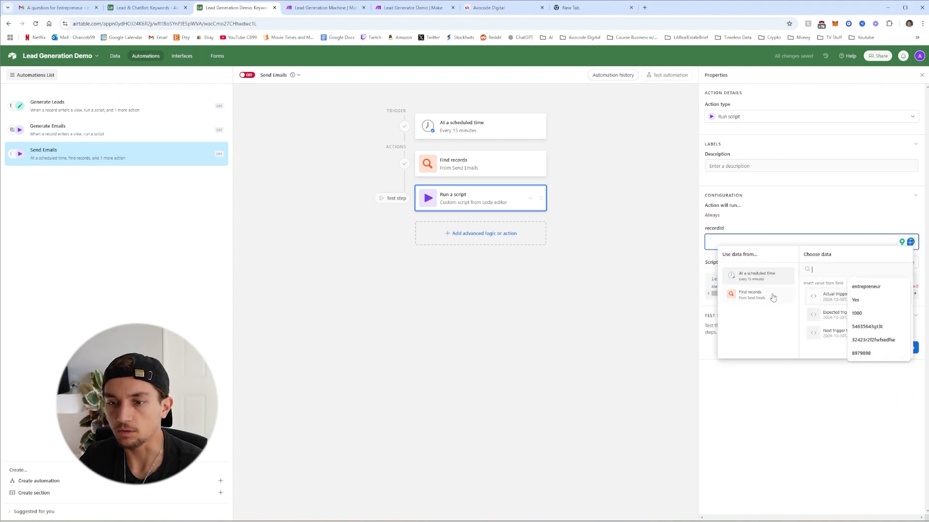
{"action": "scroll", "coordinate": [821, 320], "scroll_direction": "down", "scroll_amount": 4}
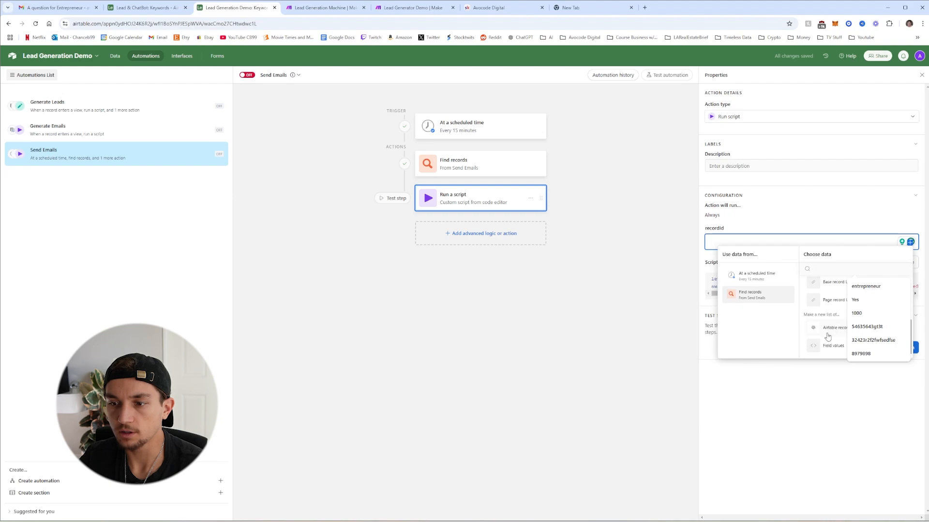
{"action": "left_click", "coordinate": [828, 335]}
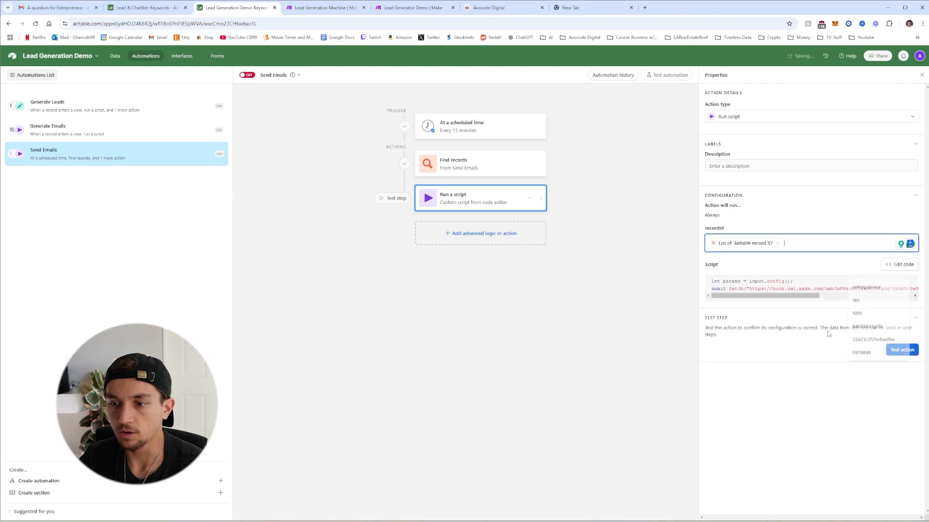
Change the script's action from generateEmails to sendEmail and return to the table data
{"action": "left_click", "coordinate": [894, 266]}
{"action": "double_click", "coordinate": [547, 108]}
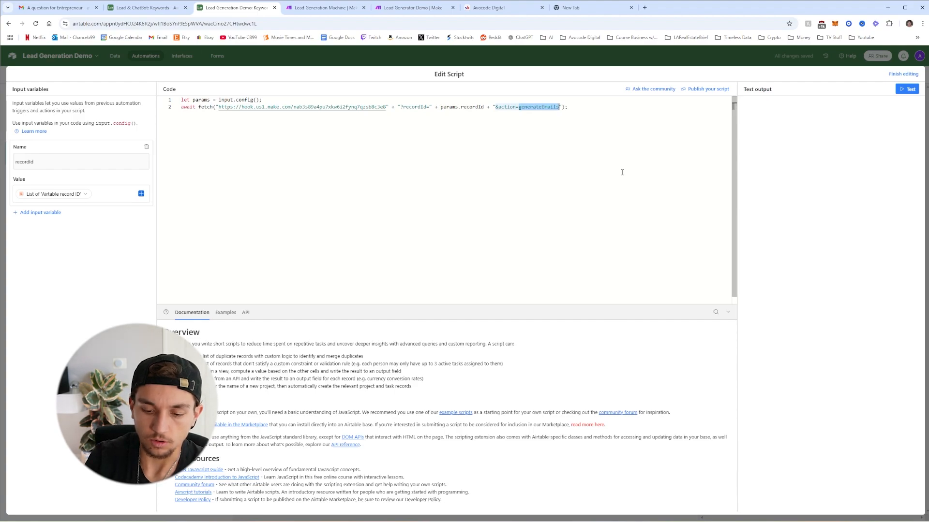
{"action": "type", "text": "send"}
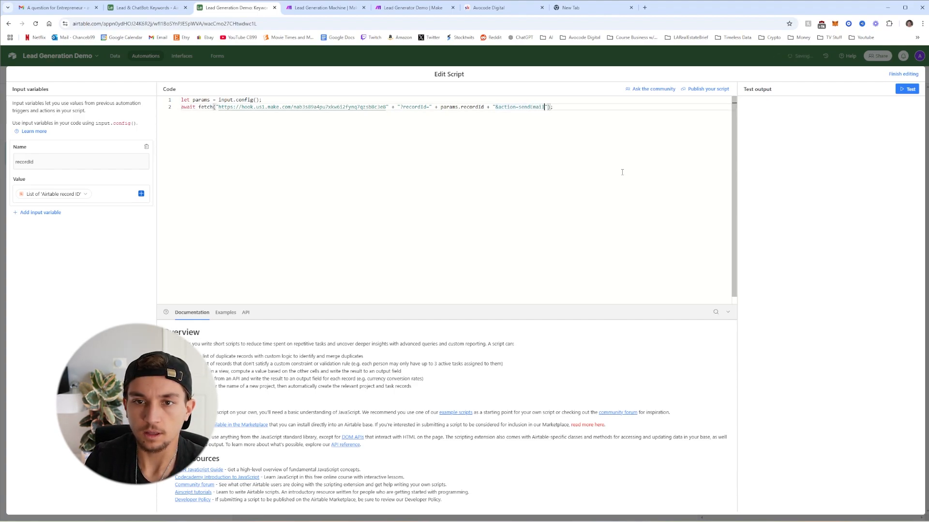
{"action": "left_click", "coordinate": [903, 73]}
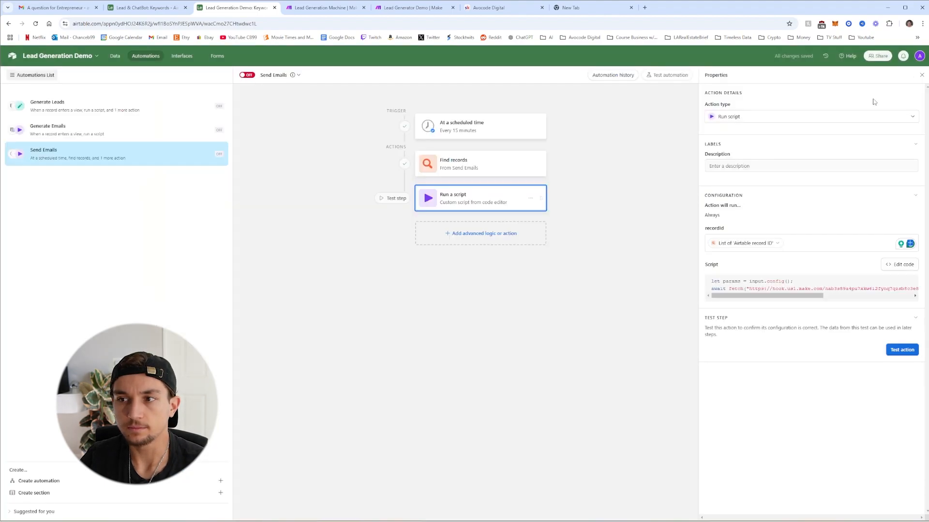
{"action": "left_click", "coordinate": [115, 56]}
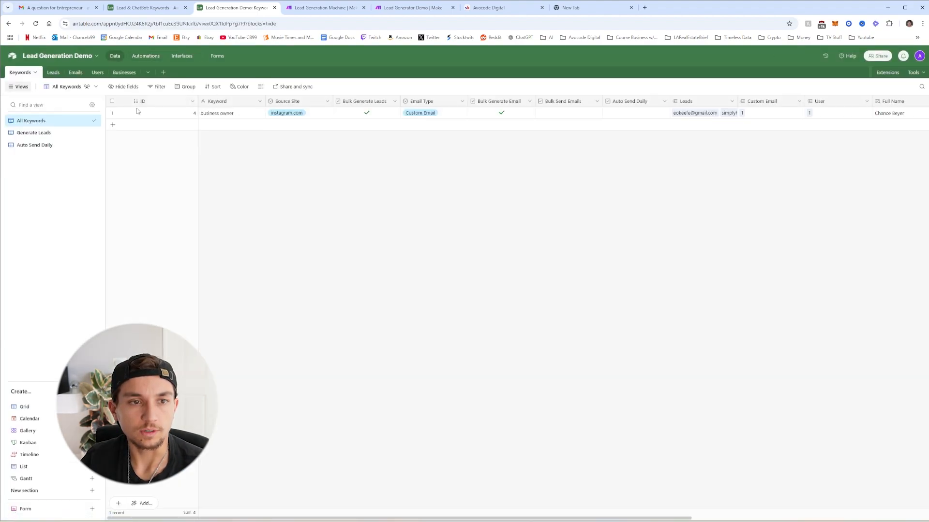
Tick Bulk Send Emails on keyword 4 and bring up the Leads table's Send Emails view
{"action": "left_click", "coordinate": [569, 114]}
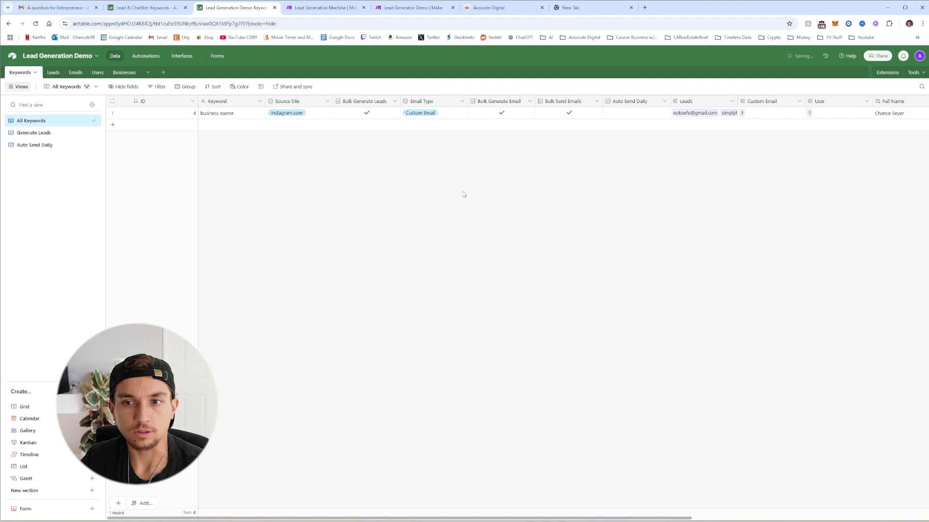
{"action": "left_click", "coordinate": [62, 74]}
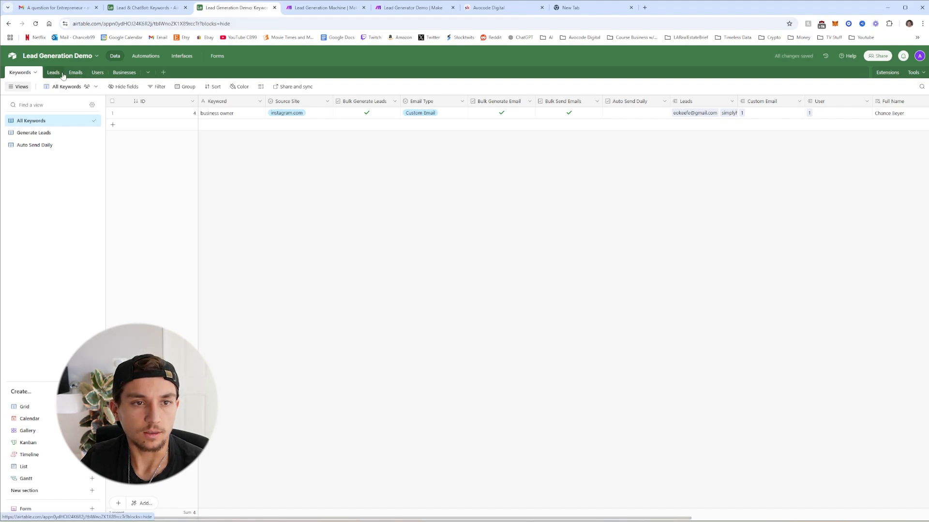
{"action": "left_click", "coordinate": [78, 157]}
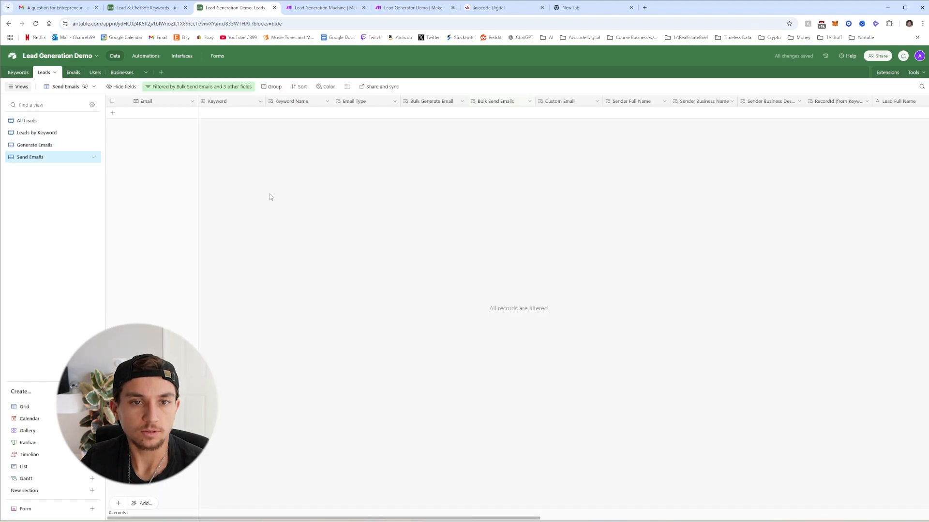
{"action": "left_click", "coordinate": [204, 87]}
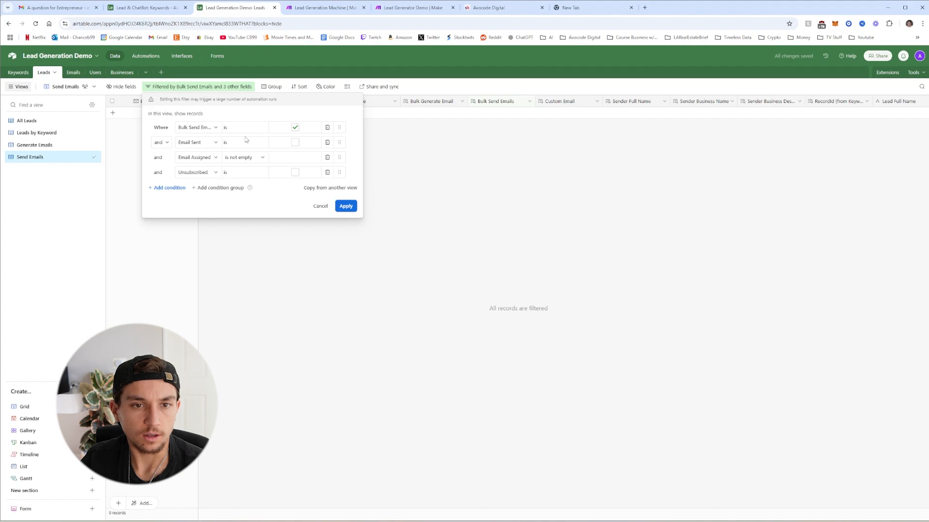
{"action": "left_click", "coordinate": [53, 157]}
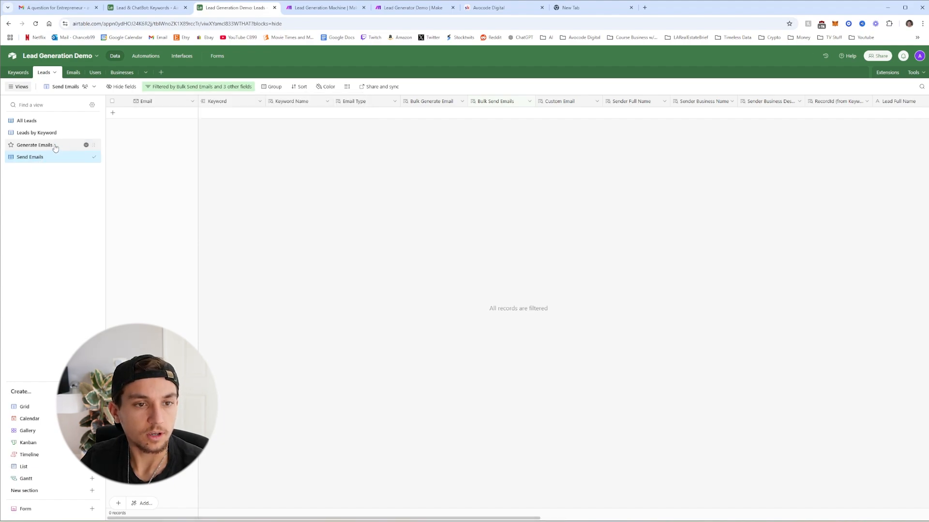
Set the business owner keyword's Email Type to AI Email
{"action": "left_click", "coordinate": [400, 8]}
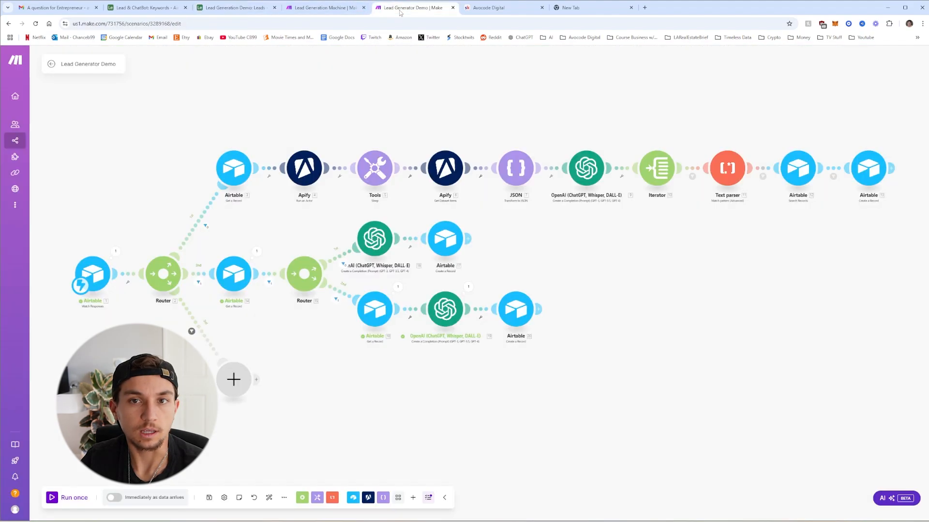
{"action": "left_click", "coordinate": [234, 7]}
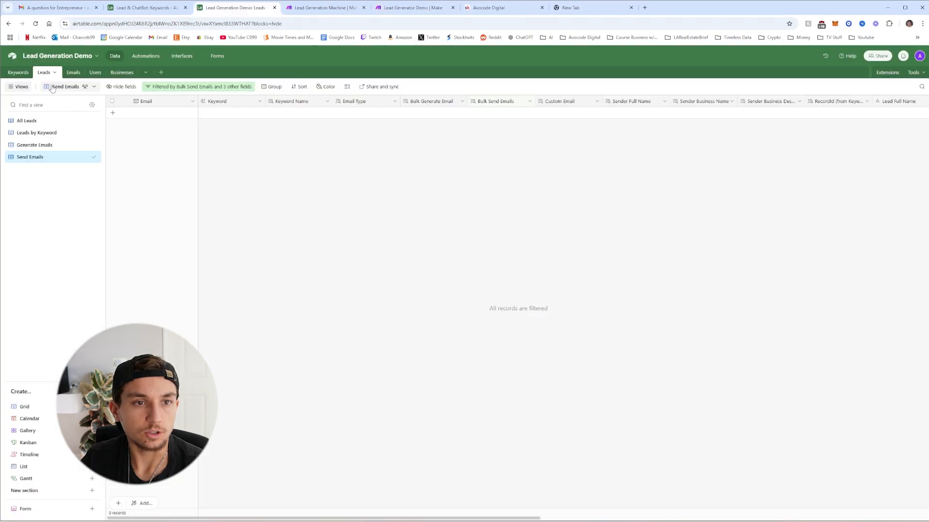
{"action": "left_click", "coordinate": [18, 72]}
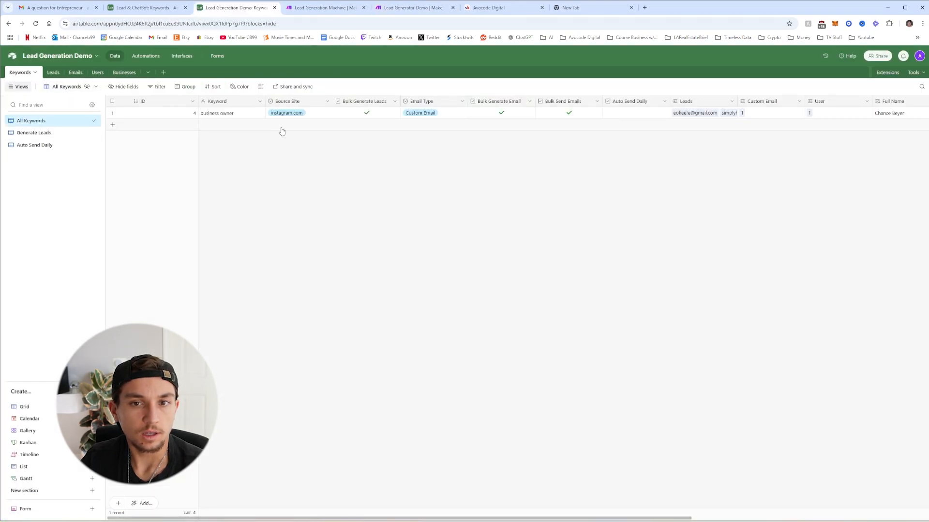
{"action": "left_click", "coordinate": [423, 114]}
{"action": "left_click", "coordinate": [427, 116]}
{"action": "left_click", "coordinate": [441, 151]}
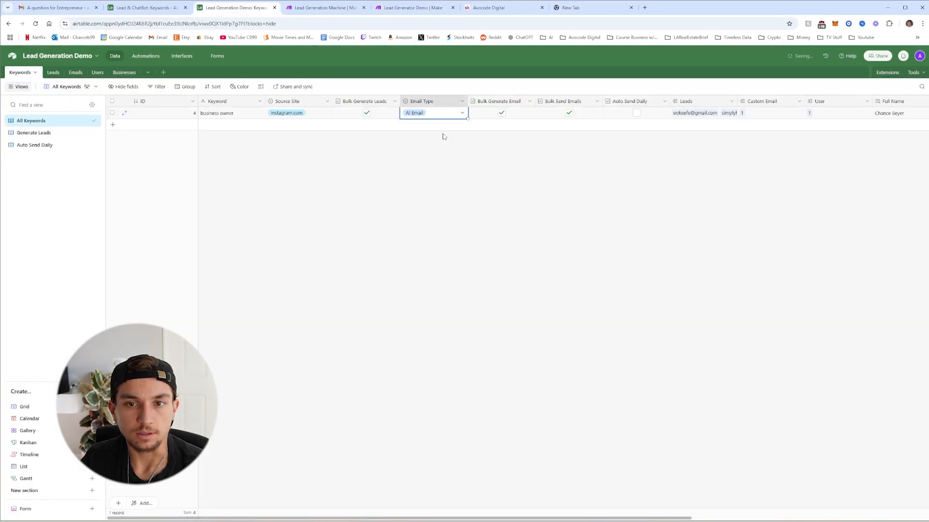
{"action": "left_click", "coordinate": [502, 153]}
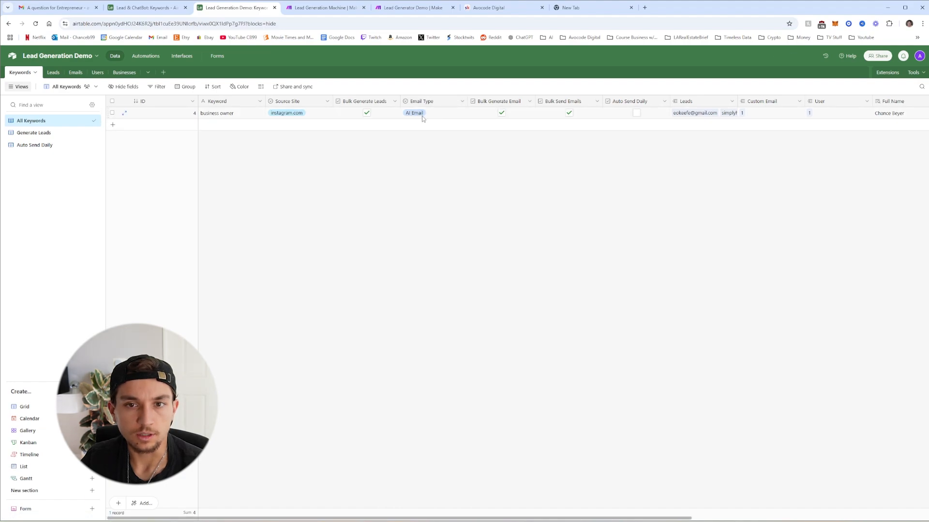
Run the Make scenario once and test the Generate Emails script to feed it
{"action": "left_click", "coordinate": [147, 59]}
{"action": "left_click", "coordinate": [405, 8]}
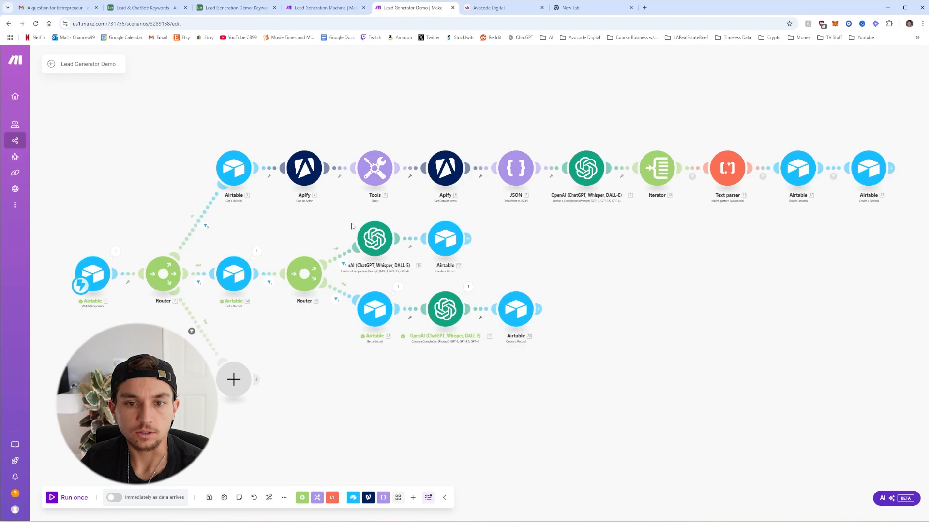
{"action": "left_click", "coordinate": [53, 498]}
{"action": "left_click", "coordinate": [236, 8]}
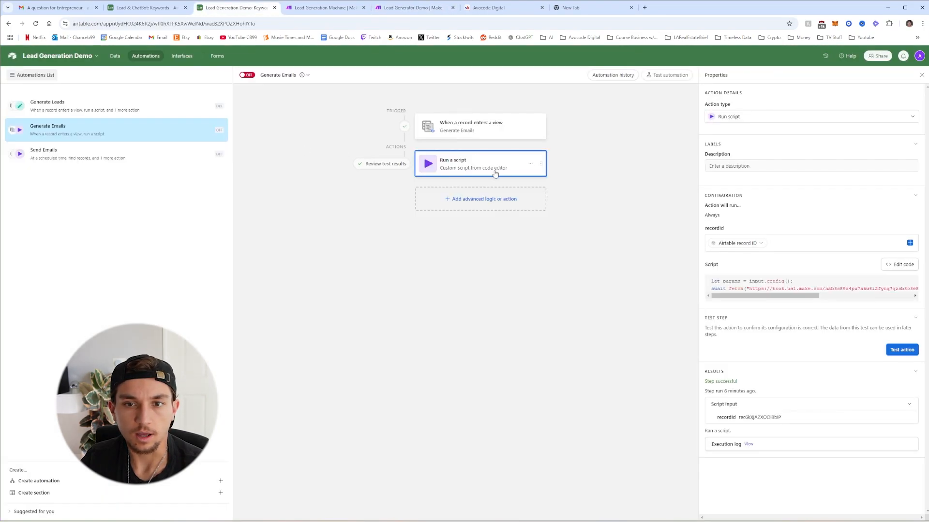
{"action": "left_click", "coordinate": [893, 350]}
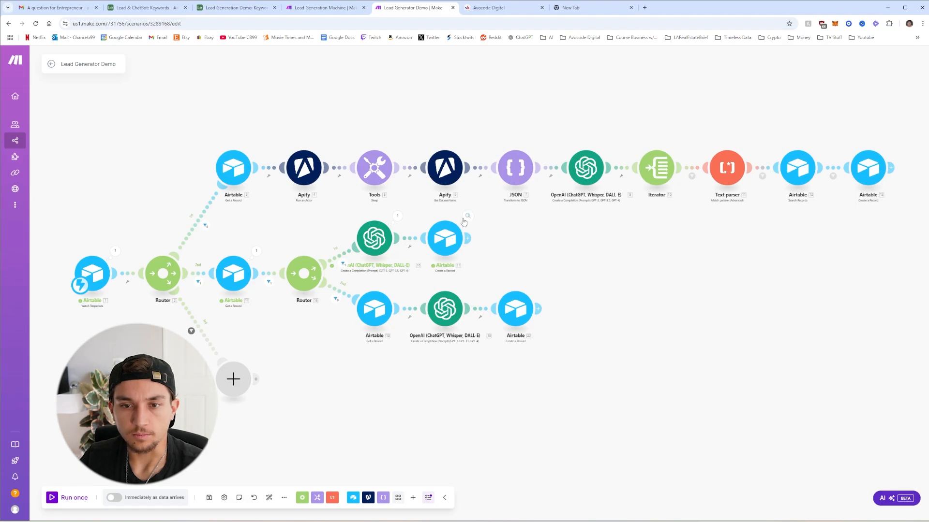
{"action": "left_click", "coordinate": [465, 218]}
{"action": "left_click", "coordinate": [695, 248]}
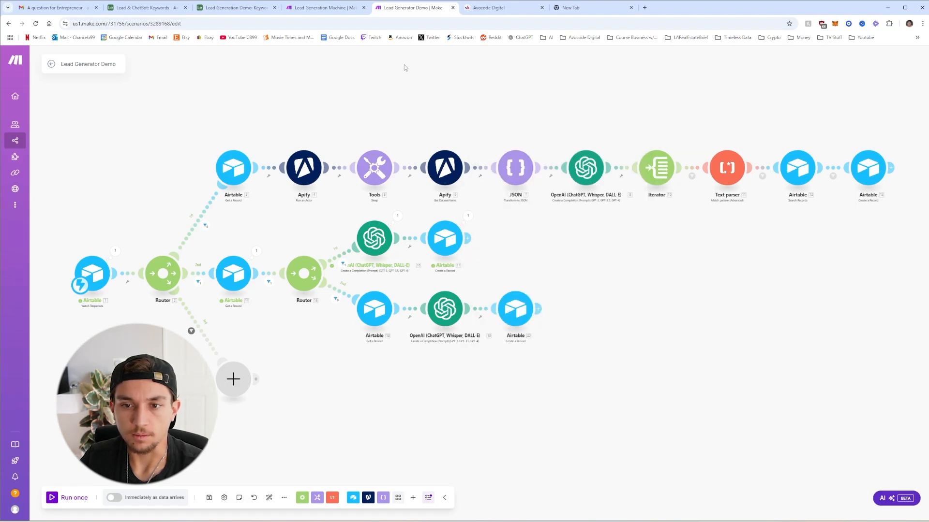
Check the Leads Send Emails view, then open the Send Emails automation
{"action": "left_click", "coordinate": [322, 8]}
{"action": "left_click", "coordinate": [235, 9]}
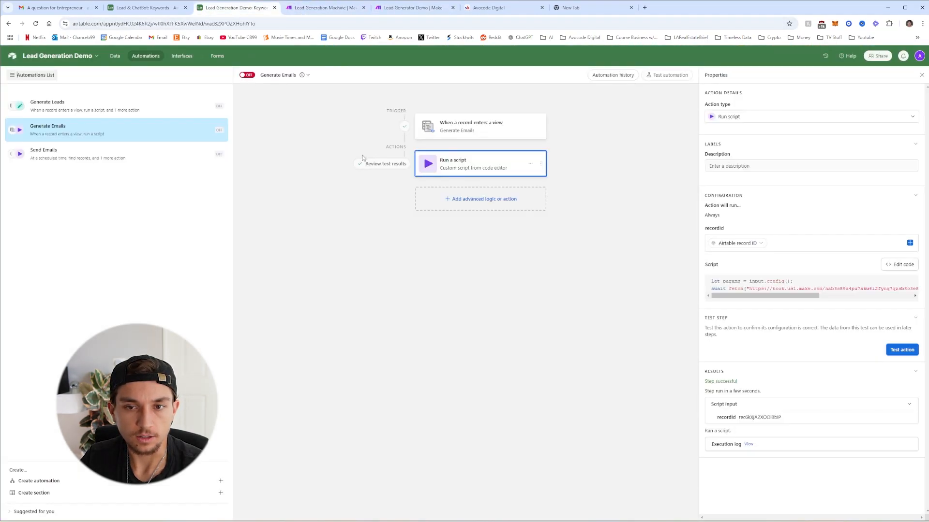
{"action": "left_click", "coordinate": [114, 57]}
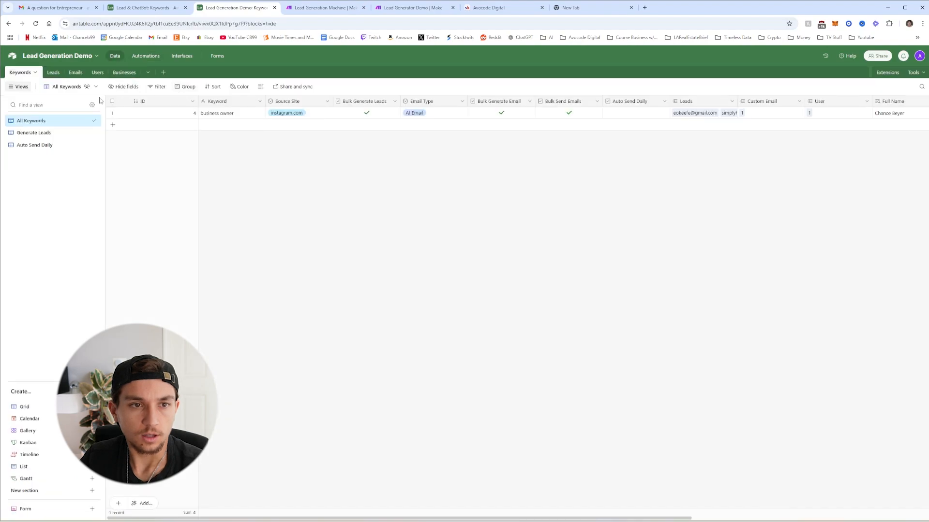
{"action": "left_click", "coordinate": [56, 73]}
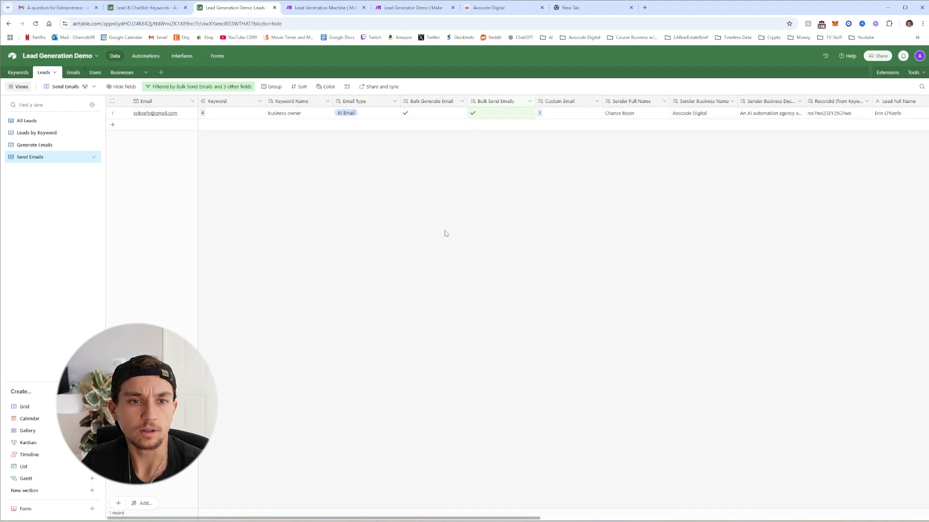
{"action": "left_click", "coordinate": [154, 59]}
{"action": "left_click", "coordinate": [116, 154]}
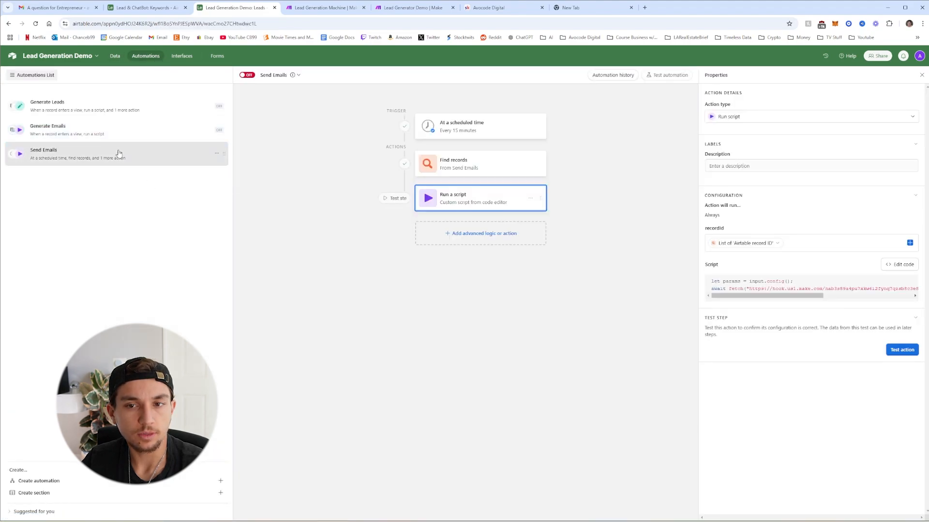
Test the Send Emails Find records step and run the Make scenario once to receive data
{"action": "left_click", "coordinate": [458, 172]}
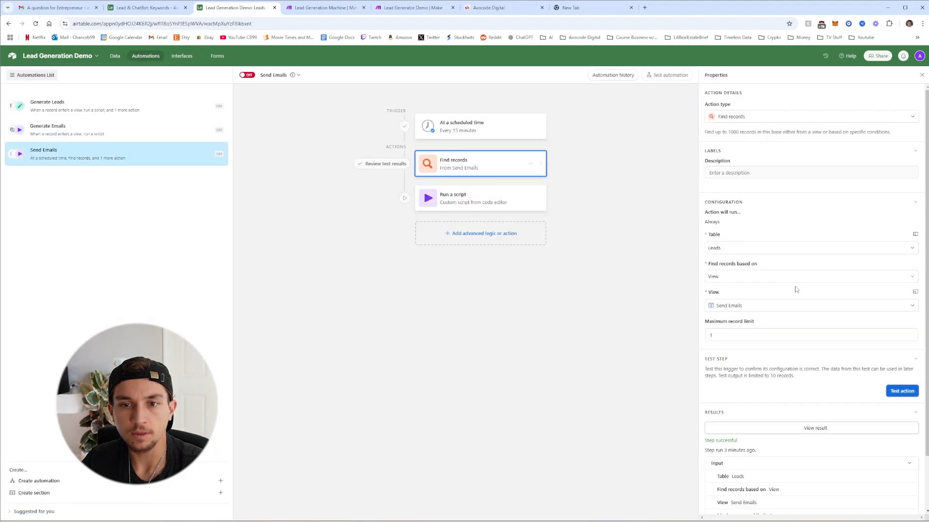
{"action": "left_click", "coordinate": [902, 392]}
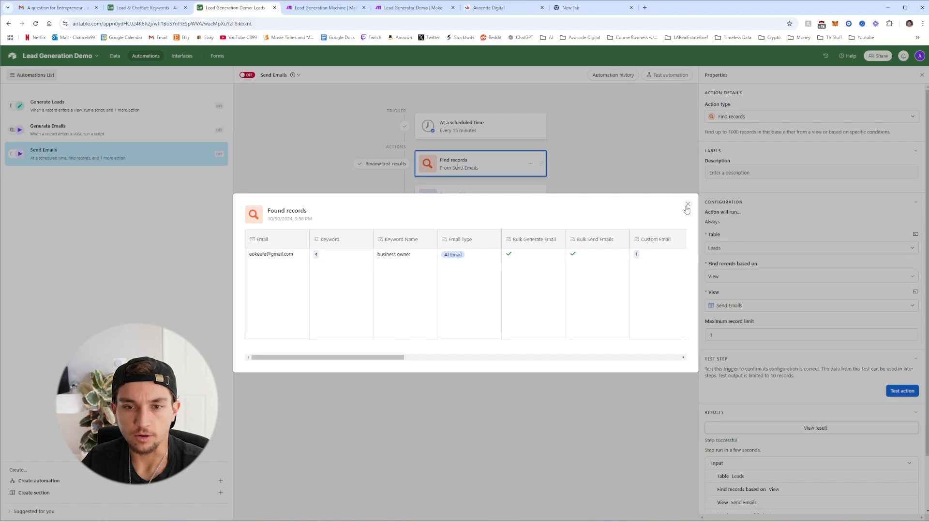
{"action": "left_click", "coordinate": [687, 207]}
{"action": "left_click", "coordinate": [482, 197]}
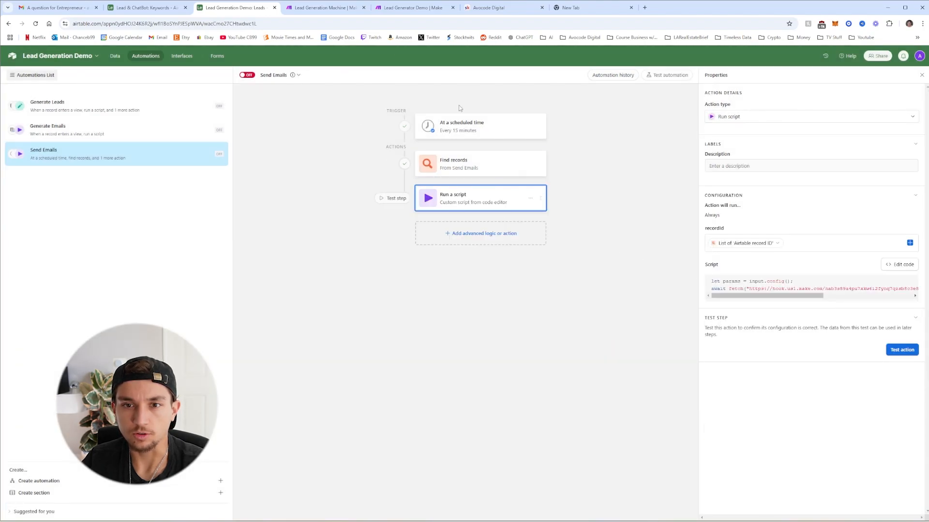
{"action": "left_click", "coordinate": [412, 7]}
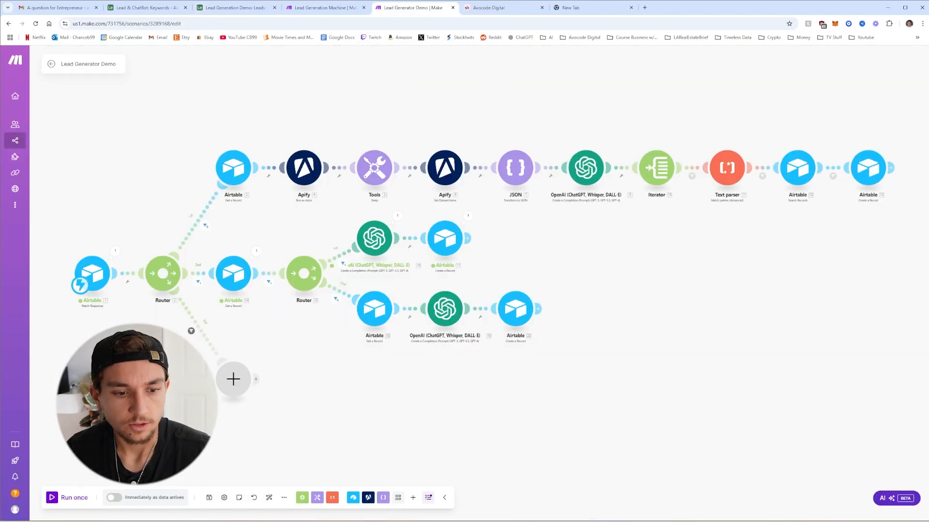
{"action": "left_click", "coordinate": [55, 499]}
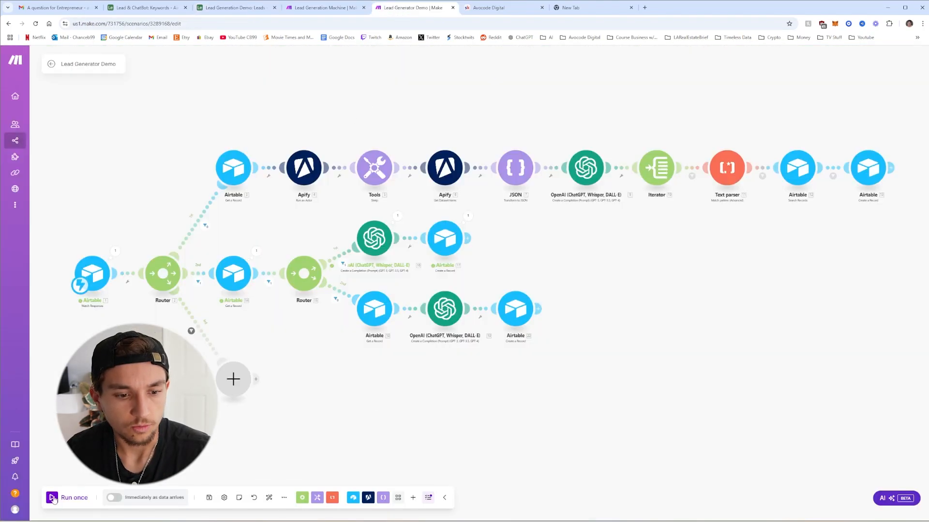
{"action": "left_click", "coordinate": [247, 9]}
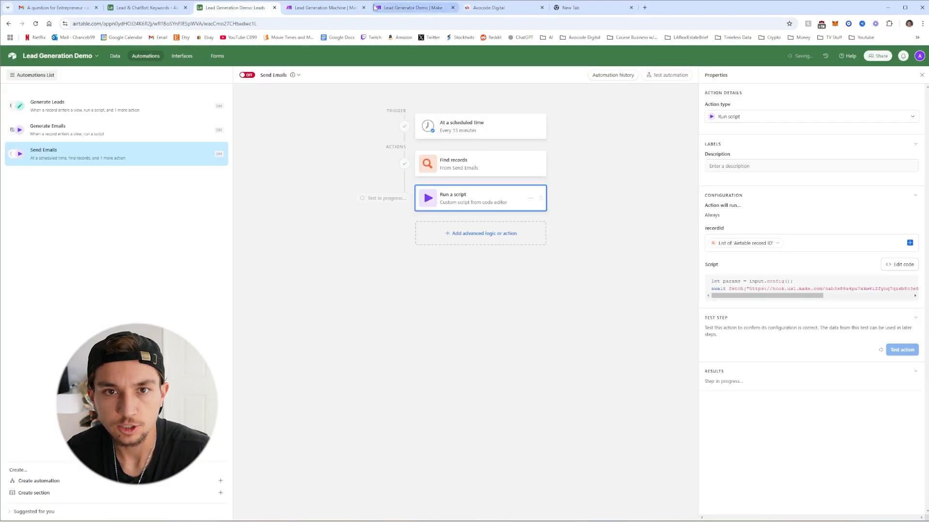
{"action": "left_click", "coordinate": [411, 7]}
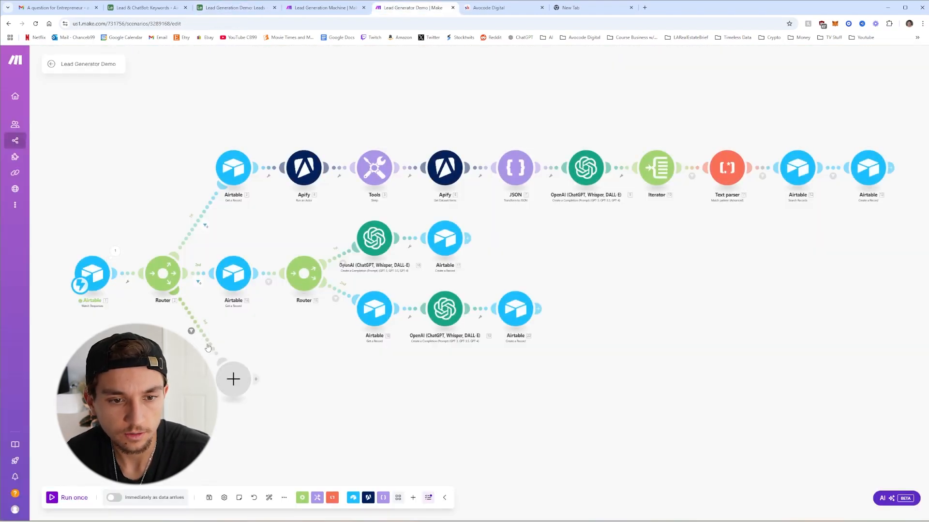
Add an Airtable Get a Record module on the router's third route, reading Leads by the trigger's recordId
{"action": "left_click", "coordinate": [233, 378]}
{"action": "left_click", "coordinate": [292, 313]}
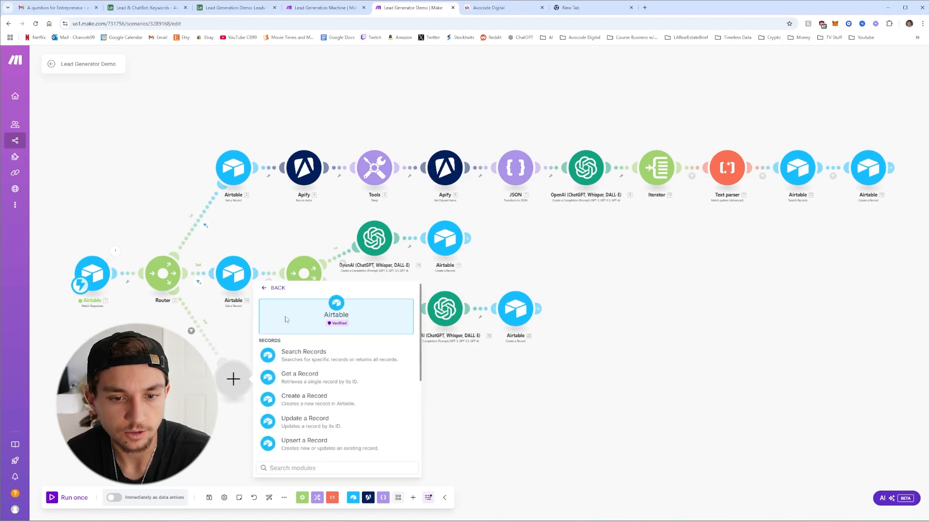
{"action": "left_click", "coordinate": [311, 379]}
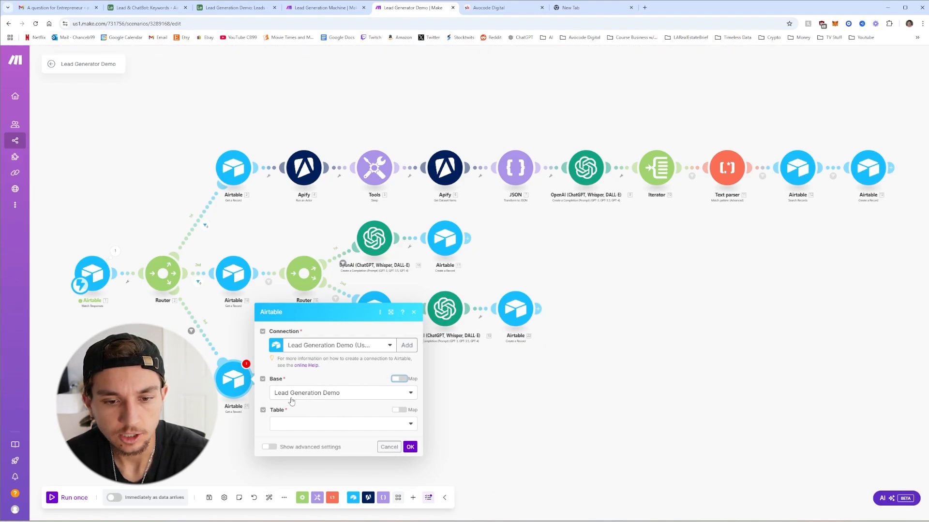
{"action": "left_click", "coordinate": [307, 426]}
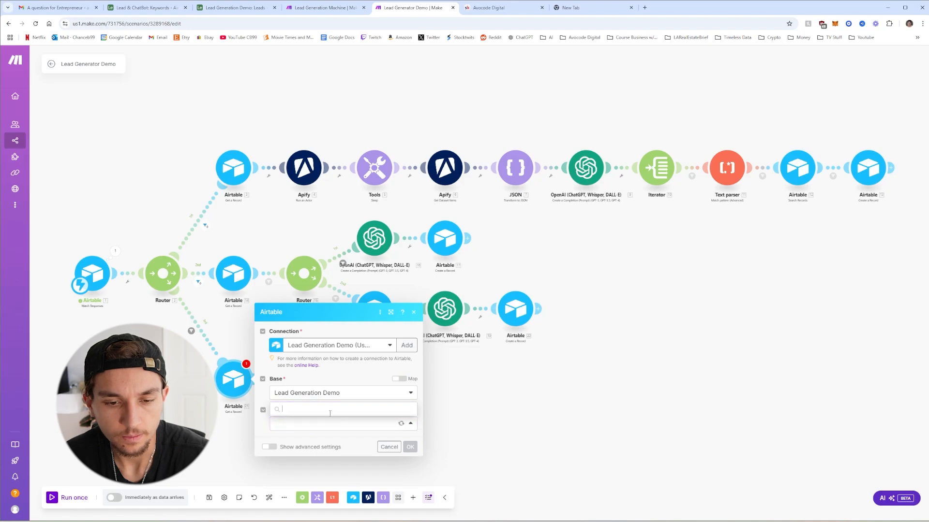
{"action": "left_click", "coordinate": [297, 370]}
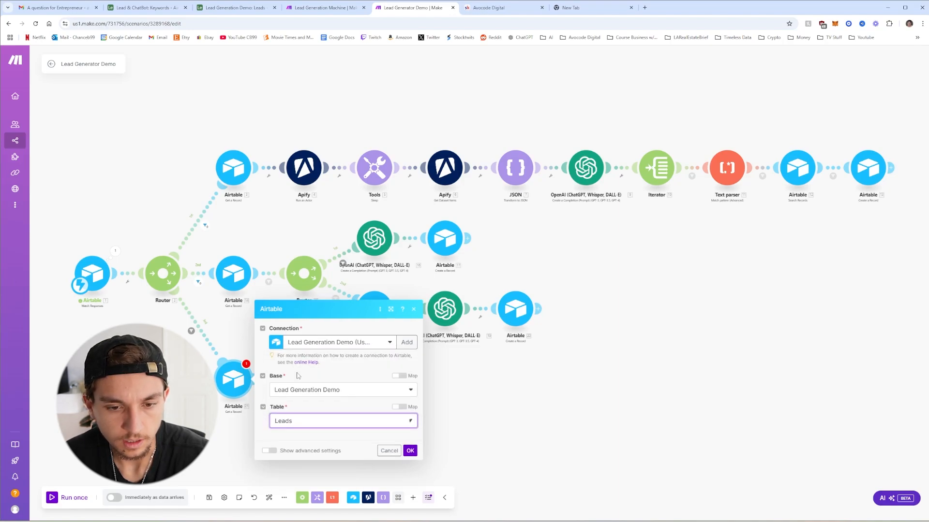
{"action": "left_click", "coordinate": [318, 437]}
{"action": "left_click", "coordinate": [417, 460]}
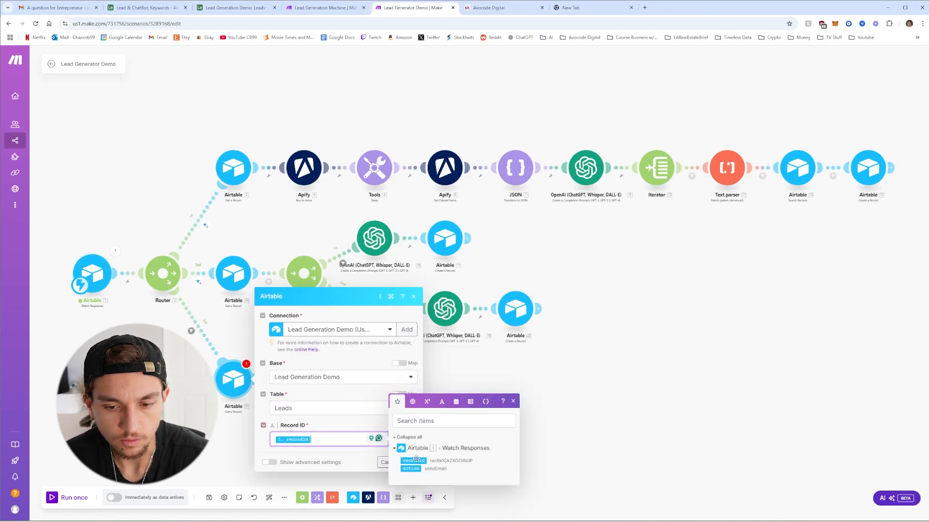
{"action": "left_click", "coordinate": [410, 462]}
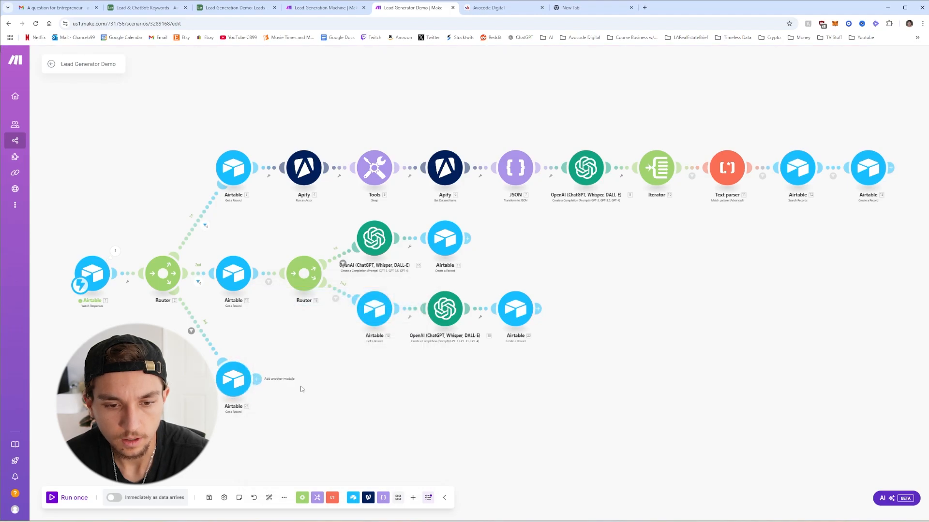
Add a Gmail Send an Email module after Airtable [21] on the existing connection, with one recipient slot
{"action": "left_click", "coordinate": [257, 382]}
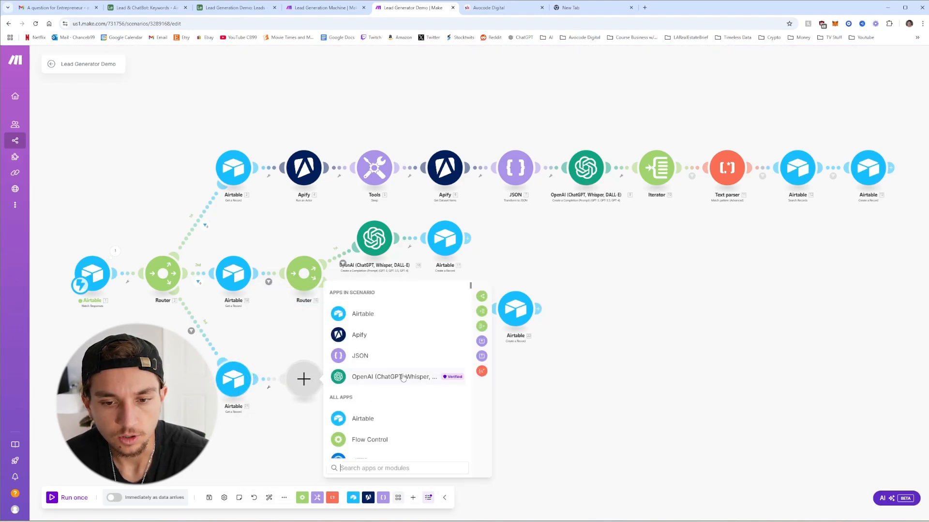
{"action": "scroll", "coordinate": [412, 393], "scroll_direction": "down", "scroll_amount": 3}
{"action": "type", "text": "gm"}
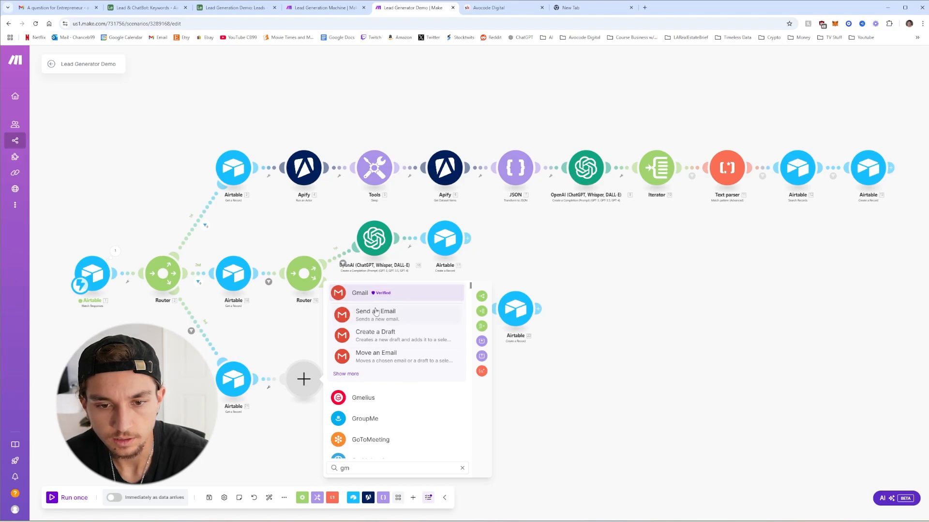
{"action": "left_click", "coordinate": [376, 312]}
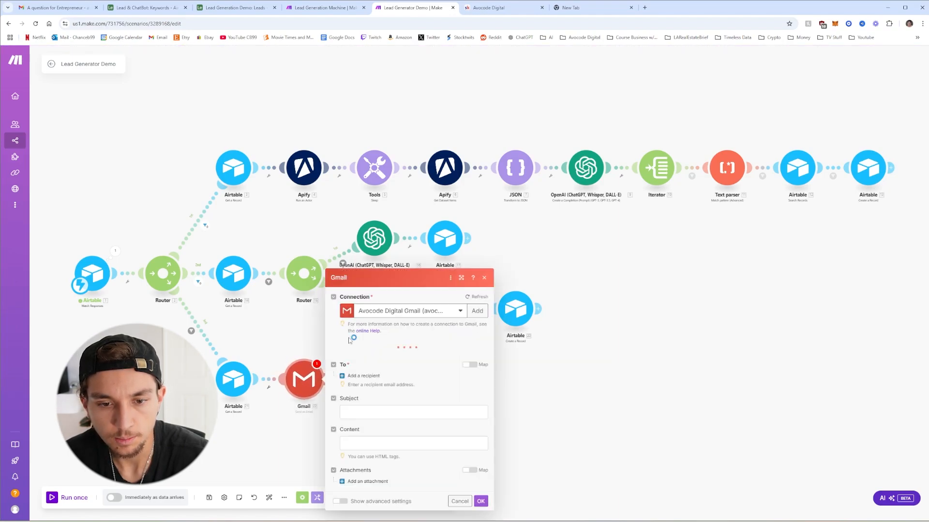
{"action": "left_click", "coordinate": [402, 297]}
{"action": "left_click", "coordinate": [414, 299]}
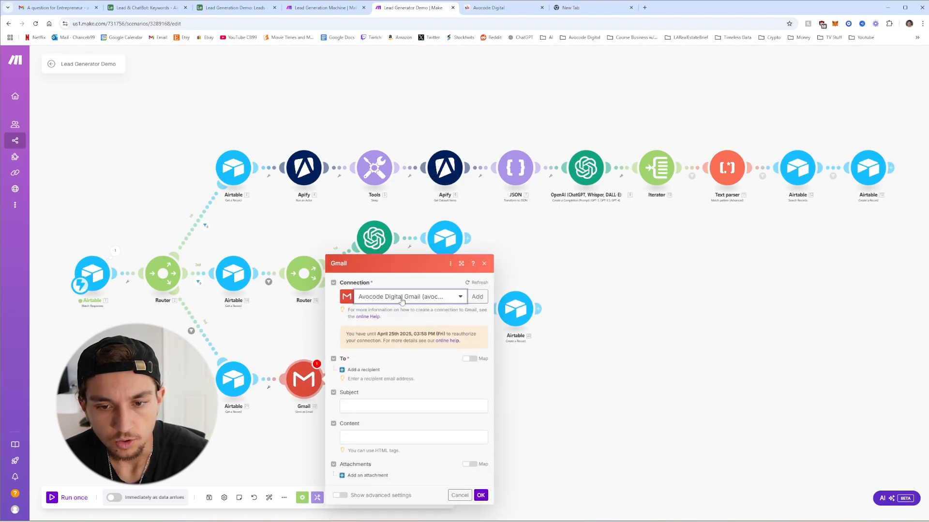
{"action": "left_click", "coordinate": [476, 299]}
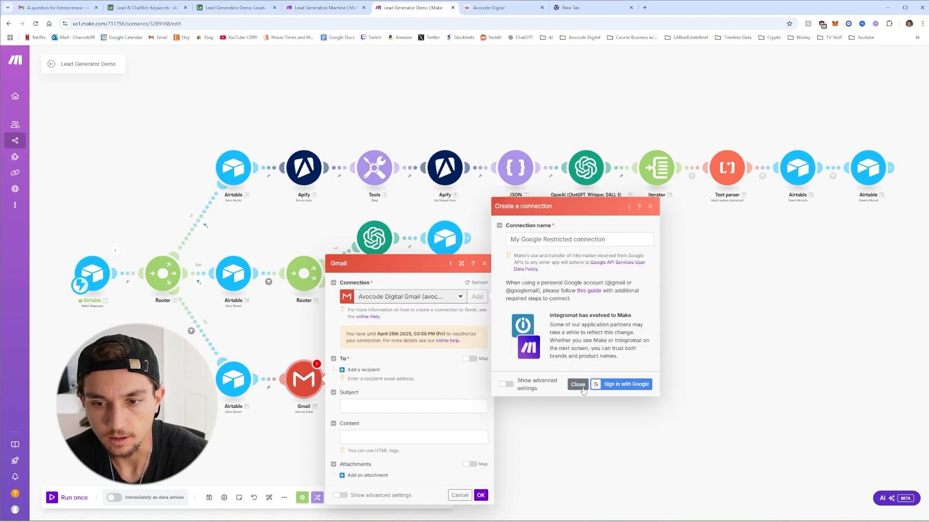
{"action": "left_click", "coordinate": [578, 384]}
{"action": "left_click", "coordinate": [362, 370]}
{"action": "left_click", "coordinate": [377, 365]}
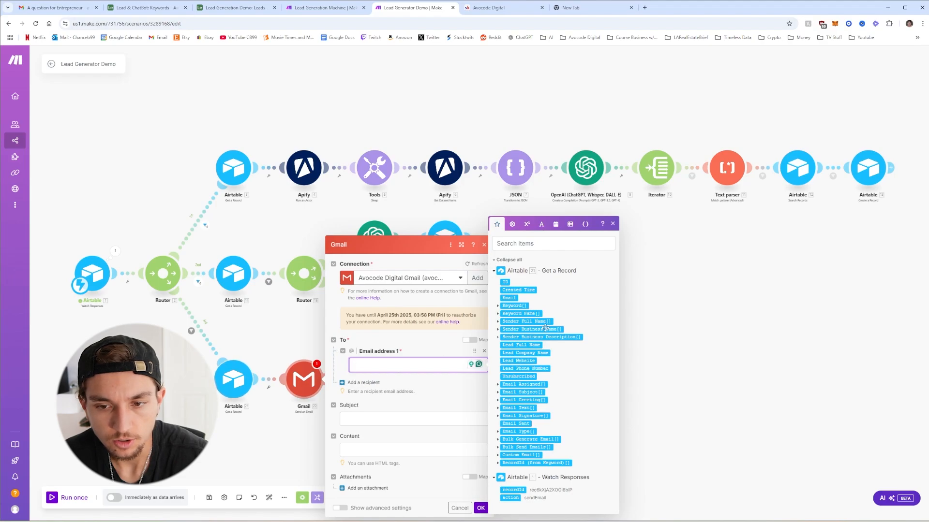
Map 21. Email as recipient and Email Subject[1] as subject, then paste the HTML body
{"action": "left_click", "coordinate": [510, 298]}
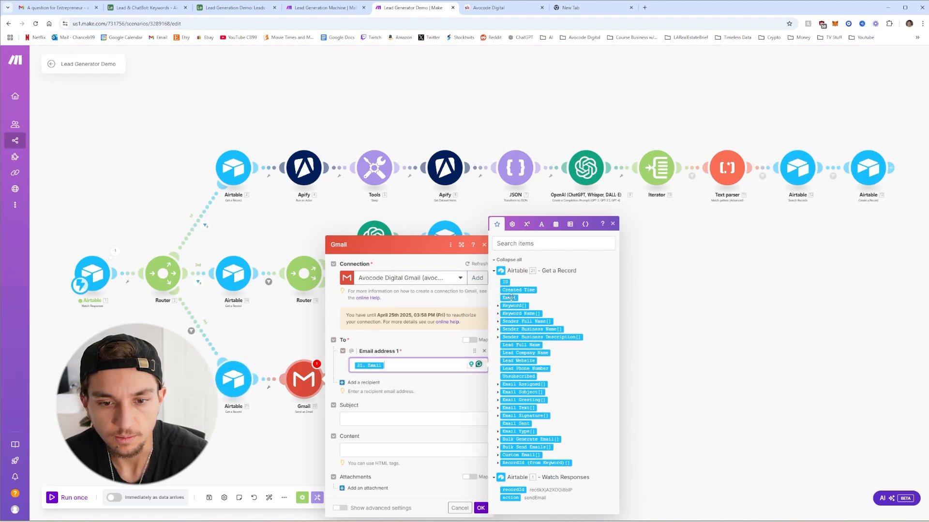
{"action": "left_click", "coordinate": [369, 417]}
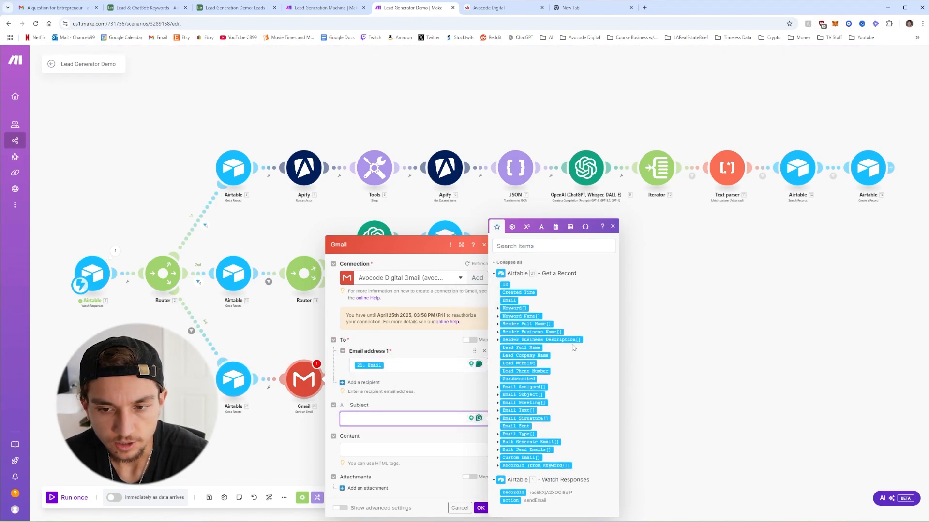
{"action": "left_click", "coordinate": [497, 395]}
{"action": "left_click", "coordinate": [511, 396]}
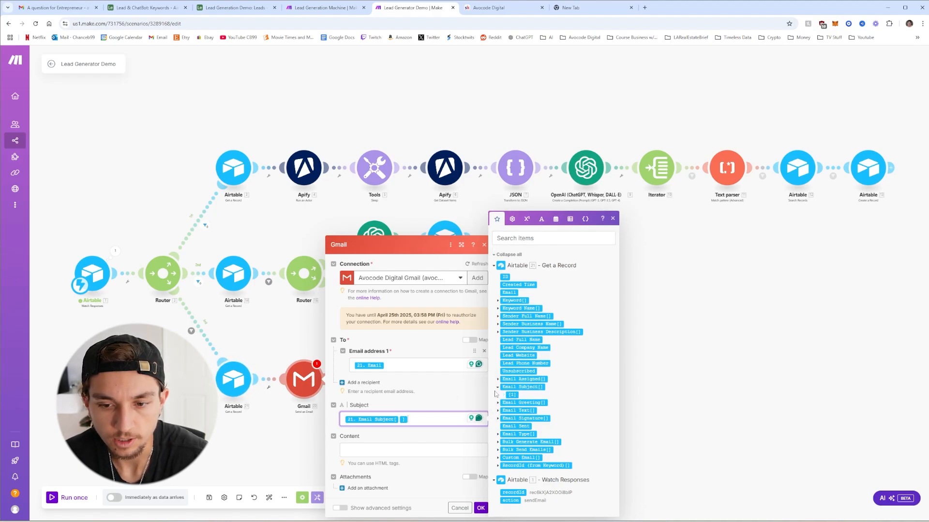
{"action": "left_click", "coordinate": [406, 445]}
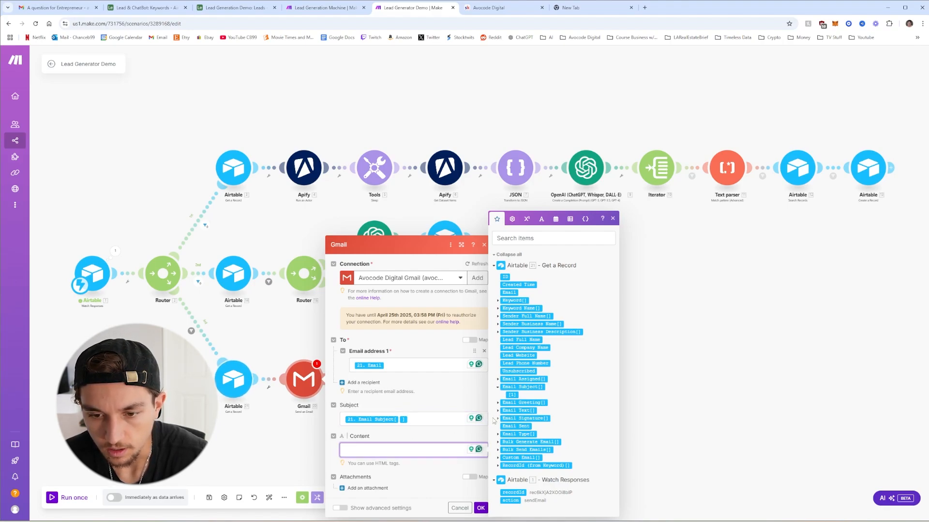
{"action": "key", "text": "ctrl+v"}
Replace the body's greeting placeholder with the record's Email Greeting[1]
{"action": "left_click", "coordinate": [374, 313]}
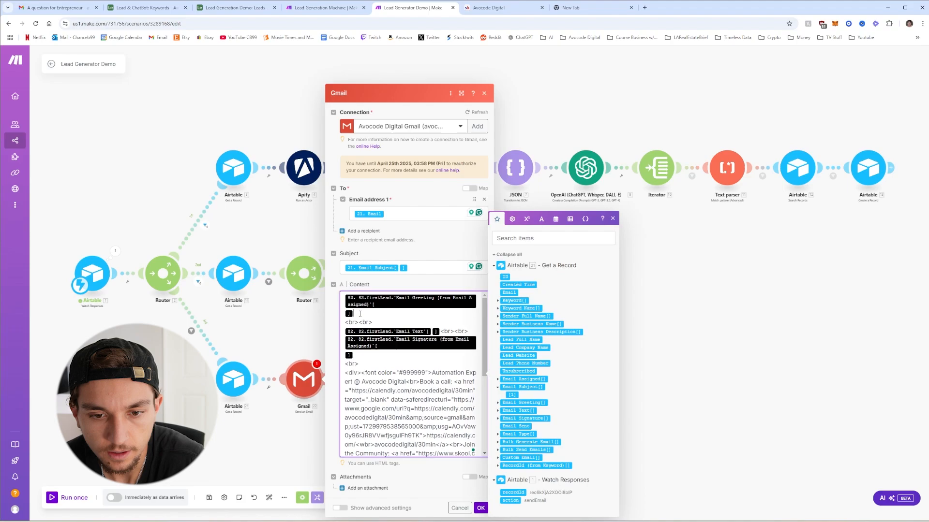
{"action": "key", "text": "BackSpace"}
{"action": "key", "text": "BackSpace"}
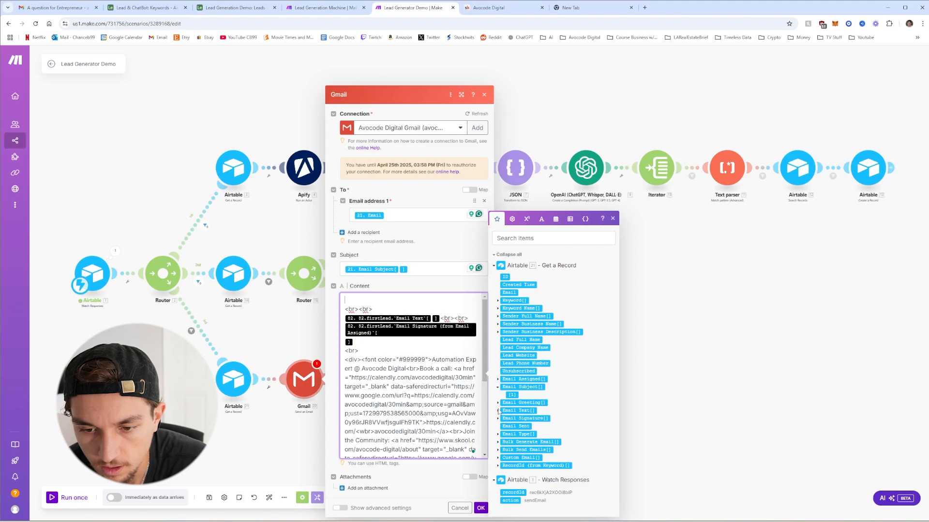
{"action": "left_click", "coordinate": [498, 403]}
{"action": "left_click", "coordinate": [523, 395]}
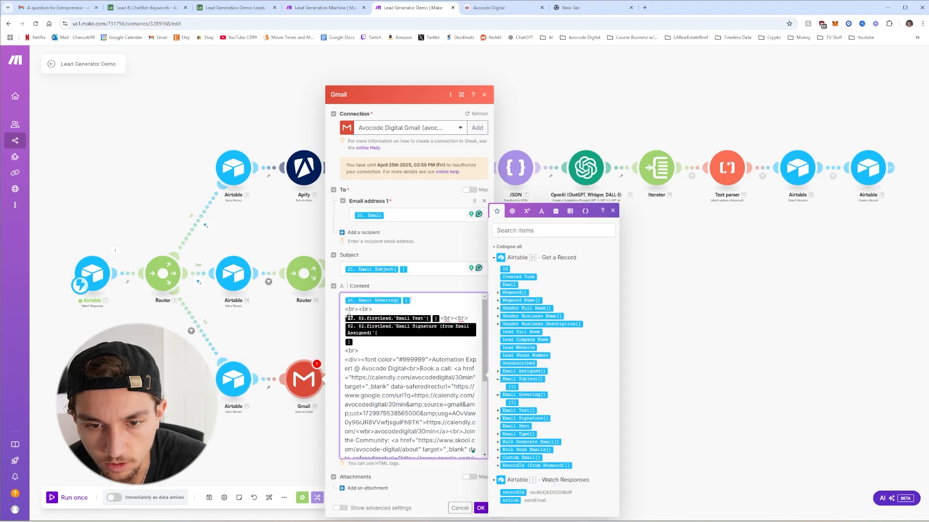
{"action": "left_click_drag", "start_coordinate": [377, 309], "coordinate": [349, 309]}
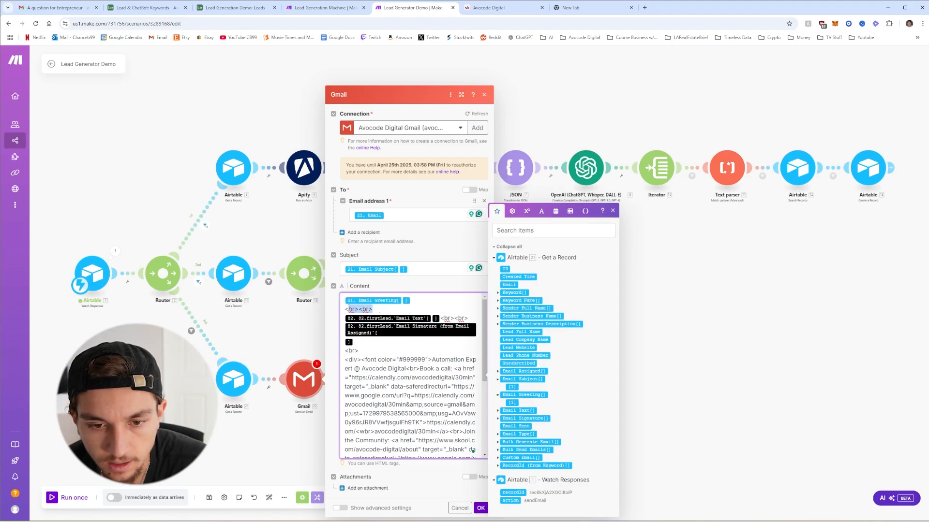
{"action": "left_click", "coordinate": [382, 309]}
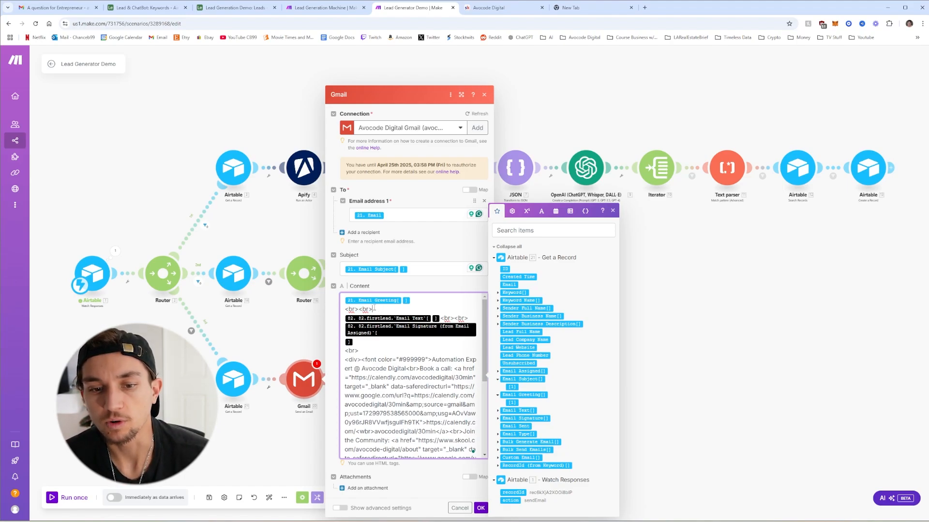
{"action": "left_click", "coordinate": [382, 310]}
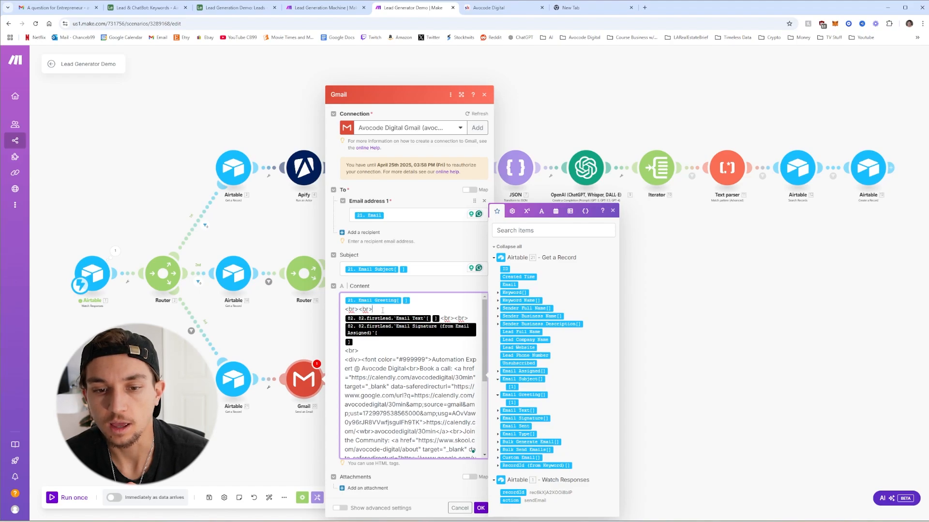
{"action": "key", "text": "Return"}
{"action": "key", "text": "Return"}
{"action": "key", "text": "BackSpace"}
{"action": "key", "text": "BackSpace"}
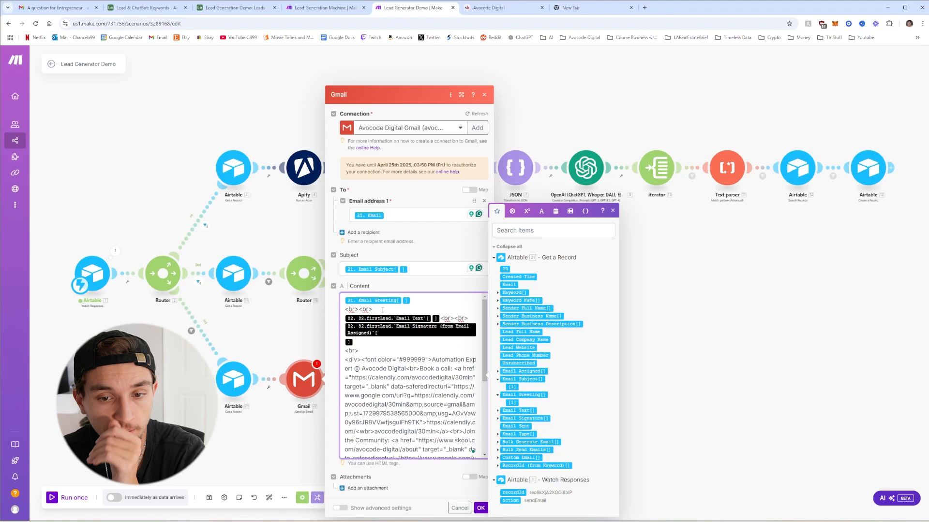
{"action": "left_click_drag", "start_coordinate": [372, 309], "coordinate": [343, 311]}
{"action": "left_click", "coordinate": [374, 310]}
Swap in Email Text[1] and Email Signature[1], putting the signature on its own line
{"action": "left_click_drag", "start_coordinate": [439, 319], "coordinate": [366, 318]}
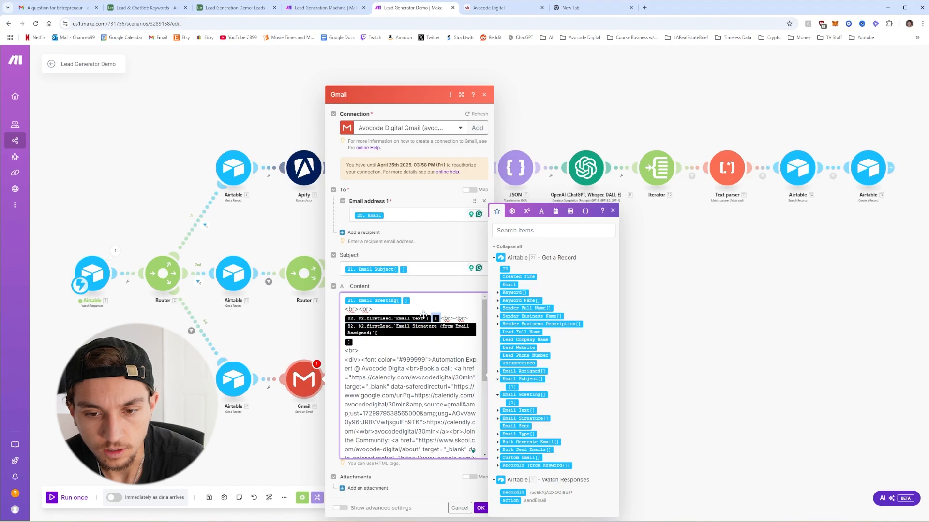
{"action": "key", "text": "BackSpace"}
{"action": "key", "text": "BackSpace"}
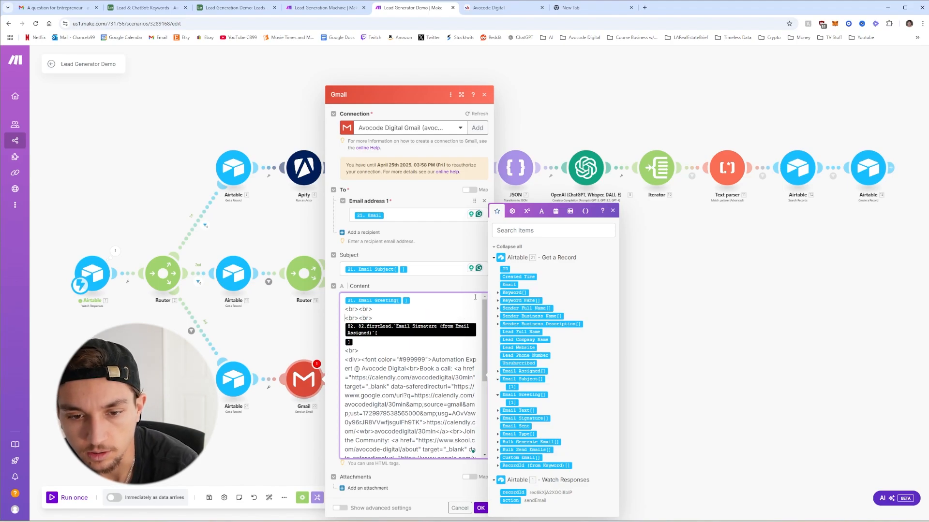
{"action": "left_click", "coordinate": [498, 411]}
{"action": "left_click", "coordinate": [513, 410]}
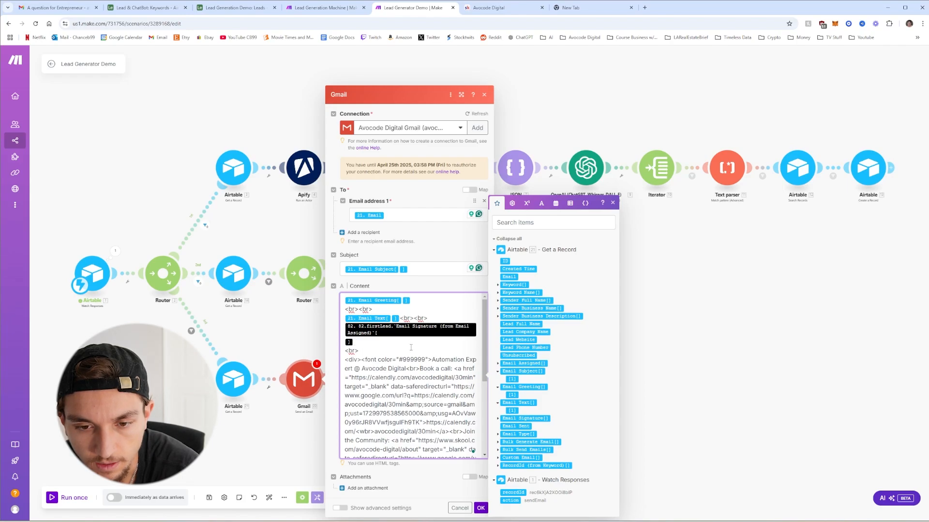
{"action": "key", "text": "BackSpace"}
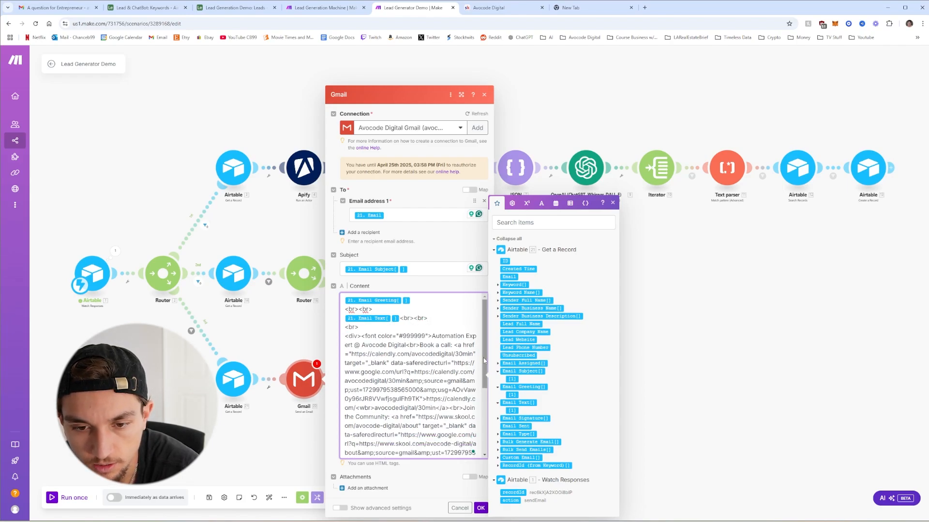
{"action": "left_click", "coordinate": [498, 418]}
{"action": "left_click", "coordinate": [511, 418]}
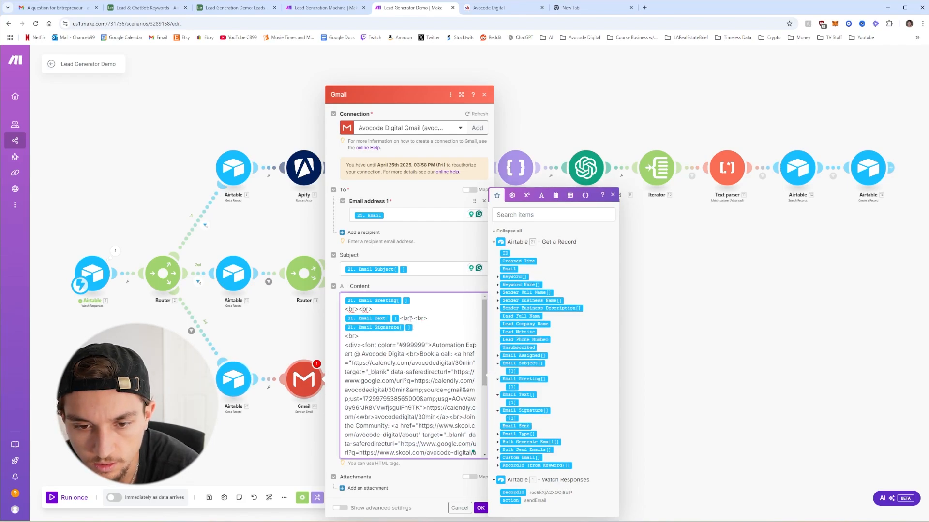
{"action": "key", "text": "Return"}
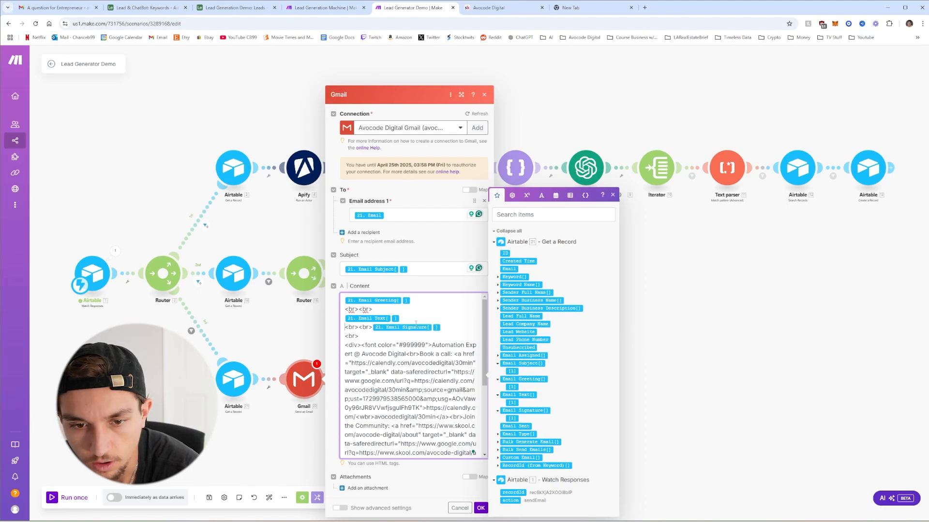
{"action": "left_click", "coordinate": [372, 328]}
{"action": "key", "text": "Return"}
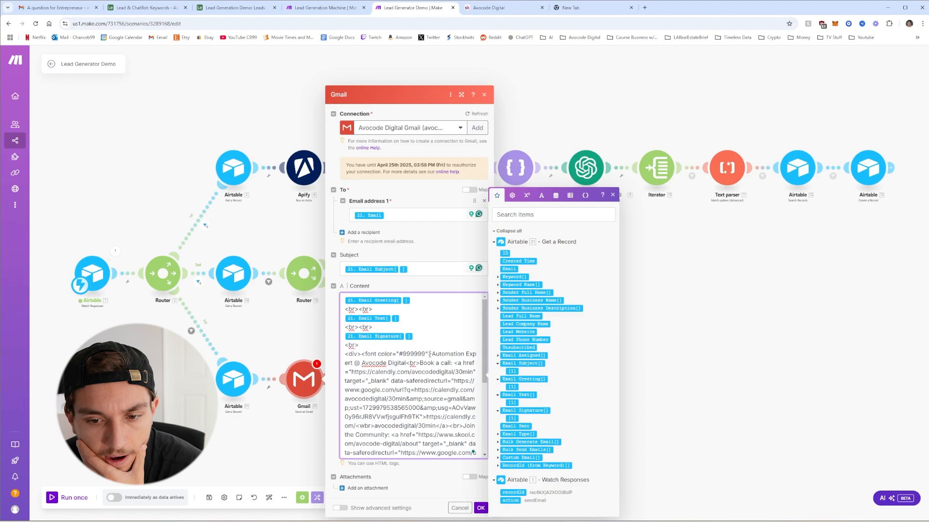
Put 21. Email into the body's unsubscribe link and save the Gmail step
{"action": "scroll", "coordinate": [430, 354], "scroll_direction": "down", "scroll_amount": 1}
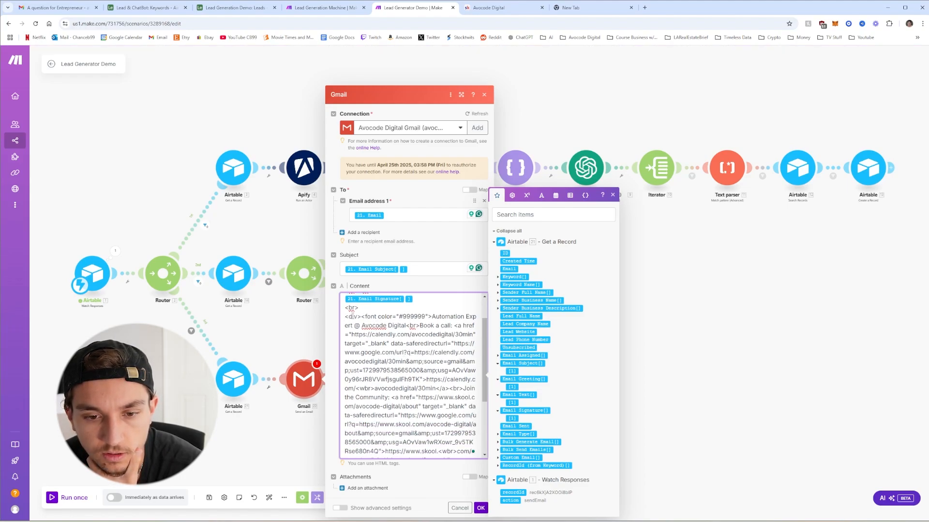
{"action": "scroll", "coordinate": [380, 337], "scroll_direction": "down", "scroll_amount": 1}
{"action": "scroll", "coordinate": [419, 358], "scroll_direction": "up", "scroll_amount": 1}
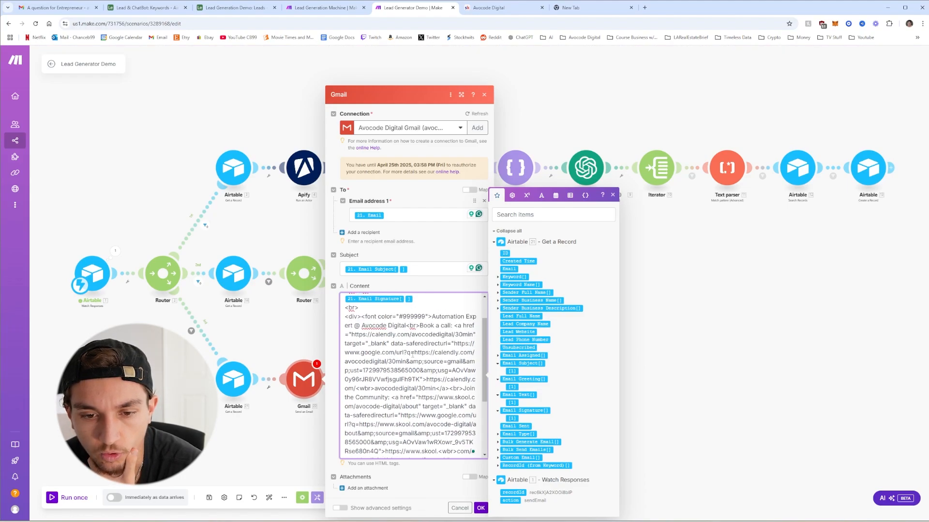
{"action": "scroll", "coordinate": [412, 348], "scroll_direction": "down", "scroll_amount": 3}
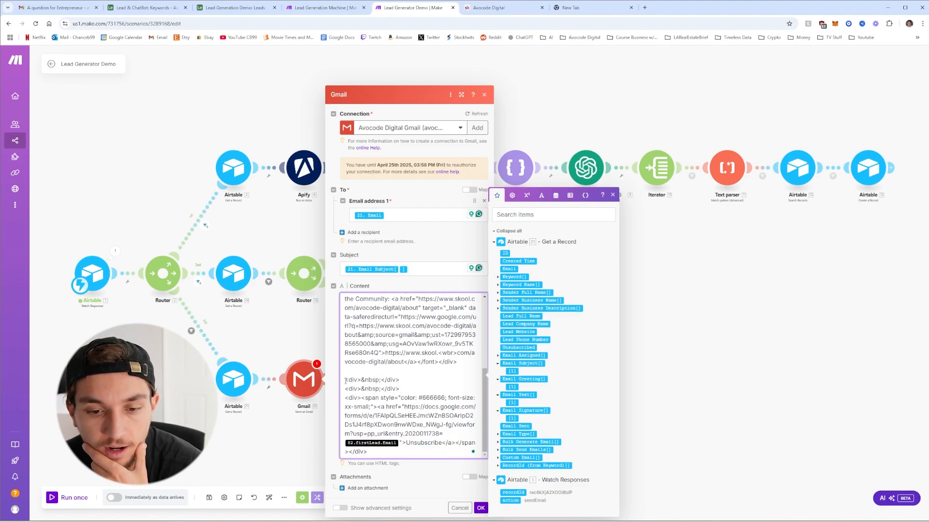
{"action": "left_click_drag", "start_coordinate": [345, 381], "coordinate": [402, 443]}
{"action": "left_click", "coordinate": [423, 452]}
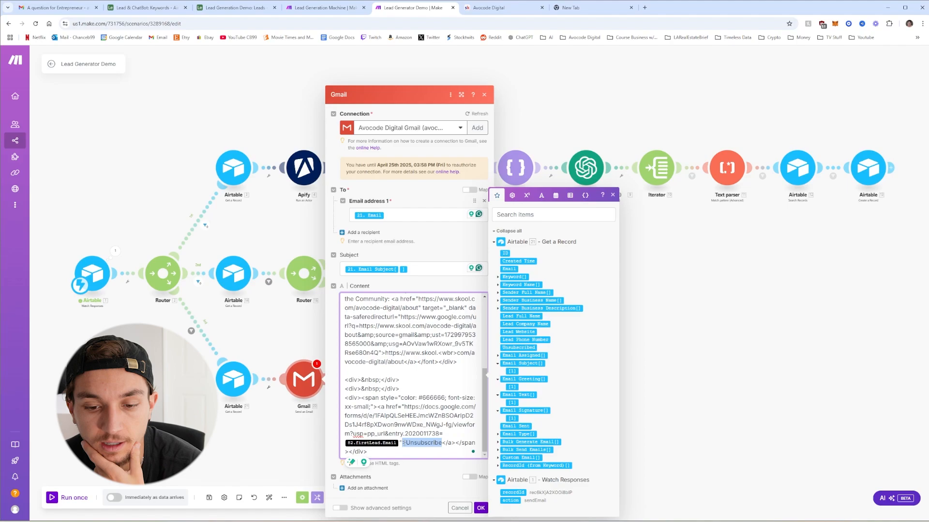
{"action": "left_click", "coordinate": [400, 443]}
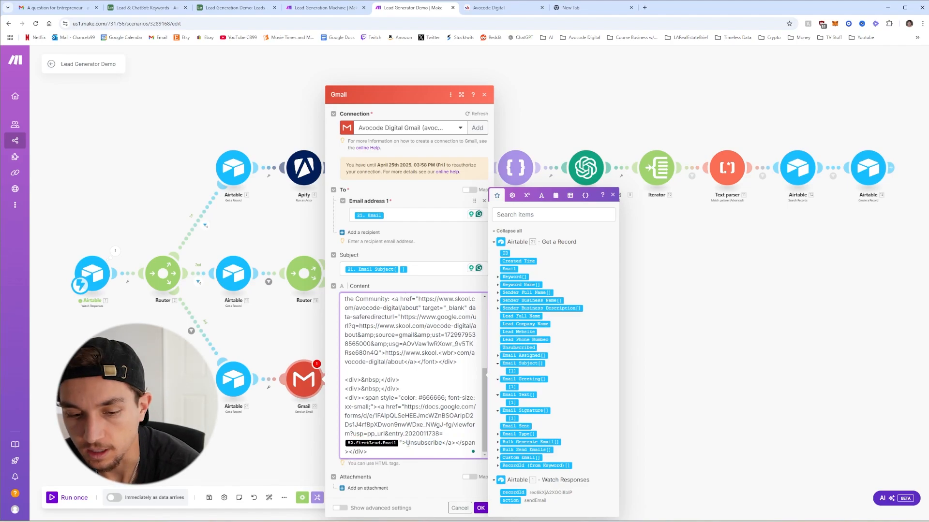
{"action": "key", "text": "BackSpace"}
{"action": "left_click", "coordinate": [509, 269]}
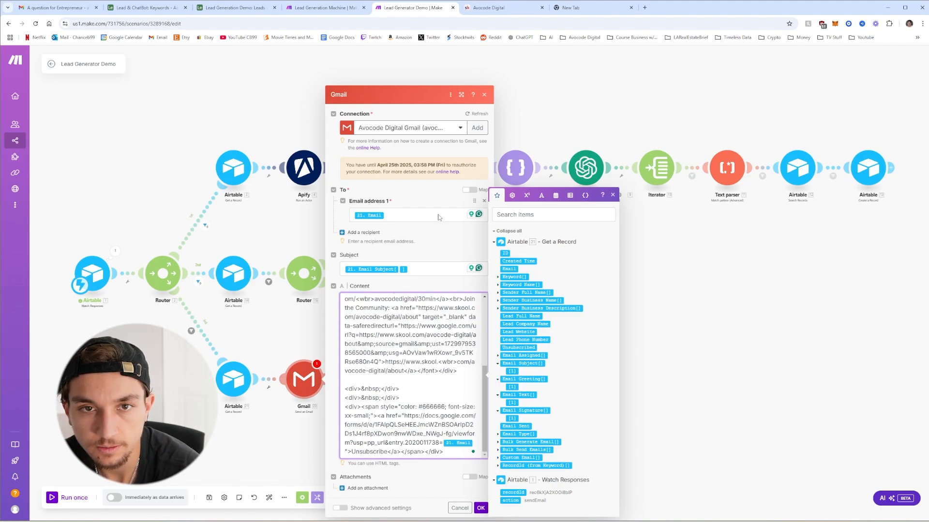
{"action": "scroll", "coordinate": [408, 356], "scroll_direction": "up", "scroll_amount": 10}
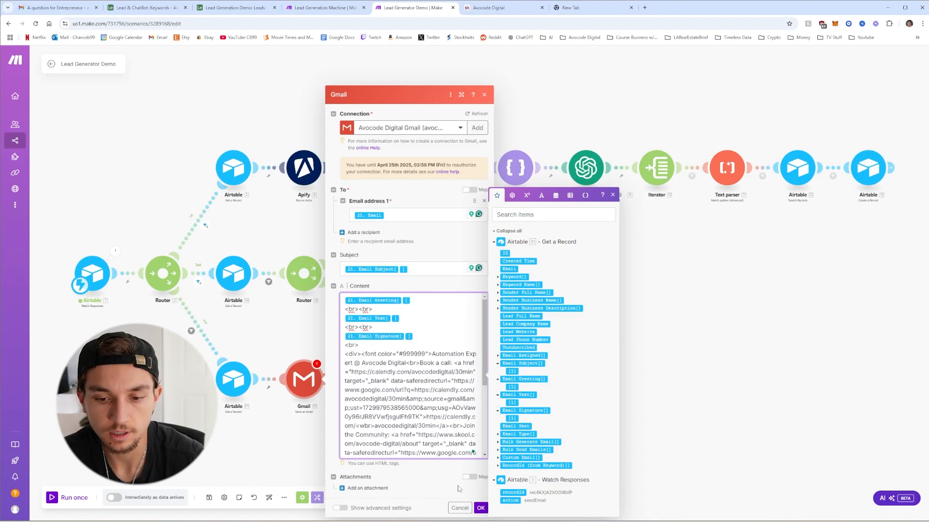
{"action": "left_click", "coordinate": [480, 508]}
{"action": "left_click", "coordinate": [385, 379]}
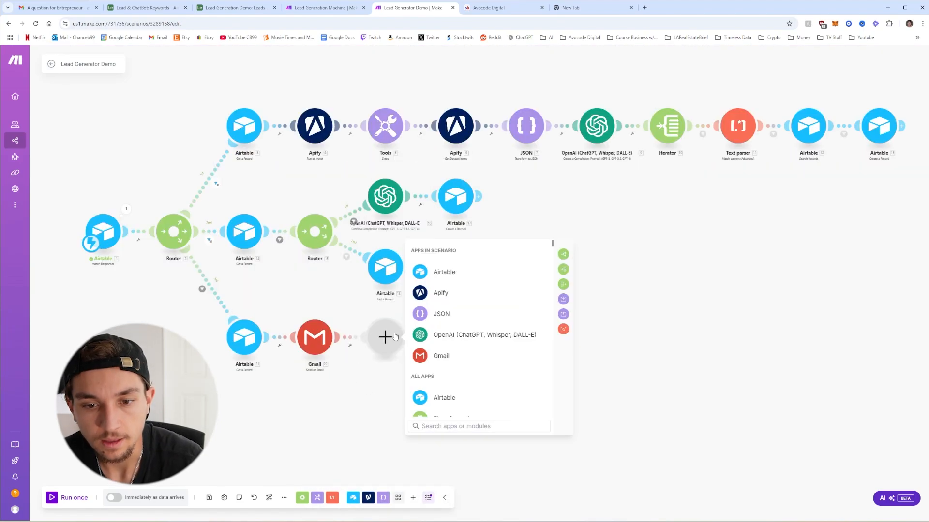
Add an Airtable Update a Record module targeting the Leads table in Lead Generation Demo
{"action": "left_click", "coordinate": [455, 272]}
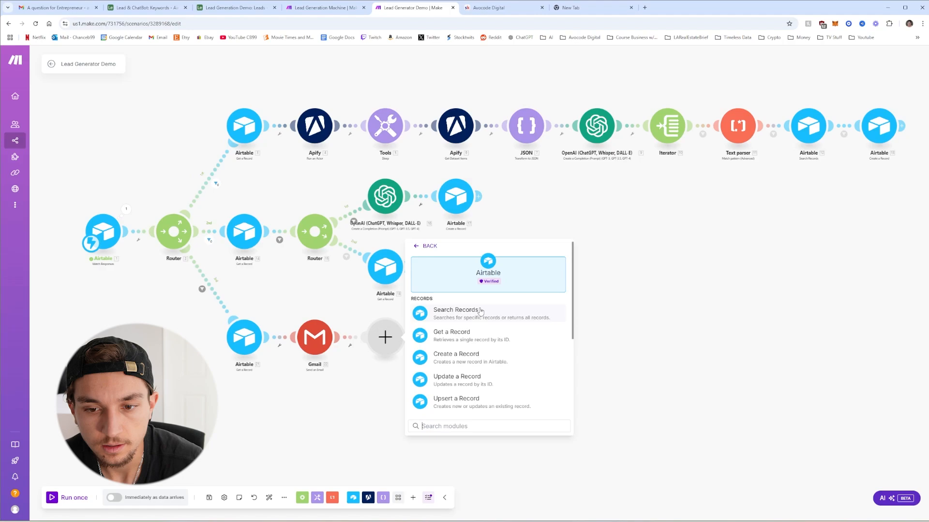
{"action": "left_click", "coordinate": [452, 379]}
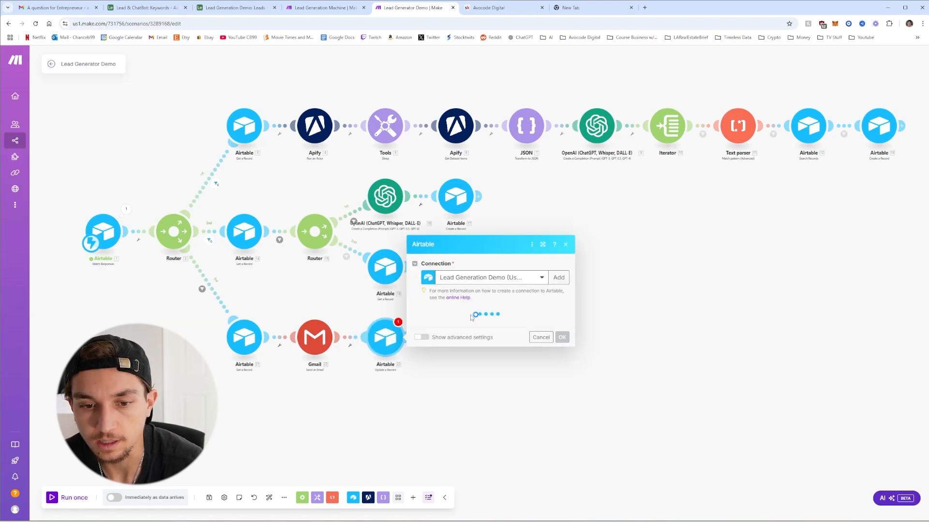
{"action": "left_click", "coordinate": [471, 325]}
{"action": "left_click", "coordinate": [469, 338]}
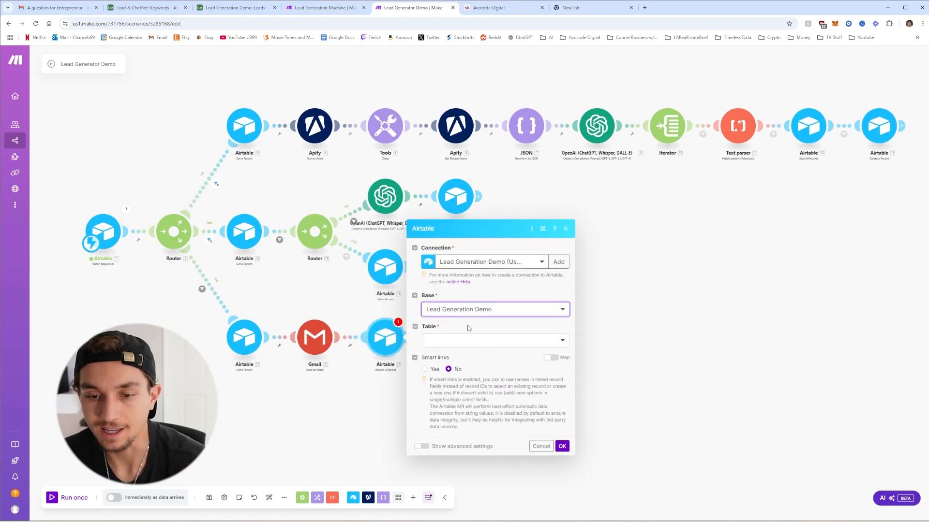
{"action": "left_click", "coordinate": [471, 340]}
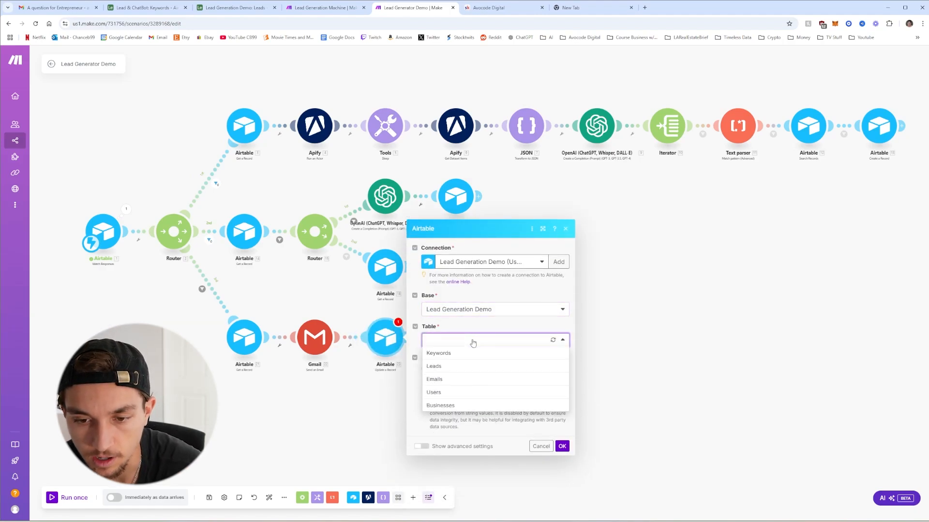
{"action": "left_click", "coordinate": [461, 368]}
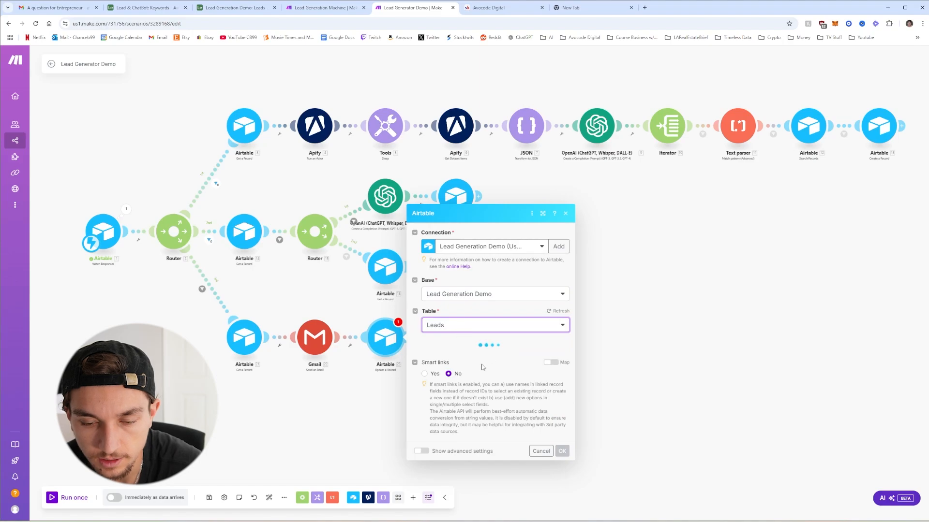
Map module 21's ID as the Record ID and set Email Sent to Yes
{"action": "left_click", "coordinate": [463, 203]}
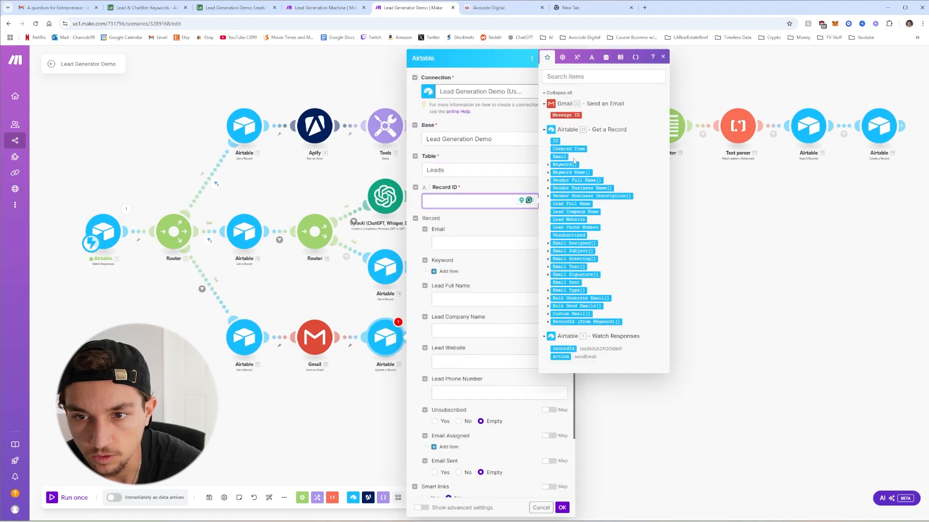
{"action": "left_click", "coordinate": [555, 140]}
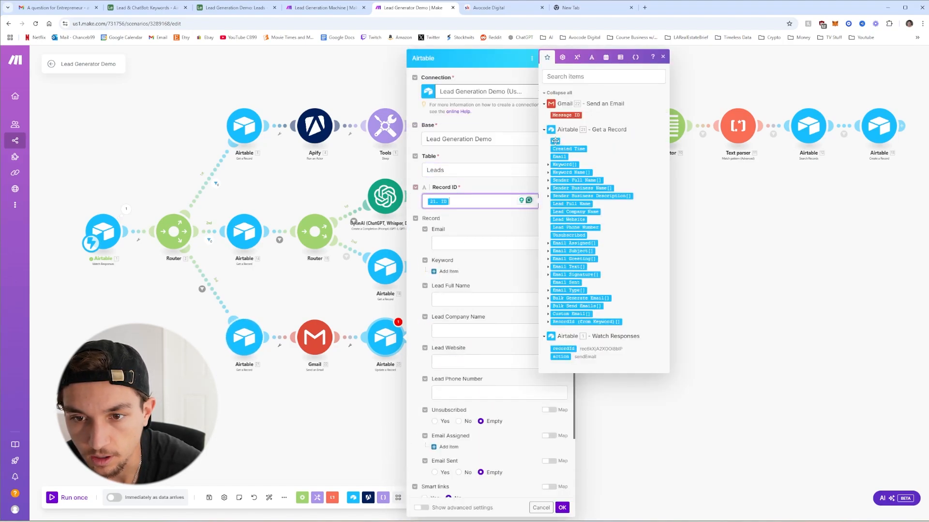
{"action": "left_click", "coordinate": [476, 227]}
{"action": "scroll", "coordinate": [480, 264], "scroll_direction": "down", "scroll_amount": 2}
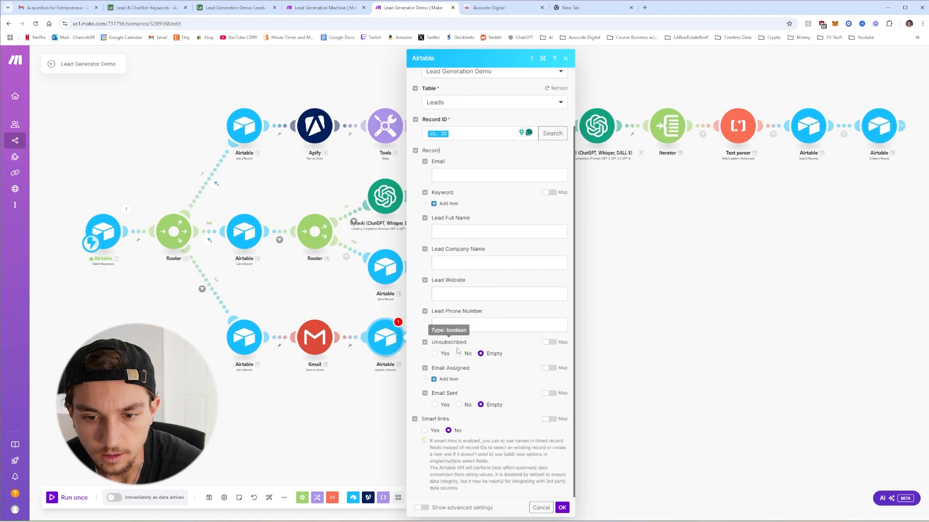
{"action": "left_click", "coordinate": [435, 406]}
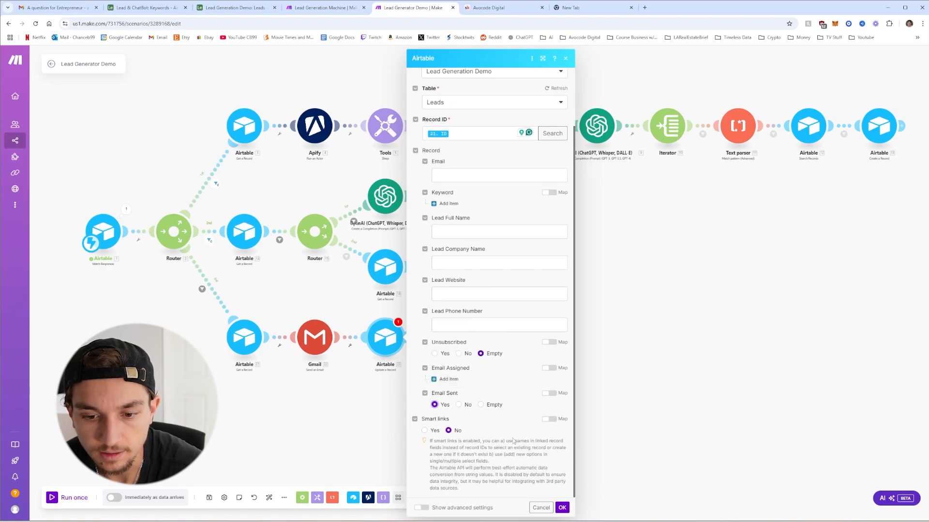
{"action": "left_click", "coordinate": [562, 508]}
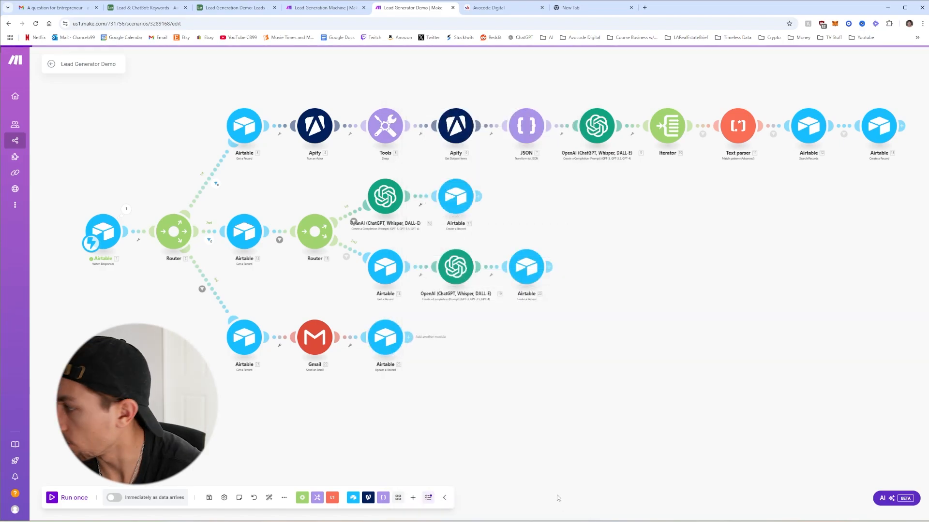
Save the scenario, test the Send Emails automation, watch the Make run, then view the sent email in Gmail
{"action": "left_click", "coordinate": [208, 498]}
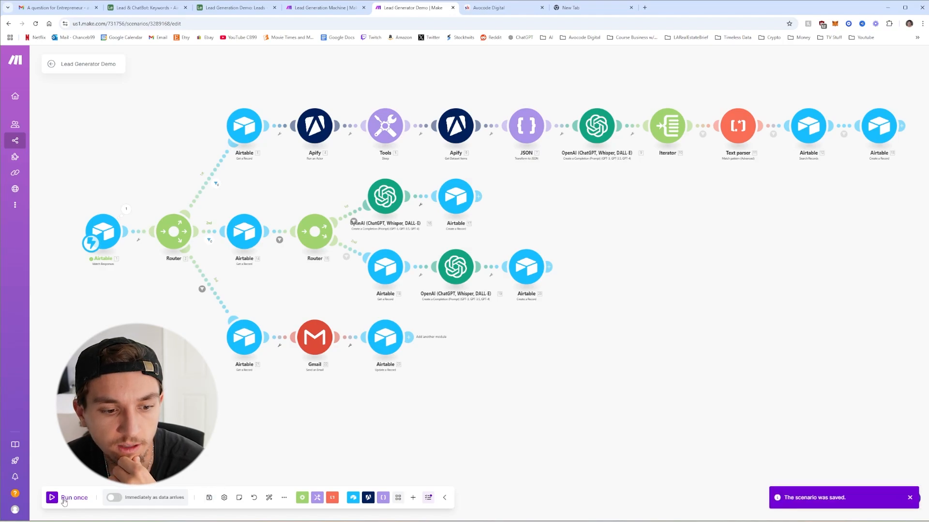
{"action": "left_click", "coordinate": [207, 9]}
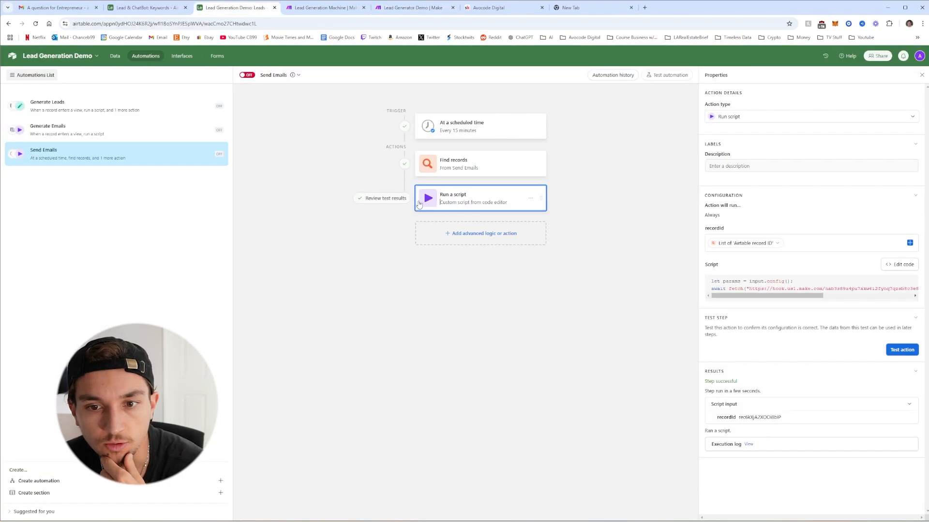
{"action": "left_click", "coordinate": [901, 350]}
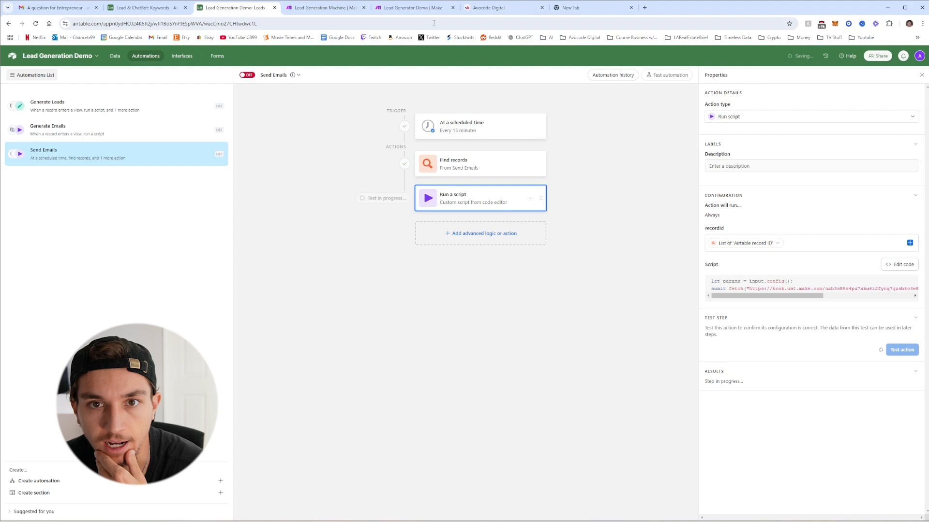
{"action": "left_click", "coordinate": [411, 7]}
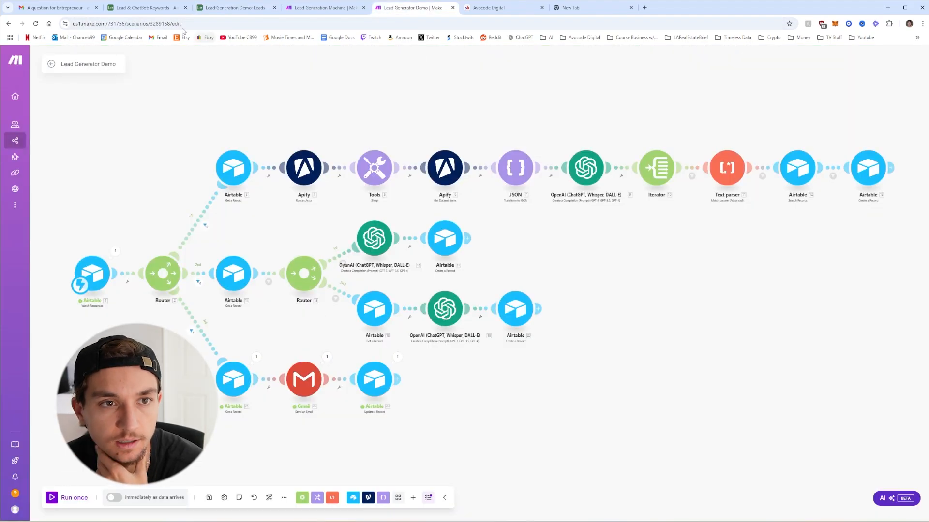
{"action": "left_click", "coordinate": [79, 13]}
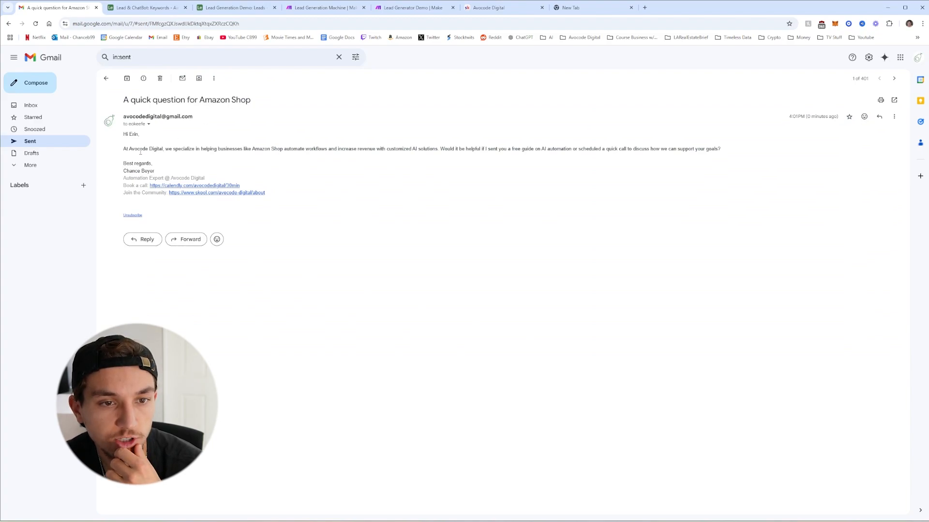
Review the sent email's opening, body paragraph, sign-off and signature lines
{"action": "left_click_drag", "start_coordinate": [123, 150], "coordinate": [196, 149]}
{"action": "left_click", "coordinate": [122, 154]}
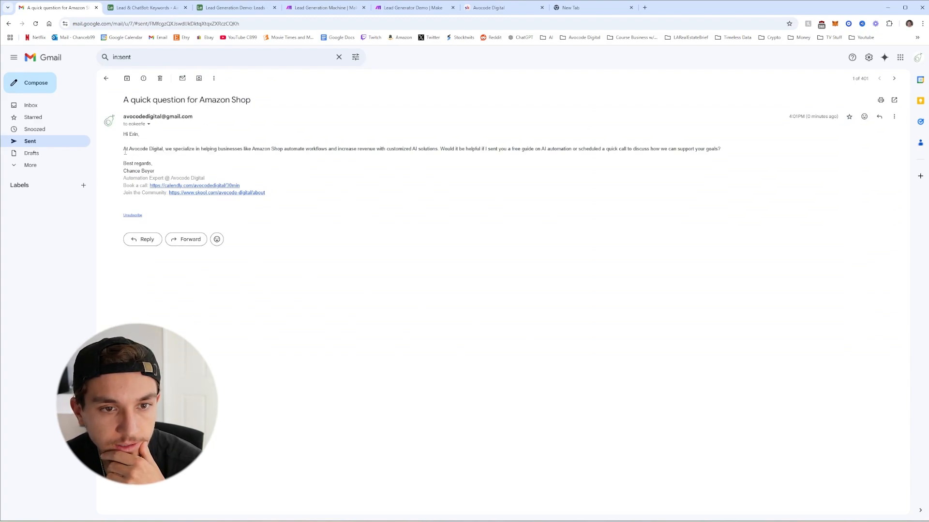
{"action": "left_click_drag", "start_coordinate": [125, 152], "coordinate": [727, 155]}
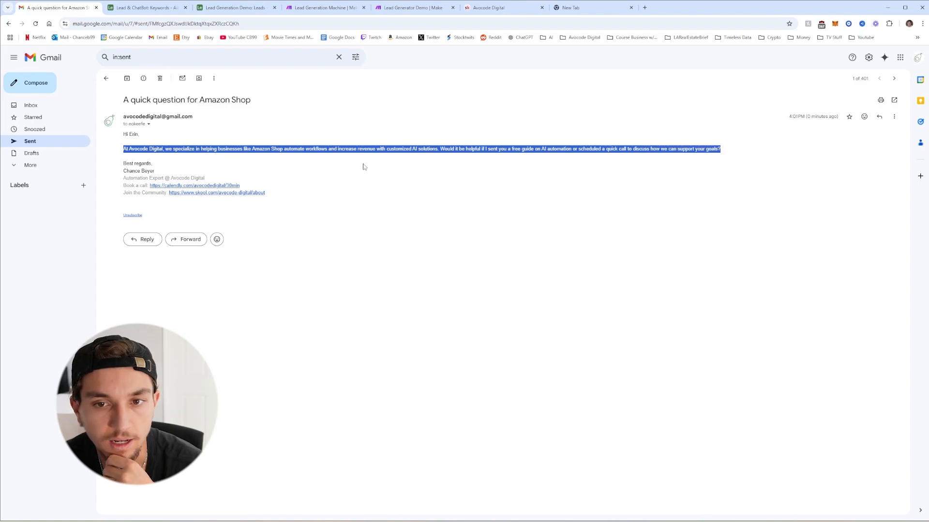
{"action": "left_click", "coordinate": [202, 159]}
{"action": "left_click_drag", "start_coordinate": [125, 167], "coordinate": [280, 199]}
{"action": "left_click", "coordinate": [162, 173]}
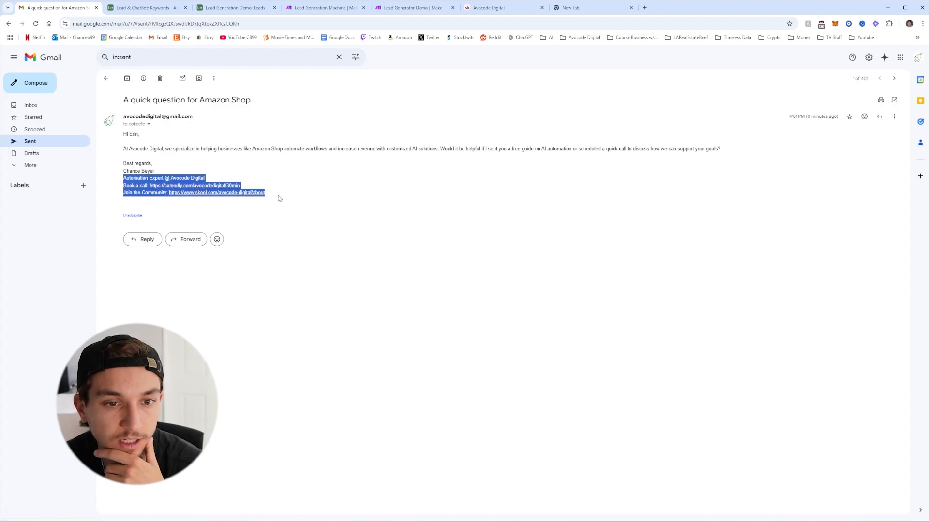
{"action": "left_click", "coordinate": [213, 212]}
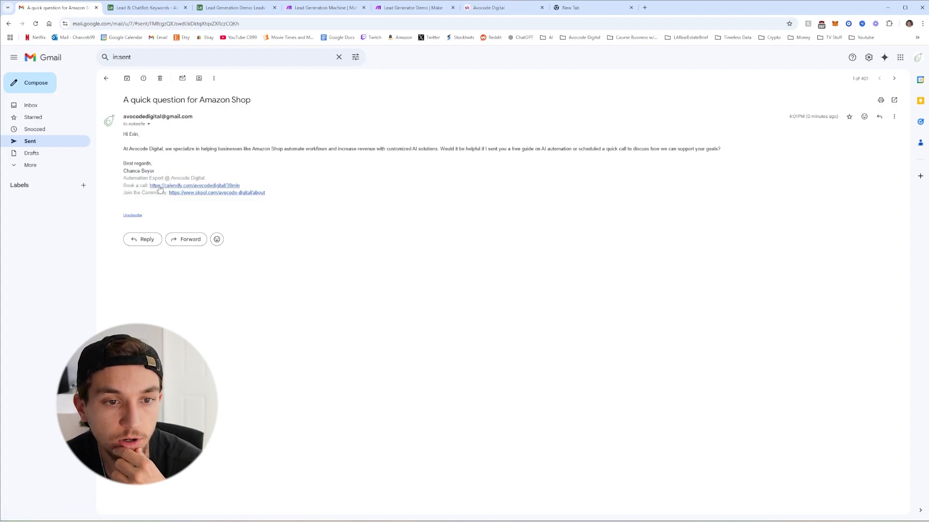
Check the signature's community link and the unsubscribe form, closing both afterwards
{"action": "left_click", "coordinate": [209, 193]}
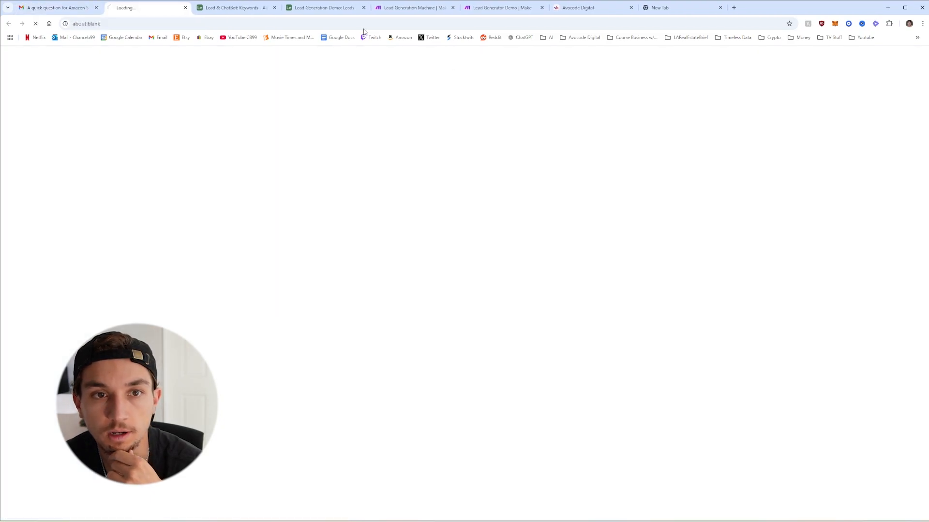
{"action": "left_click", "coordinate": [185, 8]}
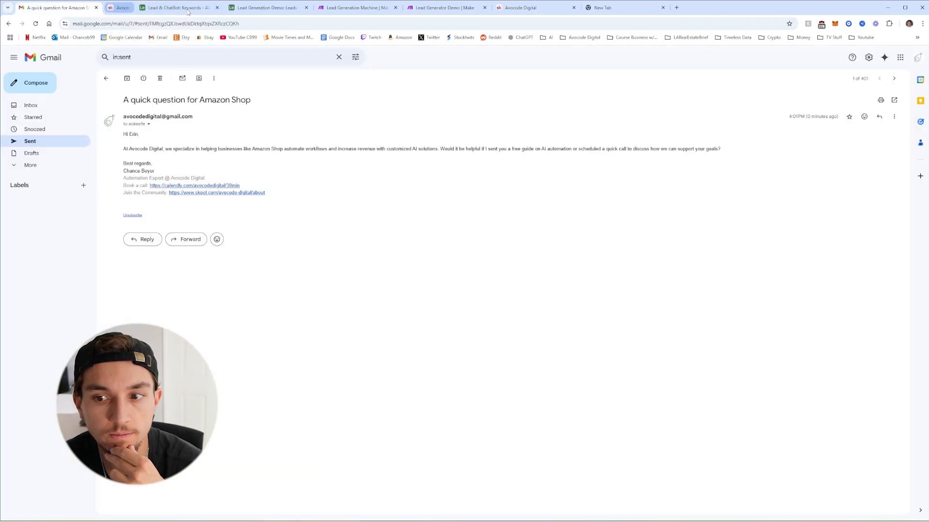
{"action": "left_click", "coordinate": [132, 216]}
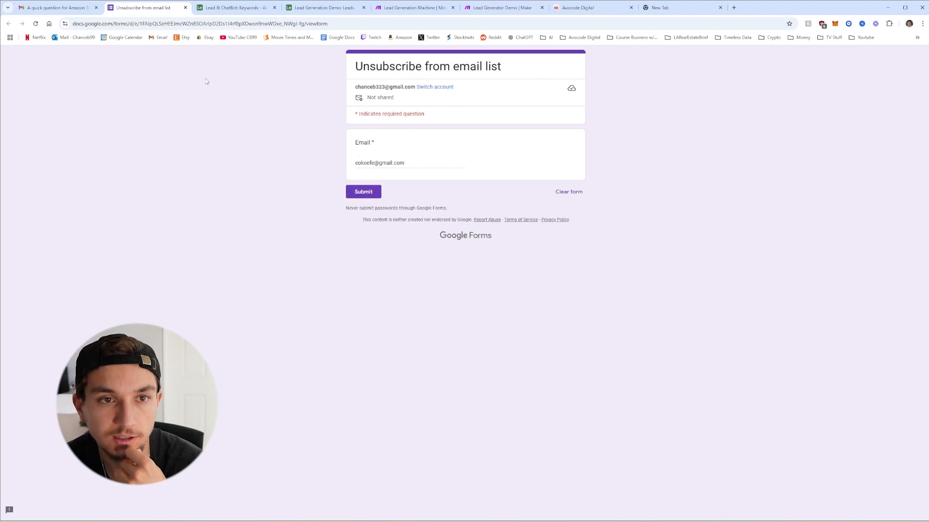
{"action": "left_click", "coordinate": [186, 7]}
{"action": "left_click", "coordinate": [494, 72]}
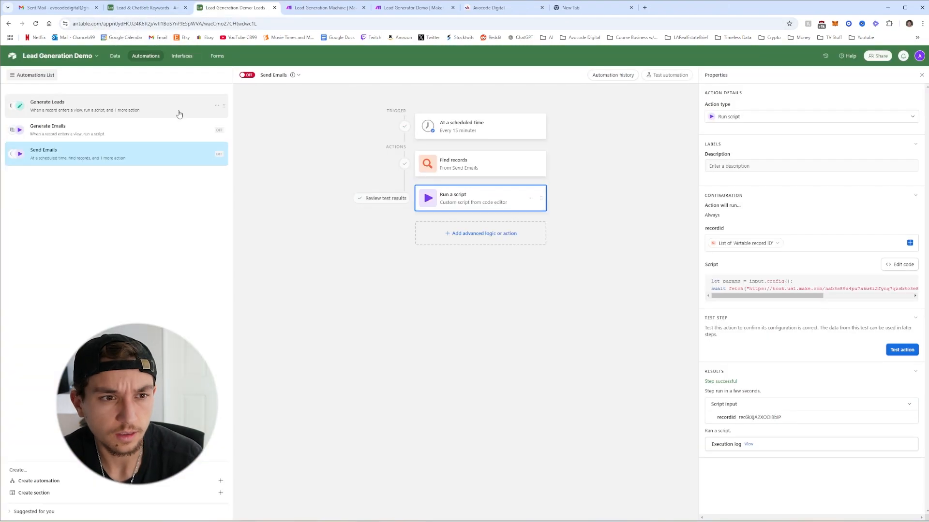
Turn on the Generate Leads and Generate Emails automations, check Make, then open the Keywords data
{"action": "left_click", "coordinate": [174, 115]}
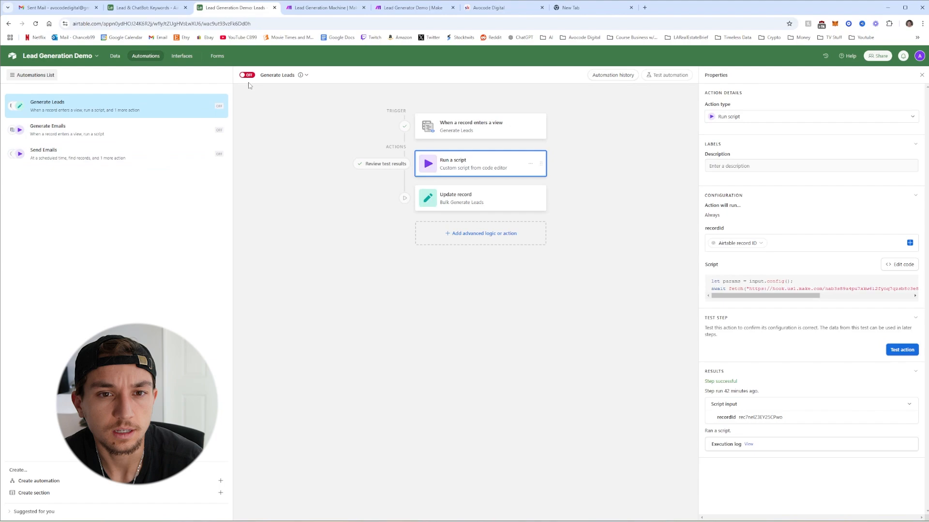
{"action": "left_click", "coordinate": [188, 129]}
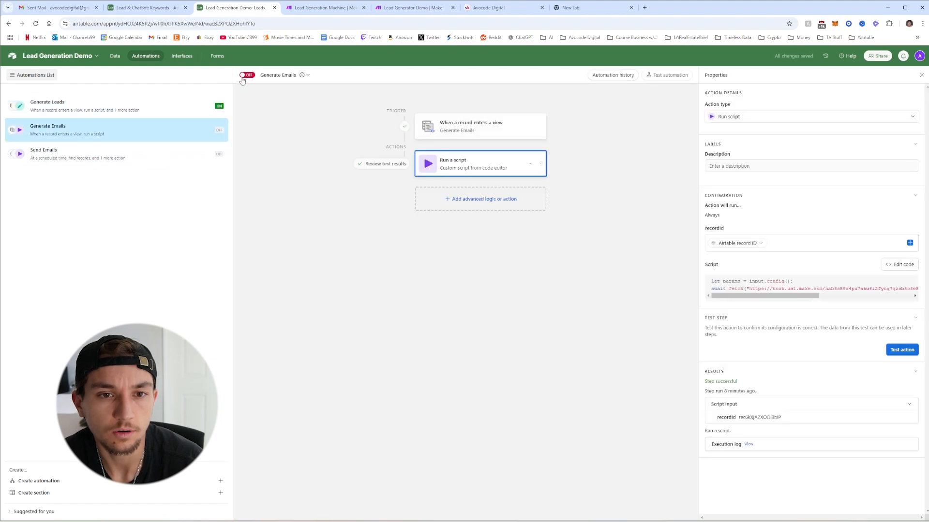
{"action": "left_click", "coordinate": [411, 7]}
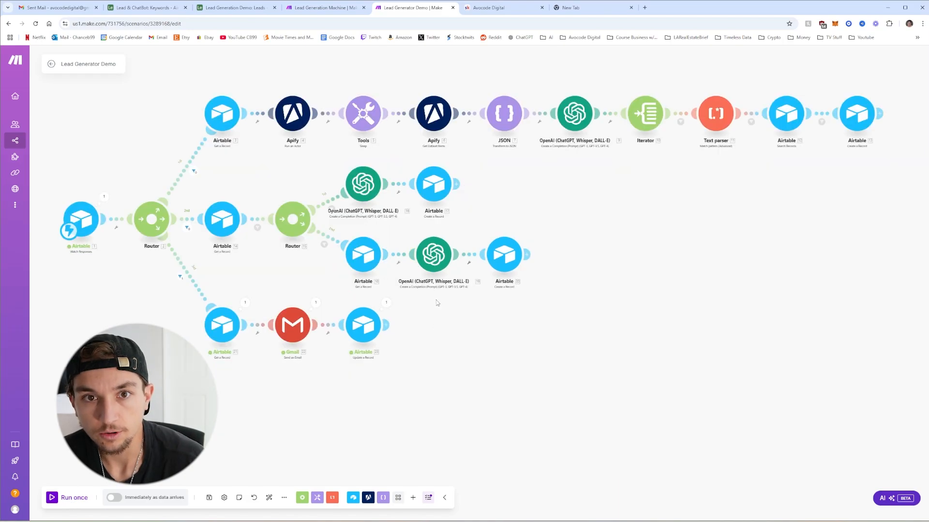
{"action": "left_click_drag", "start_coordinate": [447, 336], "coordinate": [455, 341]}
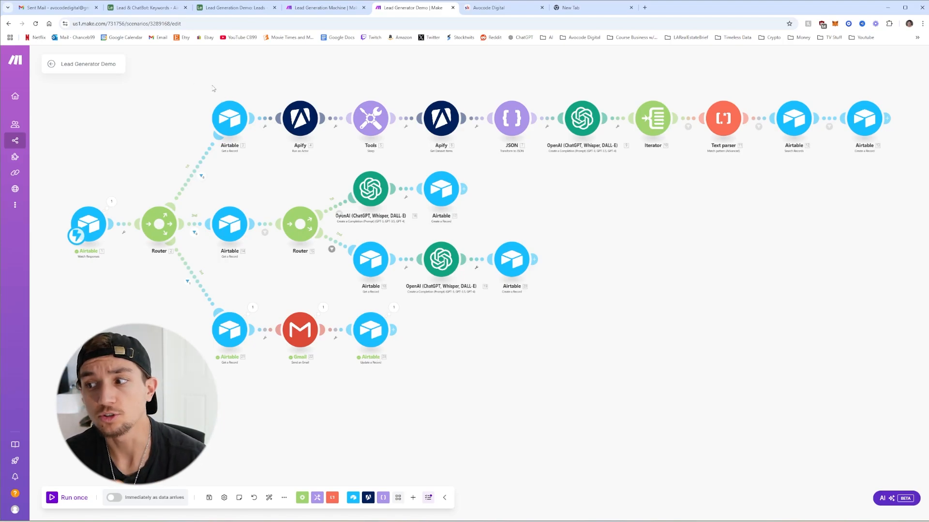
{"action": "left_click", "coordinate": [229, 8]}
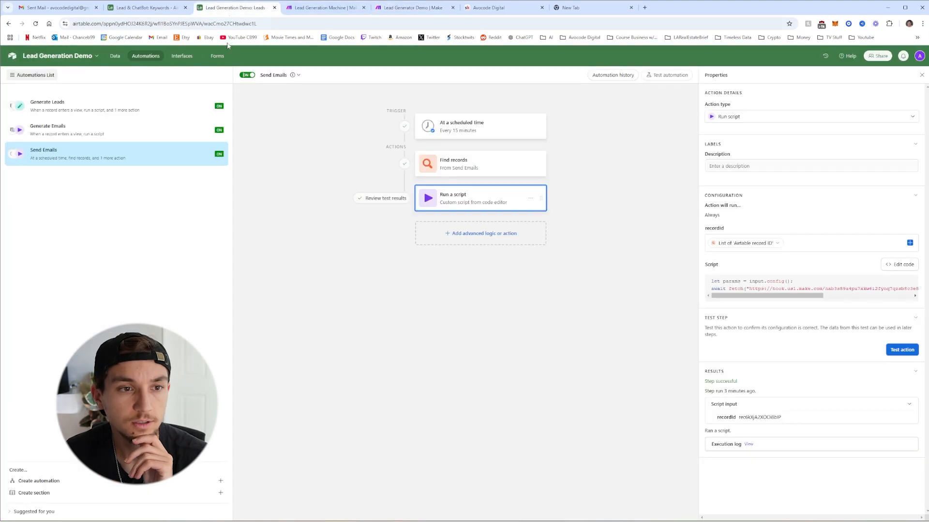
{"action": "left_click", "coordinate": [106, 56]}
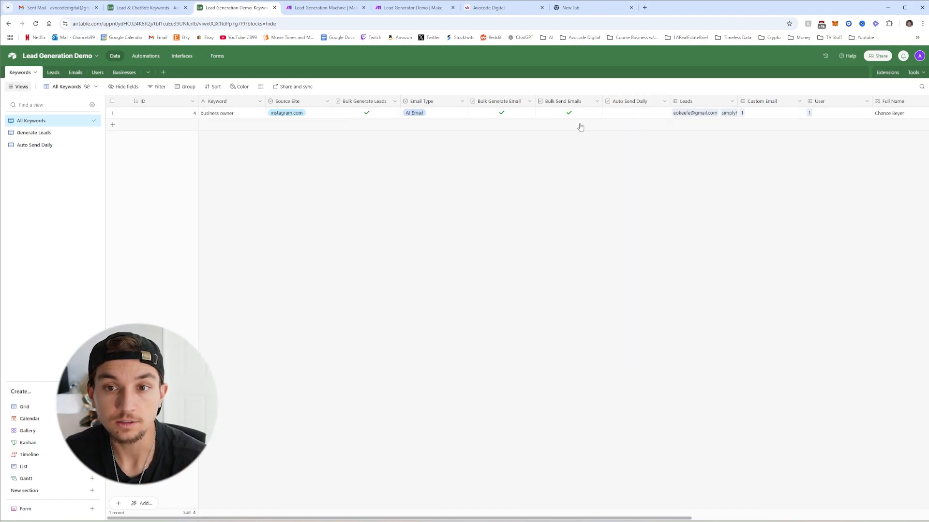
Tick Bulk Generate Email and Bulk Send Emails in the business owner keyword row
{"action": "left_click", "coordinate": [502, 113]}
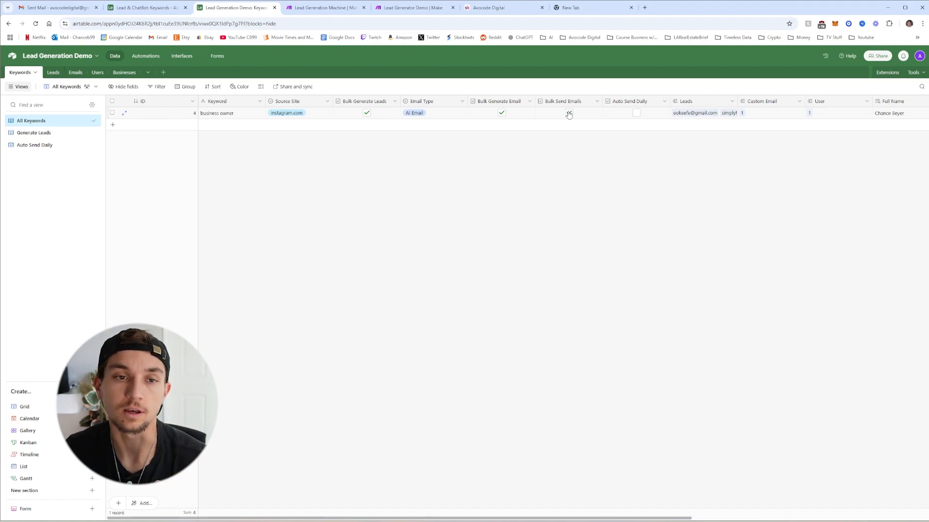
{"action": "left_click", "coordinate": [569, 113]}
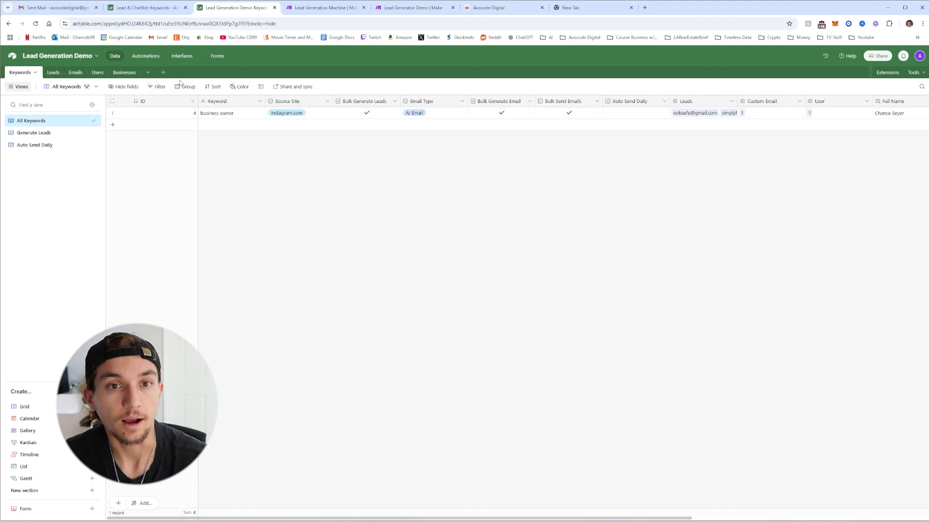
{"action": "left_click", "coordinate": [146, 56]}
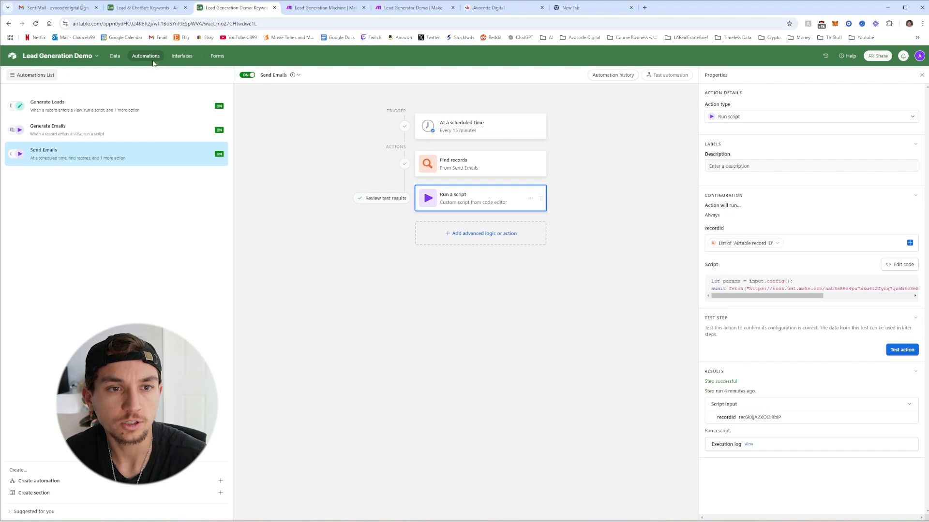
Duplicate the Send Emails automation and schedule its trigger every 1 day at 5:30am
{"action": "left_click", "coordinate": [217, 153]}
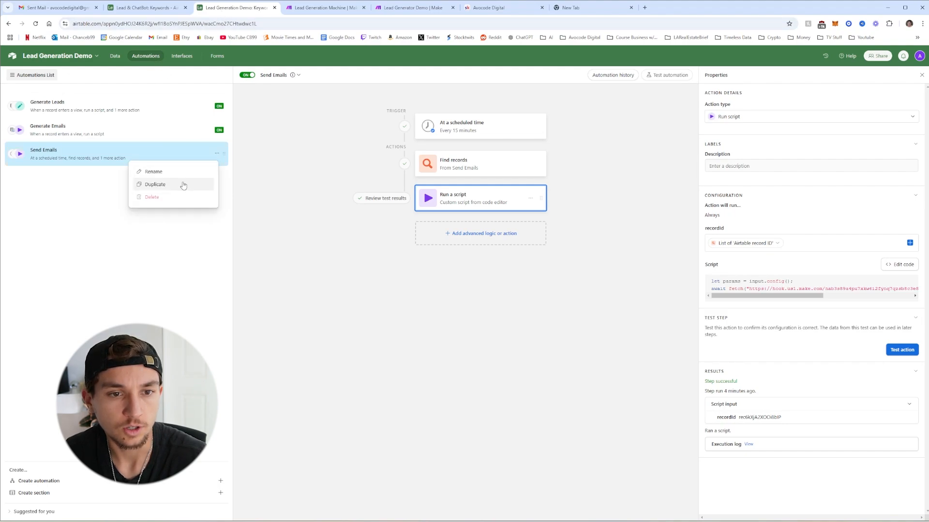
{"action": "left_click", "coordinate": [183, 185]}
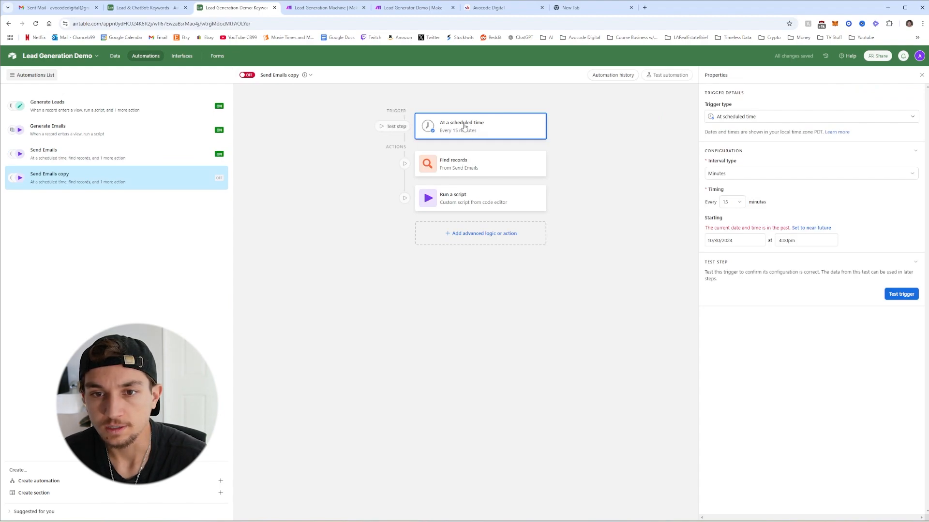
{"action": "left_click", "coordinate": [726, 175]}
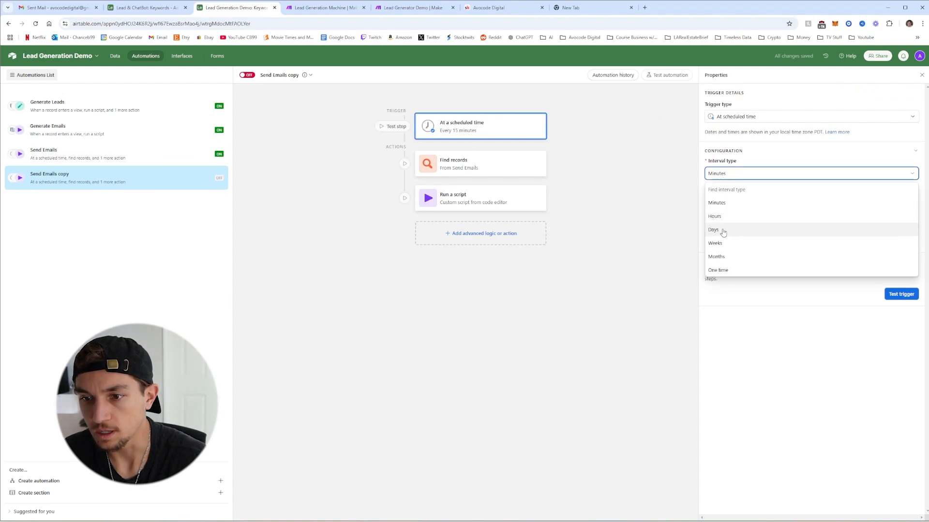
{"action": "left_click", "coordinate": [721, 233]}
{"action": "left_click", "coordinate": [732, 202]}
{"action": "left_click", "coordinate": [728, 231]}
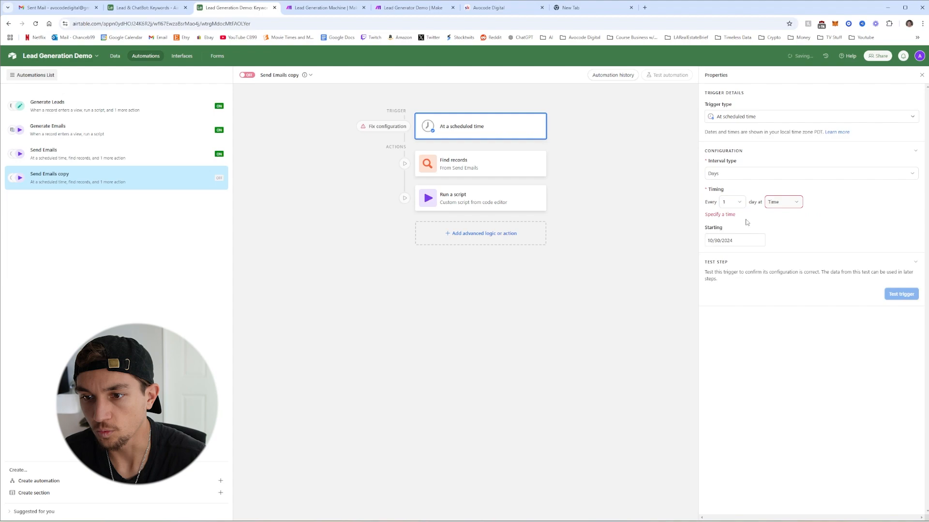
{"action": "left_click", "coordinate": [784, 203]}
{"action": "scroll", "coordinate": [791, 251], "scroll_direction": "down", "scroll_amount": 3}
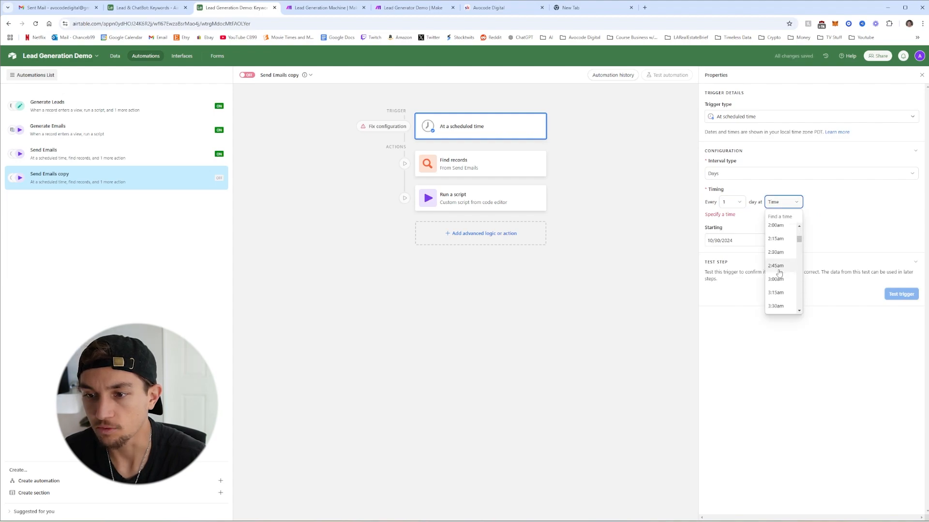
{"action": "scroll", "coordinate": [790, 281], "scroll_direction": "down", "scroll_amount": 2}
{"action": "left_click", "coordinate": [781, 270]}
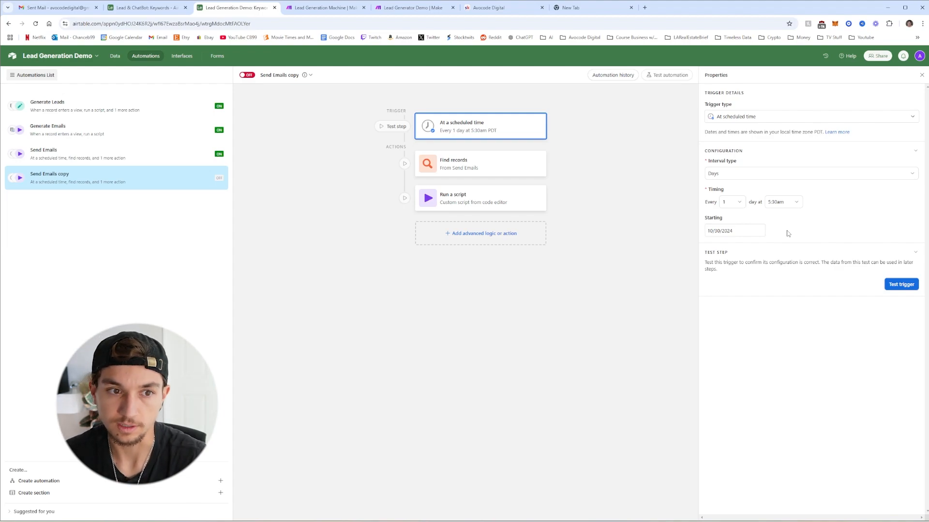
{"action": "left_click", "coordinate": [482, 166]}
{"action": "left_click", "coordinate": [530, 163]}
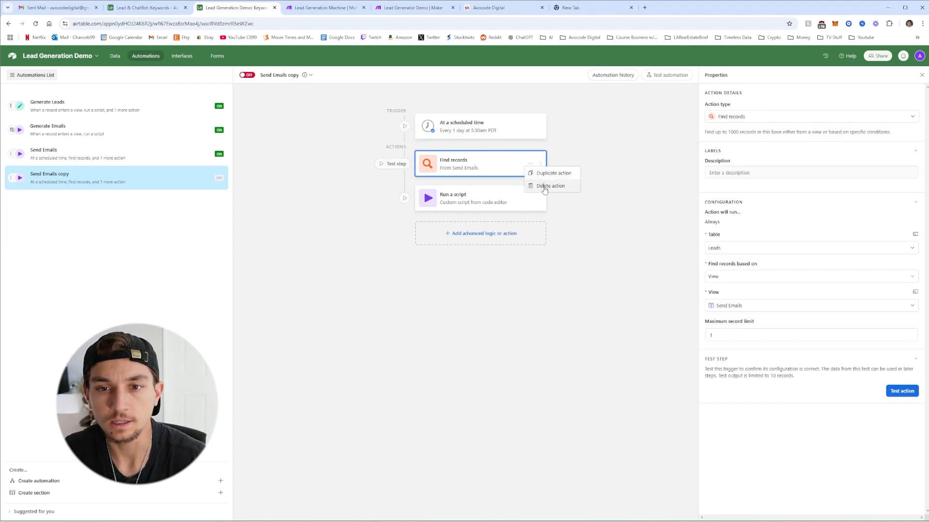
Delete the Find records step, drop the recordId input, and paste the autoSend webhook call into the script
{"action": "left_click", "coordinate": [544, 188]}
{"action": "left_click", "coordinate": [593, 198]}
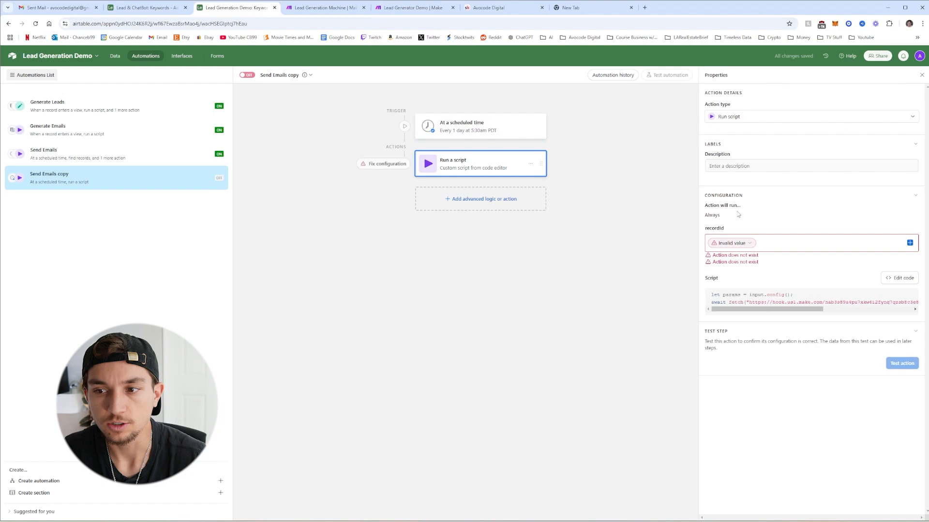
{"action": "left_click", "coordinate": [901, 278]}
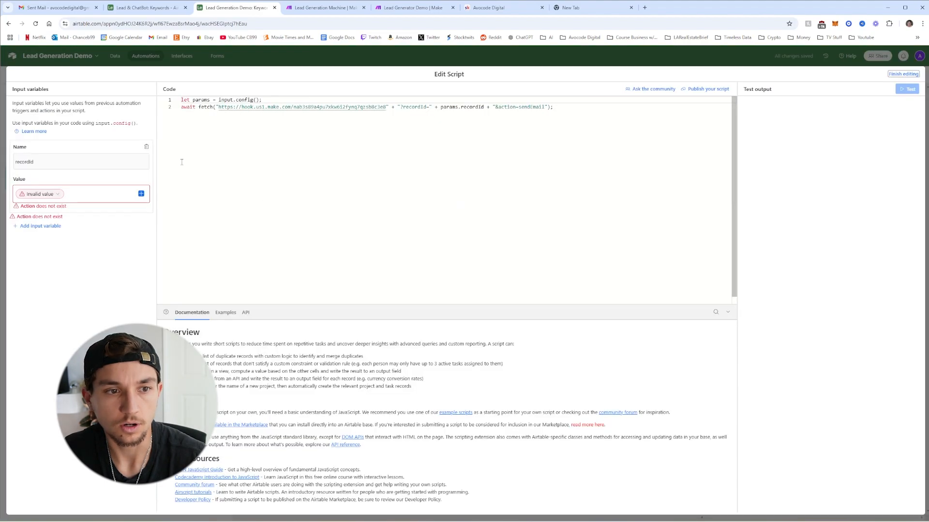
{"action": "left_click", "coordinate": [146, 147]}
{"action": "left_click", "coordinate": [327, 170]}
{"action": "key", "text": "ctrl+a"}
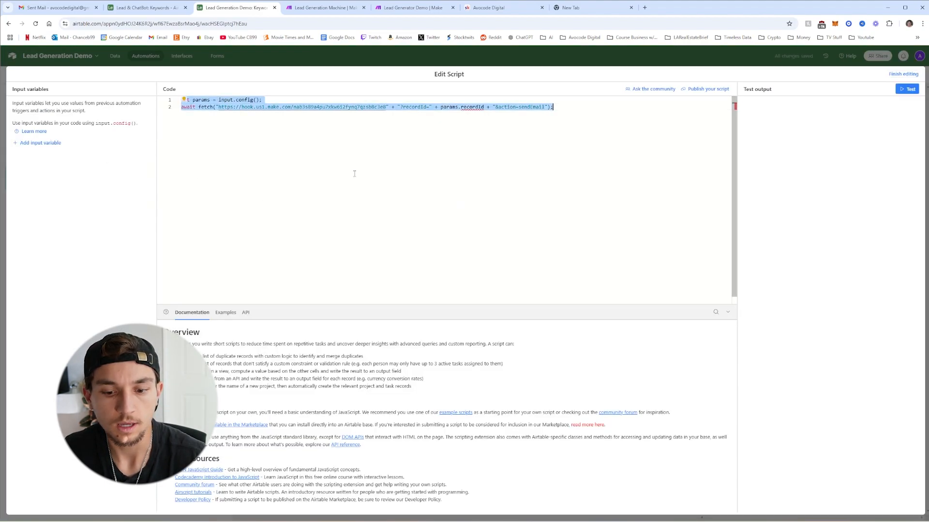
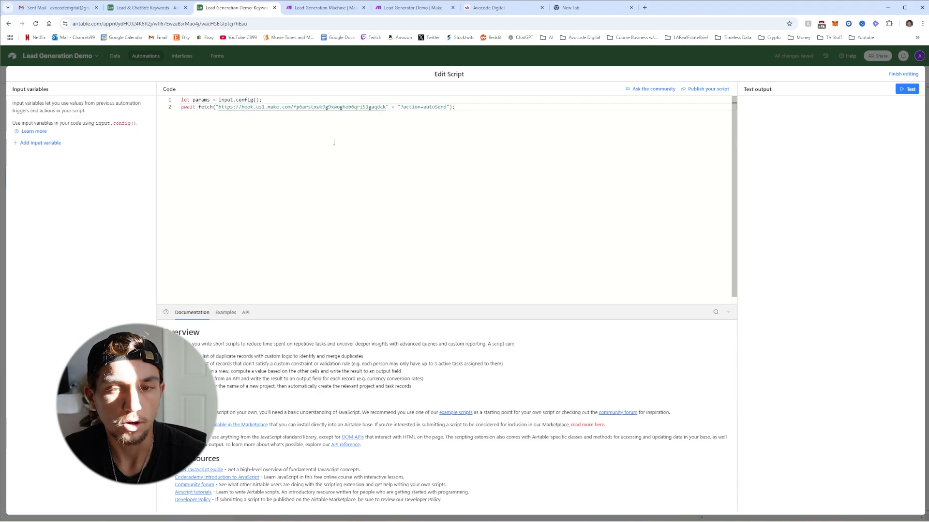
Review the pasted script's autoSend action parameter and close the script editor
{"action": "key", "text": "ctrl+a"}
{"action": "left_click", "coordinate": [244, 147]}
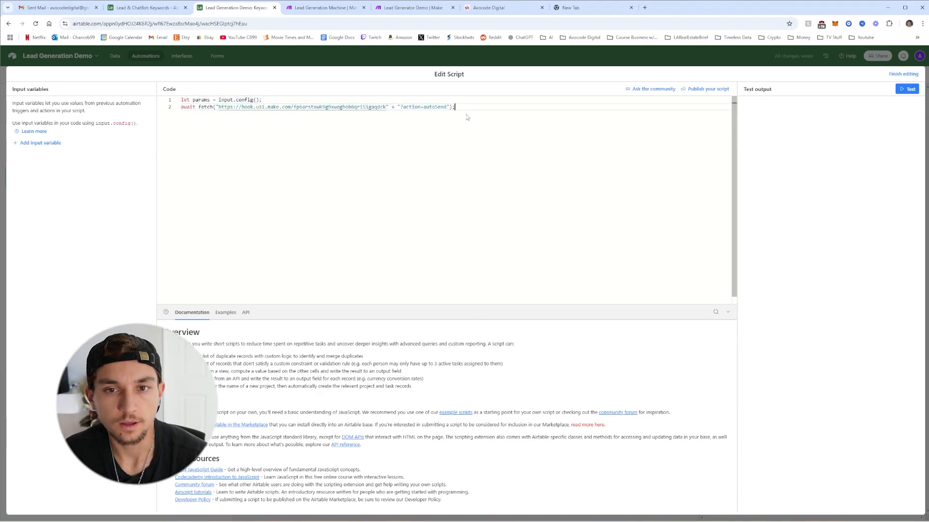
{"action": "double_click", "coordinate": [432, 107]}
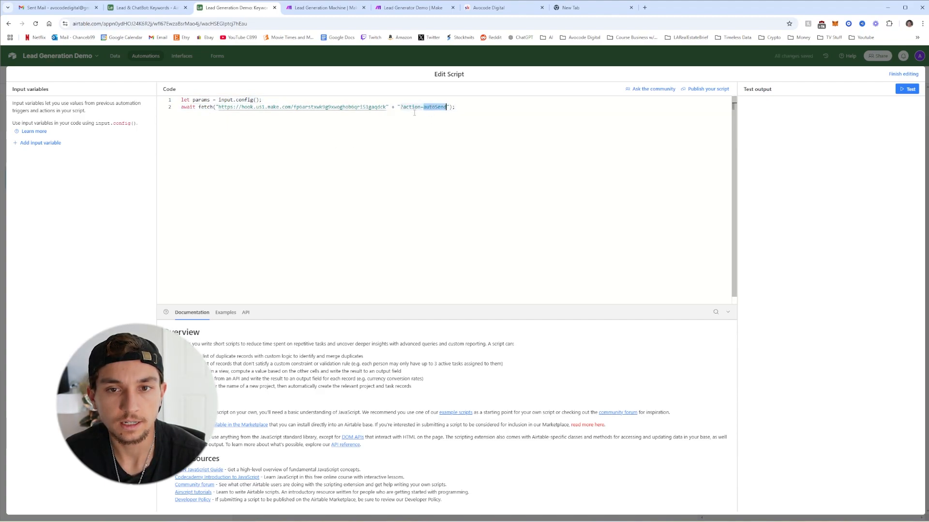
{"action": "left_click_drag", "start_coordinate": [388, 107], "coordinate": [418, 107]}
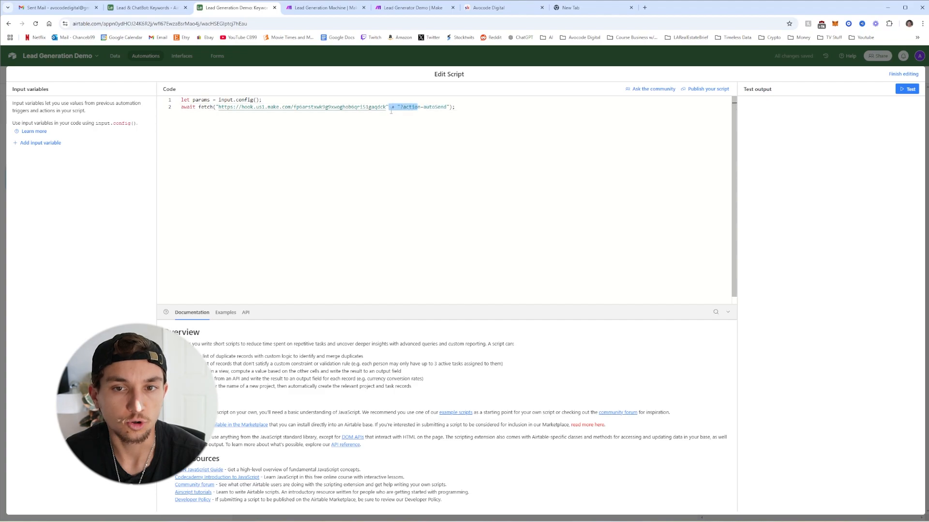
{"action": "left_click", "coordinate": [375, 122]}
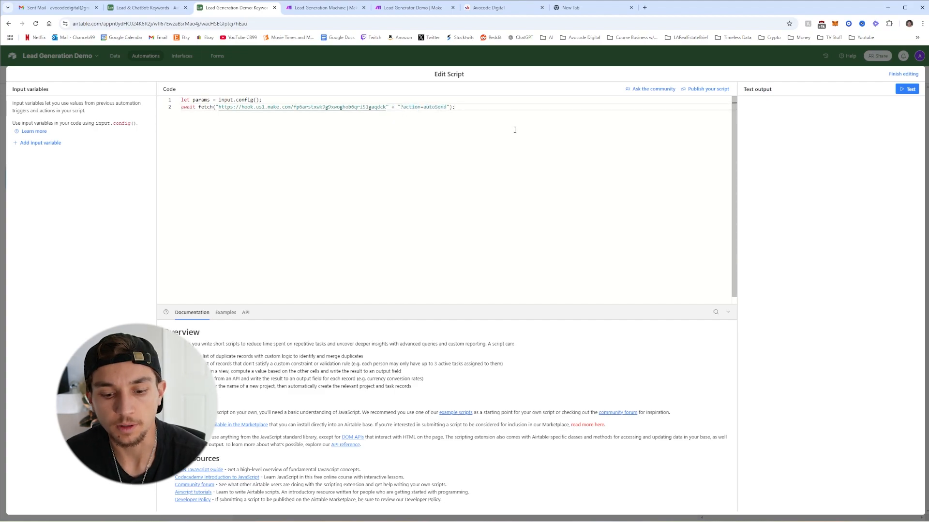
{"action": "left_click", "coordinate": [903, 74]}
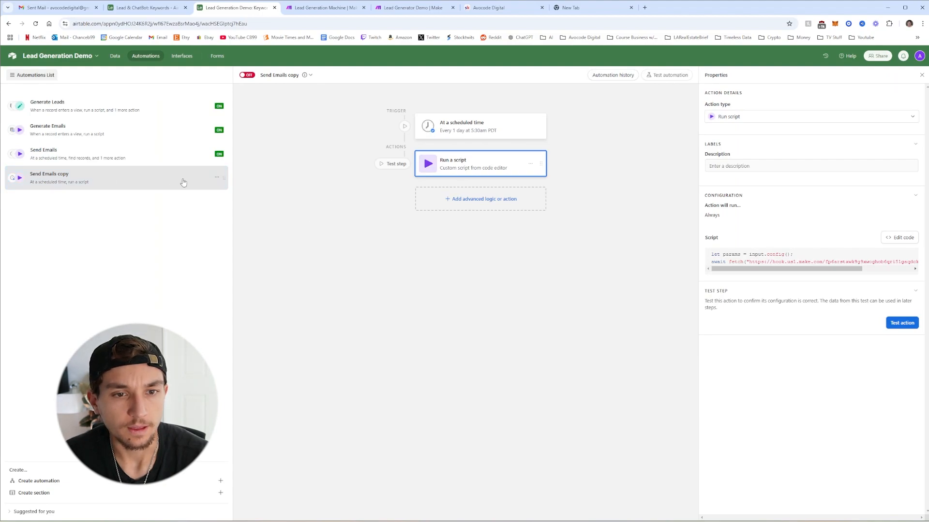
Rename the copied automation to 'Auto Send Daily' and switch it on
{"action": "left_click", "coordinate": [216, 177]}
{"action": "left_click", "coordinate": [169, 200]}
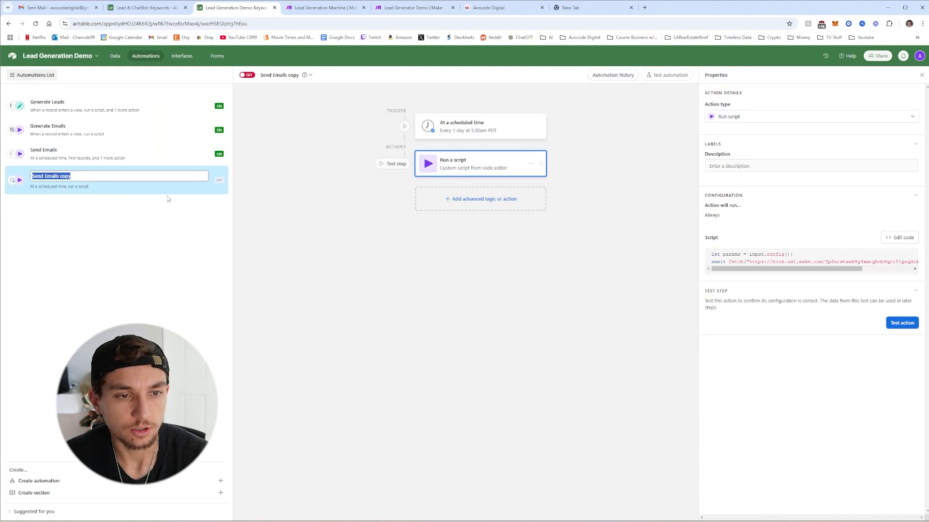
{"action": "type", "text": "Auto S"}
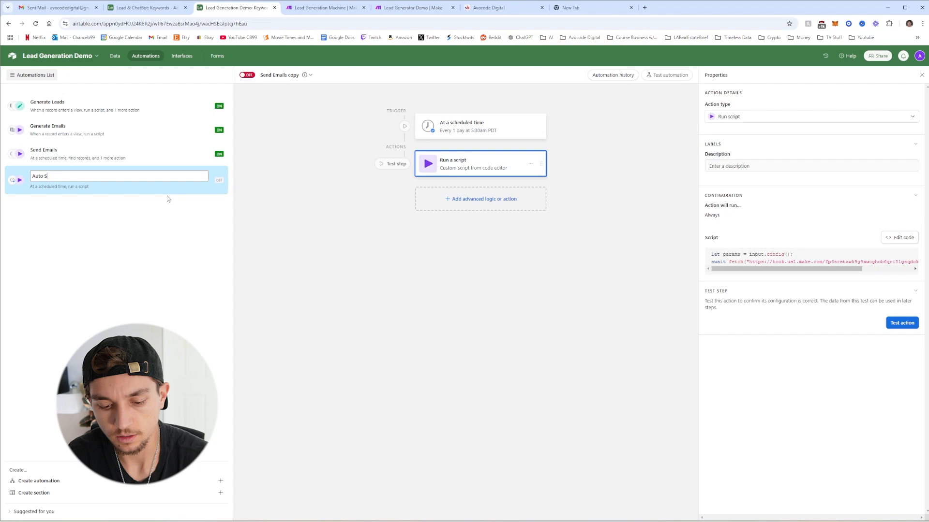
{"action": "type", "text": "end Daily"}
{"action": "key", "text": "Return"}
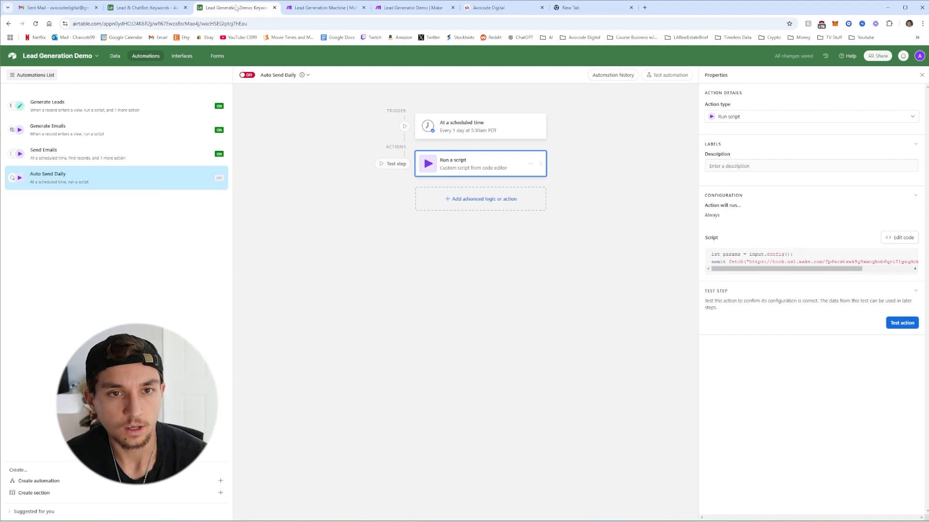
{"action": "left_click", "coordinate": [247, 75]}
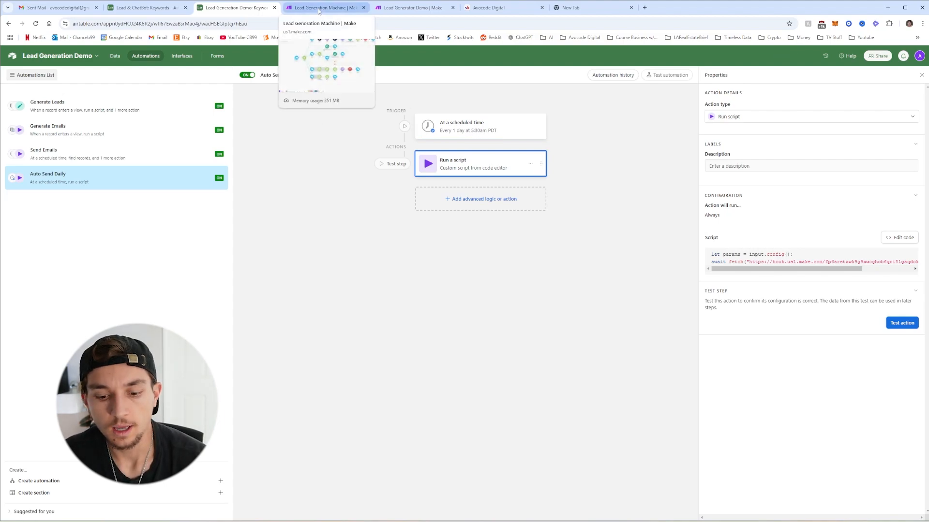
Add a new route from the first Router with a filter on the incoming action value
{"action": "left_click", "coordinate": [411, 7]}
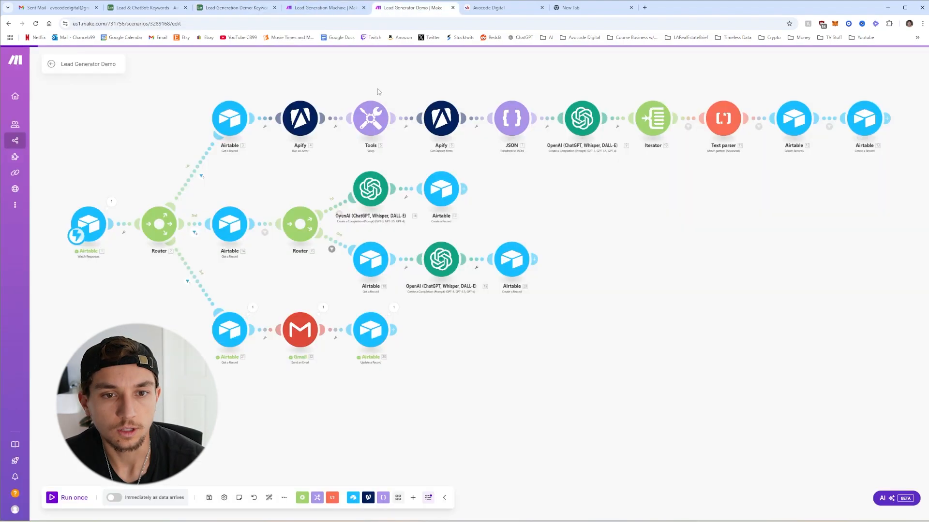
{"action": "left_click", "coordinate": [159, 227]}
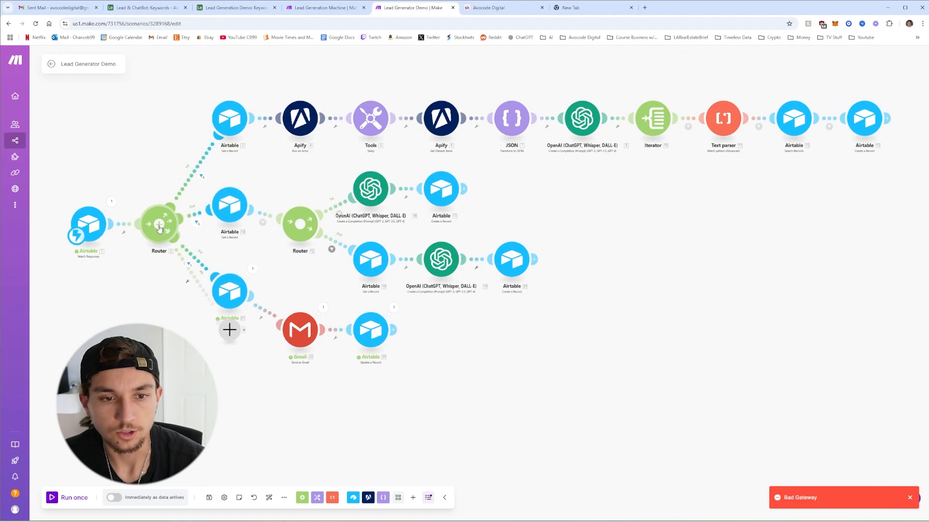
{"action": "left_click", "coordinate": [204, 295]}
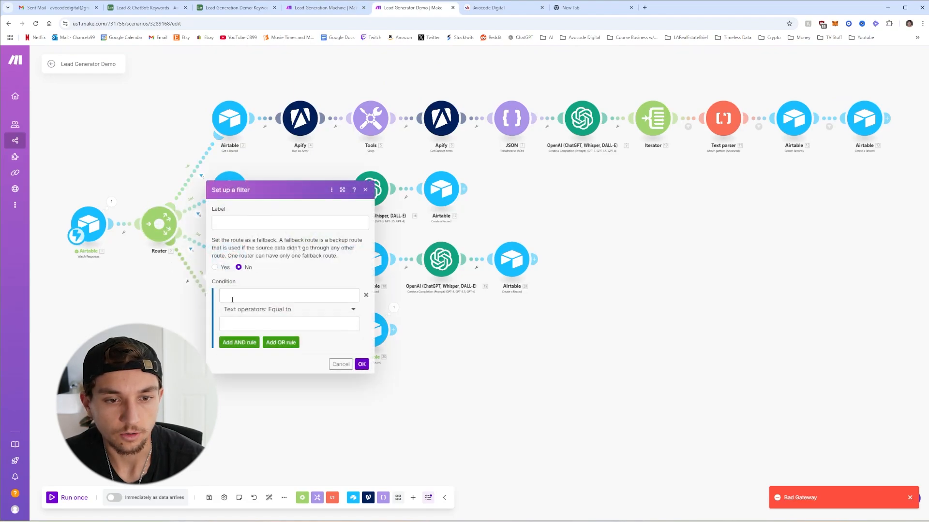
{"action": "left_click", "coordinate": [256, 299]}
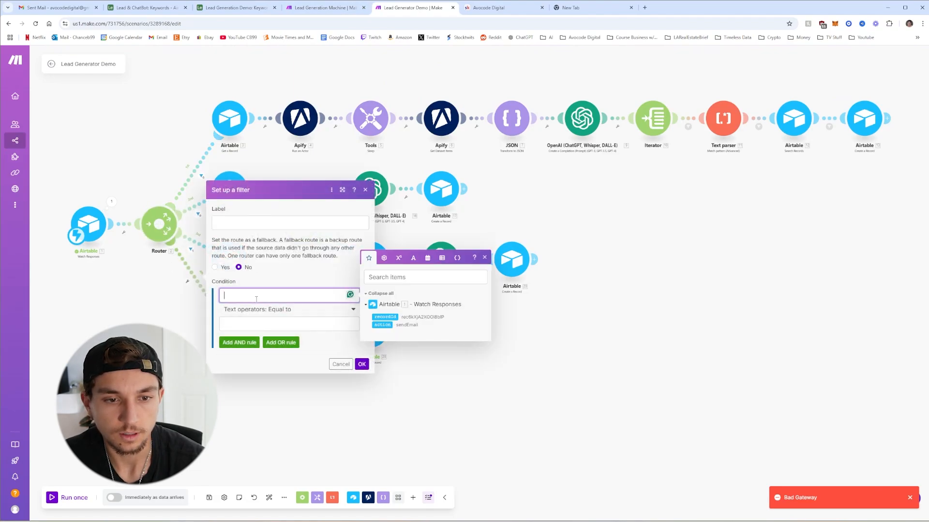
{"action": "left_click", "coordinate": [382, 325]}
{"action": "left_click", "coordinate": [286, 322]}
{"action": "type", "text": "A"}
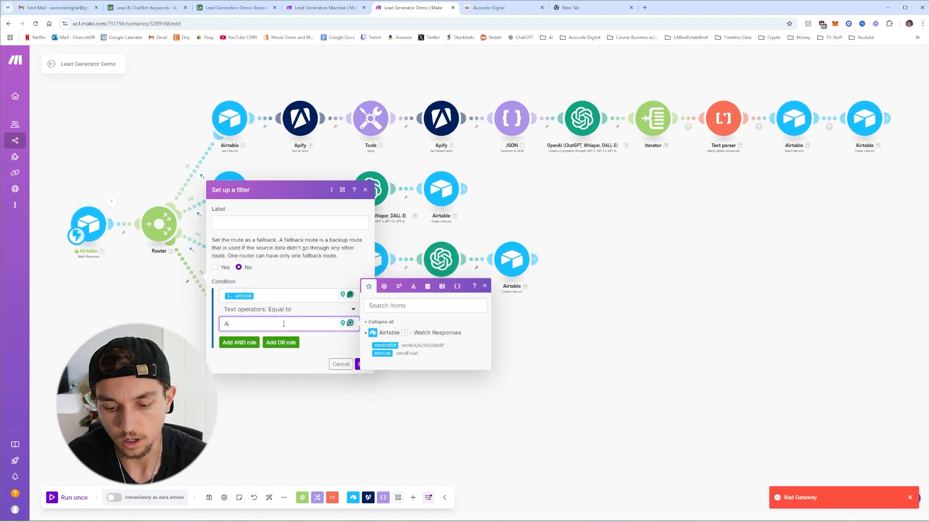
{"action": "key", "text": "BackSpace"}
{"action": "type", "text": "a"}
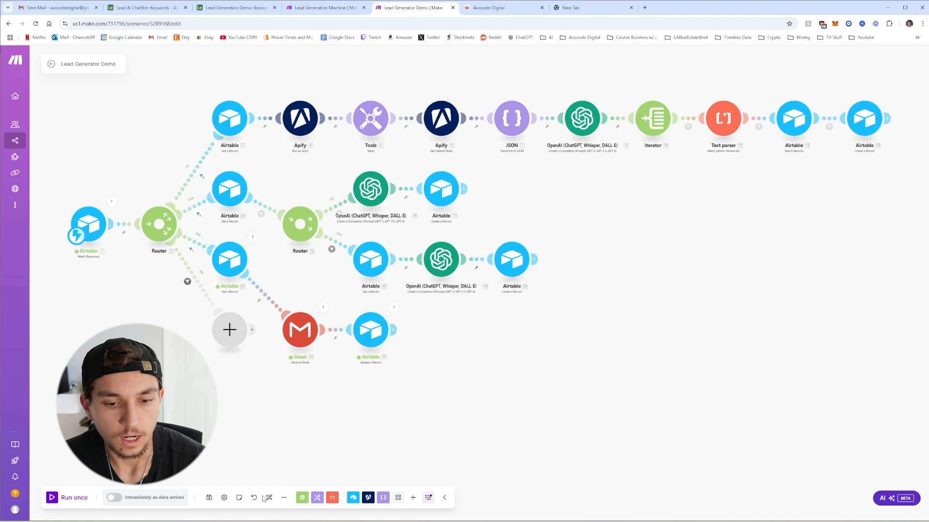
{"action": "left_click", "coordinate": [269, 497]}
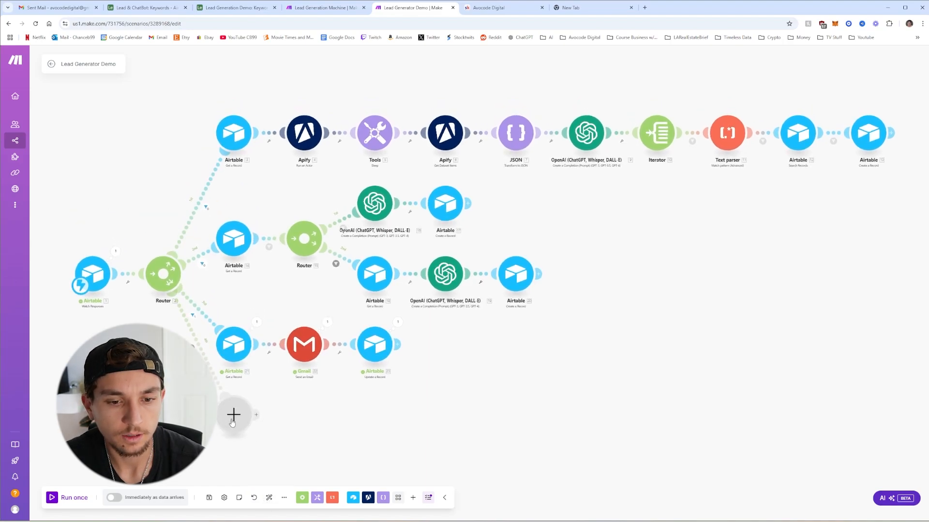
Add an Airtable Search Records module on the Keywords table's Auto Send Daily view in Lead Generation Demo
{"action": "left_click", "coordinate": [227, 425]}
{"action": "left_click", "coordinate": [309, 349]}
{"action": "left_click", "coordinate": [307, 402]}
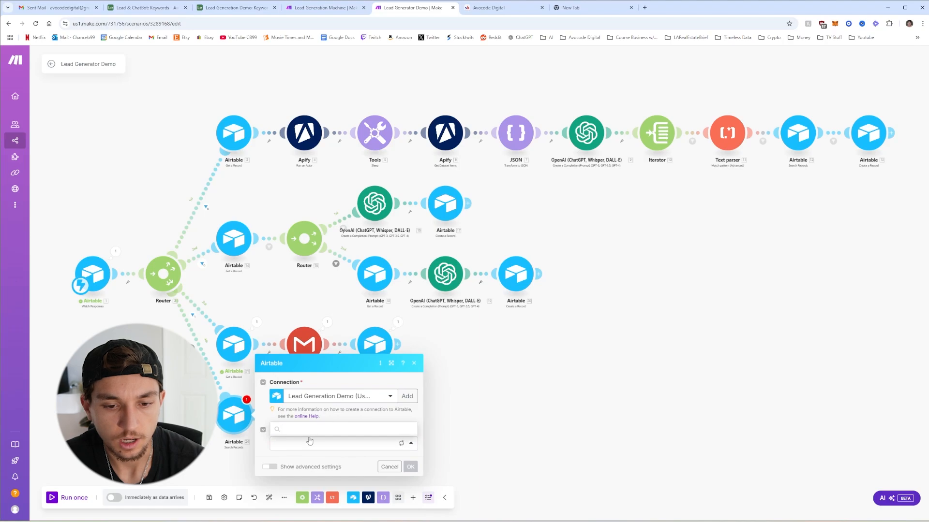
{"action": "left_click", "coordinate": [311, 432]}
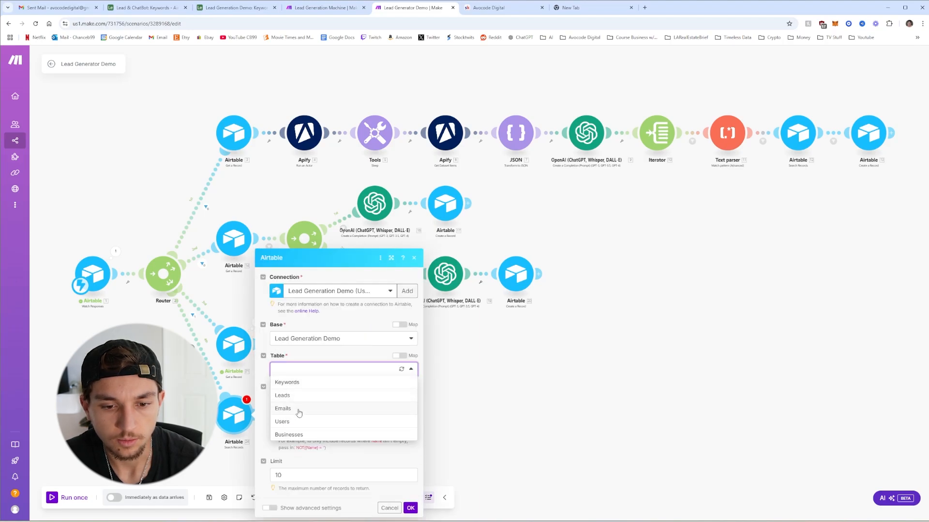
{"action": "left_click", "coordinate": [297, 385]}
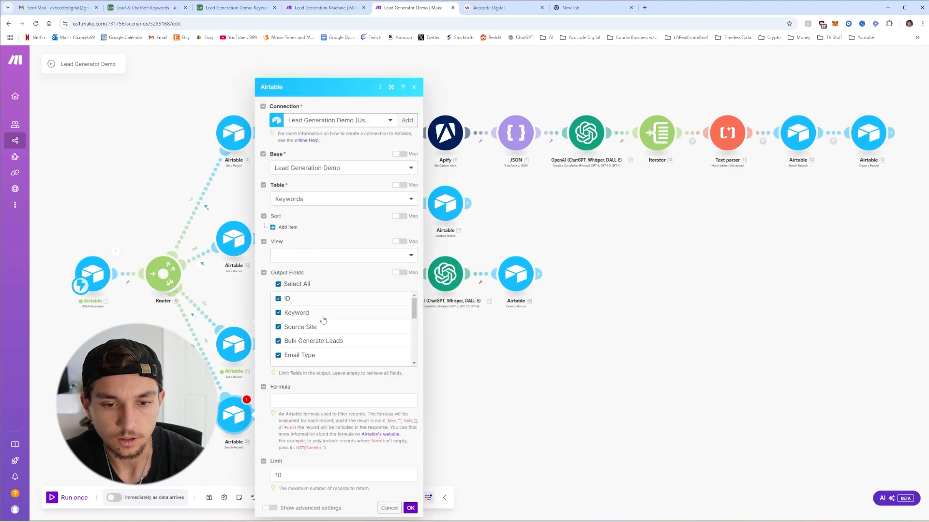
{"action": "scroll", "coordinate": [321, 321], "scroll_direction": "down", "scroll_amount": 5}
{"action": "left_click", "coordinate": [314, 256]}
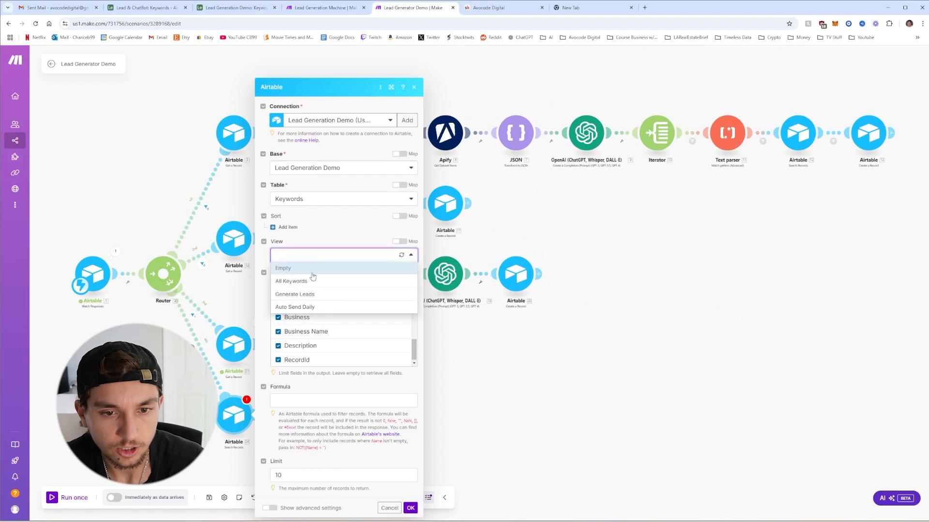
{"action": "left_click", "coordinate": [297, 306]}
Raise the search's record limit from 10 to 10000 and confirm
{"action": "scroll", "coordinate": [325, 309], "scroll_direction": "up", "scroll_amount": 4}
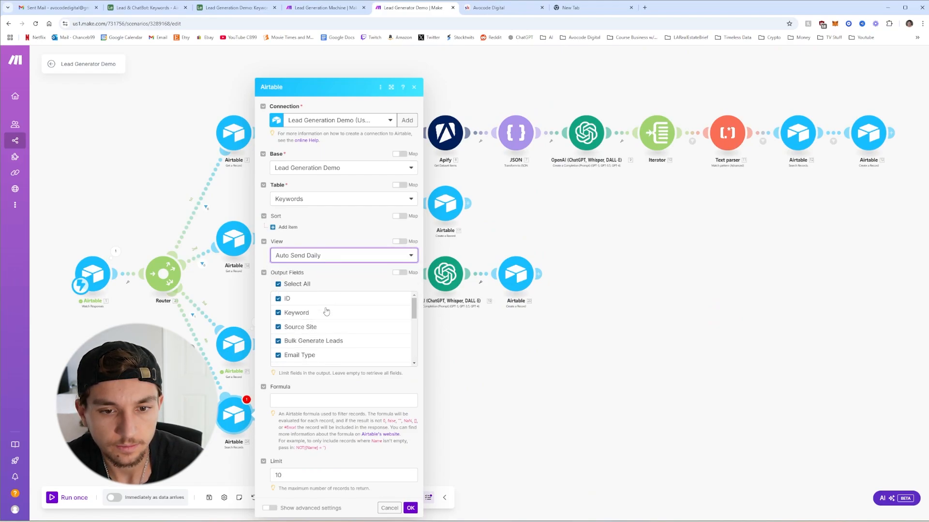
{"action": "scroll", "coordinate": [326, 325], "scroll_direction": "down", "scroll_amount": 4}
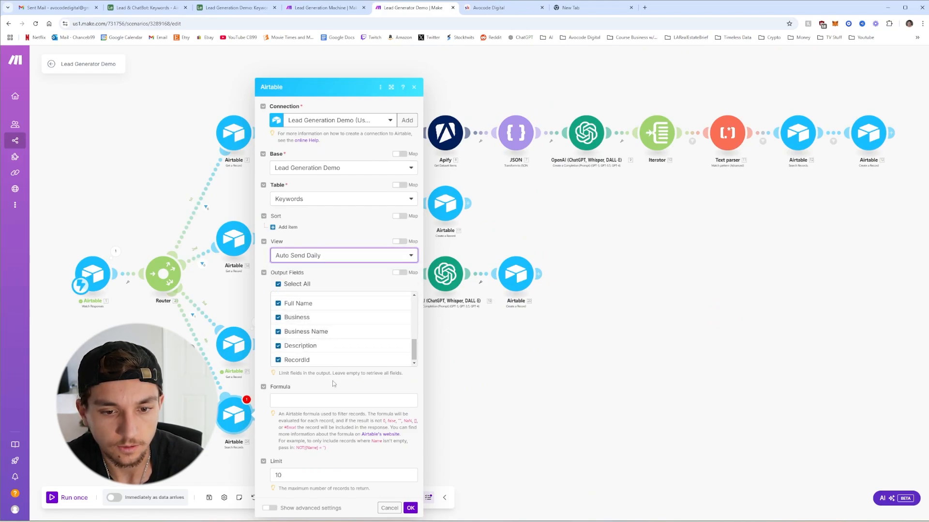
{"action": "double_click", "coordinate": [278, 475]}
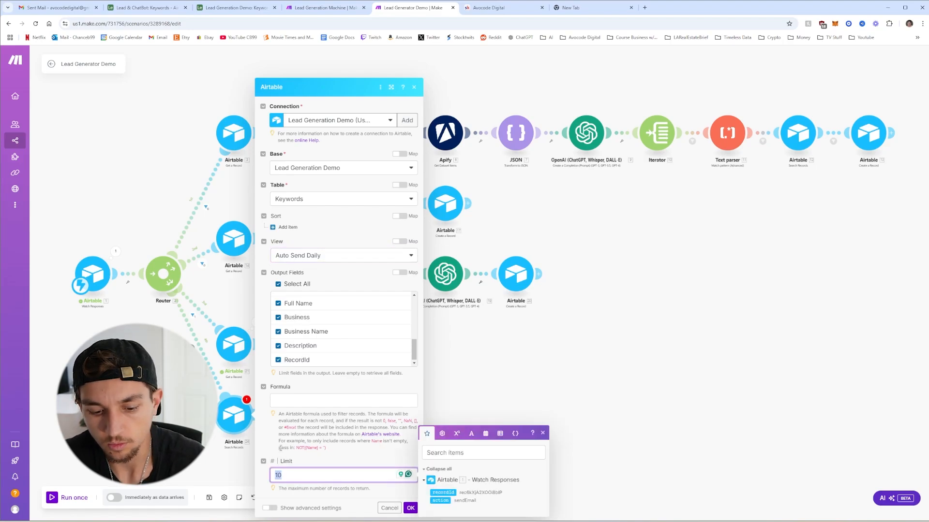
{"action": "type", "text": "10000"}
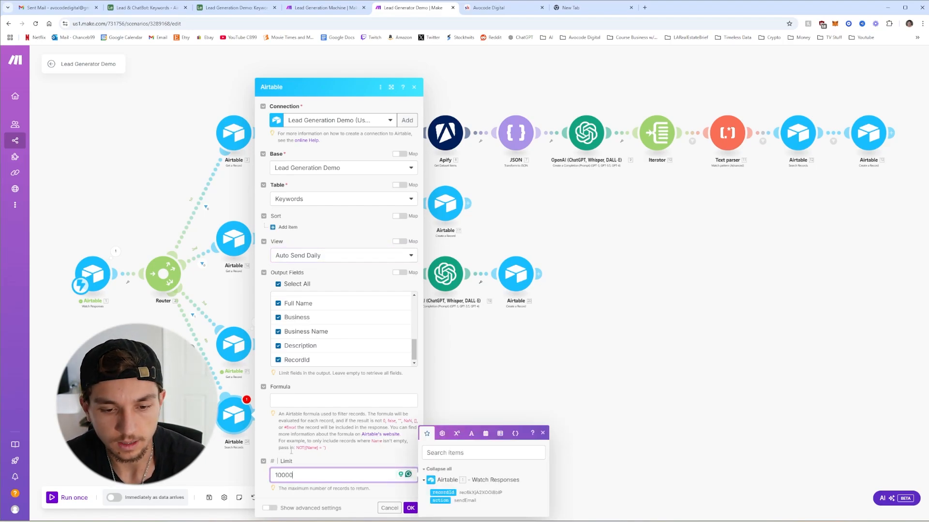
{"action": "left_click", "coordinate": [349, 453]}
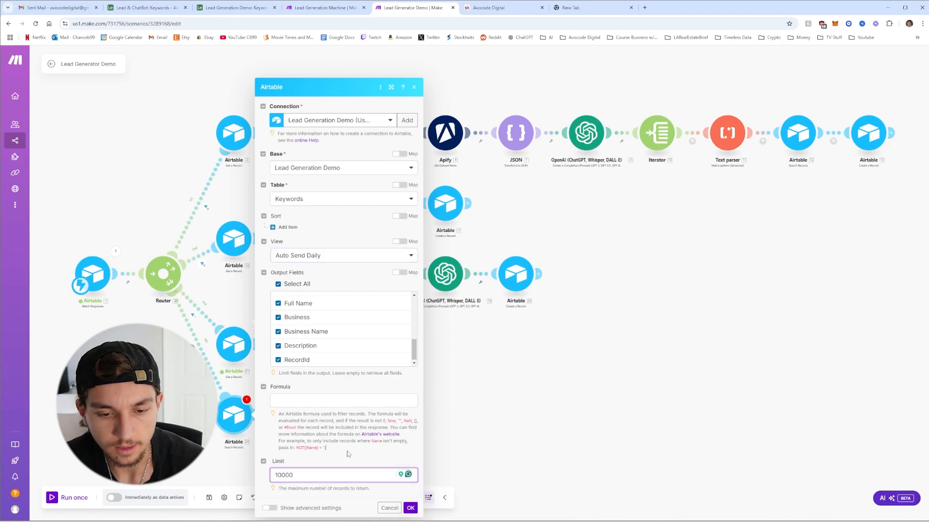
{"action": "left_click", "coordinate": [411, 511]}
Add an Array aggregator over Search Records [24], excluding the 1.undefined and Watch Responses recordId fields
{"action": "left_click", "coordinate": [254, 415]}
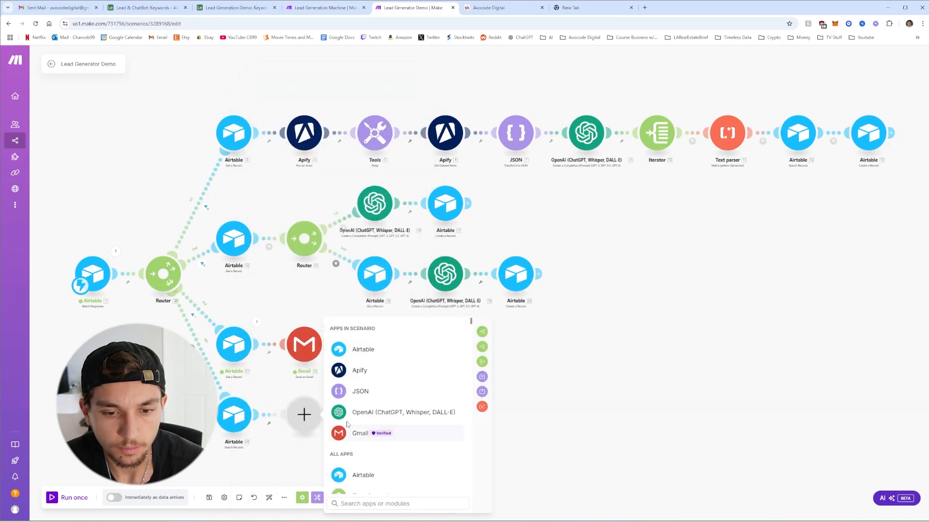
{"action": "left_click", "coordinate": [483, 362]}
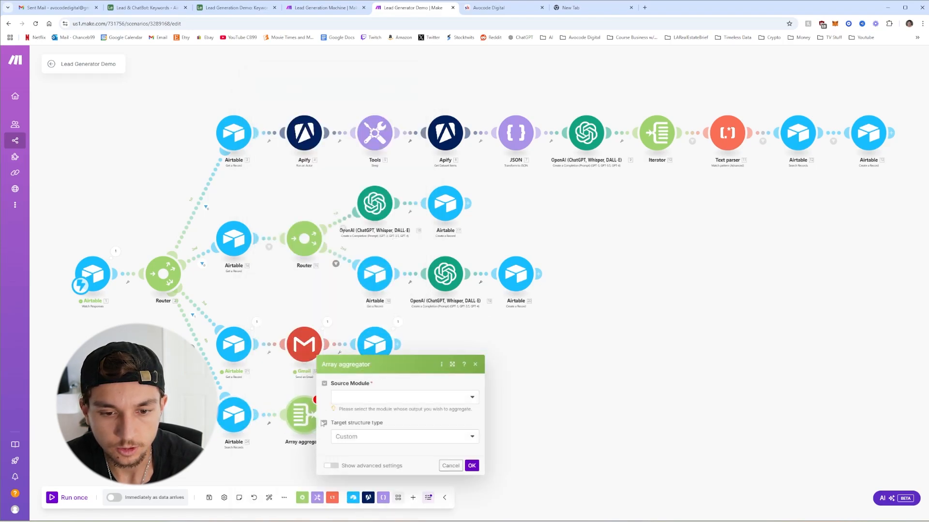
{"action": "left_click", "coordinate": [361, 341]}
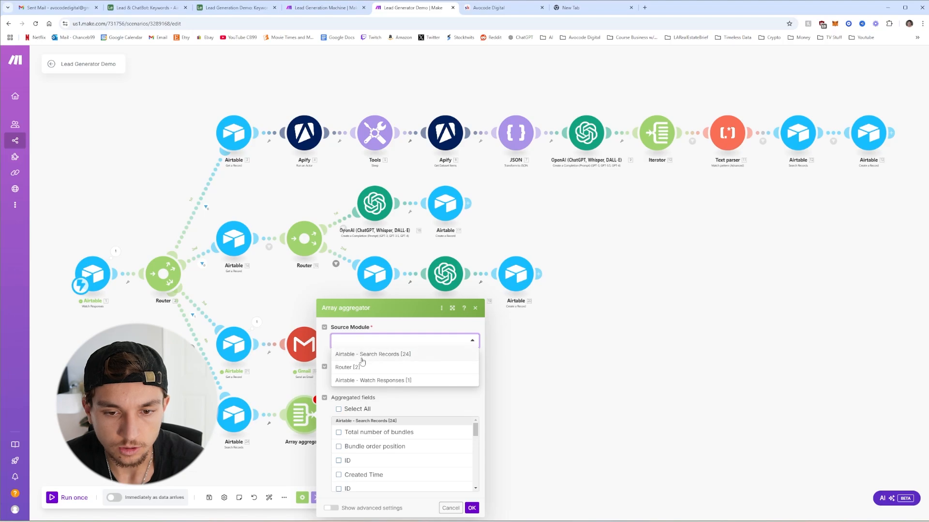
{"action": "left_click", "coordinate": [364, 354]}
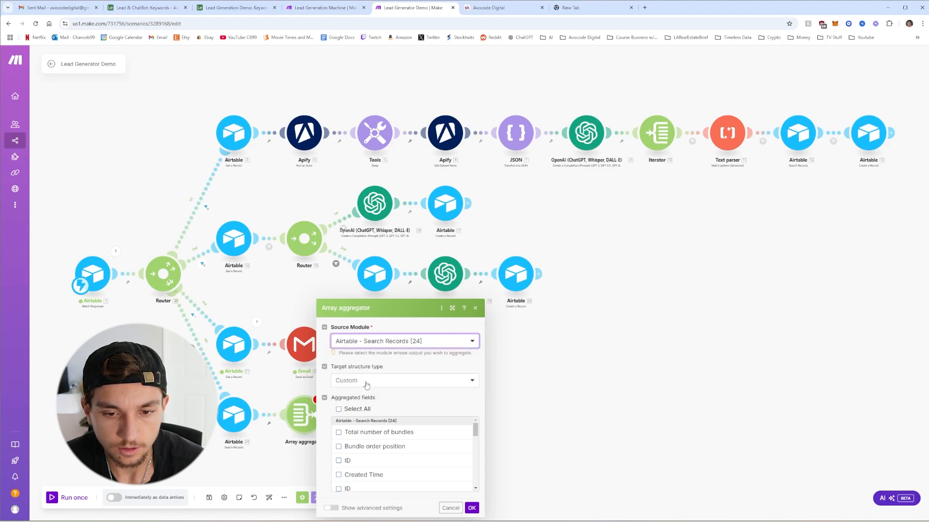
{"action": "left_click", "coordinate": [340, 410]}
{"action": "scroll", "coordinate": [354, 436], "scroll_direction": "down", "scroll_amount": 5}
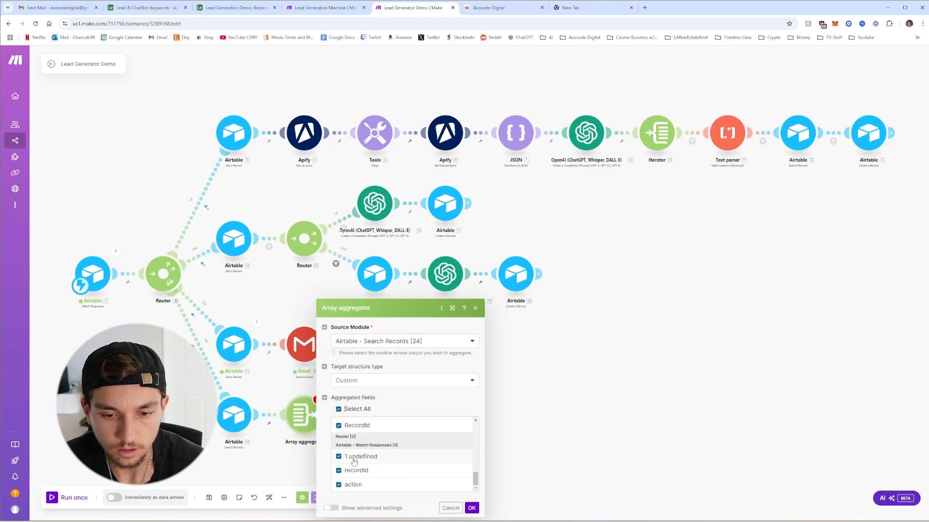
{"action": "left_click", "coordinate": [338, 456]}
{"action": "left_click", "coordinate": [338, 470]}
{"action": "left_click", "coordinate": [472, 509]}
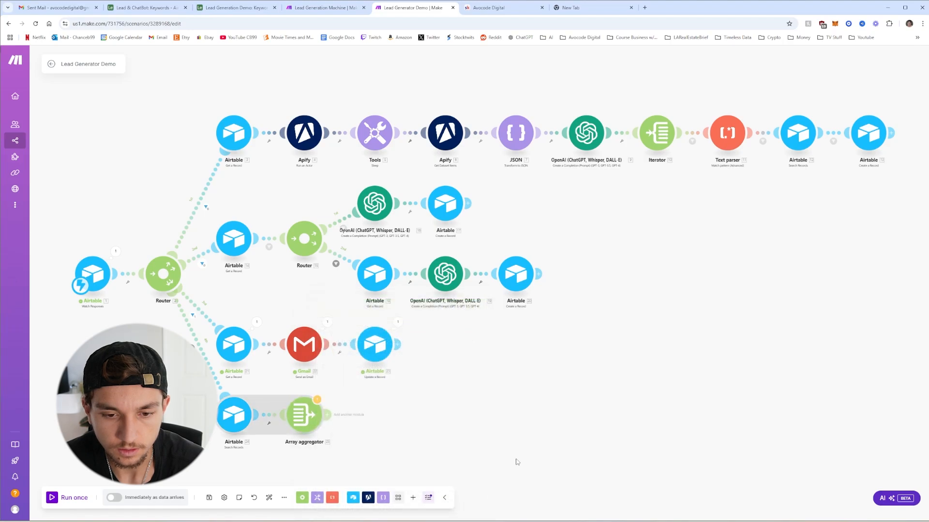
Add an Iterator that loops over the aggregated Array
{"action": "left_click", "coordinate": [327, 417]}
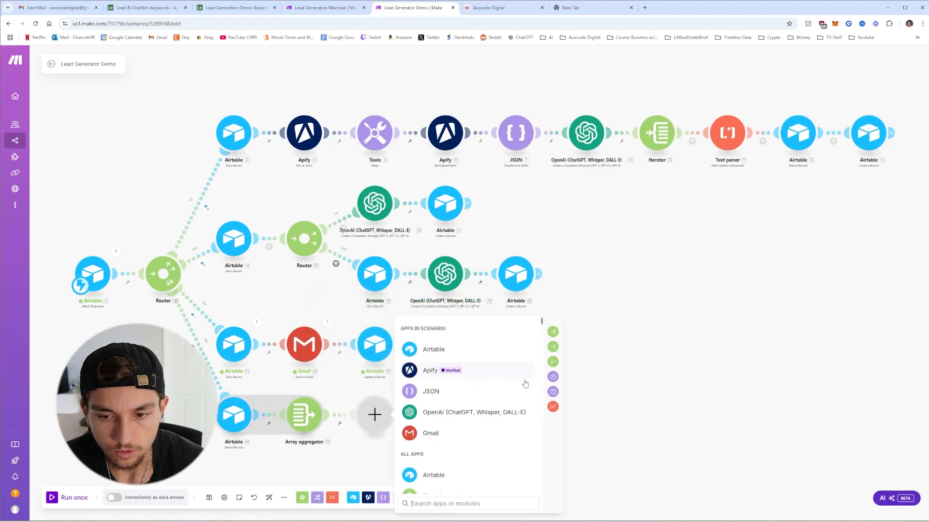
{"action": "left_click", "coordinate": [553, 349]}
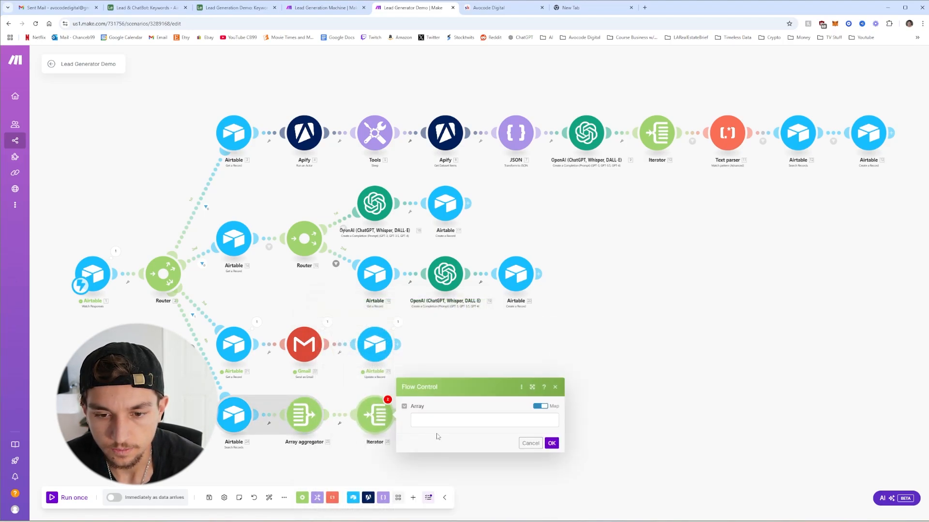
{"action": "left_click", "coordinate": [583, 427]}
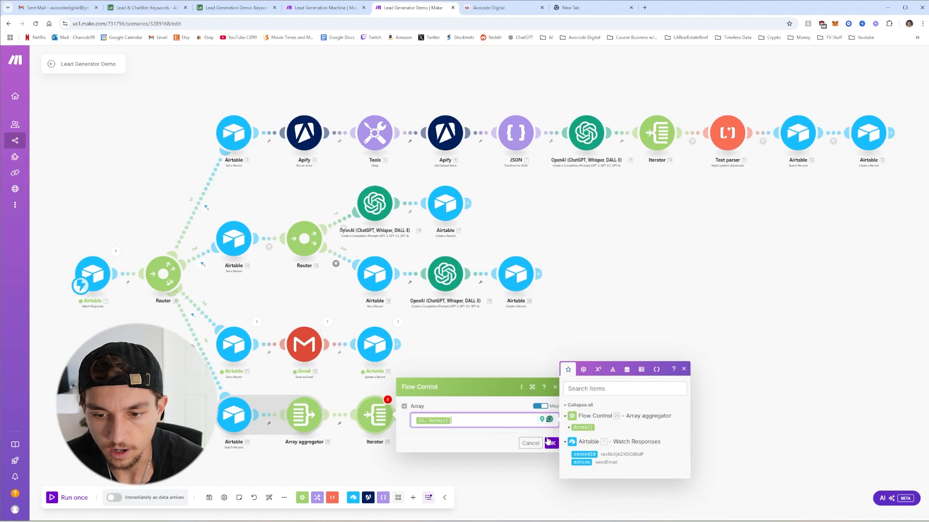
{"action": "left_click", "coordinate": [552, 443]}
{"action": "left_click", "coordinate": [442, 415]}
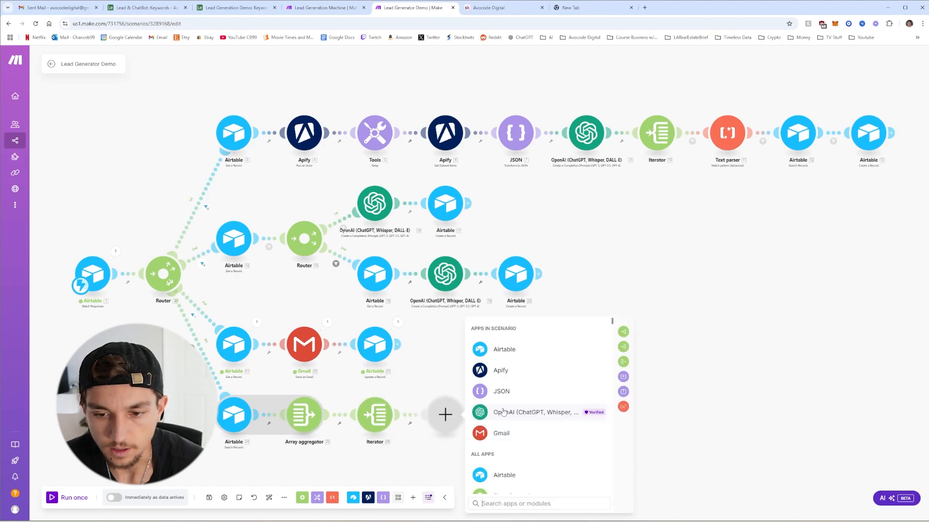
Add an Airtable Update a Record module using the Lead Generation Demo connection, base and Keywords table
{"action": "left_click", "coordinate": [517, 347]}
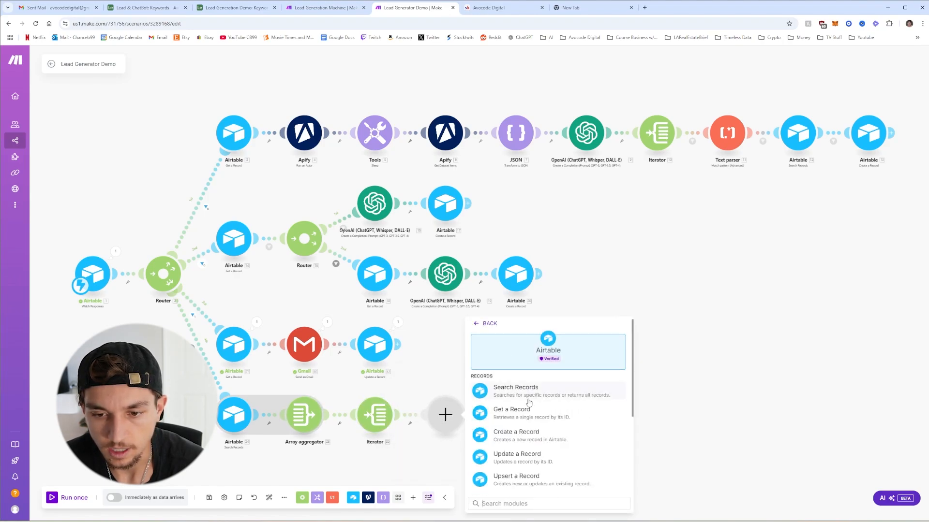
{"action": "left_click", "coordinate": [522, 463]}
{"action": "left_click", "coordinate": [564, 356]}
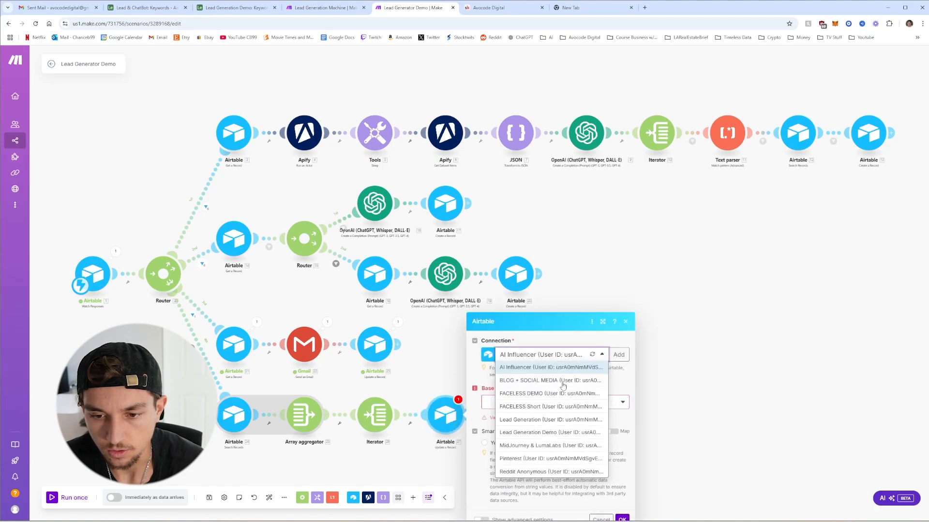
{"action": "left_click", "coordinate": [535, 432]}
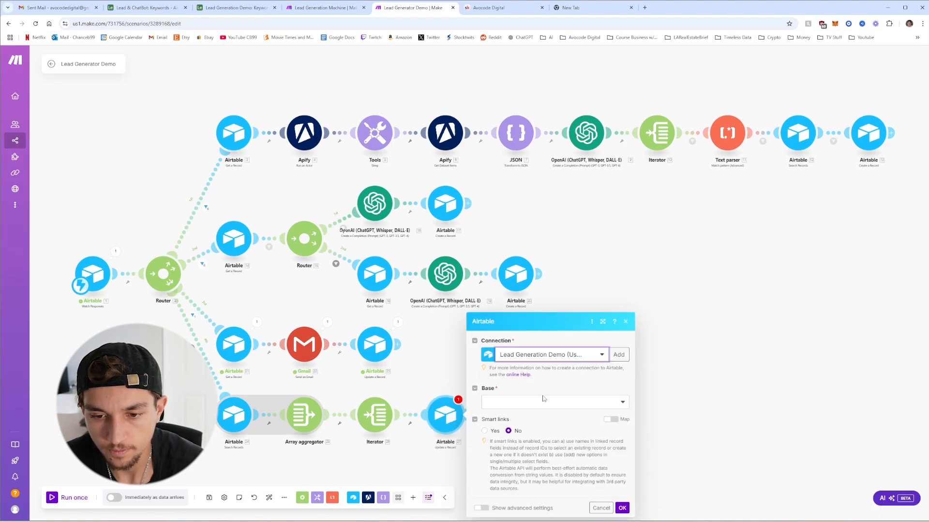
{"action": "left_click", "coordinate": [543, 399]}
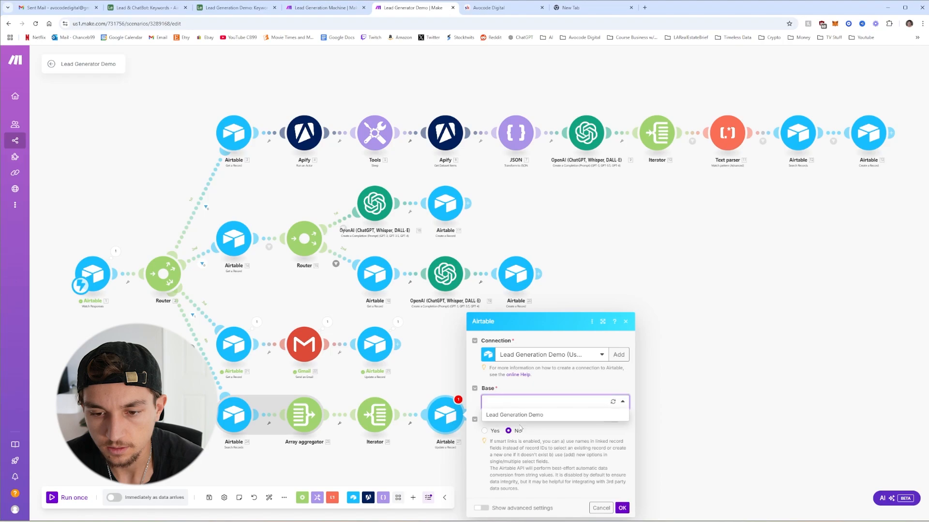
{"action": "left_click", "coordinate": [520, 416]}
{"action": "left_click", "coordinate": [510, 417]}
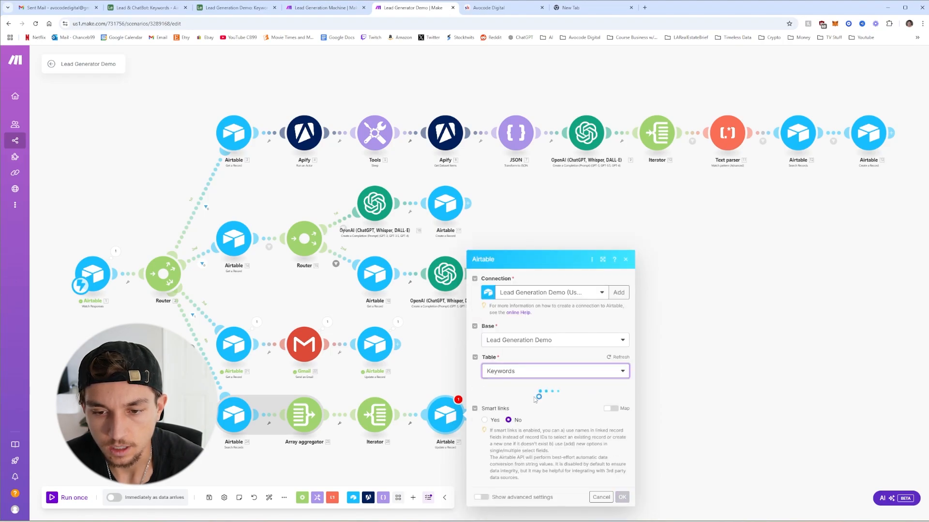
Map the iterated record's ID as Record ID and set Bulk Generate Leads, Generate Email and Send Emails to Yes
{"action": "left_click", "coordinate": [503, 204]}
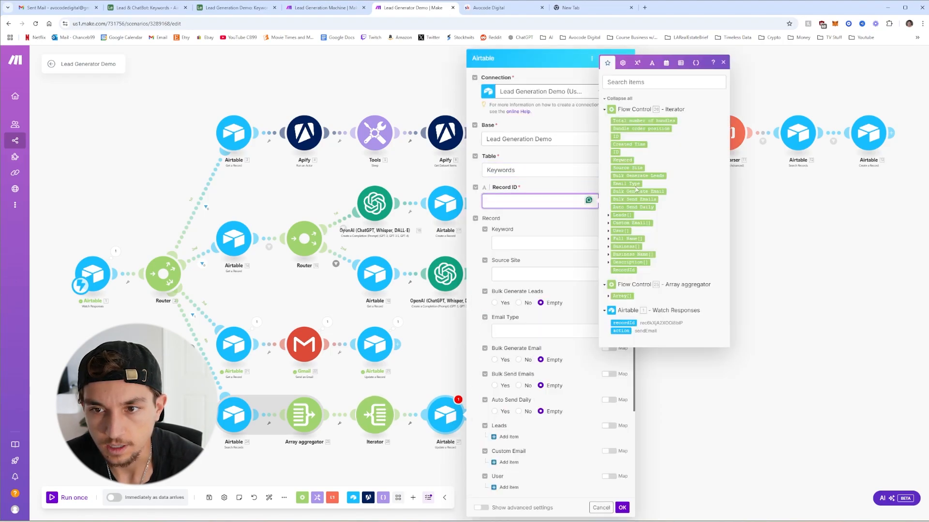
{"action": "left_click_drag", "start_coordinate": [615, 137], "coordinate": [508, 202]}
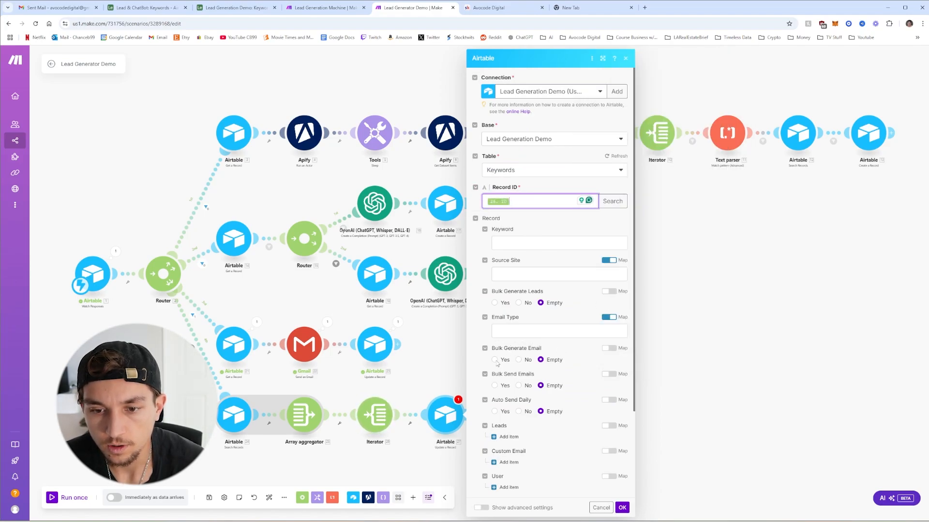
{"action": "scroll", "coordinate": [553, 355], "scroll_direction": "down", "scroll_amount": 1}
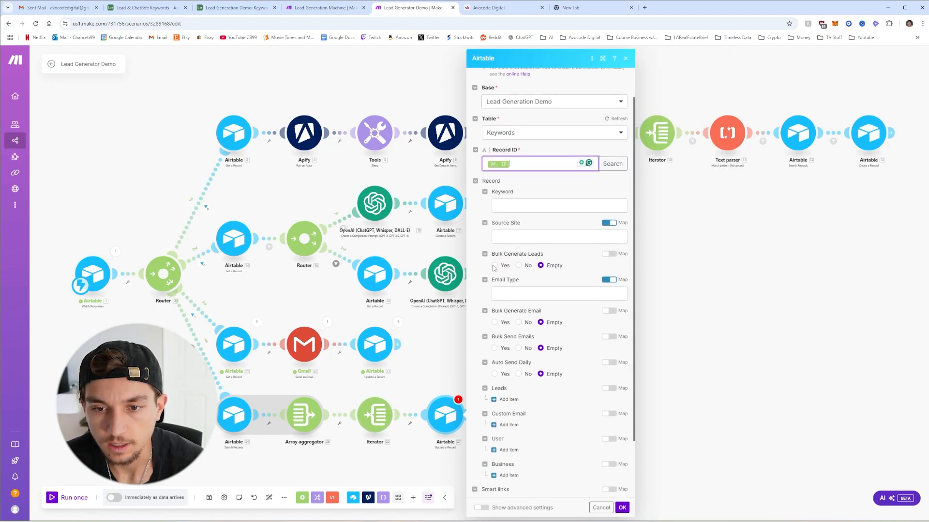
{"action": "left_click", "coordinate": [494, 266]}
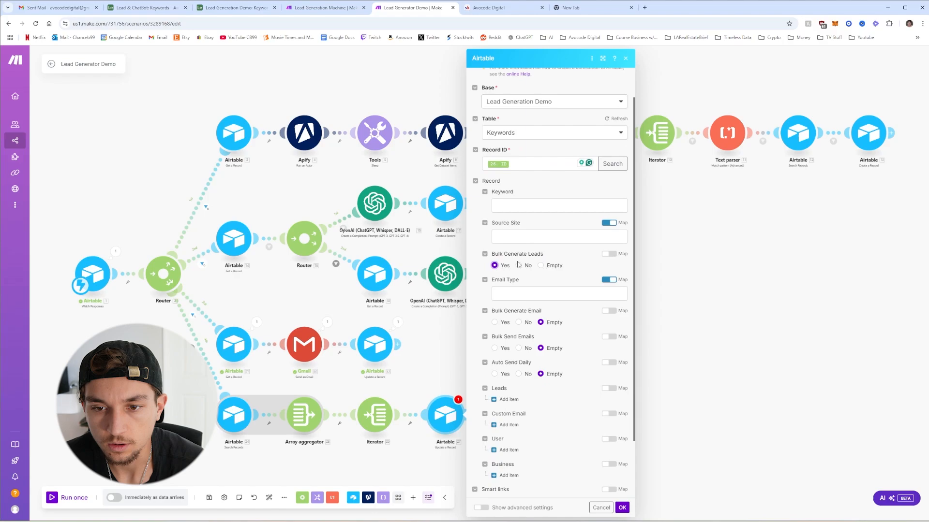
{"action": "left_click", "coordinate": [495, 322]}
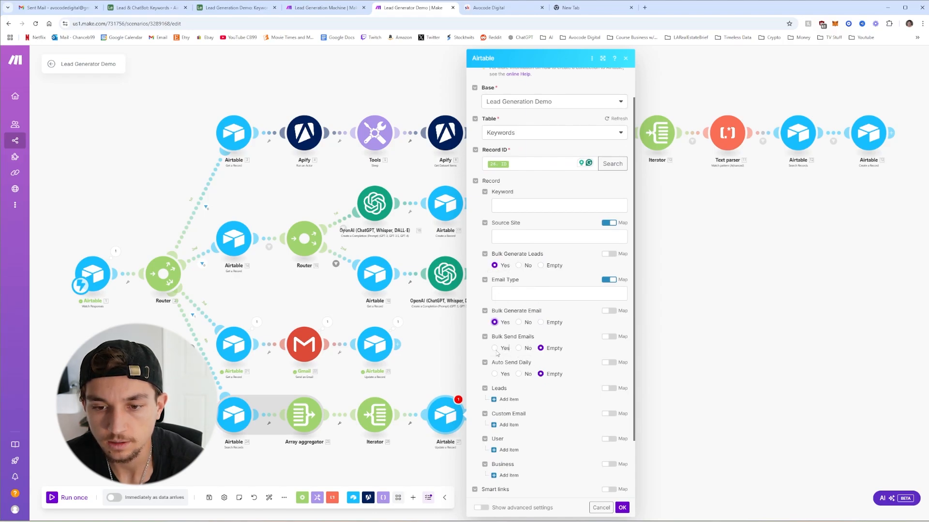
{"action": "left_click", "coordinate": [495, 348]}
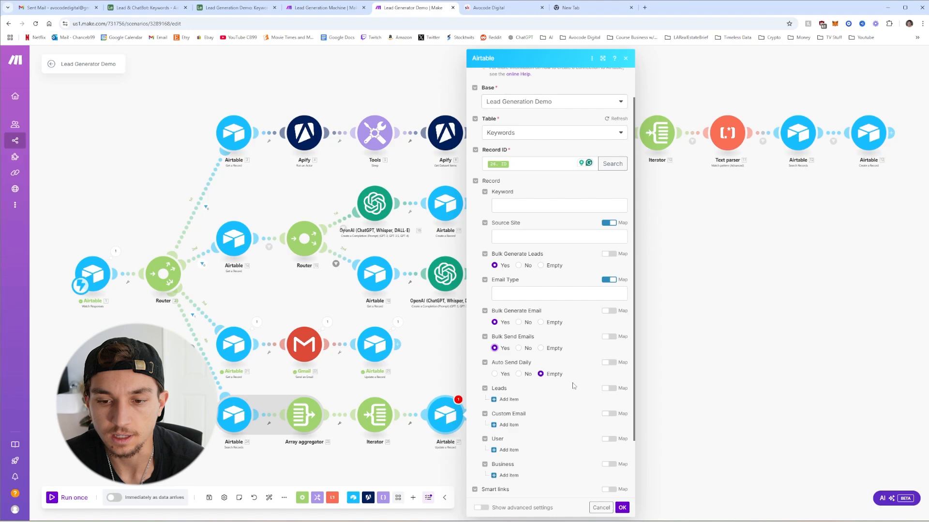
{"action": "scroll", "coordinate": [574, 386], "scroll_direction": "down", "scroll_amount": 2}
{"action": "scroll", "coordinate": [606, 466], "scroll_direction": "up", "scroll_amount": 3}
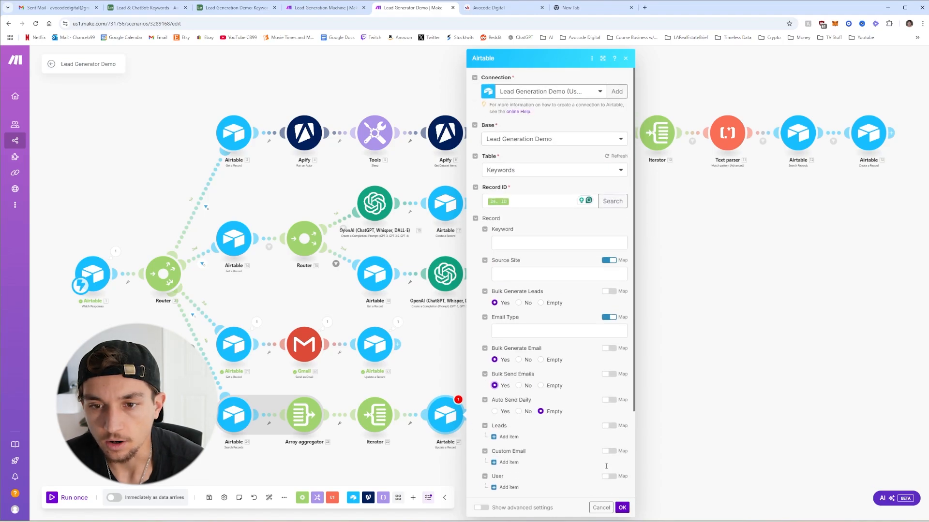
{"action": "left_click", "coordinate": [623, 508]}
{"action": "scroll", "coordinate": [446, 124], "scroll_direction": "down", "scroll_amount": 5}
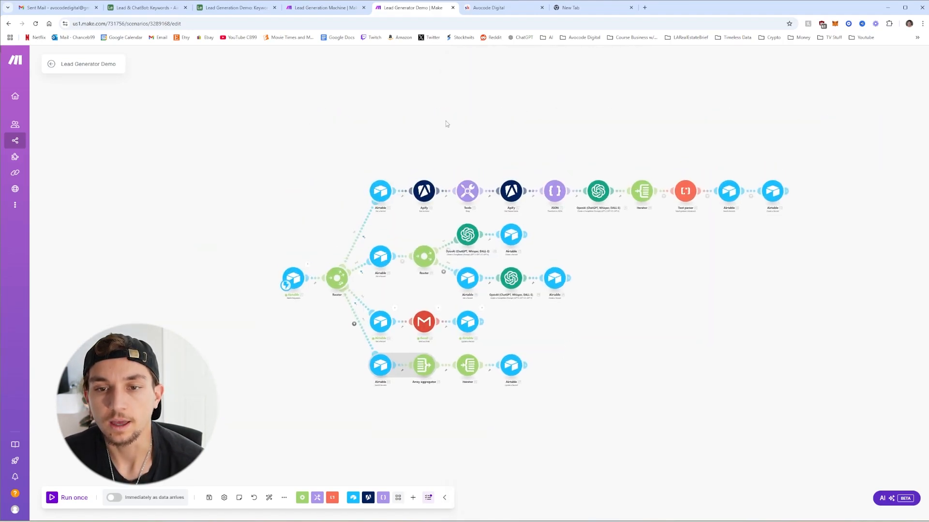
Return to Airtable and show the Keywords table data in the Lead Generation Demo base
{"action": "left_click", "coordinate": [233, 8]}
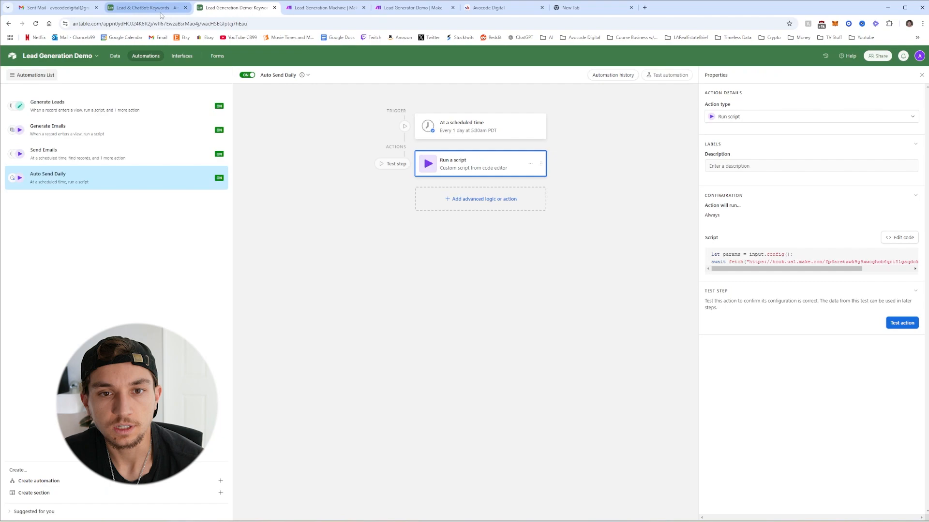
{"action": "left_click", "coordinate": [119, 55]}
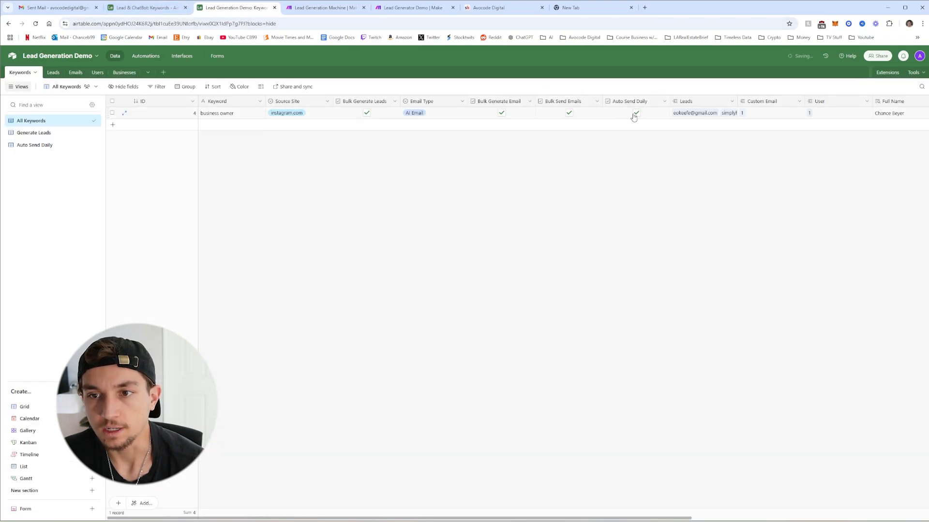